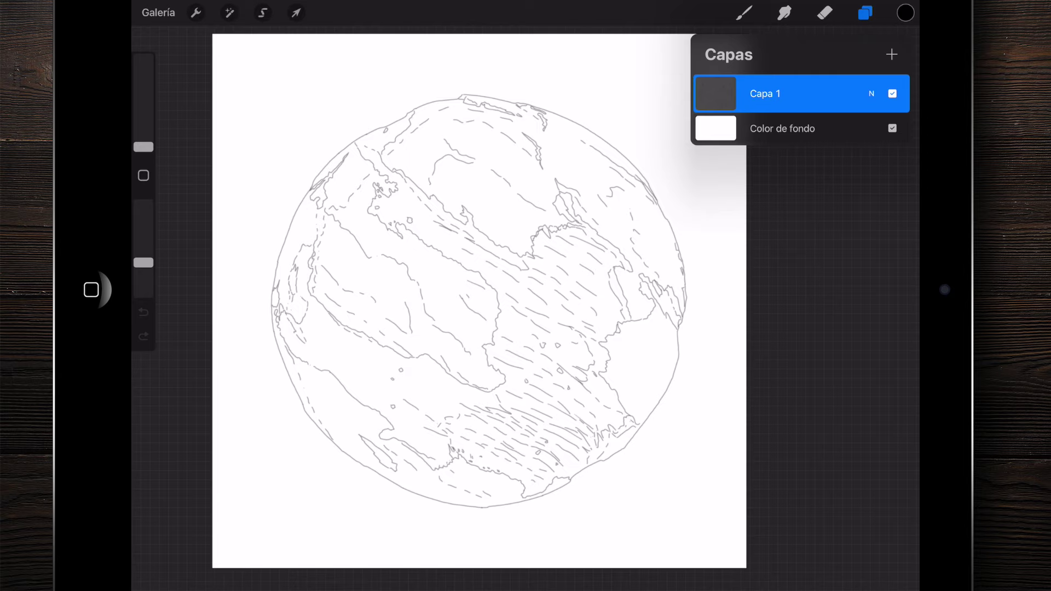
Set the canvas background colour to black
scroll(525, 295, up, 5)
click(743, 12)
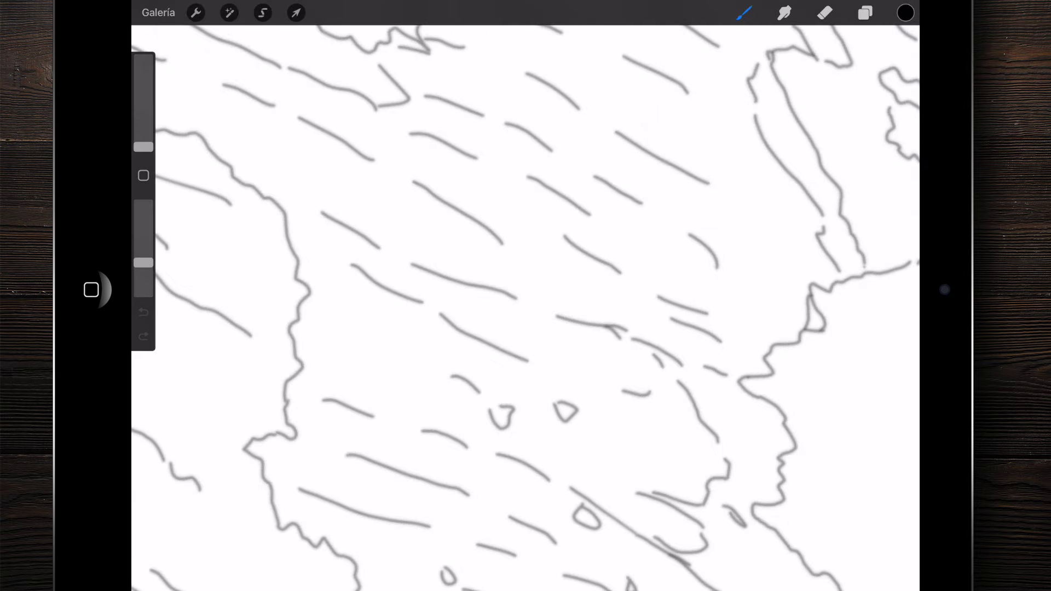
scroll(525, 295, down, 5)
scroll(526, 295, down, 2)
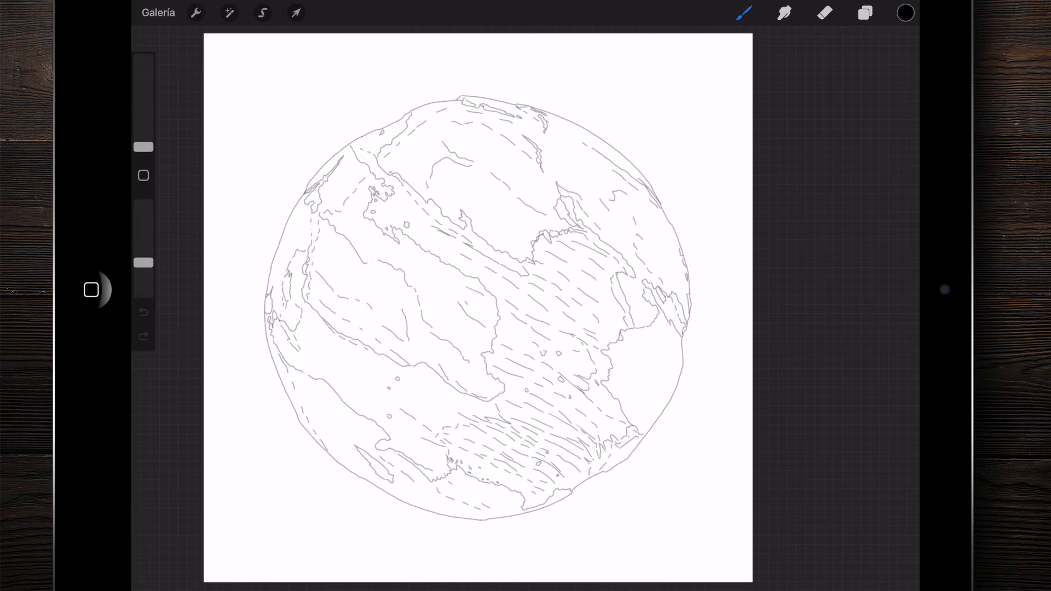
scroll(475, 306, down, 1)
click(865, 13)
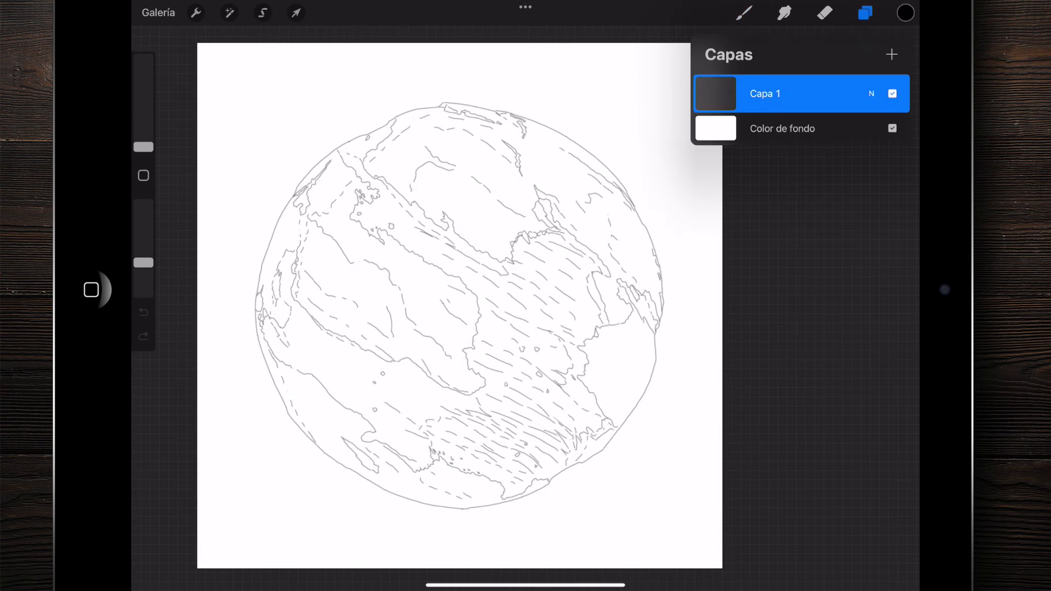
click(783, 128)
drag(702, 65, 704, 245)
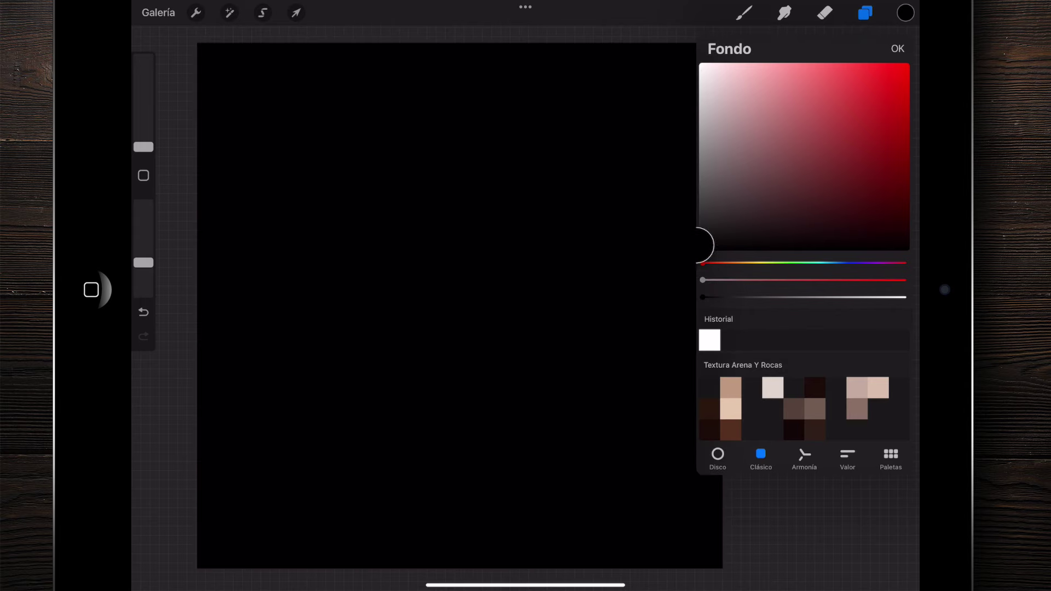
click(898, 48)
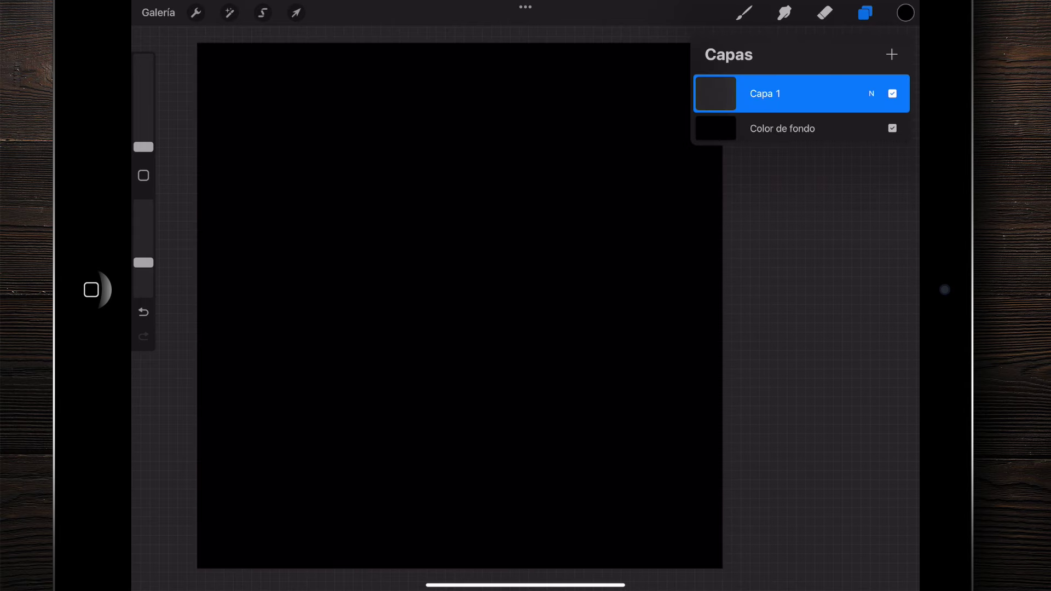
Rename layer Capa 1 to 'Dibujo'
click(765, 93)
click(641, 24)
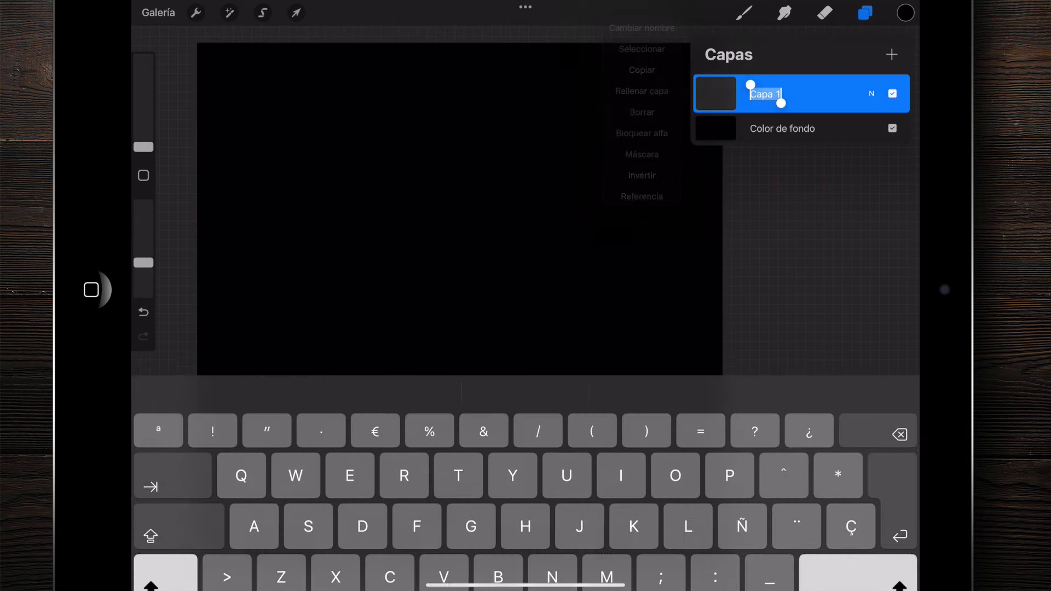
text(Dibujo)
key(Return)
Raise the Dibujo layer's brightness to 74% with Hue, Saturation, Brightness
click(230, 13)
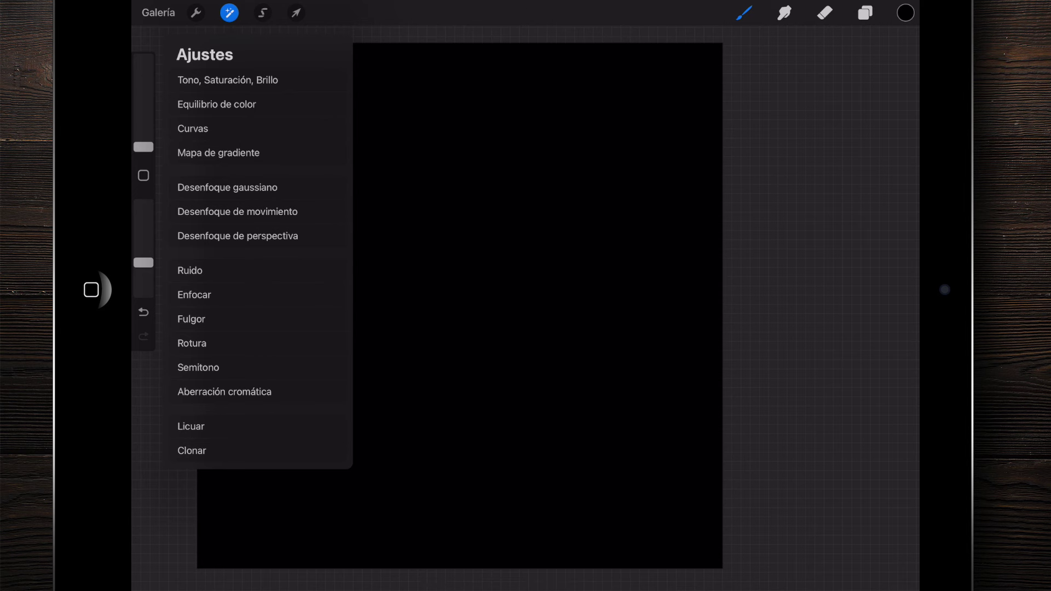
click(228, 80)
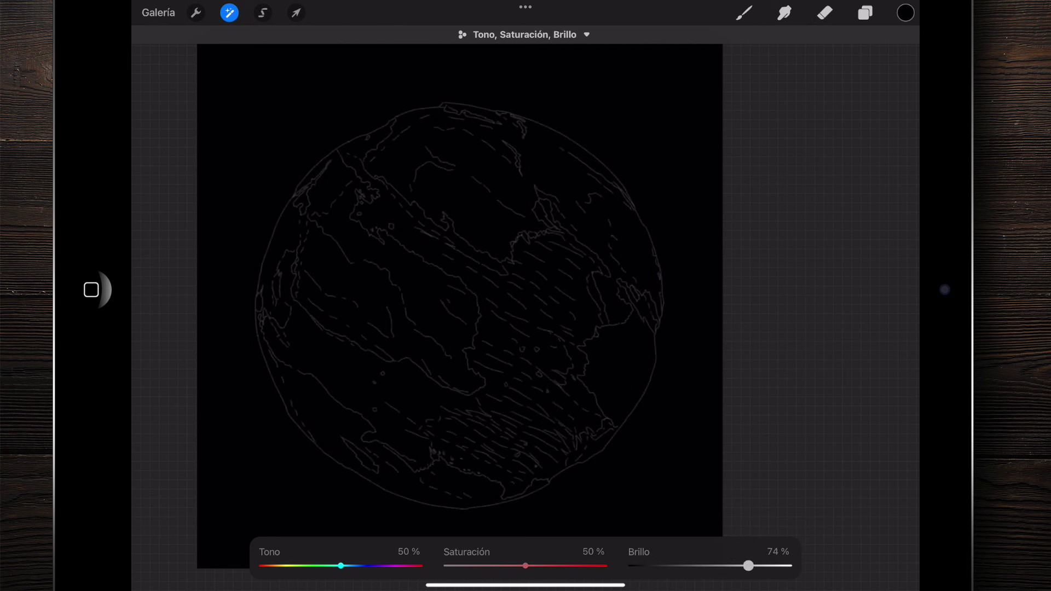
click(865, 13)
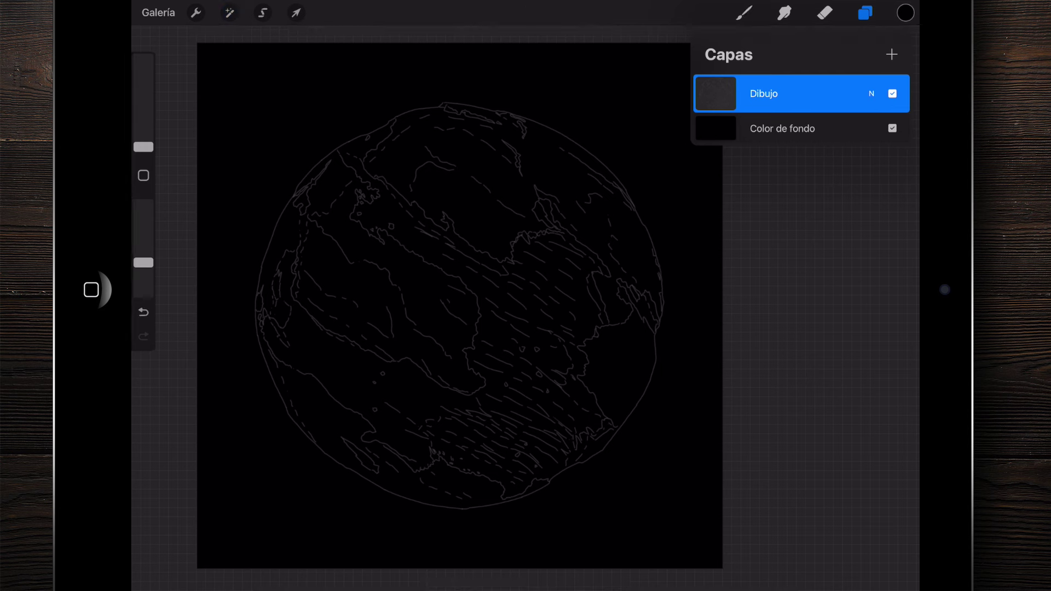
Add a new layer, Capa 2, above Dibujo and pick a brown colour
click(892, 54)
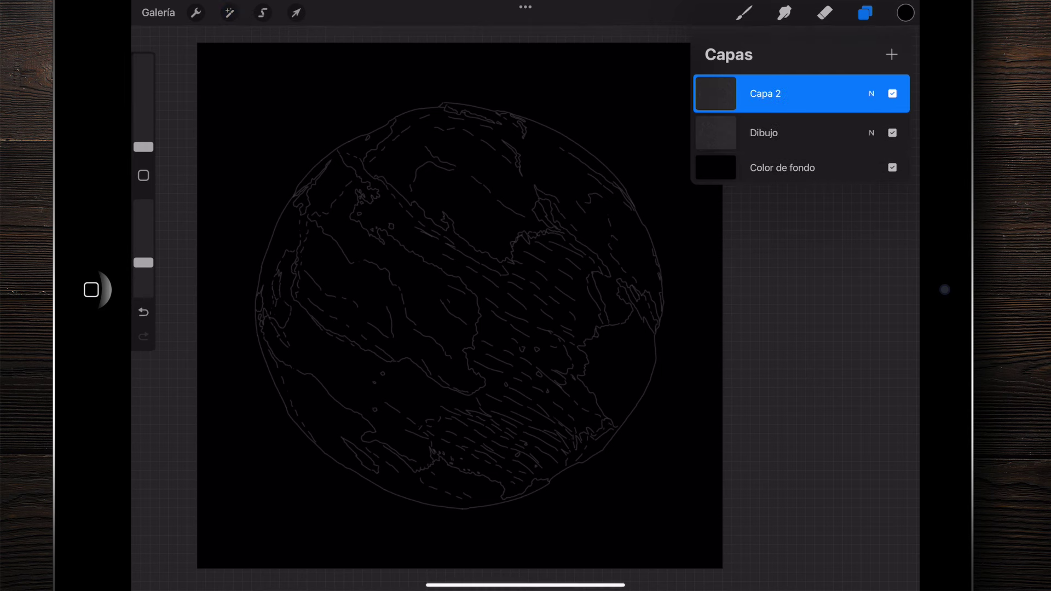
scroll(460, 306, down, 2)
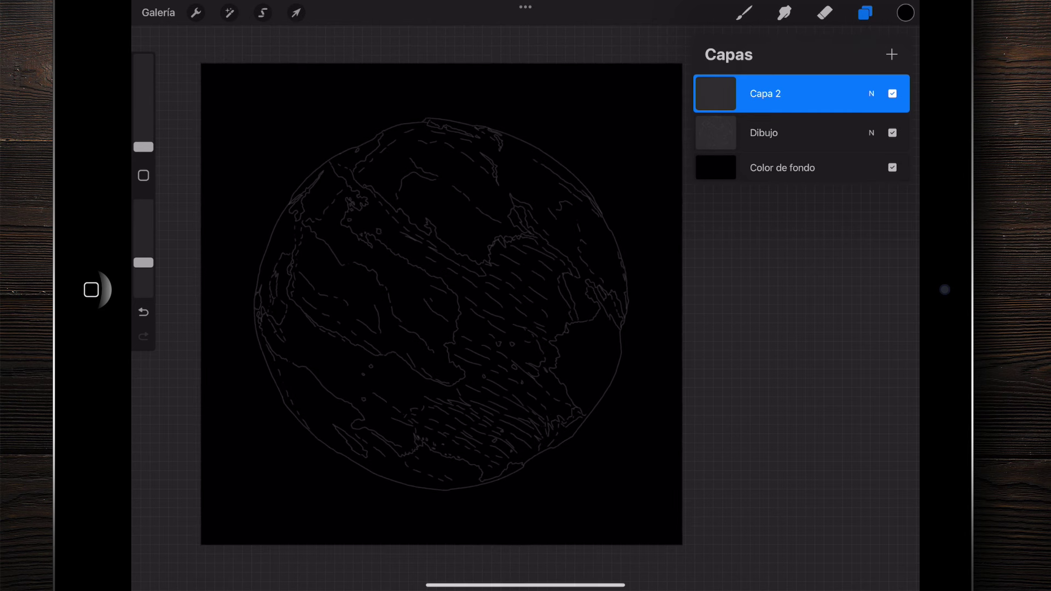
click(906, 13)
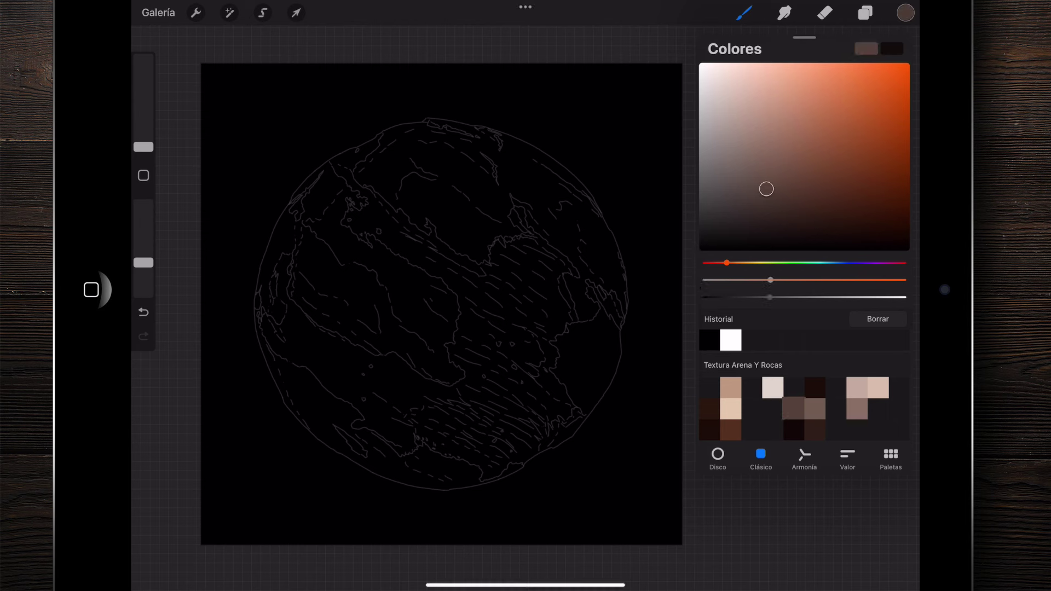
Paint a filled brown circle over the globe with an enlarged Pincel preciso brush
click(743, 12)
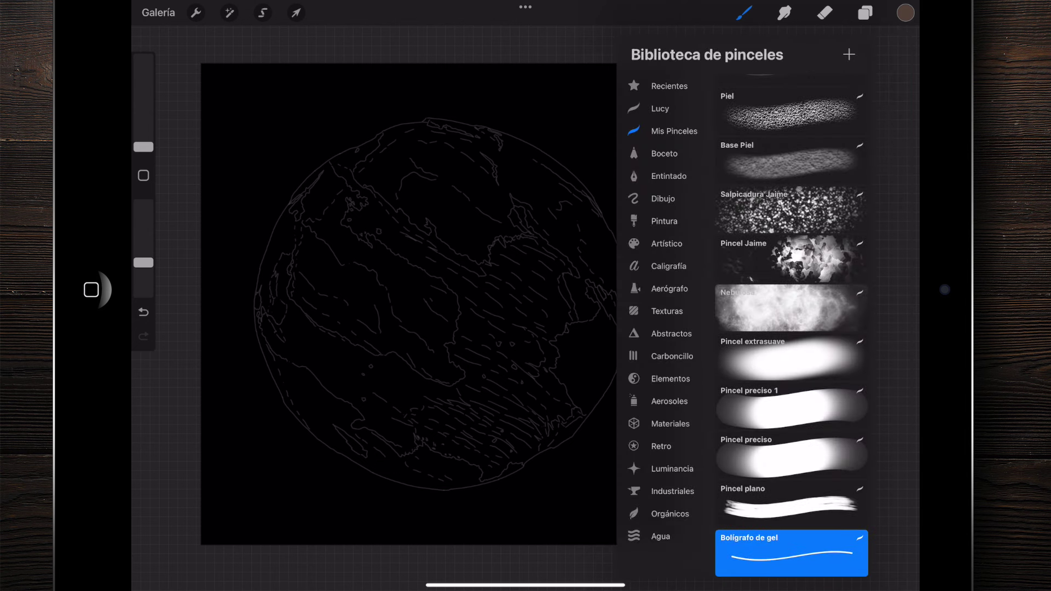
click(791, 455)
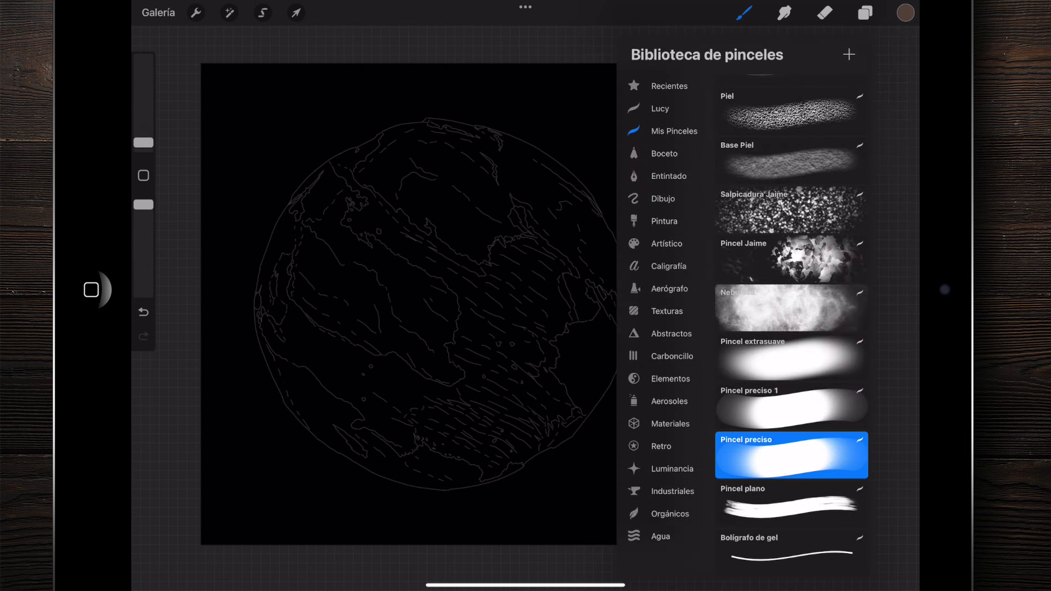
click(144, 205)
drag(143, 143, 144, 136)
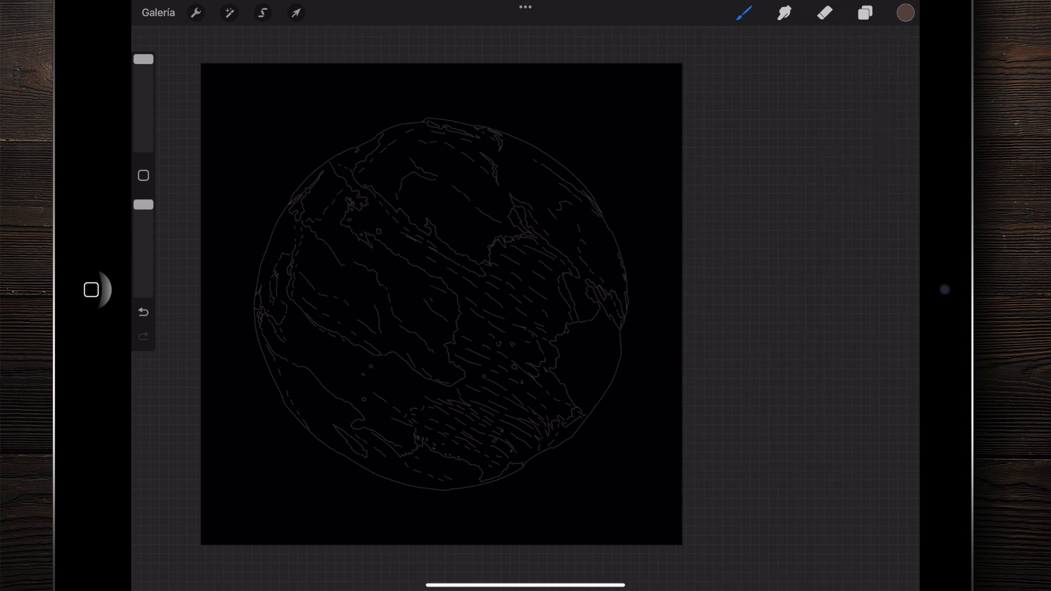
scroll(471, 307, up, 2)
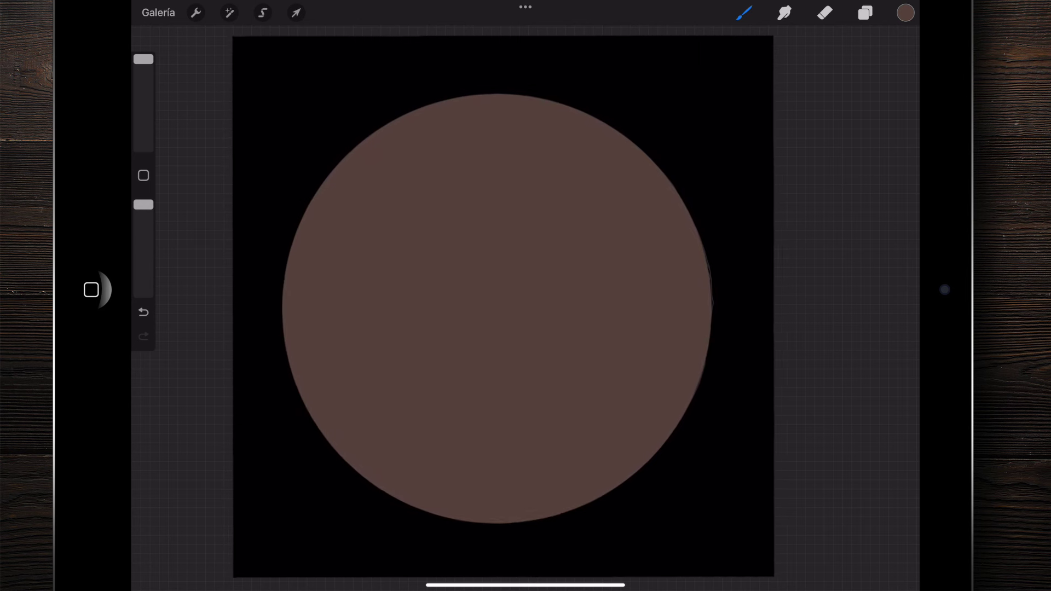
click(864, 13)
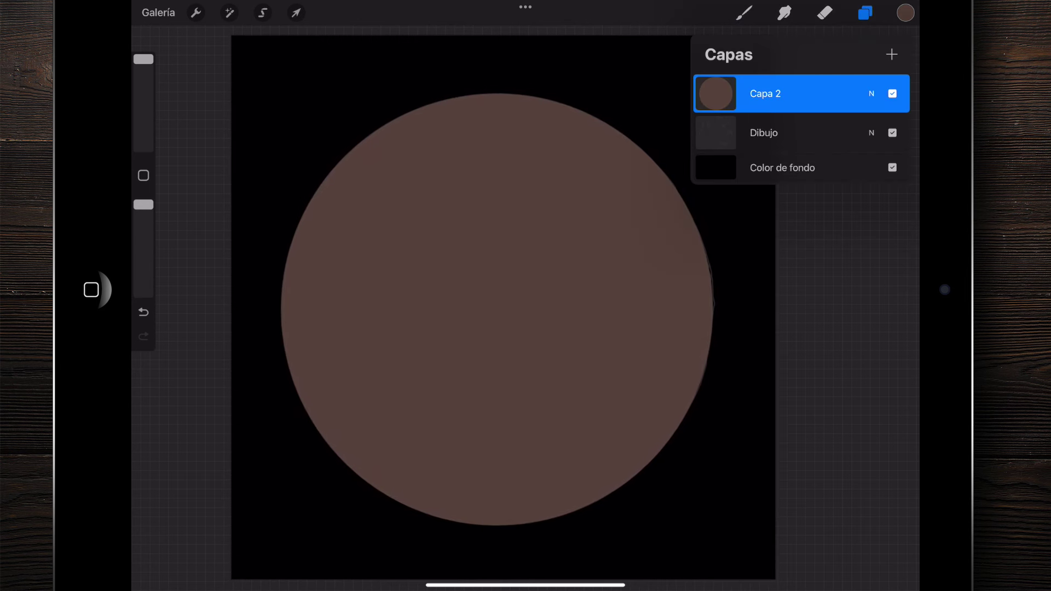
Move Capa 2 below Dibujo and uniformly shrink the disc to about 1587 px
drag(766, 93, 766, 132)
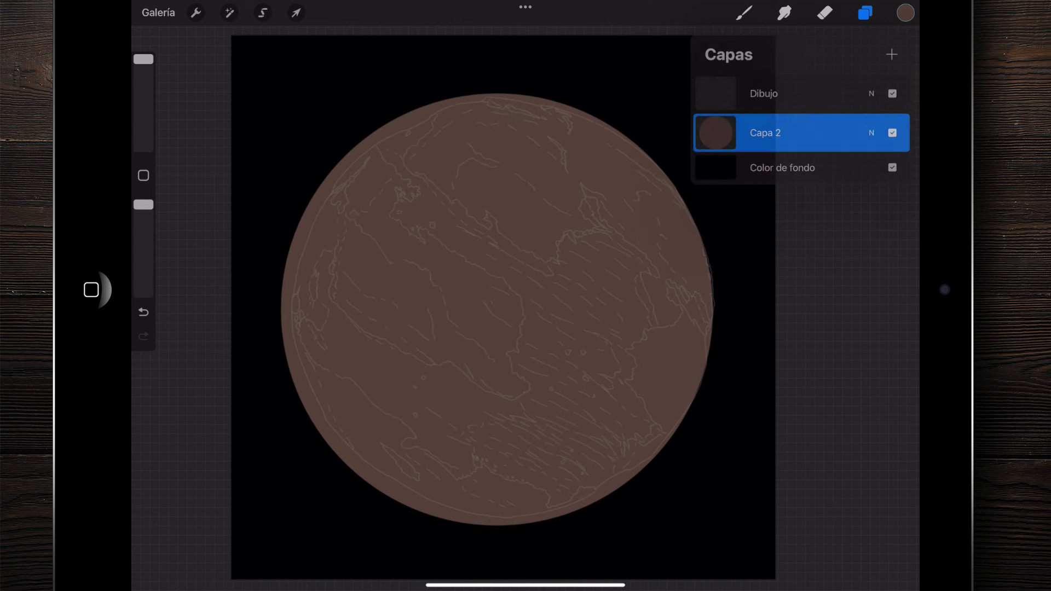
click(865, 12)
click(296, 13)
drag(460, 294, 469, 286)
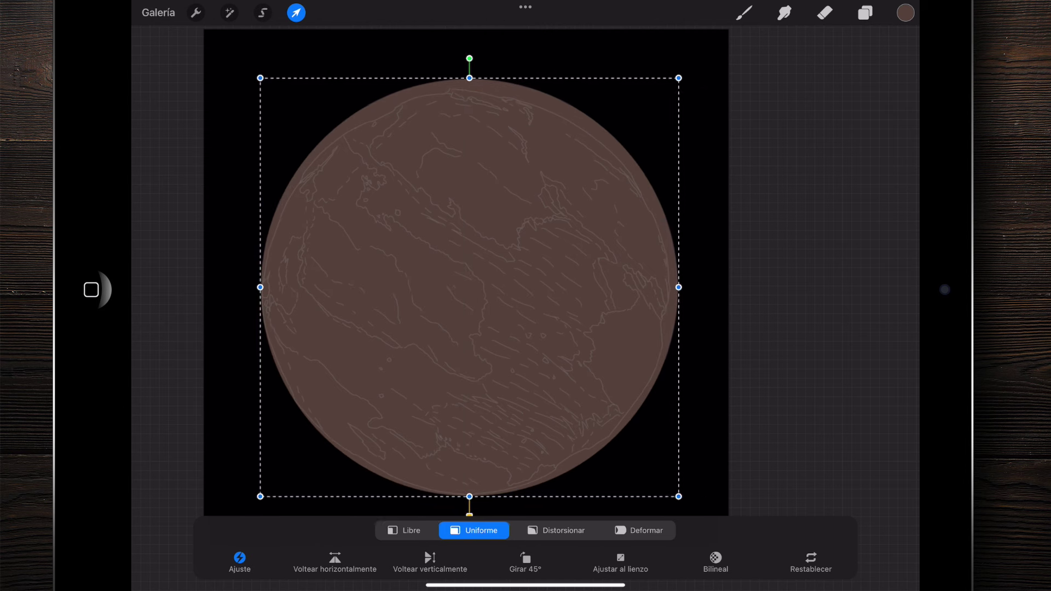
drag(678, 78, 669, 87)
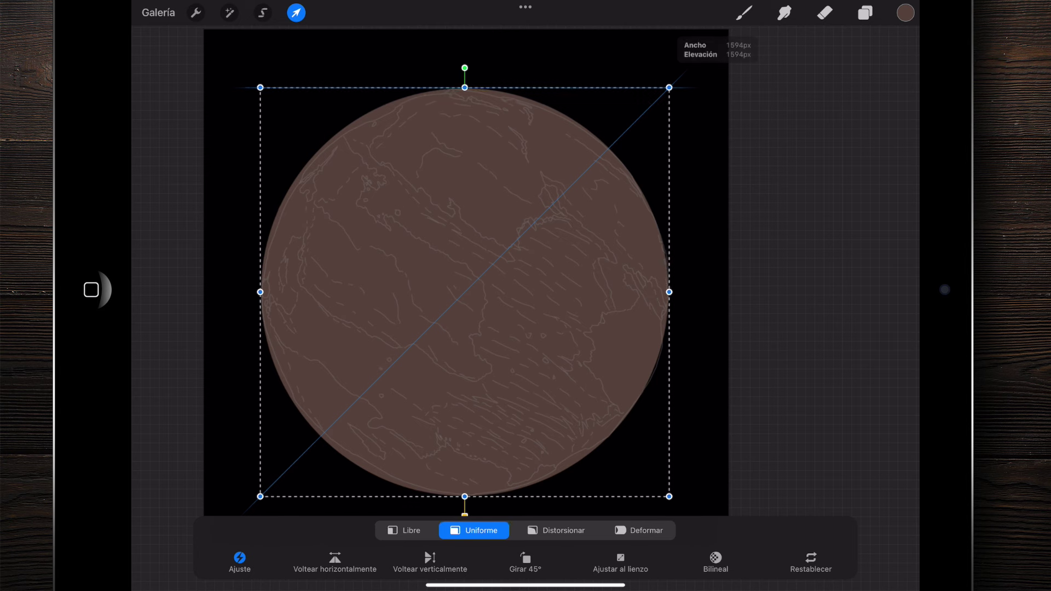
drag(260, 88, 263, 91)
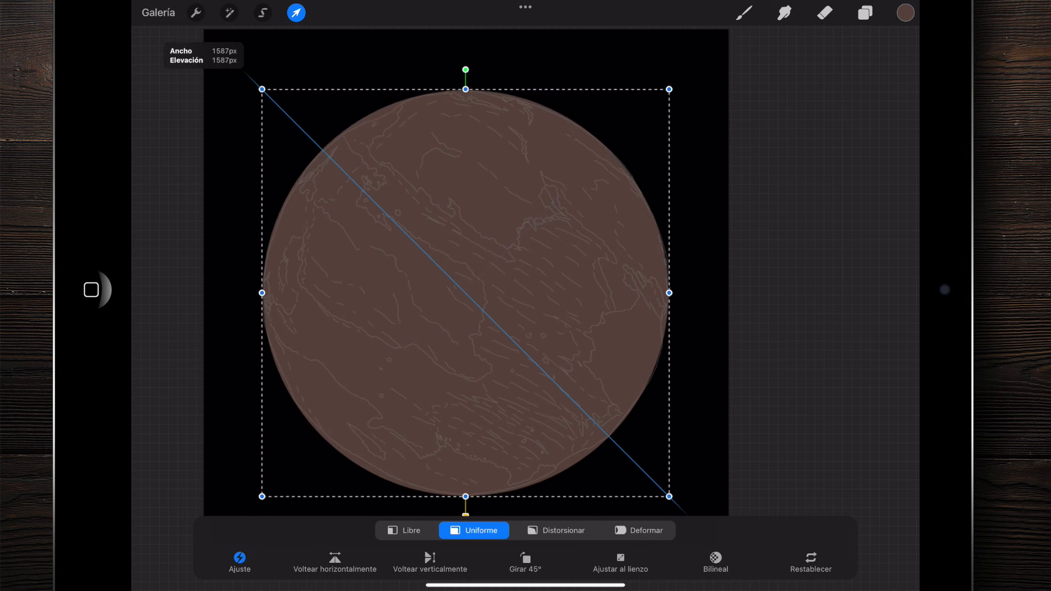
click(743, 12)
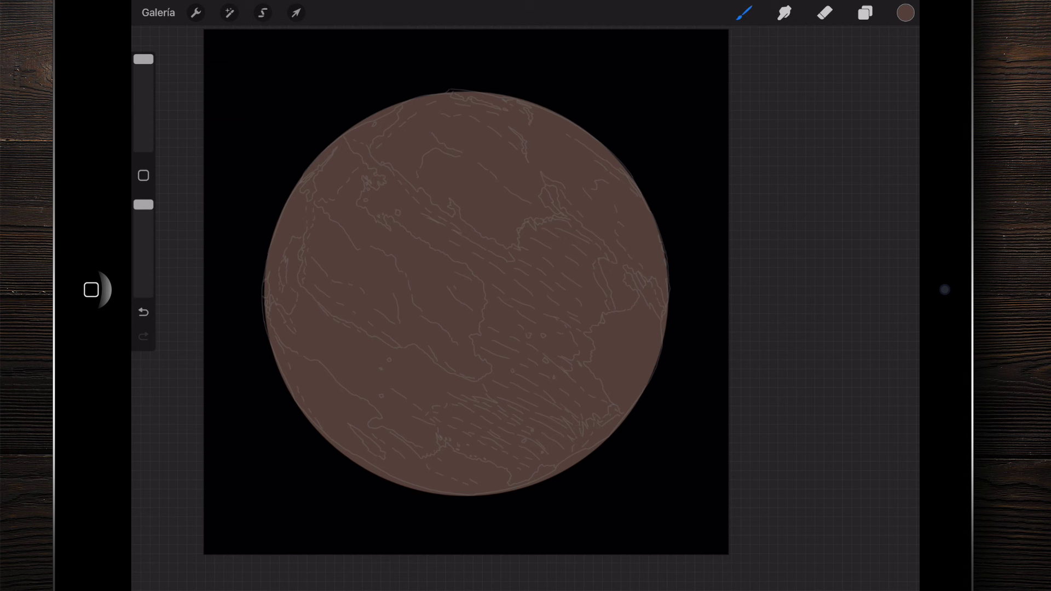
click(263, 13)
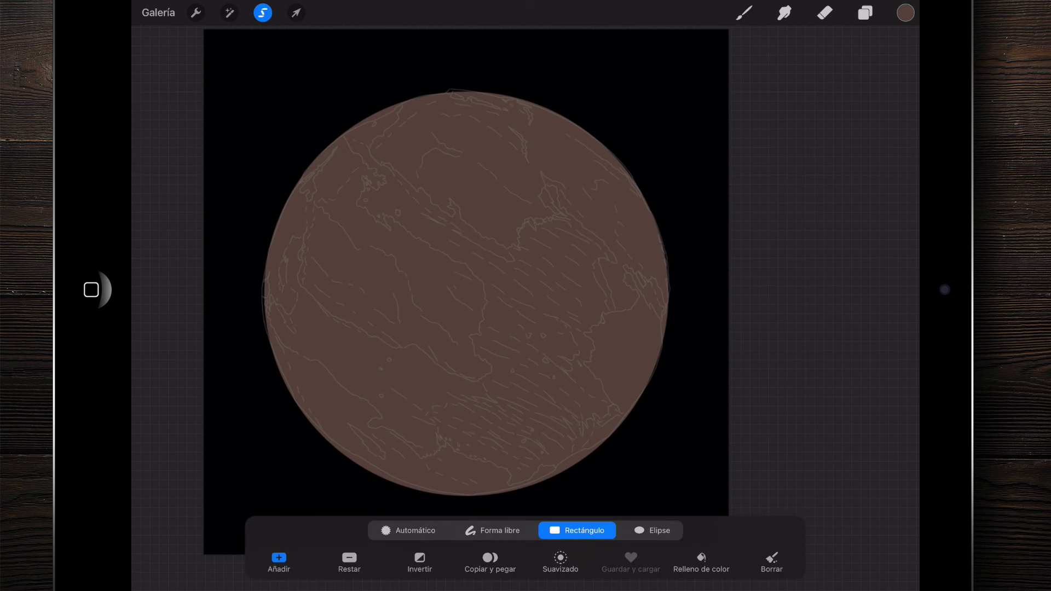
Switch to Freehand selection, try a first path around the planet, then undo it
click(653, 530)
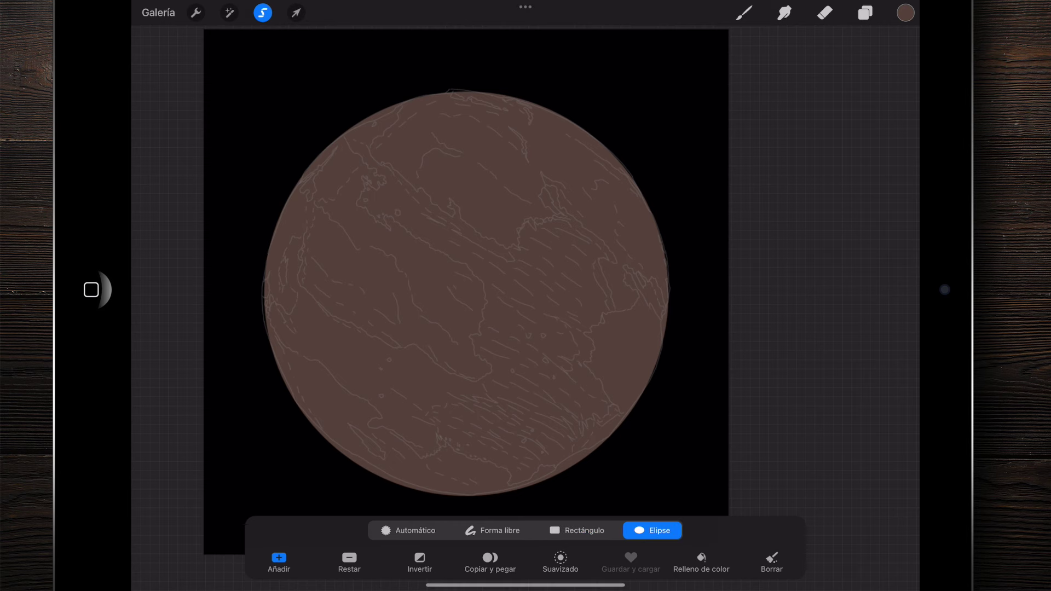
click(493, 531)
click(409, 530)
click(493, 531)
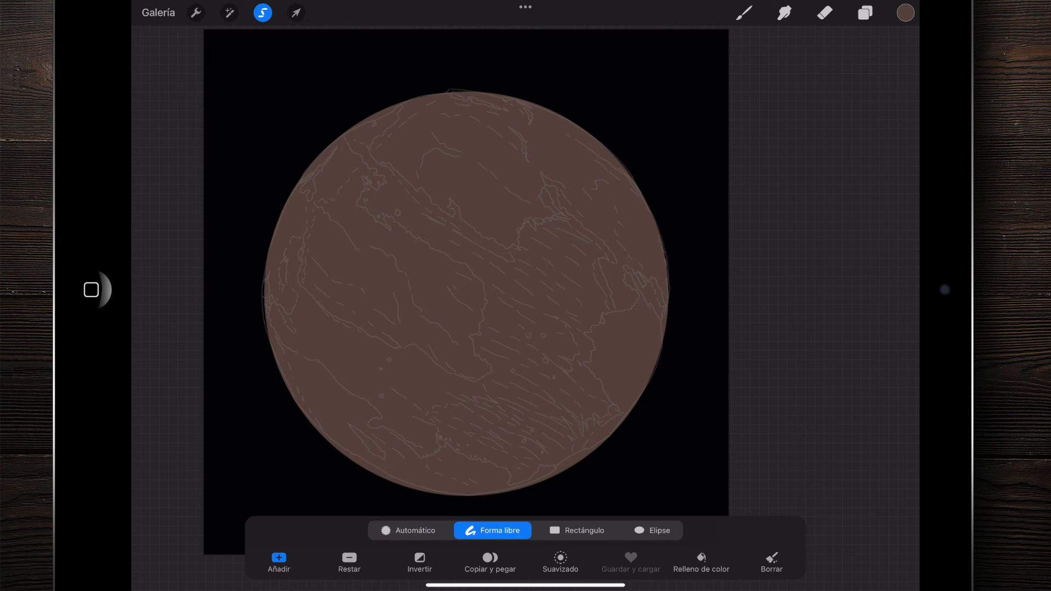
scroll(526, 274, up, 3)
scroll(526, 274, up, 5)
scroll(525, 273, down, 2)
scroll(525, 274, down, 2)
scroll(526, 273, down, 2)
scroll(525, 273, down, 2)
scroll(526, 273, down, 1)
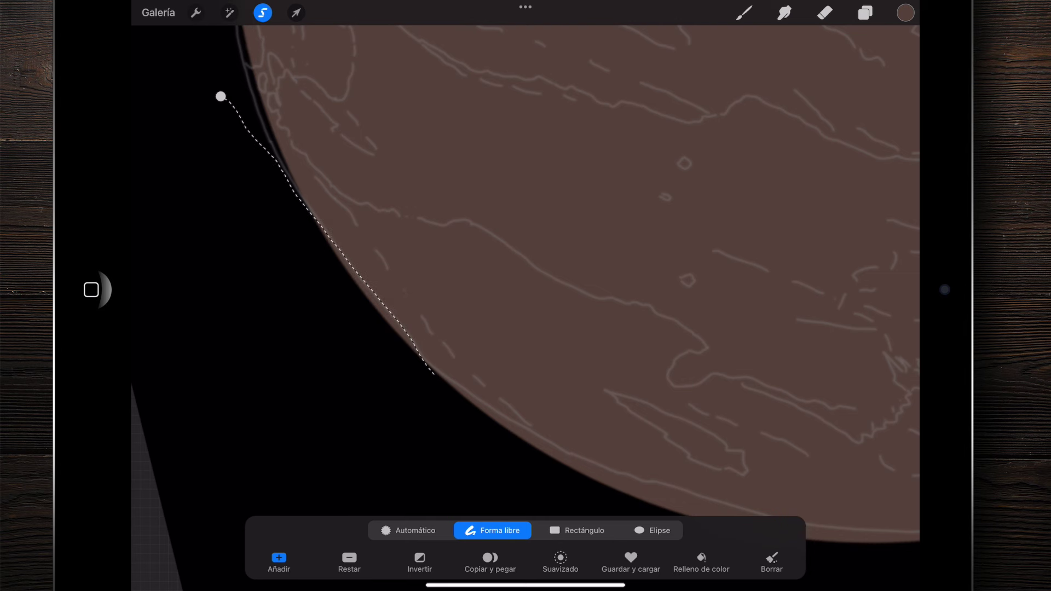
scroll(525, 274, up, 2)
scroll(525, 274, down, 3)
scroll(526, 274, down, 2)
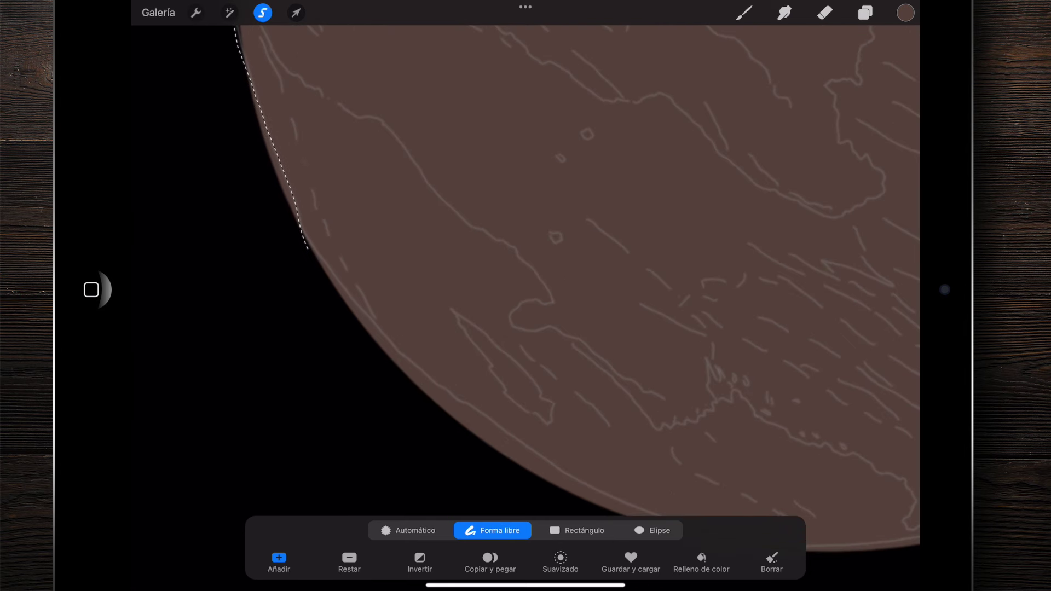
key(ctrl+z)
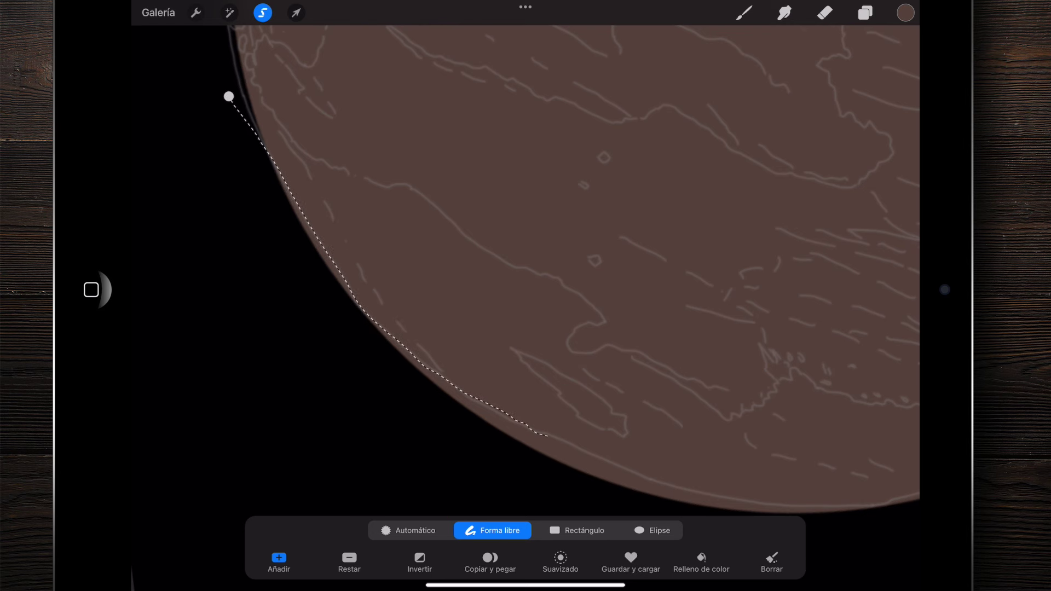
Trace a closed freehand selection around the planet's rim
scroll(526, 273, down, 5)
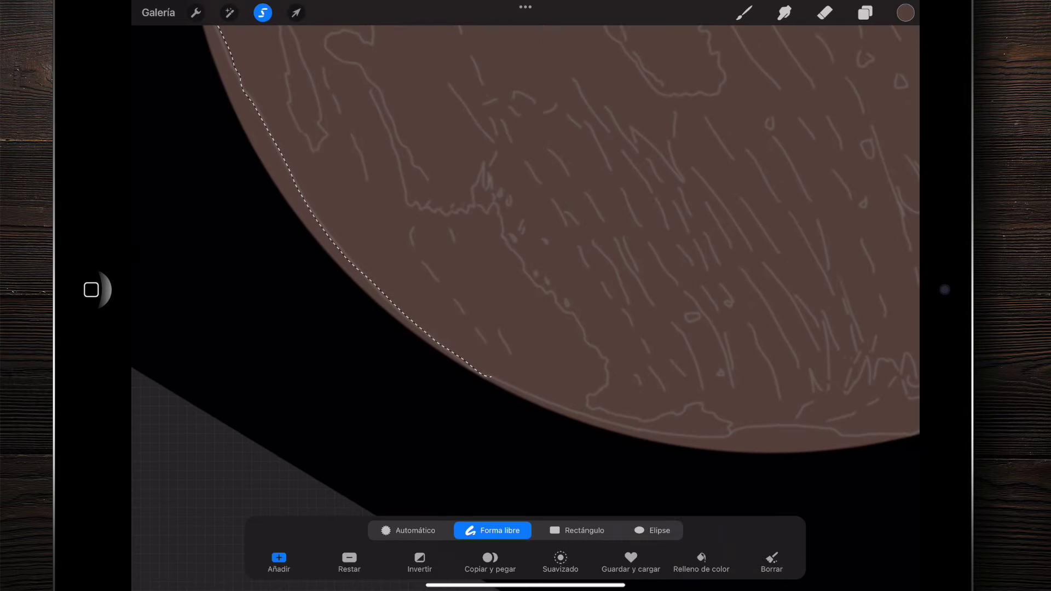
scroll(525, 274, down, 5)
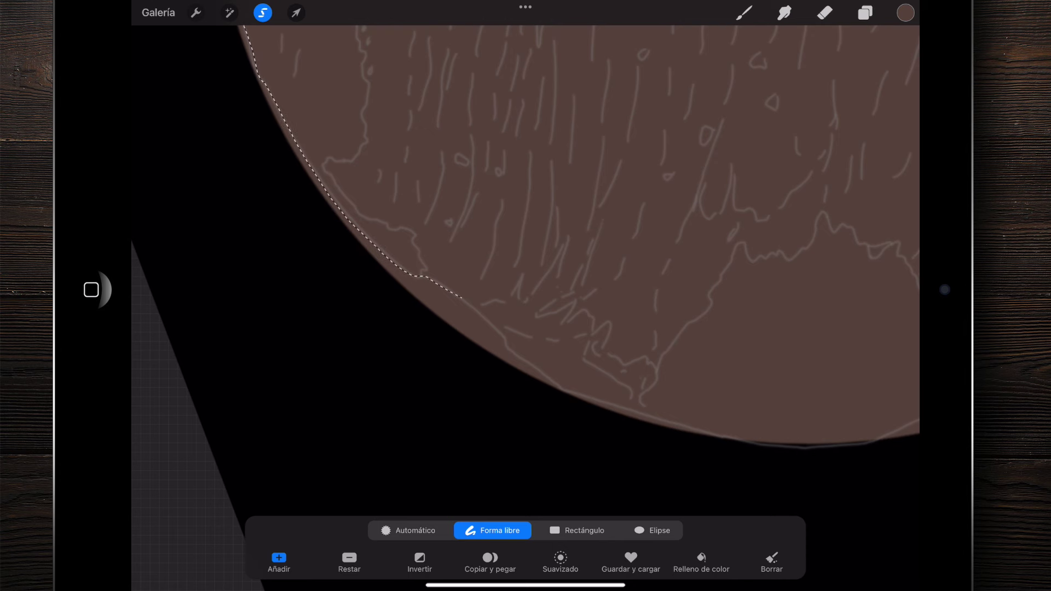
scroll(525, 274, down, 5)
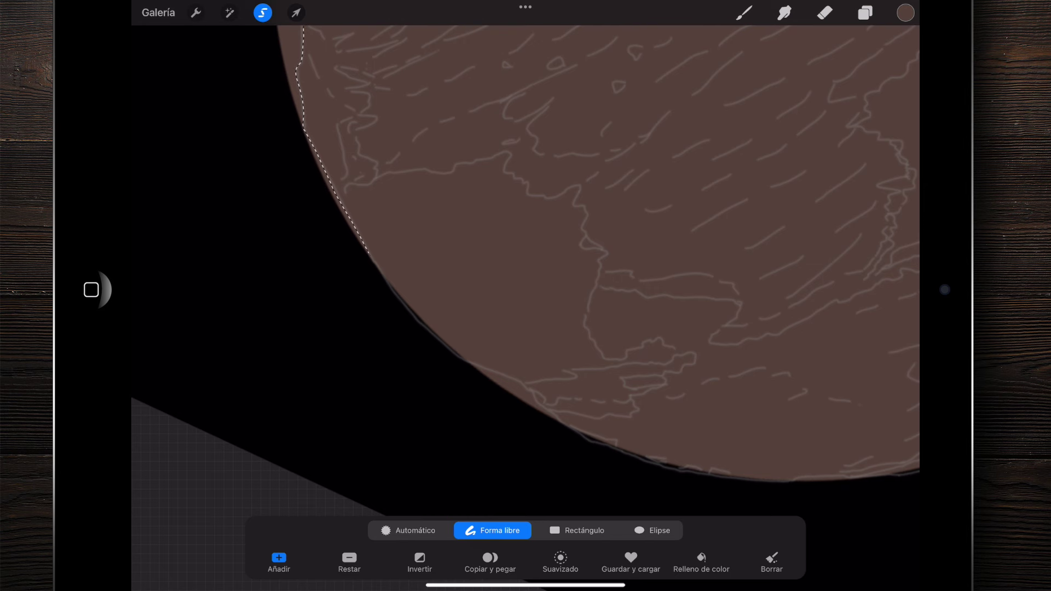
scroll(525, 274, down, 5)
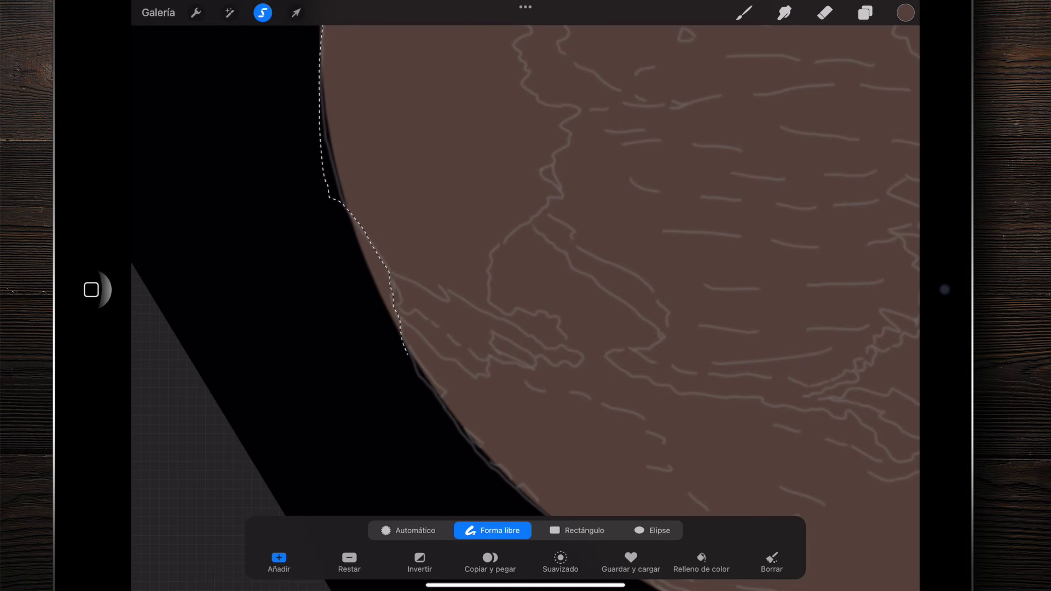
scroll(525, 273, down, 2)
scroll(525, 274, down, 2)
scroll(526, 274, down, 2)
scroll(526, 273, down, 2)
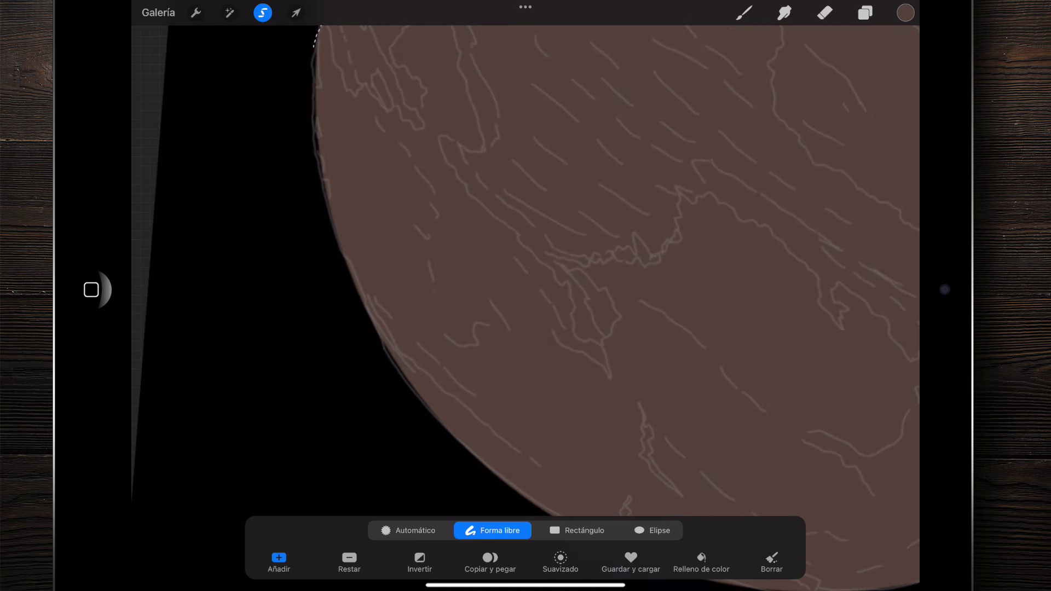
scroll(526, 274, down, 2)
scroll(526, 274, down, 2)
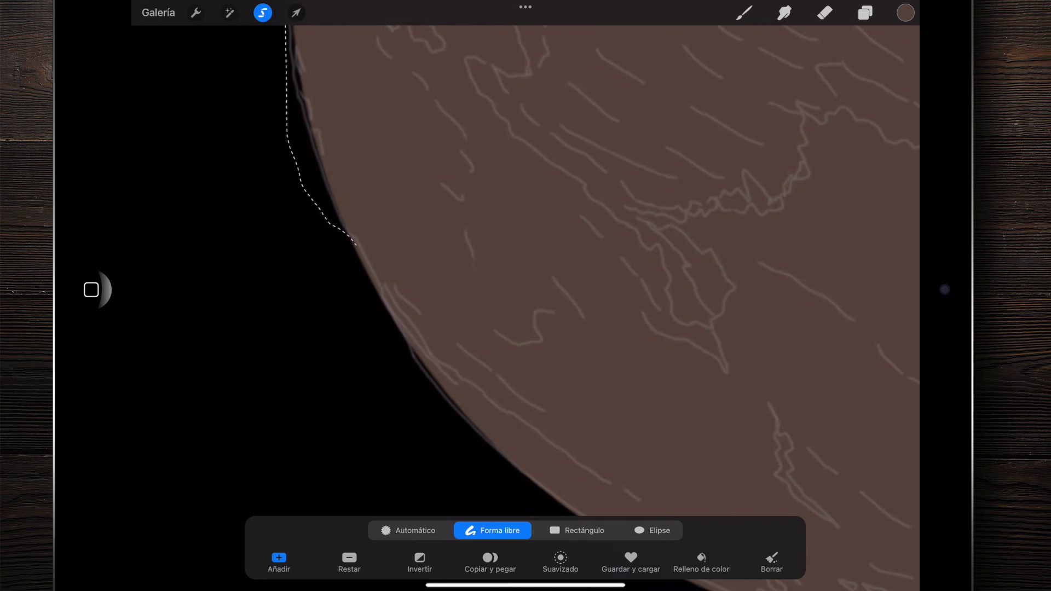
scroll(526, 274, down, 2)
scroll(526, 274, down, 2)
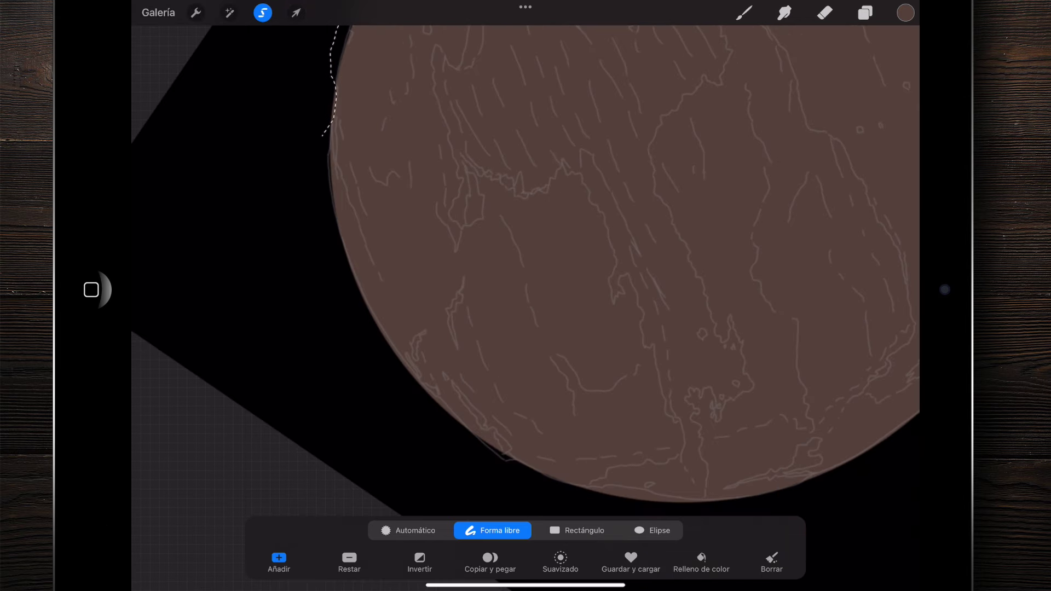
scroll(525, 274, down, 2)
scroll(525, 274, down, 2)
scroll(526, 274, down, 2)
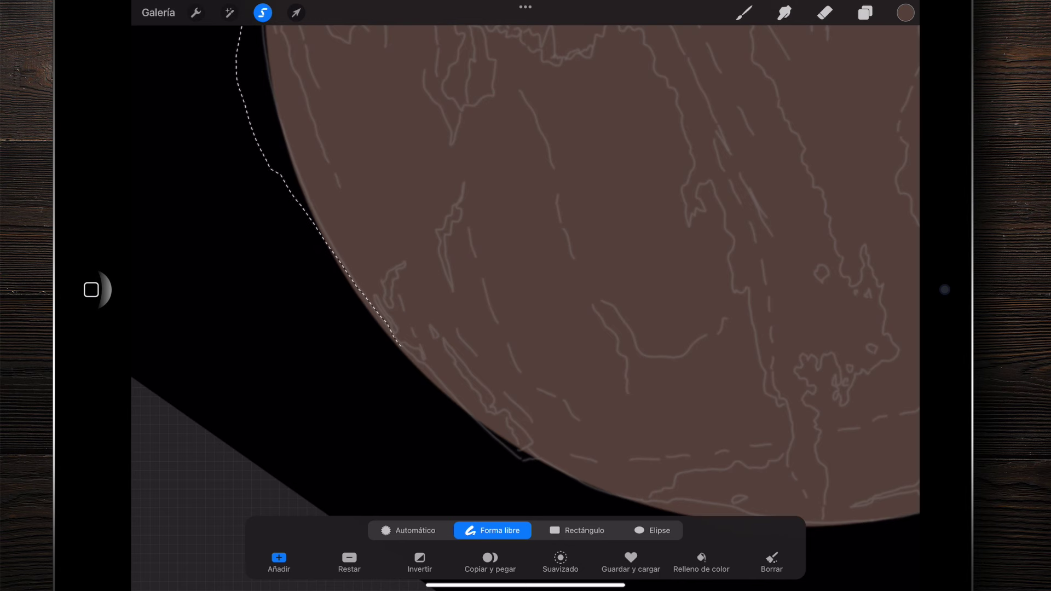
scroll(526, 274, down, 2)
scroll(525, 273, down, 2)
scroll(526, 273, down, 2)
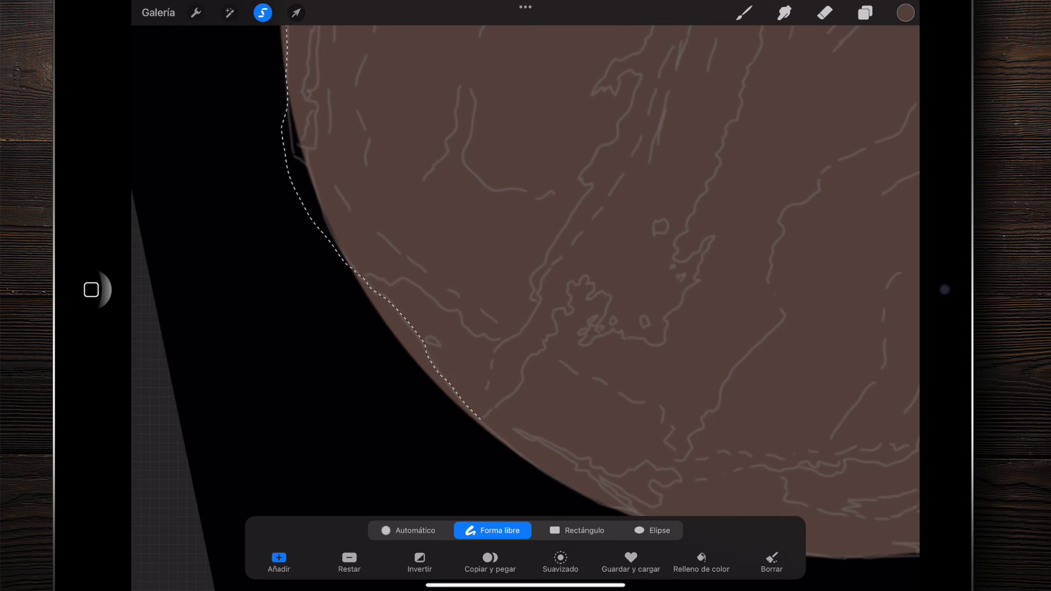
scroll(525, 273, down, 2)
scroll(525, 274, down, 2)
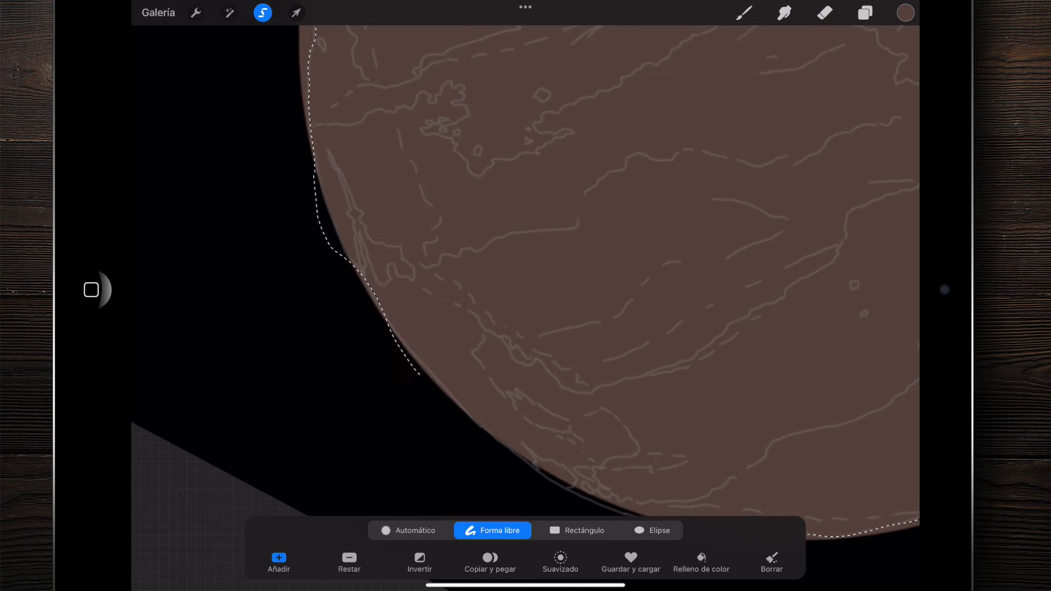
scroll(526, 274, down, 2)
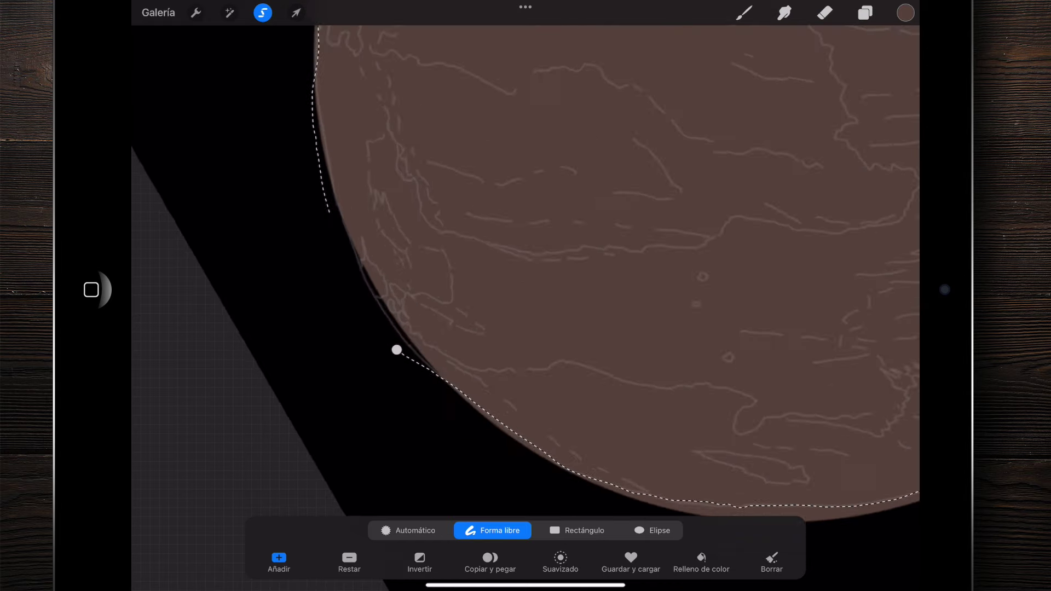
scroll(525, 274, up, 3)
click(411, 362)
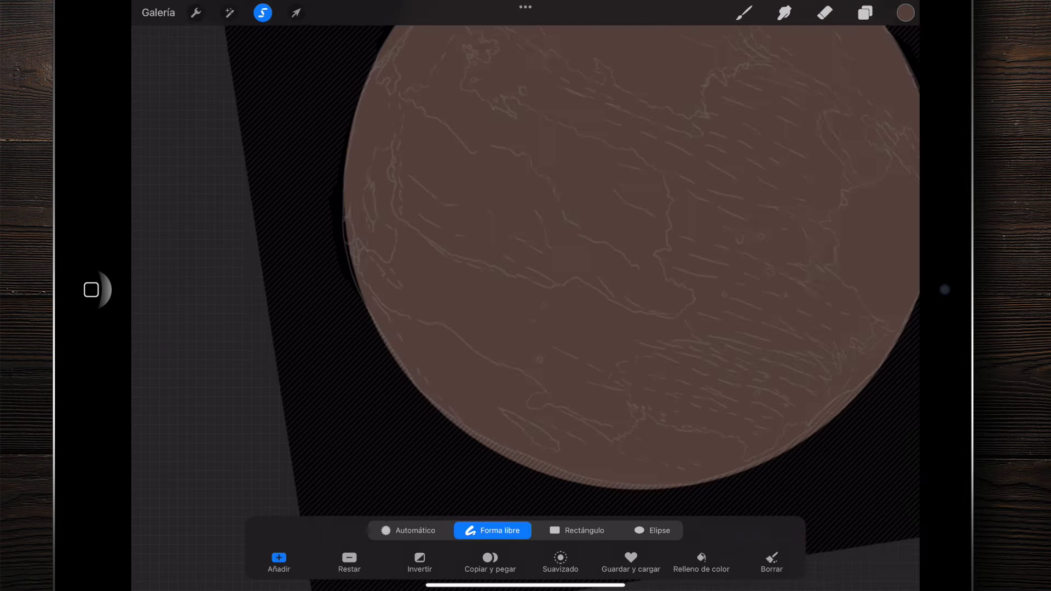
scroll(525, 274, down, 3)
scroll(525, 262, down, 1)
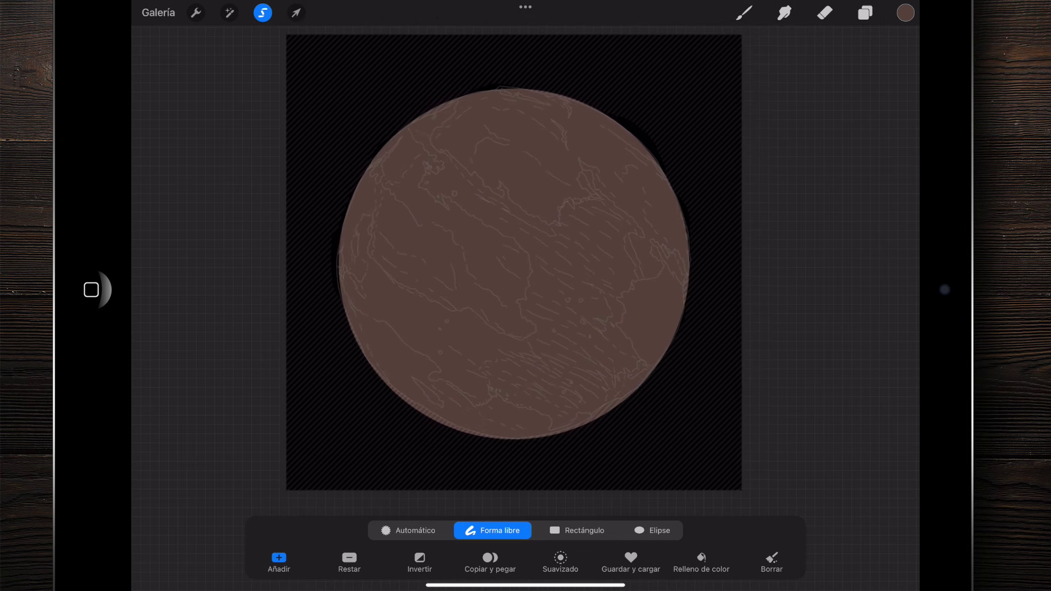
Invert the selection and drag the brown excess off the canvas
click(419, 561)
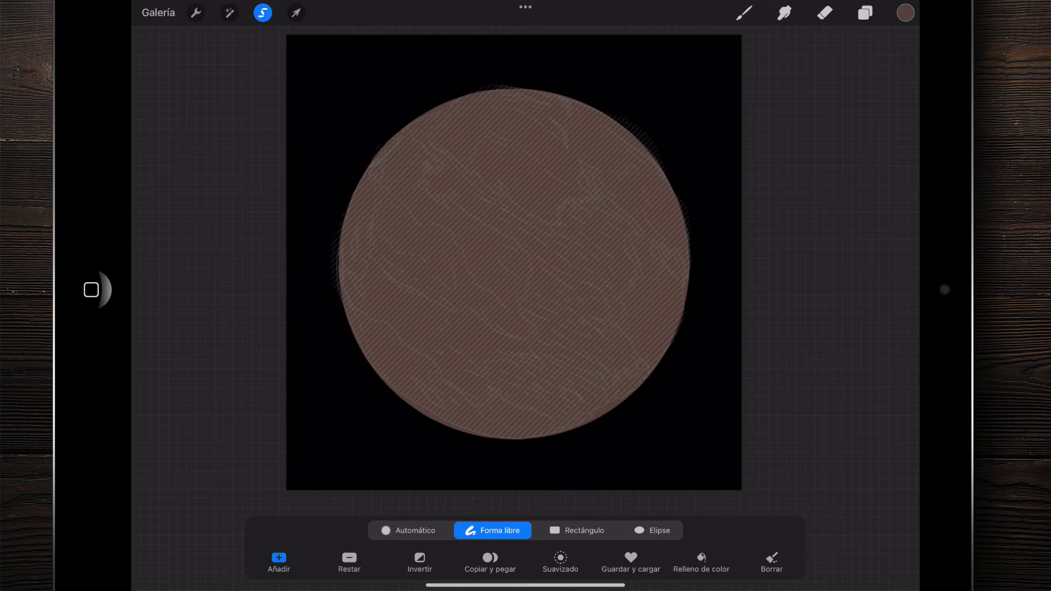
click(297, 13)
mouse_move(515, 263)
mouse_down()
mouse_move(670, 330)
mouse_move(566, 264)
mouse_move(548, 267)
mouse_move(983, 250)
mouse_up()
Commit the transform, check Capa 2 in Layers, and reactivate freehand selection
click(744, 12)
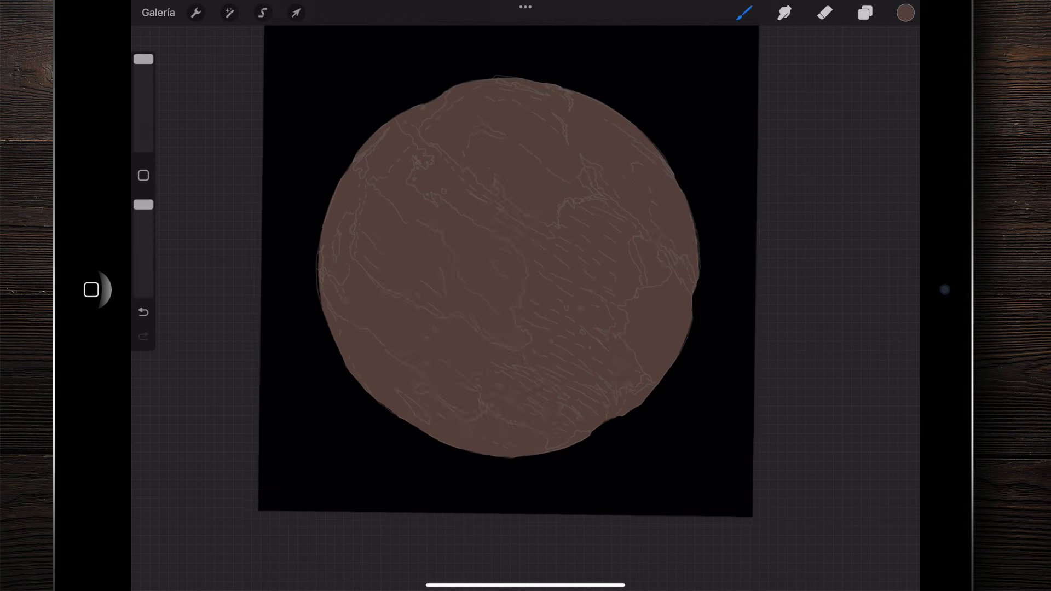
scroll(526, 295, down, 3)
scroll(492, 274, up, 10)
scroll(493, 274, down, 5)
scroll(493, 273, up, 3)
scroll(526, 296, down, 5)
scroll(525, 295, down, 3)
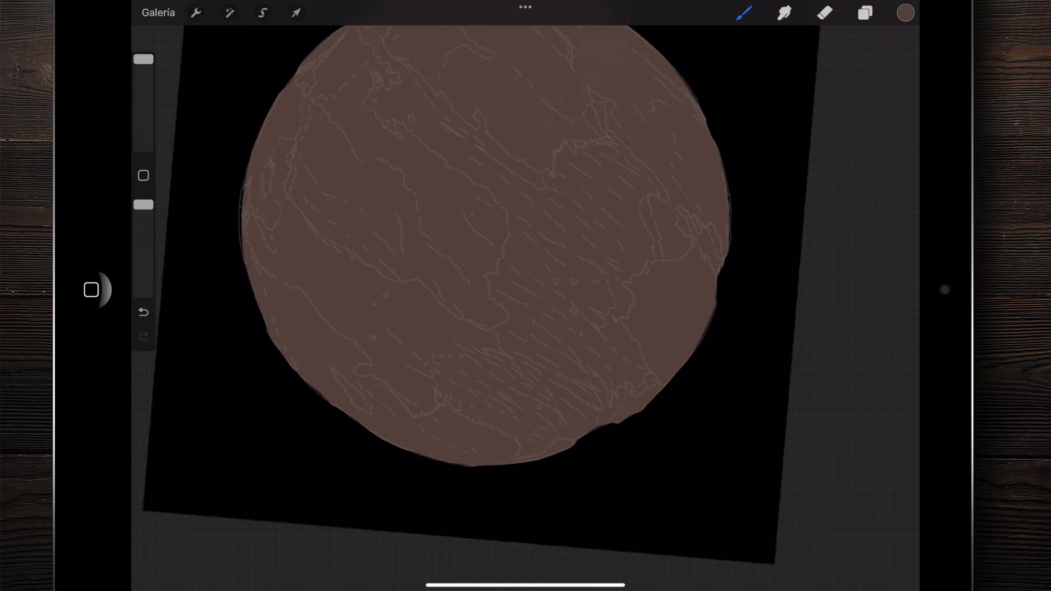
scroll(526, 295, down, 2)
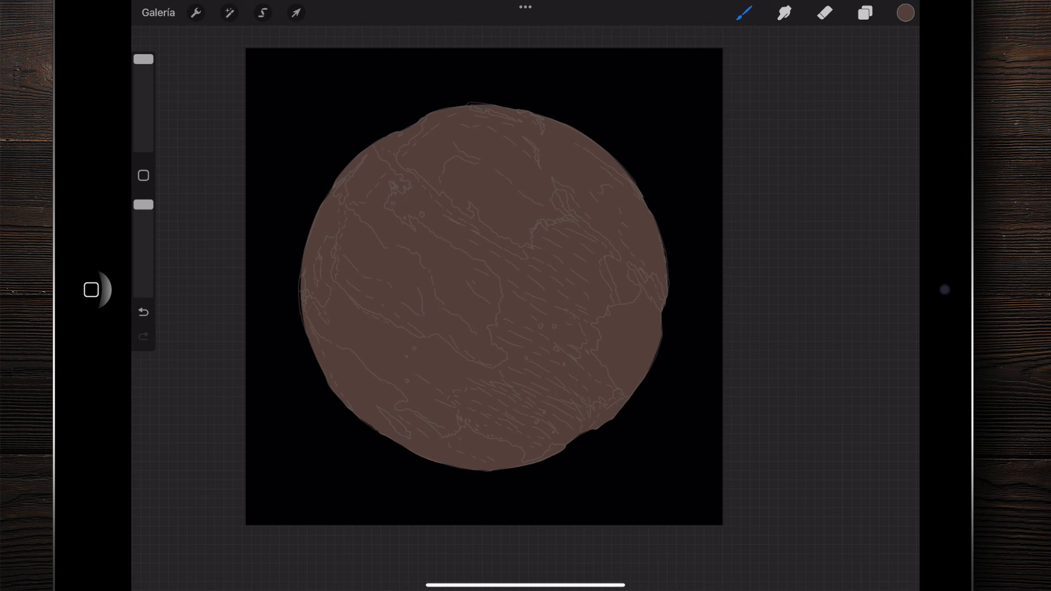
click(865, 13)
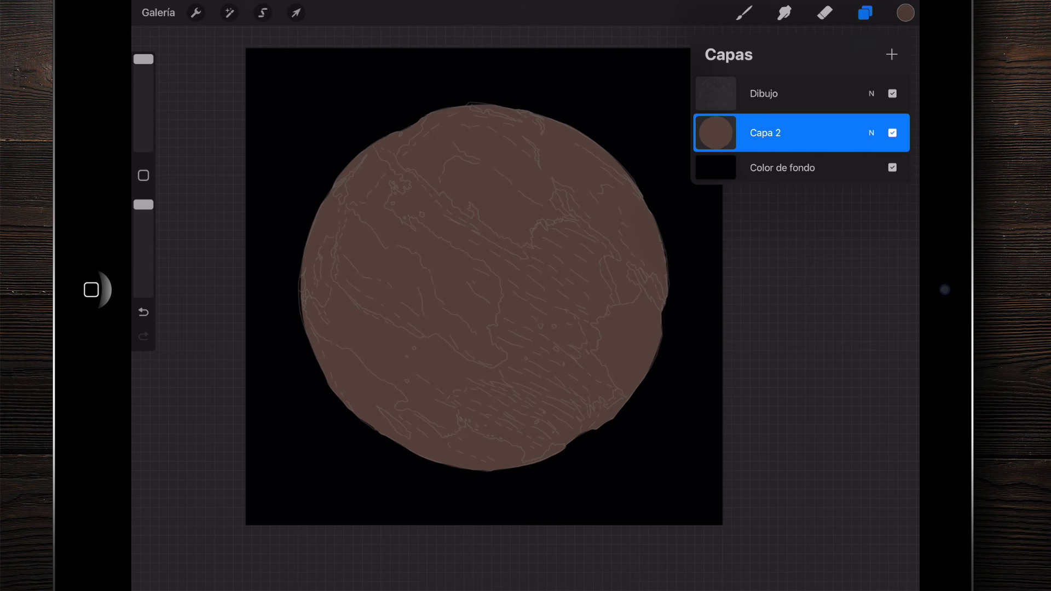
click(262, 13)
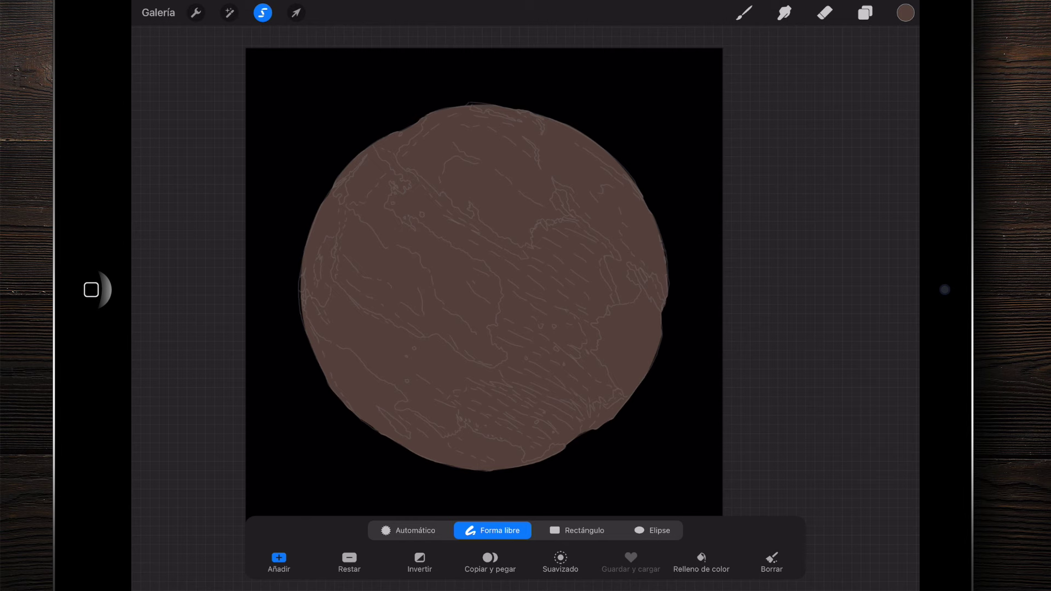
Begin the freehand outline along the continent's coastline, around its bump and tip
scroll(525, 296, up, 5)
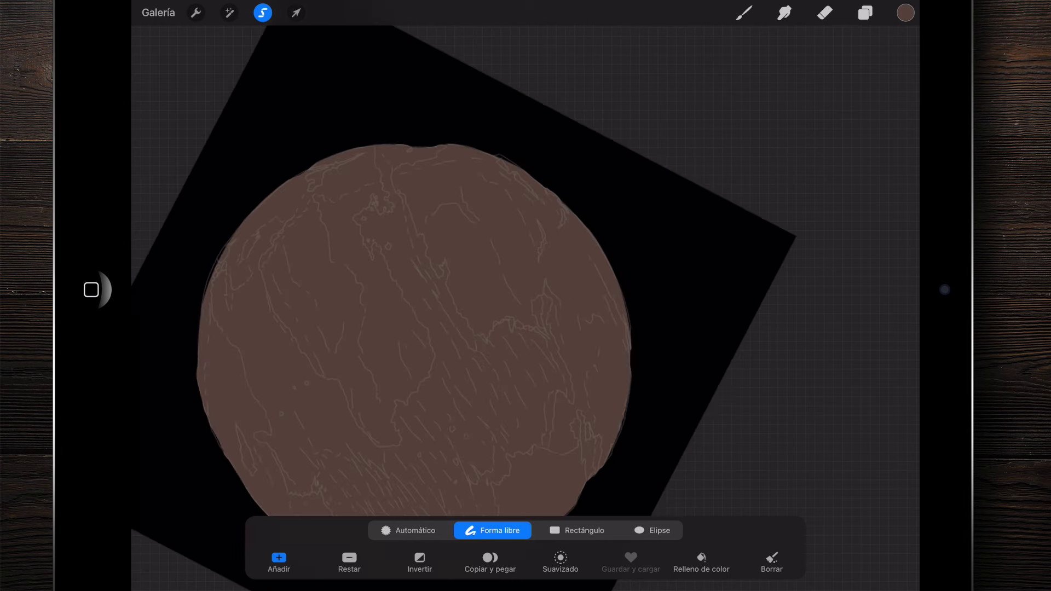
scroll(525, 295, up, 5)
scroll(526, 296, up, 3)
scroll(526, 295, up, 2)
scroll(526, 296, up, 2)
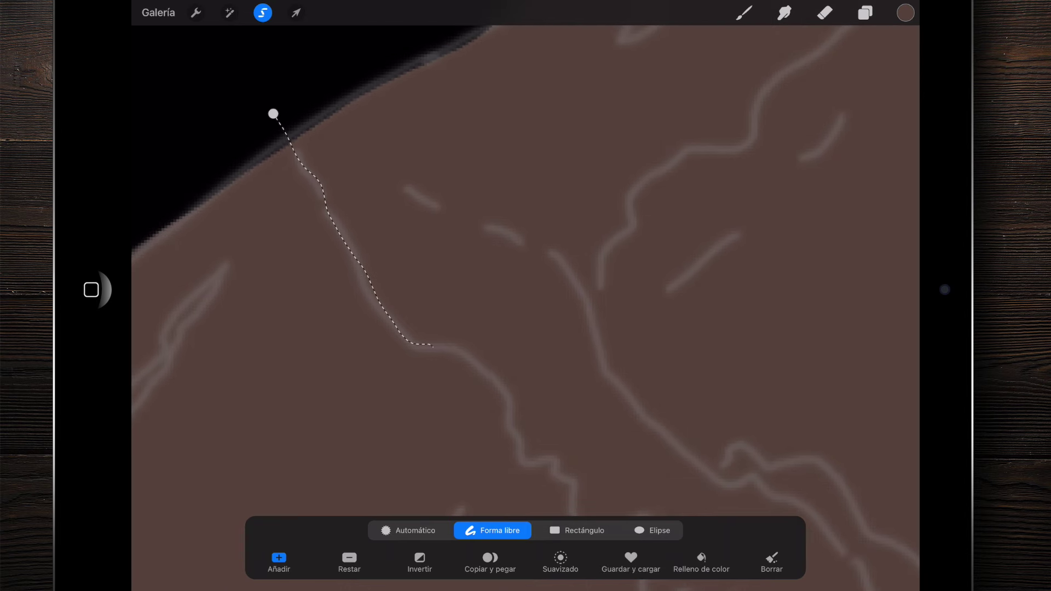
scroll(525, 295, down, 3)
scroll(525, 296, down, 2)
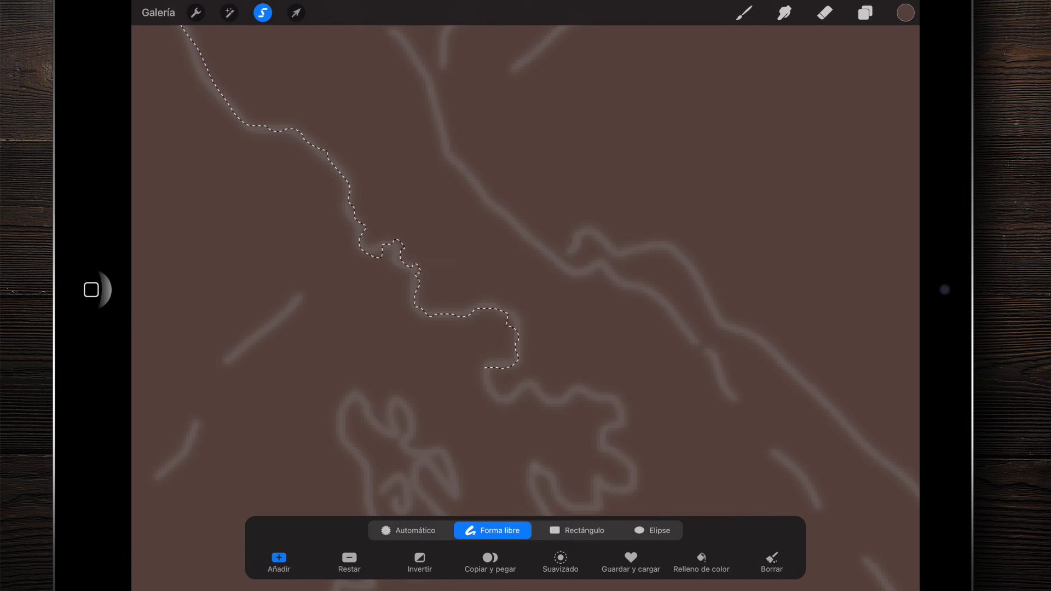
drag(508, 313, 495, 393)
scroll(526, 295, down, 2)
scroll(526, 296, down, 2)
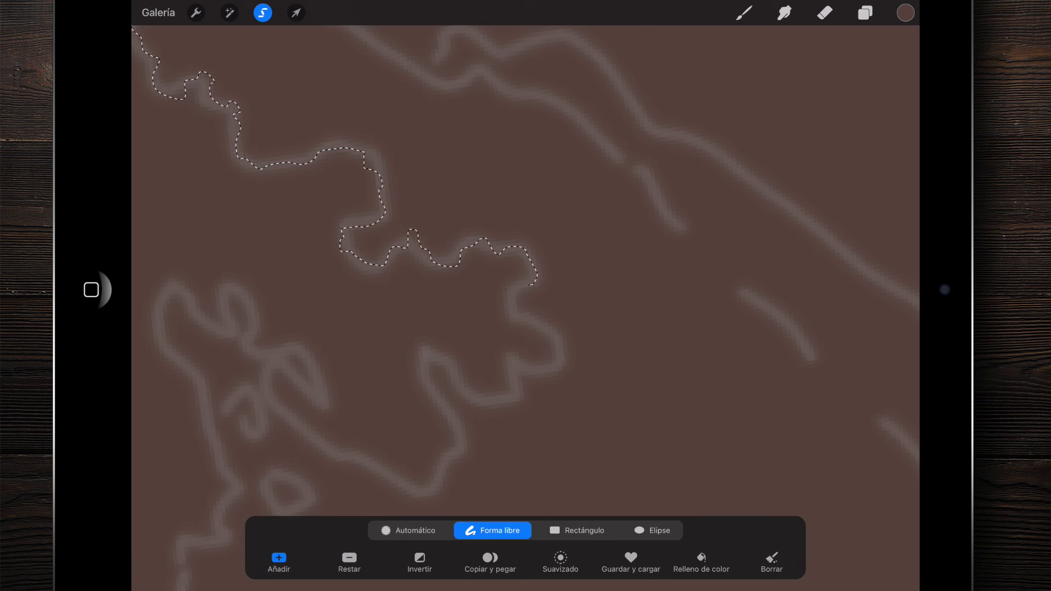
mouse_move(534, 283)
mouse_down()
mouse_move(562, 350)
mouse_move(424, 358)
mouse_up()
scroll(526, 295, down, 5)
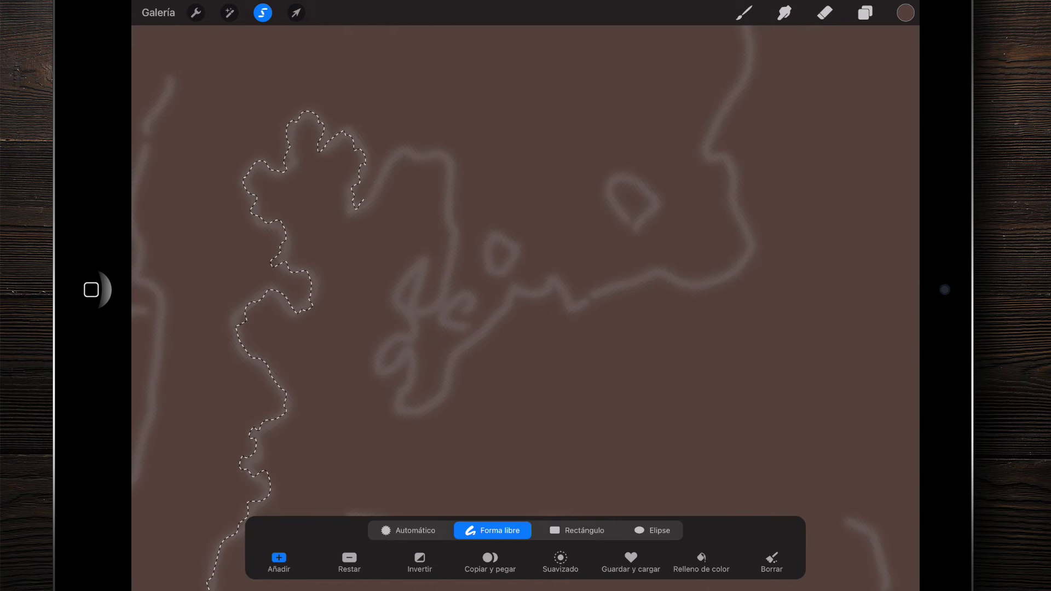
mouse_move(356, 208)
mouse_down()
mouse_move(441, 284)
mouse_move(405, 338)
mouse_up()
mouse_move(405, 339)
mouse_down()
mouse_move(416, 408)
mouse_move(451, 386)
mouse_move(457, 342)
mouse_move(493, 317)
mouse_move(578, 310)
mouse_move(673, 280)
mouse_up()
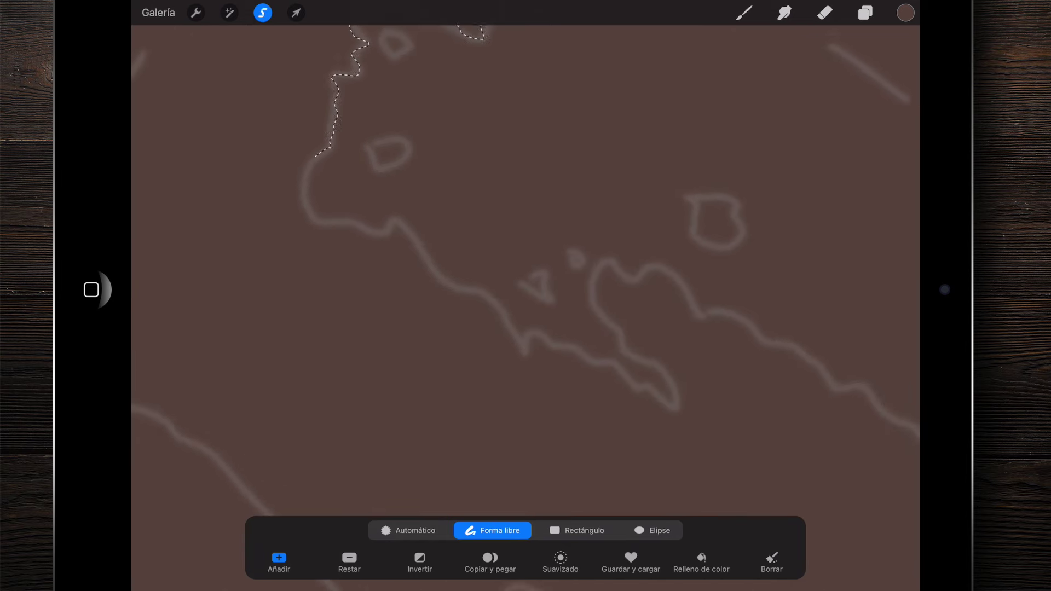
drag(714, 222, 660, 230)
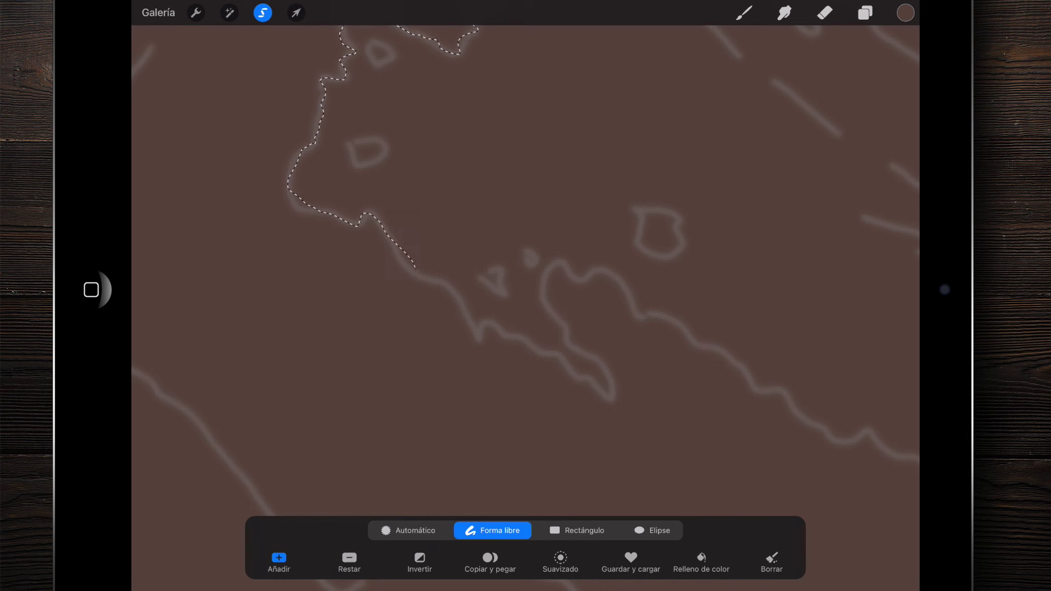
mouse_move(588, 377)
mouse_down()
mouse_move(615, 400)
mouse_move(550, 296)
mouse_move(575, 278)
mouse_up()
Continue the outline along the landmass's lower, top and right edges
mouse_move(621, 403)
mouse_down()
mouse_move(451, 300)
mouse_move(289, 165)
mouse_up()
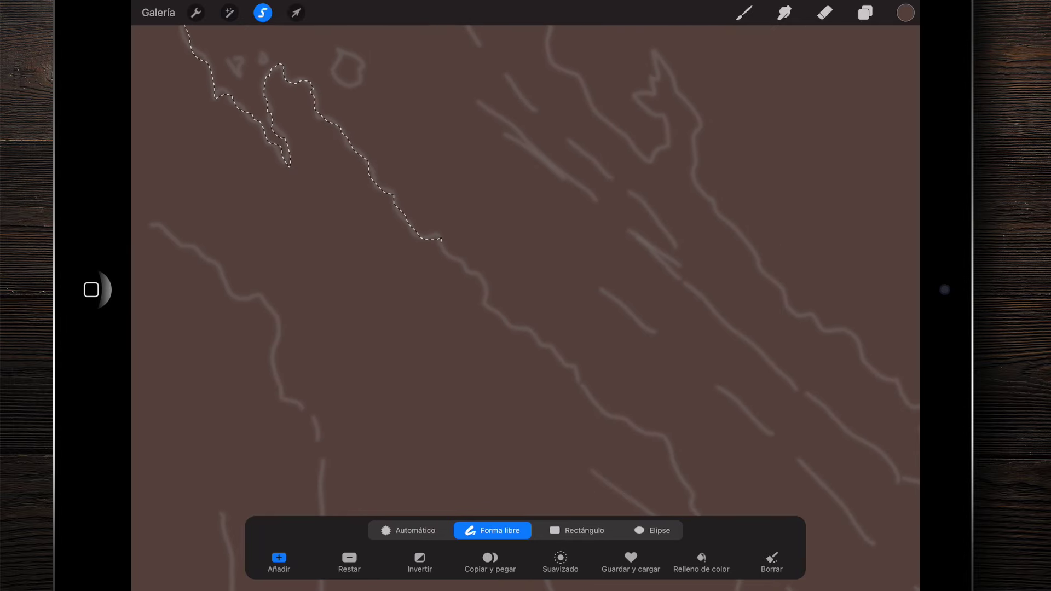
mouse_move(468, 269)
mouse_down()
mouse_move(558, 353)
mouse_move(622, 432)
mouse_move(346, 155)
mouse_up()
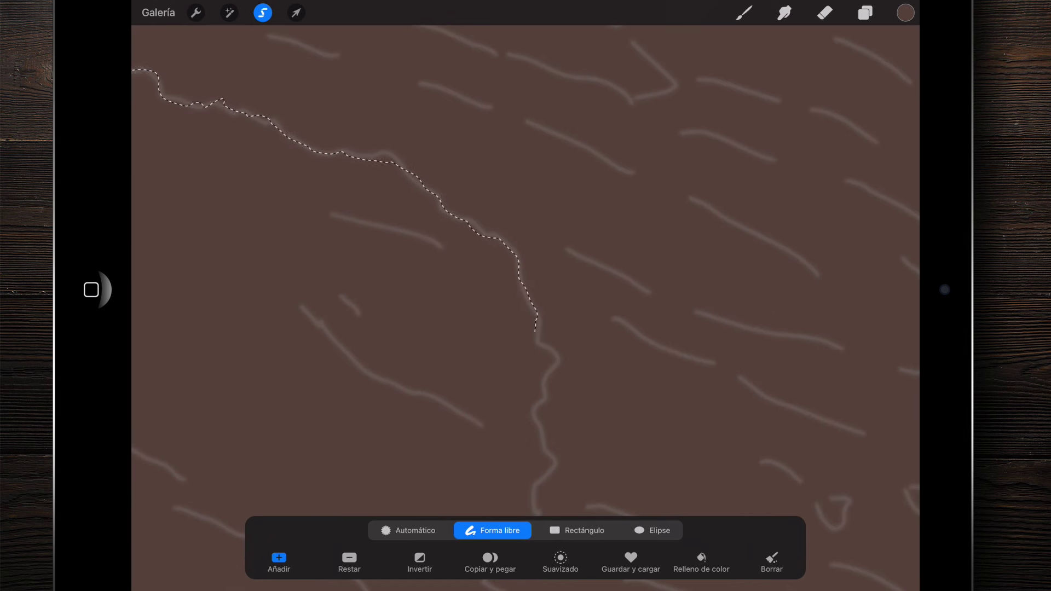
mouse_move(536, 329)
mouse_down()
mouse_move(434, 230)
mouse_move(342, 175)
mouse_up()
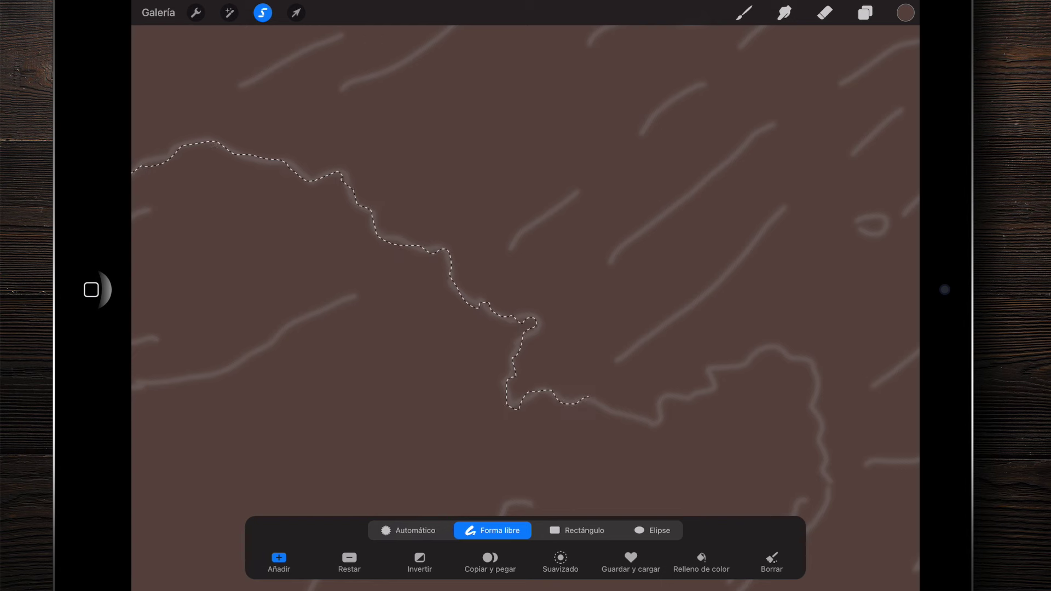
mouse_move(537, 391)
mouse_down()
mouse_move(657, 422)
mouse_move(709, 390)
mouse_up()
mouse_move(767, 350)
mouse_down()
mouse_move(498, 255)
mouse_move(340, 180)
mouse_up()
drag(308, 222, 419, 186)
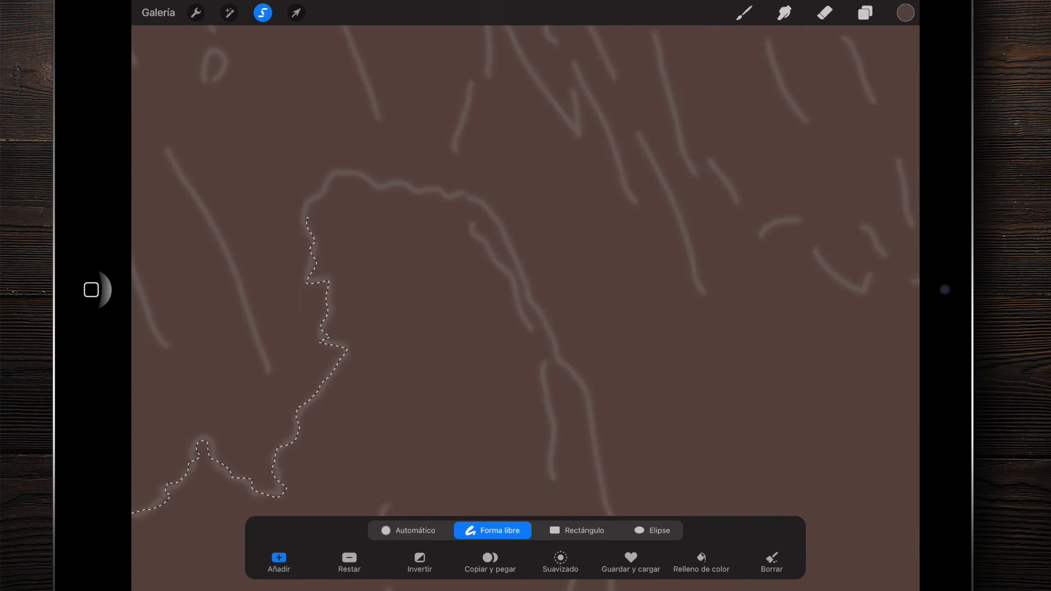
drag(419, 186, 518, 264)
drag(548, 328, 378, 208)
drag(493, 295, 482, 241)
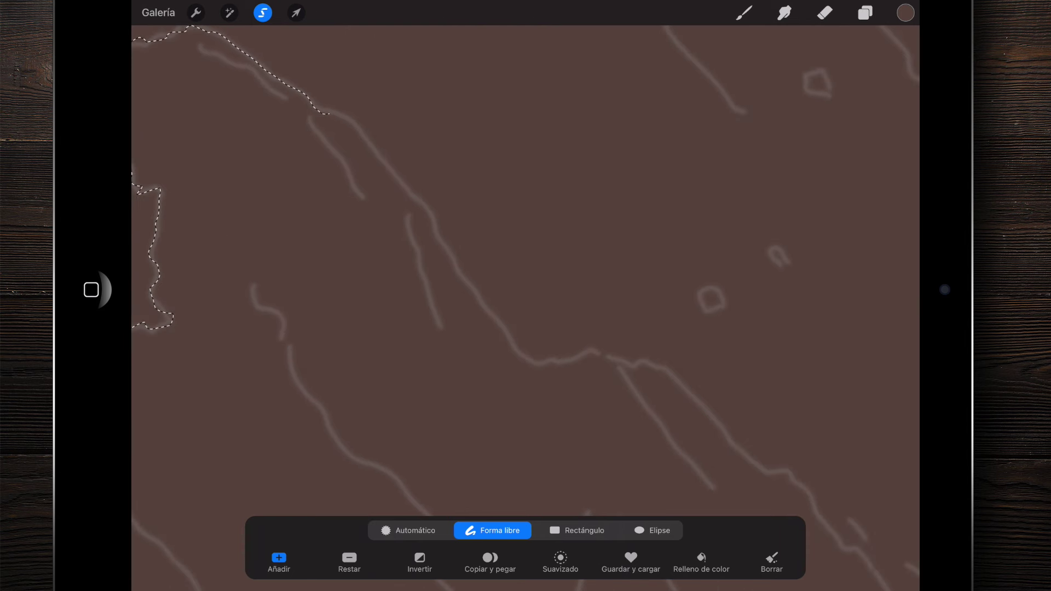
mouse_move(344, 116)
mouse_down()
mouse_move(498, 321)
mouse_move(651, 363)
mouse_move(304, 118)
mouse_up()
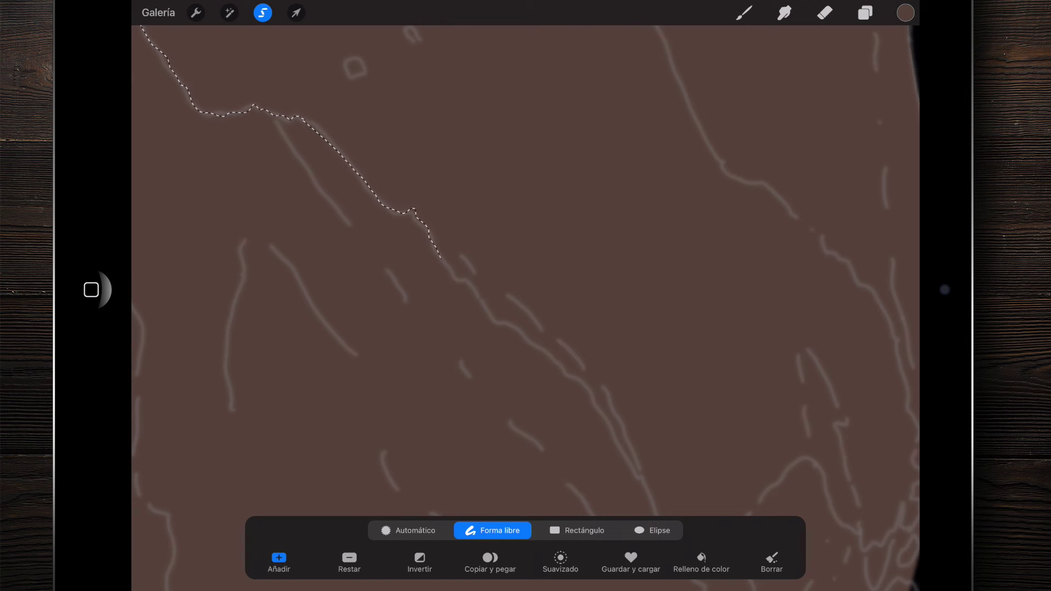
Extend the outline along the continent line near the planet's right edge
mouse_move(568, 371)
mouse_down()
mouse_move(504, 328)
mouse_move(353, 157)
mouse_up()
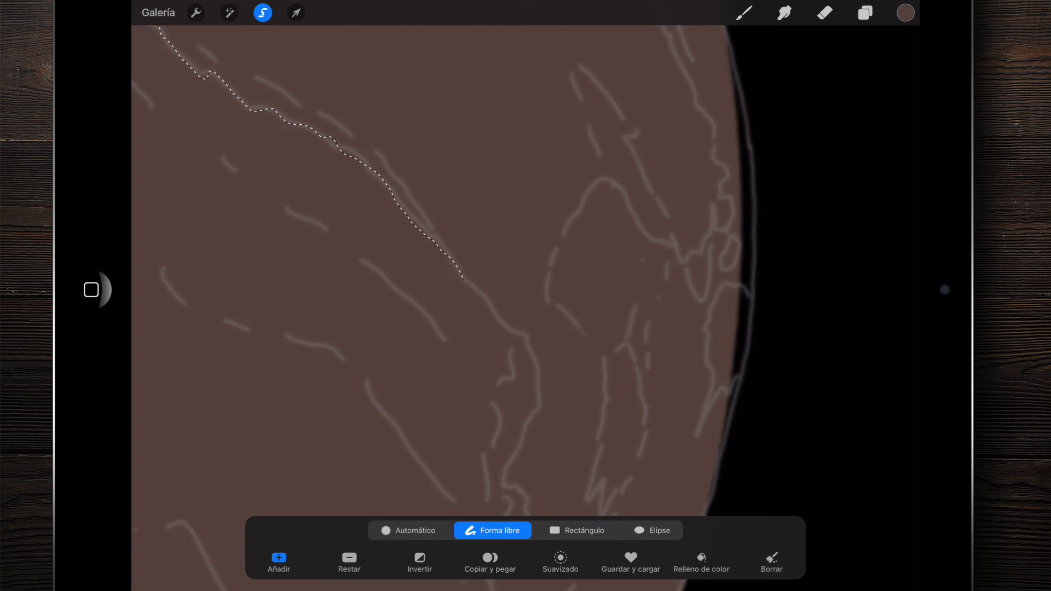
mouse_move(540, 411)
mouse_down()
mouse_move(384, 241)
mouse_move(353, 186)
mouse_up()
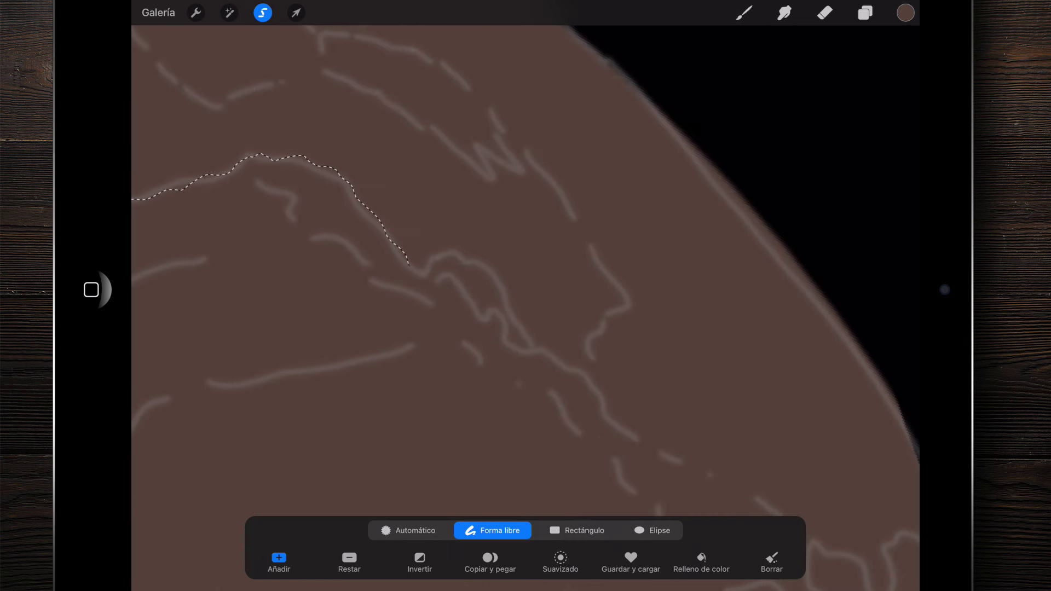
drag(487, 272, 522, 333)
scroll(526, 295, left, 10)
scroll(525, 296, left, 5)
scroll(525, 295, left, 5)
scroll(526, 296, up, 3)
scroll(525, 295, up, 5)
scroll(526, 295, up, 2)
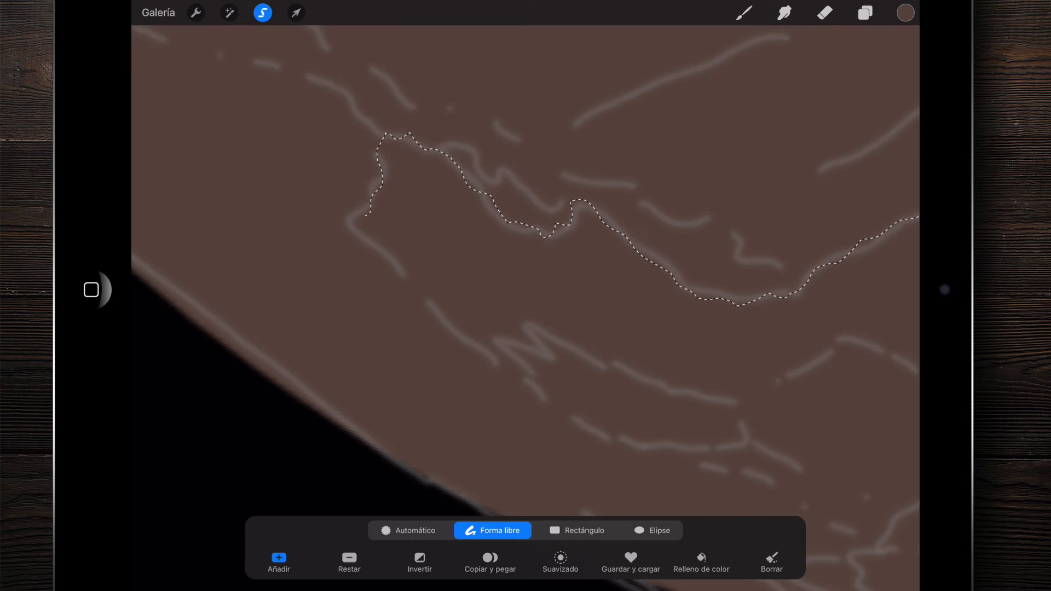
scroll(525, 296, left, 3)
scroll(525, 295, left, 5)
scroll(525, 296, left, 3)
scroll(525, 295, left, 5)
scroll(526, 295, left, 2)
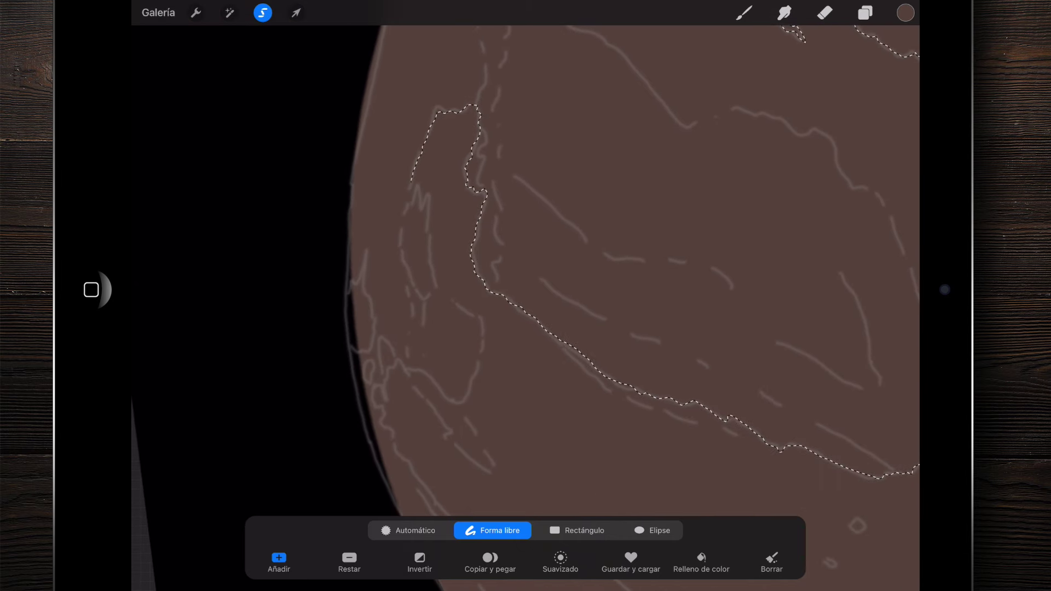
scroll(525, 296, down, 3)
scroll(526, 296, down, 5)
scroll(525, 295, down, 3)
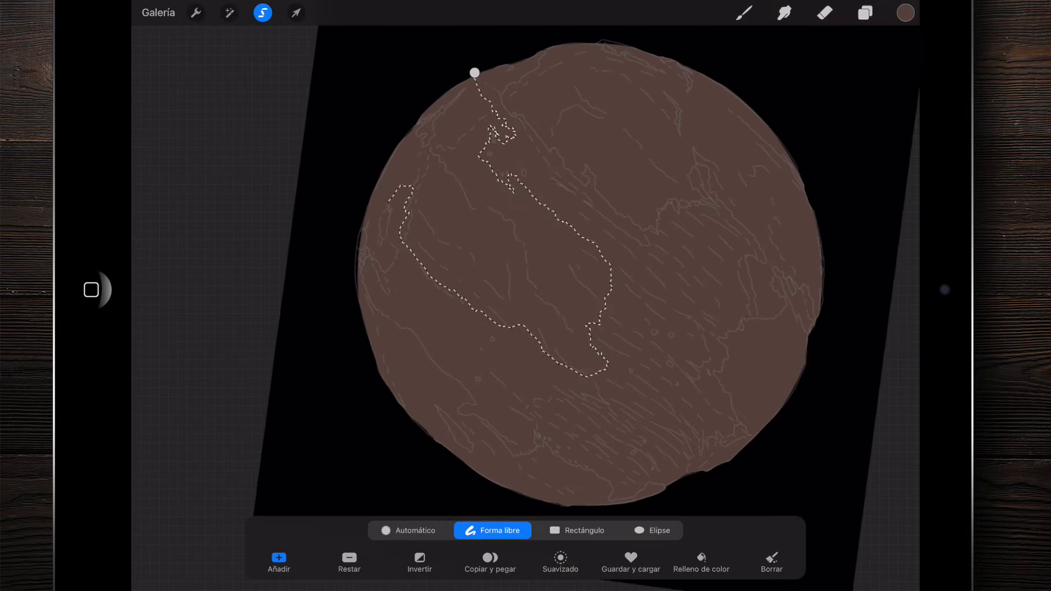
Trace the continent outline down the coastline, around a small inlet and along the planet edge
scroll(525, 295, up, 5)
scroll(526, 296, up, 3)
scroll(526, 296, down, 2)
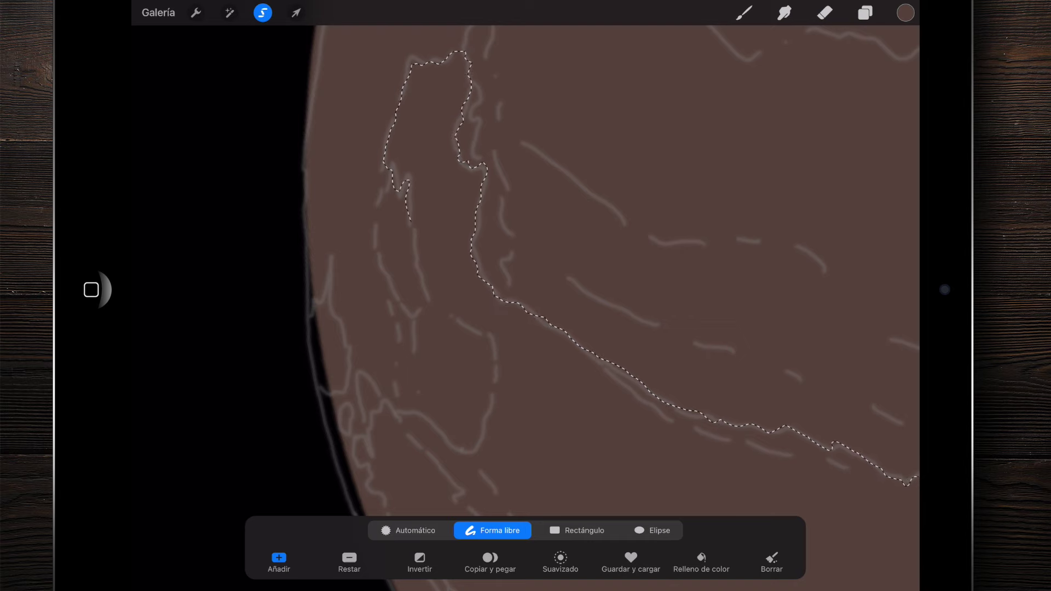
mouse_move(408, 215)
mouse_down()
mouse_move(490, 339)
mouse_move(483, 427)
mouse_up()
scroll(526, 295, down, 3)
scroll(525, 295, down, 3)
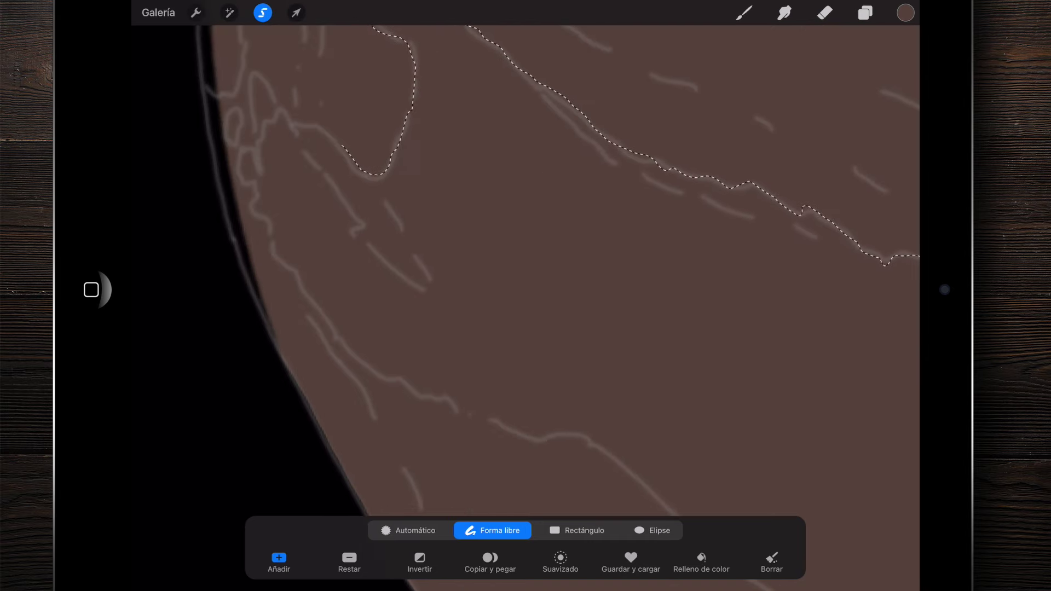
scroll(526, 296, up, 3)
scroll(526, 296, up, 3)
scroll(525, 295, up, 2)
scroll(525, 295, up, 2)
drag(398, 226, 345, 241)
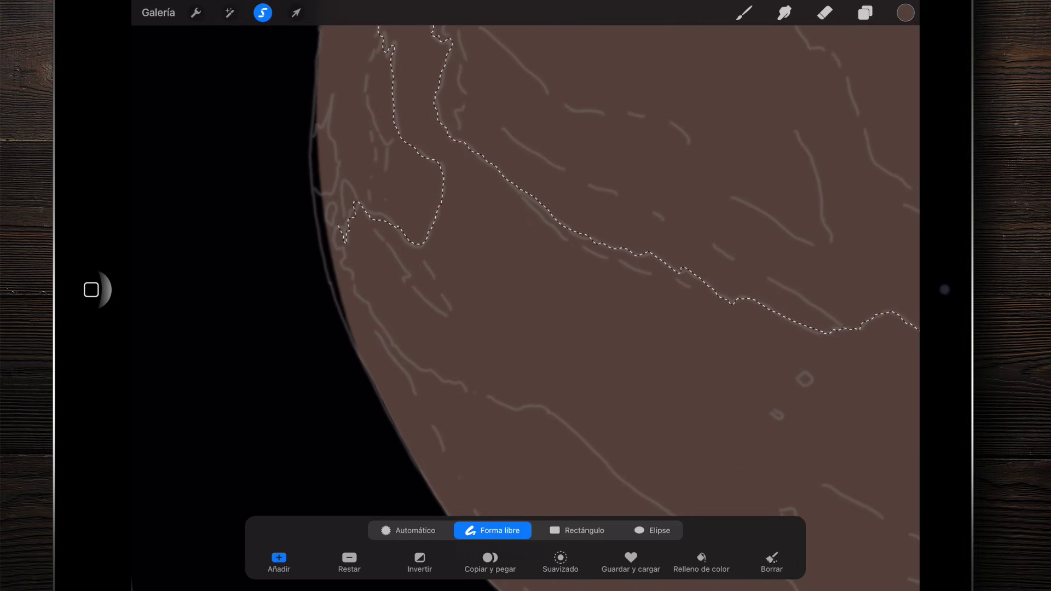
drag(344, 241, 368, 300)
scroll(526, 296, down, 2)
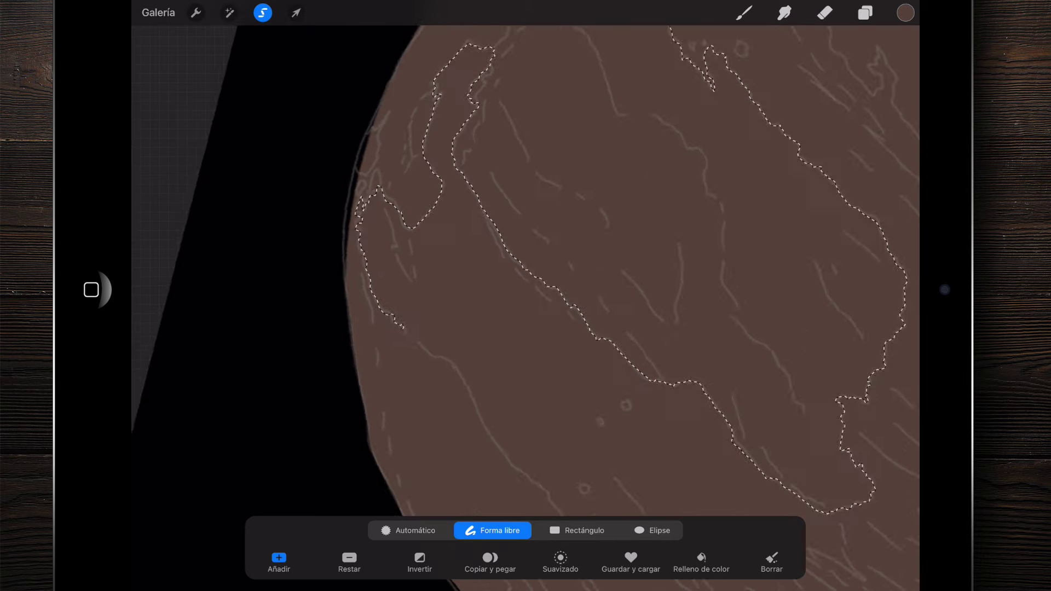
scroll(526, 295, up, 3)
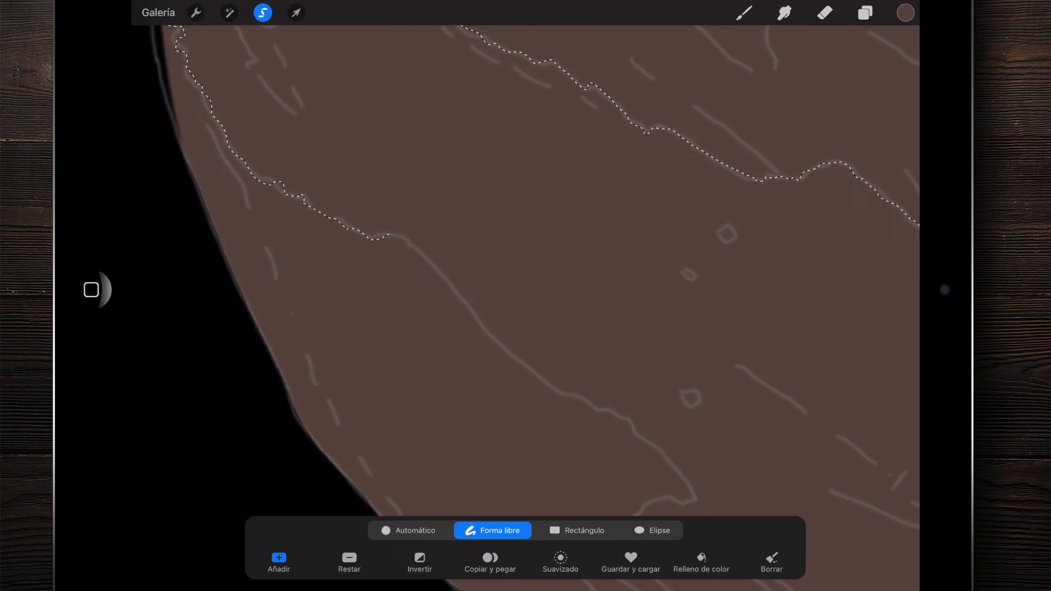
scroll(525, 296, down, 3)
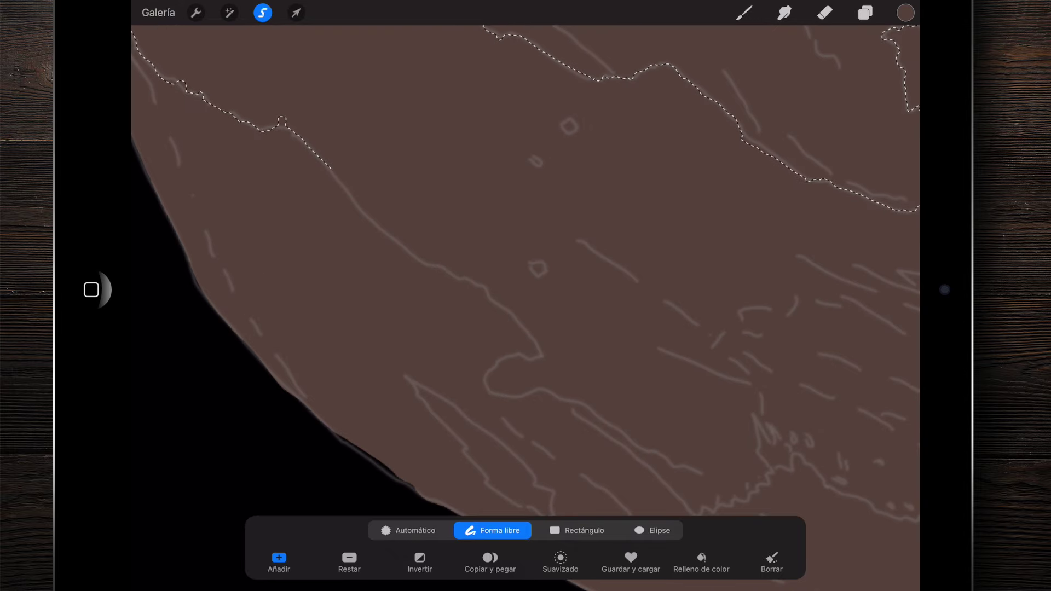
Continue the outline along the terrain edge, down the ridge and around the southern coast
drag(331, 168, 440, 274)
scroll(525, 295, down, 3)
scroll(526, 295, down, 3)
mouse_move(412, 195)
mouse_down()
mouse_move(496, 296)
mouse_move(425, 286)
mouse_move(405, 303)
mouse_move(402, 354)
mouse_up()
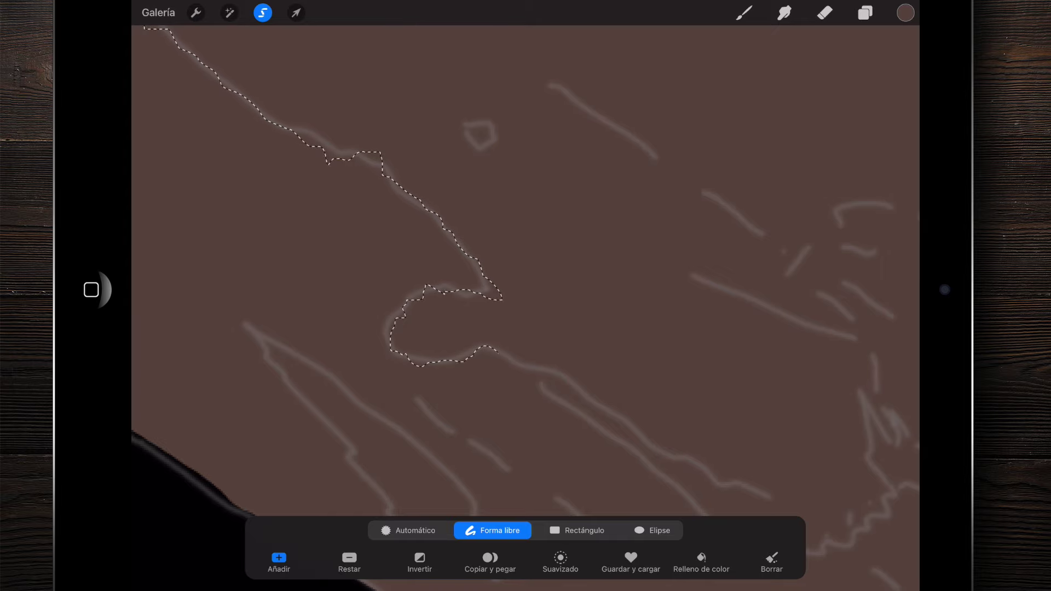
scroll(526, 296, down, 5)
scroll(526, 296, down, 3)
scroll(525, 295, down, 2)
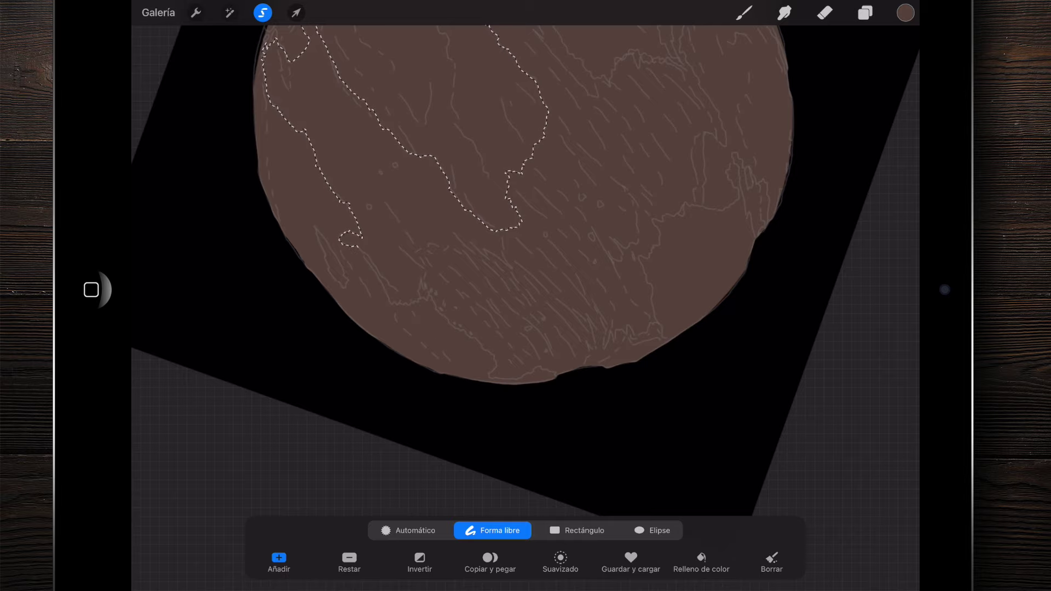
scroll(526, 295, up, 3)
scroll(525, 295, up, 3)
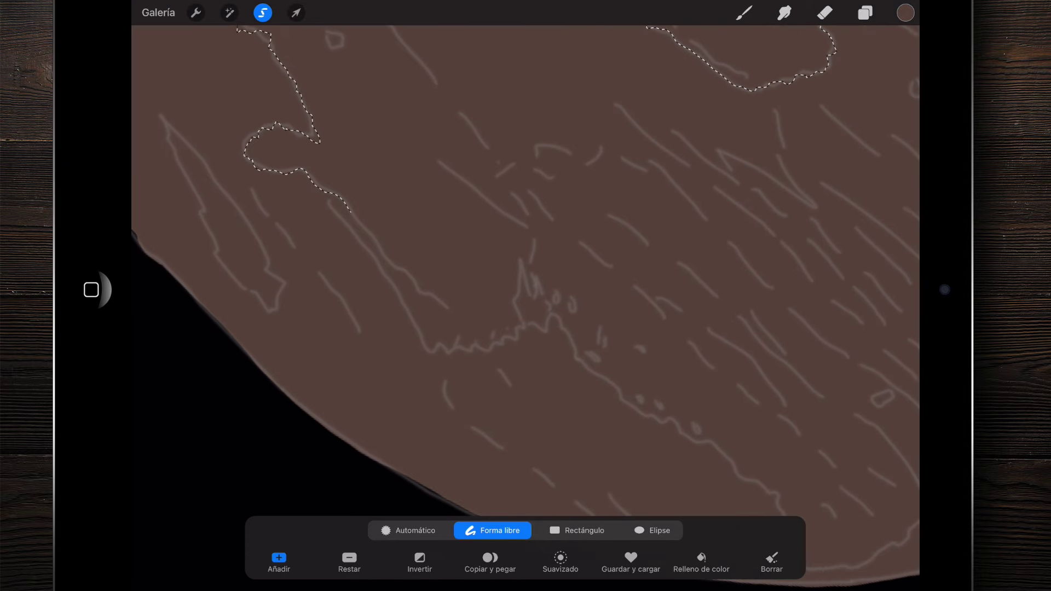
drag(306, 174, 475, 350)
scroll(526, 295, down, 3)
scroll(526, 296, down, 2)
scroll(526, 295, up, 2)
scroll(526, 295, up, 3)
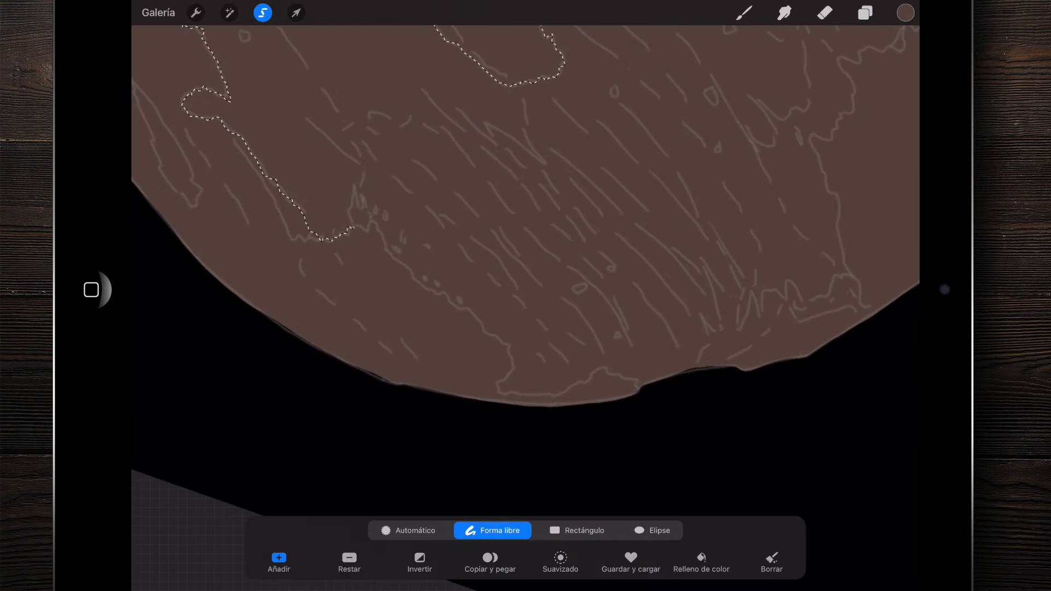
scroll(525, 296, up, 3)
Finish the outline along the lower edge and up the left side, closing it at the start
mouse_move(340, 223)
mouse_down()
mouse_move(364, 212)
mouse_move(397, 274)
mouse_move(515, 364)
mouse_up()
scroll(525, 296, down, 3)
scroll(525, 295, down, 3)
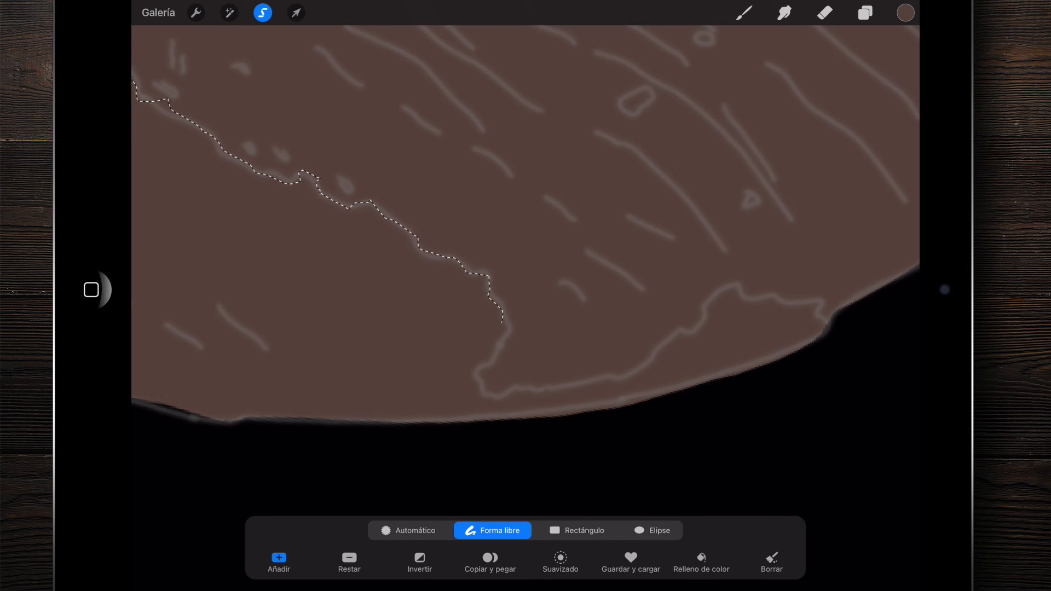
mouse_move(526, 391)
mouse_down()
mouse_move(618, 373)
mouse_move(706, 306)
mouse_move(786, 298)
mouse_move(821, 305)
mouse_move(832, 323)
mouse_up()
scroll(525, 296, down, 5)
scroll(525, 219, down, 3)
scroll(525, 219, down, 2)
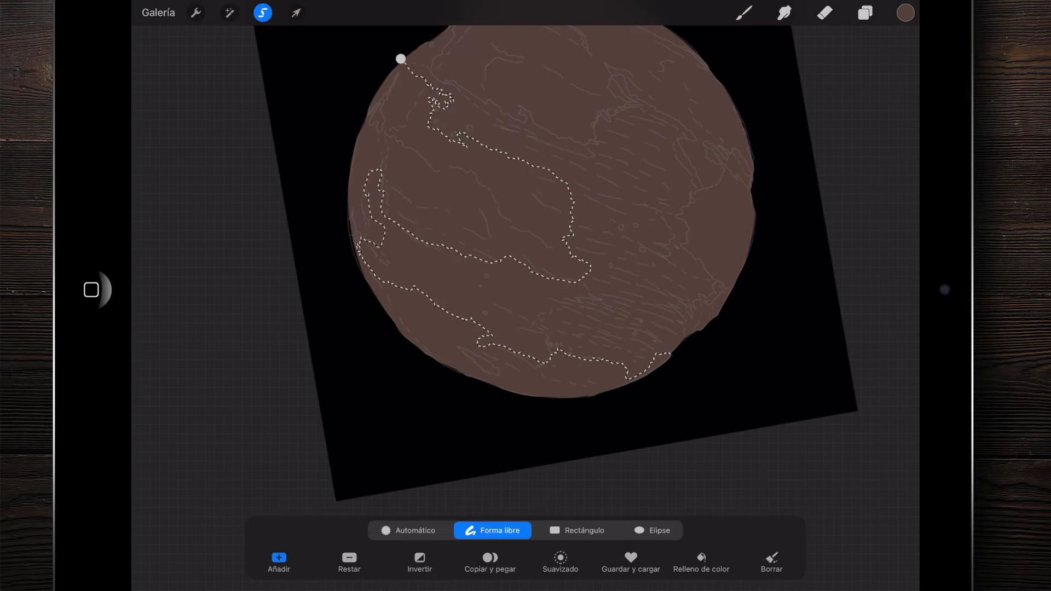
mouse_move(412, 398)
mouse_down()
mouse_move(347, 306)
mouse_move(323, 216)
mouse_move(336, 98)
mouse_move(377, 57)
mouse_up()
scroll(526, 219, up, 3)
scroll(526, 219, up, 2)
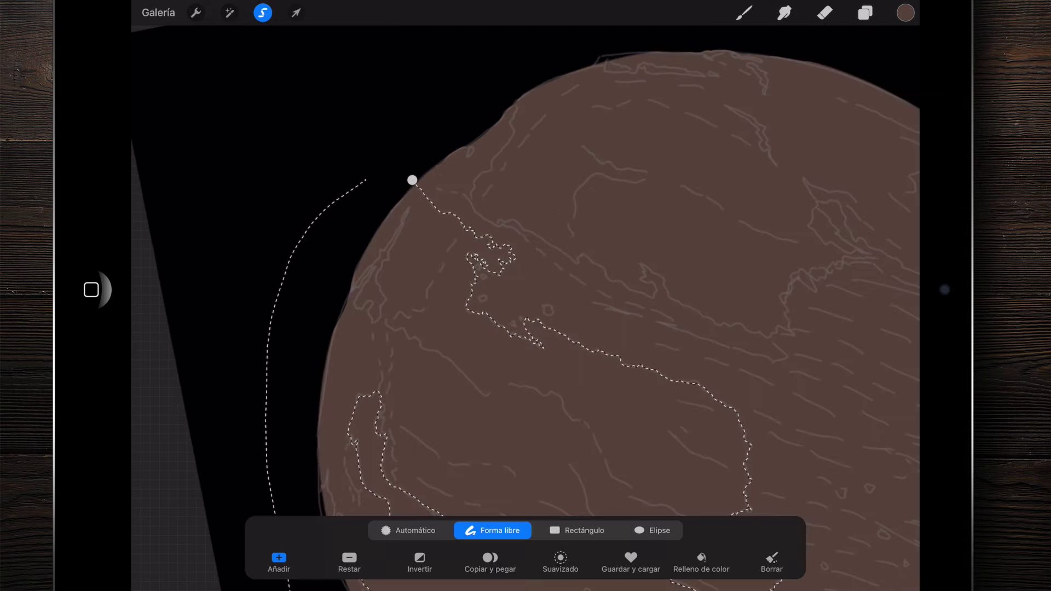
click(411, 178)
scroll(525, 273, down, 3)
scroll(526, 274, down, 1)
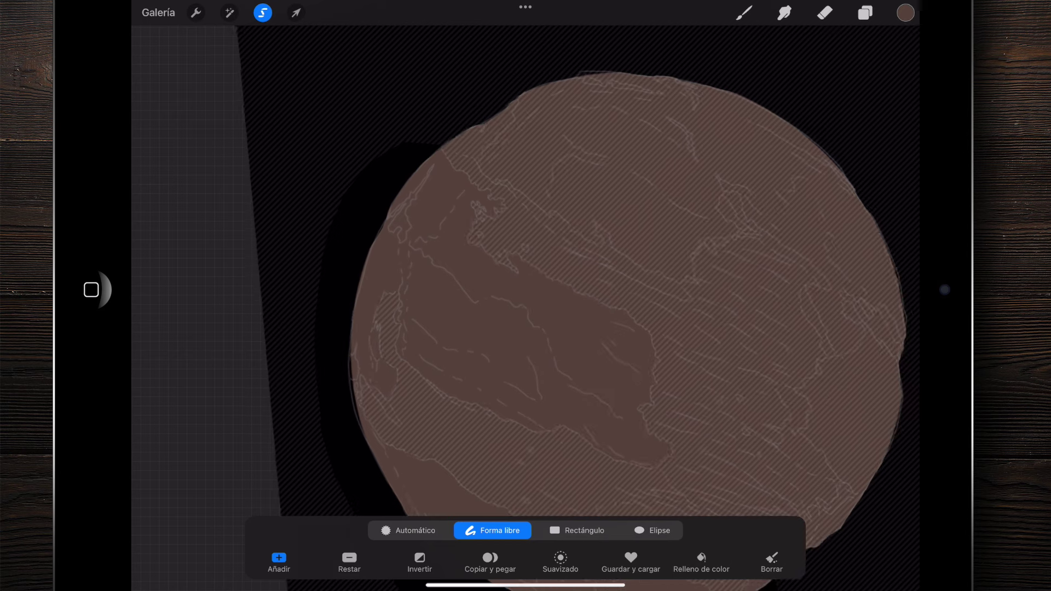
Begin a freehand outline of a second continent, tracing along the planet edge
scroll(525, 274, down, 2)
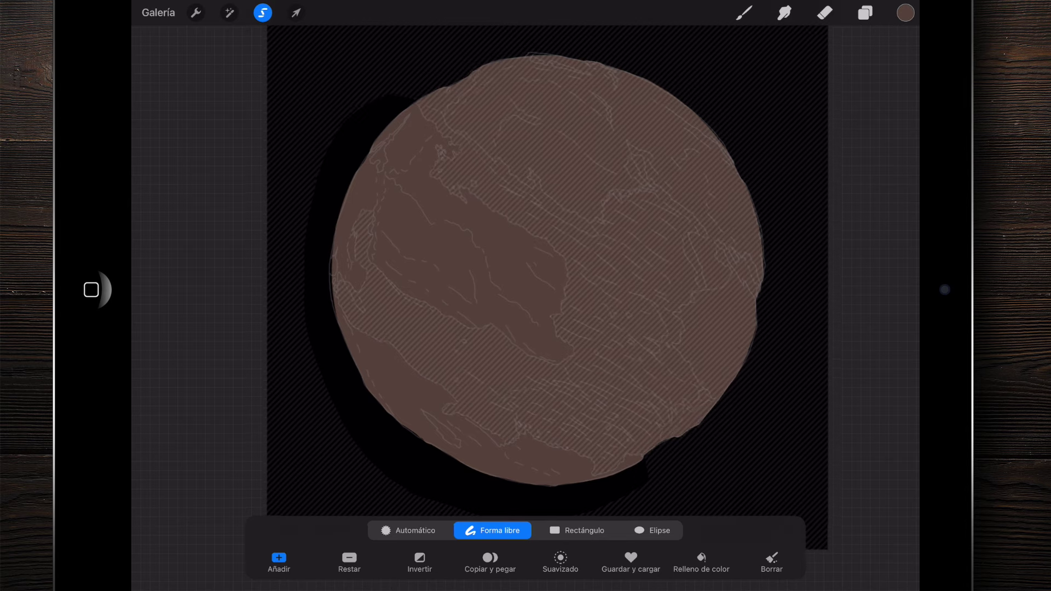
scroll(438, 246, up, 2)
scroll(438, 246, up, 3)
scroll(438, 247, up, 2)
scroll(438, 246, up, 1)
scroll(525, 274, up, 1)
scroll(525, 274, up, 2)
scroll(526, 274, up, 2)
scroll(525, 274, up, 2)
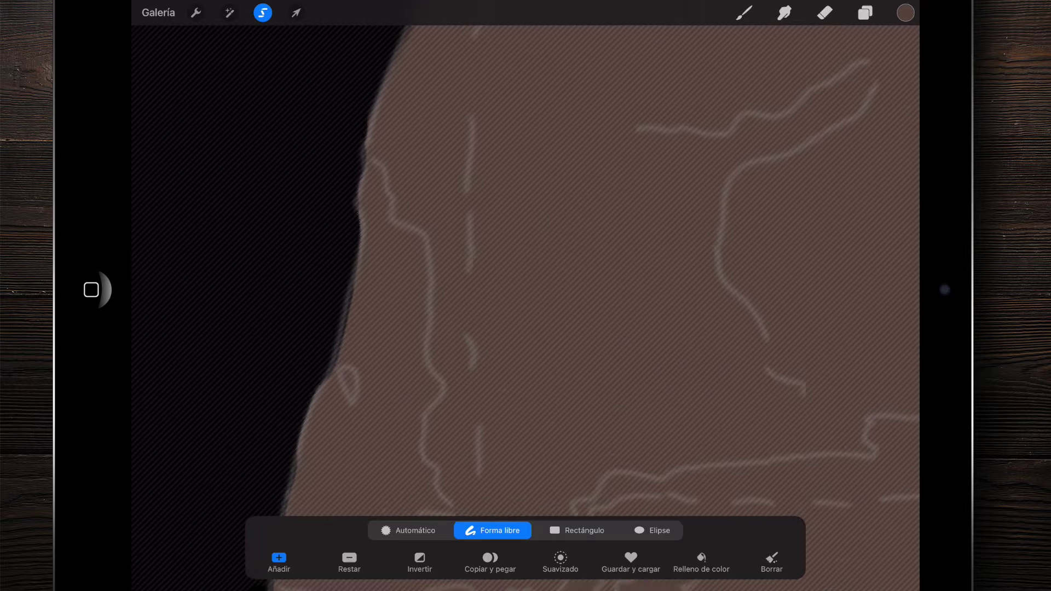
mouse_move(338, 141)
mouse_down()
mouse_move(436, 293)
mouse_move(440, 387)
mouse_up()
scroll(526, 295, down, 2)
scroll(525, 295, down, 5)
drag(418, 351, 386, 177)
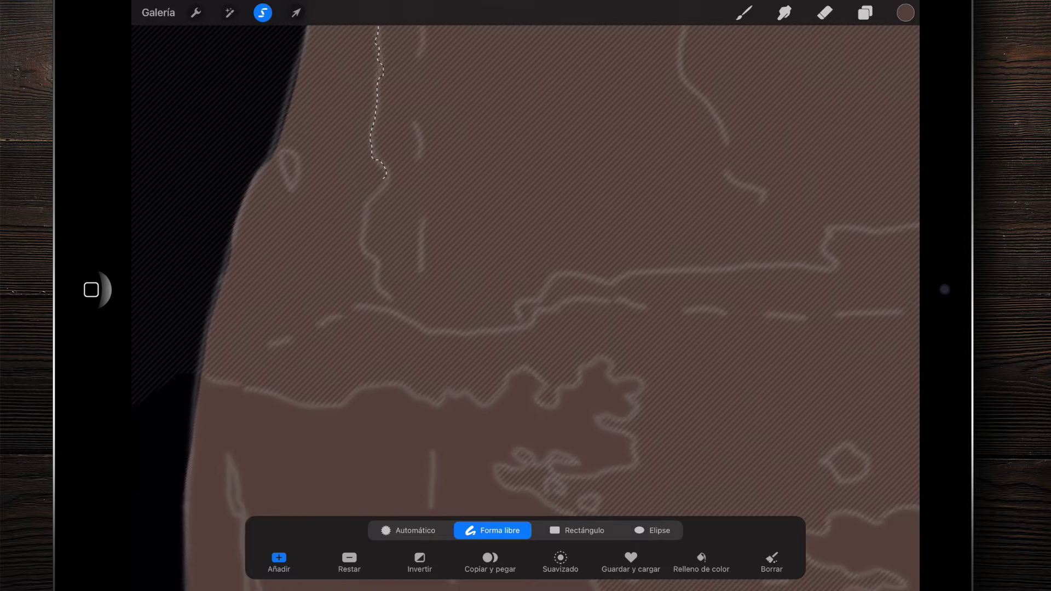
scroll(525, 296, down, 2)
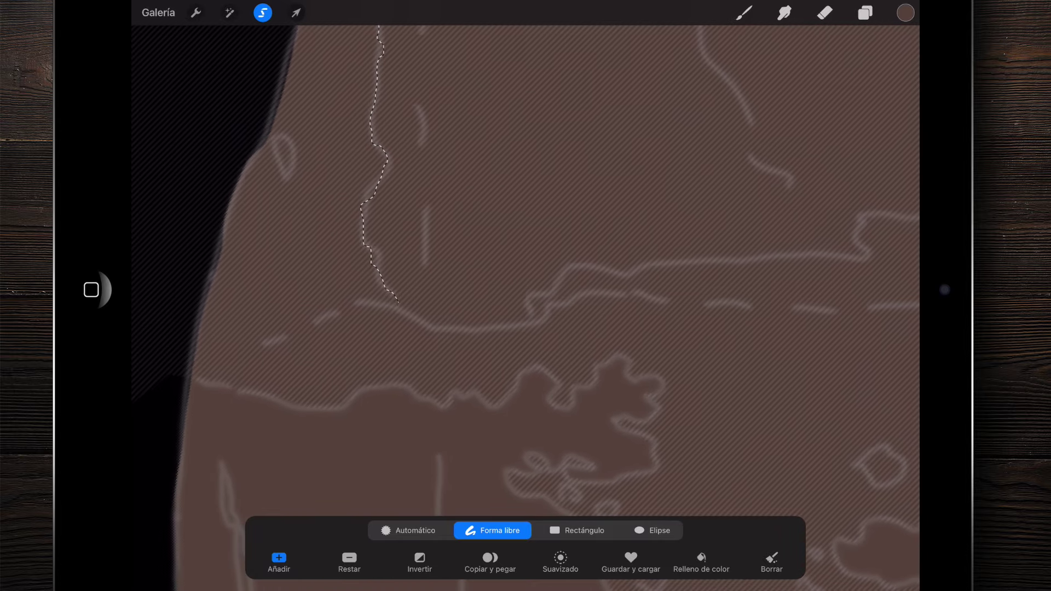
scroll(525, 296, down, 3)
scroll(526, 295, down, 3)
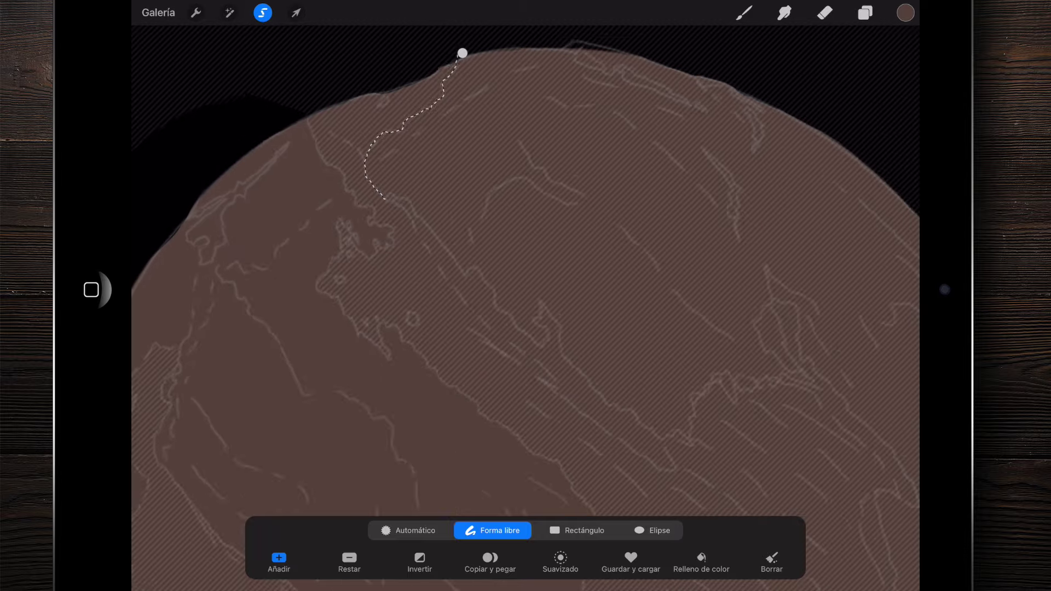
scroll(526, 296, up, 5)
scroll(525, 295, up, 2)
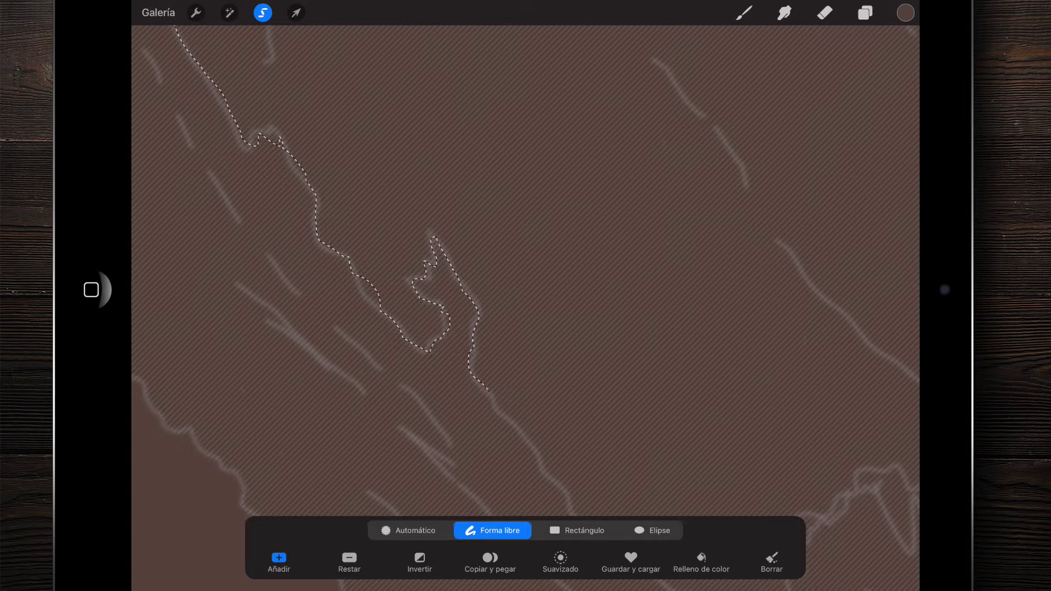
Extend the second outline down the cliff edge, looping outside the planet rim to close it
scroll(526, 274, down, 4)
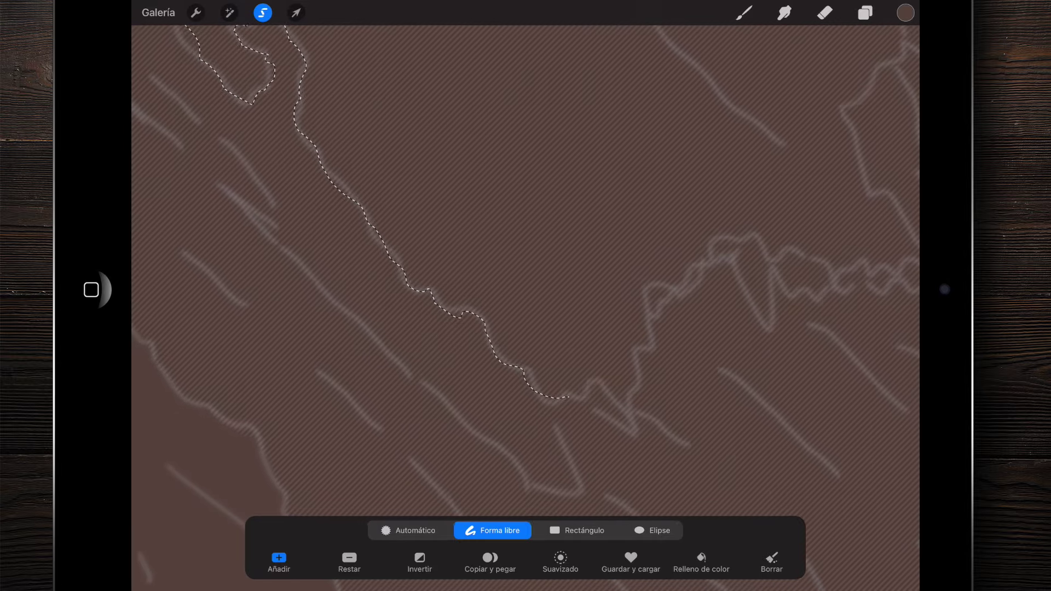
scroll(525, 273, up, 3)
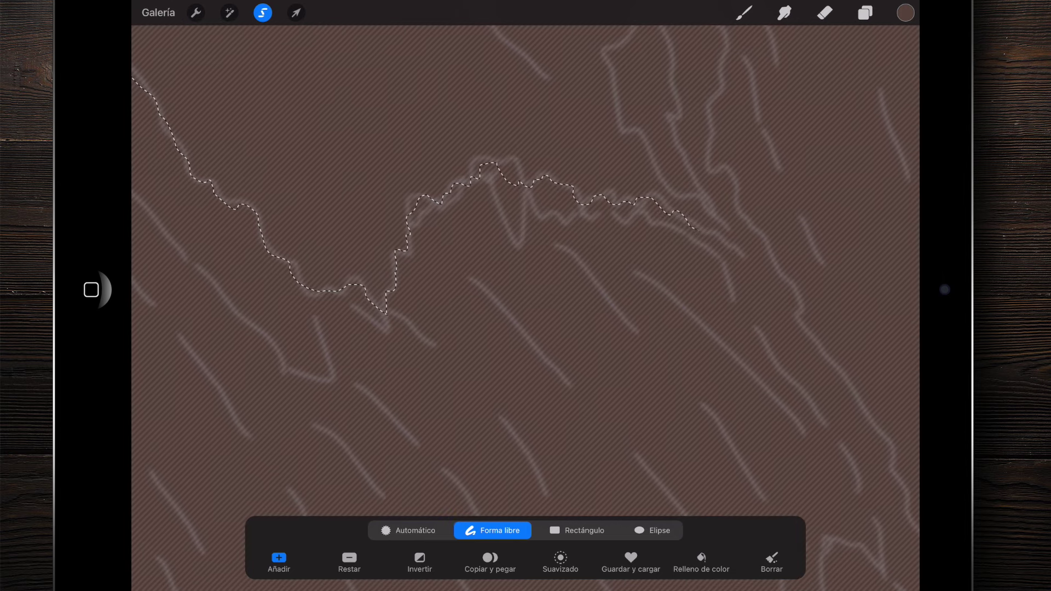
scroll(525, 296, down, 5)
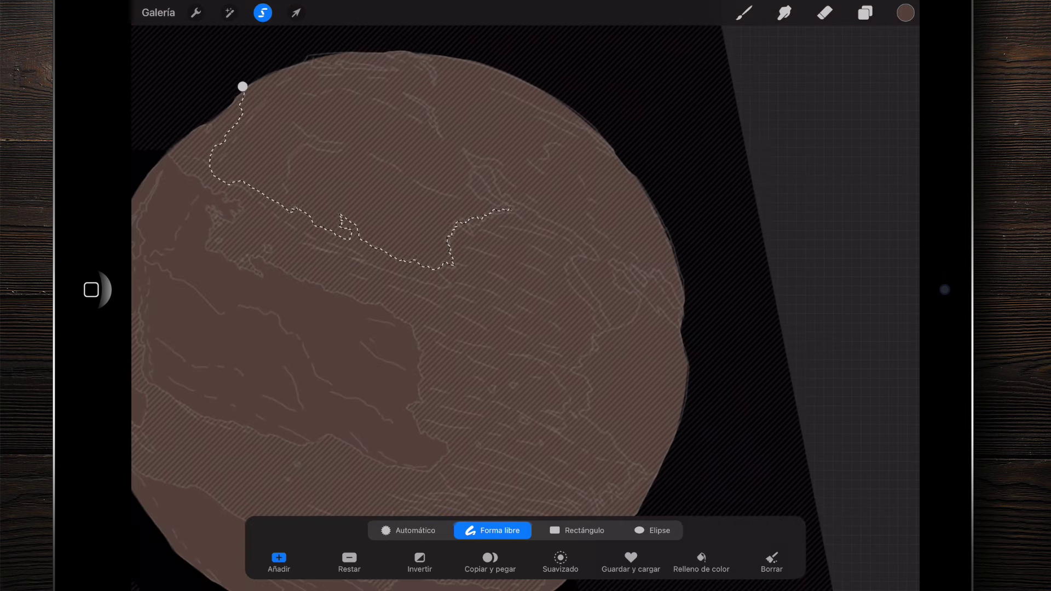
scroll(520, 186, up, 5)
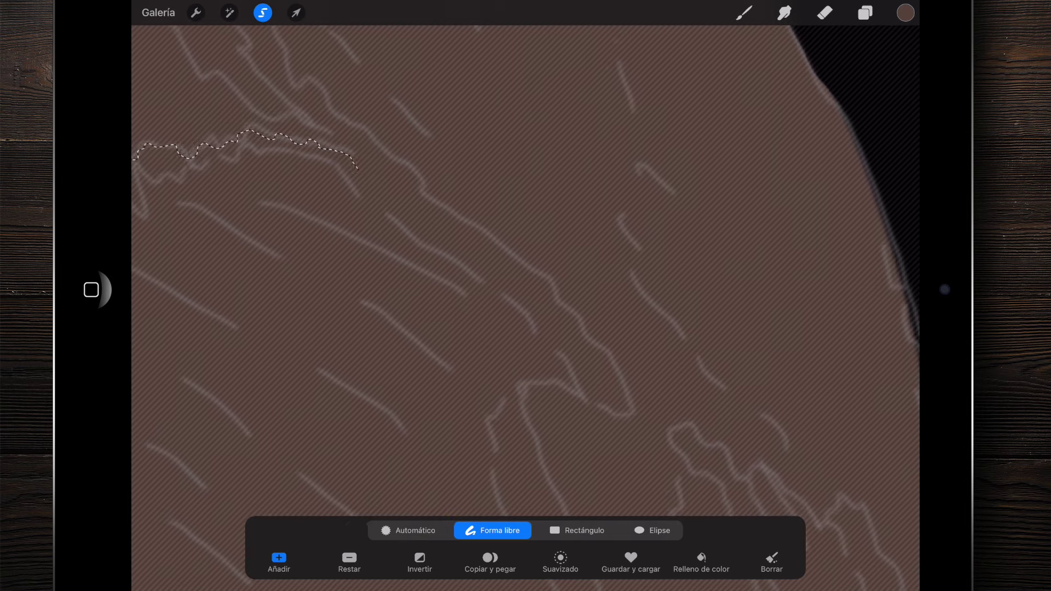
scroll(526, 296, down, 3)
scroll(525, 295, up, 5)
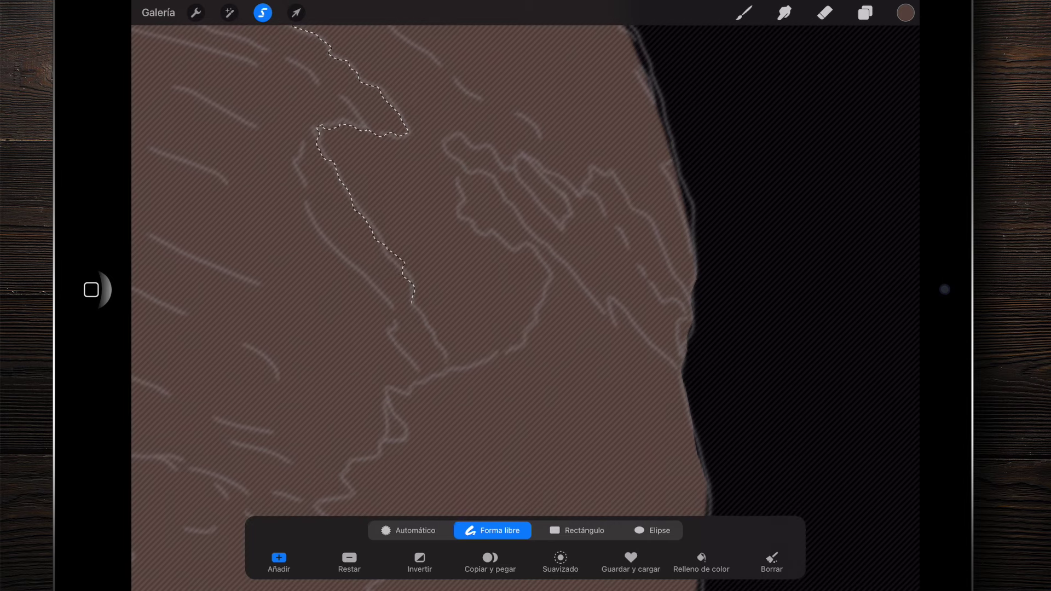
scroll(526, 274, up, 2)
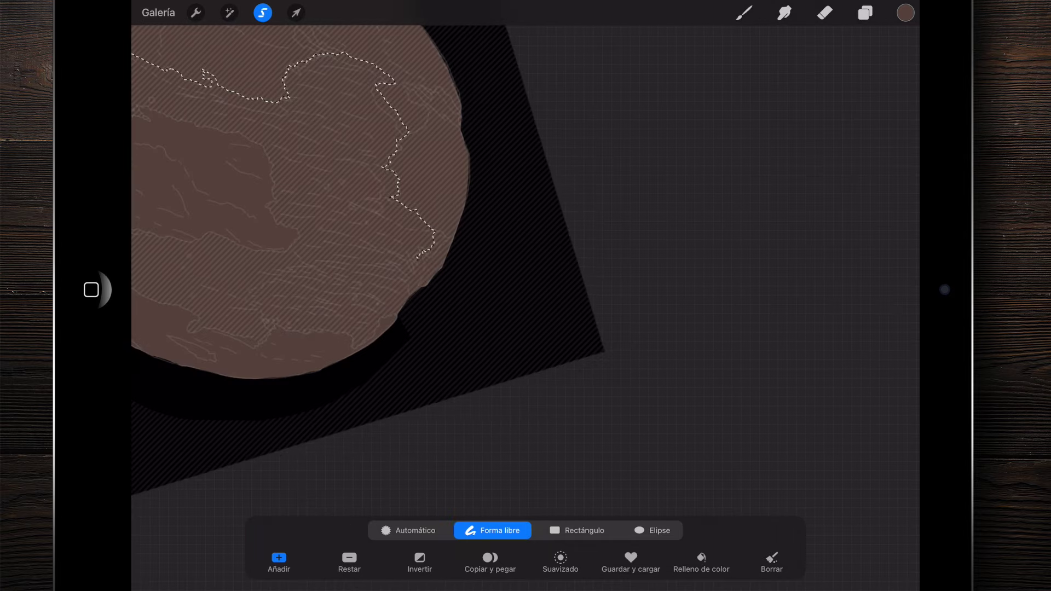
scroll(427, 274, up, 5)
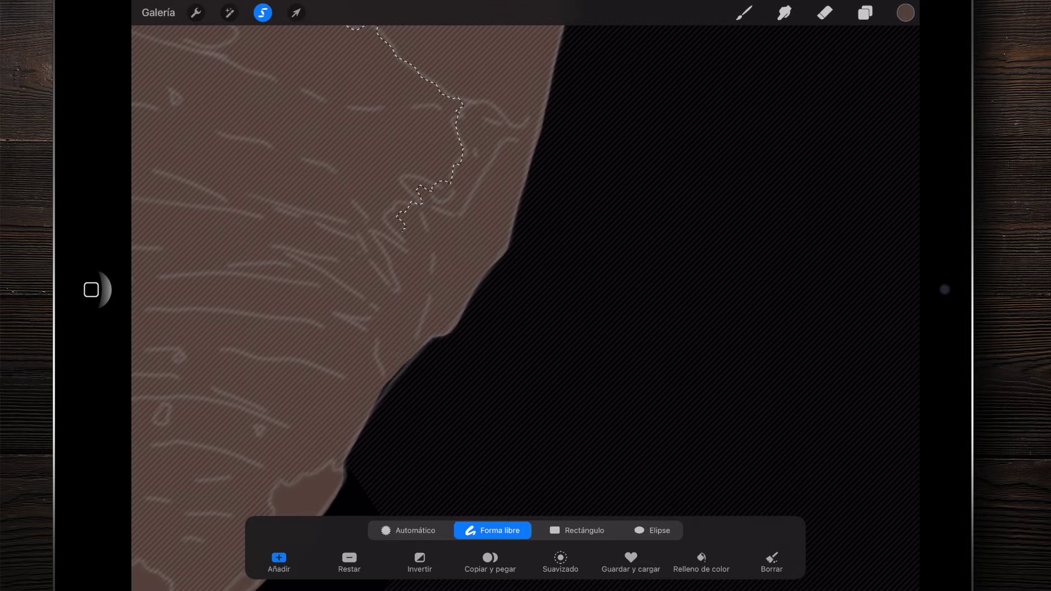
drag(403, 230, 419, 380)
scroll(383, 296, down, 5)
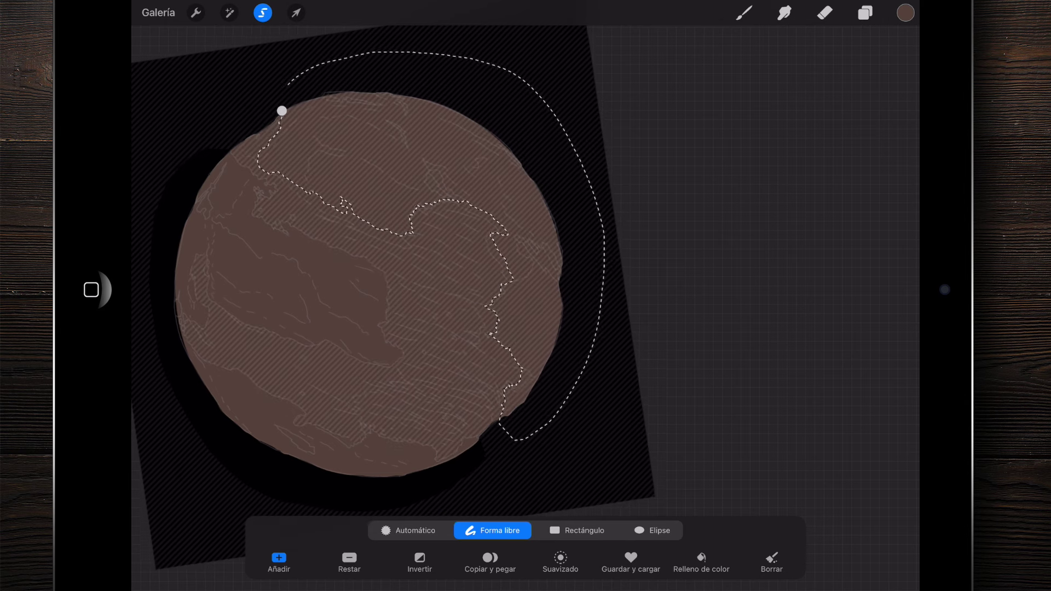
scroll(416, 273, left, 3)
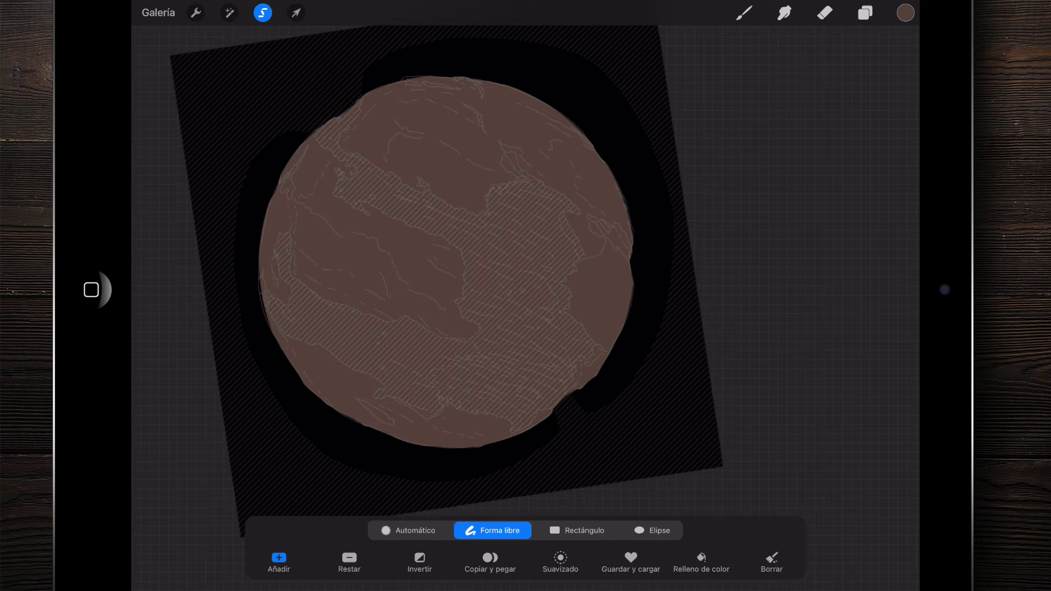
Zoom in on the continent and trace a crater outline, then undo that attempt
scroll(460, 263, up, 3)
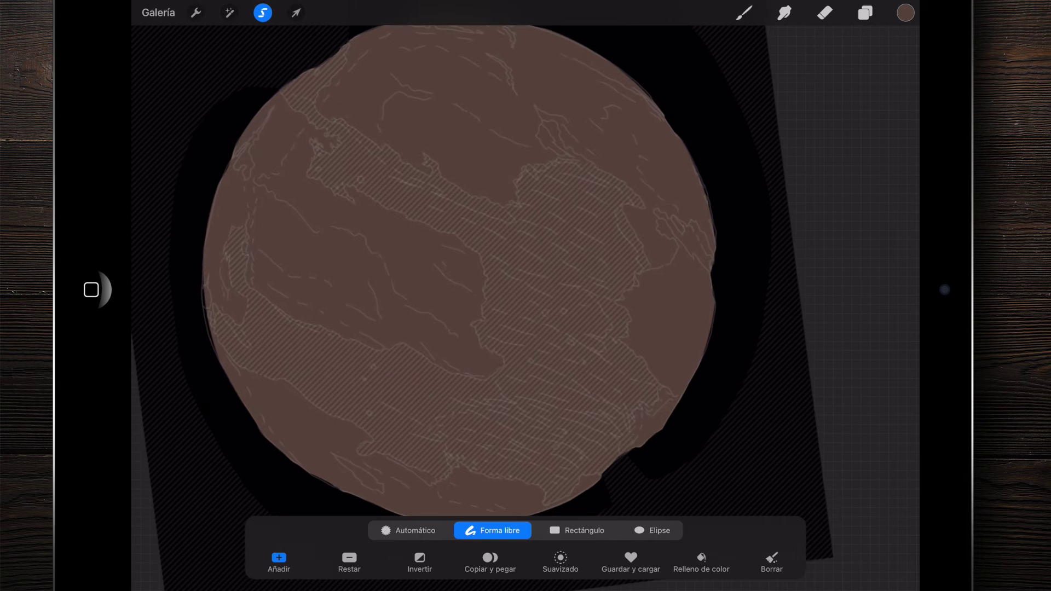
scroll(470, 268, left, 2)
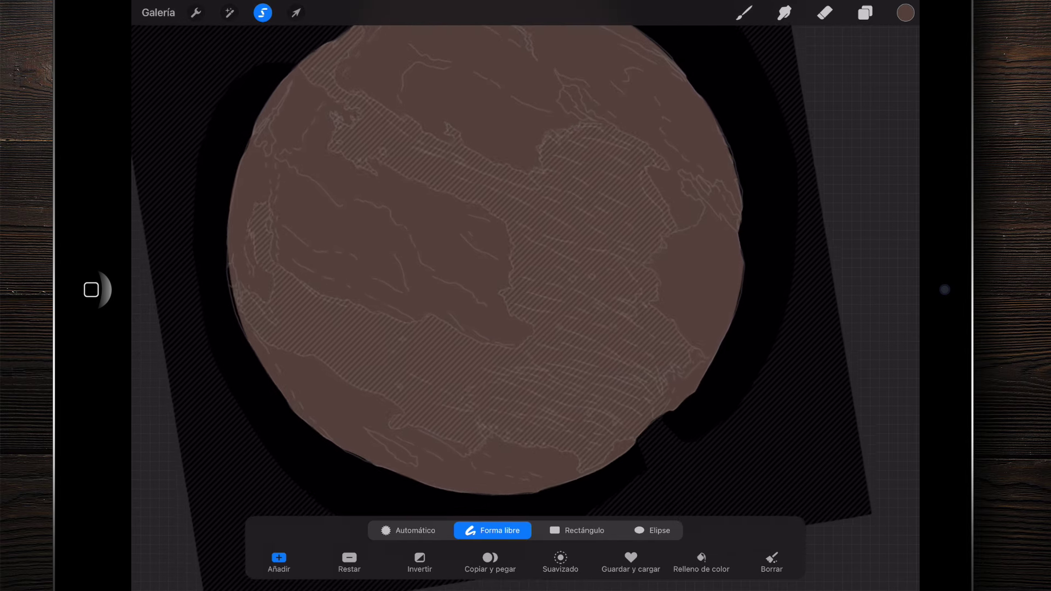
scroll(471, 263, up, 3)
scroll(471, 263, up, 3)
scroll(471, 263, up, 2)
drag(429, 276, 444, 280)
key(ctrl+z)
scroll(525, 295, down, 3)
Outline two more small craters inside the continent, closing one at its start dot
mouse_move(392, 222)
mouse_down()
mouse_move(370, 283)
mouse_move(392, 222)
mouse_up()
scroll(526, 296, down, 3)
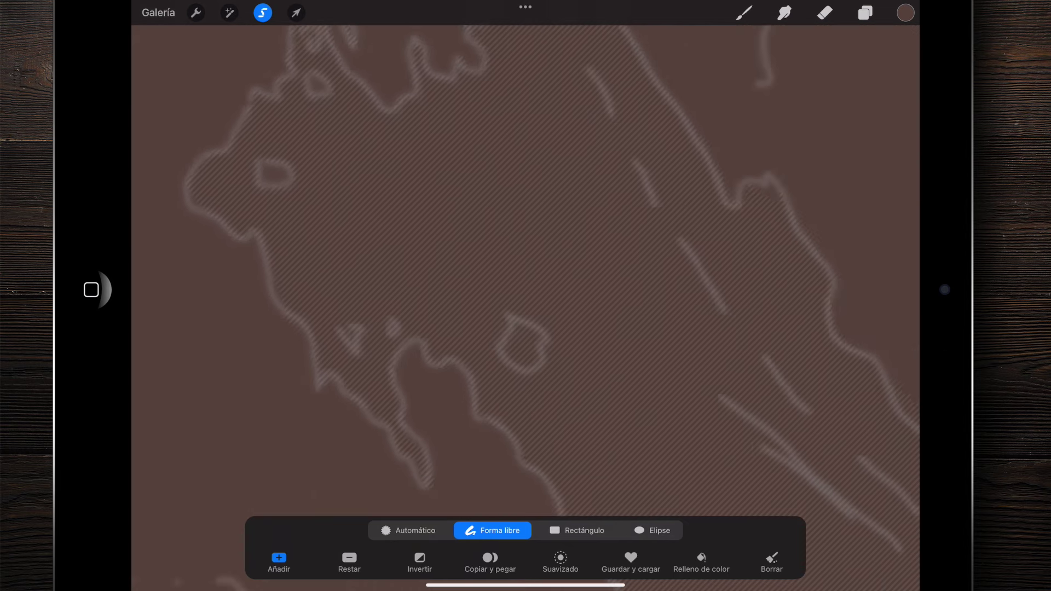
scroll(383, 378, up, 5)
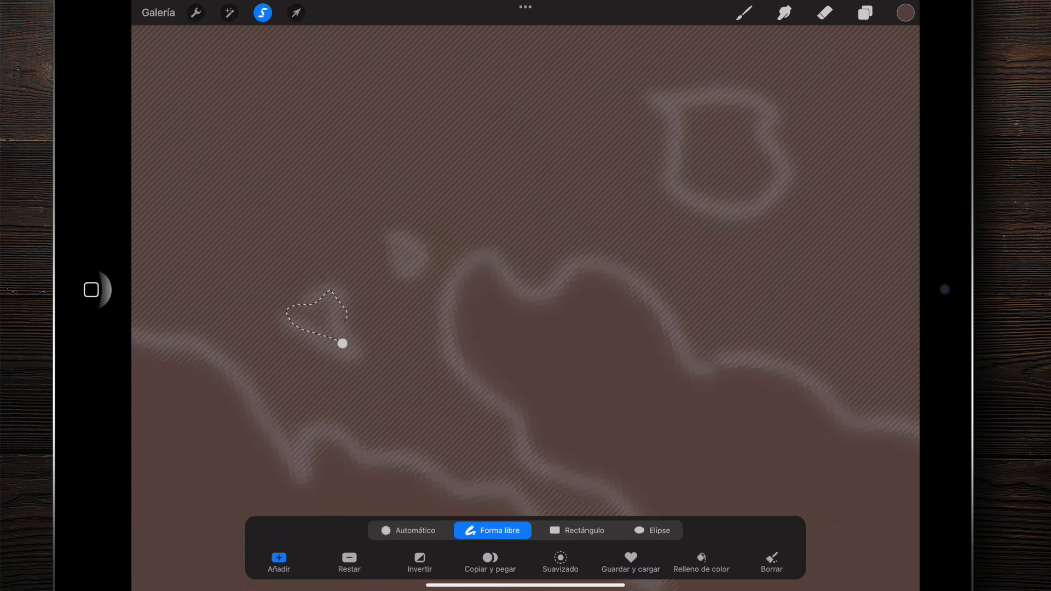
scroll(525, 295, down, 3)
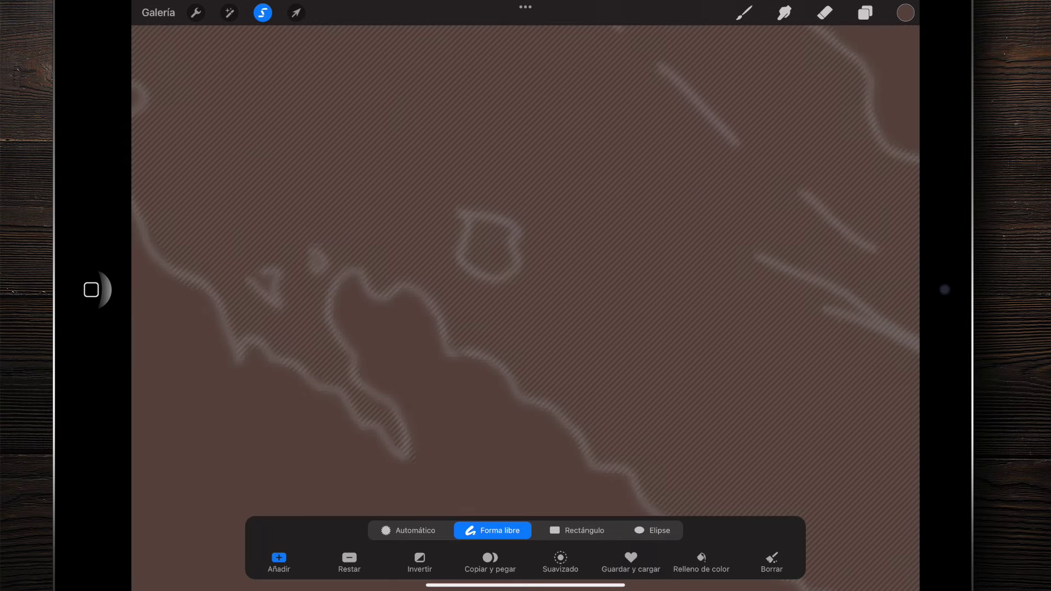
scroll(470, 262, up, 4)
mouse_move(498, 204)
mouse_down()
mouse_move(421, 279)
mouse_move(496, 207)
mouse_up()
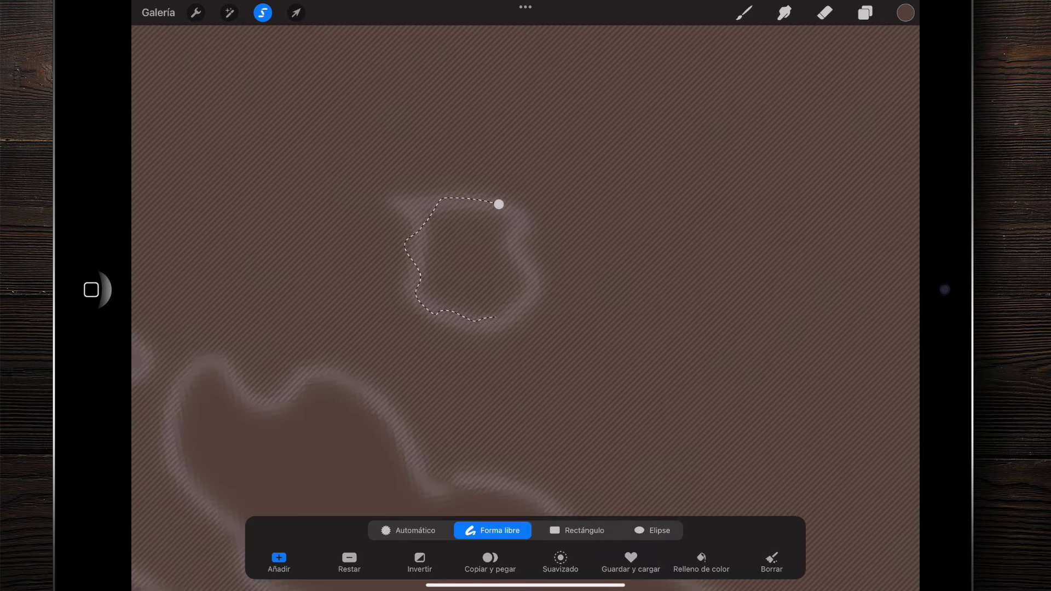
click(498, 205)
scroll(525, 295, down, 3)
scroll(526, 295, down, 3)
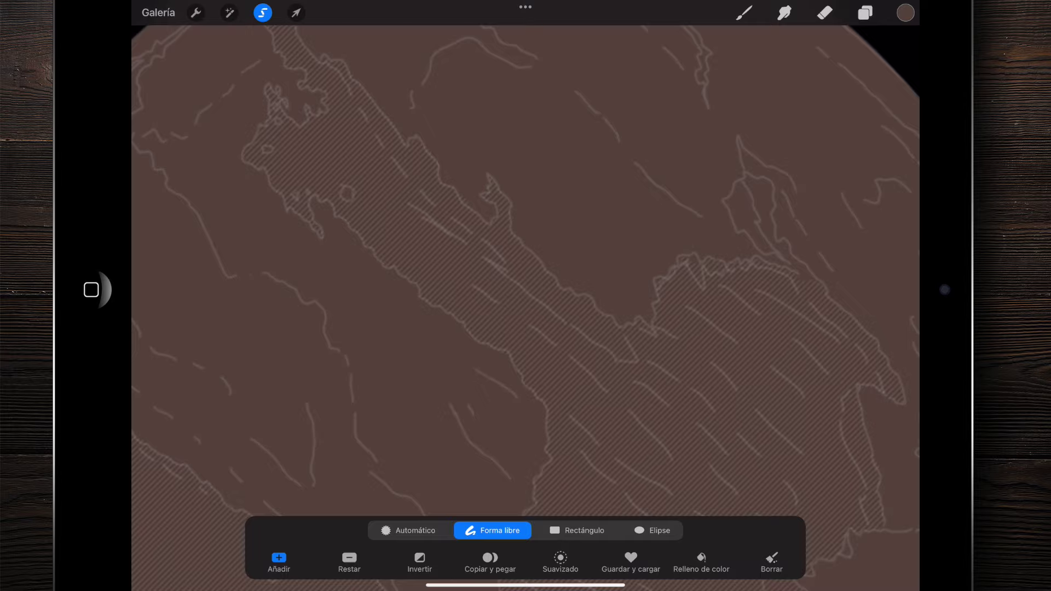
scroll(525, 296, down, 3)
scroll(525, 296, up, 3)
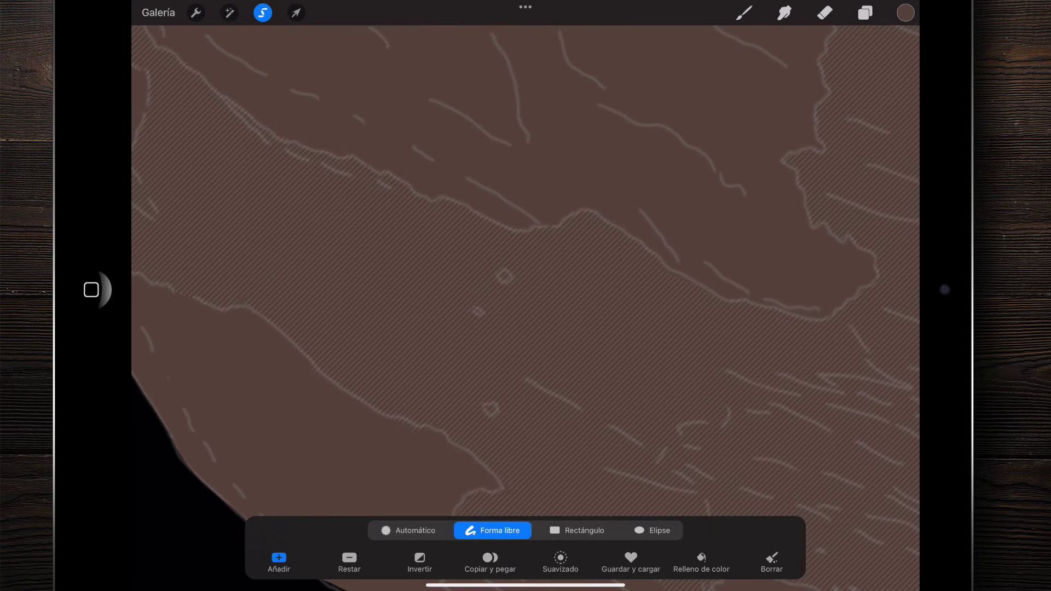
scroll(525, 296, up, 3)
scroll(525, 296, up, 3)
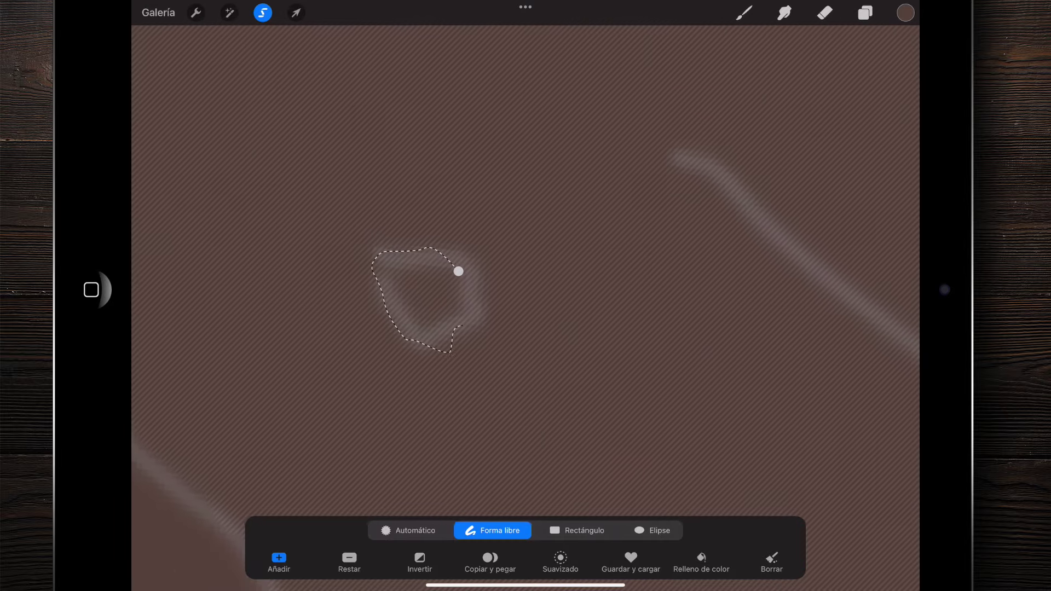
scroll(526, 263, down, 3)
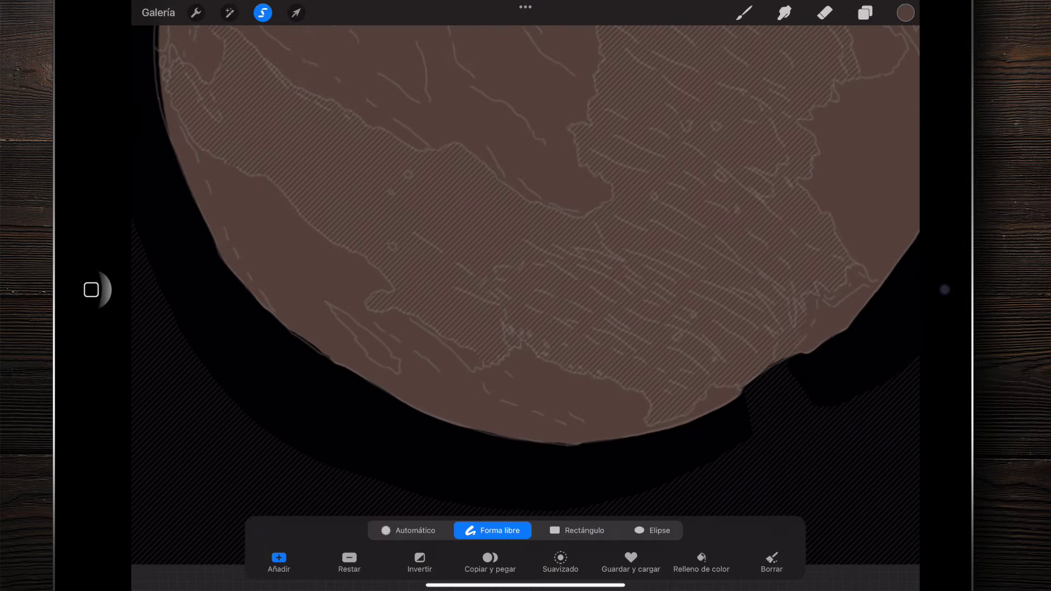
scroll(525, 263, up, 3)
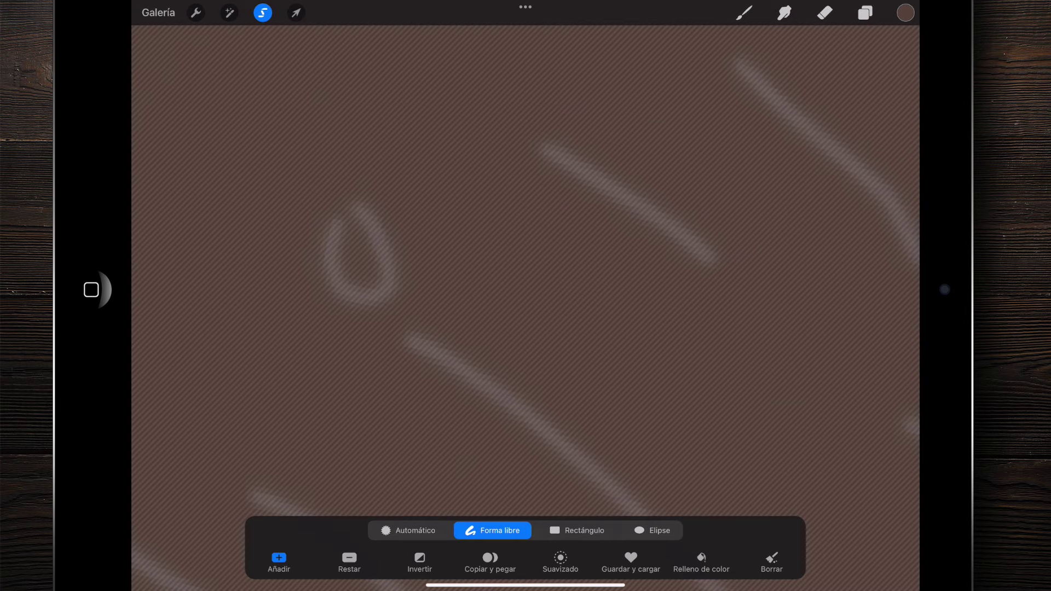
Zoom around the planet to inspect the continent-and-island selection
scroll(526, 296, down, 5)
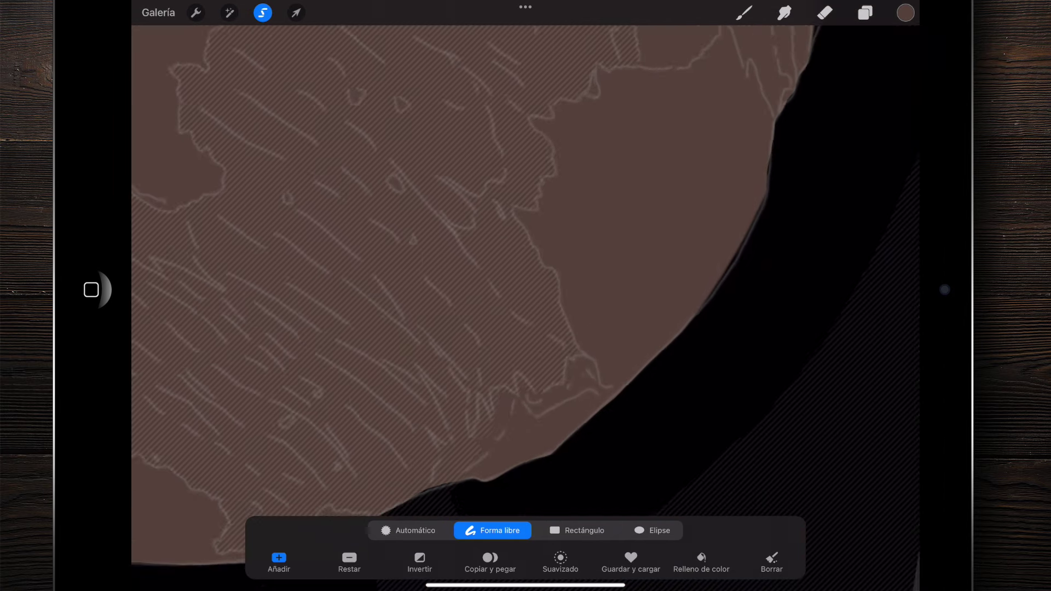
scroll(525, 274, up, 5)
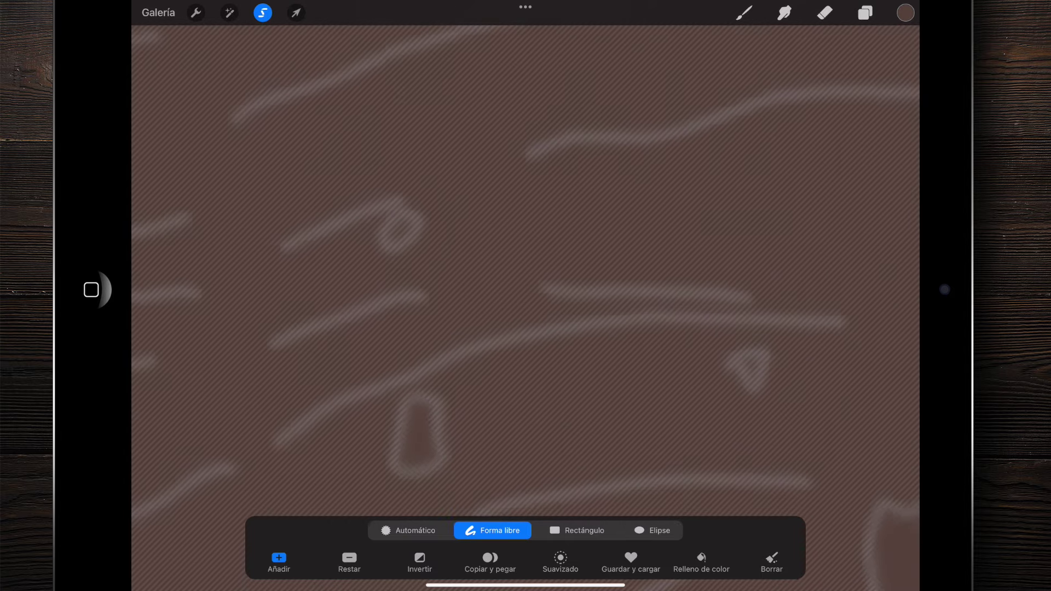
scroll(525, 296, down, 5)
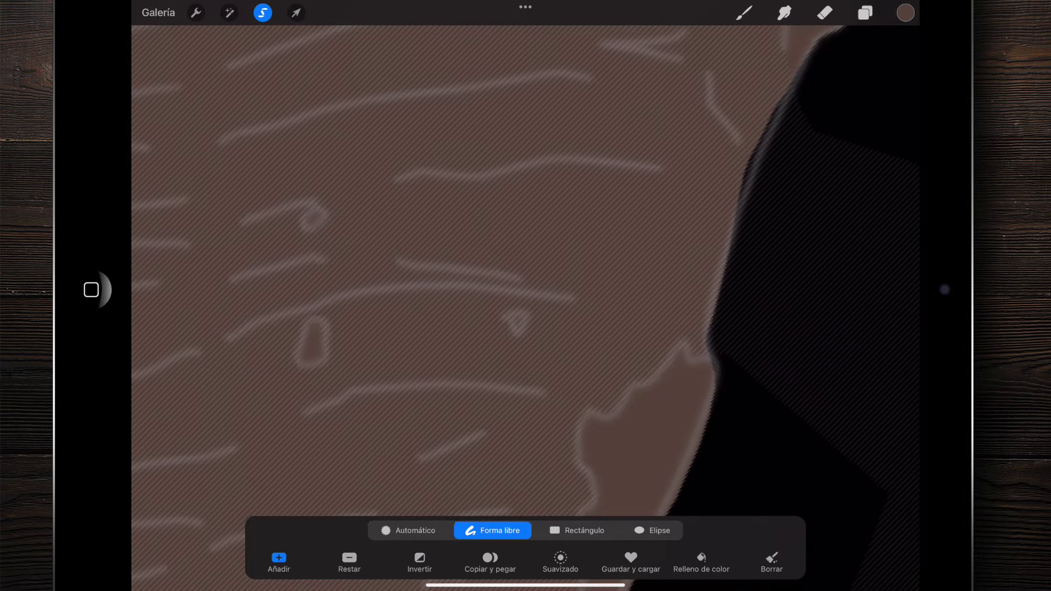
scroll(525, 295, up, 5)
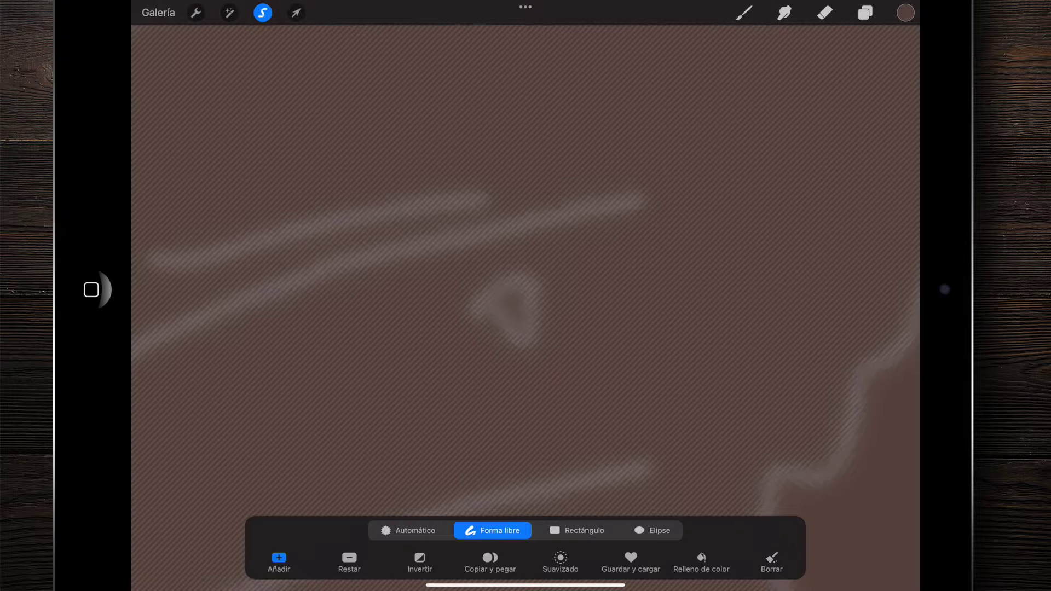
scroll(525, 295, down, 5)
scroll(526, 295, down, 2)
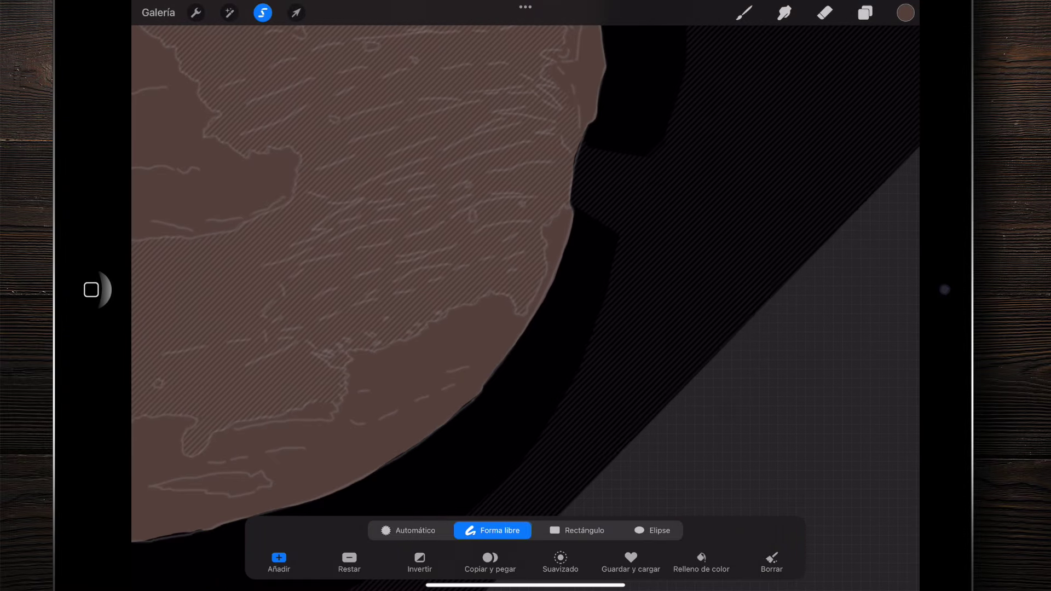
scroll(525, 295, up, 2)
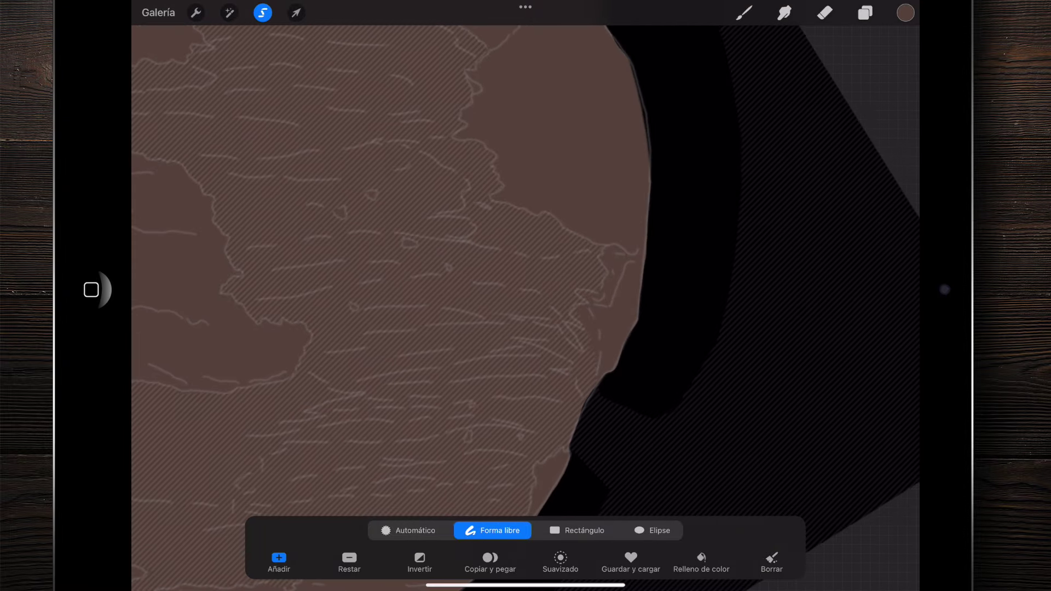
scroll(525, 296, up, 5)
scroll(525, 296, down, 3)
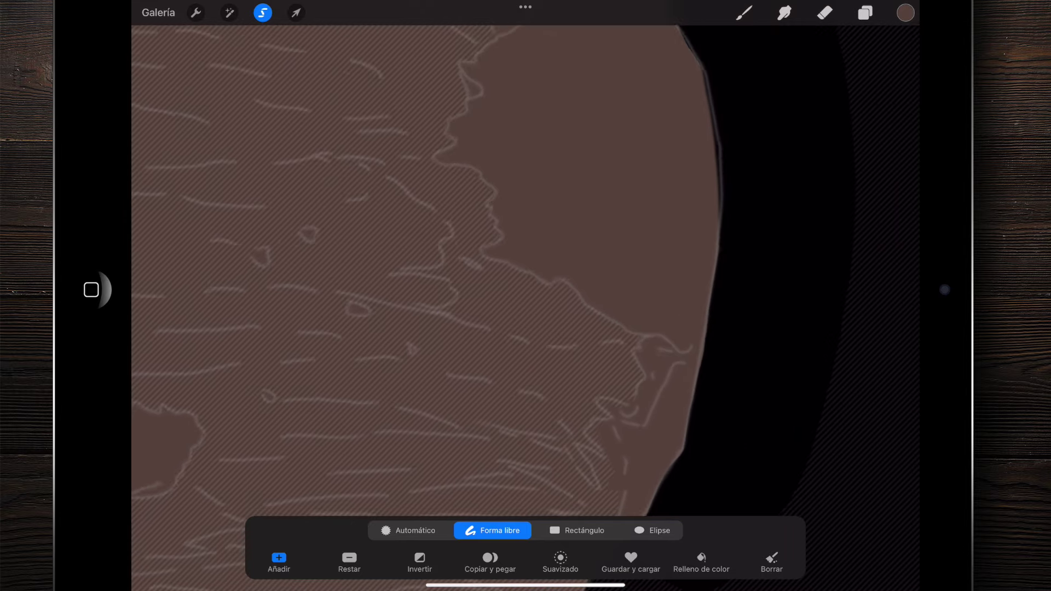
scroll(526, 295, down, 2)
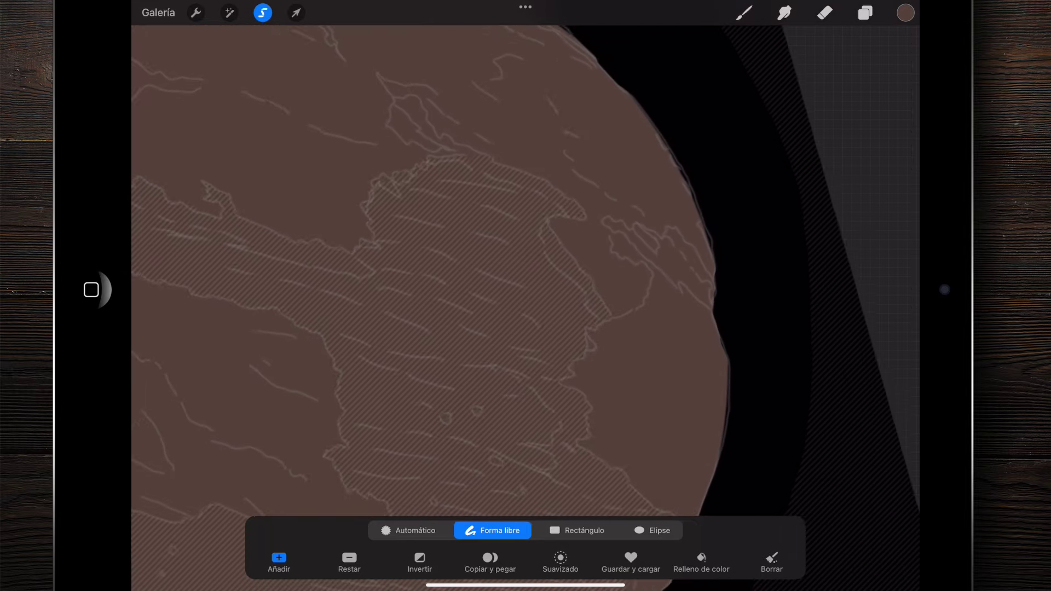
scroll(525, 295, down, 5)
scroll(526, 296, down, 1)
scroll(526, 295, down, 2)
scroll(525, 295, down, 1)
scroll(526, 296, down, 1)
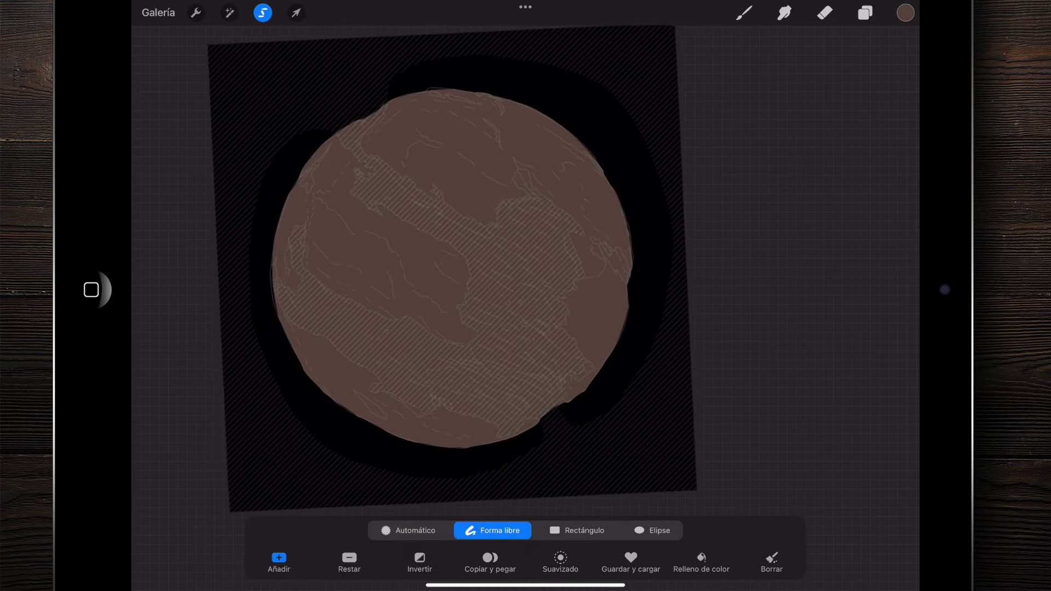
scroll(525, 296, up, 1)
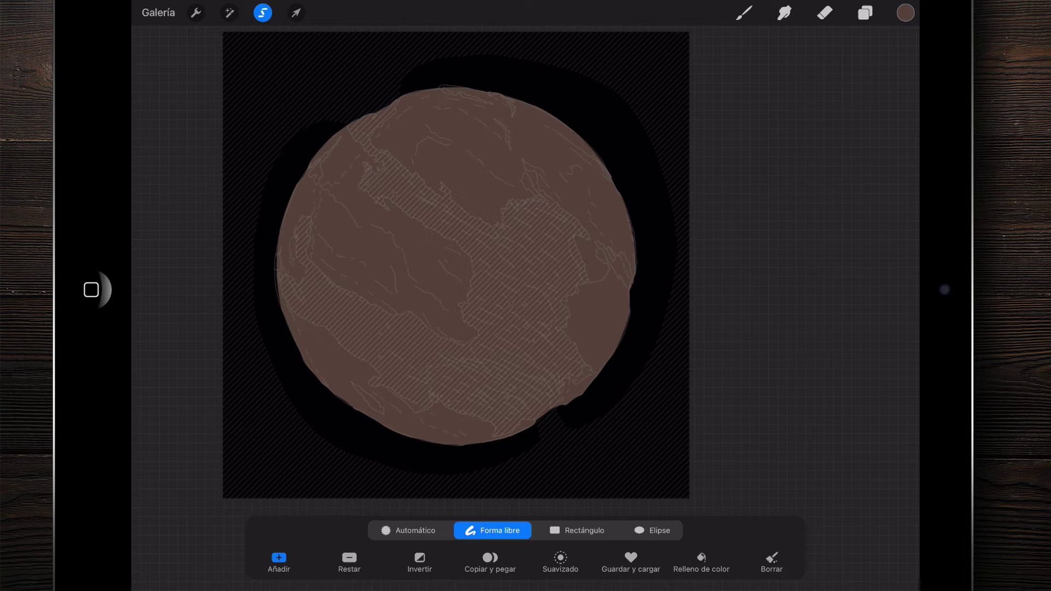
scroll(526, 263, up, 3)
scroll(526, 262, up, 3)
scroll(526, 263, up, 3)
scroll(525, 263, up, 2)
scroll(525, 262, down, 1)
scroll(525, 262, down, 2)
scroll(526, 263, down, 3)
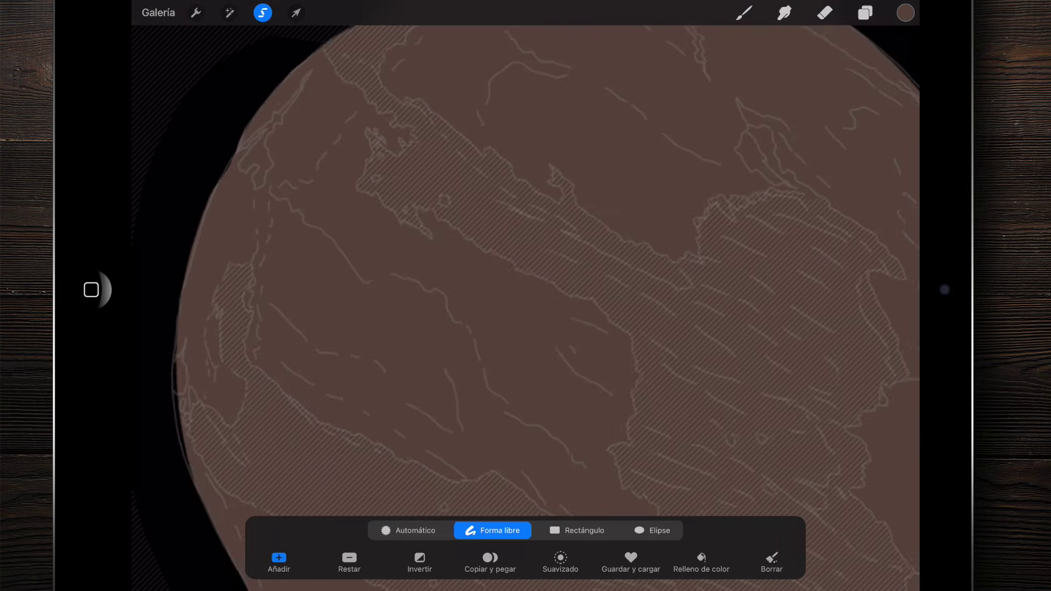
scroll(525, 263, down, 3)
Finish checking the selection and load the selected landmasses into a Uniform transform
scroll(525, 262, up, 1)
scroll(526, 263, up, 3)
scroll(525, 262, up, 3)
scroll(526, 262, up, 2)
scroll(525, 263, down, 1)
scroll(525, 263, down, 3)
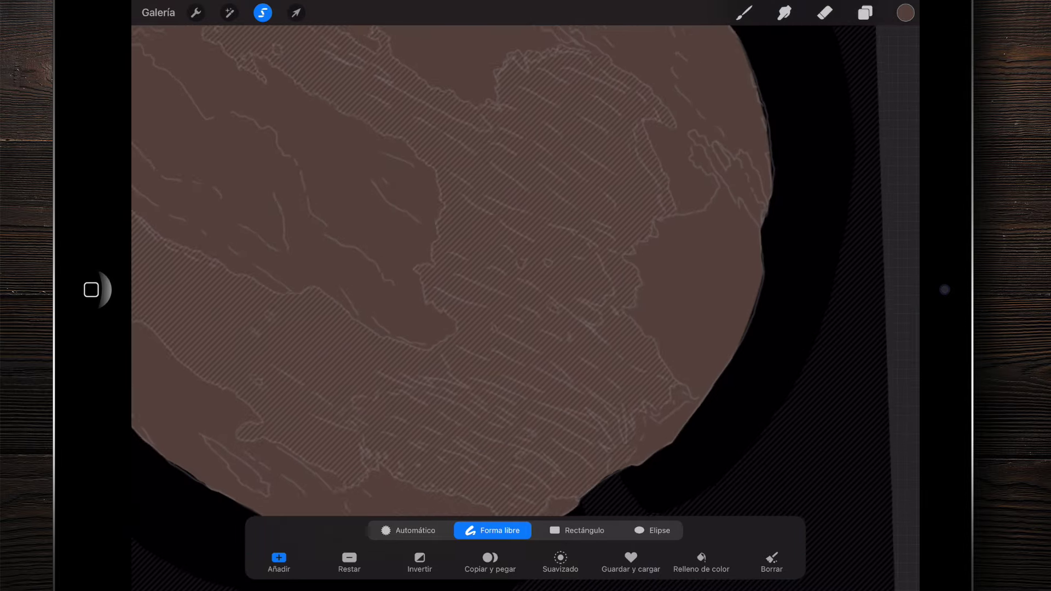
scroll(525, 262, down, 3)
scroll(525, 262, up, 1)
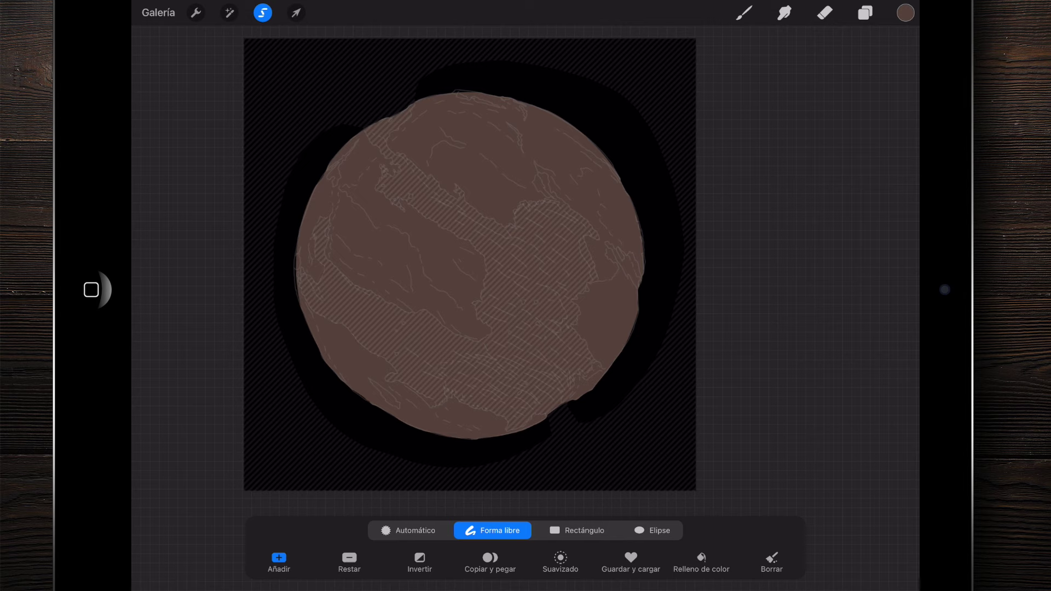
scroll(525, 262, up, 1)
scroll(526, 263, up, 3)
scroll(526, 263, up, 3)
scroll(525, 263, up, 3)
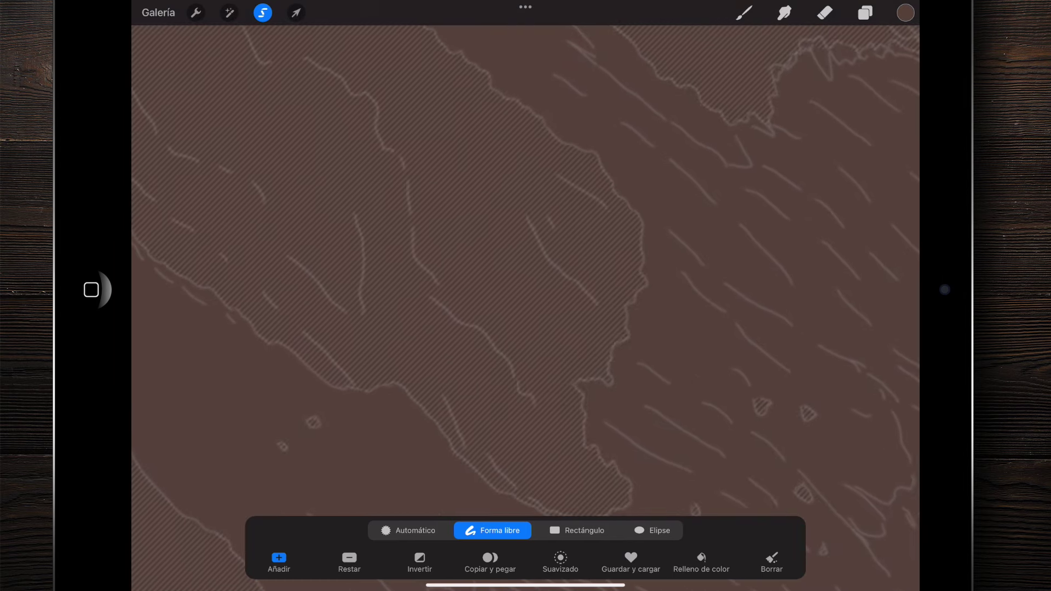
scroll(526, 262, down, 2)
scroll(526, 263, up, 3)
scroll(525, 262, down, 2)
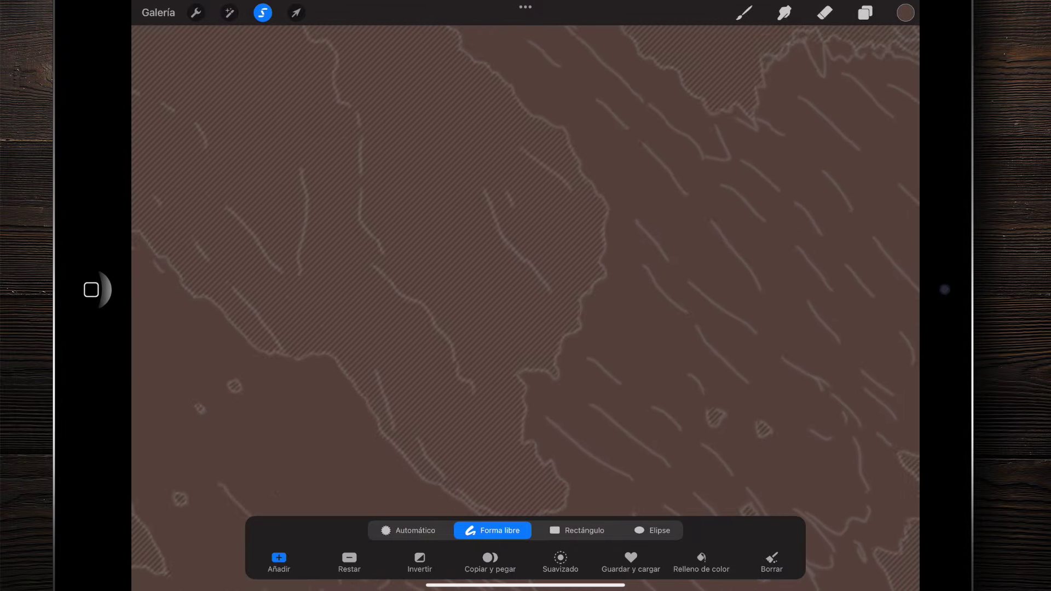
scroll(525, 263, down, 1)
scroll(525, 263, down, 3)
scroll(525, 263, down, 3)
scroll(525, 263, down, 1)
click(296, 13)
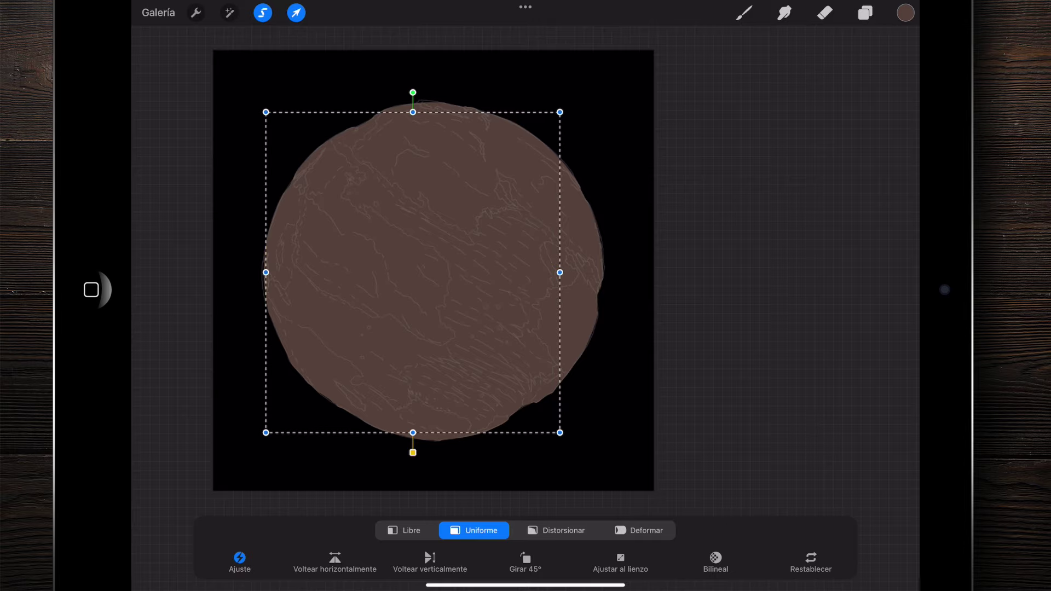
mouse_move(455, 280)
mouse_down()
mouse_move(534, 299)
mouse_move(433, 290)
mouse_move(550, 299)
mouse_move(406, 262)
mouse_move(831, 295)
mouse_up()
click(744, 13)
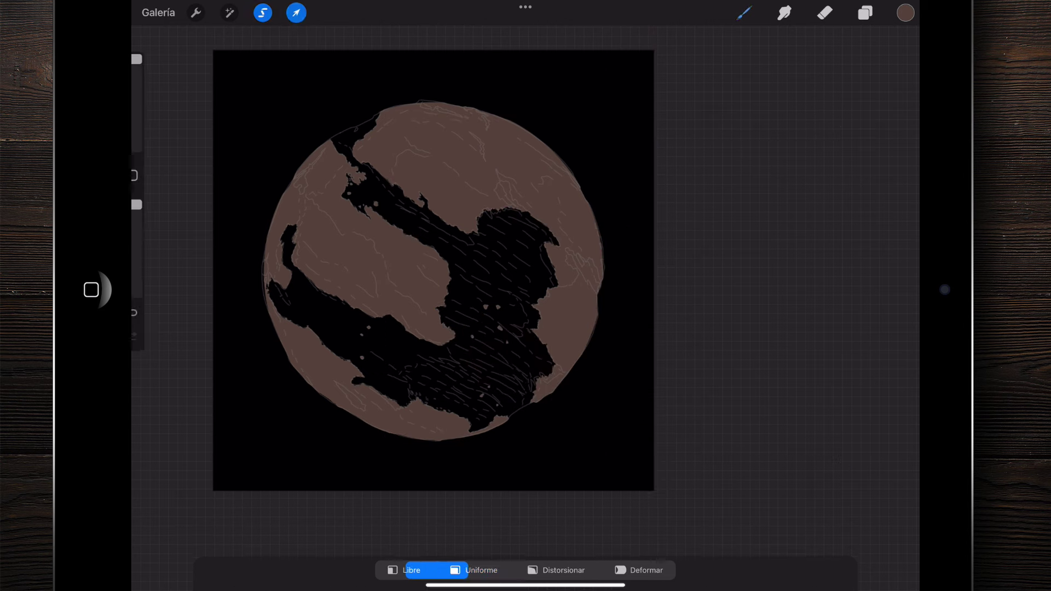
scroll(433, 270, down, 5)
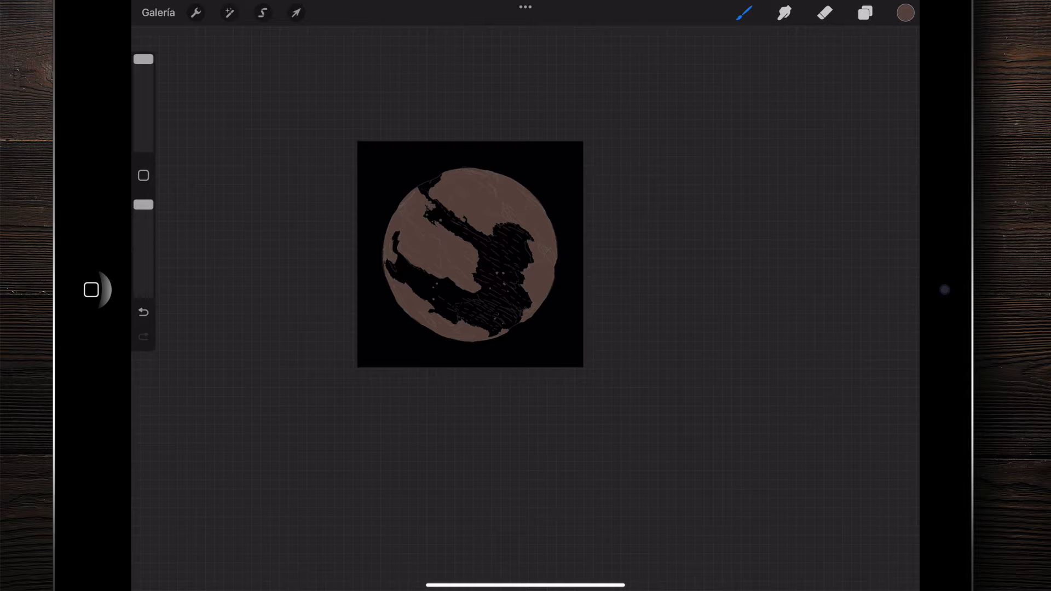
scroll(471, 254, up, 5)
scroll(525, 296, down, 5)
scroll(525, 296, up, 3)
scroll(526, 296, up, 1)
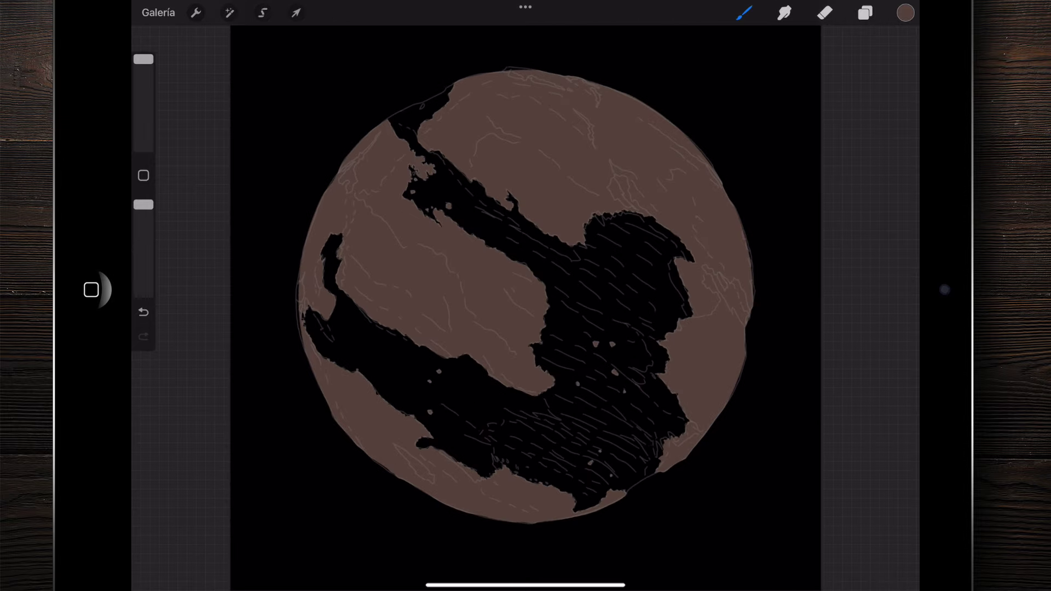
scroll(526, 295, down, 3)
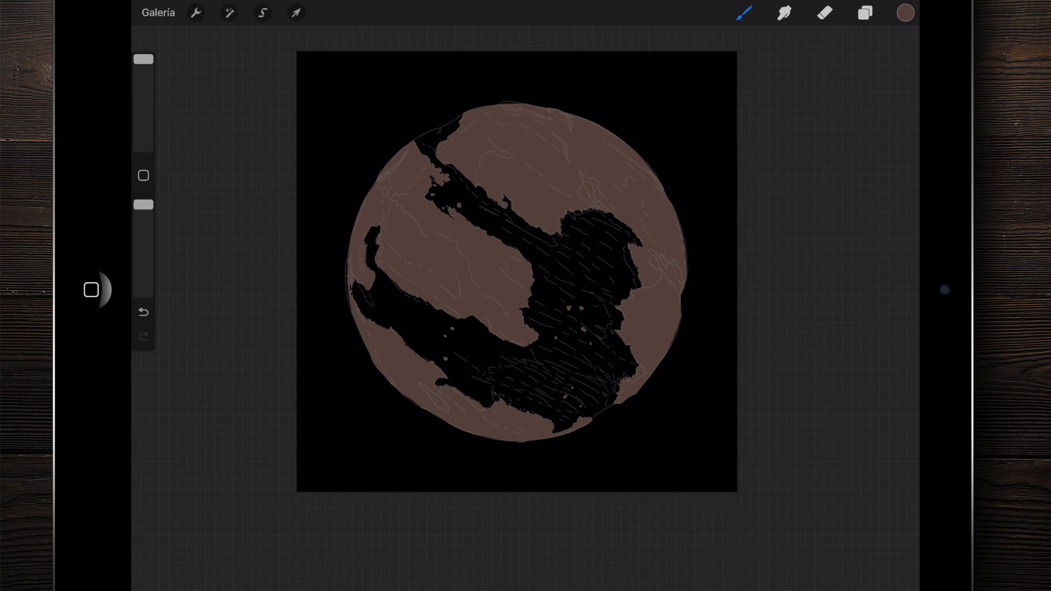
scroll(520, 273, down, 2)
scroll(490, 272, down, 2)
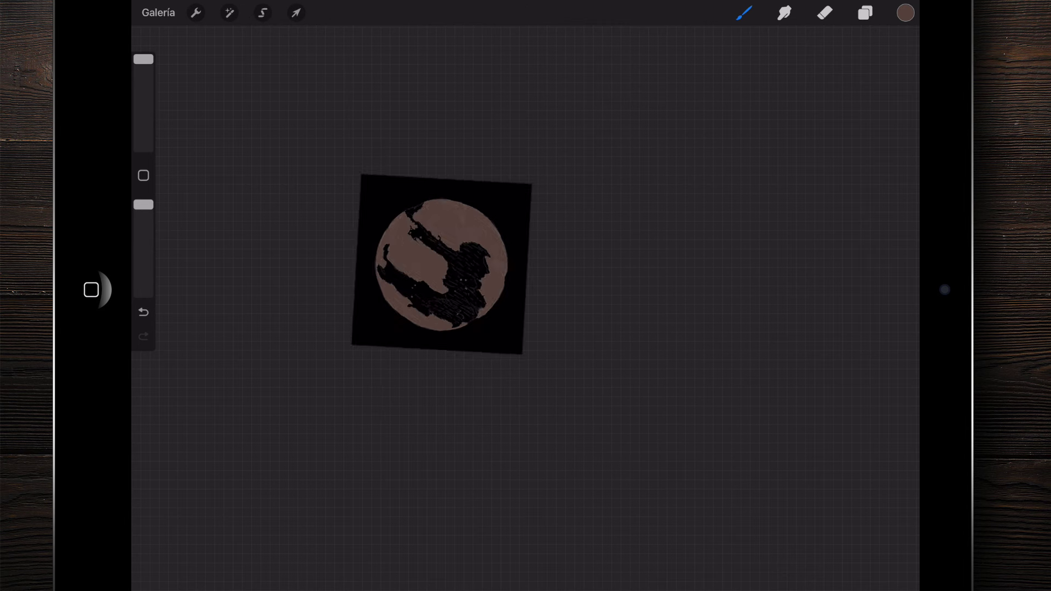
scroll(525, 296, up, 4)
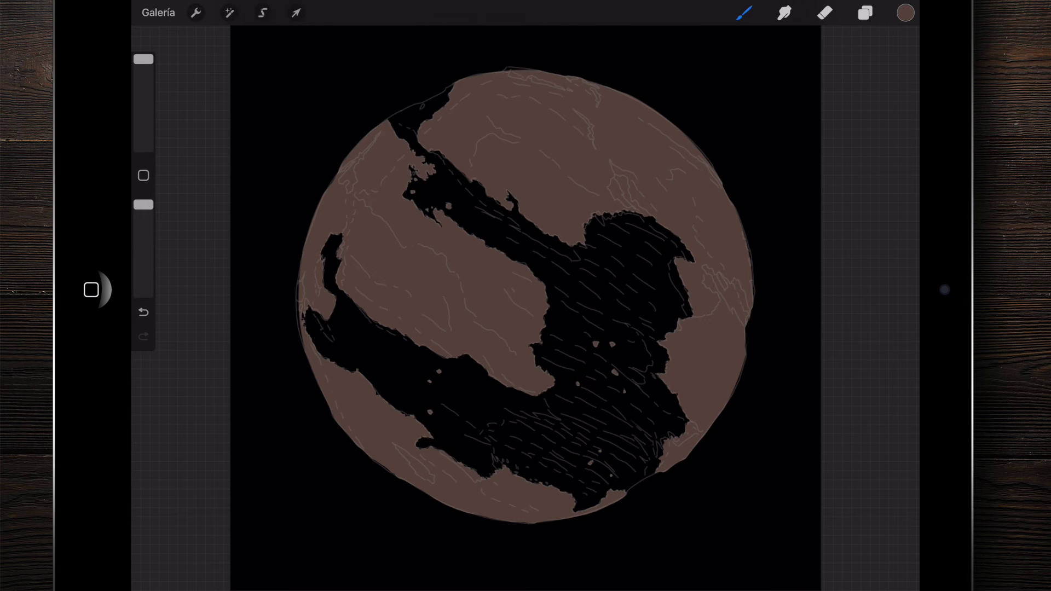
scroll(525, 296, down, 1)
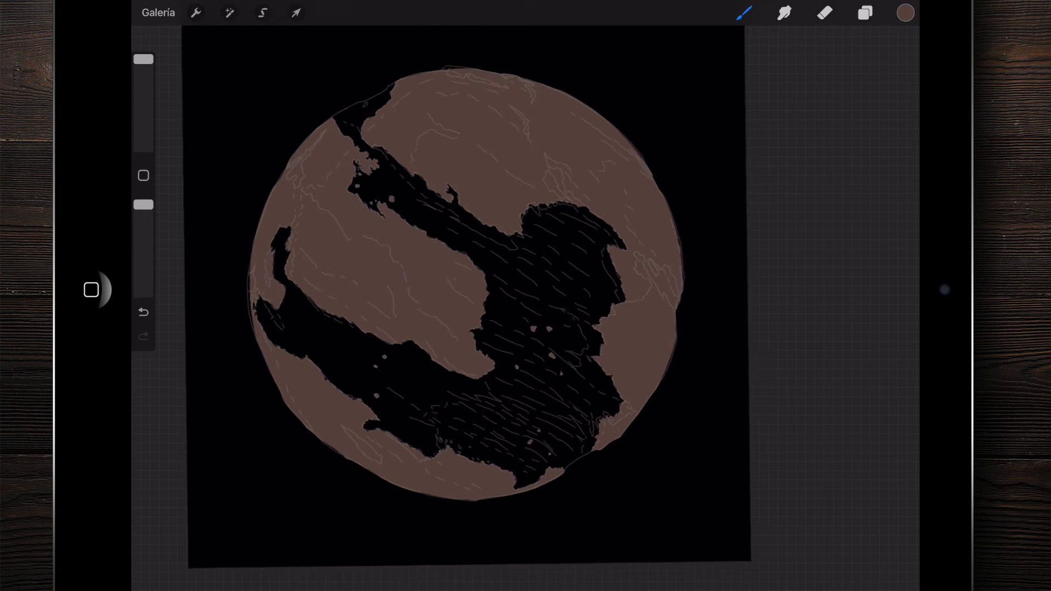
Start a freehand selection at the planet's right edge, tracing up along a crack line
scroll(602, 355, up, 2)
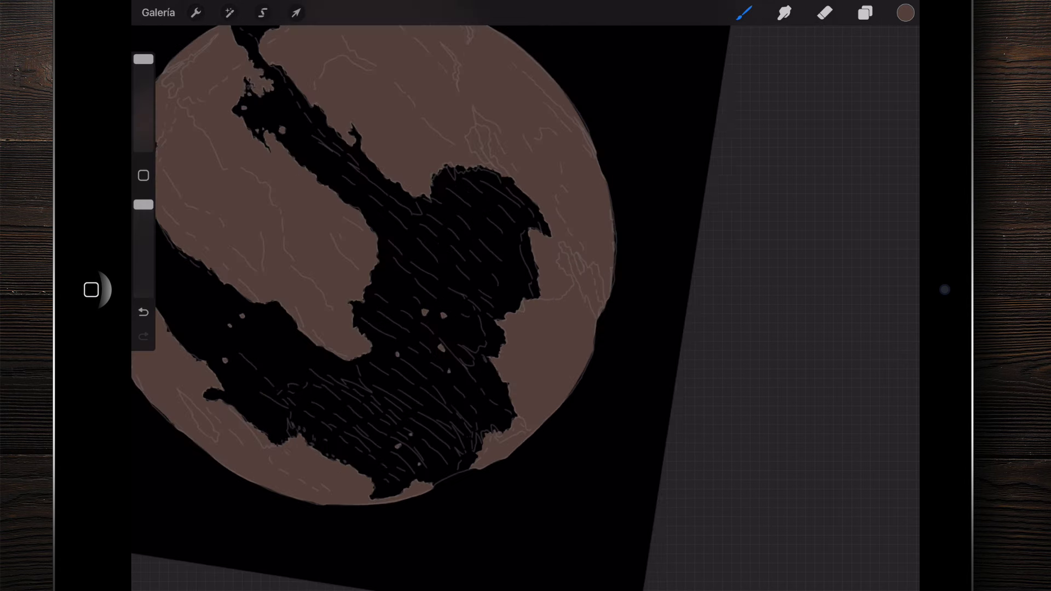
scroll(602, 356, up, 2)
scroll(603, 355, up, 3)
scroll(602, 356, up, 2)
click(262, 12)
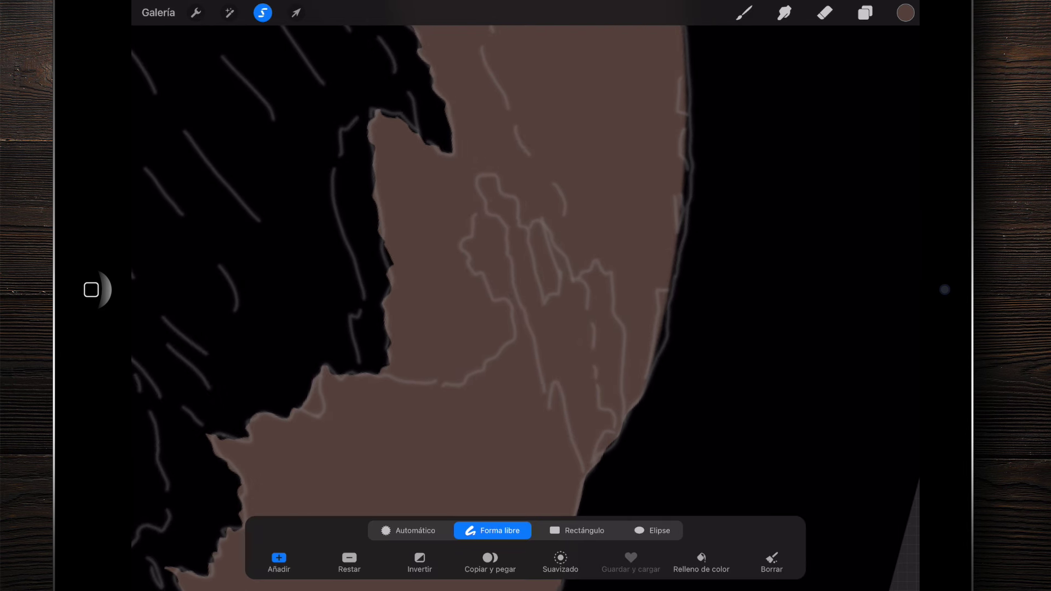
scroll(525, 296, right, 3)
scroll(525, 296, up, 2)
scroll(526, 295, up, 1)
click(556, 450)
mouse_move(555, 450)
mouse_down()
mouse_move(495, 350)
mouse_move(417, 167)
mouse_up()
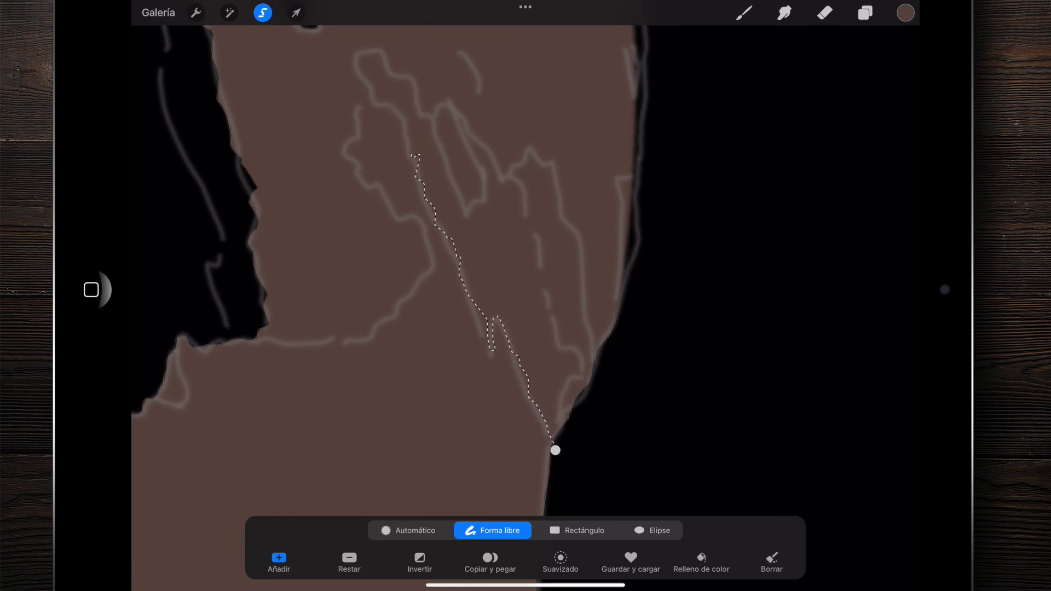
Extend the selection outline along the crack and close it back at the edge
scroll(454, 183, up, 3)
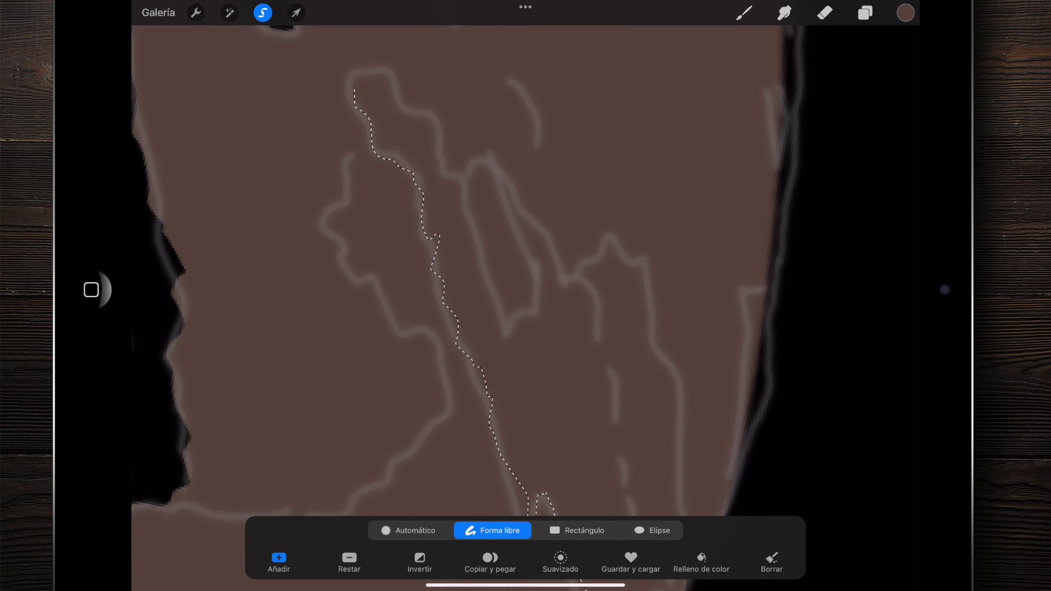
mouse_move(372, 145)
mouse_down()
mouse_move(347, 67)
mouse_move(428, 112)
mouse_up()
scroll(455, 274, down, 3)
scroll(454, 274, down, 1)
scroll(493, 235, up, 2)
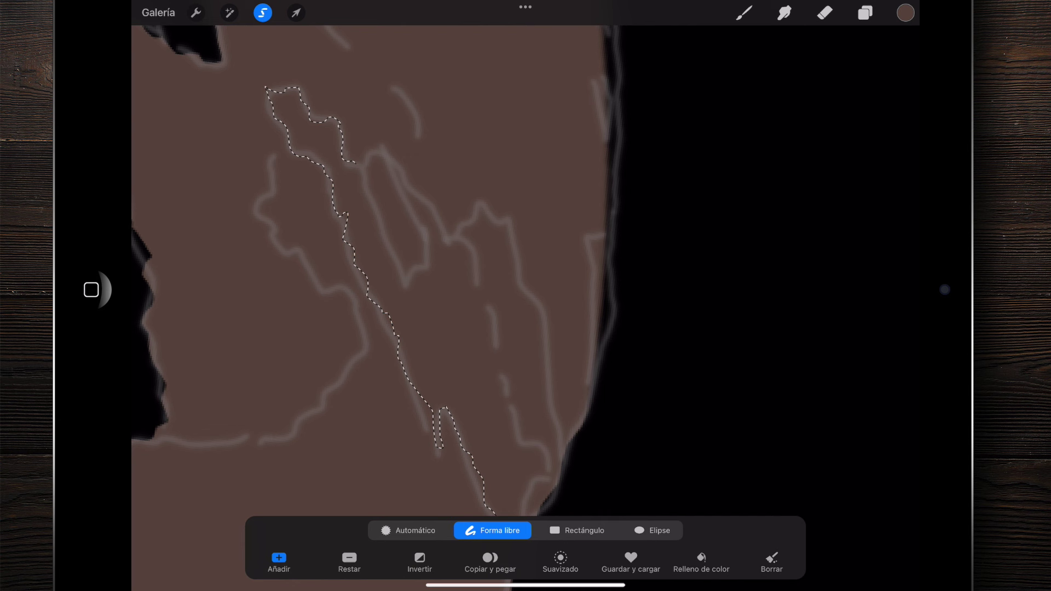
scroll(493, 235, up, 1)
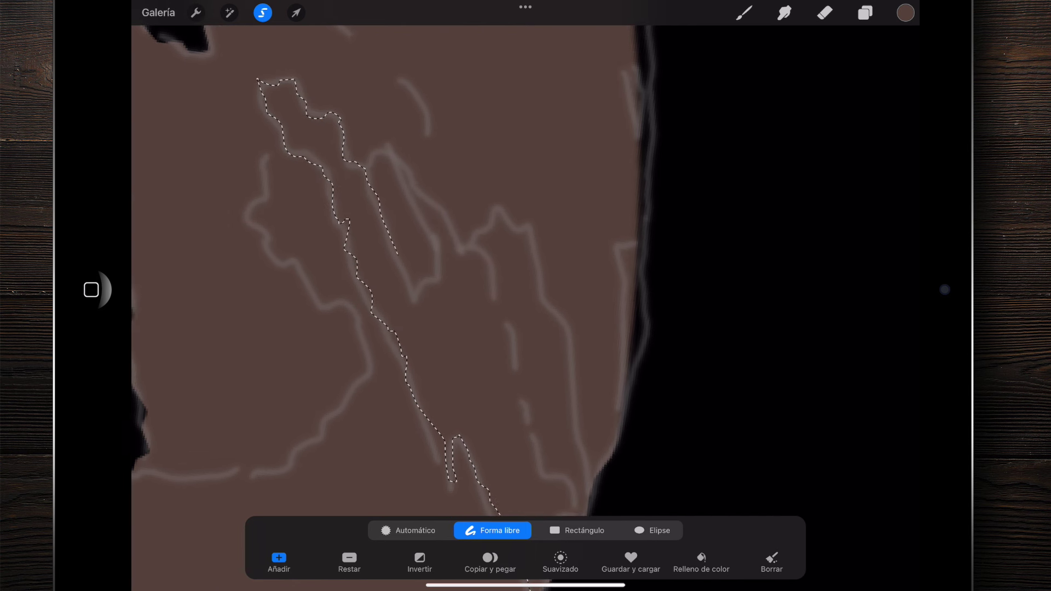
drag(367, 184, 430, 213)
scroll(492, 356, down, 1)
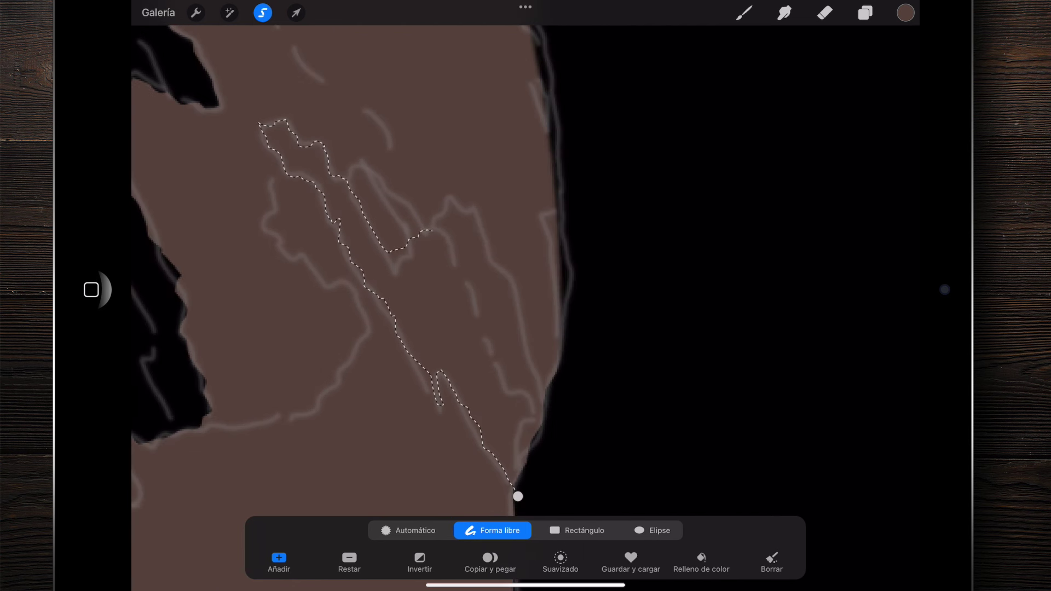
drag(432, 231, 528, 404)
click(518, 496)
Shift the selected brown sliver rightward, opening a narrow black rift
scroll(493, 274, down, 3)
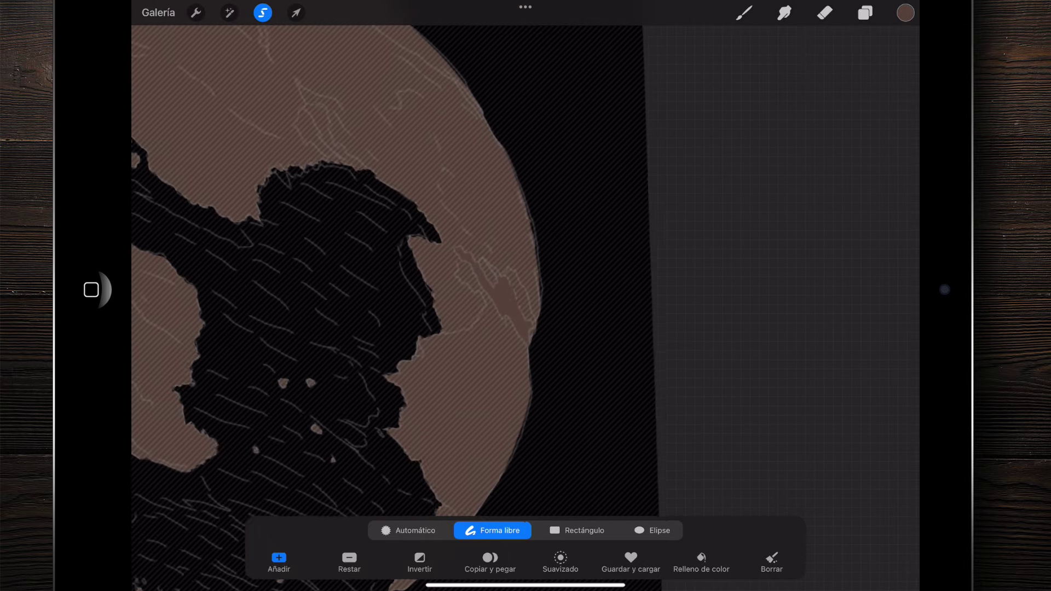
click(295, 13)
drag(500, 288, 692, 321)
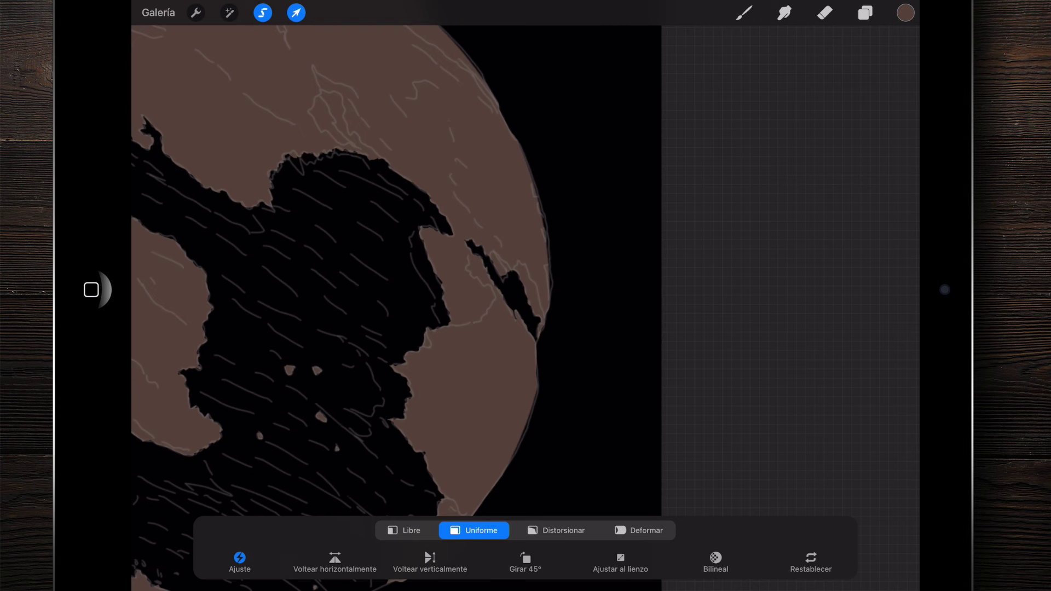
click(744, 12)
scroll(388, 306, down, 5)
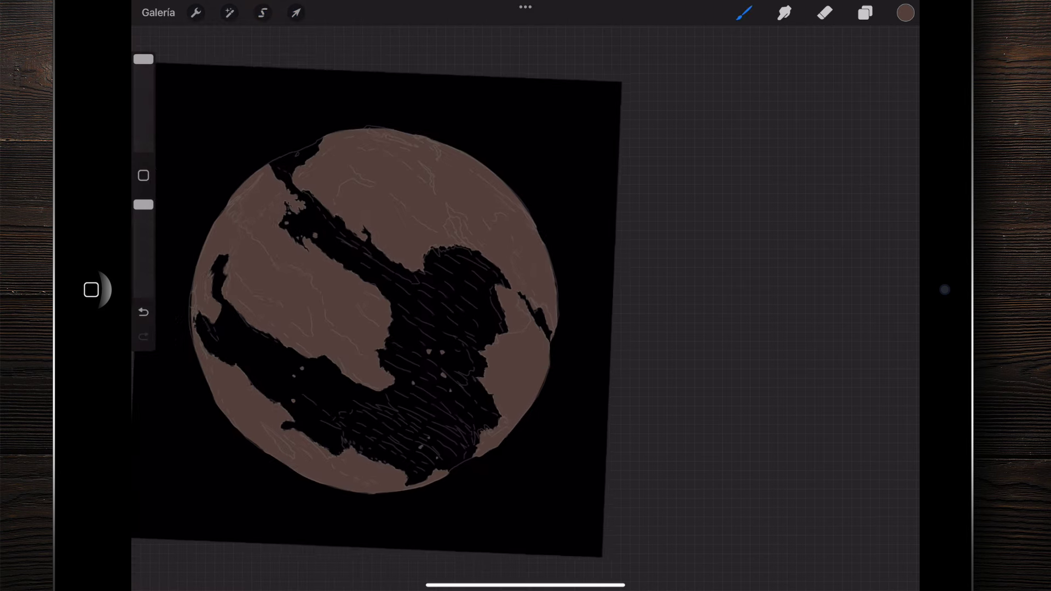
Turn on Alpha Lock for Capa 2 and bring up the colour picker
scroll(413, 315, up, 5)
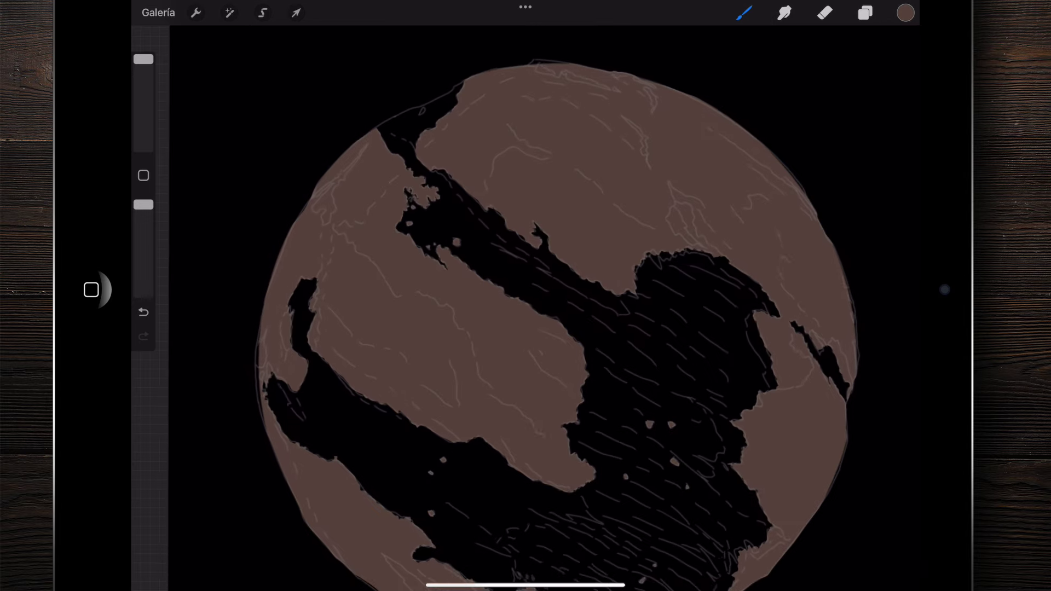
scroll(525, 307, down, 2)
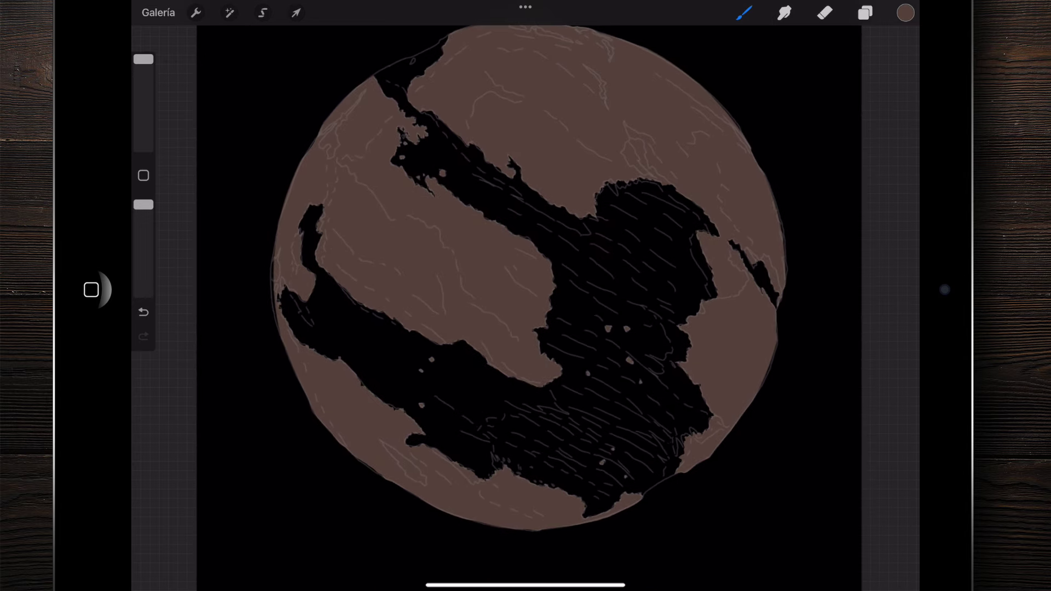
scroll(526, 296, down, 3)
scroll(493, 295, down, 3)
scroll(438, 295, down, 2)
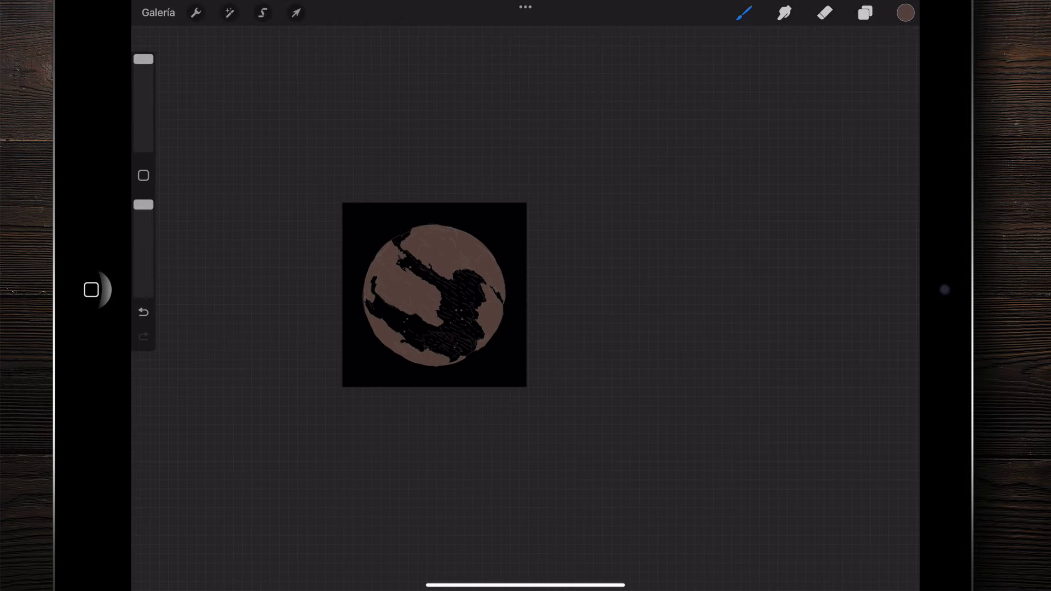
scroll(482, 296, up, 5)
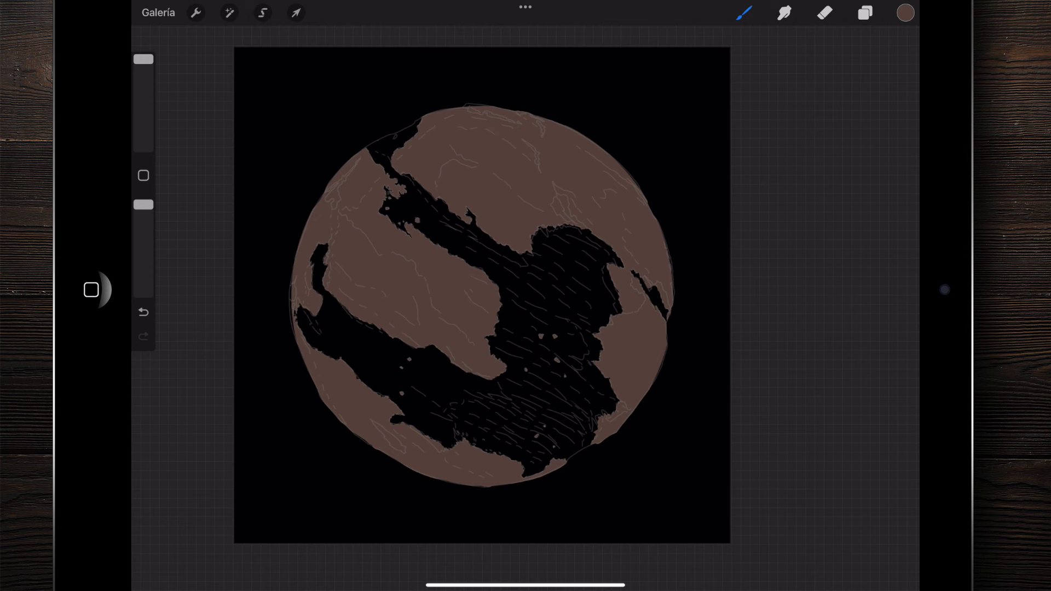
click(865, 13)
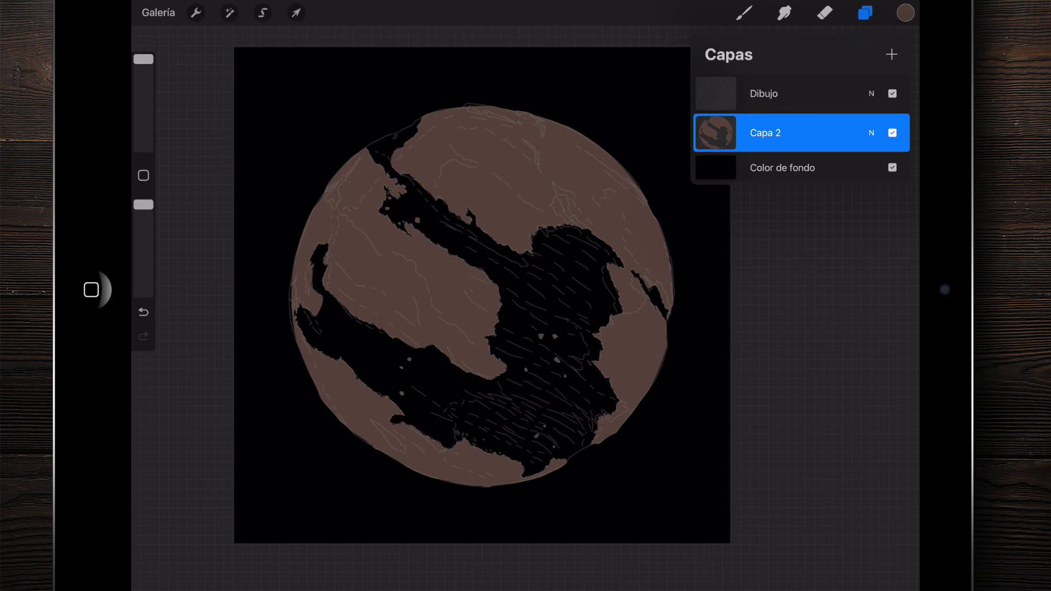
drag(728, 133, 821, 133)
scroll(482, 295, down, 2)
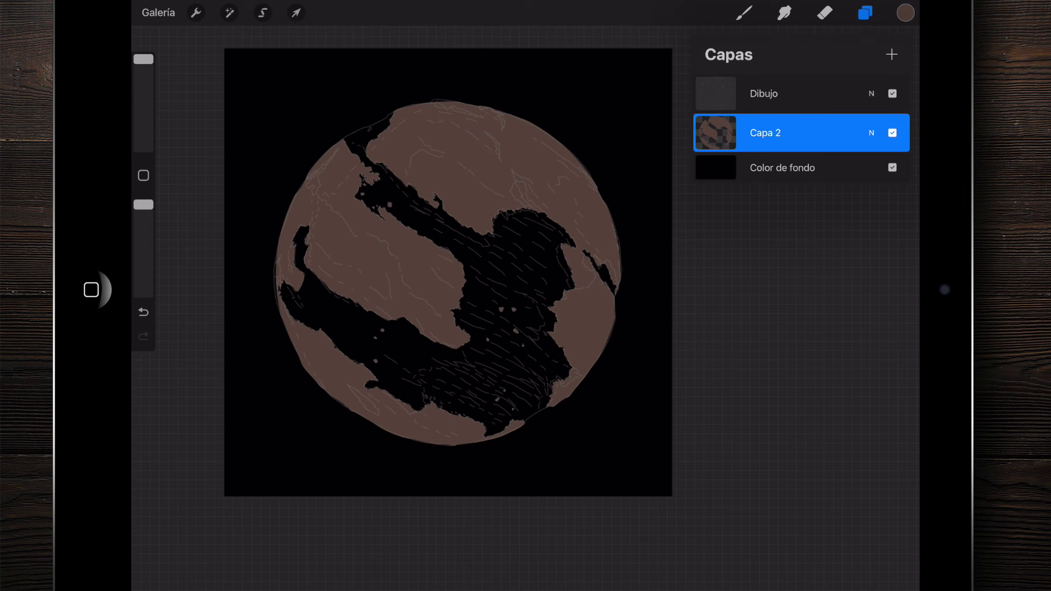
scroll(449, 274, down, 2)
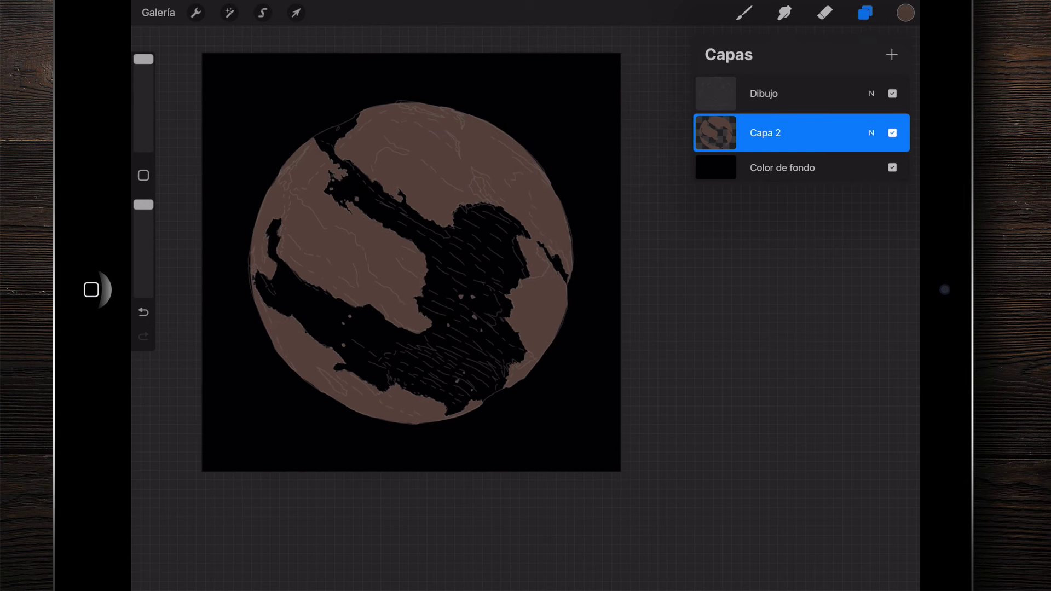
click(905, 13)
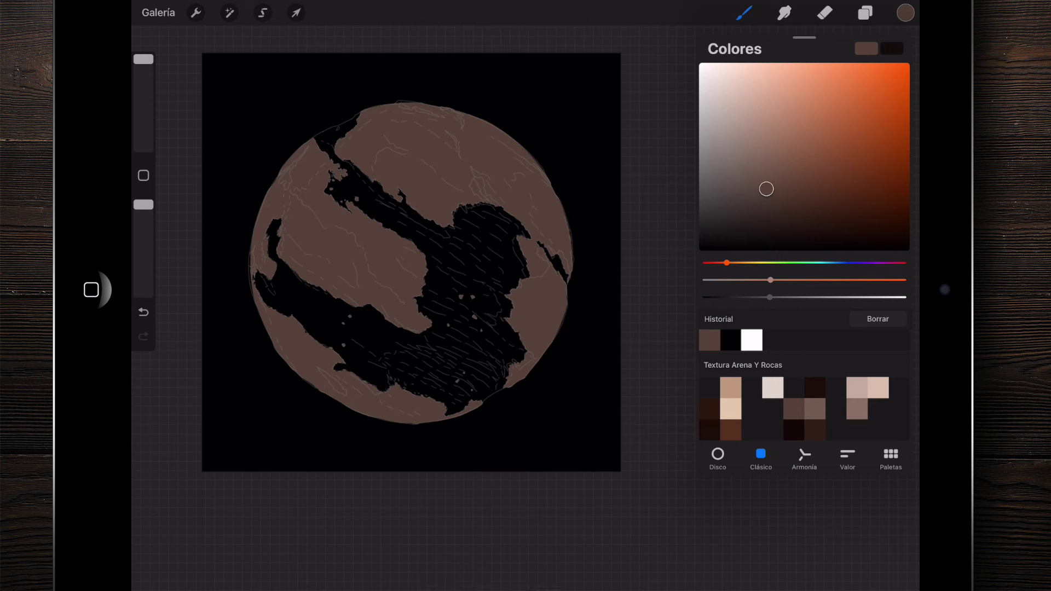
Pick a dark reddish-brown and set up a large soft brush for shading
click(815, 430)
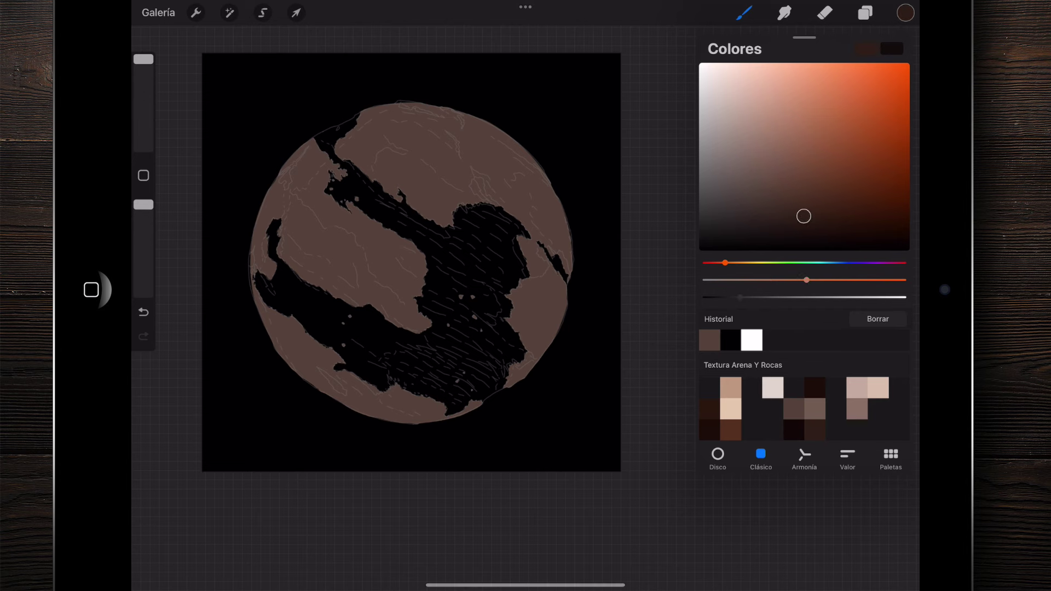
click(743, 12)
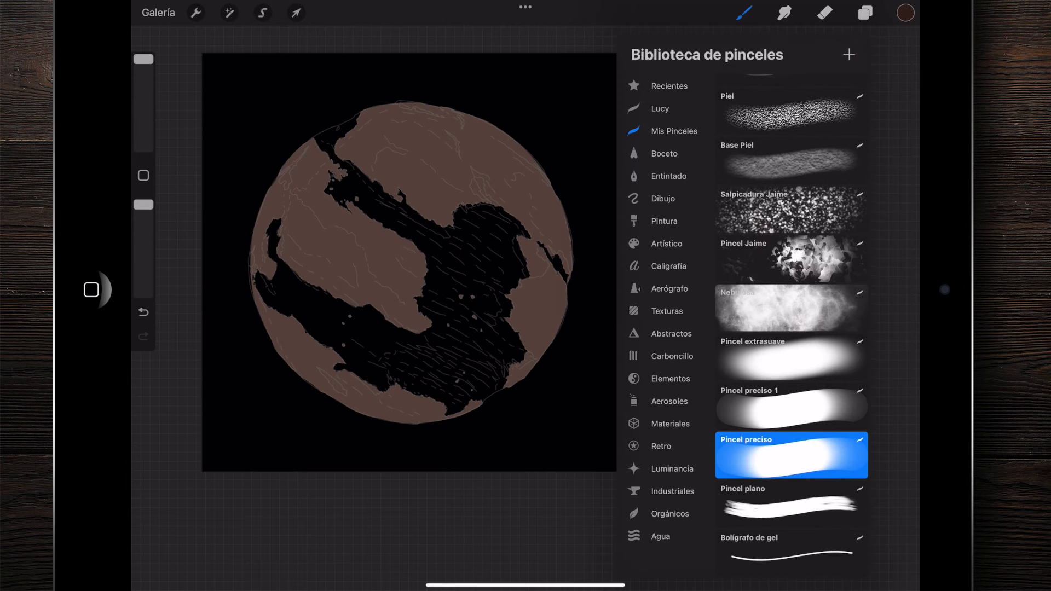
drag(144, 120, 143, 108)
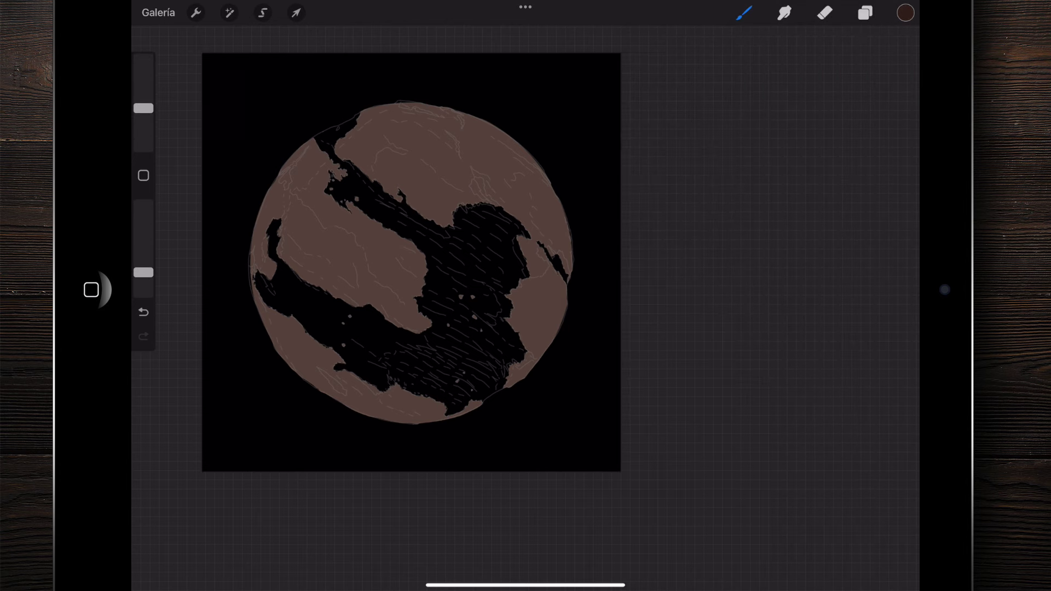
drag(409, 262, 484, 241)
scroll(485, 240, down, 1)
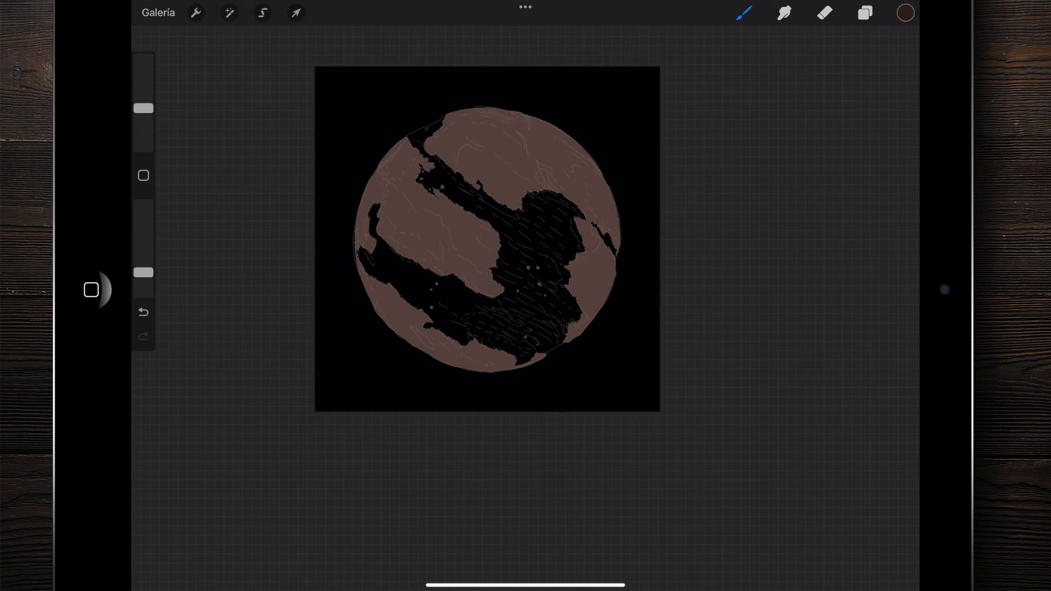
drag(143, 108, 143, 82)
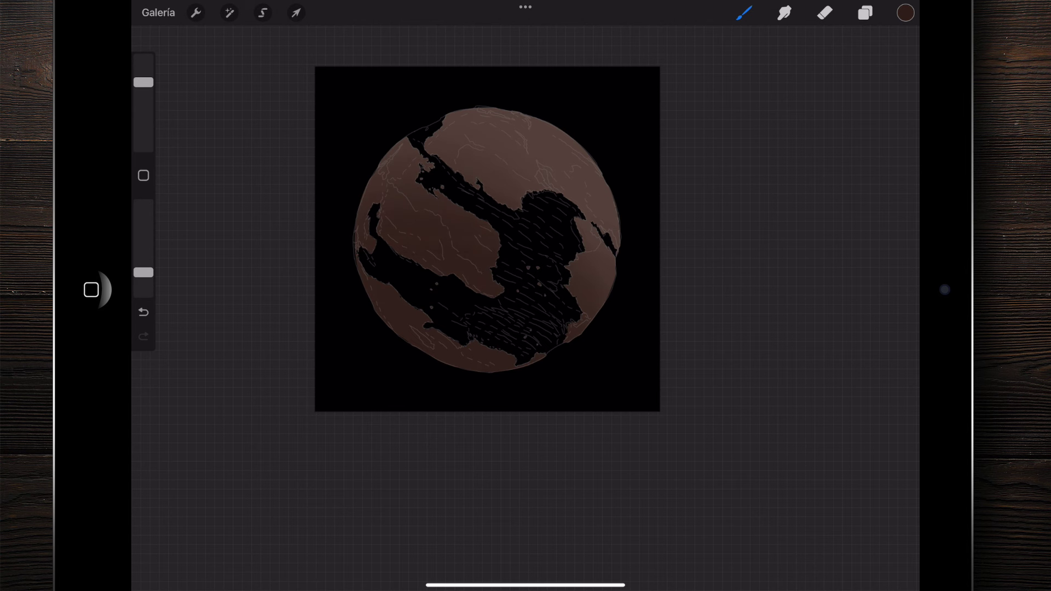
Switch to a darker brown and shade the planet's lower-left side
scroll(487, 239, up, 3)
click(906, 12)
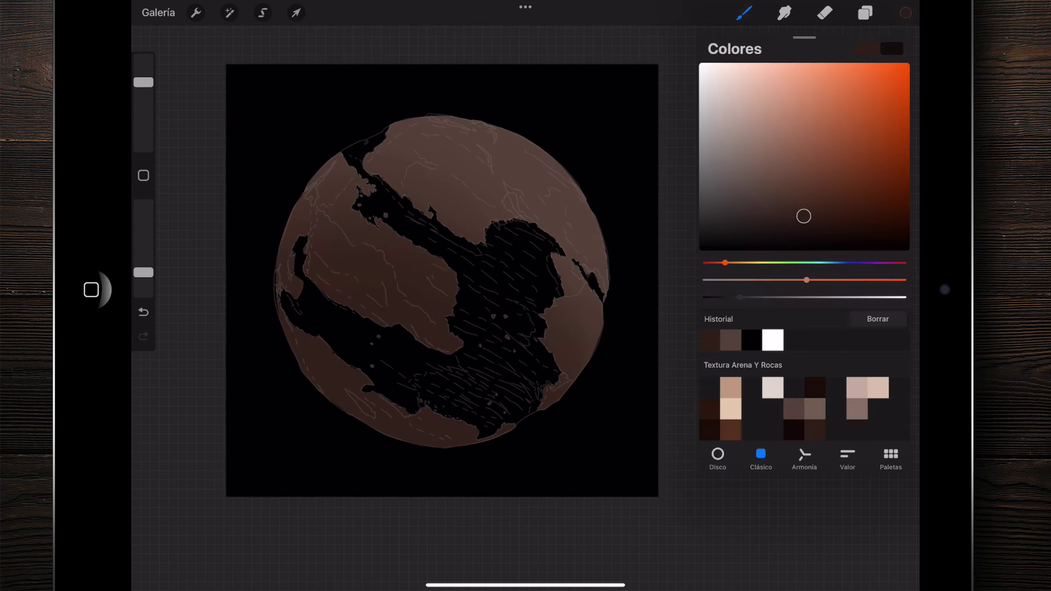
click(794, 430)
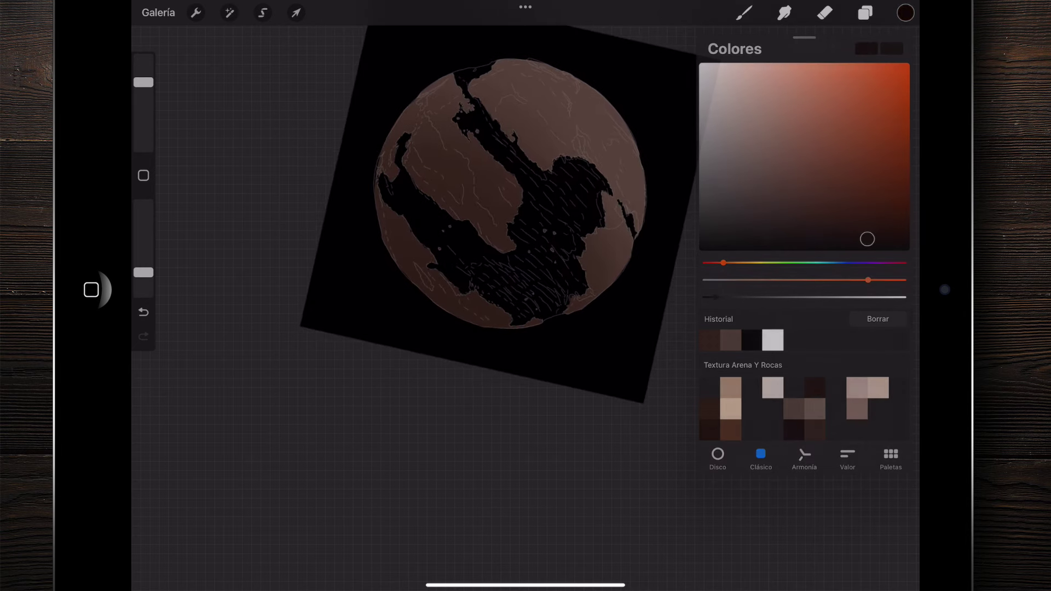
click(905, 12)
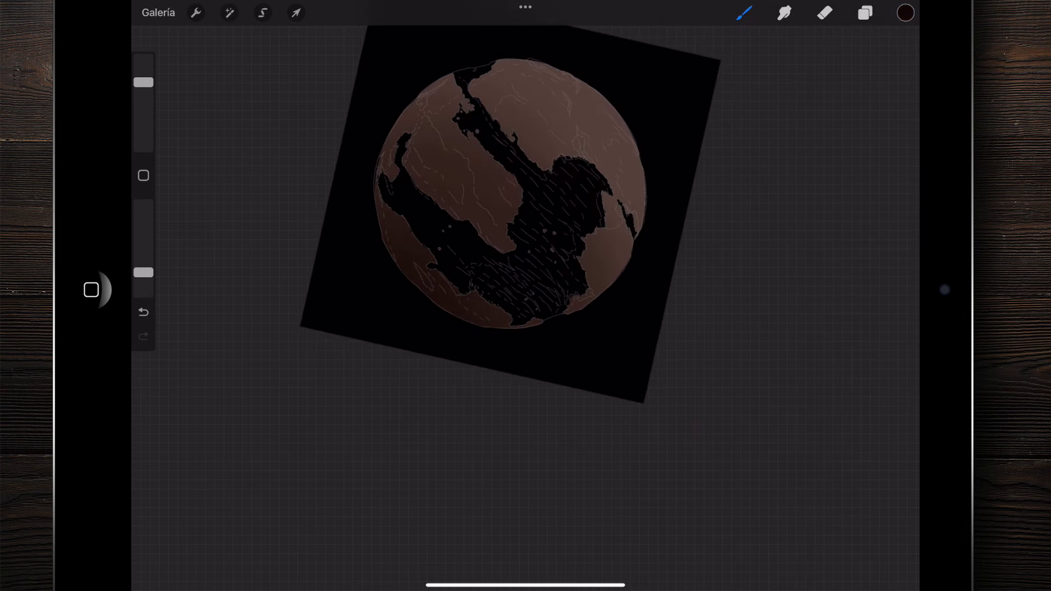
click(144, 82)
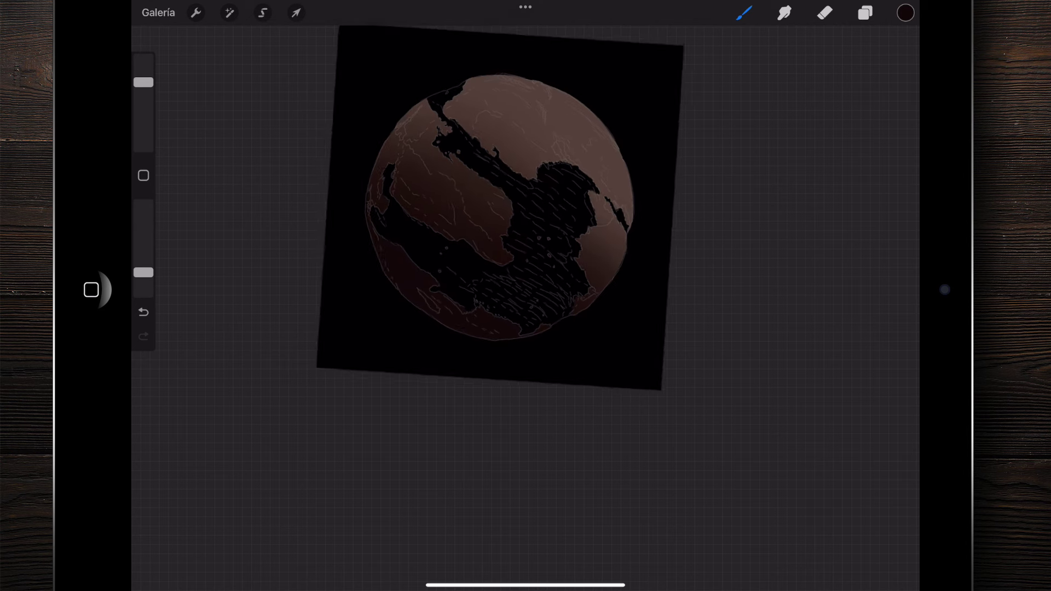
scroll(471, 285, up, 5)
Paint a soft medium-brown highlight on the planet's lower right with a smaller brush
click(905, 12)
click(815, 409)
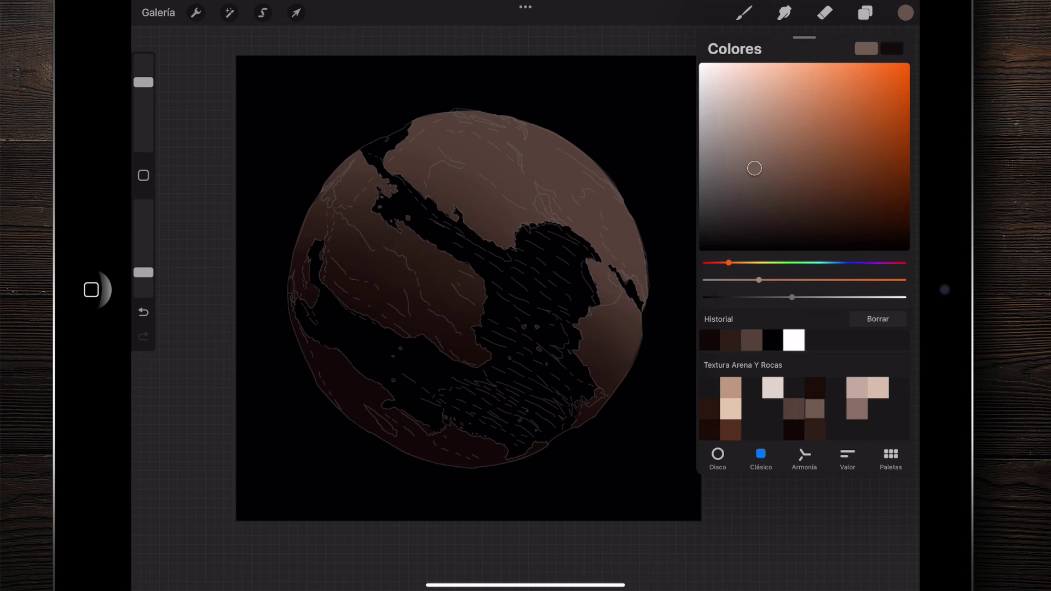
click(905, 13)
click(744, 13)
drag(144, 82, 143, 101)
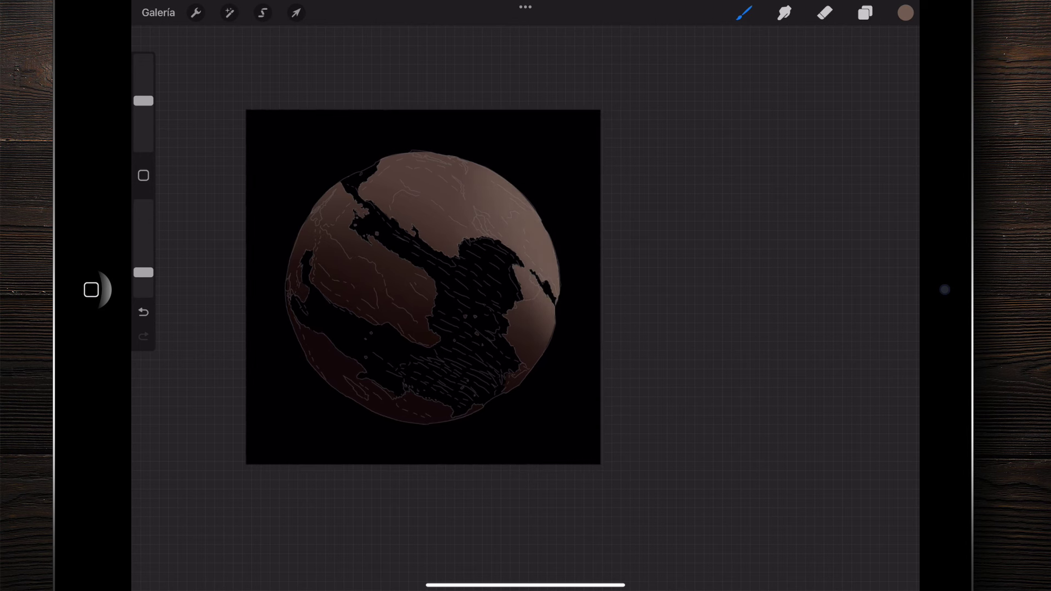
drag(509, 342, 542, 310)
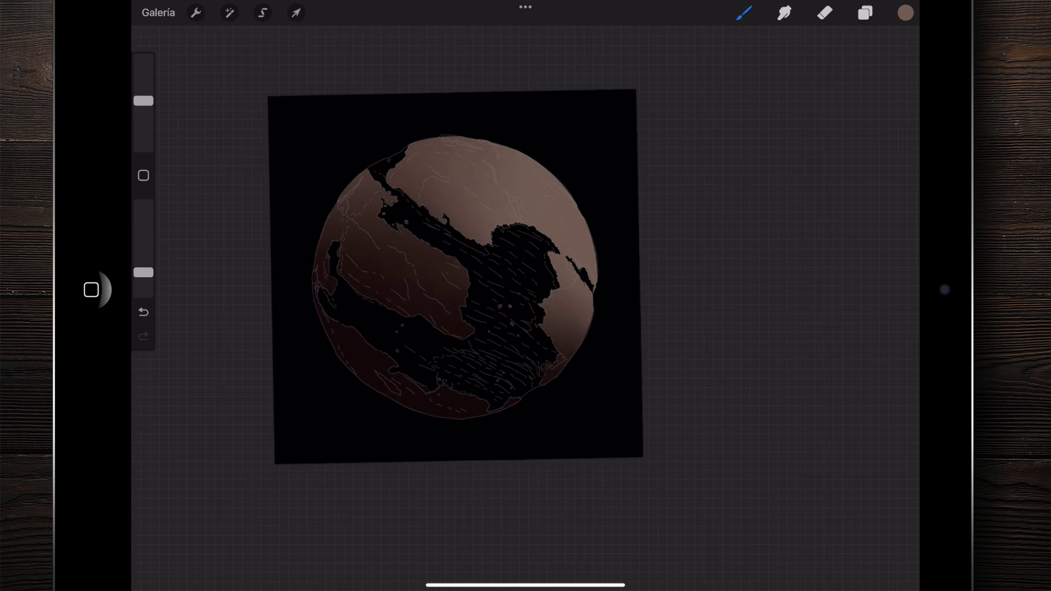
Paint a light pinkish-grey stroke along the right edge at lower opacity
click(905, 13)
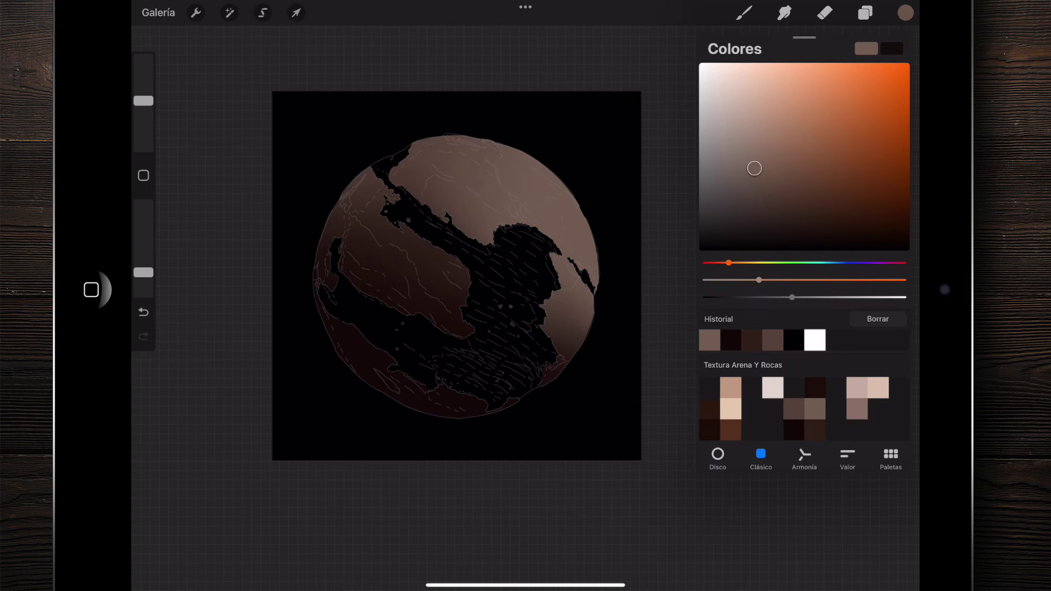
click(772, 387)
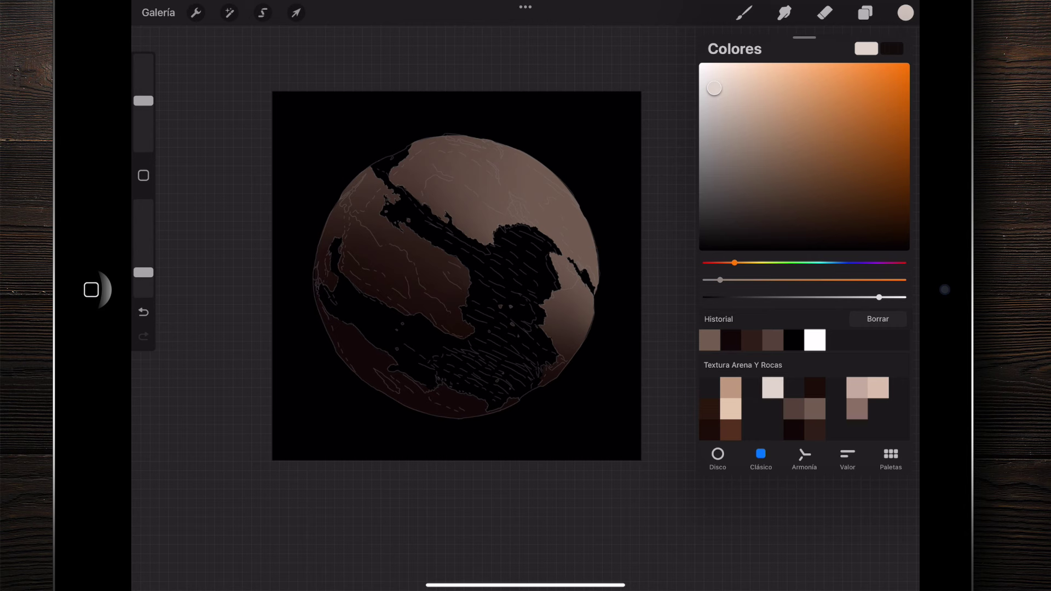
click(743, 12)
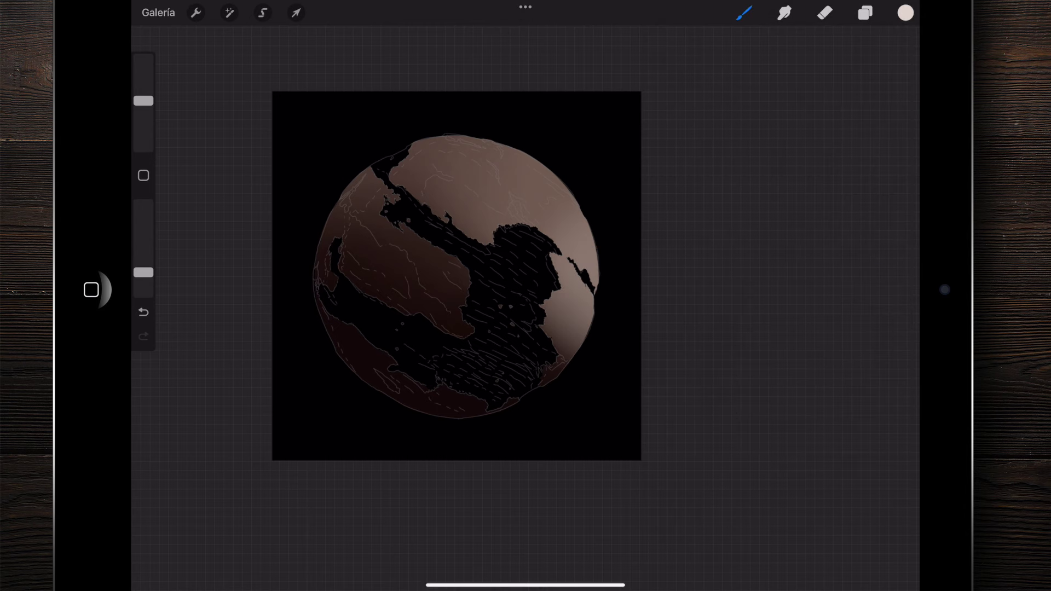
key(ctrl+z)
drag(143, 272, 143, 281)
drag(594, 225, 567, 345)
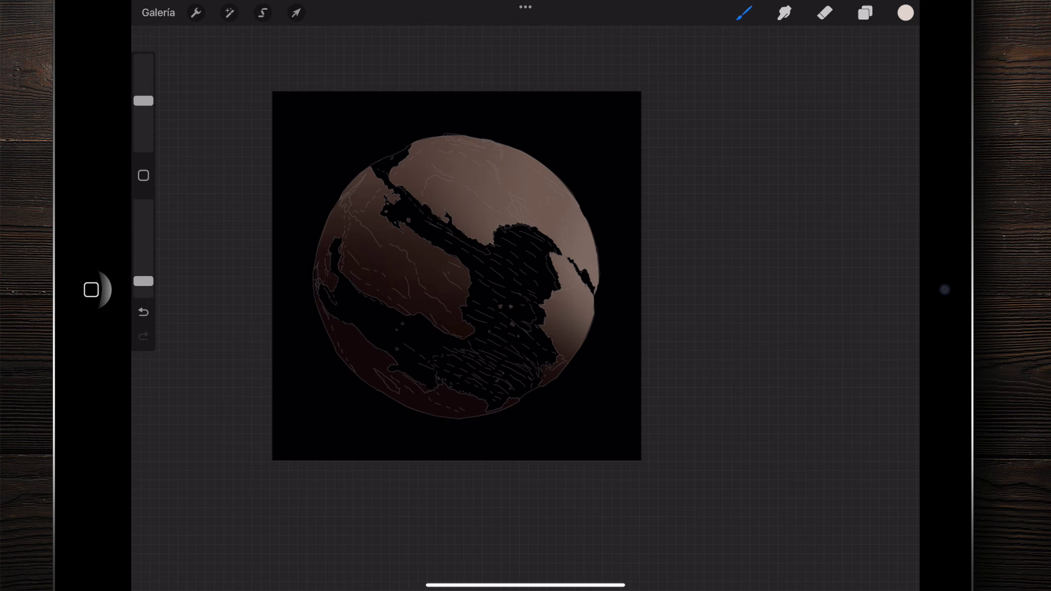
At 16% brush size, add faint rim light from the upper-right to lower-right edge
drag(143, 101, 143, 118)
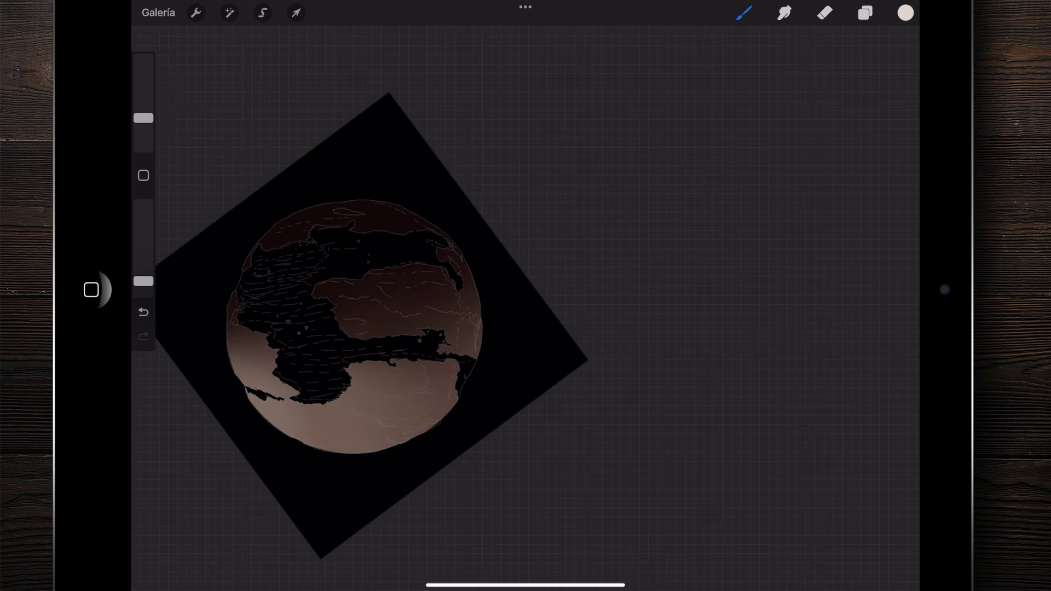
drag(481, 350, 472, 262)
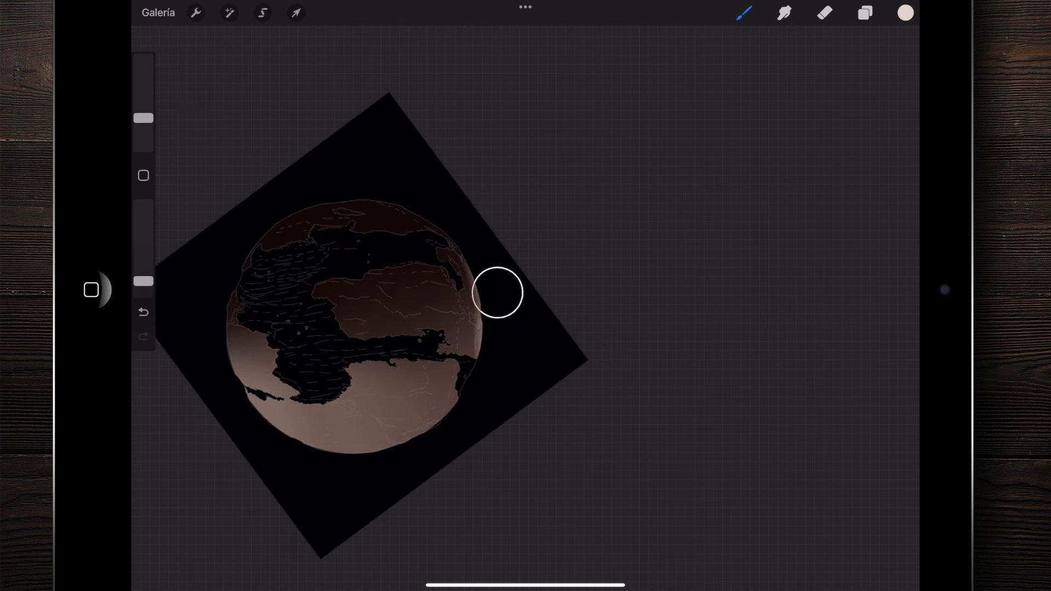
mouse_move(432, 224)
mouse_down()
mouse_move(476, 298)
mouse_move(399, 211)
mouse_up()
mouse_move(477, 302)
mouse_down()
mouse_move(475, 356)
mouse_move(453, 405)
mouse_move(419, 433)
mouse_up()
drag(523, 333, 510, 427)
mouse_move(372, 361)
mouse_down()
mouse_move(387, 340)
mouse_move(504, 305)
mouse_move(474, 259)
mouse_move(540, 307)
mouse_move(494, 279)
mouse_move(472, 279)
mouse_up()
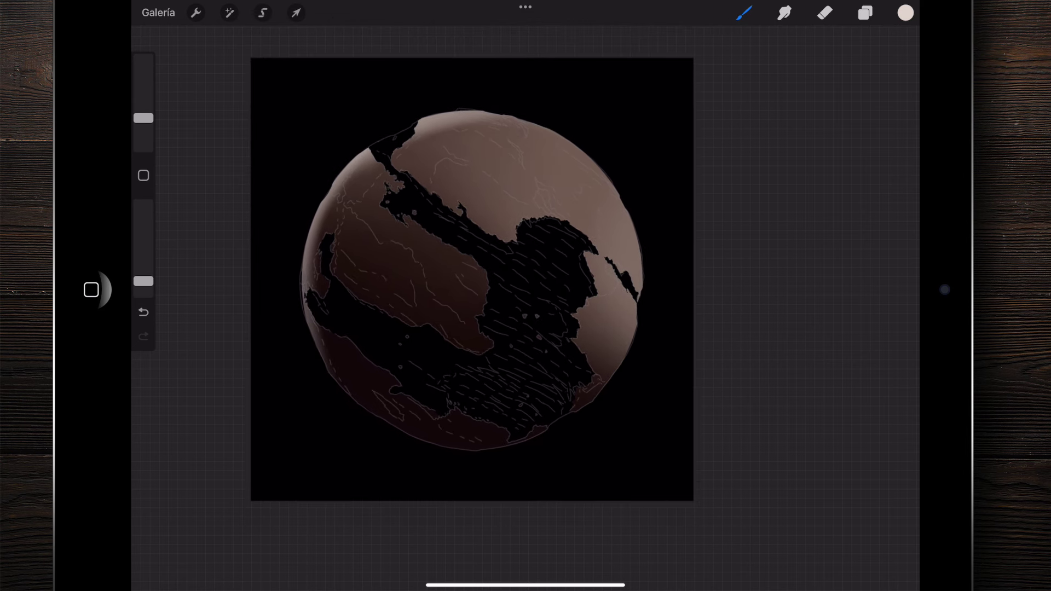
Hide the Dibujo line-art layer
click(865, 12)
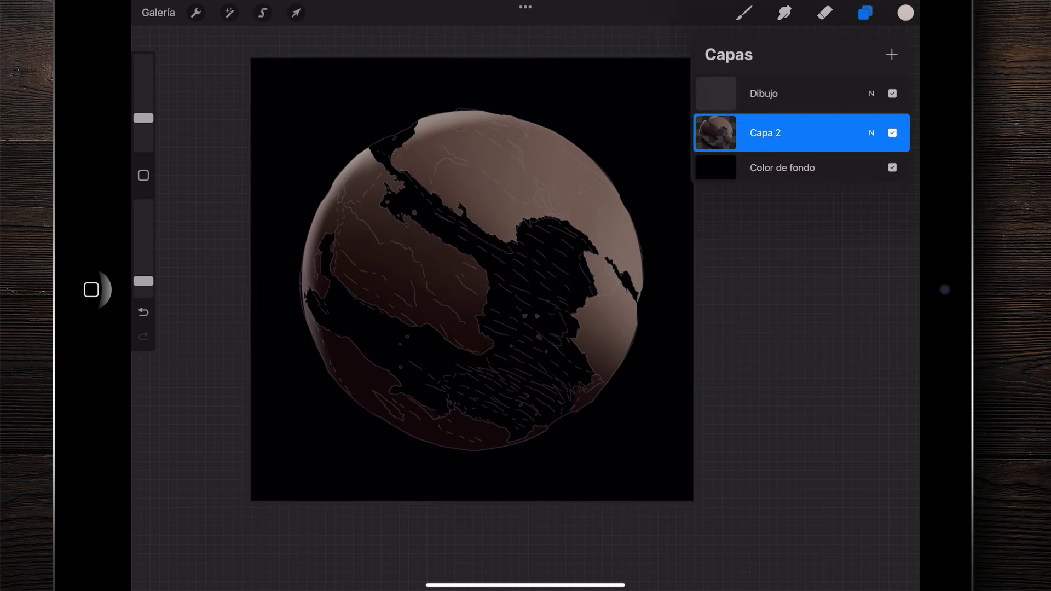
click(892, 93)
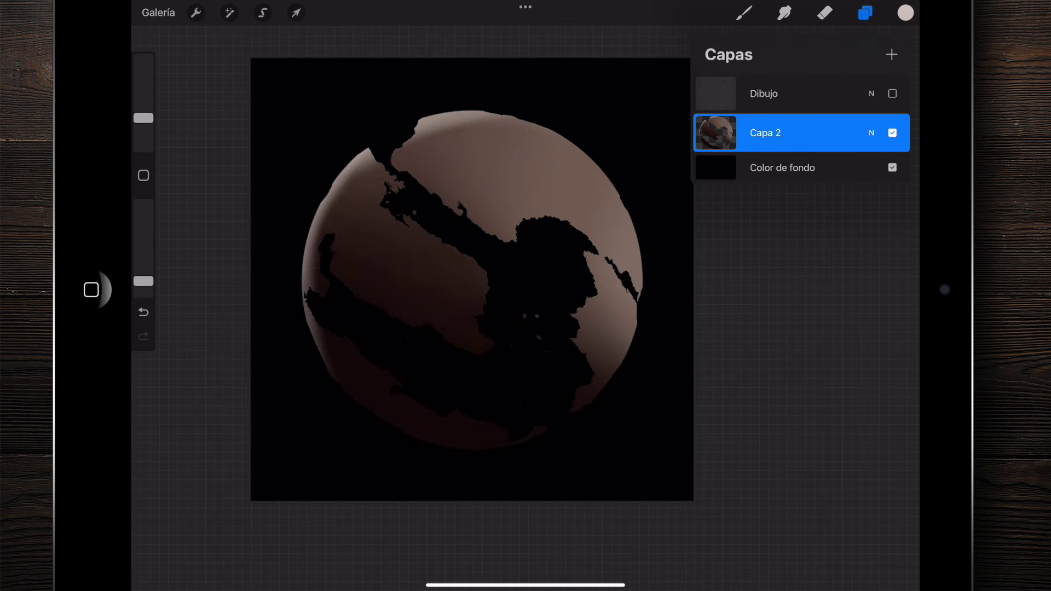
click(229, 12)
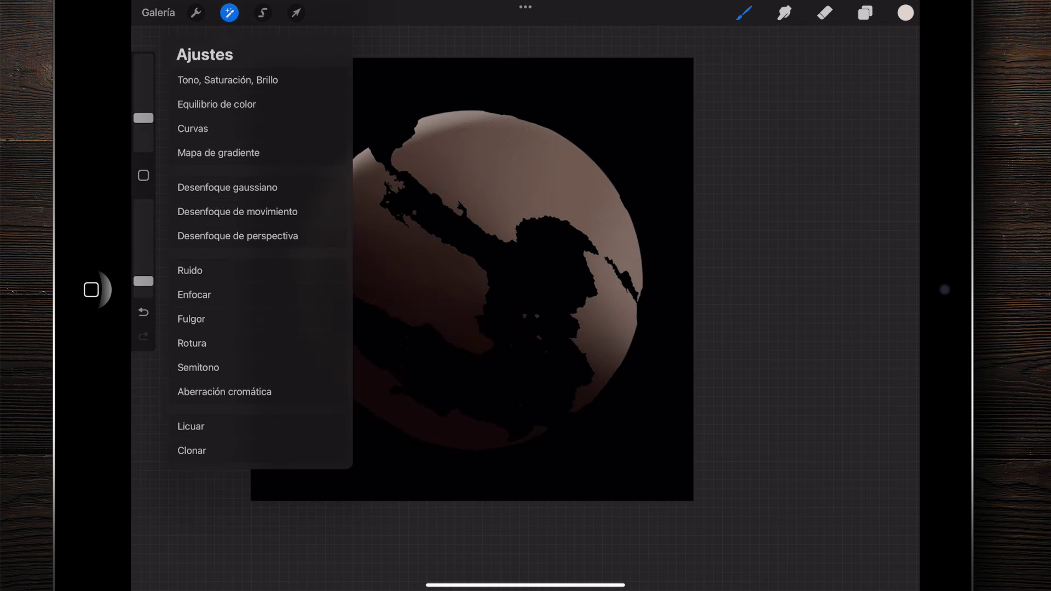
Apply a Gaussian blur of about 12% to the planet layer
click(227, 187)
scroll(504, 306, up, 3)
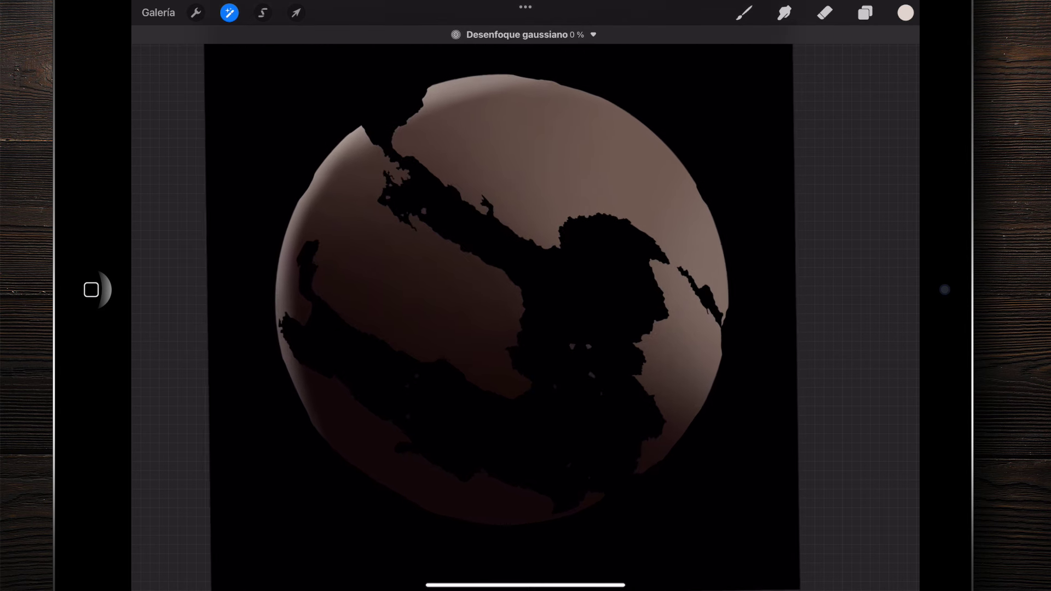
mouse_move(503, 307)
mouse_down()
mouse_move(559, 306)
mouse_move(471, 307)
mouse_move(542, 306)
mouse_up()
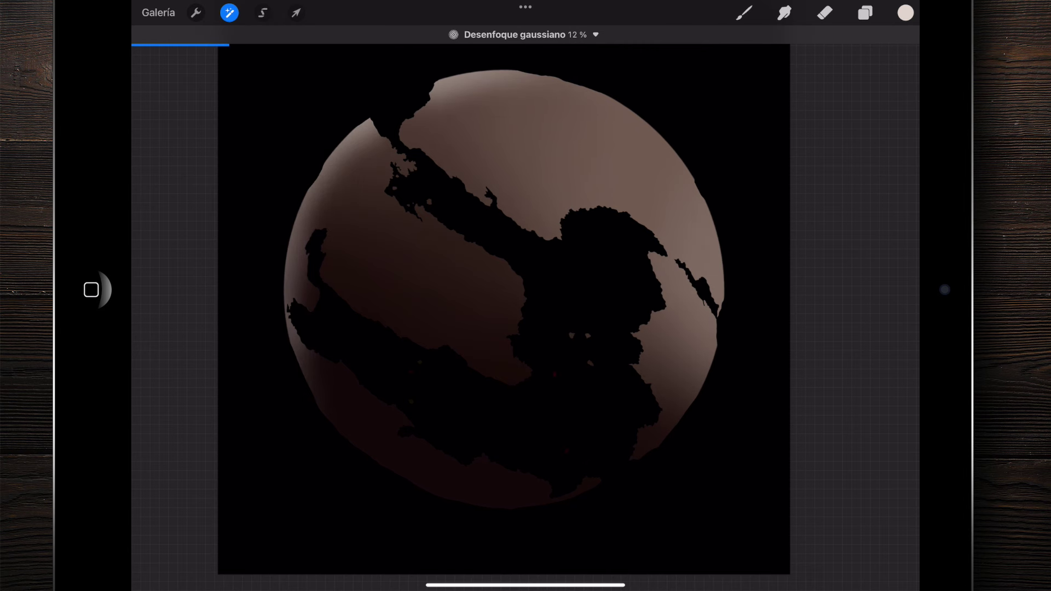
click(743, 13)
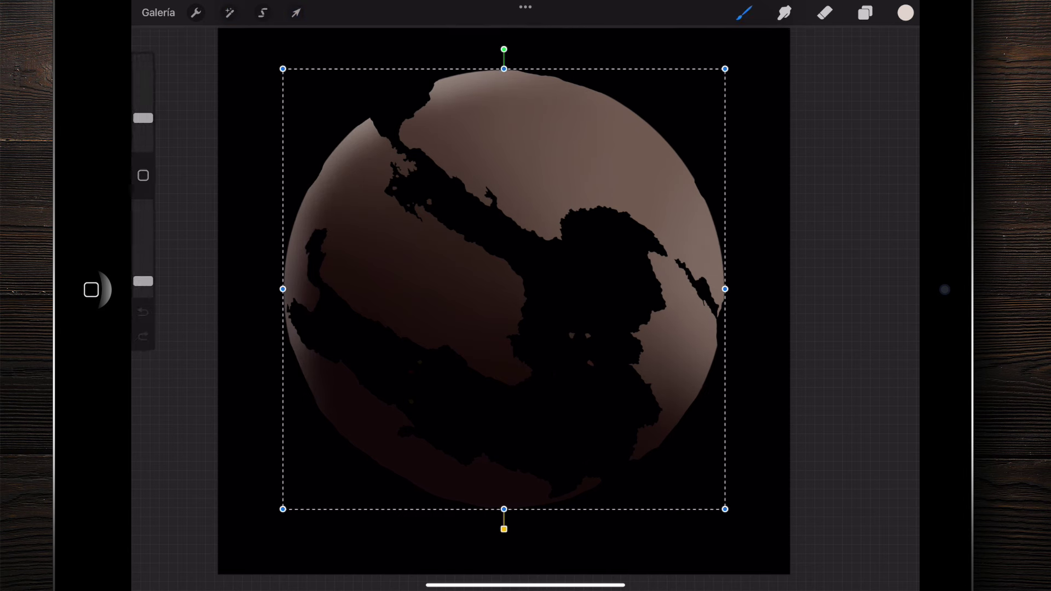
scroll(504, 241, down, 3)
scroll(504, 241, up, 5)
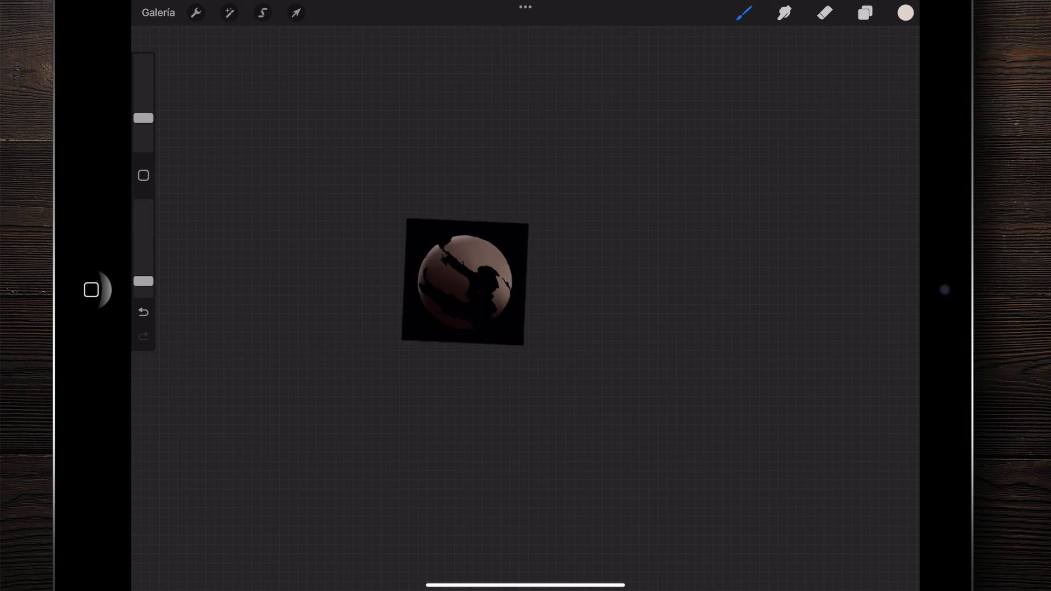
Make the Dibujo line-art layer visible again over the blurred planet
scroll(525, 296, down, 2)
click(864, 13)
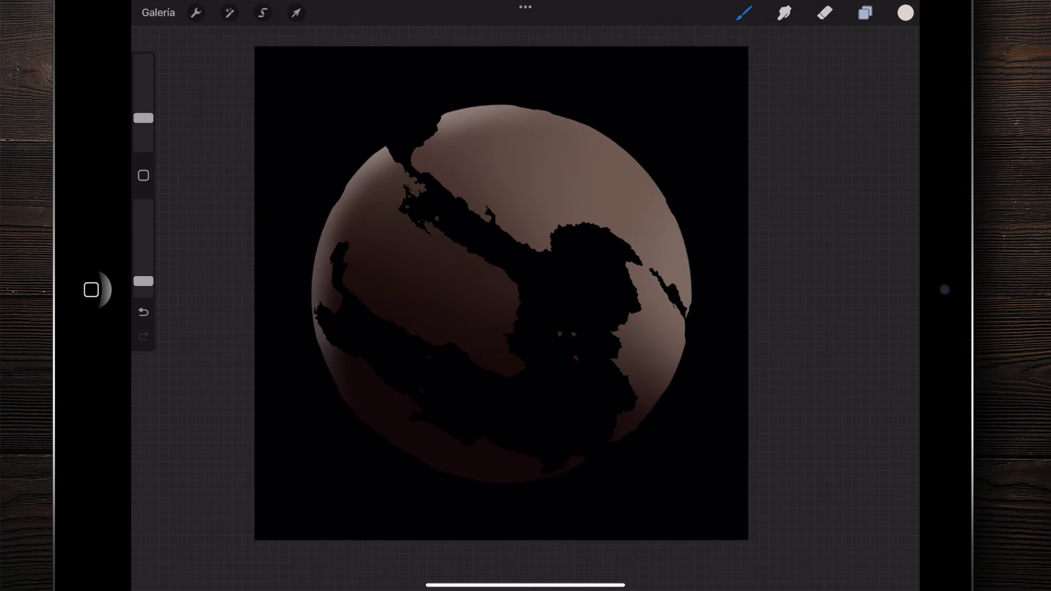
click(892, 93)
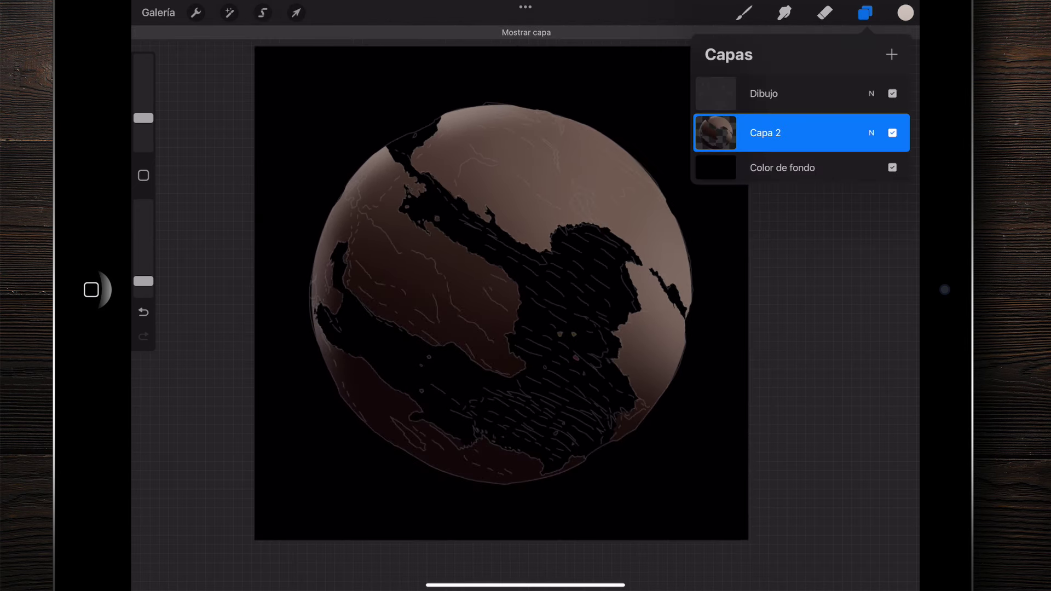
scroll(501, 290, down, 3)
scroll(461, 245, up, 2)
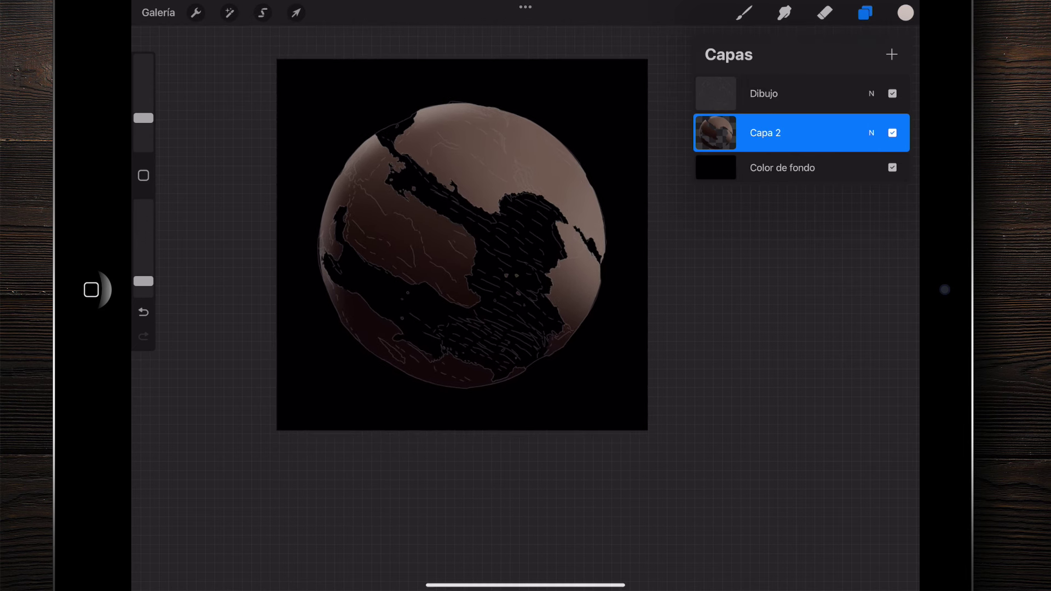
scroll(462, 245, down, 3)
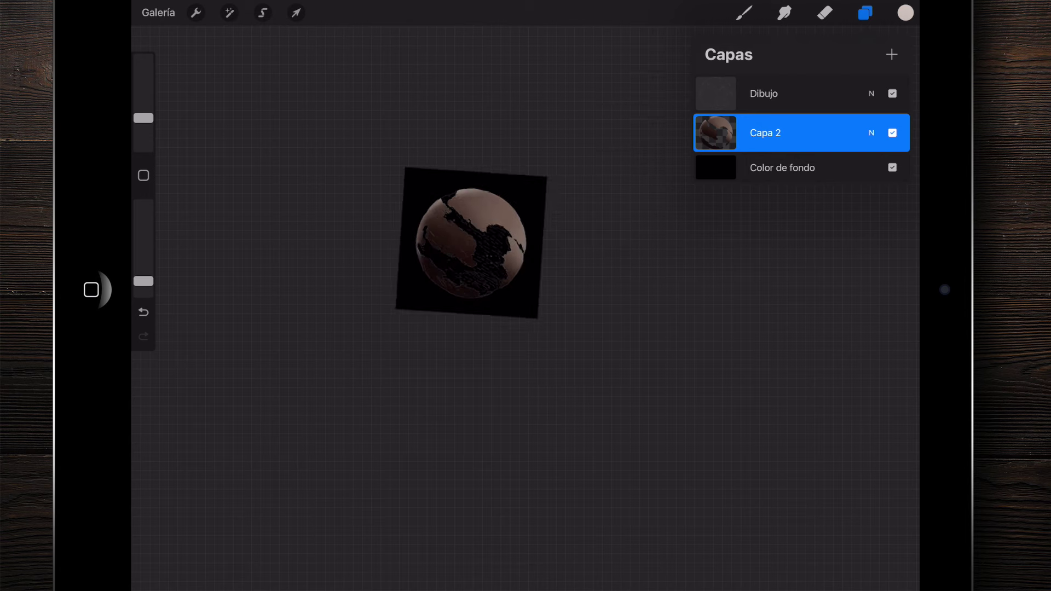
scroll(526, 295, up, 5)
key(b)
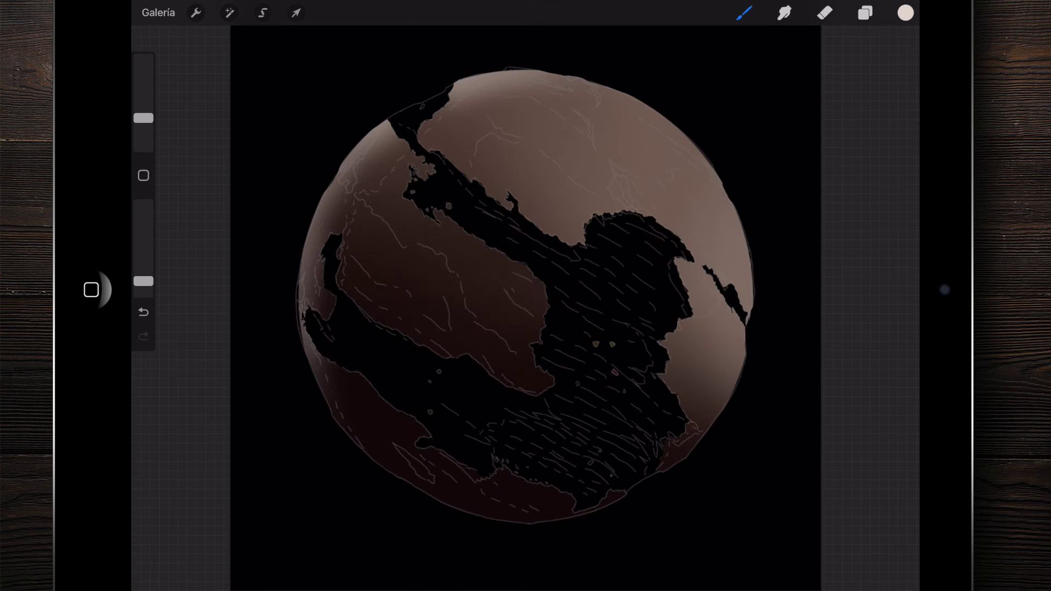
scroll(492, 284, down, 3)
scroll(465, 274, down, 1)
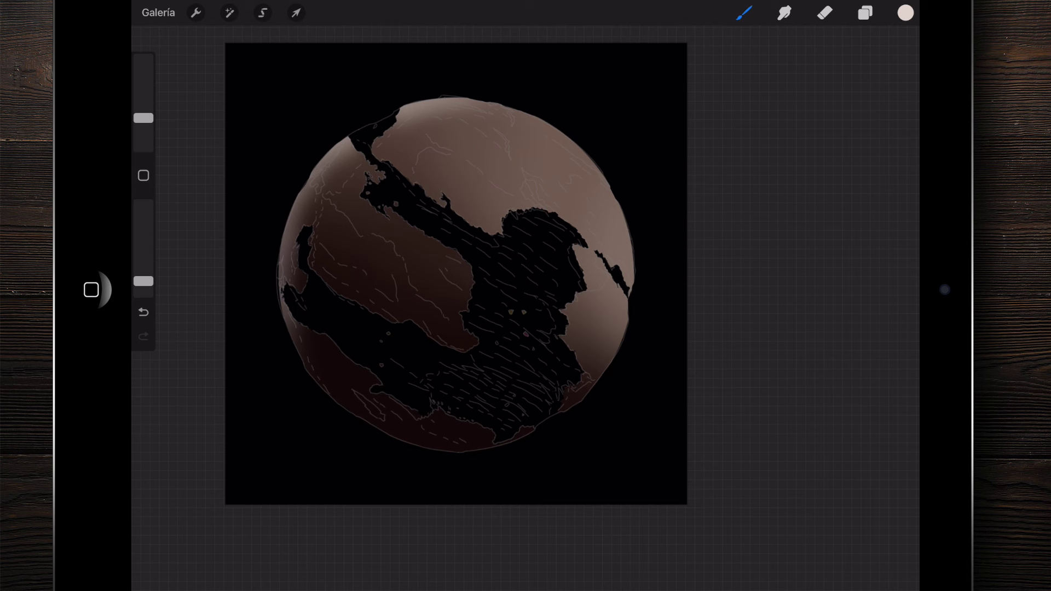
key(l)
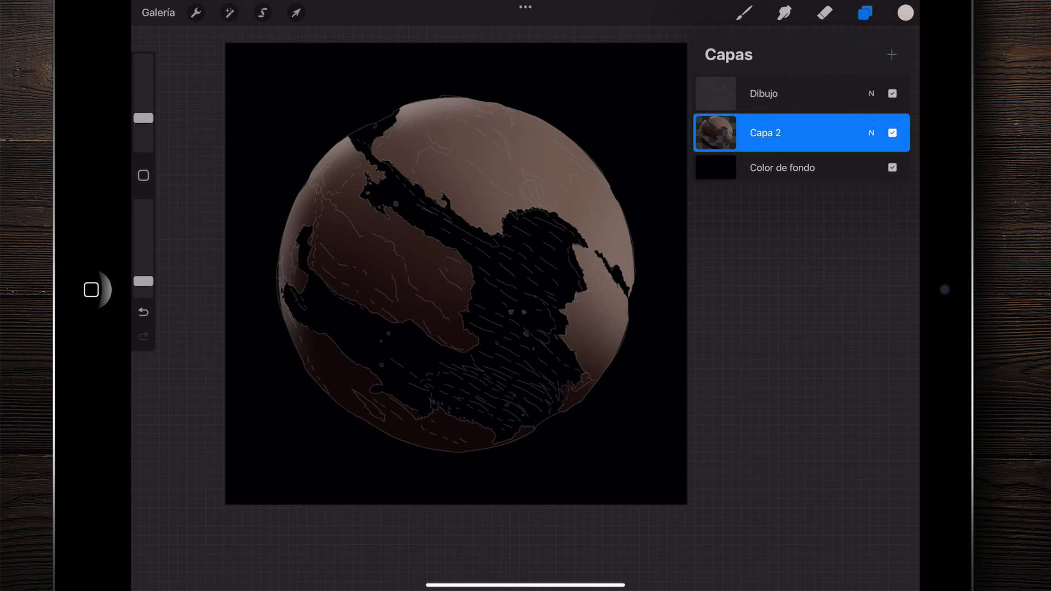
Add a new layer Capa 3 and clip it to the planet layer below
click(891, 55)
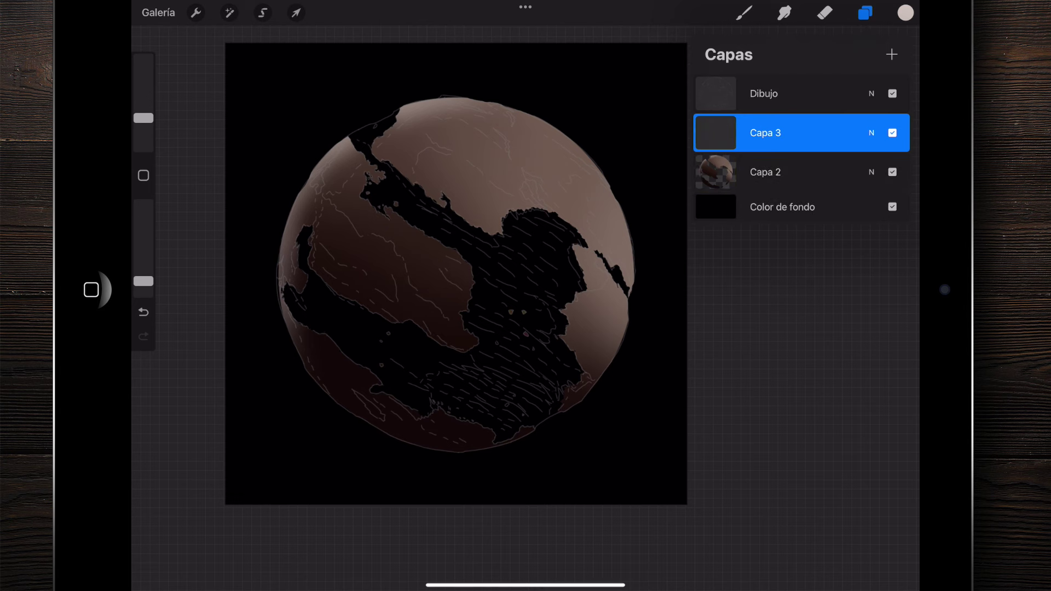
click(716, 133)
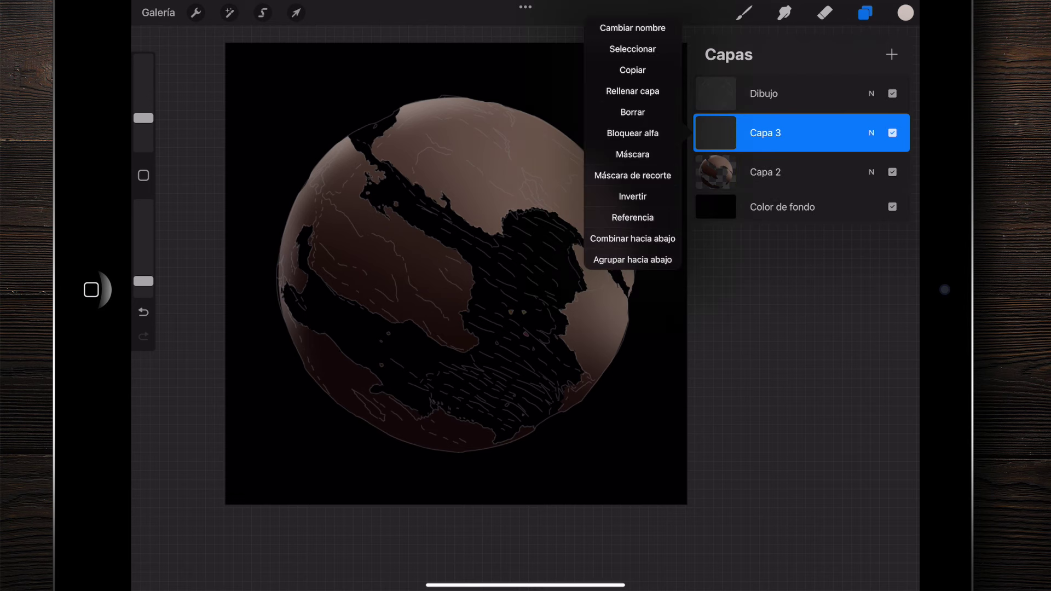
click(632, 175)
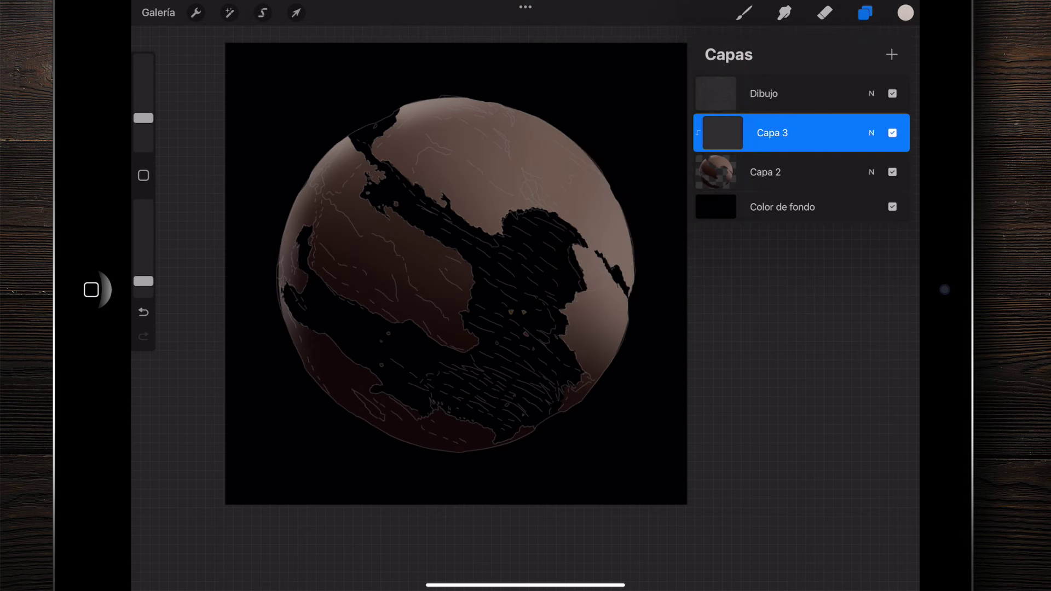
Mix greyer and darker brown shades and save both into the palette
click(744, 12)
click(905, 12)
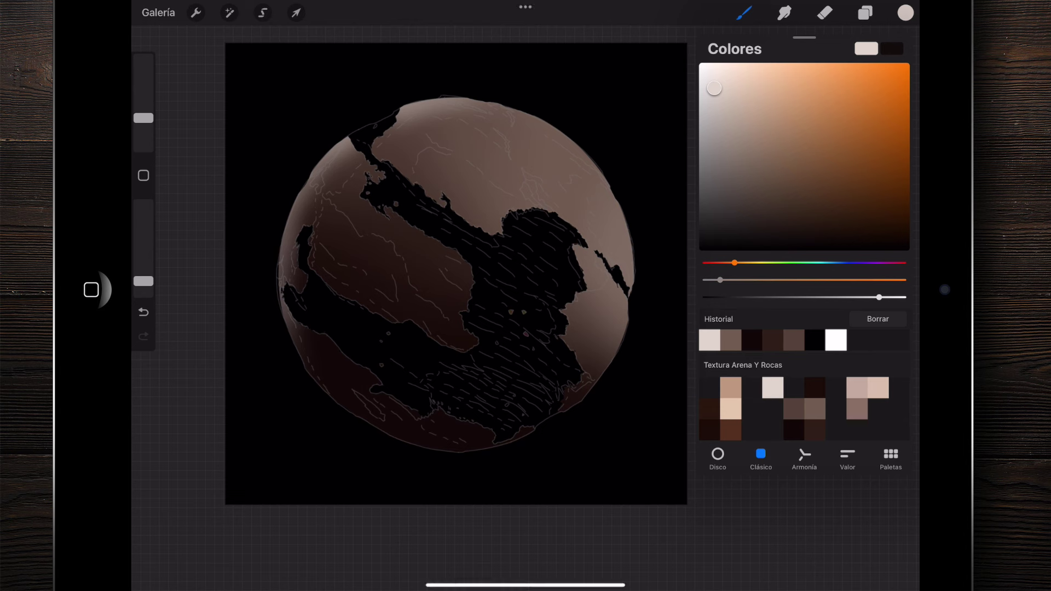
click(793, 408)
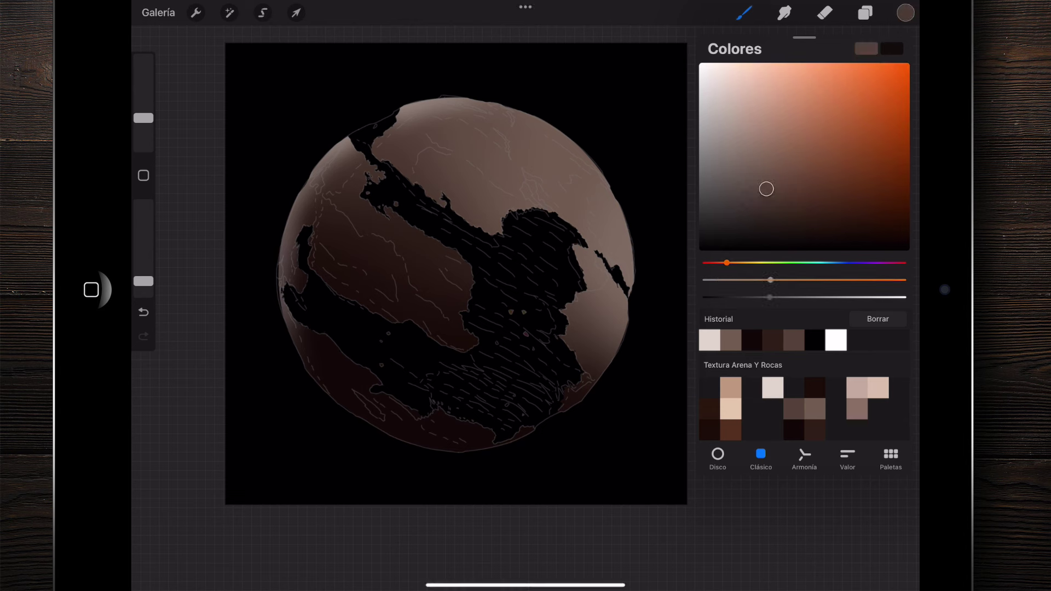
drag(767, 189, 729, 203)
click(899, 429)
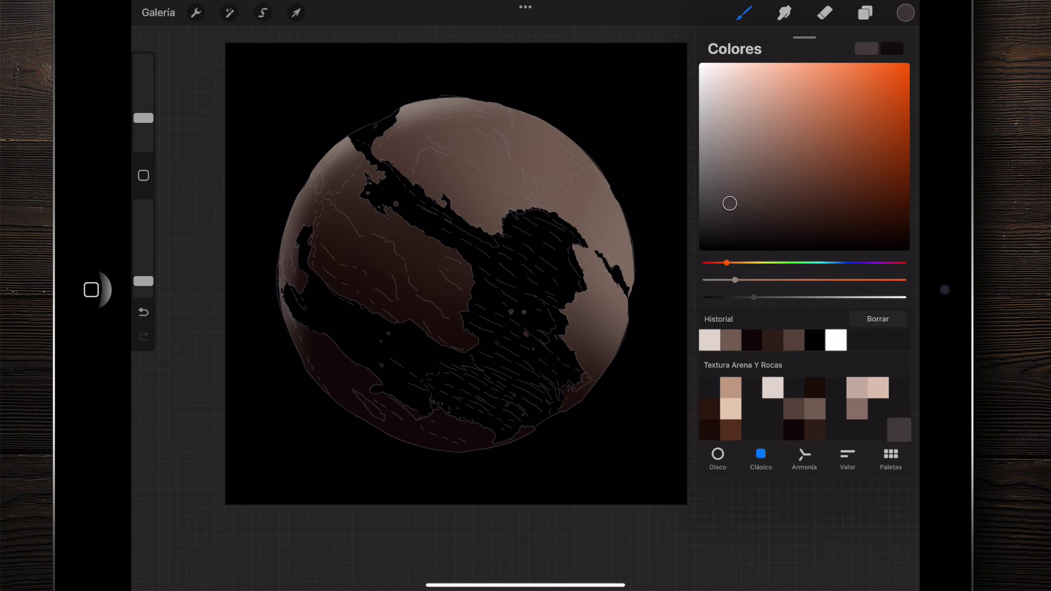
mouse_move(730, 203)
mouse_down()
mouse_move(726, 225)
mouse_move(772, 223)
mouse_move(775, 233)
mouse_up()
click(857, 430)
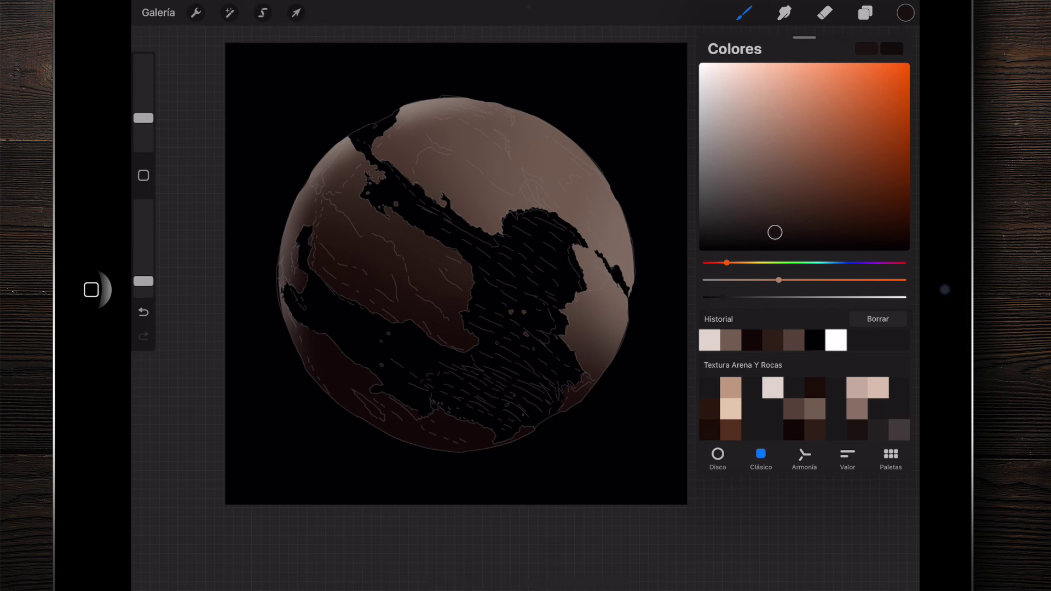
Restore the previous very dark brown as the active colour
click(866, 48)
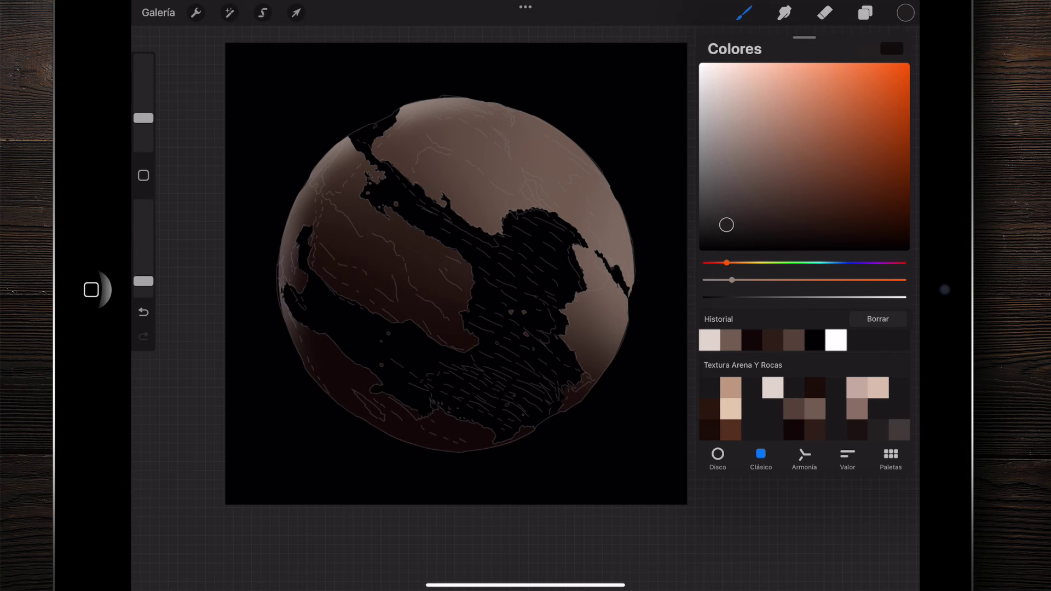
click(905, 12)
click(743, 12)
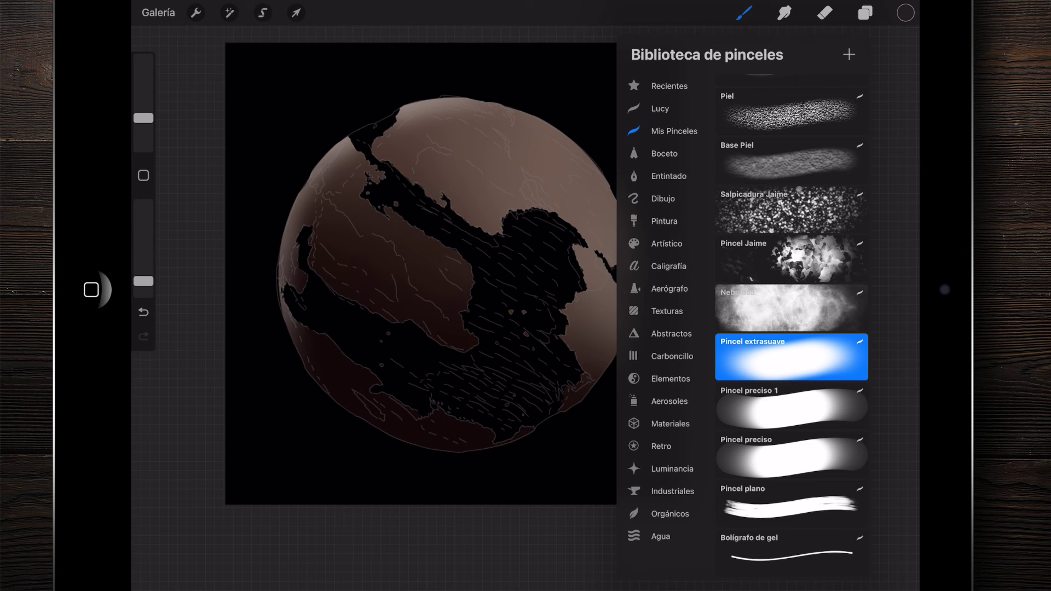
Select the Piel de zombi material brush at 35% size with lowered opacity
click(667, 311)
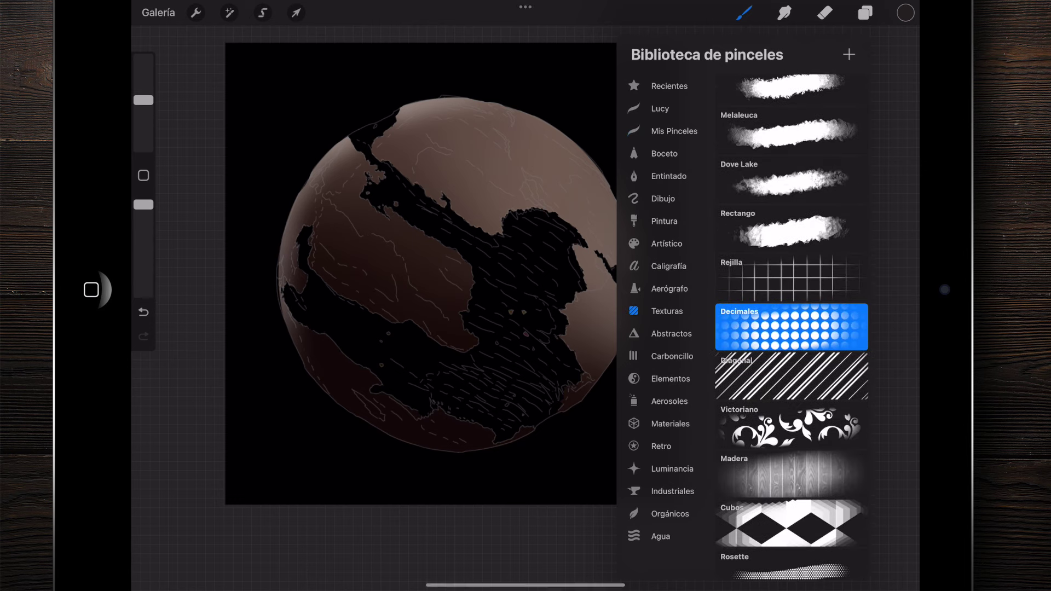
click(670, 379)
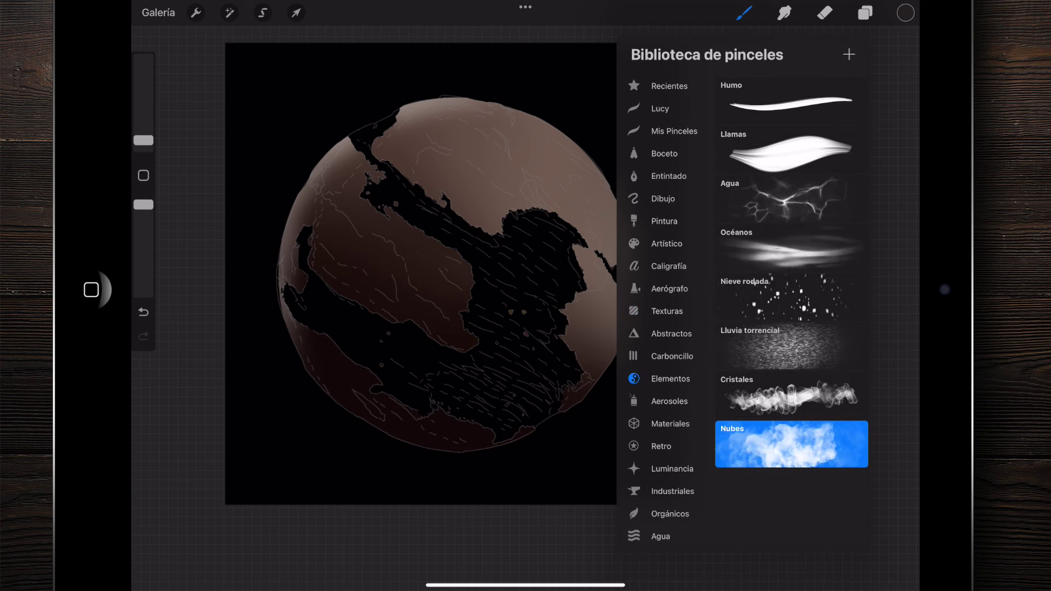
click(670, 424)
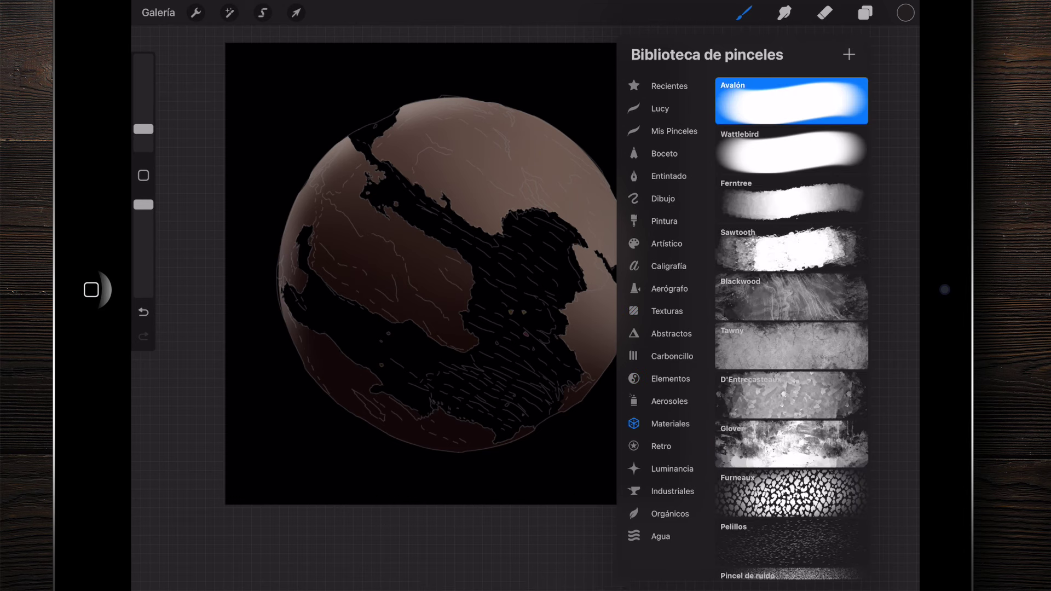
scroll(791, 327, down, 5)
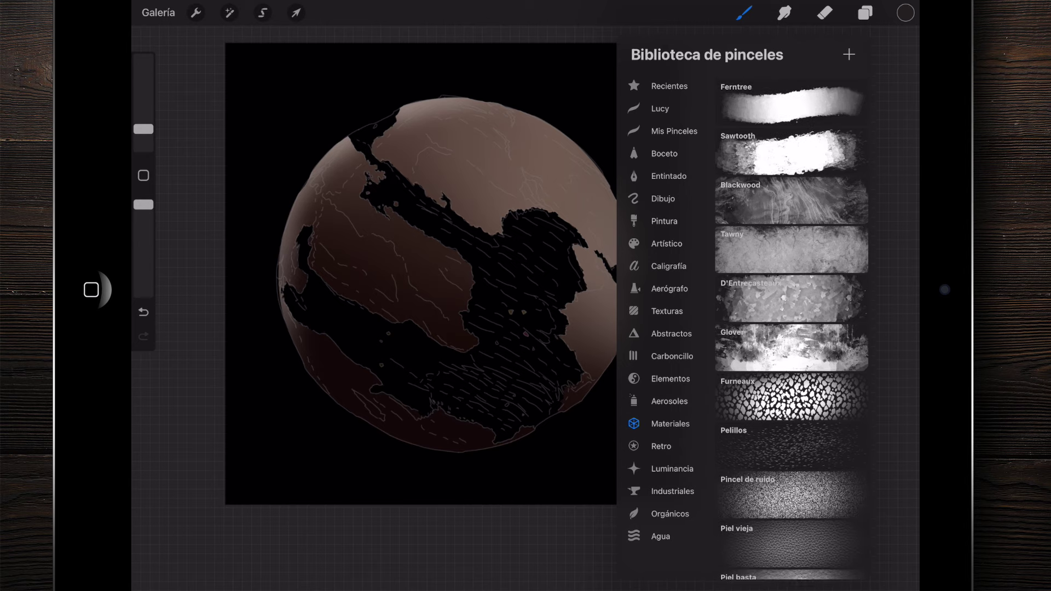
scroll(791, 327, down, 2)
scroll(792, 326, down, 1)
scroll(791, 327, down, 1)
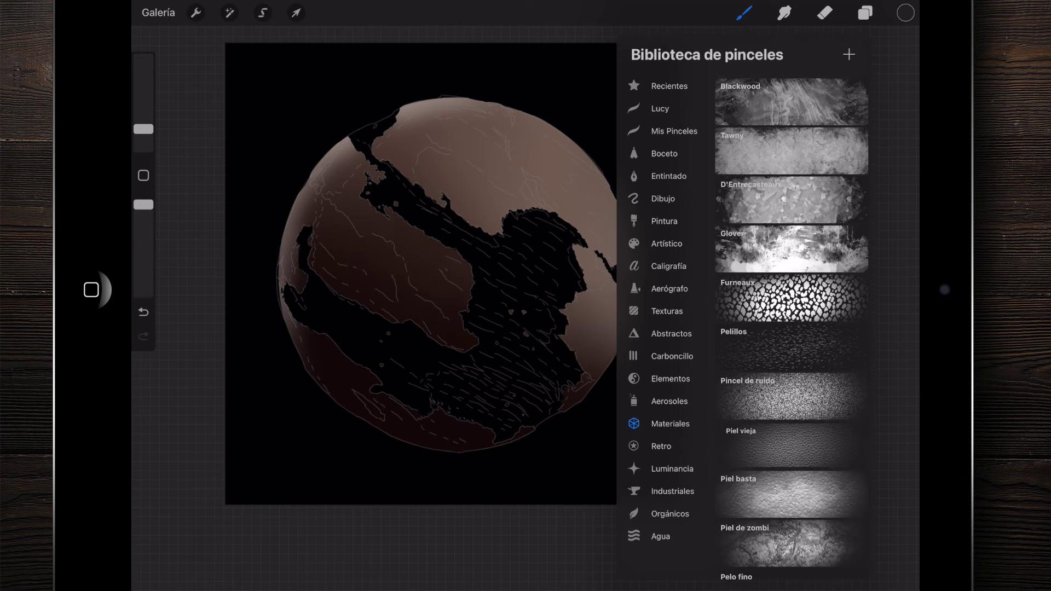
scroll(792, 326, down, 2)
scroll(791, 327, up, 1)
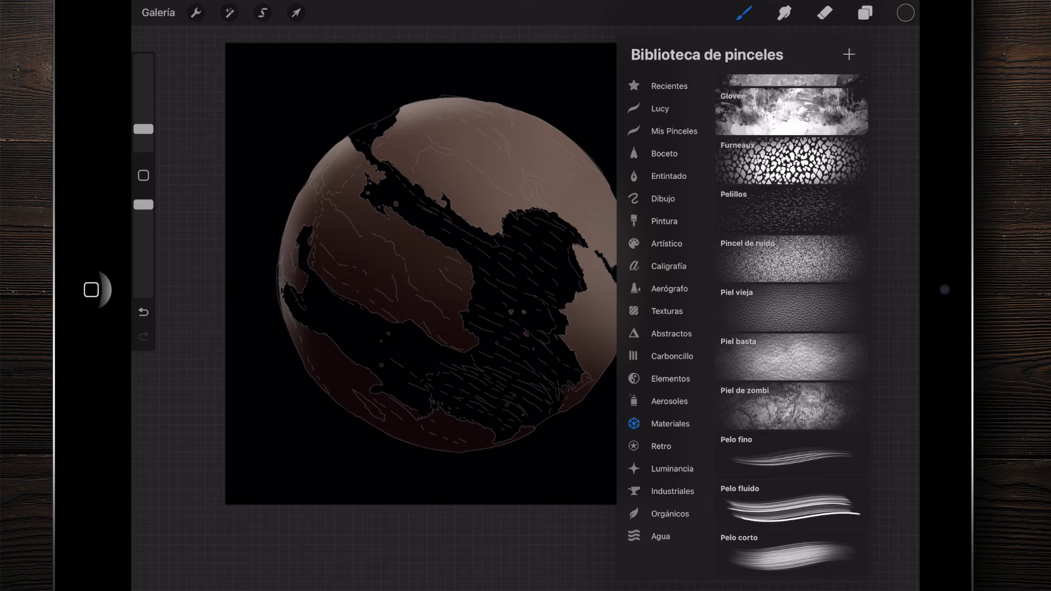
click(791, 405)
drag(144, 129, 143, 93)
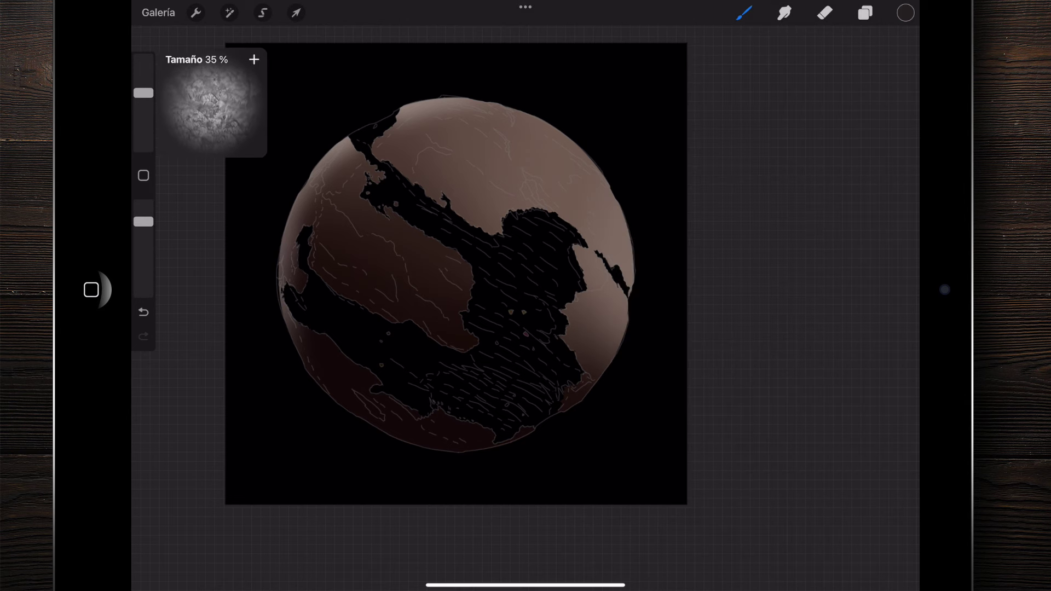
drag(143, 222, 144, 250)
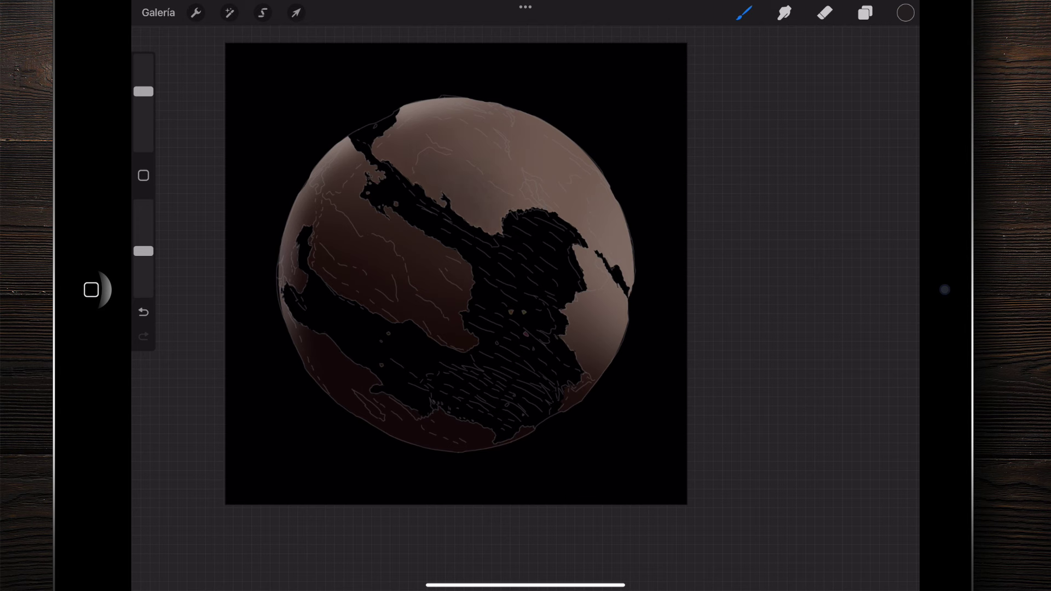
Dab faint dark texture over the upper and right parts of the planet
drag(471, 156, 504, 175)
drag(433, 257, 463, 277)
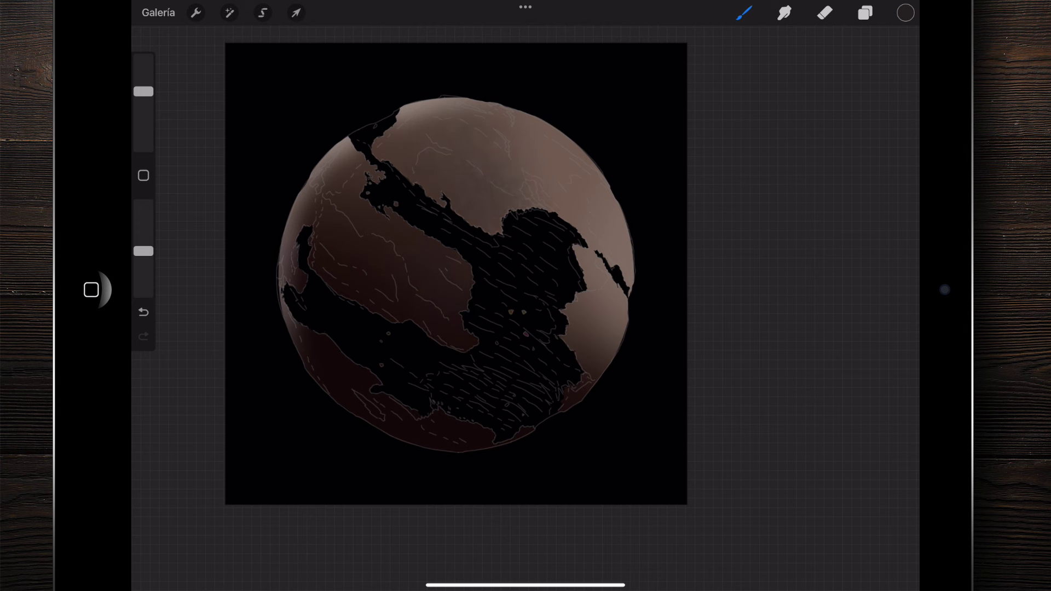
click(594, 365)
click(581, 198)
click(440, 140)
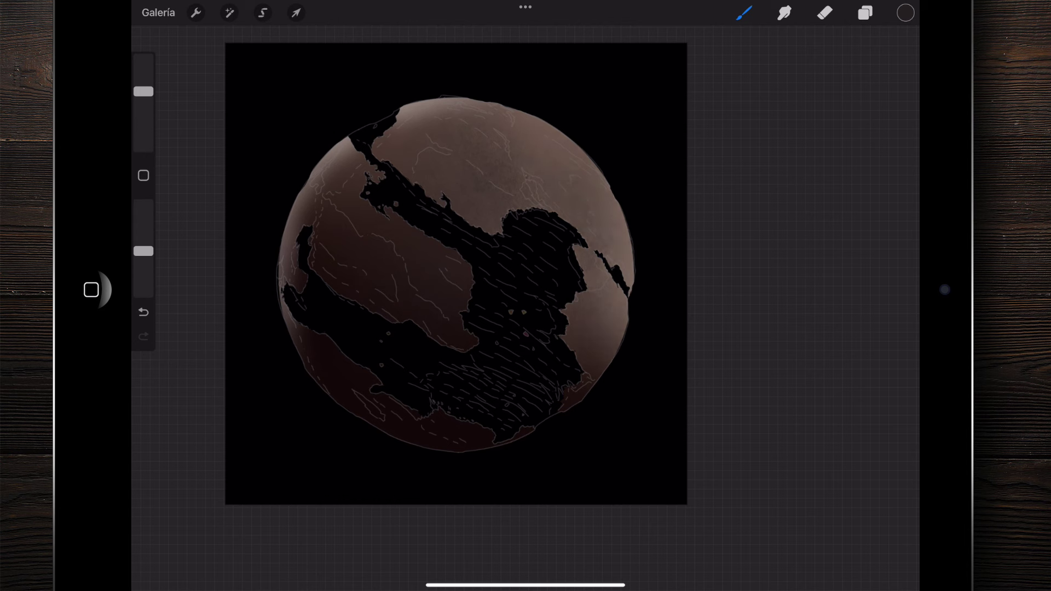
click(329, 229)
click(415, 349)
click(906, 13)
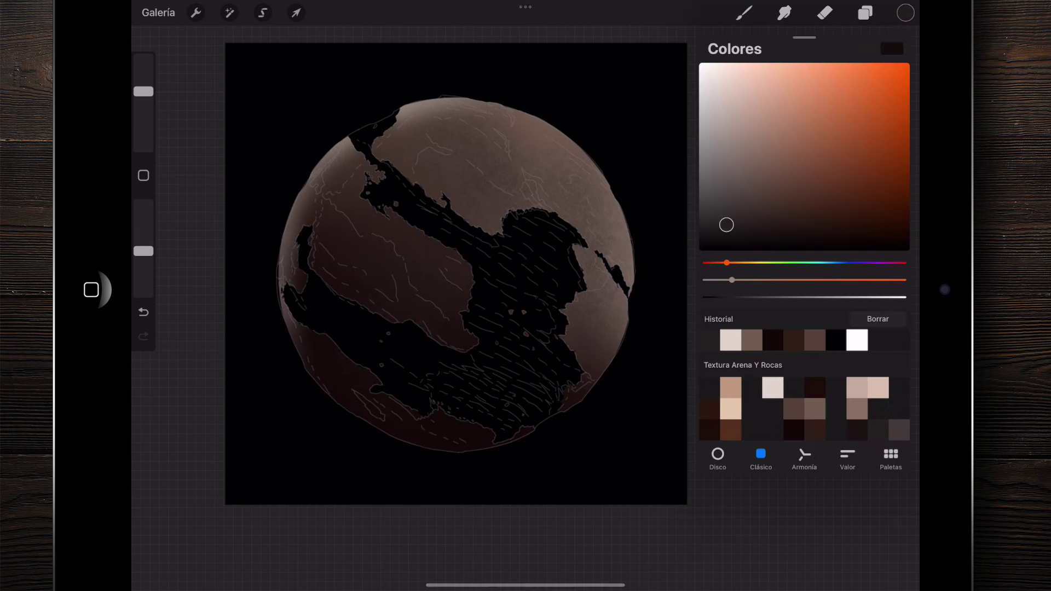
Sample a light brown from the planet's top and enlarge the brush
click(899, 429)
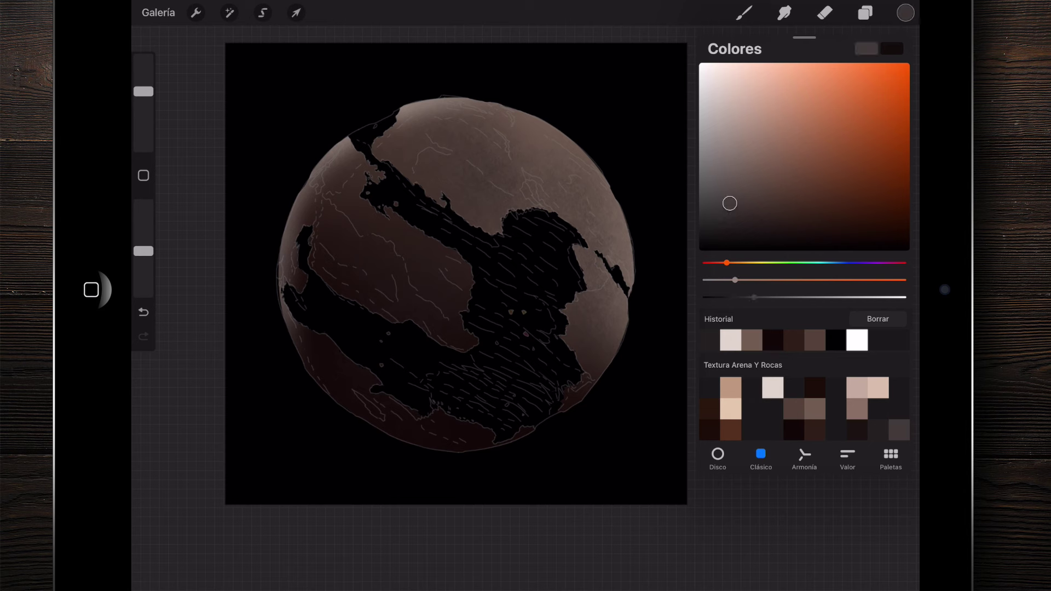
click(905, 13)
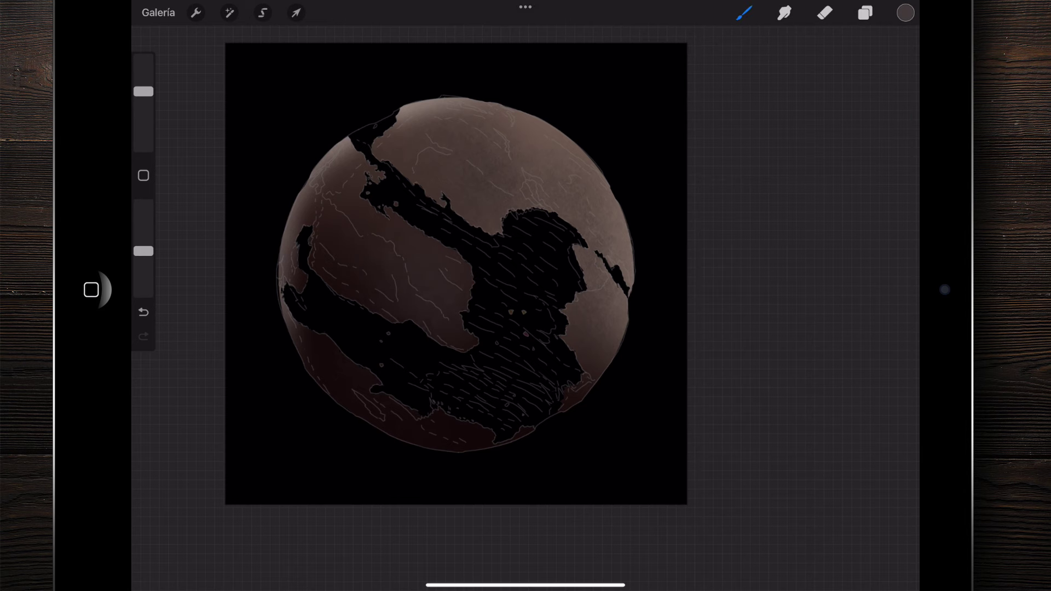
click(407, 422)
click(446, 85)
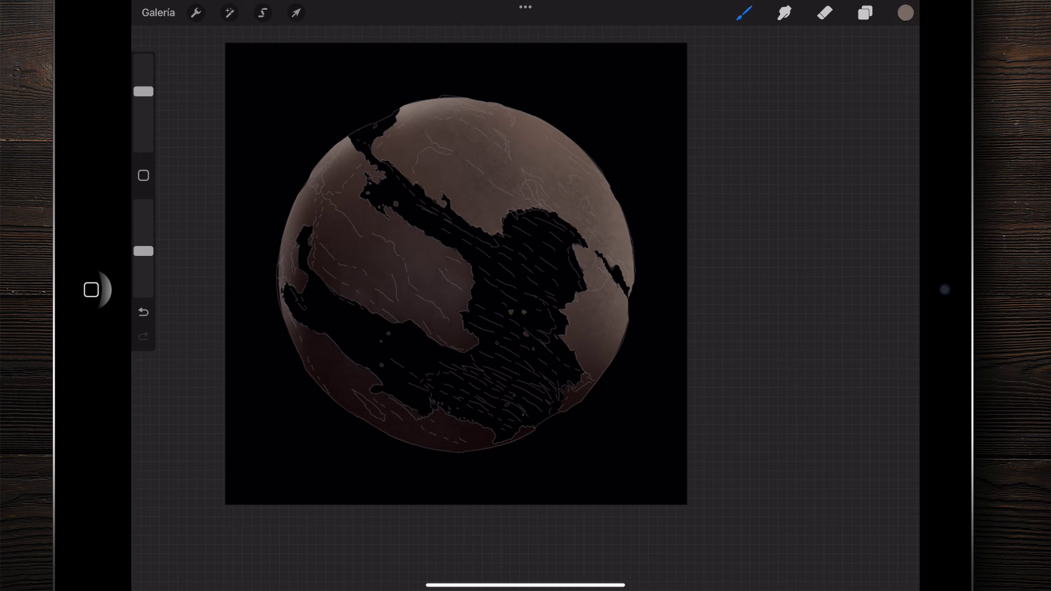
drag(143, 91, 143, 79)
scroll(350, 230, up, 3)
scroll(351, 230, up, 3)
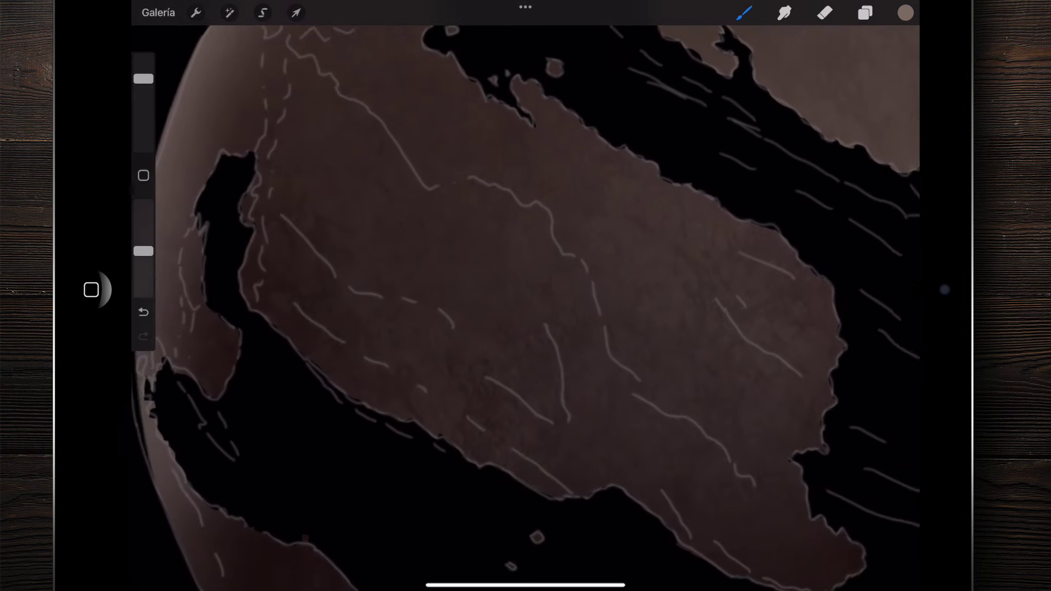
scroll(465, 274, down, 3)
scroll(465, 274, down, 2)
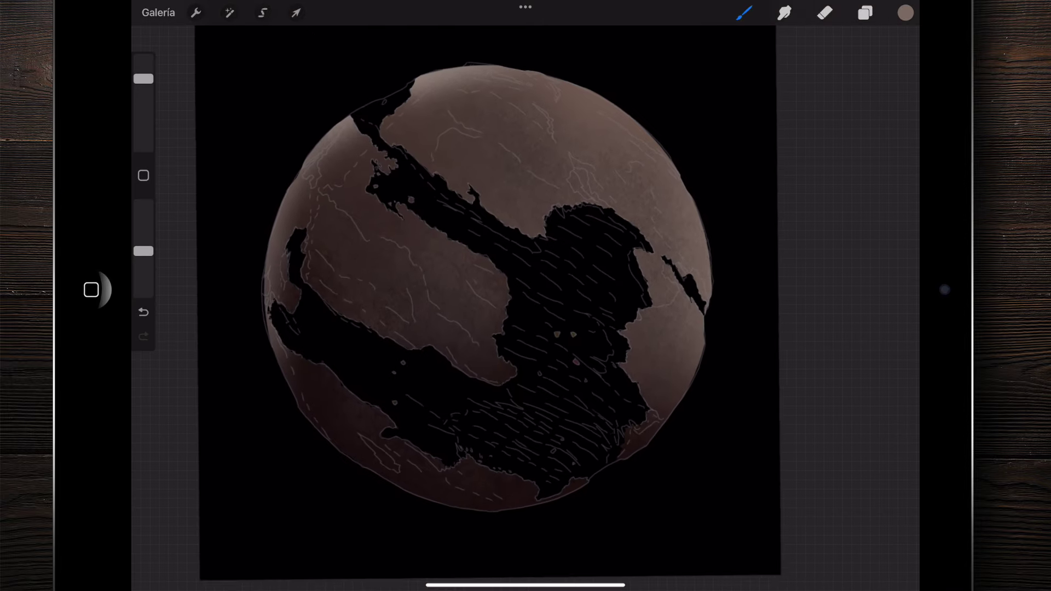
Switch to a much darker brown and raise brush opacity and size slightly
click(905, 12)
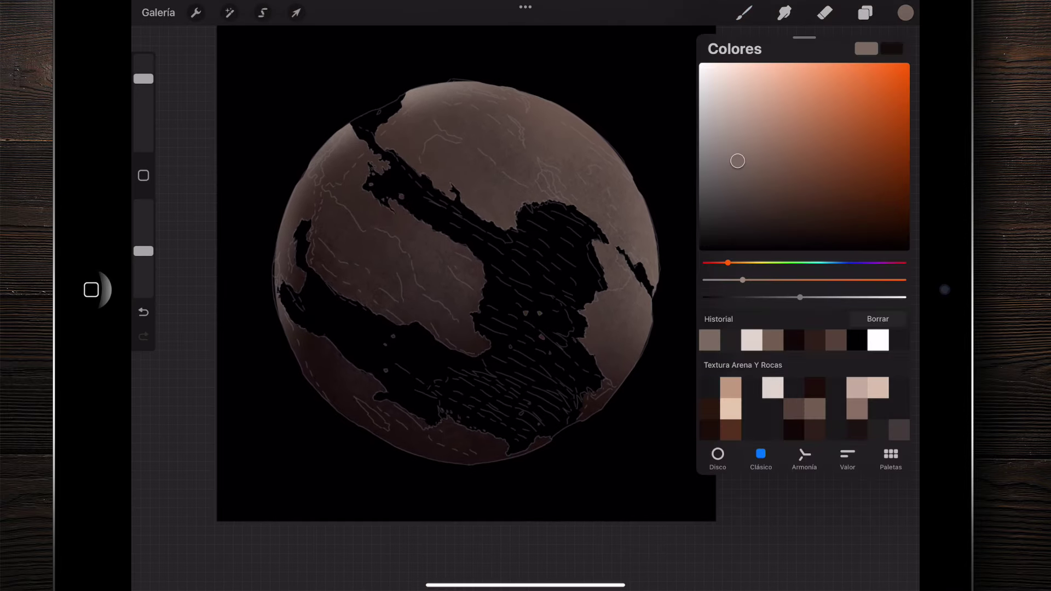
drag(738, 161, 774, 232)
click(744, 13)
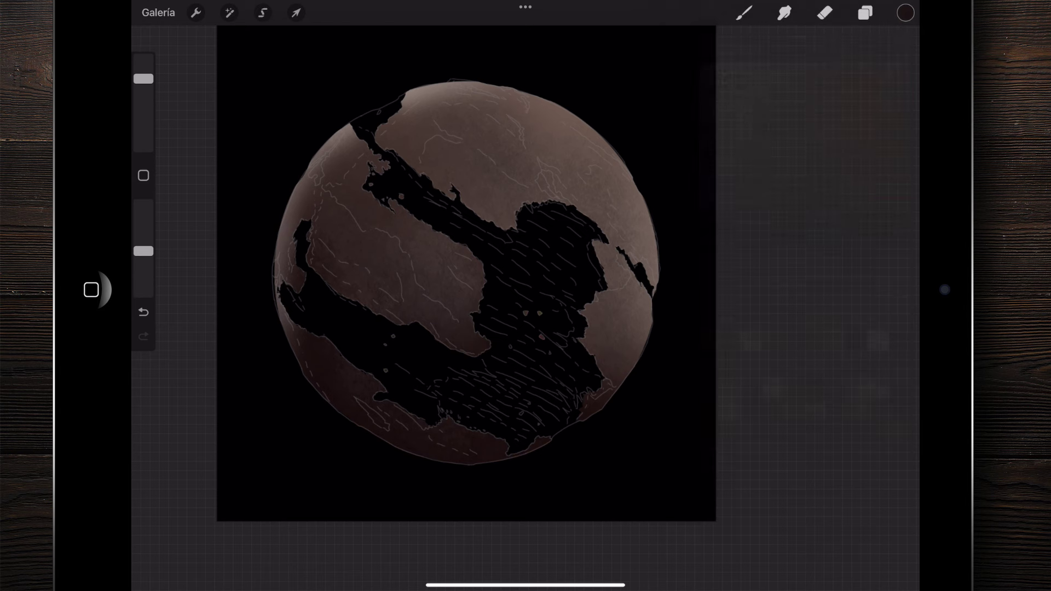
drag(143, 250, 143, 229)
drag(144, 78, 143, 75)
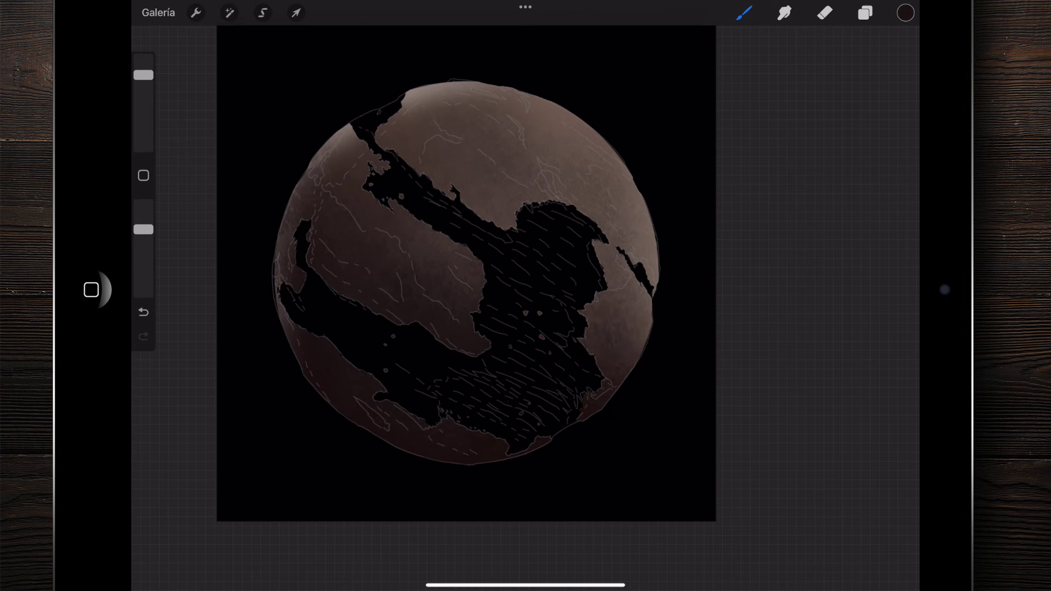
Dab a darker mottled patch on the upper planet, then sample black from the background
click(494, 204)
scroll(465, 273, up, 3)
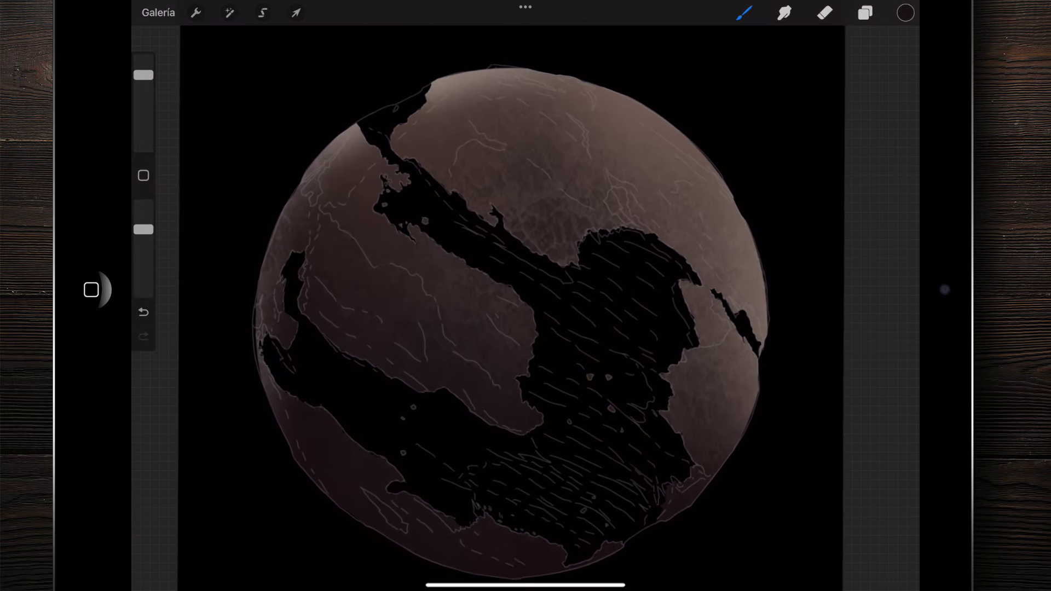
scroll(514, 307, down, 2)
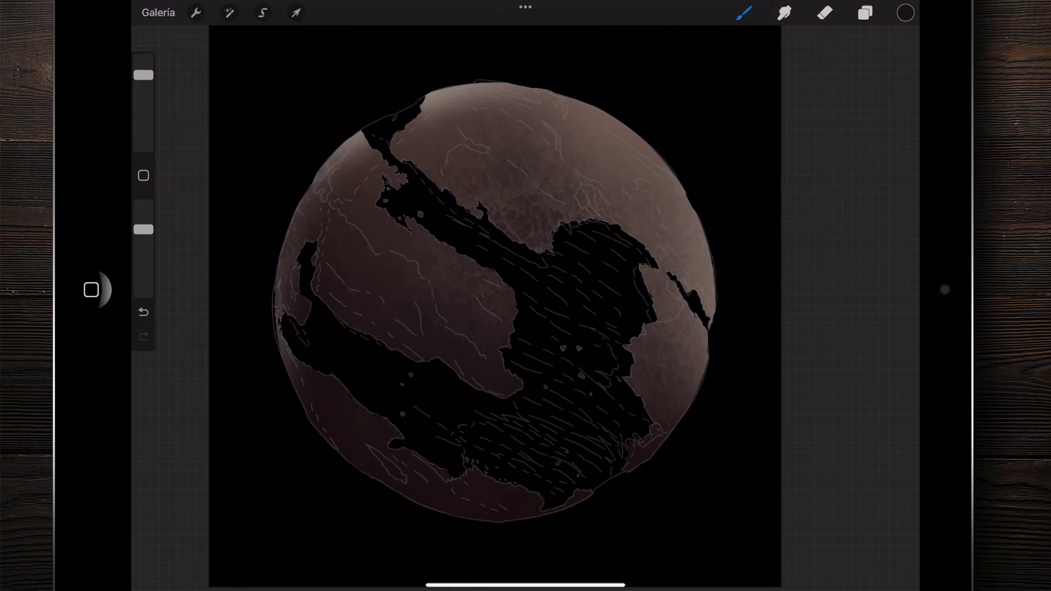
scroll(476, 295, down, 2)
click(418, 368)
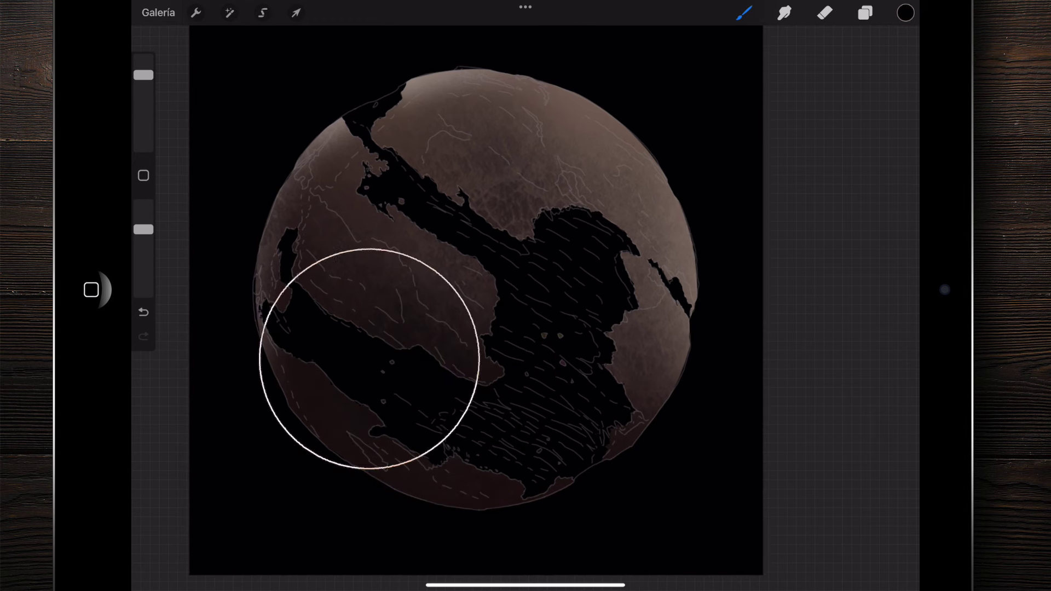
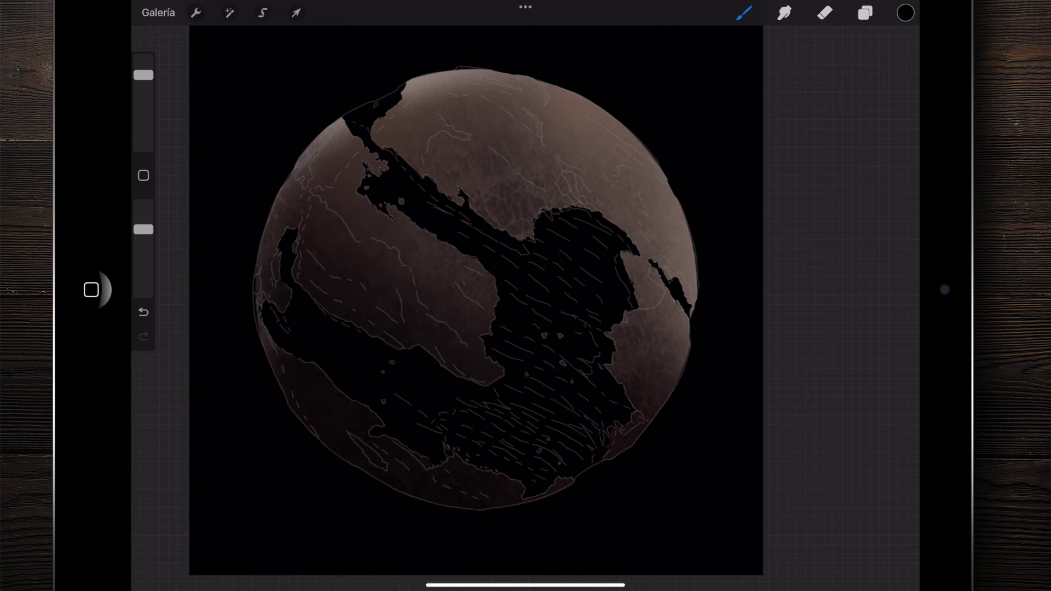
Add a new layer, Capa 4, and make it a clipping mask over Capa 3
scroll(476, 301, down, 5)
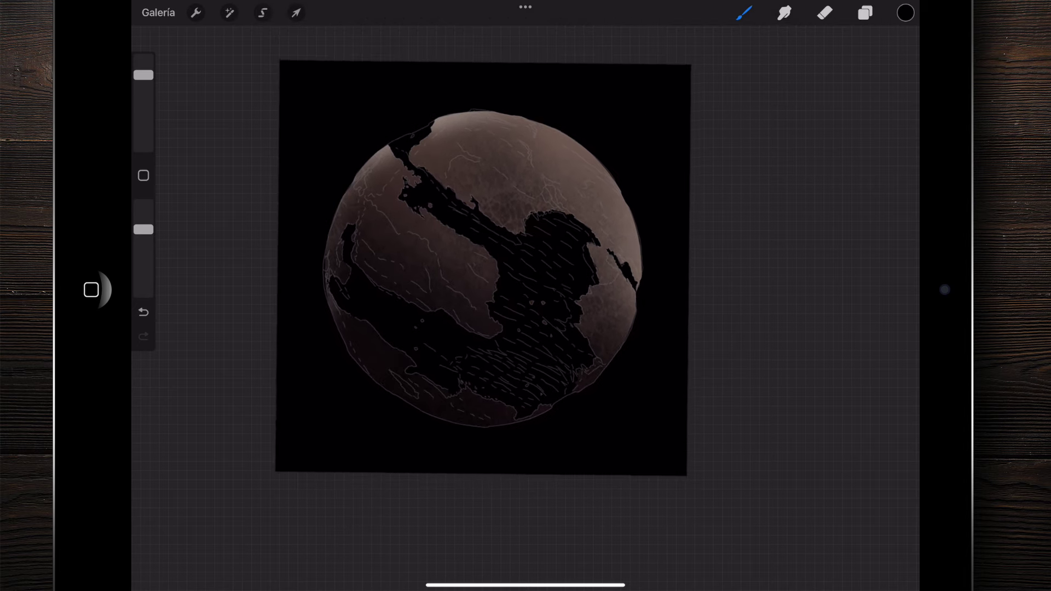
scroll(476, 285, up, 2)
scroll(476, 285, up, 3)
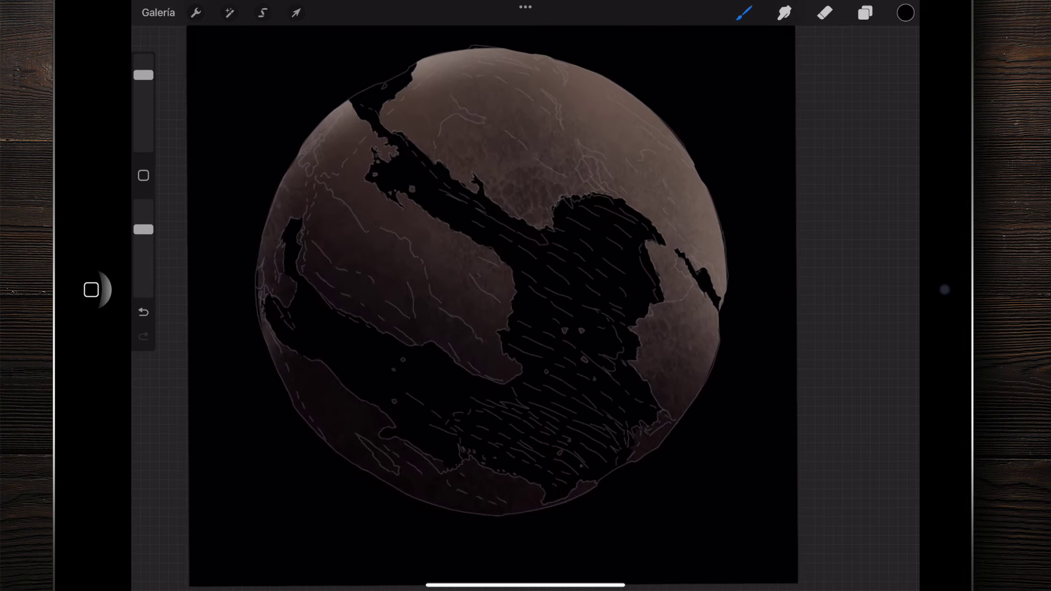
click(865, 13)
click(891, 54)
click(716, 133)
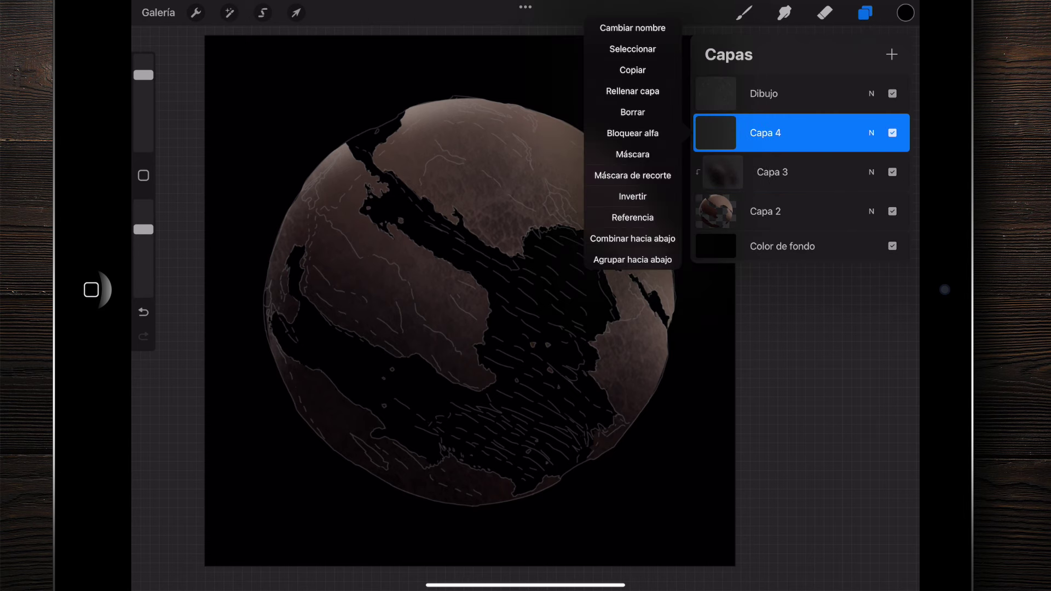
click(632, 175)
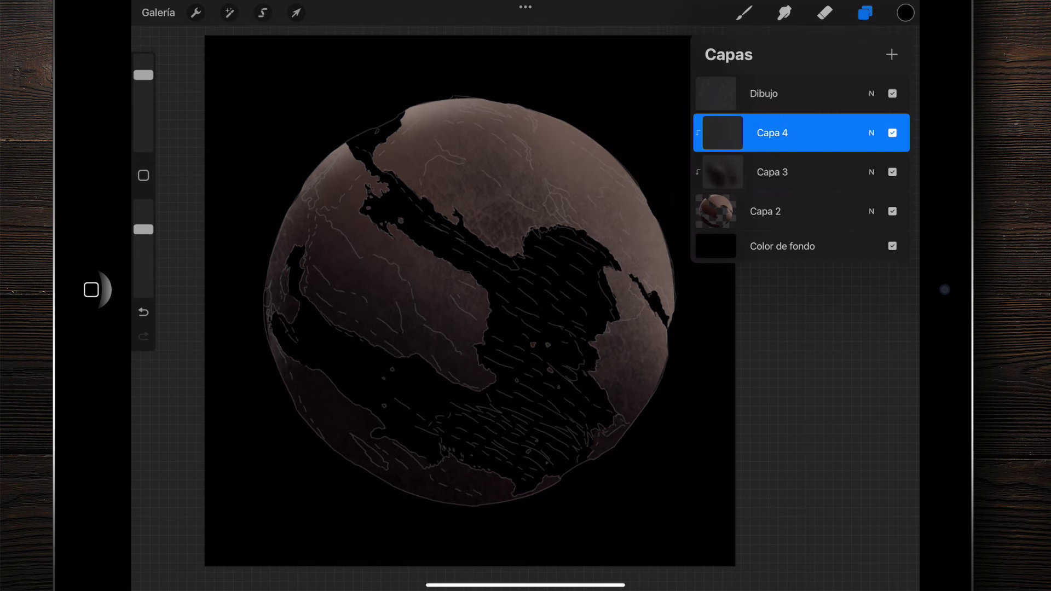
click(744, 13)
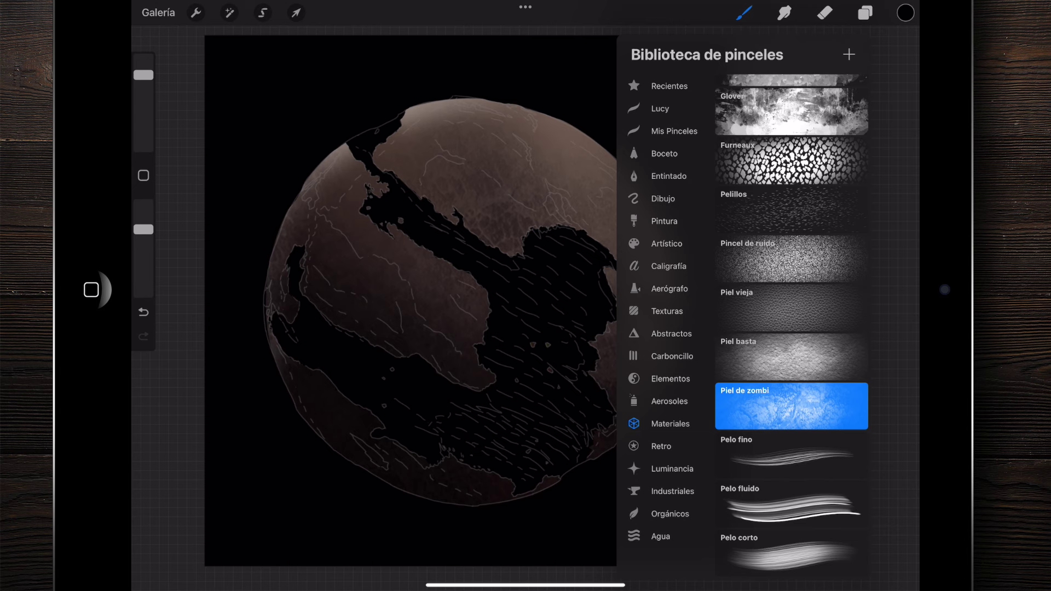
Choose the Industriales Árbol retorcido brush, adjust its size, and dab texture on the upper globe
click(672, 491)
click(791, 198)
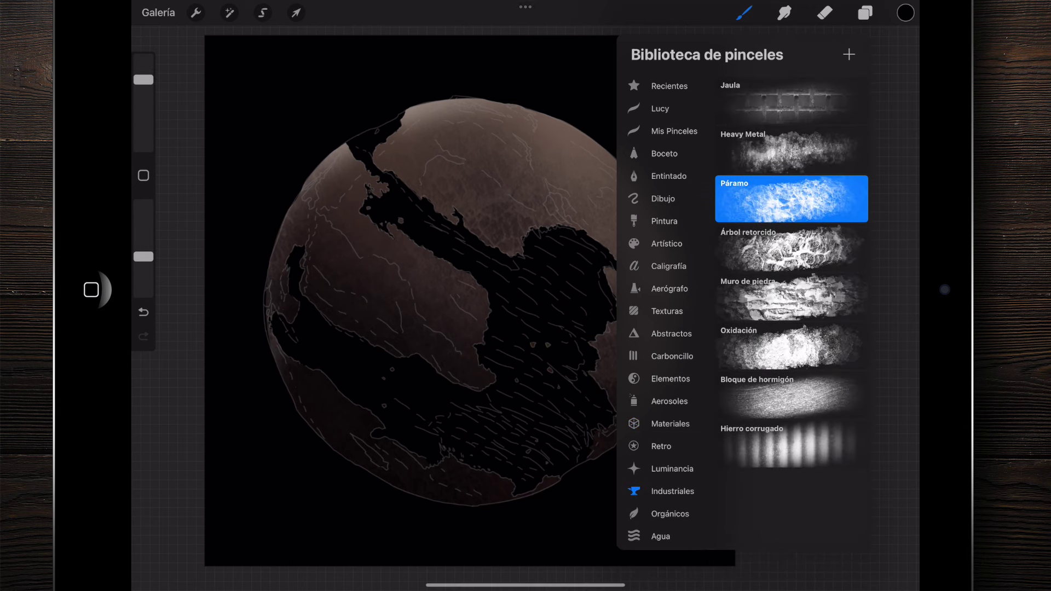
click(791, 248)
drag(144, 92, 144, 99)
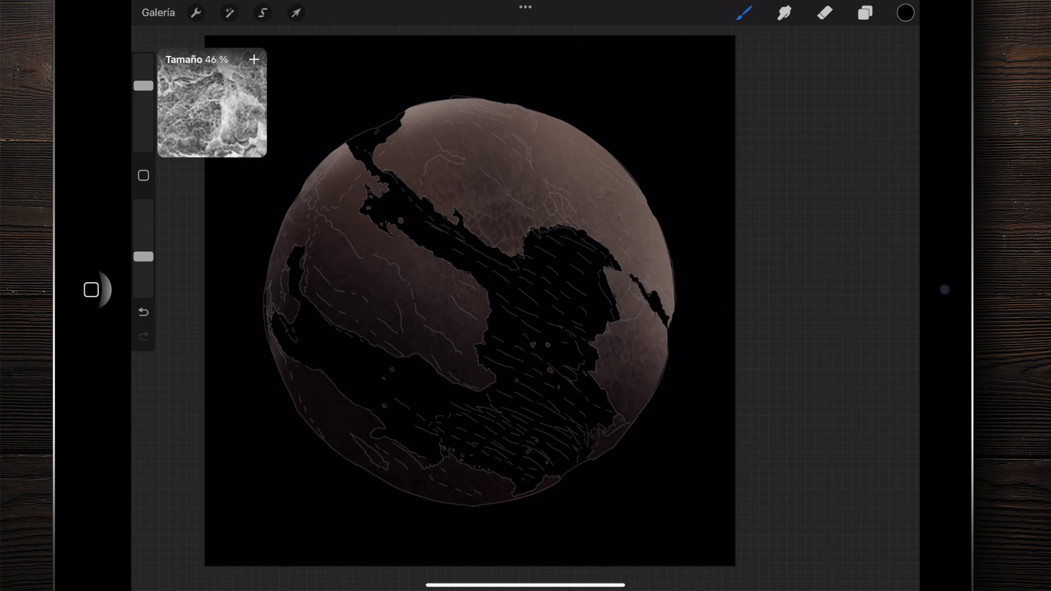
drag(143, 99, 143, 92)
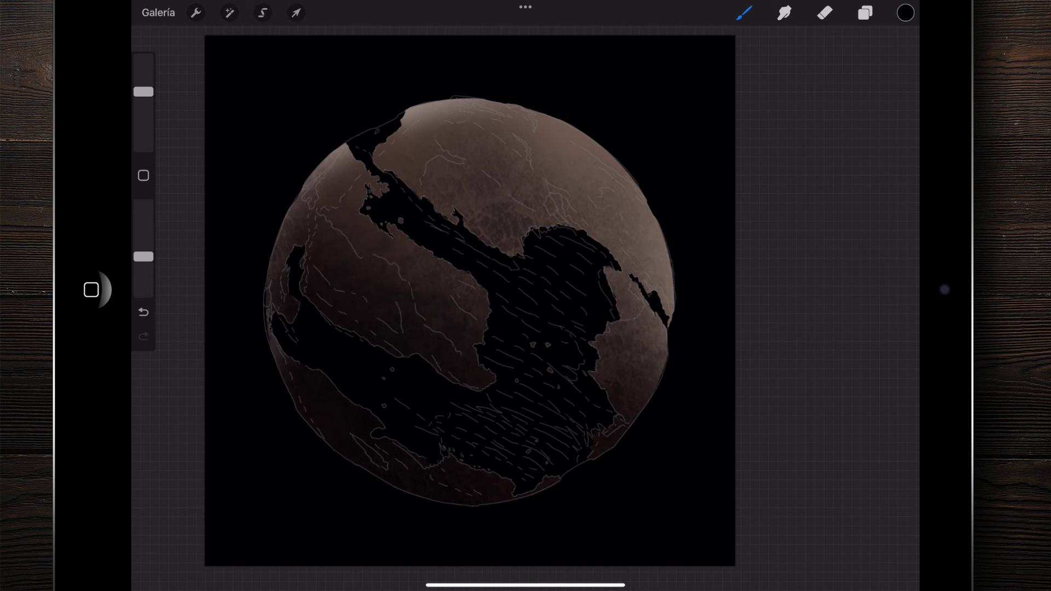
drag(551, 153, 554, 168)
Pick a dark brown colour, raise brush opacity to 49%, and undo then redo the stroke
click(905, 12)
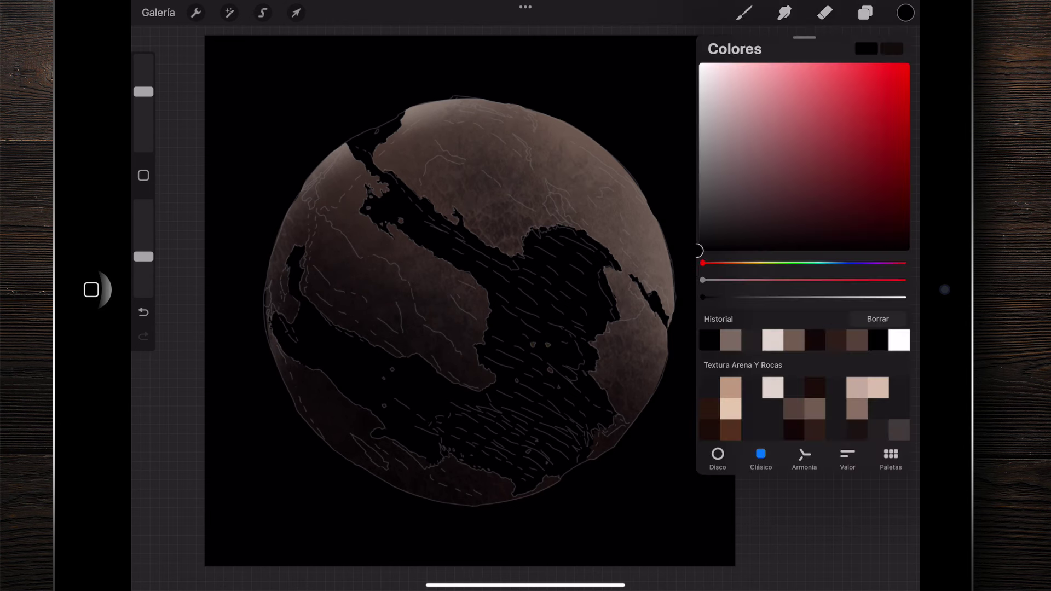
click(898, 430)
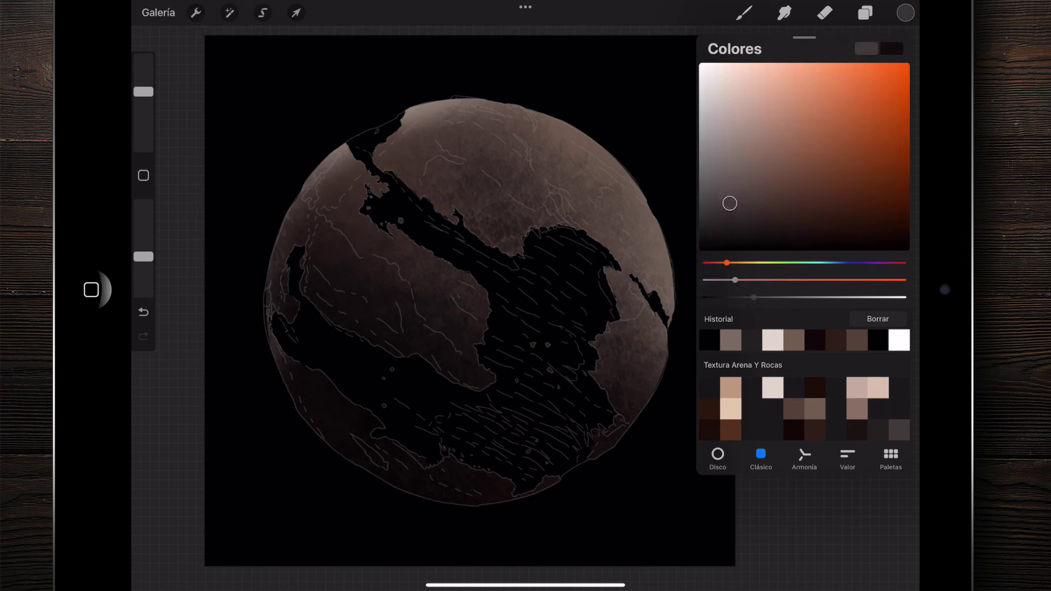
drag(143, 257, 143, 235)
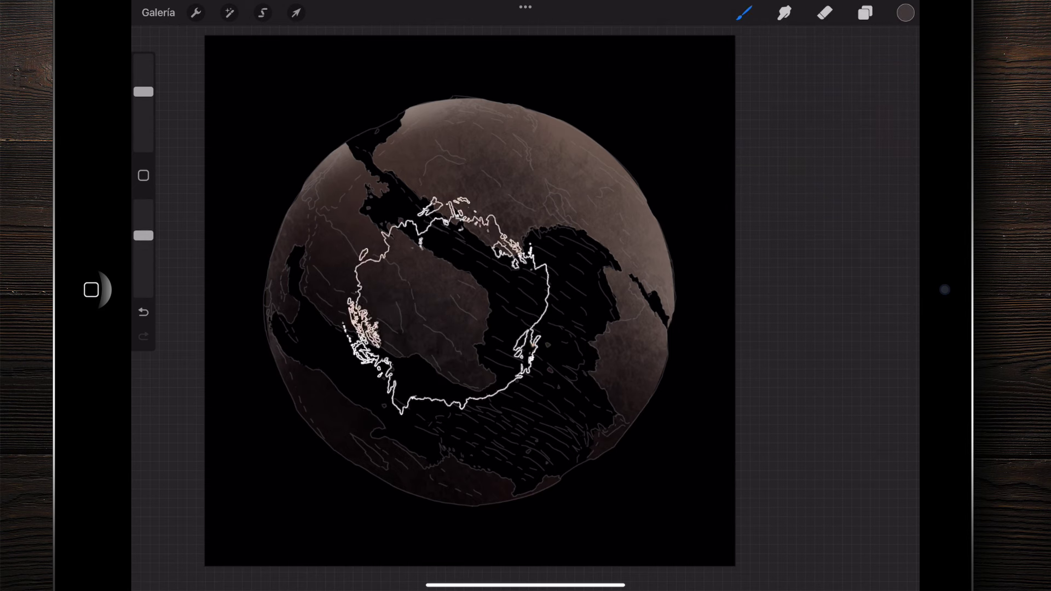
key(ctrl+z)
key(ctrl+shift+z)
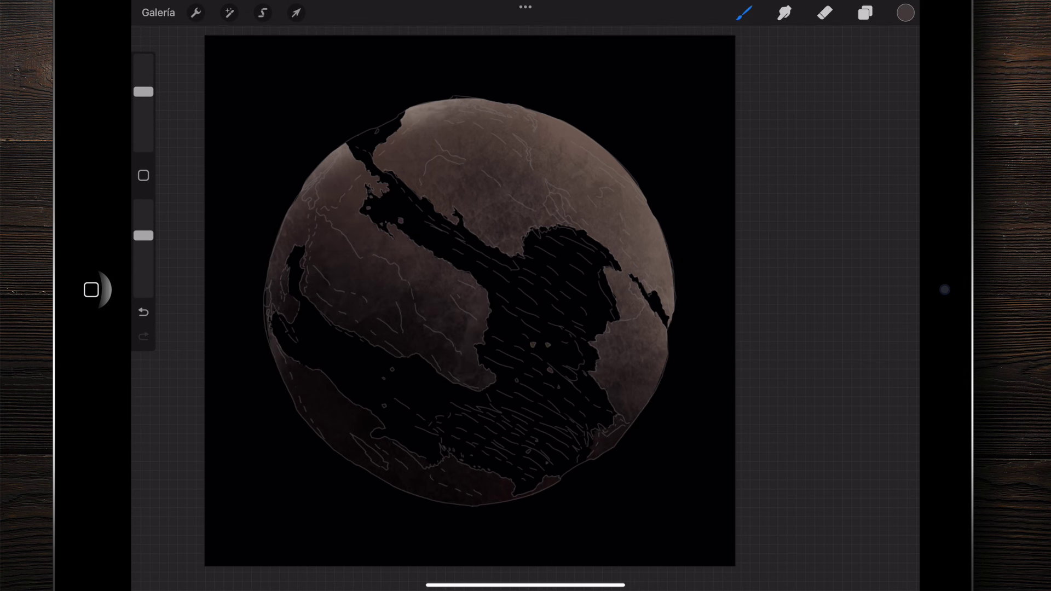
Make the dark brown paint colour deeper in the colour picker
scroll(296, 268, up, 3)
scroll(296, 268, up, 3)
scroll(295, 268, up, 3)
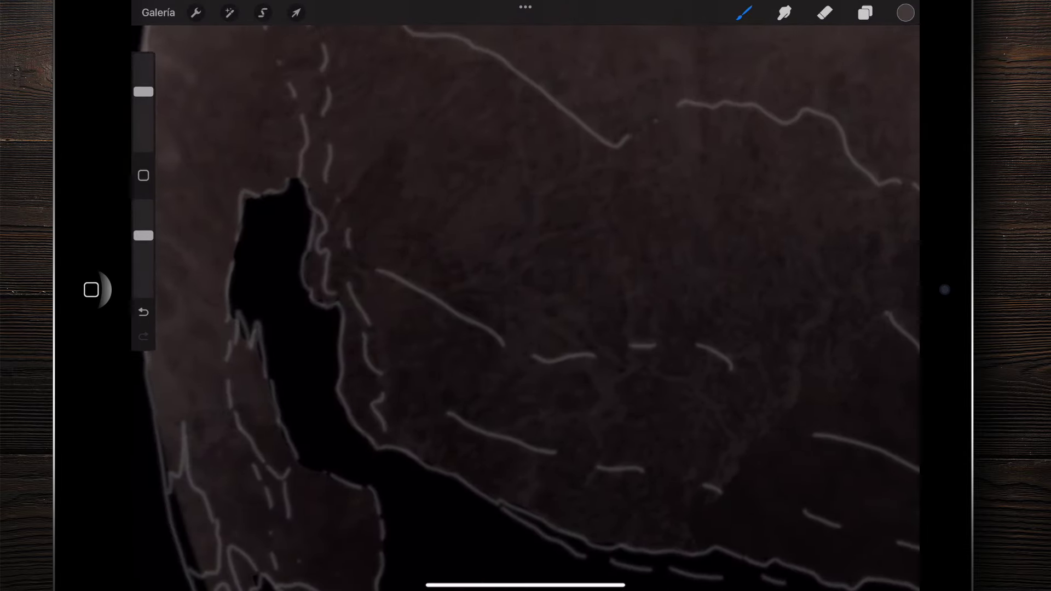
scroll(296, 269, up, 2)
scroll(525, 295, down, 3)
scroll(526, 296, down, 3)
scroll(526, 296, down, 3)
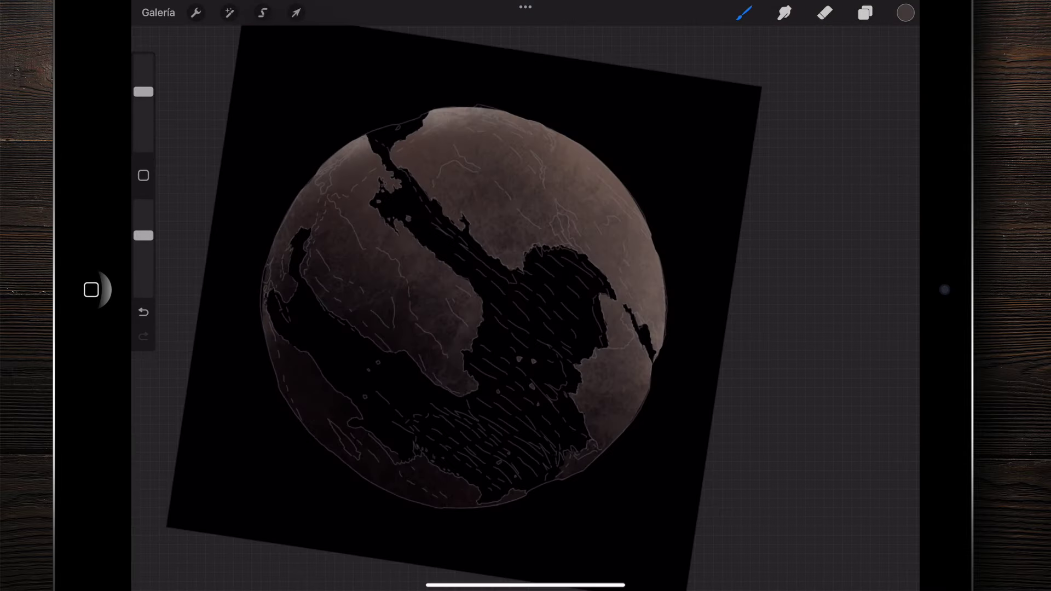
scroll(525, 295, down, 1)
click(905, 12)
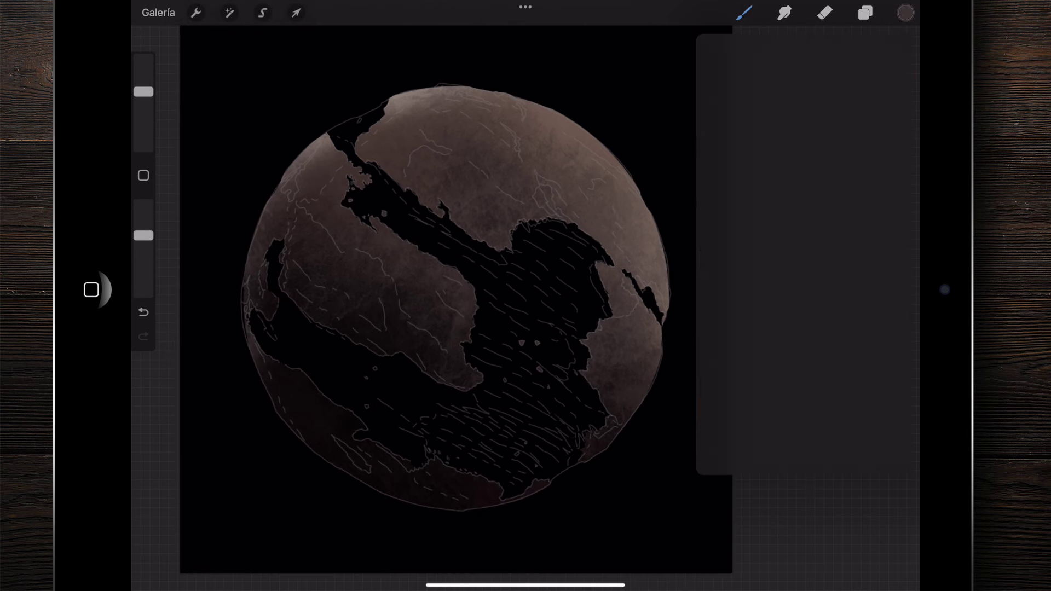
drag(729, 203, 726, 225)
click(905, 12)
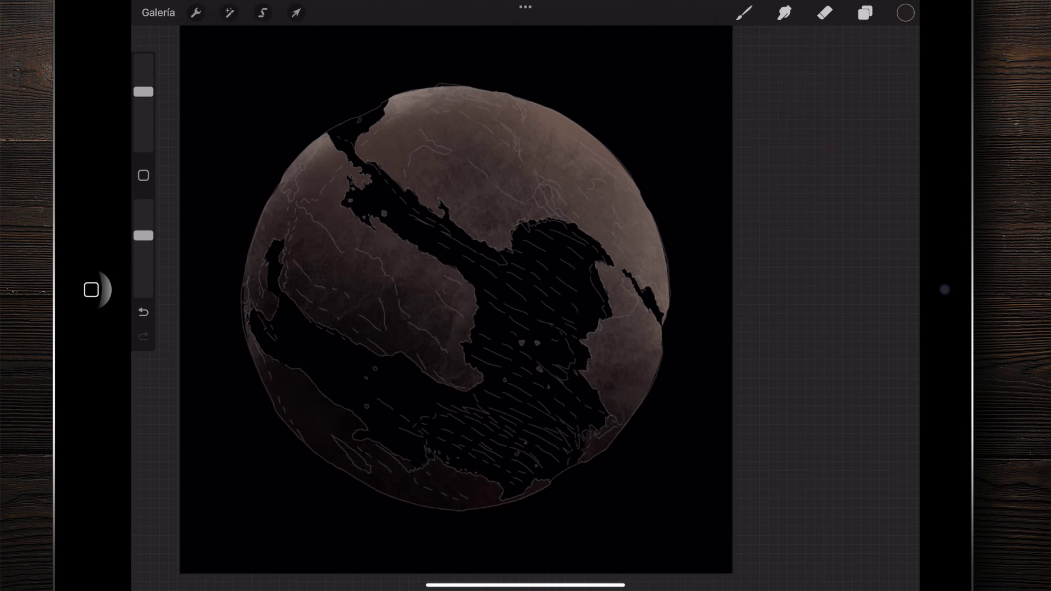
Add a subtle darker brown pass over the ocean region and zoom to inspect it
drag(905, 13, 548, 339)
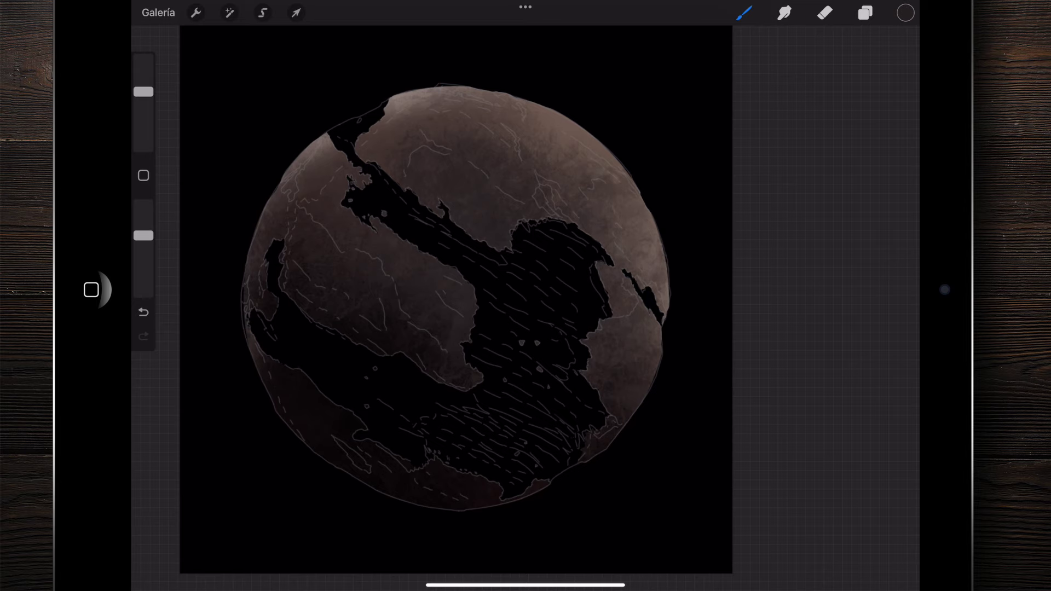
scroll(454, 296, up, 3)
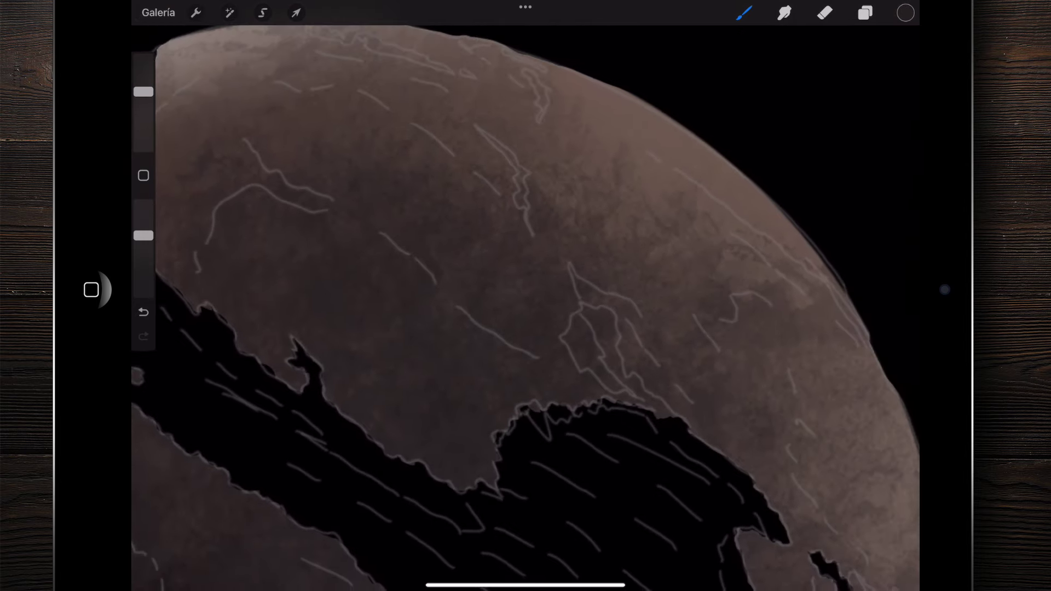
scroll(465, 295, down, 3)
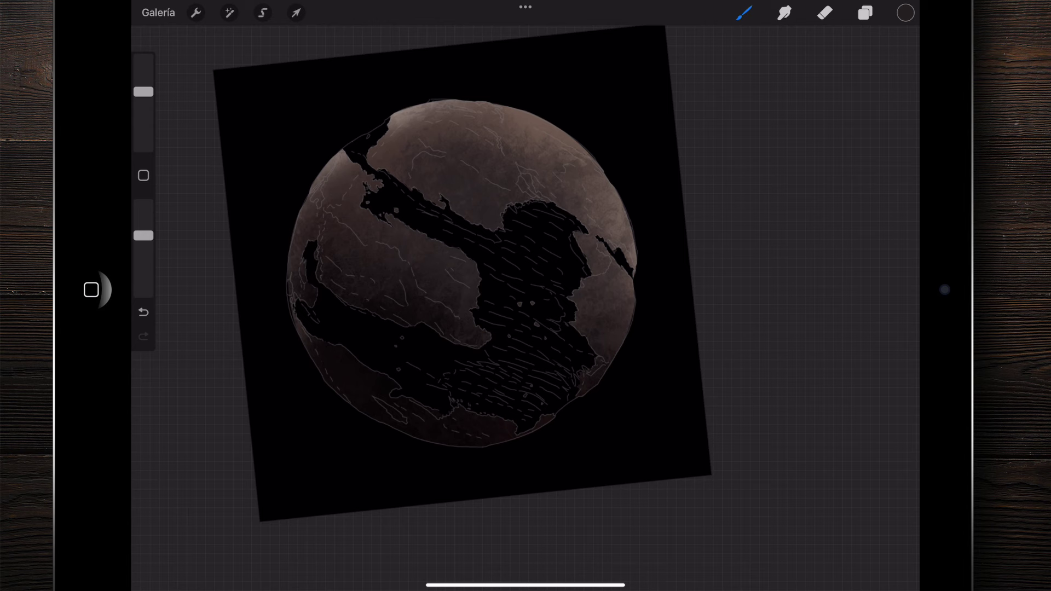
scroll(449, 295, up, 2)
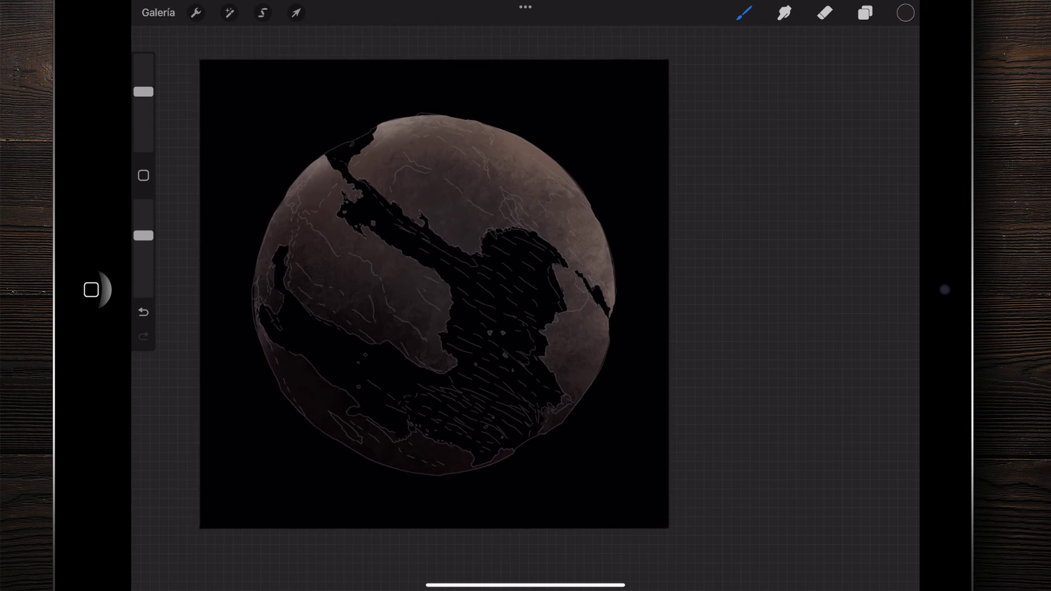
scroll(449, 296, up, 1)
scroll(438, 298, down, 1)
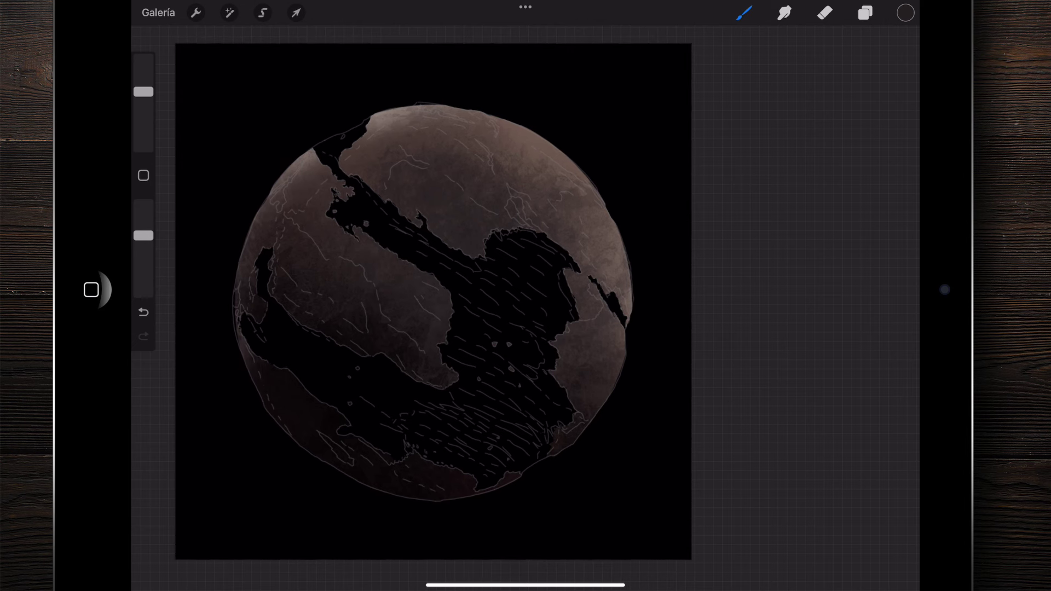
click(744, 13)
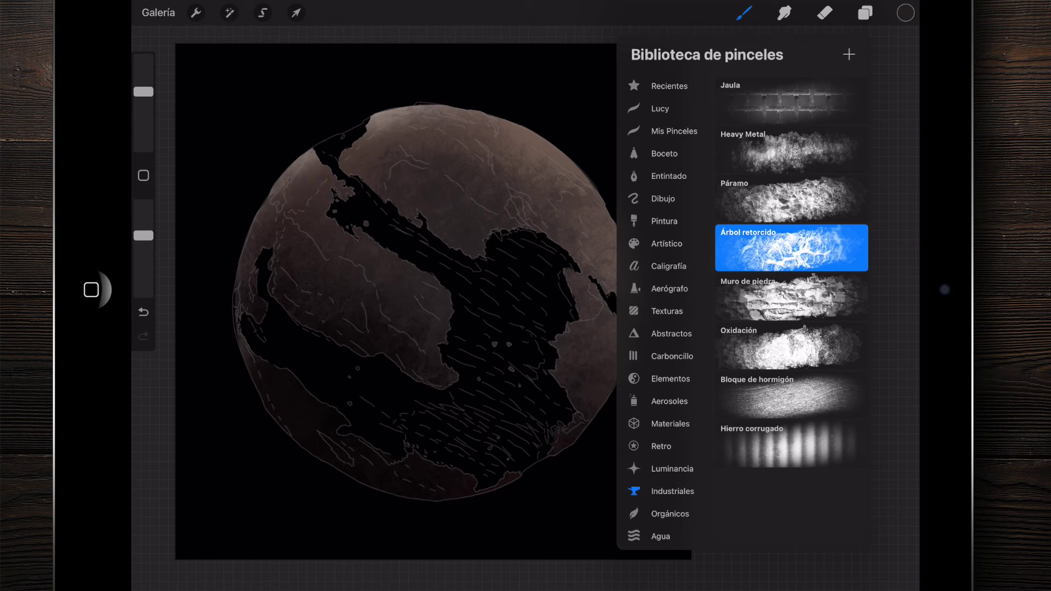
Switch to the Páramo brush and save a lighter grey-brown to the Textura Arena Y Rocas palette
click(791, 199)
click(793, 350)
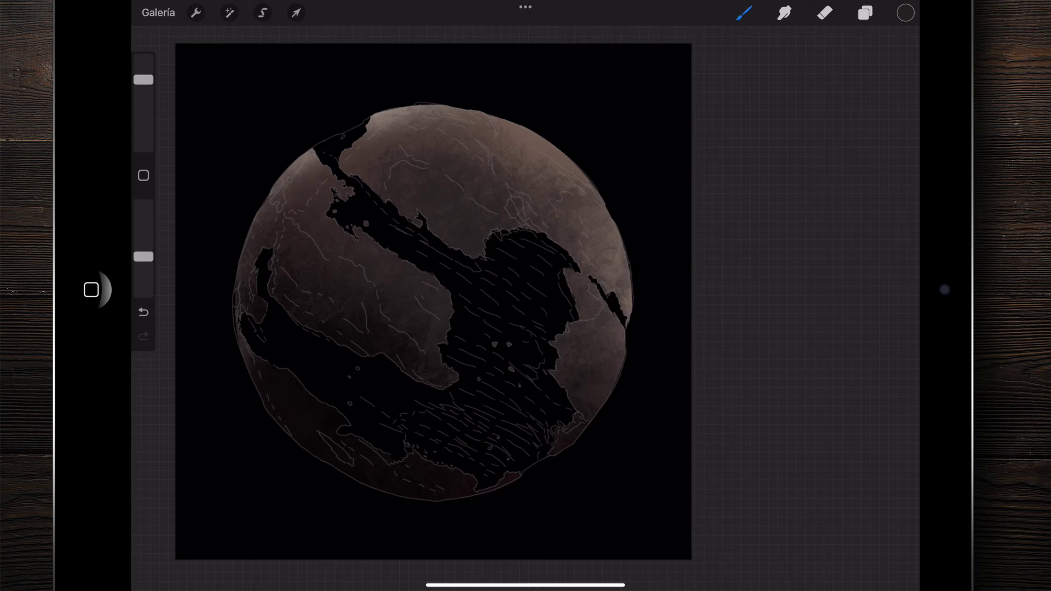
scroll(432, 301, up, 2)
click(906, 13)
drag(727, 224, 719, 161)
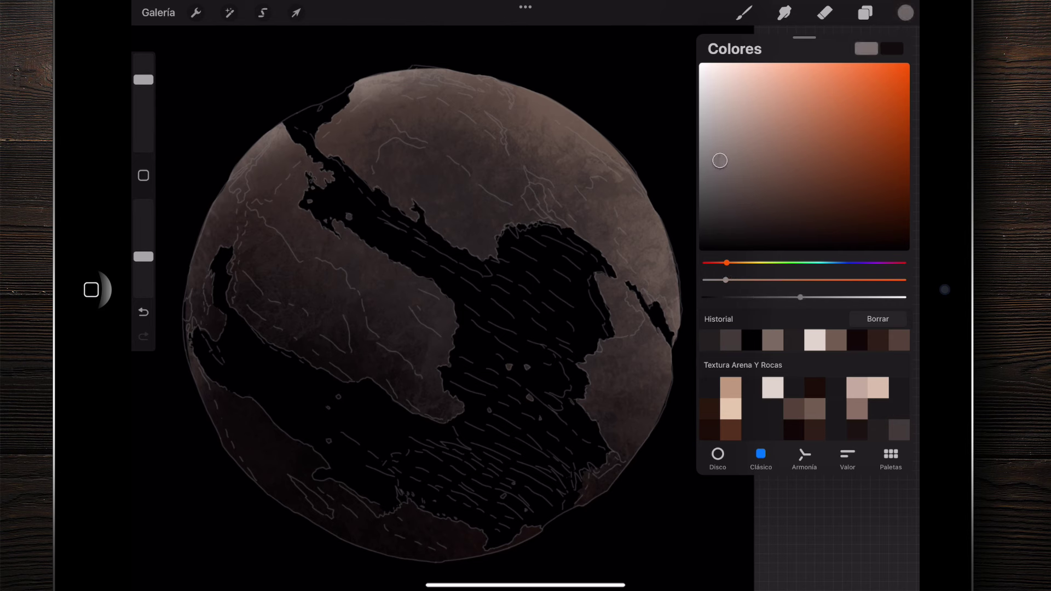
click(899, 409)
click(905, 13)
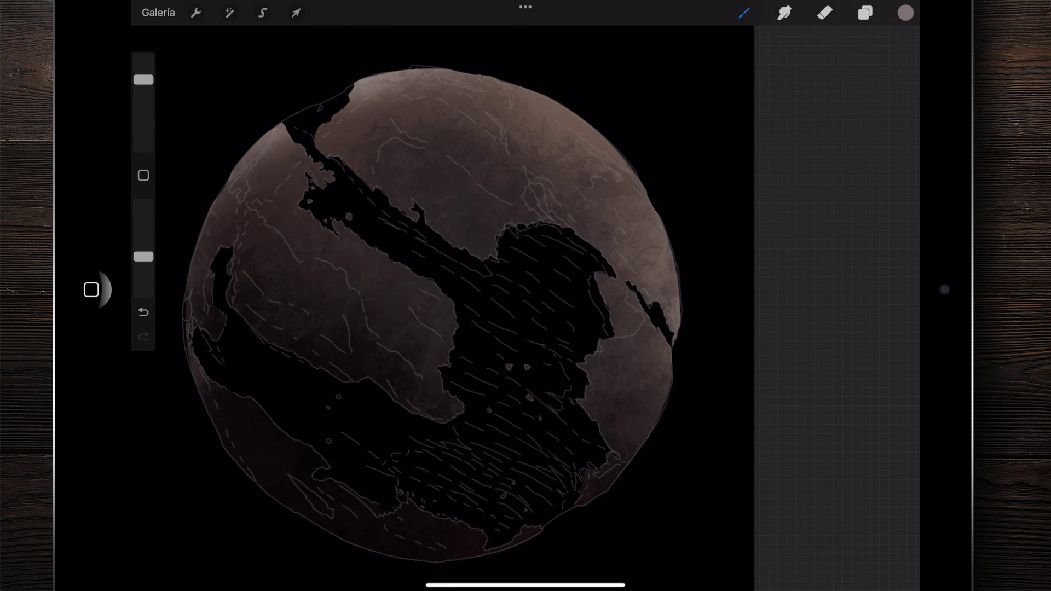
Brush light texture onto the right-hand continent, shrink the brush, and sample a planet colour
drag(597, 361, 619, 352)
scroll(424, 306, down, 2)
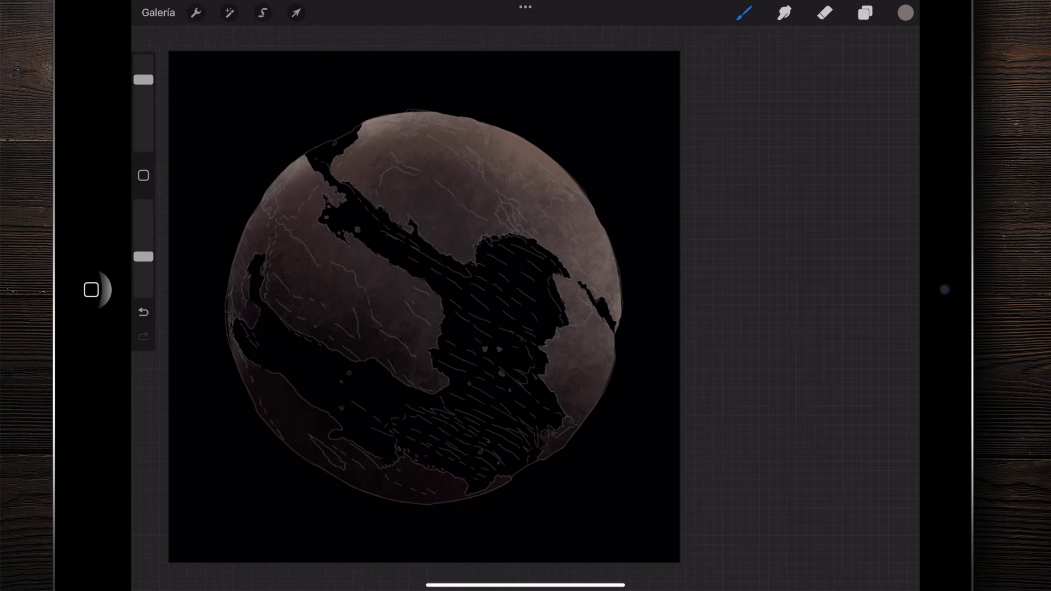
drag(143, 80, 143, 106)
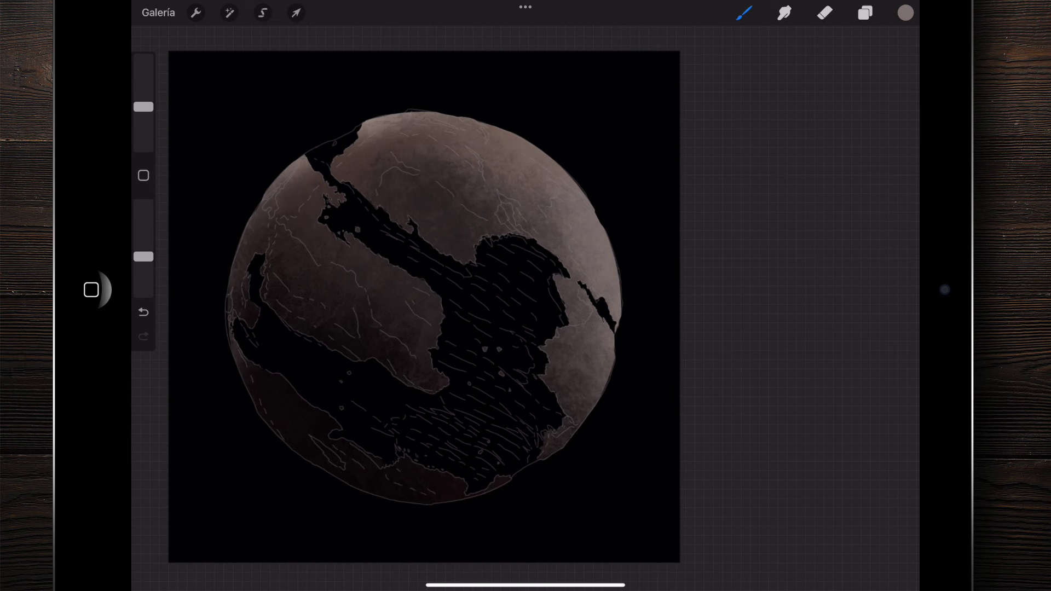
scroll(424, 306, up, 2)
scroll(481, 307, down, 1)
scroll(481, 306, down, 1)
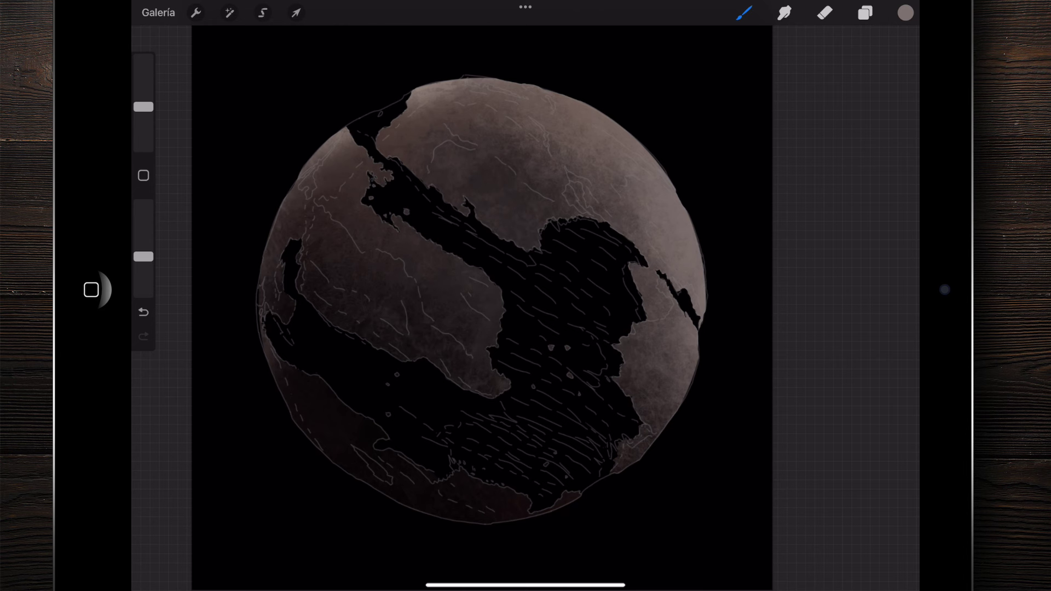
scroll(479, 284, up, 1)
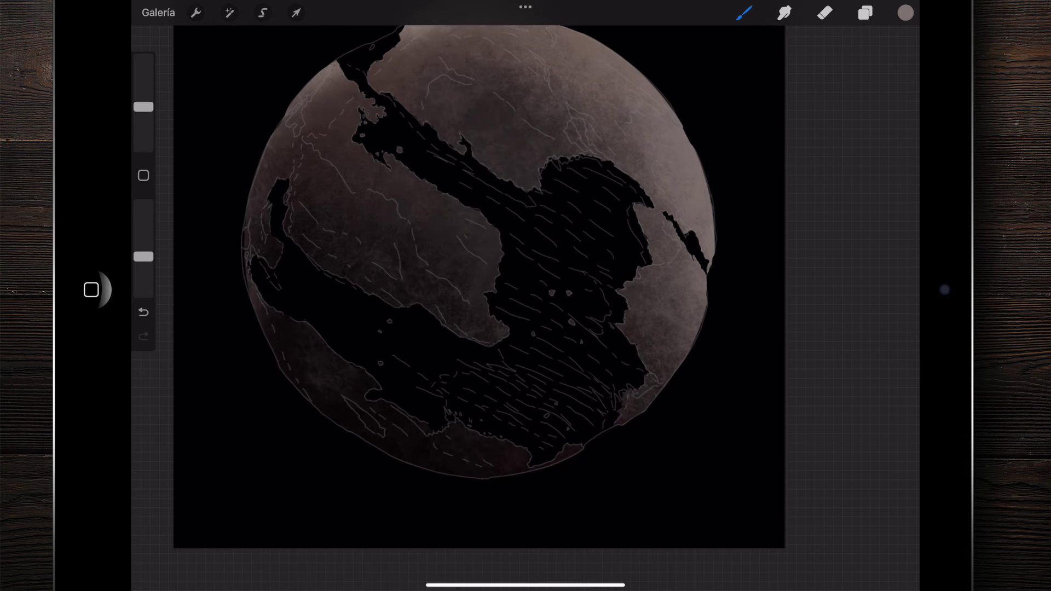
scroll(479, 284, down, 2)
click(455, 331)
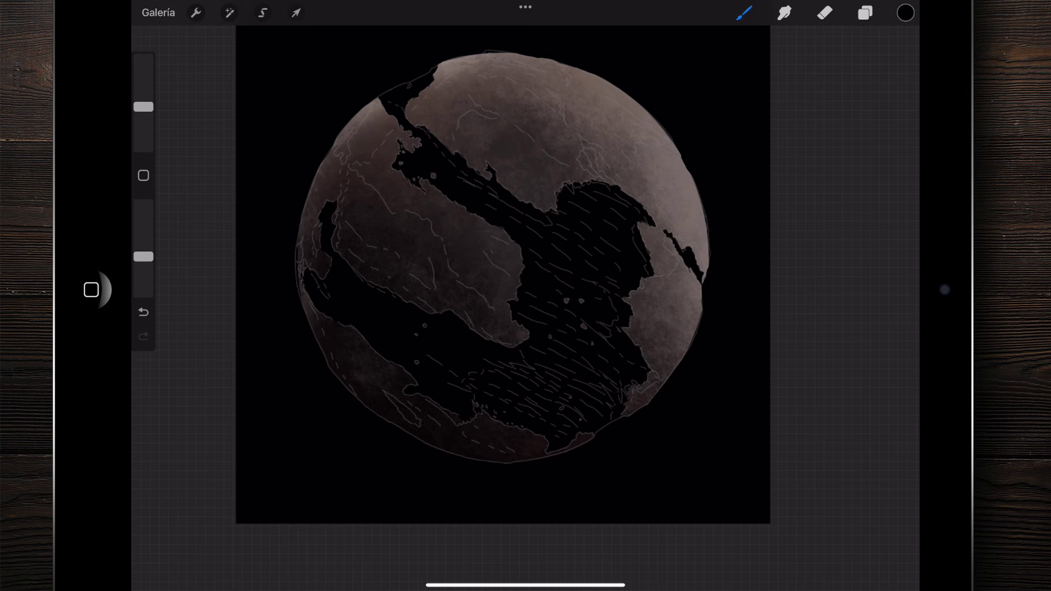
Eyedrop several colours from different spots on the planet
click(460, 216)
drag(503, 274, 451, 298)
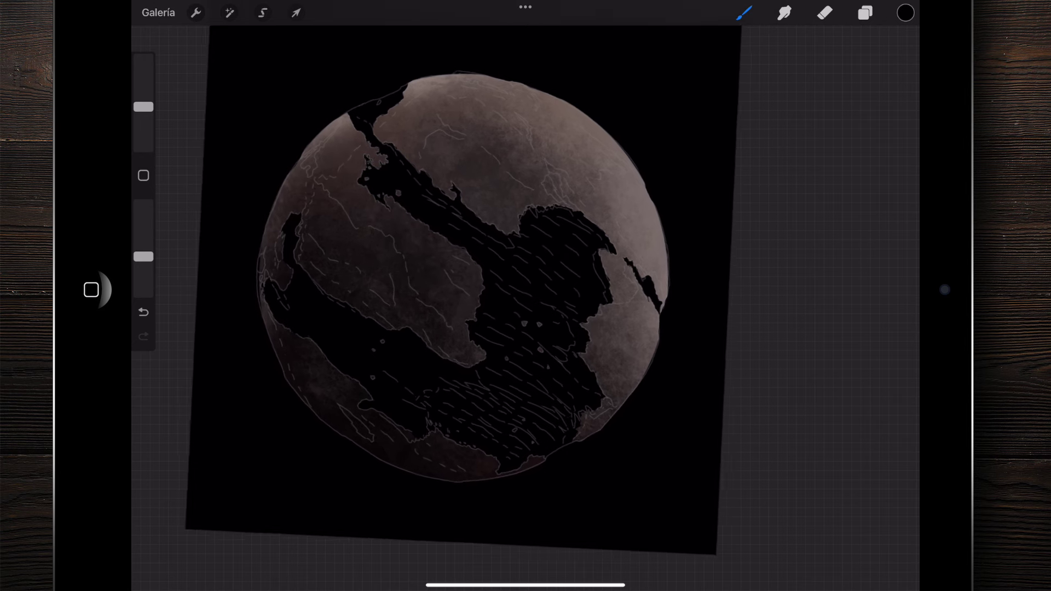
click(422, 199)
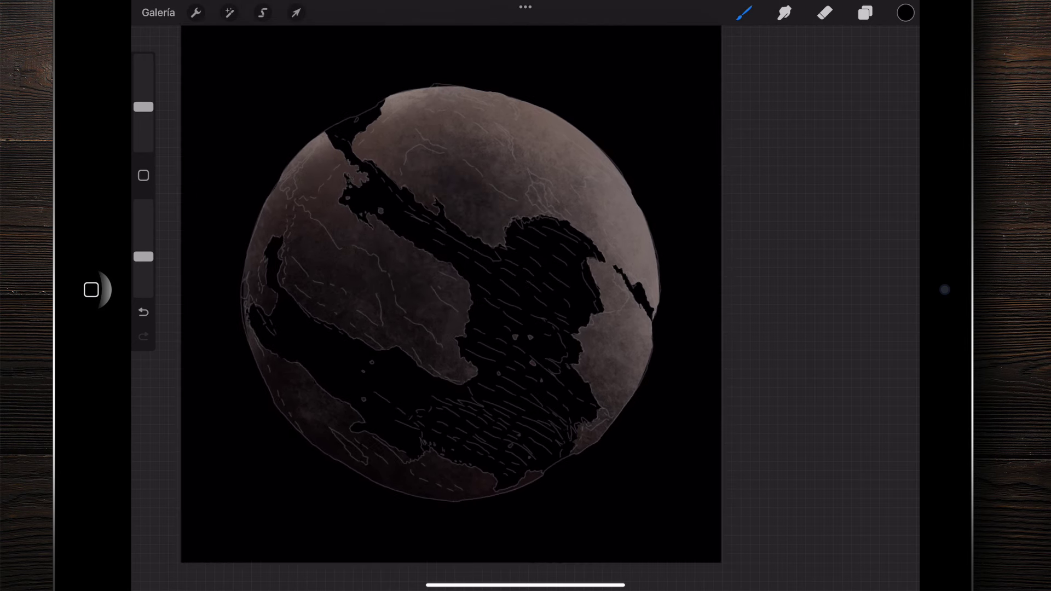
click(527, 200)
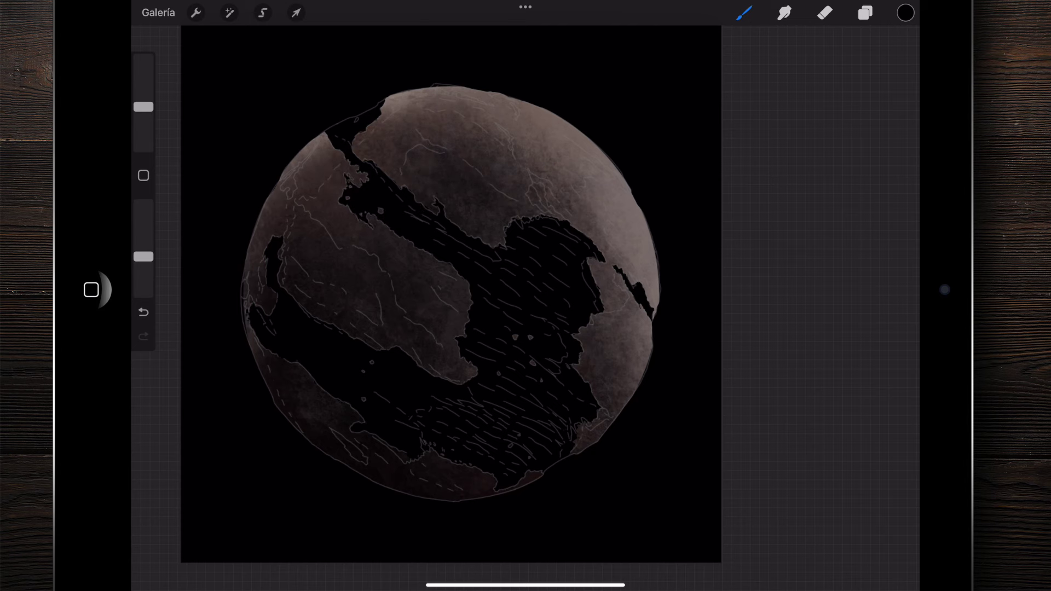
Zoom around the planet and pick up a dark grey from it as the paint colour
scroll(509, 314, up, 5)
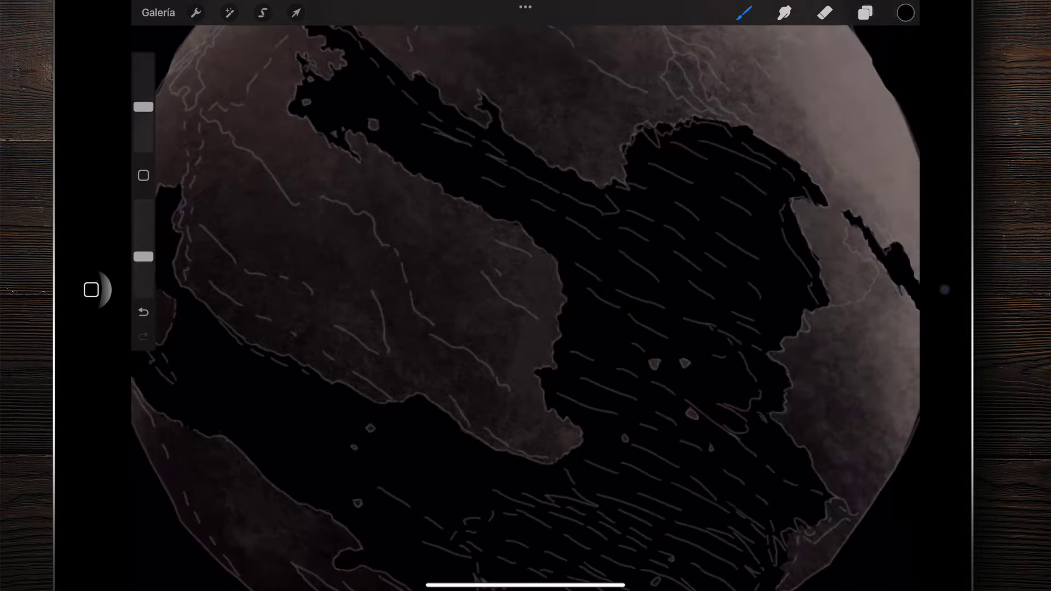
scroll(710, 418, up, 5)
scroll(739, 460, down, 2)
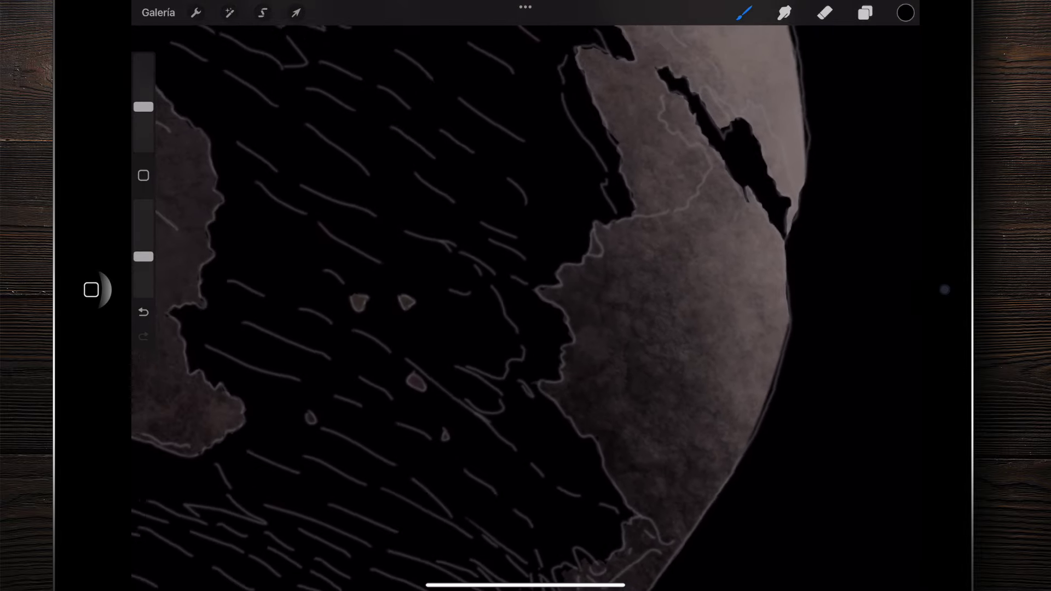
scroll(471, 295, down, 2)
scroll(471, 295, down, 2)
scroll(471, 296, down, 3)
scroll(470, 296, down, 1)
scroll(471, 295, left, 5)
scroll(585, 296, left, 1)
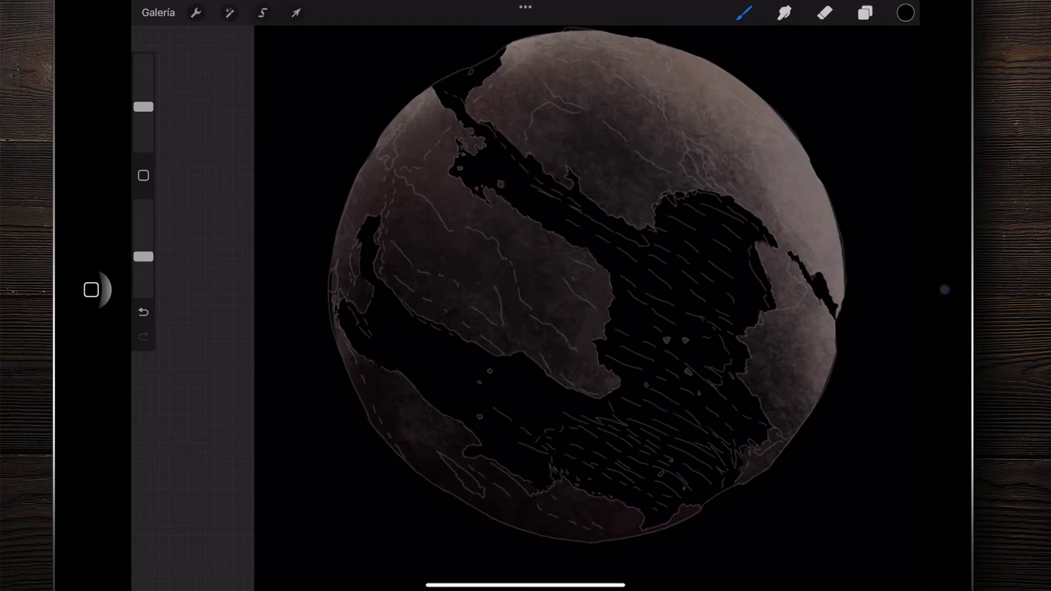
scroll(526, 296, down, 3)
scroll(526, 295, down, 1)
scroll(454, 295, down, 1)
click(523, 217)
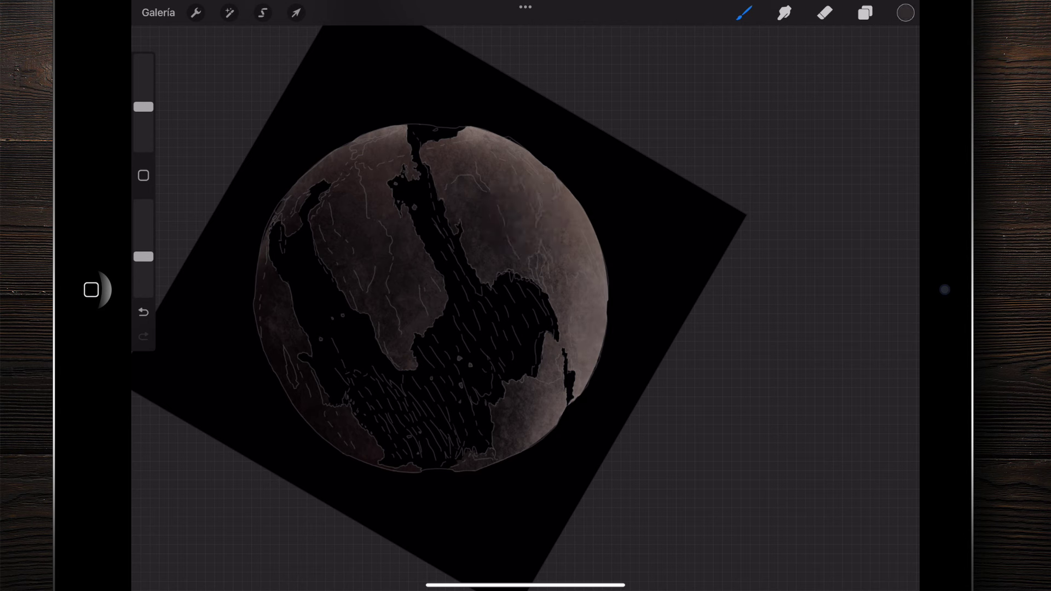
click(548, 424)
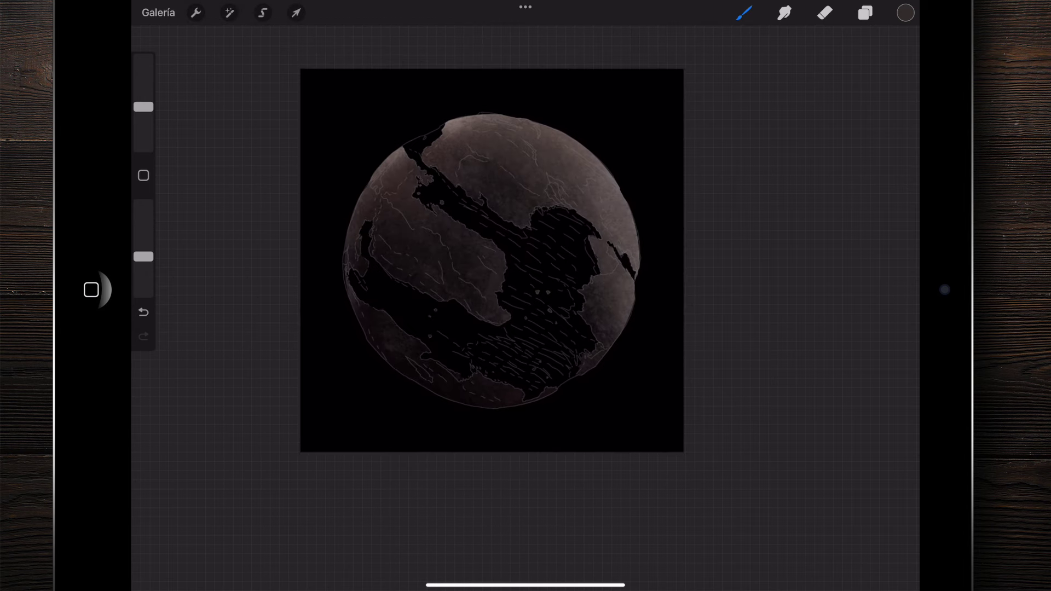
drag(492, 260, 458, 284)
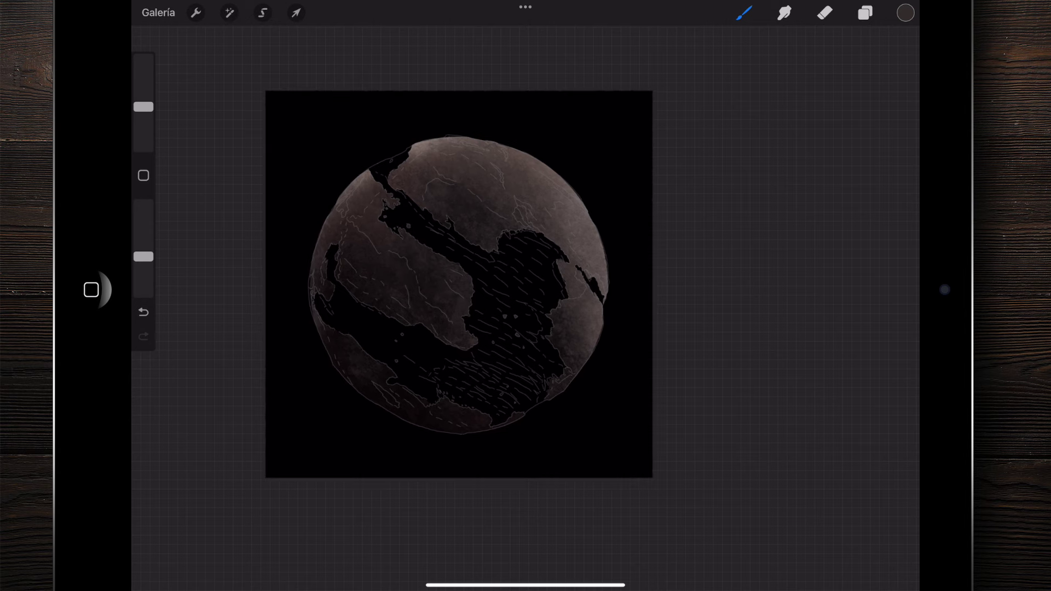
scroll(459, 284, up, 2)
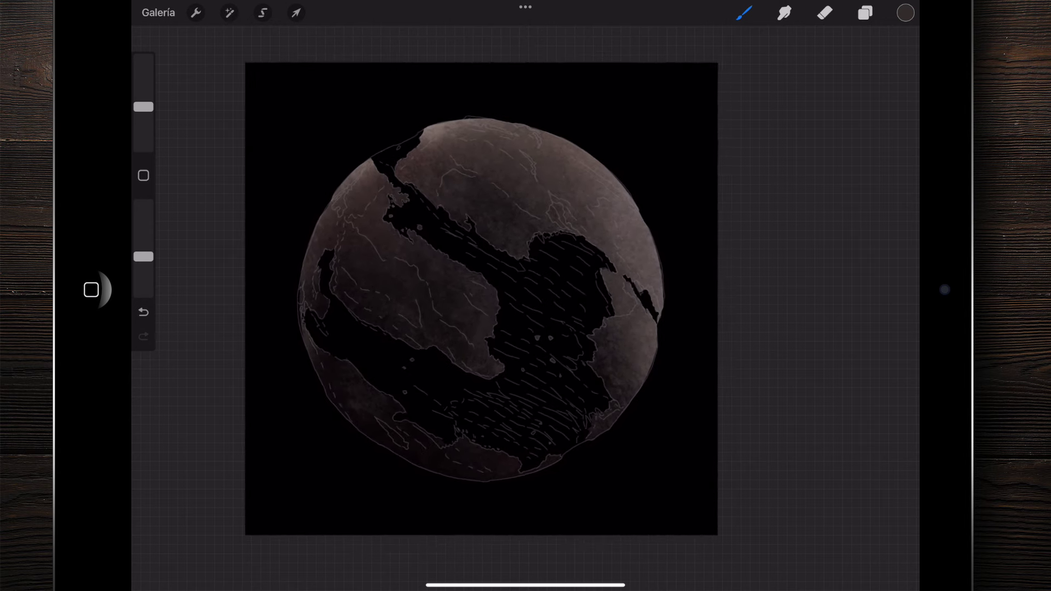
Hide the Dibujo sketch layer to preview the textured globe without outlines
click(865, 12)
click(892, 93)
click(865, 12)
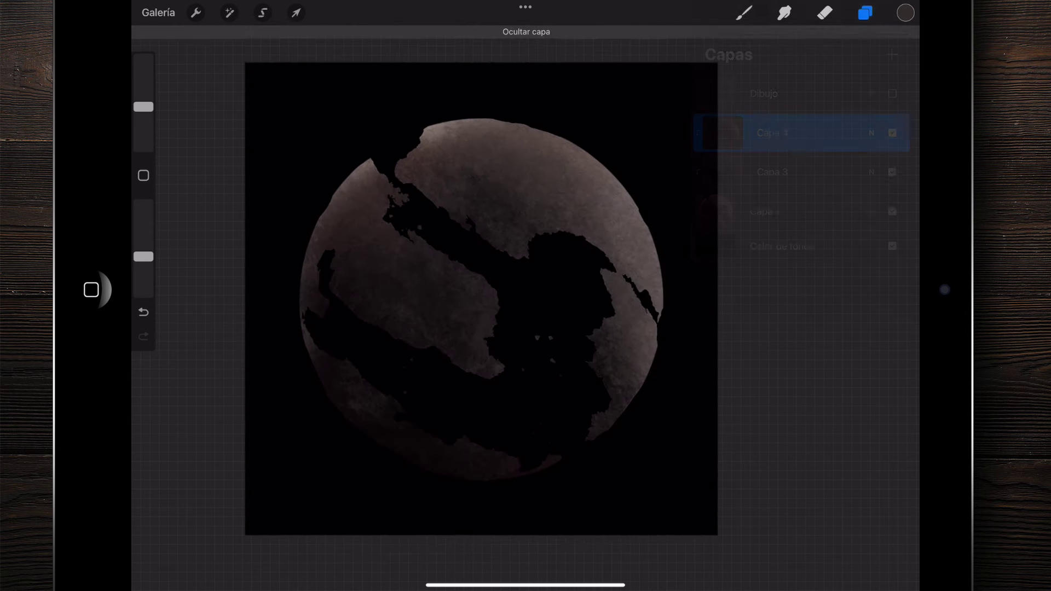
scroll(360, 272, up, 5)
scroll(526, 296, up, 2)
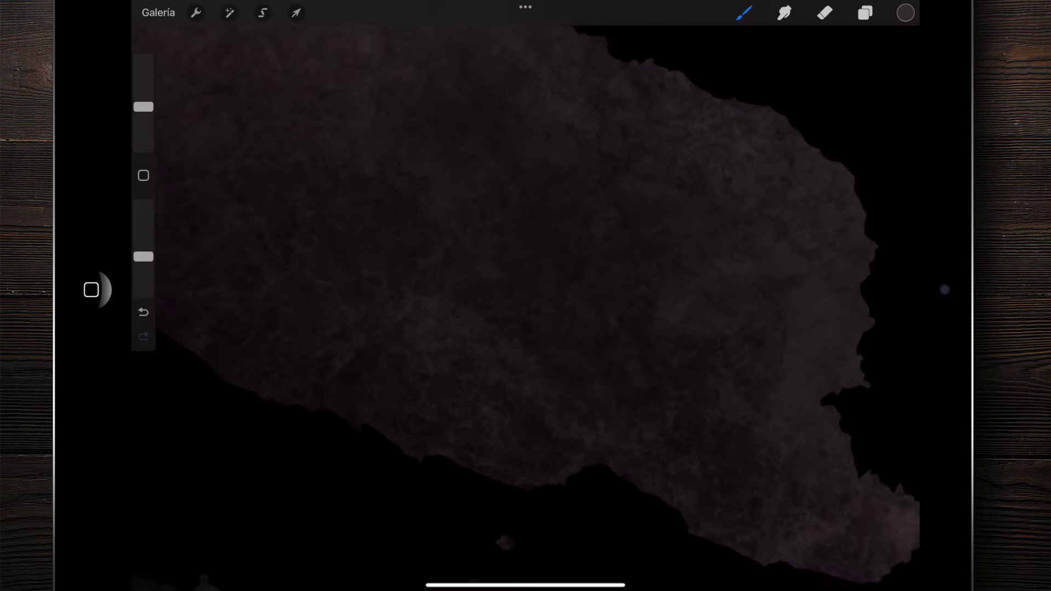
scroll(526, 295, down, 5)
scroll(525, 296, down, 3)
scroll(525, 296, down, 2)
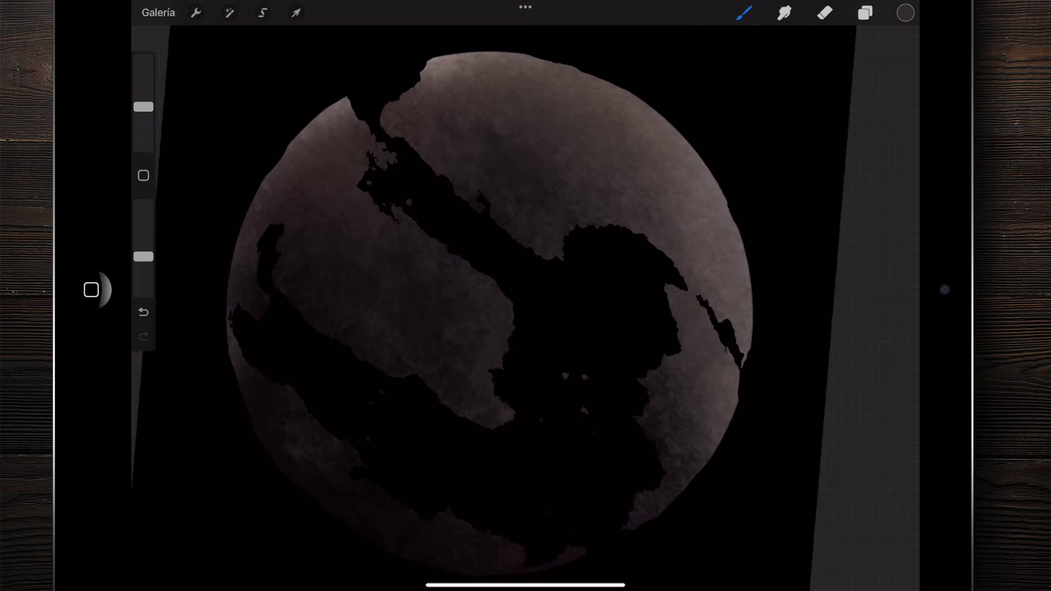
scroll(526, 295, down, 2)
scroll(477, 284, down, 2)
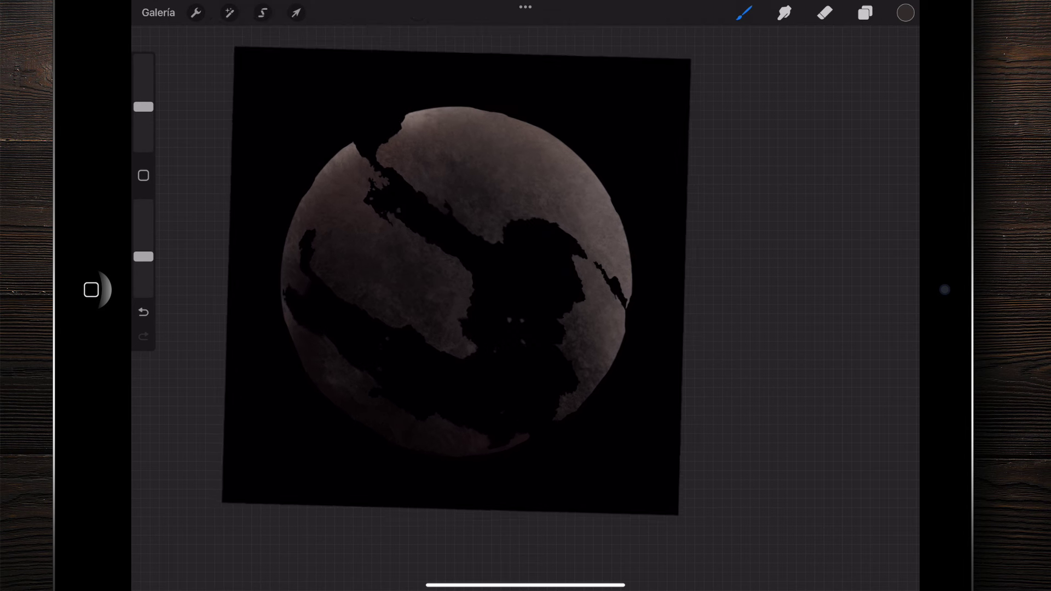
click(864, 13)
Show the Dibujo layer again and add Capa 5 as a clipping mask above Capa 4
click(892, 94)
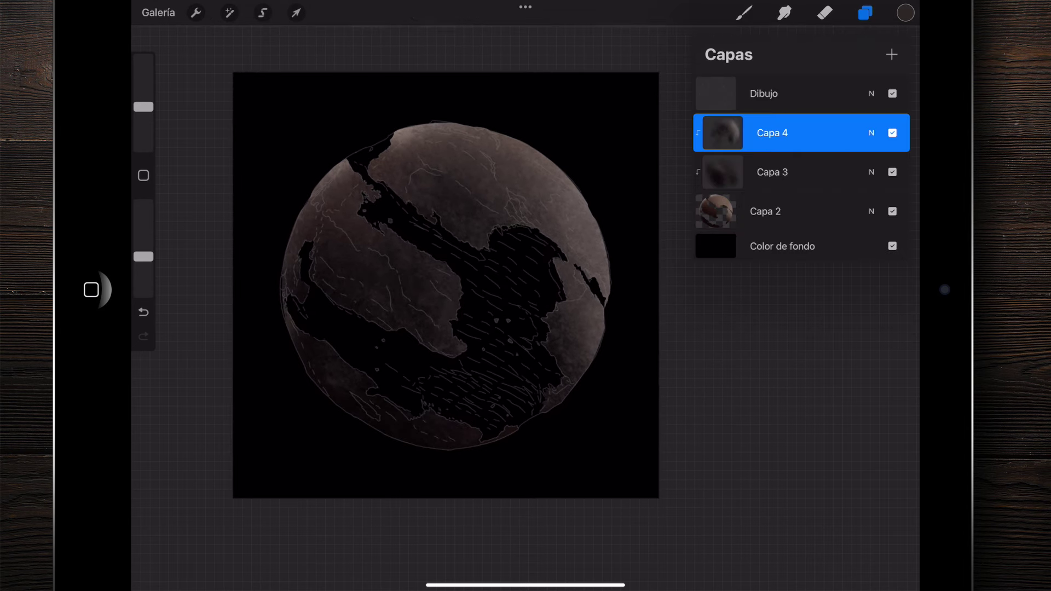
click(892, 54)
click(715, 133)
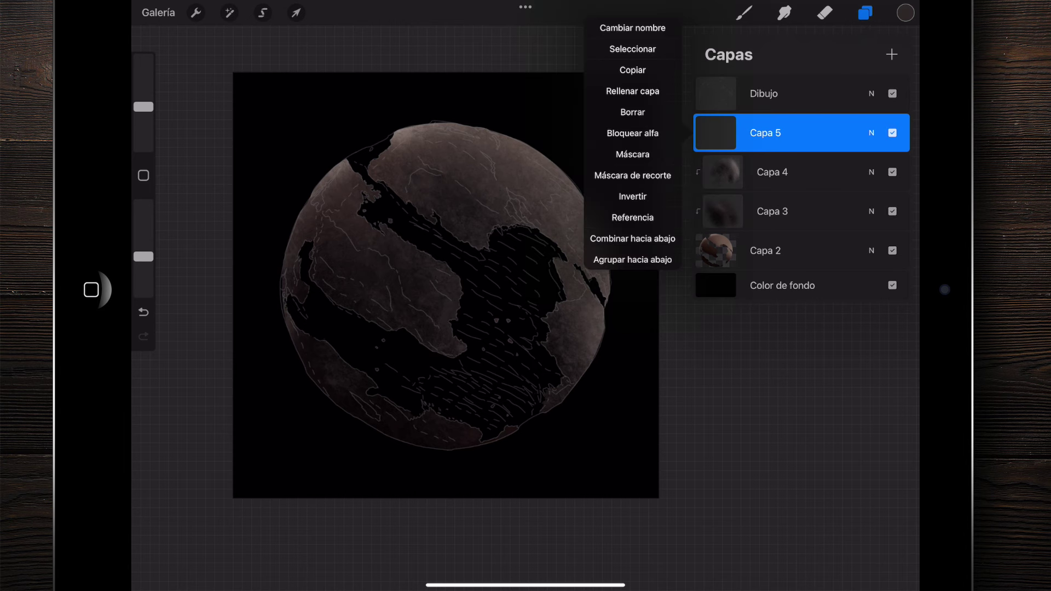
click(632, 175)
Choose a pale light grey colour starting from the Textura Arena Y Rocas palette
click(905, 13)
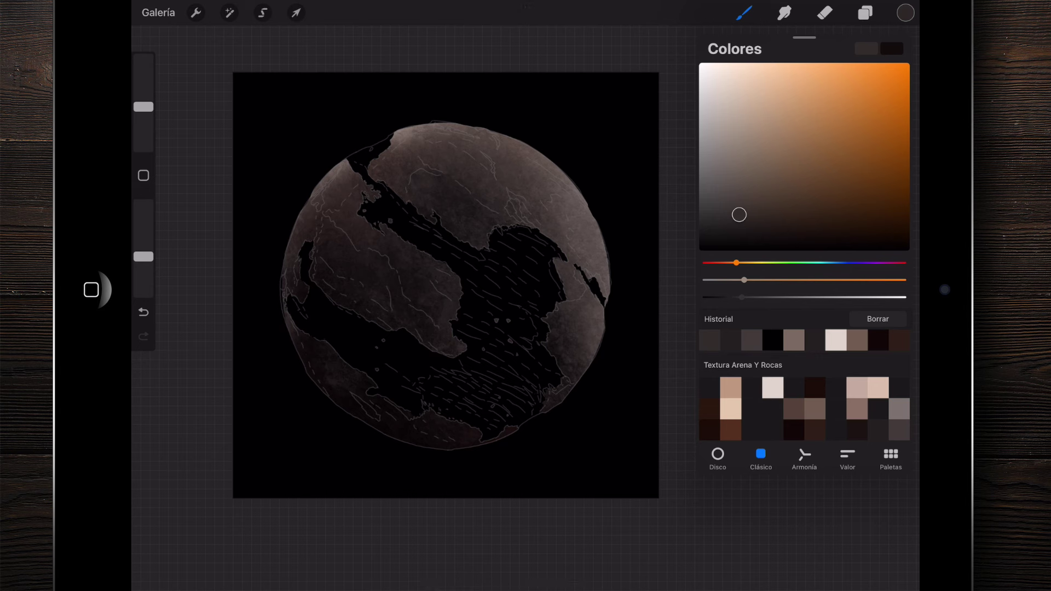
click(899, 409)
drag(720, 159, 702, 125)
click(899, 387)
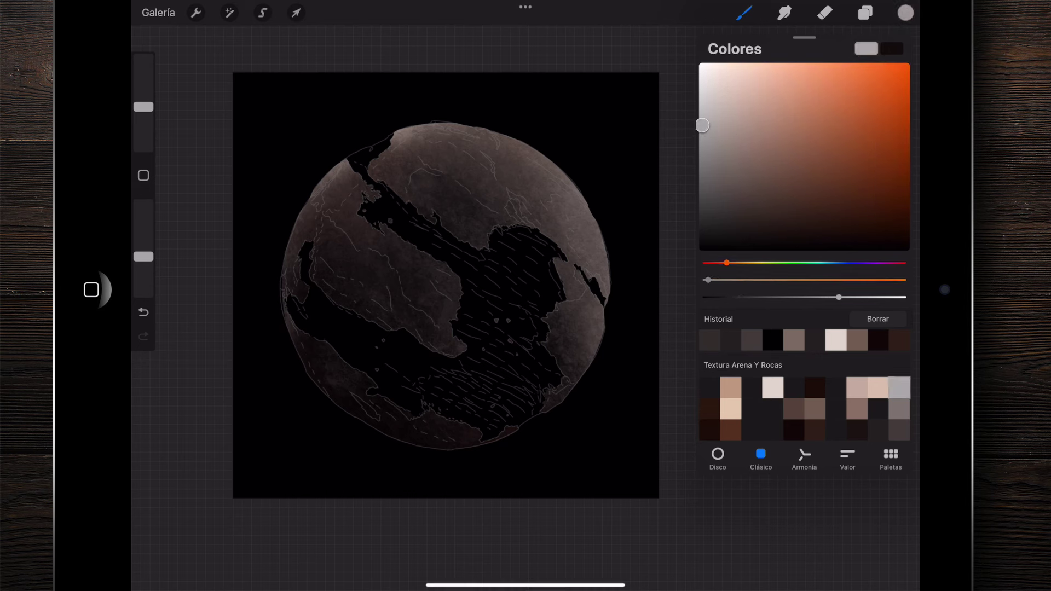
click(905, 12)
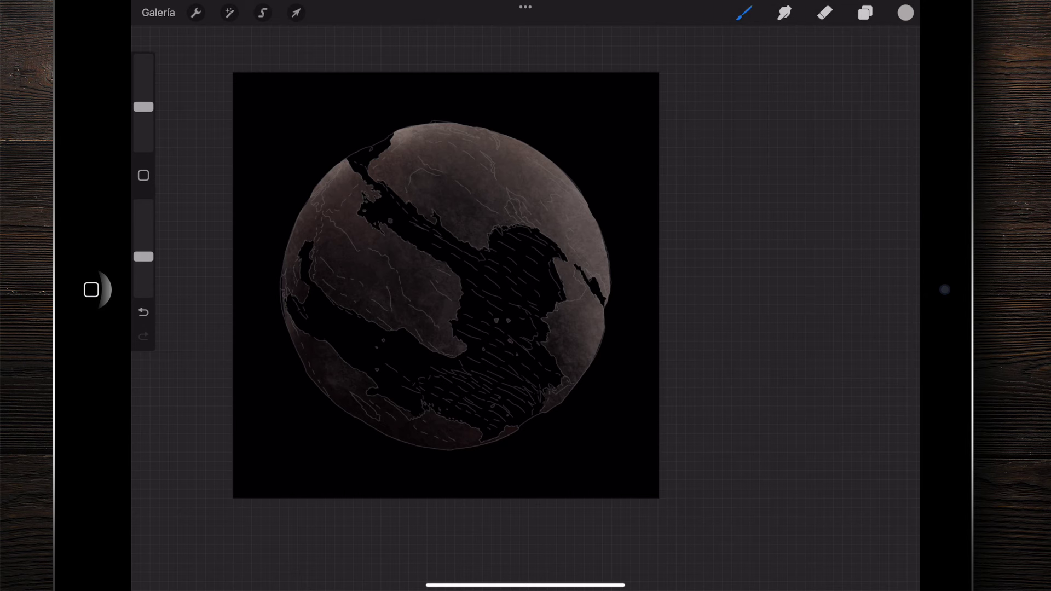
Select the Pincel plano brush from the Mis Pinceles set
click(744, 13)
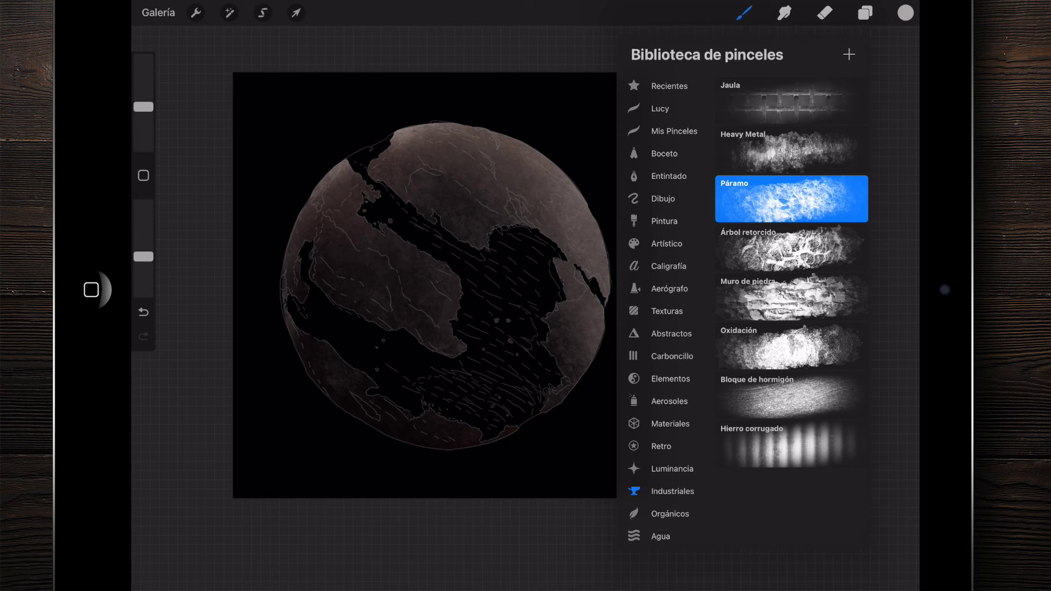
click(673, 131)
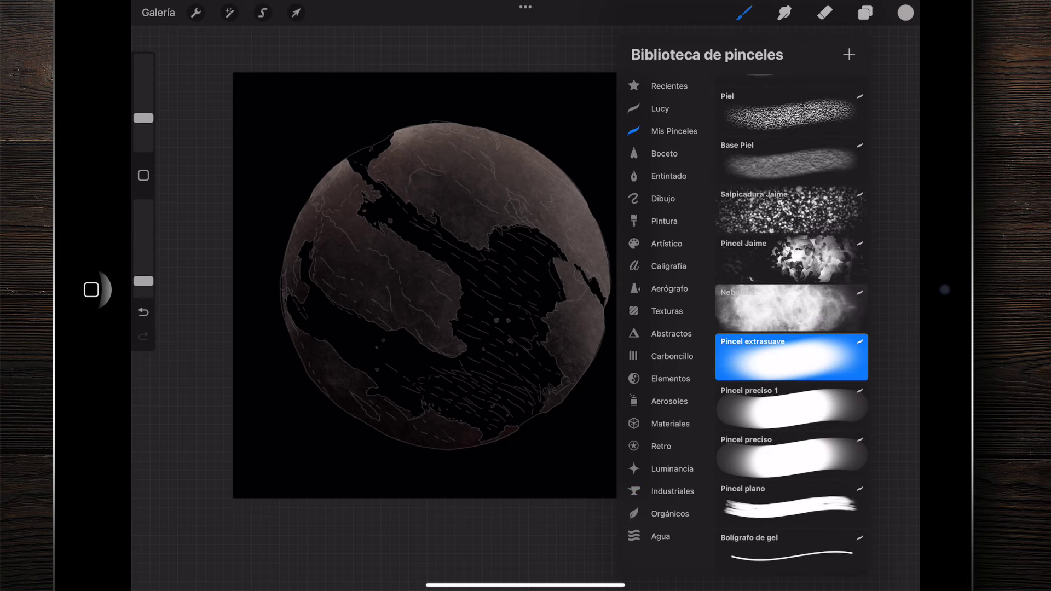
click(790, 504)
click(424, 285)
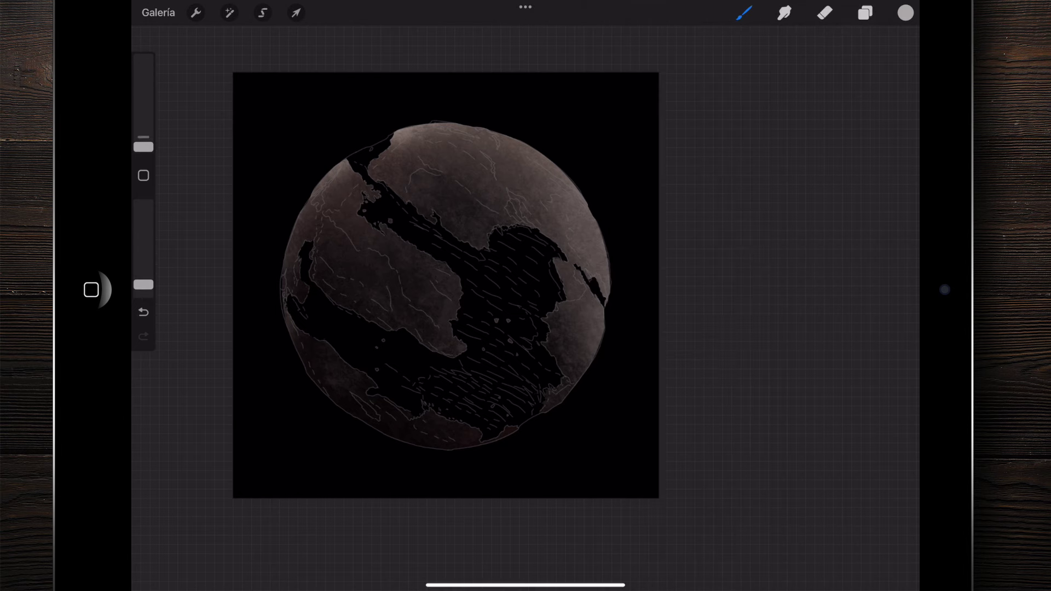
scroll(424, 284, up, 5)
Set the brush to 3% size and add faint light-grey highlights along the planet's right rim
scroll(340, 306, up, 3)
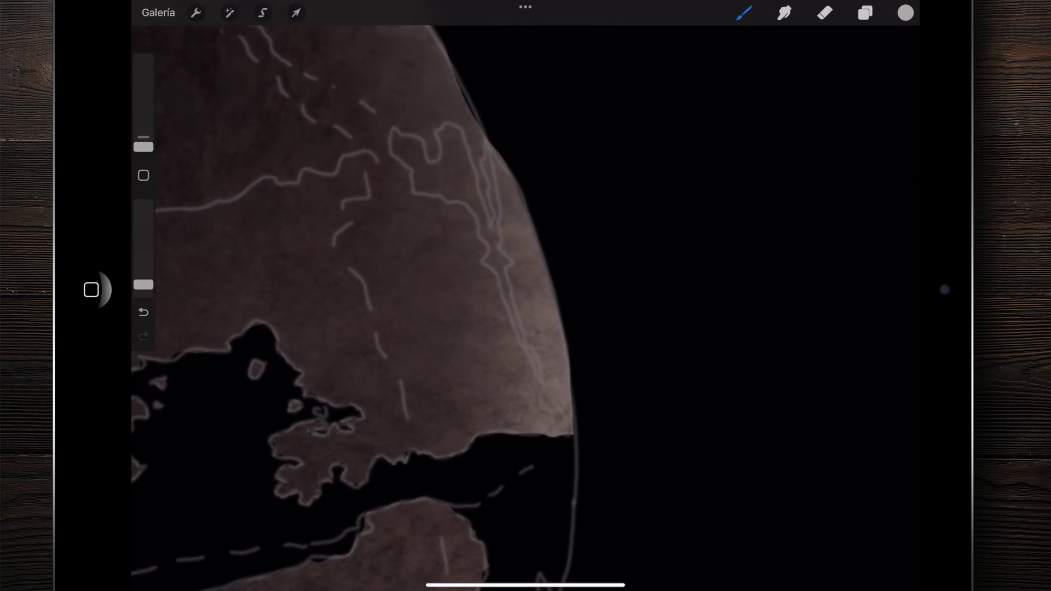
drag(144, 146, 143, 137)
scroll(356, 306, down, 2)
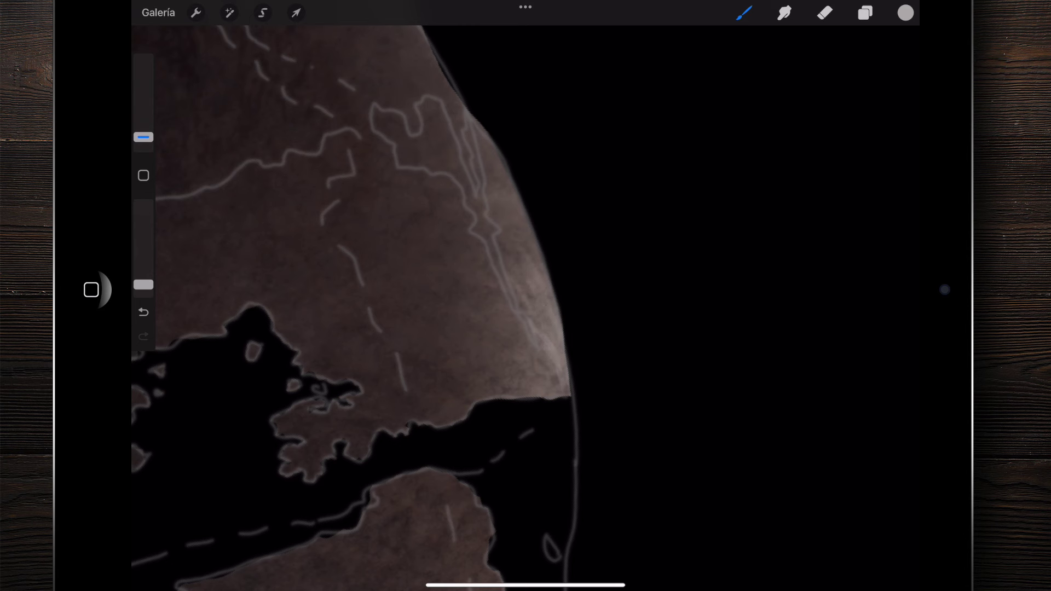
drag(522, 287, 547, 350)
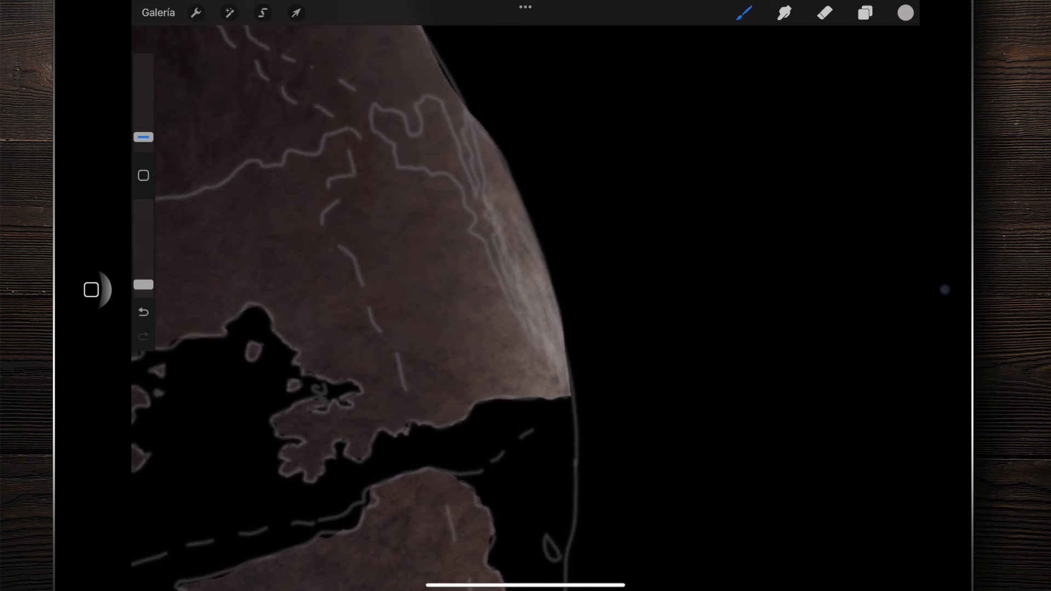
drag(497, 186, 509, 225)
drag(498, 178, 491, 152)
drag(516, 236, 525, 269)
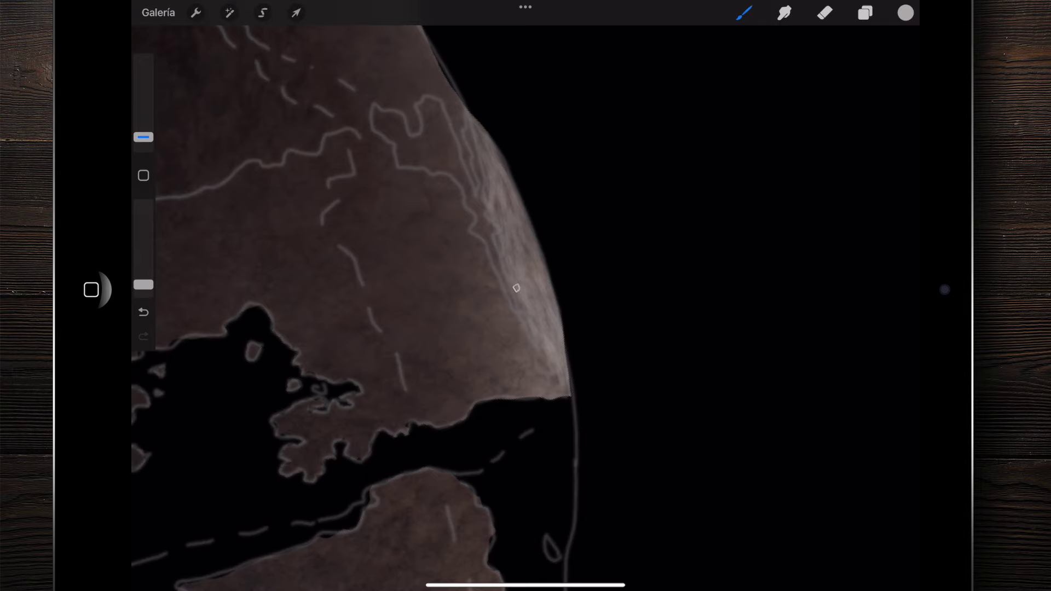
scroll(525, 295, down, 5)
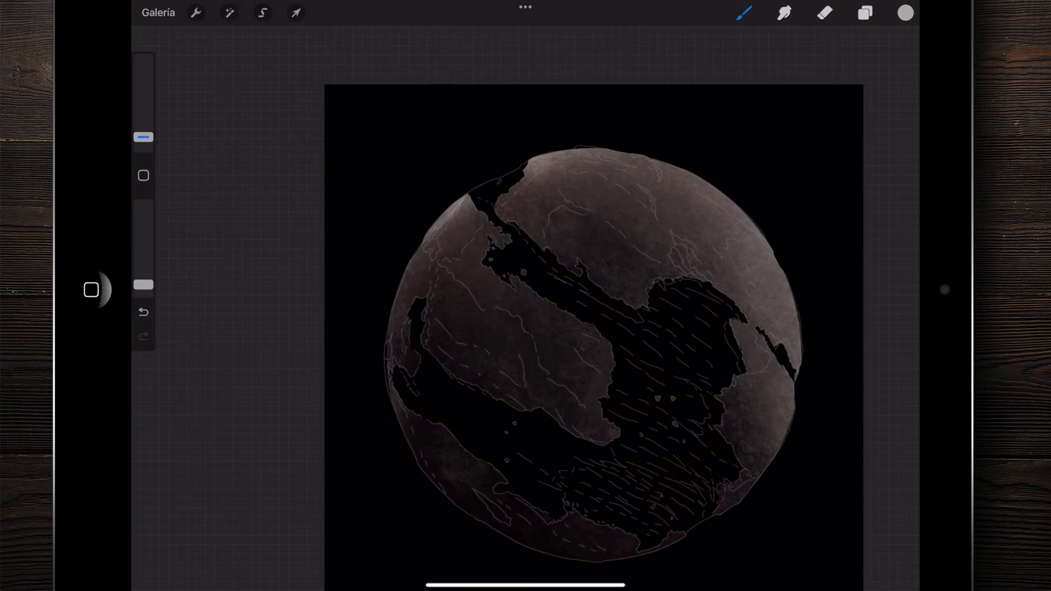
scroll(526, 295, up, 5)
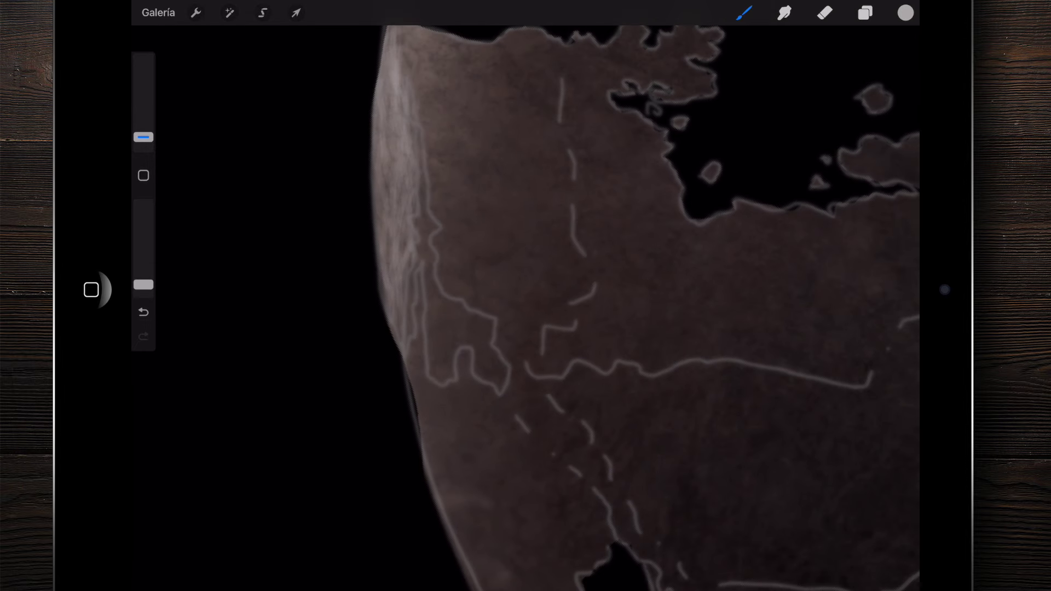
Hatch faint light-grey strokes along the planet's left limb, from top to bottom
mouse_move(441, 233)
mouse_down()
mouse_move(447, 281)
mouse_move(496, 313)
mouse_move(467, 232)
mouse_move(468, 290)
mouse_move(457, 253)
mouse_up()
scroll(643, 304, up, 2)
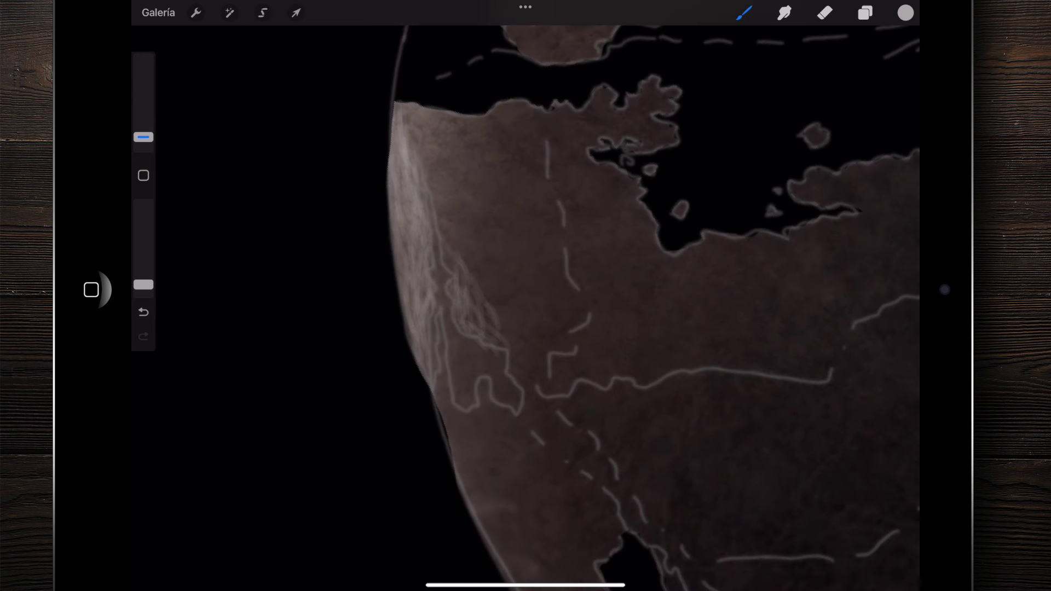
drag(469, 248, 495, 306)
drag(513, 351, 525, 407)
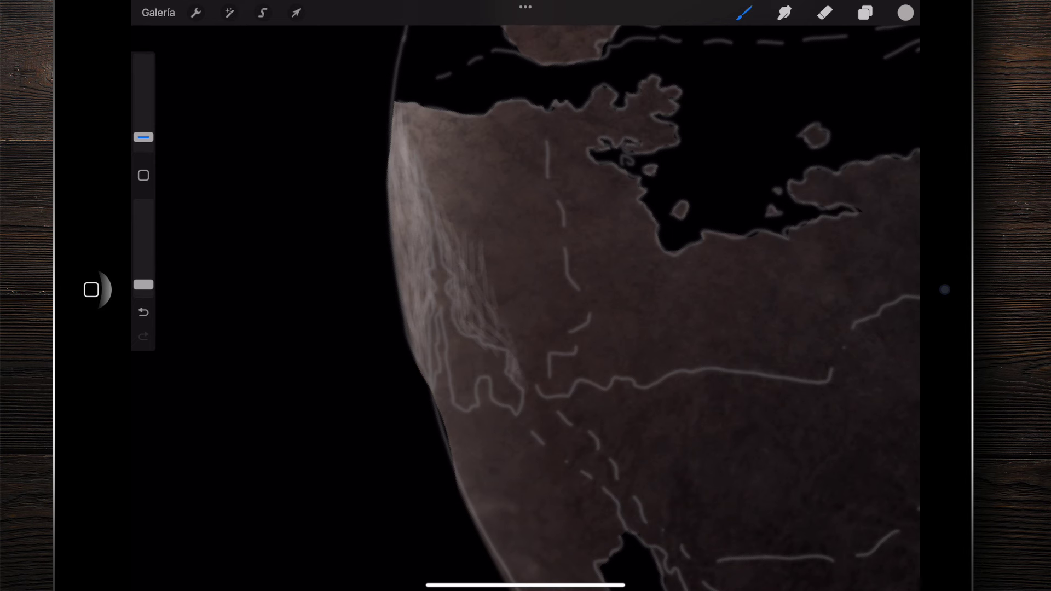
drag(488, 277, 477, 323)
drag(466, 209, 470, 245)
mouse_move(444, 153)
mouse_down()
mouse_move(452, 182)
mouse_move(432, 180)
mouse_up()
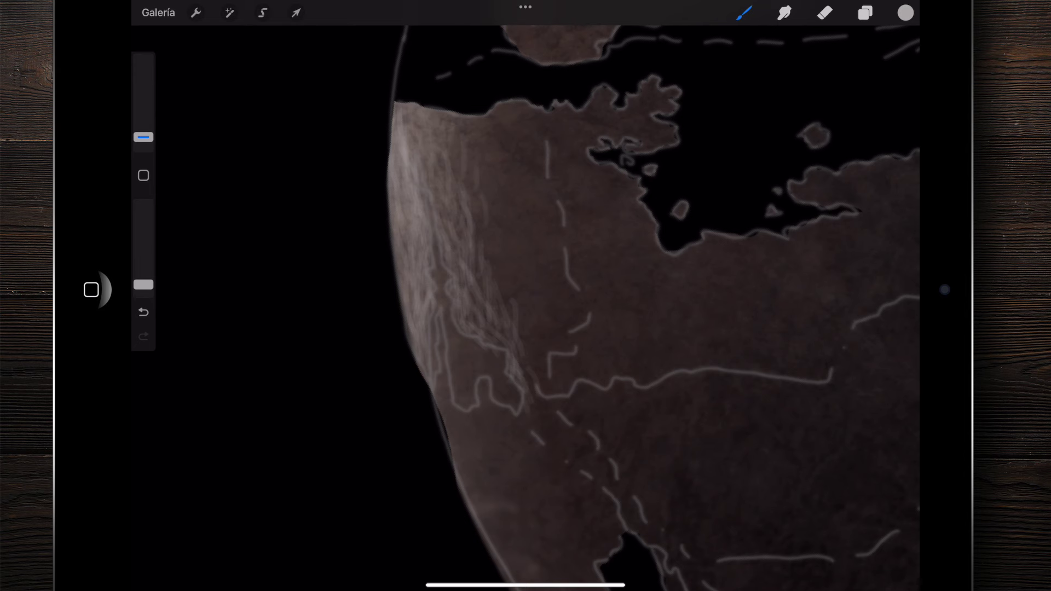
drag(496, 247, 495, 278)
drag(487, 212, 479, 252)
drag(475, 188, 476, 227)
drag(498, 279, 511, 342)
scroll(602, 307, down, 5)
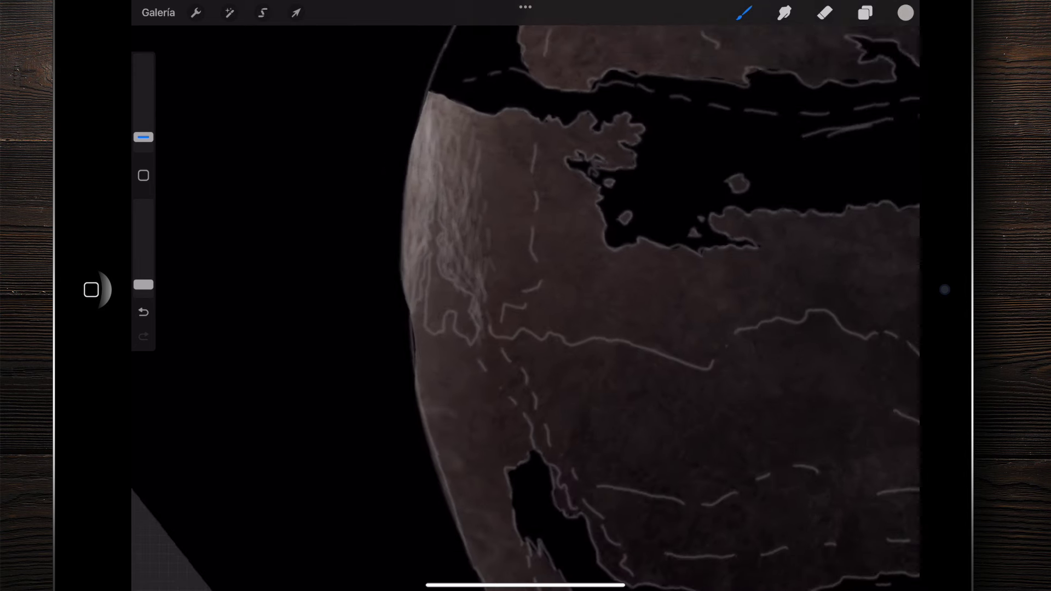
Hatch short light strokes along the planet's left rim
drag(396, 195, 398, 226)
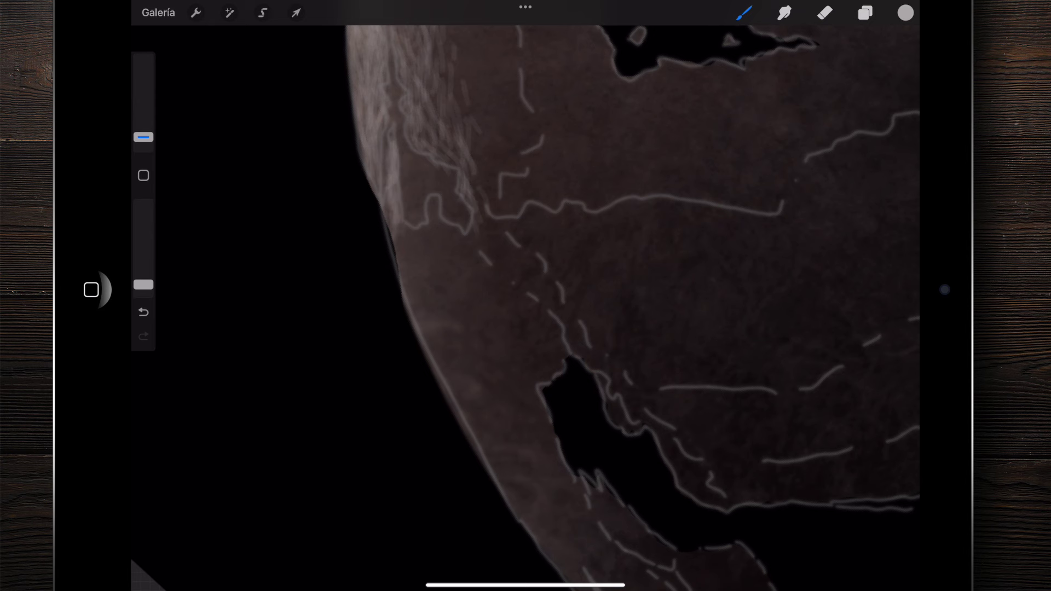
mouse_move(403, 229)
mouse_down()
mouse_move(409, 274)
mouse_move(416, 253)
mouse_move(424, 269)
mouse_move(432, 253)
mouse_up()
drag(431, 213, 434, 232)
mouse_move(428, 198)
mouse_down()
mouse_move(443, 263)
mouse_move(422, 268)
mouse_up()
drag(419, 226, 414, 258)
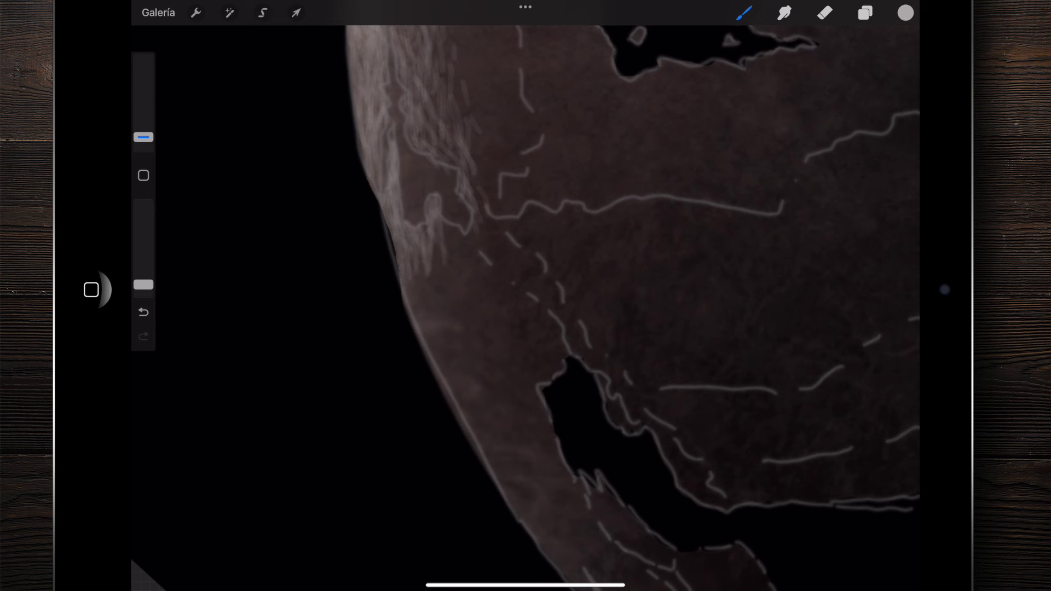
drag(413, 272, 417, 309)
mouse_move(405, 276)
mouse_down()
mouse_move(420, 323)
mouse_move(414, 296)
mouse_up()
drag(434, 248, 437, 271)
mouse_move(443, 229)
mouse_down()
mouse_move(434, 269)
mouse_move(452, 253)
mouse_move(466, 280)
mouse_move(446, 295)
mouse_move(440, 322)
mouse_up()
mouse_move(437, 273)
mouse_down()
mouse_move(441, 312)
mouse_move(457, 279)
mouse_move(462, 296)
mouse_up()
drag(462, 244, 472, 304)
mouse_move(474, 219)
mouse_down()
mouse_move(485, 280)
mouse_move(469, 312)
mouse_up()
mouse_move(411, 253)
mouse_down()
mouse_move(428, 345)
mouse_move(463, 397)
mouse_up()
Rotate the canvas and hatch faint pale strokes along the globe's lower rim
mouse_move(526, 384)
mouse_down()
mouse_move(592, 350)
mouse_move(635, 285)
mouse_up()
drag(559, 261, 541, 223)
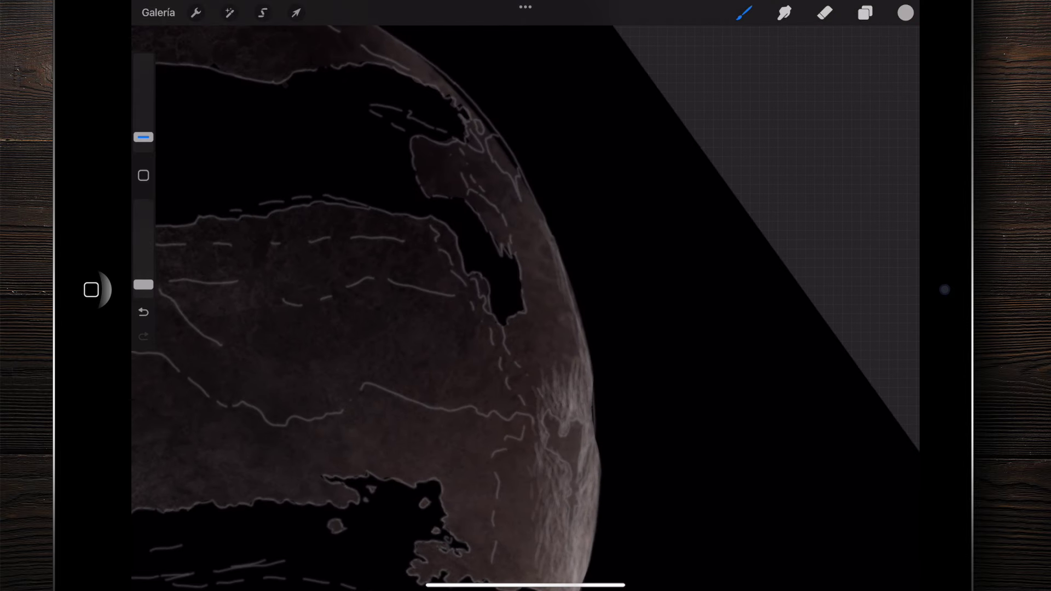
mouse_move(539, 241)
mouse_down()
mouse_move(517, 176)
mouse_move(483, 148)
mouse_up()
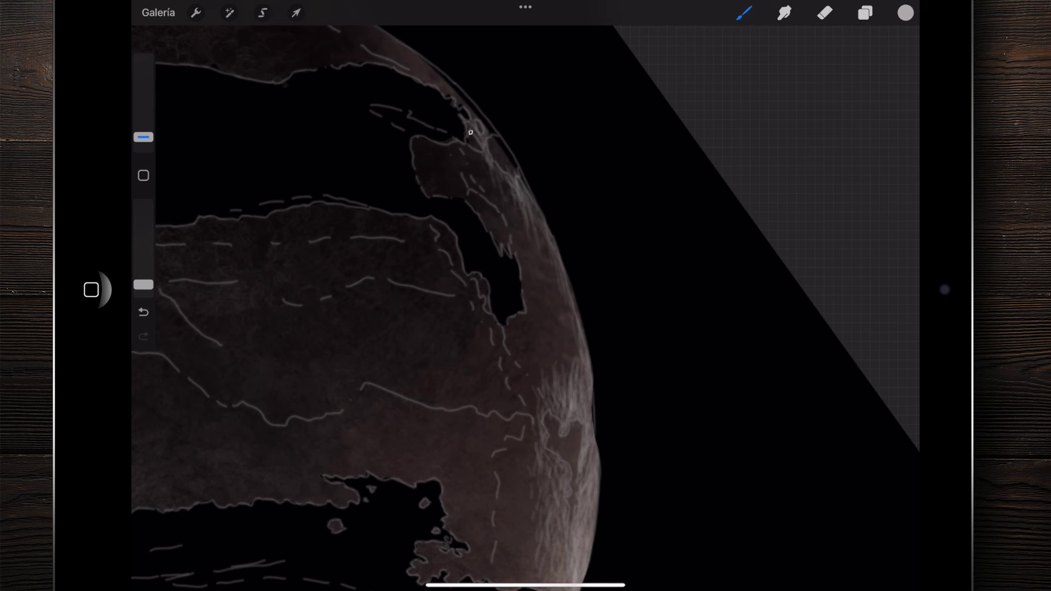
mouse_move(509, 211)
mouse_down()
mouse_move(489, 160)
mouse_move(464, 144)
mouse_up()
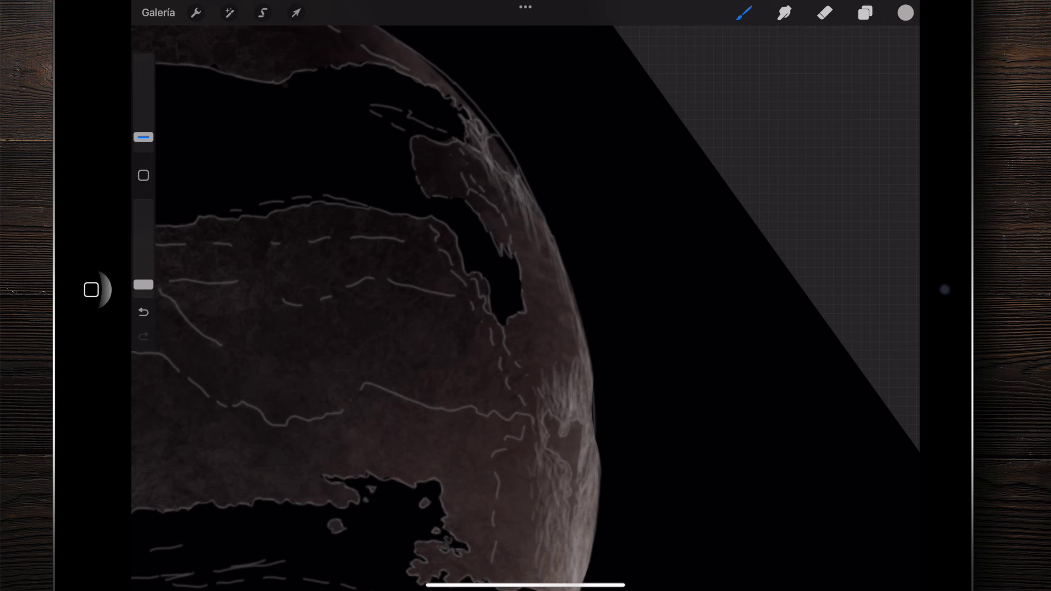
drag(498, 200, 468, 156)
drag(522, 227, 499, 184)
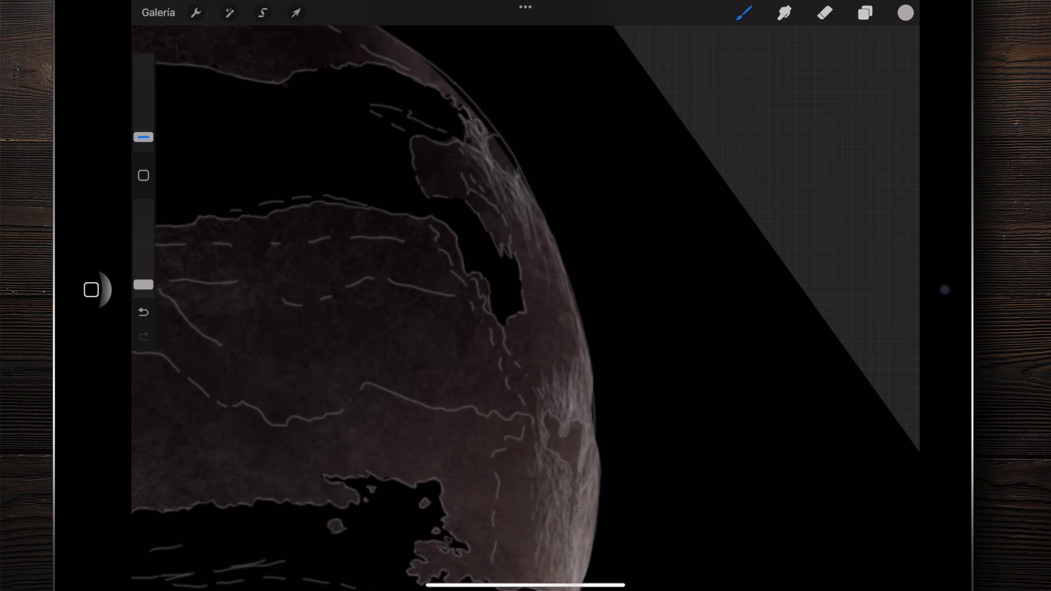
drag(525, 260, 512, 219)
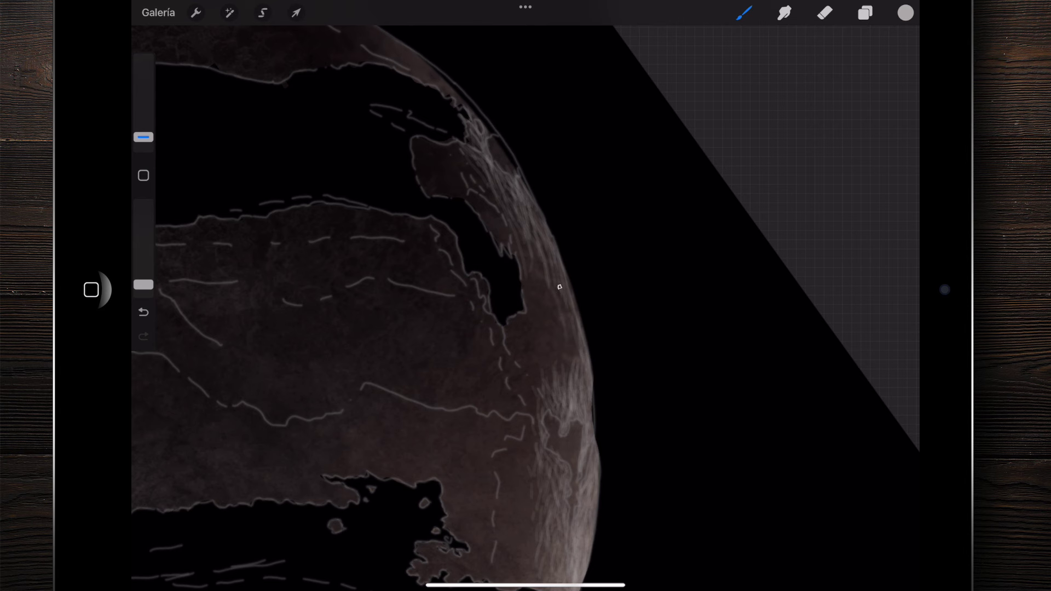
drag(567, 317, 563, 281)
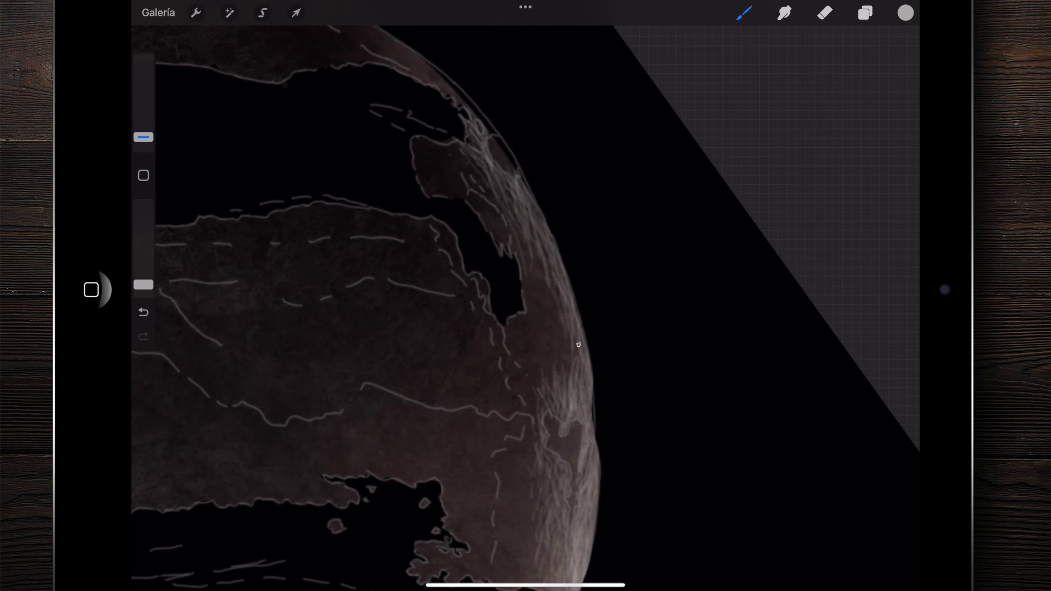
mouse_move(557, 339)
mouse_down()
mouse_move(545, 265)
mouse_move(531, 249)
mouse_up()
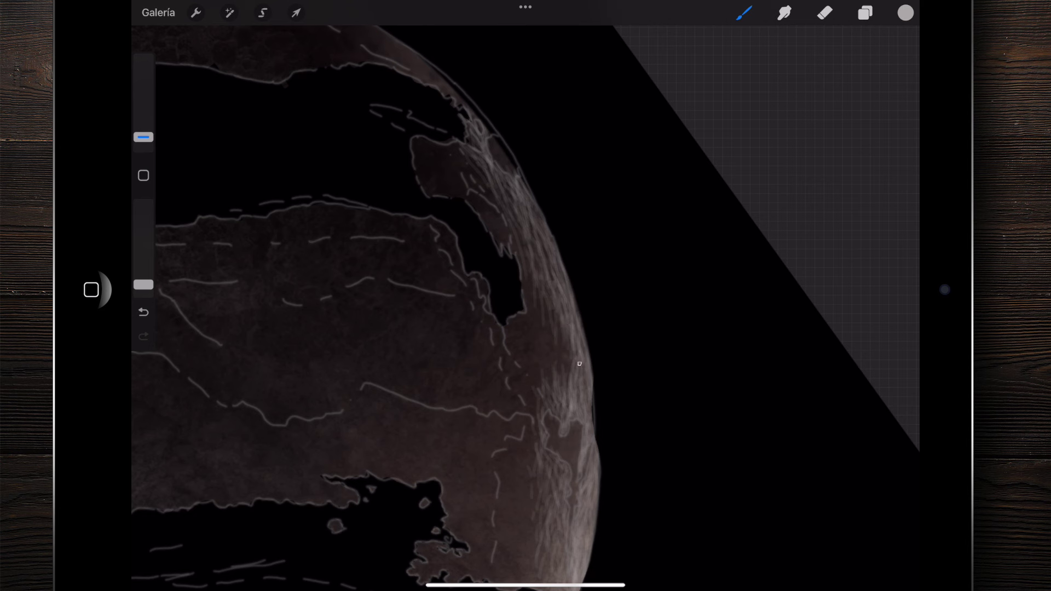
drag(555, 370, 546, 327)
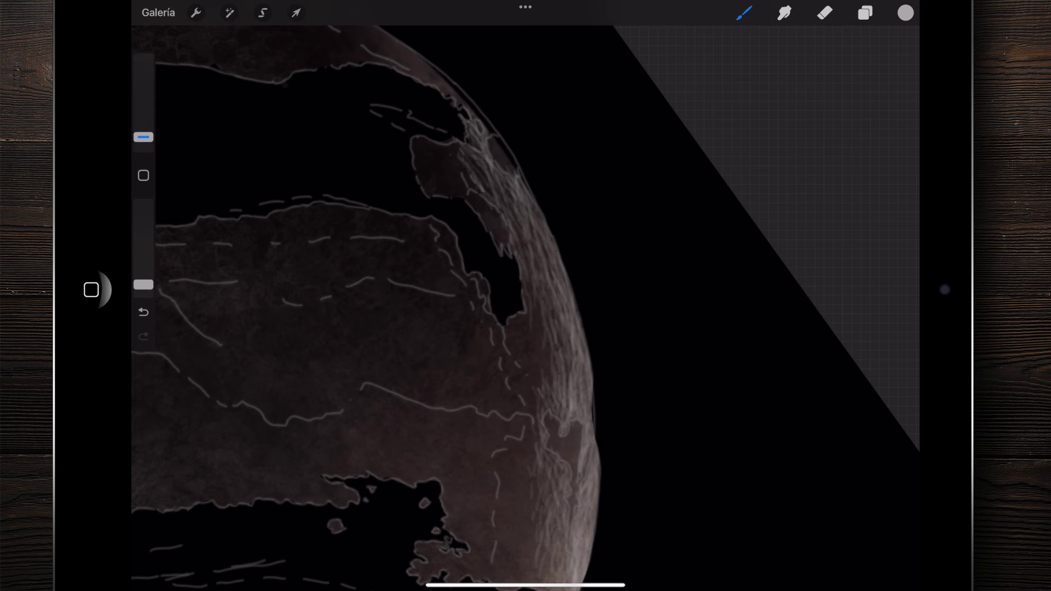
drag(543, 342, 546, 304)
drag(538, 386, 525, 327)
drag(547, 393, 540, 355)
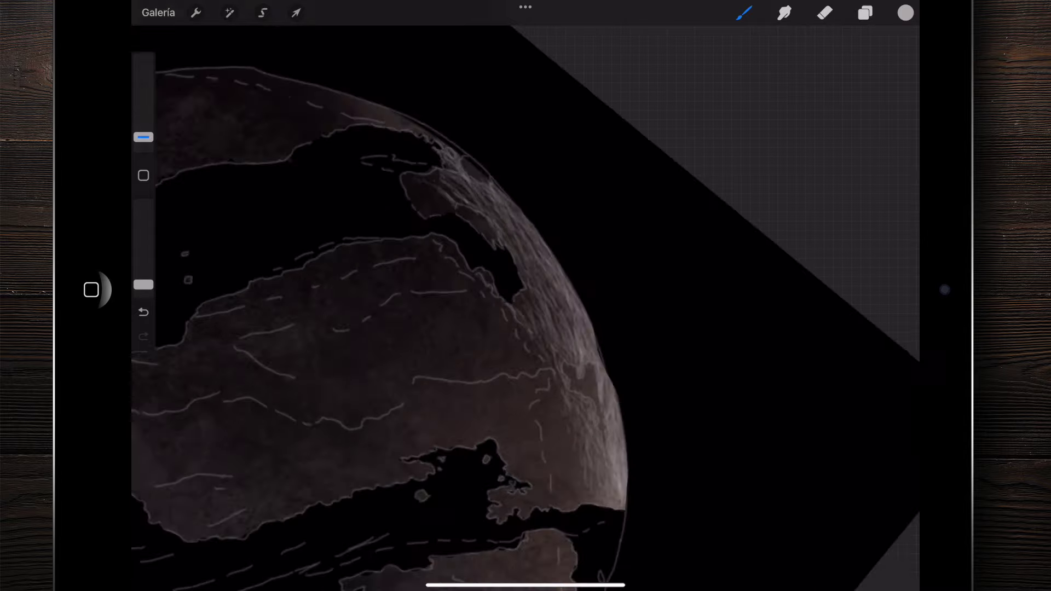
Brighten the lower section of the planet's rim with small light strokes
scroll(526, 296, down, 5)
scroll(610, 308, up, 5)
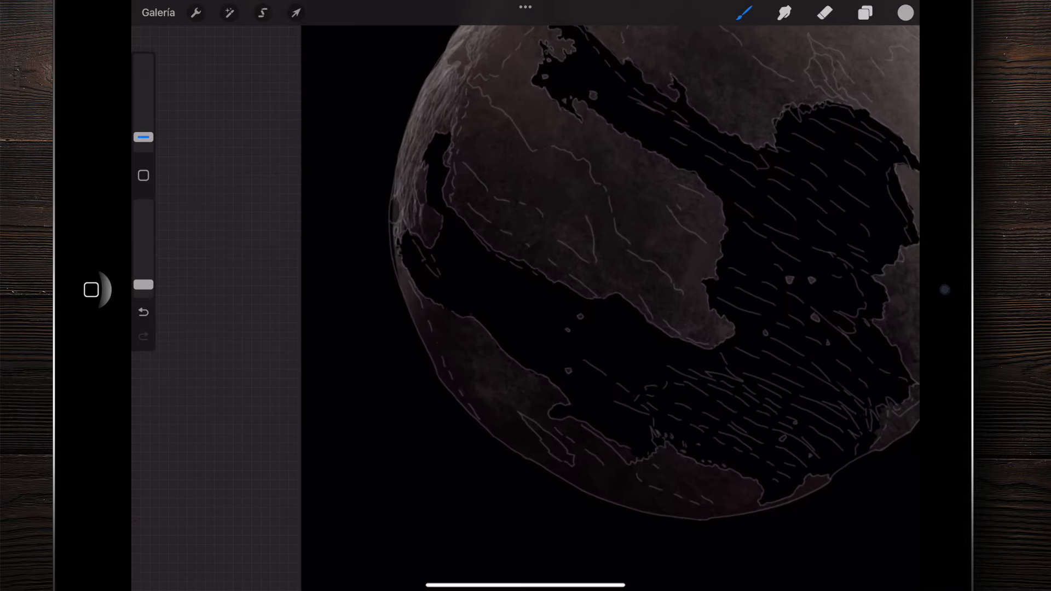
scroll(525, 295, up, 5)
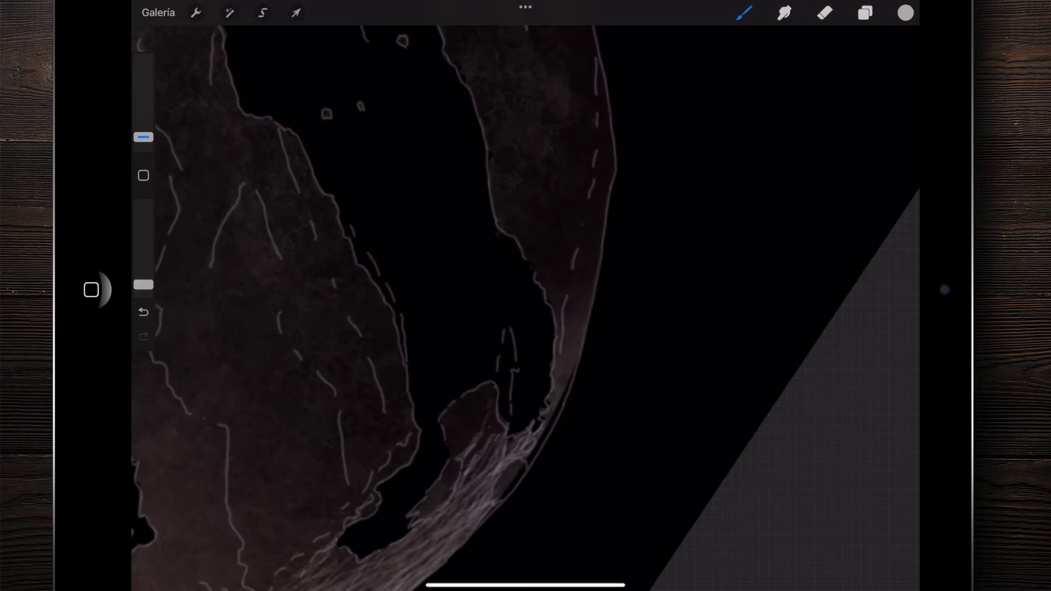
scroll(525, 295, up, 2)
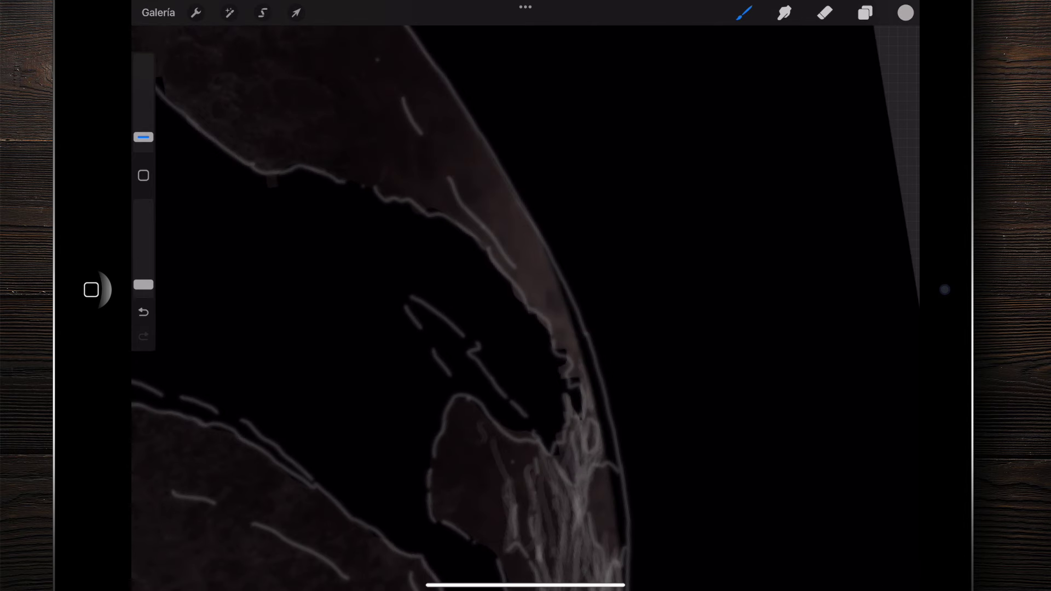
drag(558, 295, 571, 356)
drag(551, 317, 558, 342)
mouse_move(533, 274)
mouse_down()
mouse_move(558, 315)
mouse_move(546, 342)
mouse_up()
scroll(525, 295, down, 1)
drag(542, 293, 530, 356)
drag(522, 274, 537, 328)
mouse_move(525, 249)
mouse_down()
mouse_move(535, 291)
mouse_move(521, 309)
mouse_move(495, 253)
mouse_up()
drag(518, 311, 491, 234)
mouse_move(509, 279)
mouse_down()
mouse_move(518, 219)
mouse_move(507, 197)
mouse_move(492, 203)
mouse_move(501, 232)
mouse_up()
Texture the rim with light strokes carried upward along the globe's edge
scroll(526, 296, down, 1)
scroll(525, 295, down, 1)
drag(518, 356, 523, 386)
drag(509, 339, 500, 303)
mouse_move(523, 345)
mouse_down()
mouse_move(512, 282)
mouse_move(490, 249)
mouse_up()
drag(501, 290, 479, 211)
drag(482, 254, 474, 181)
mouse_move(481, 236)
mouse_down()
mouse_move(463, 173)
mouse_move(422, 115)
mouse_up()
drag(438, 153, 407, 93)
drag(473, 186, 457, 156)
drag(476, 263, 457, 189)
drag(490, 309, 479, 260)
drag(501, 336, 468, 244)
drag(471, 246, 437, 156)
drag(438, 175, 387, 78)
Fit the canvas and hide the sketch lines layer to view the shading alone
scroll(525, 307, down, 5)
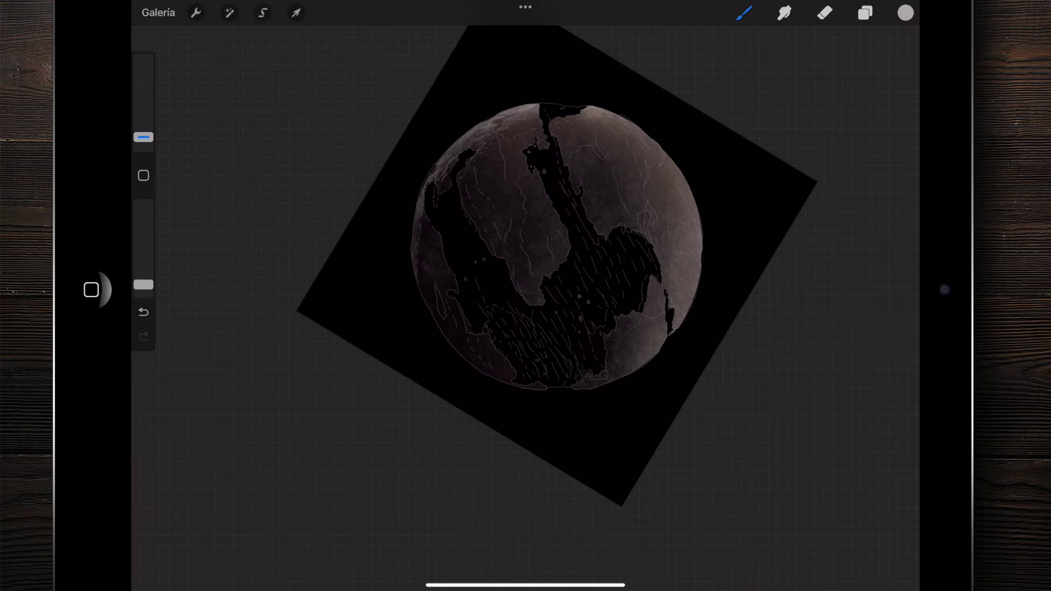
scroll(613, 295, up, 5)
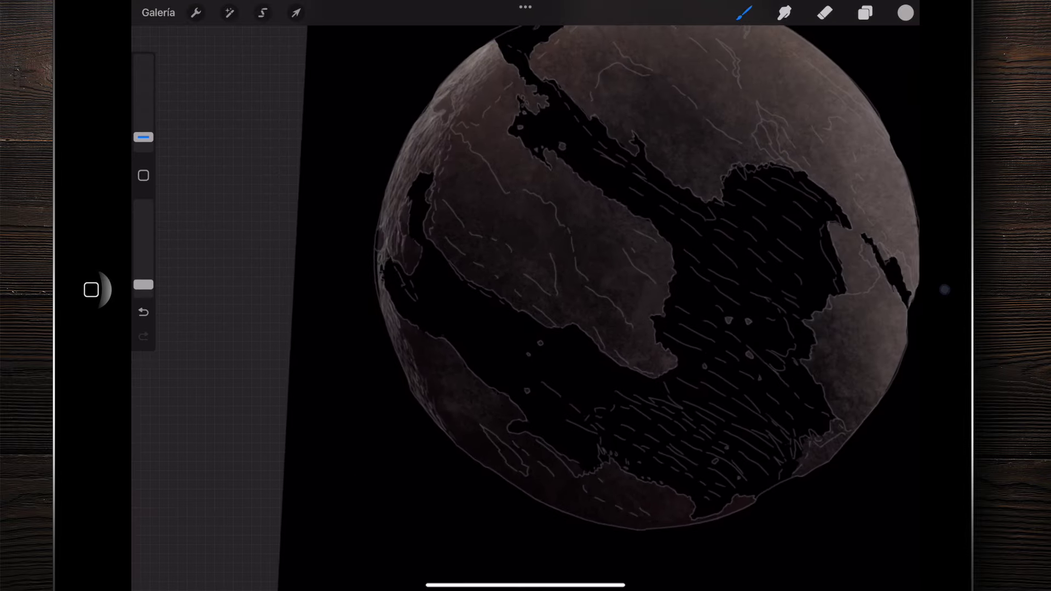
scroll(557, 268, down, 5)
scroll(557, 269, down, 3)
click(865, 12)
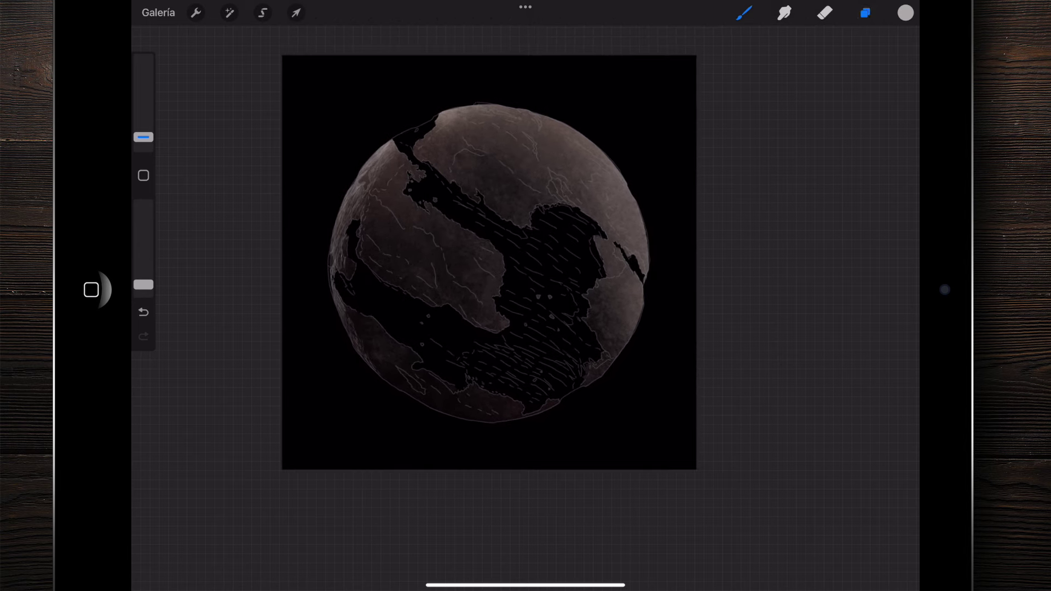
click(892, 93)
click(865, 12)
scroll(548, 296, up, 5)
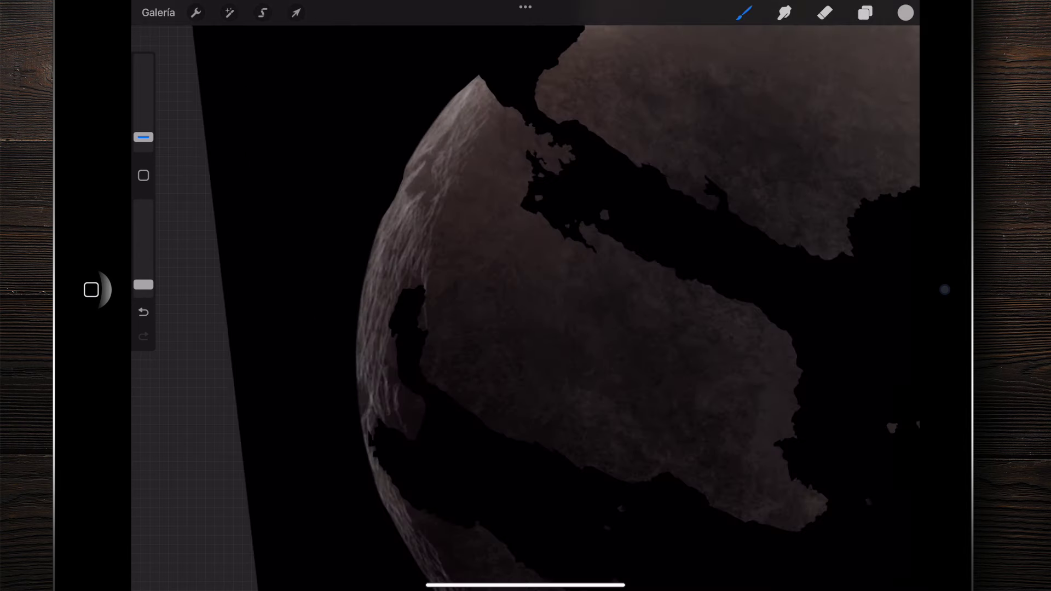
scroll(548, 295, down, 3)
scroll(548, 296, up, 5)
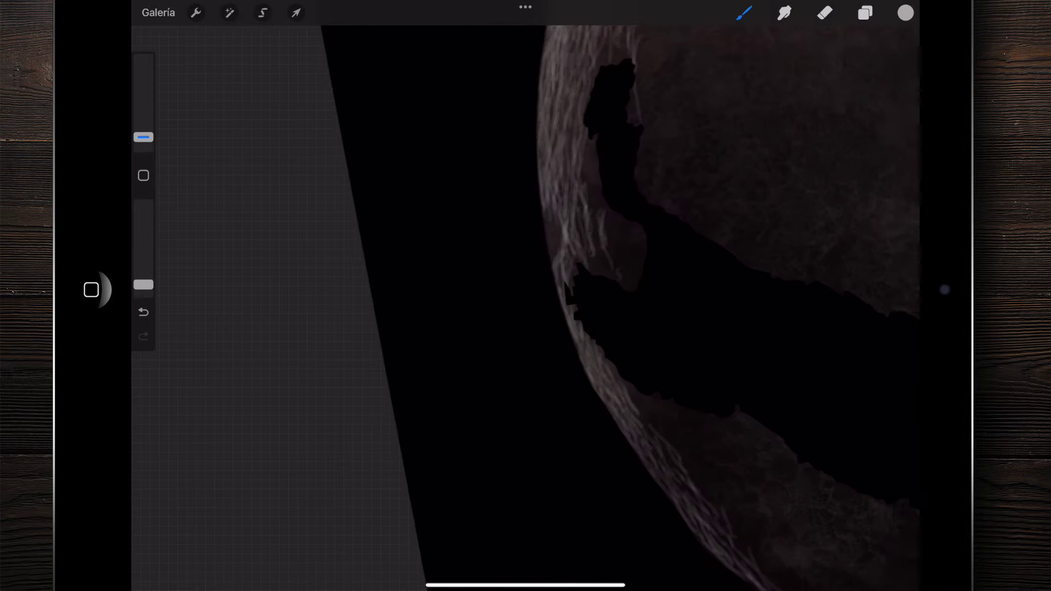
scroll(526, 296, down, 3)
scroll(525, 296, down, 3)
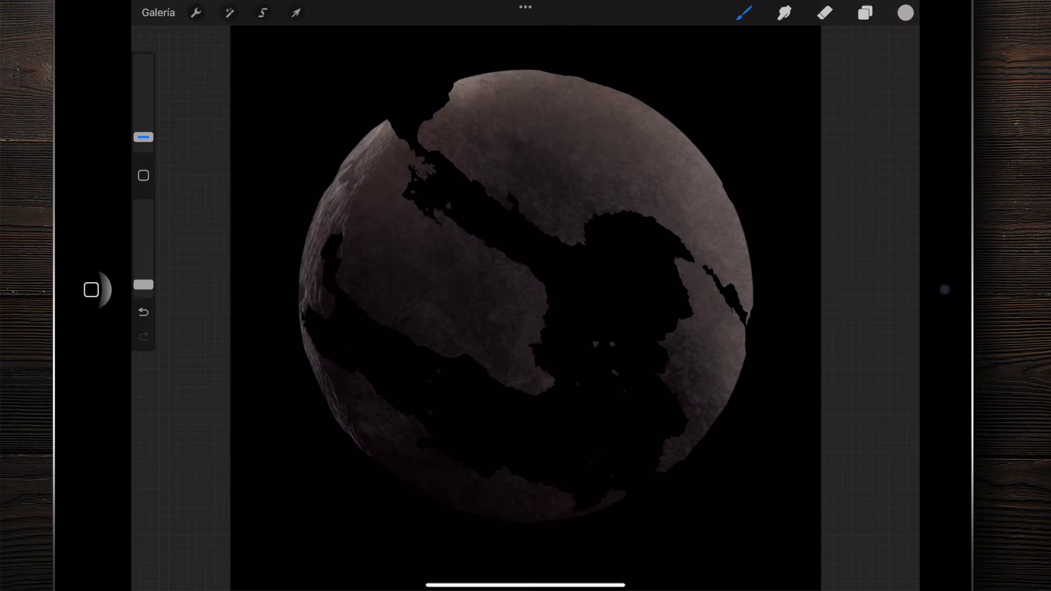
Make the Dibujo sketch layer visible again
scroll(548, 296, up, 5)
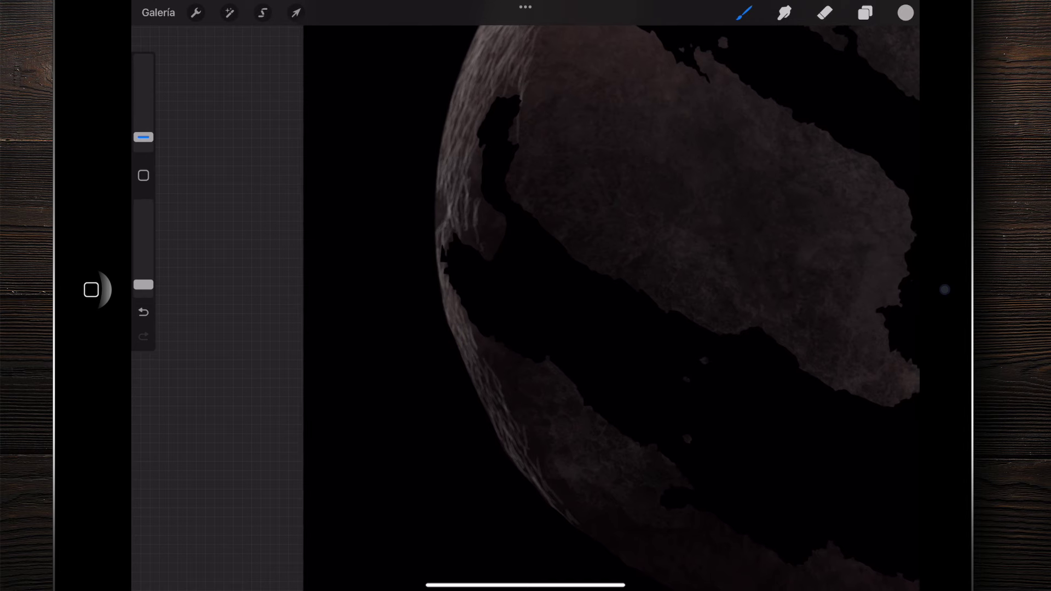
scroll(526, 296, down, 3)
scroll(525, 295, down, 3)
scroll(525, 296, down, 2)
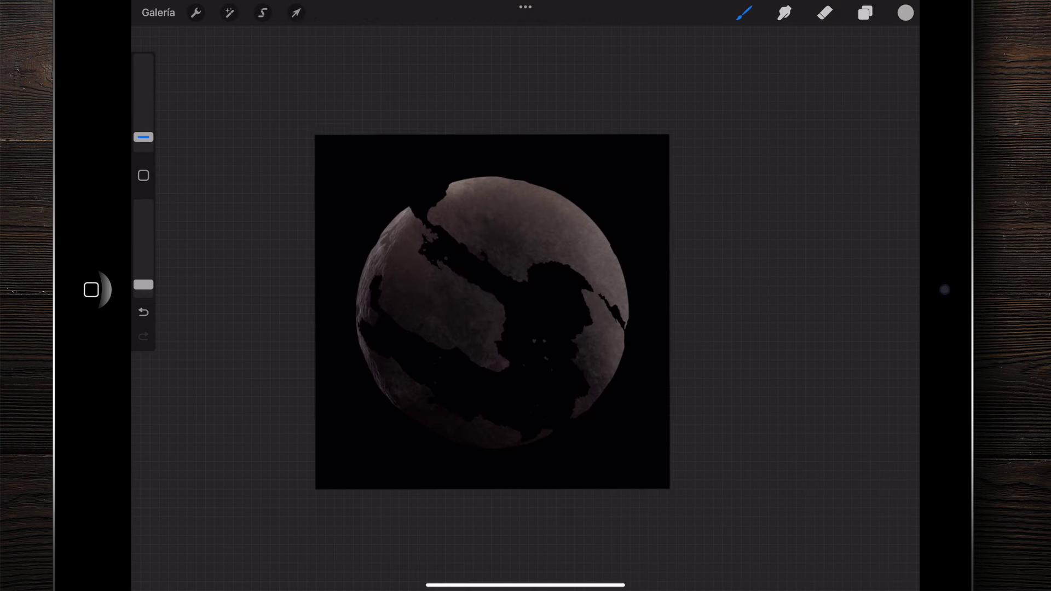
click(864, 13)
click(892, 94)
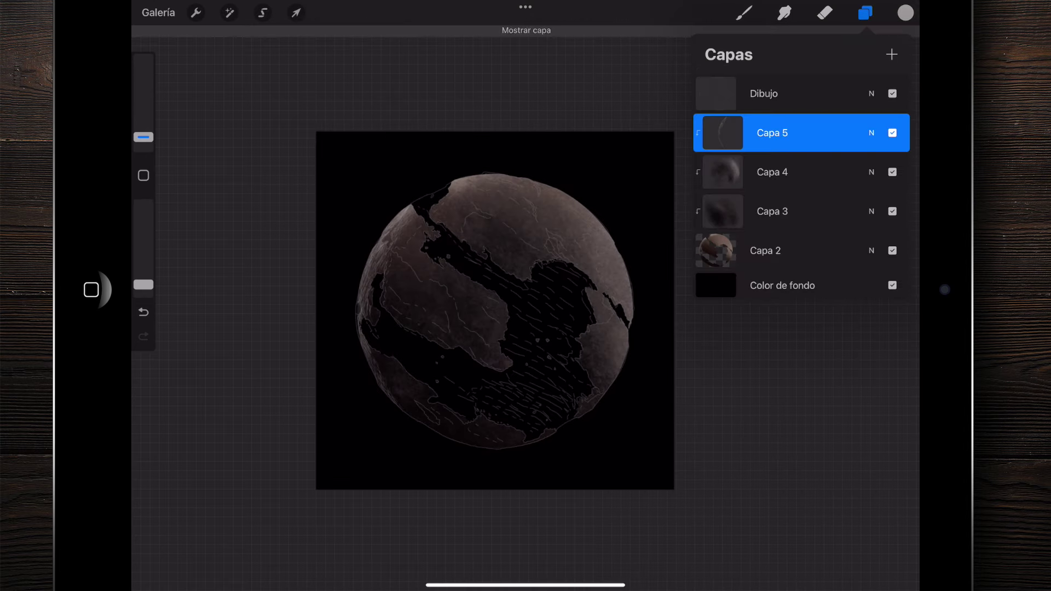
click(743, 13)
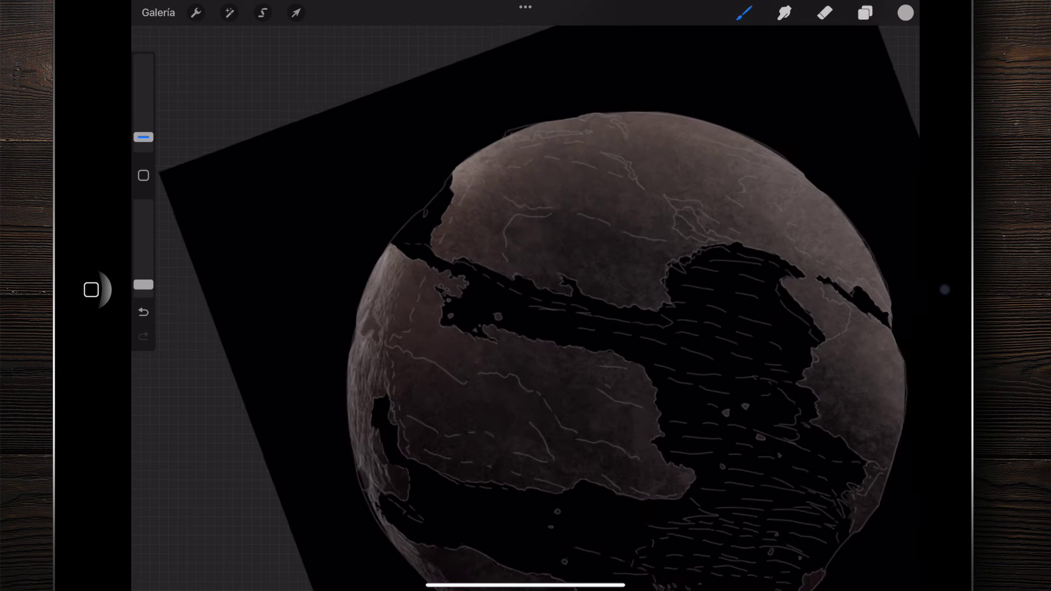
scroll(526, 306, up, 5)
scroll(547, 306, up, 3)
scroll(548, 306, up, 2)
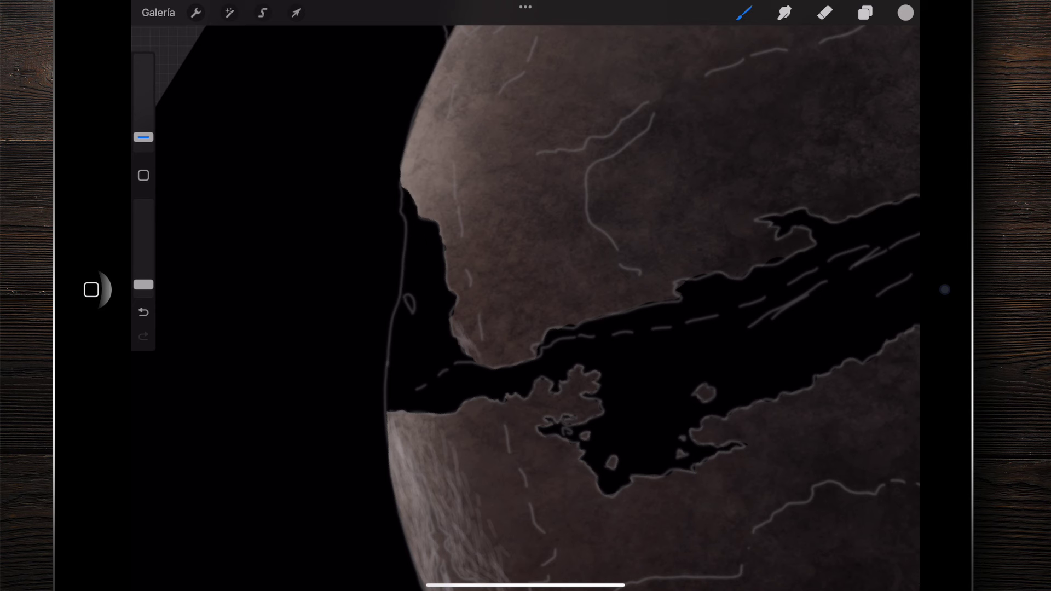
Lighten the coastline cliff edge on the landmass
mouse_move(467, 298)
mouse_down()
mouse_move(475, 347)
mouse_move(500, 364)
mouse_up()
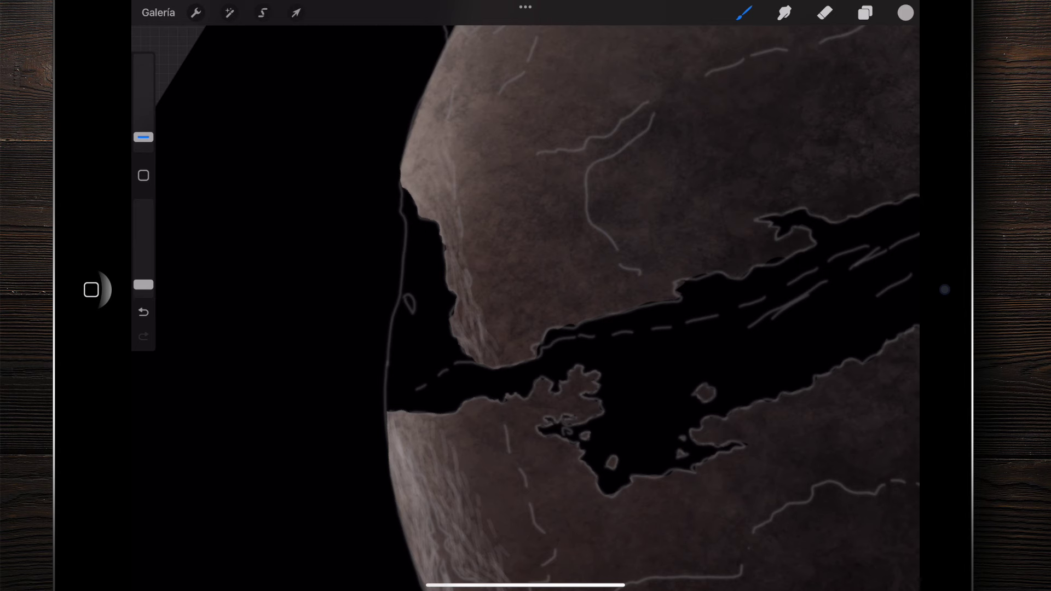
scroll(525, 306, down, 5)
scroll(526, 306, down, 2)
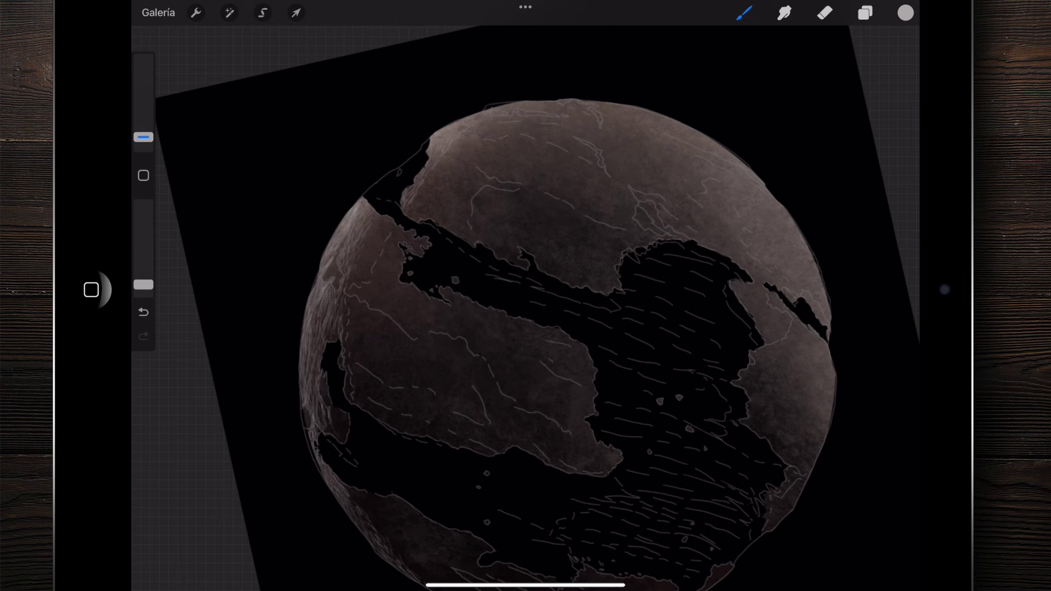
scroll(525, 306, down, 3)
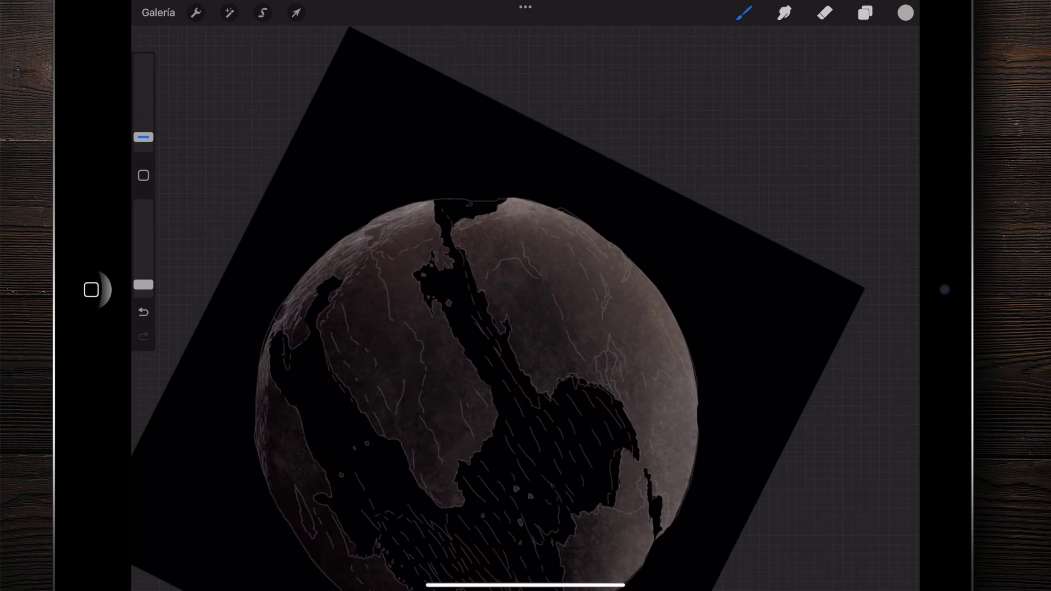
scroll(526, 306, up, 5)
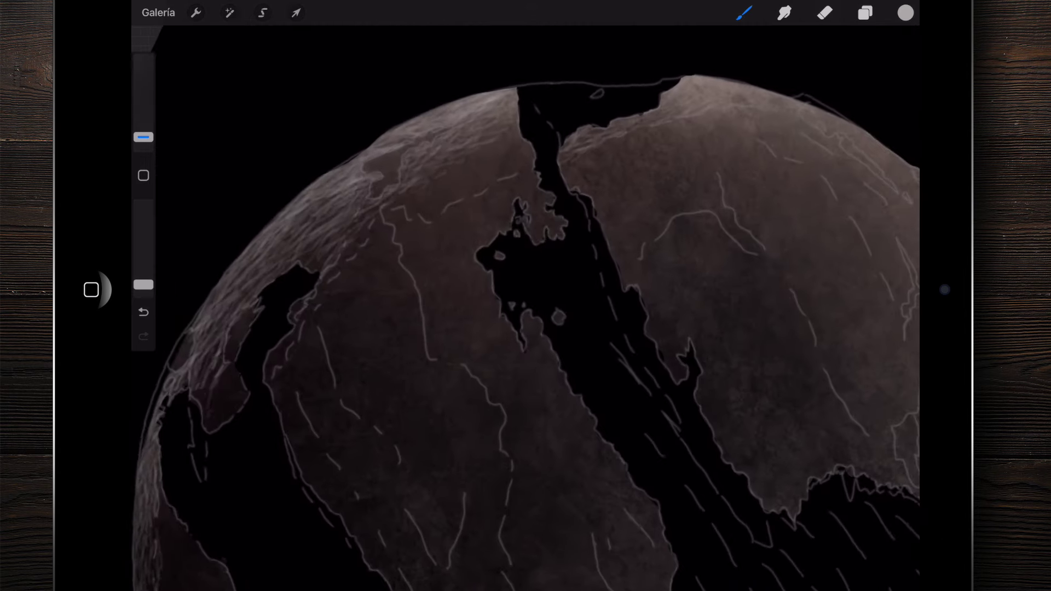
scroll(526, 306, up, 3)
scroll(526, 307, up, 3)
scroll(526, 307, up, 3)
scroll(525, 306, up, 3)
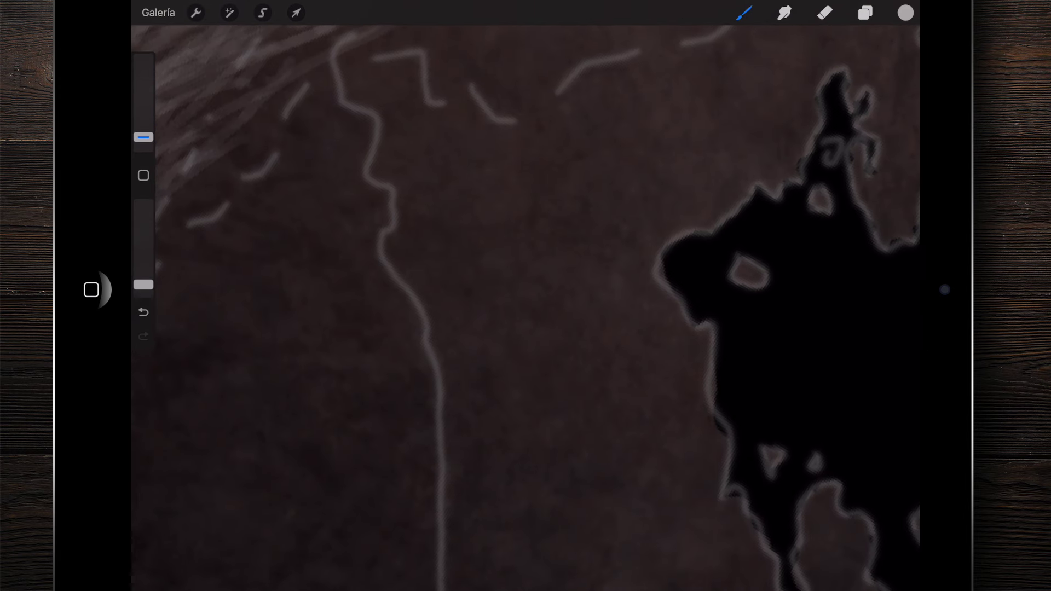
scroll(401, 279, down, 3)
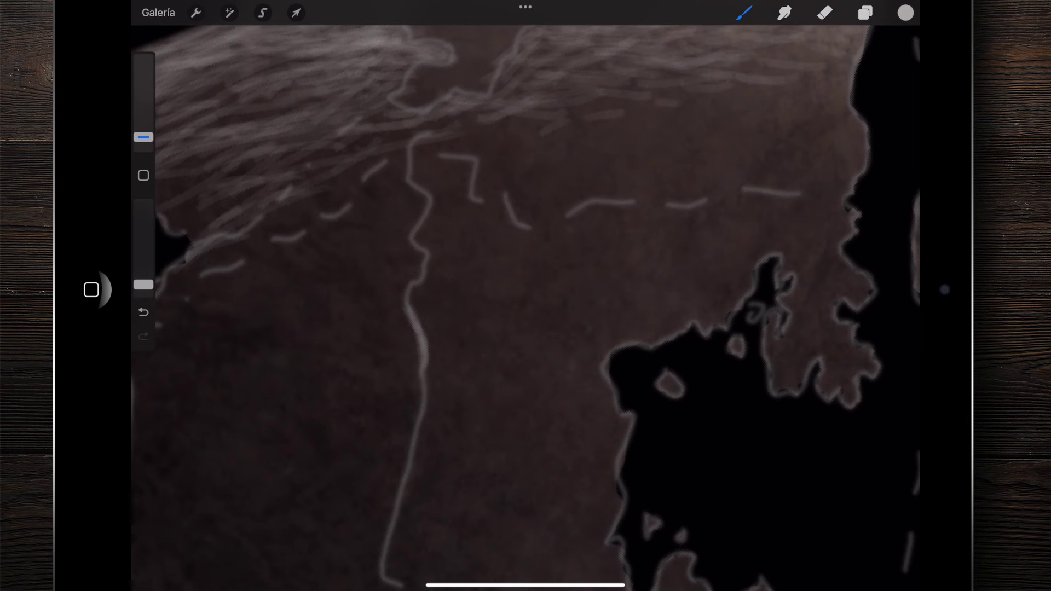
Retrace the landmass's pale coastline outline more brightly
drag(418, 274, 410, 298)
drag(427, 252, 421, 276)
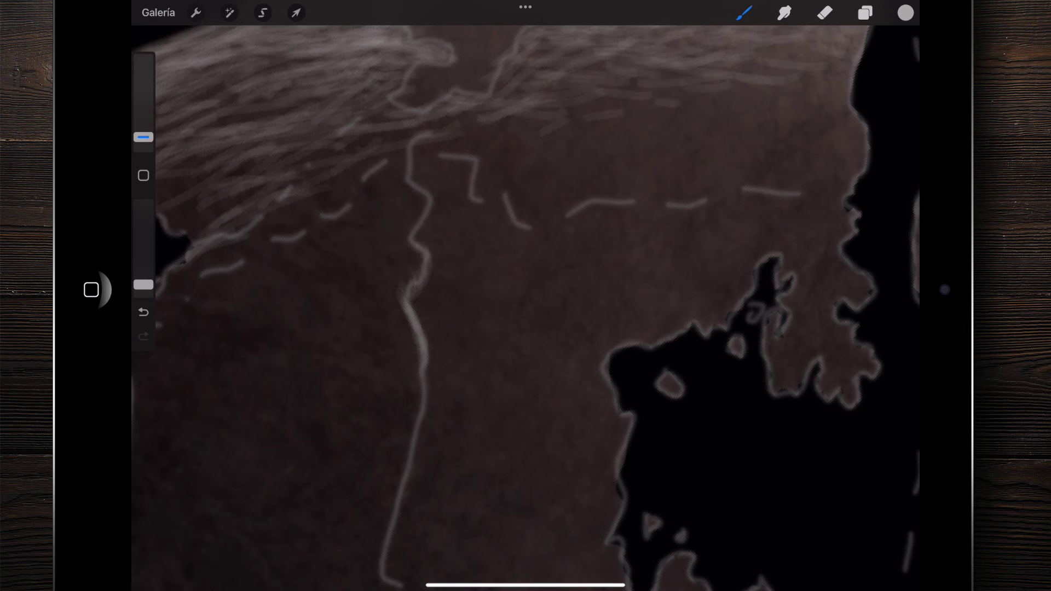
scroll(525, 306, down, 5)
drag(385, 212, 391, 247)
mouse_move(364, 184)
mouse_down()
mouse_move(389, 228)
mouse_move(395, 322)
mouse_up()
drag(393, 372, 400, 390)
scroll(526, 307, down, 5)
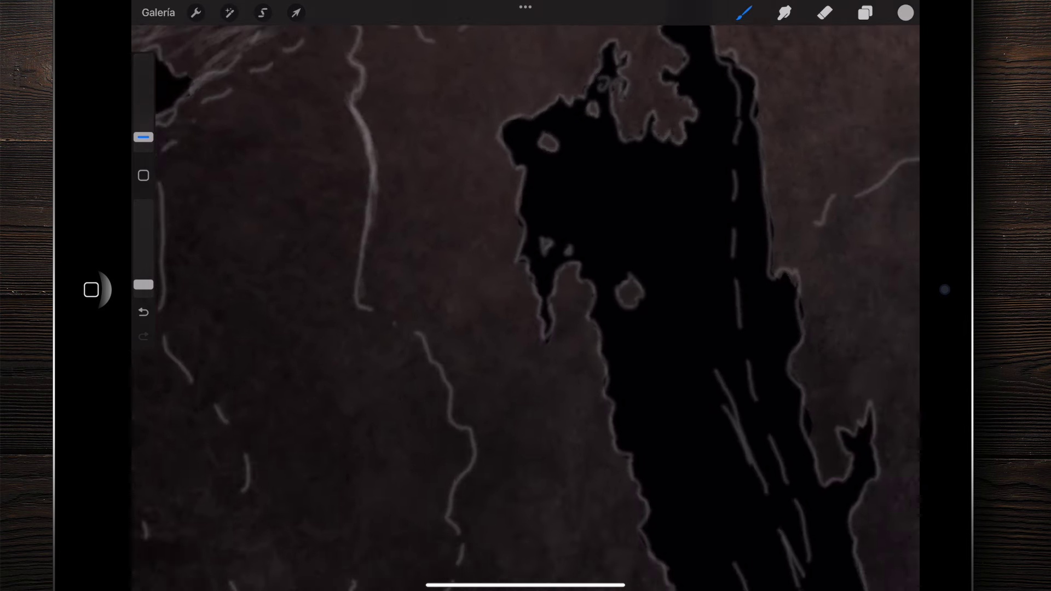
drag(415, 249, 487, 351)
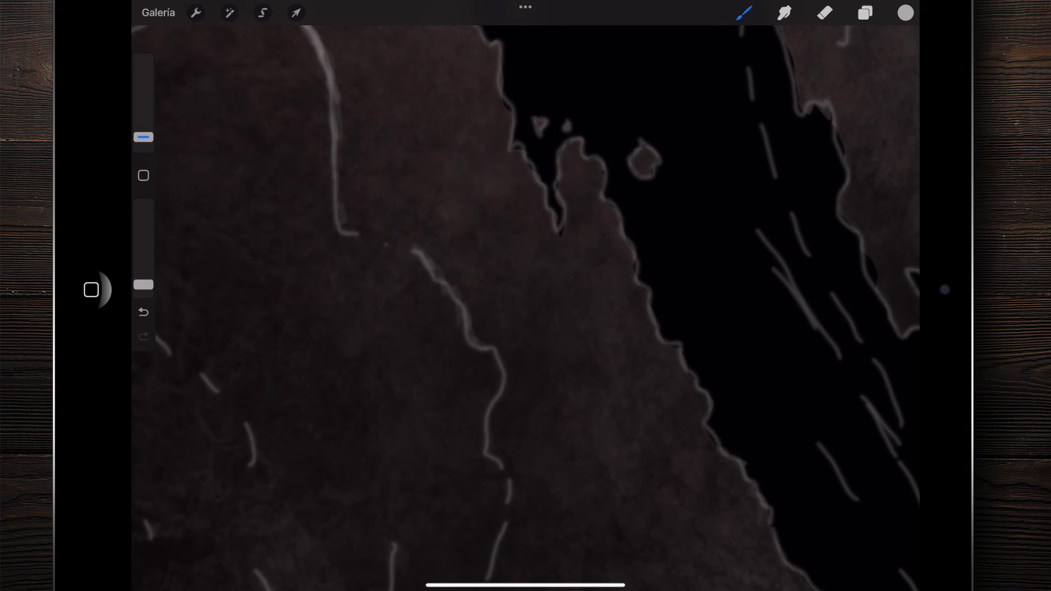
Brighten the pale vein lines, including the long diagonal vein
drag(483, 428, 485, 446)
scroll(526, 307, down, 5)
drag(435, 284, 447, 410)
scroll(525, 307, down, 5)
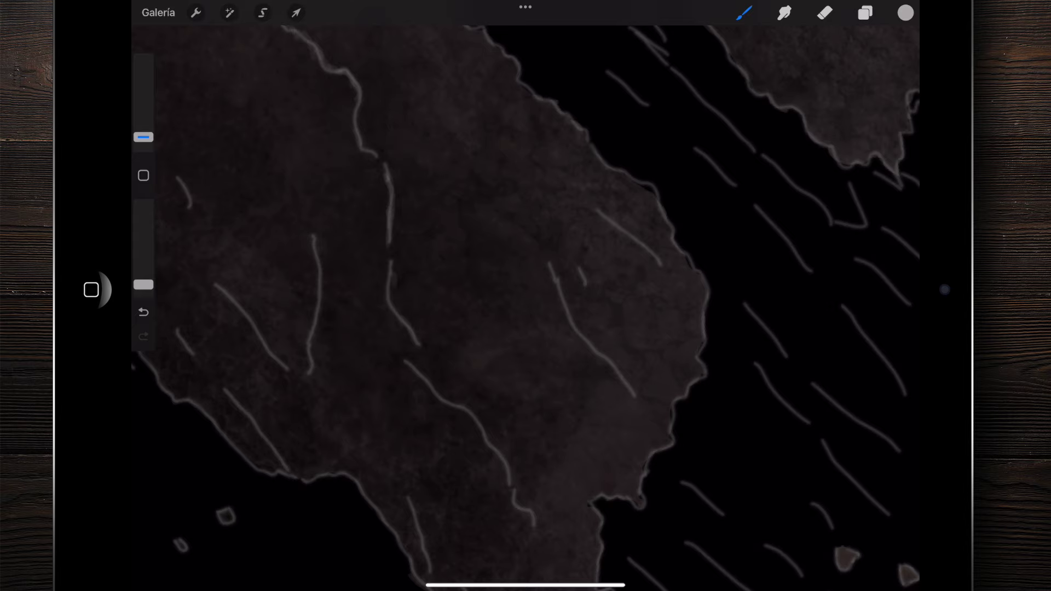
scroll(525, 306, down, 5)
drag(429, 278, 441, 309)
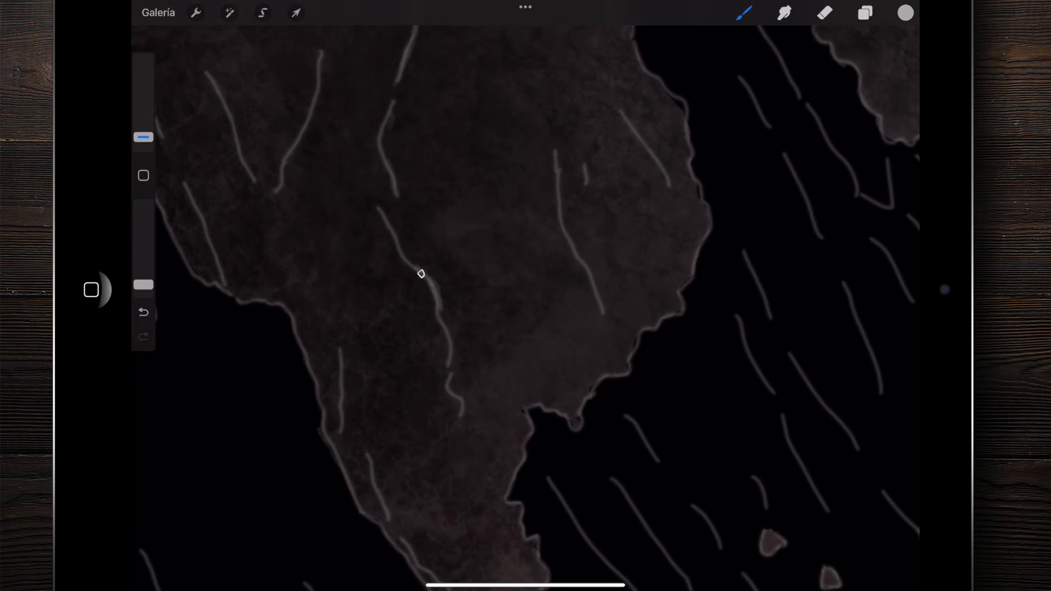
drag(421, 274, 377, 209)
drag(424, 277, 444, 329)
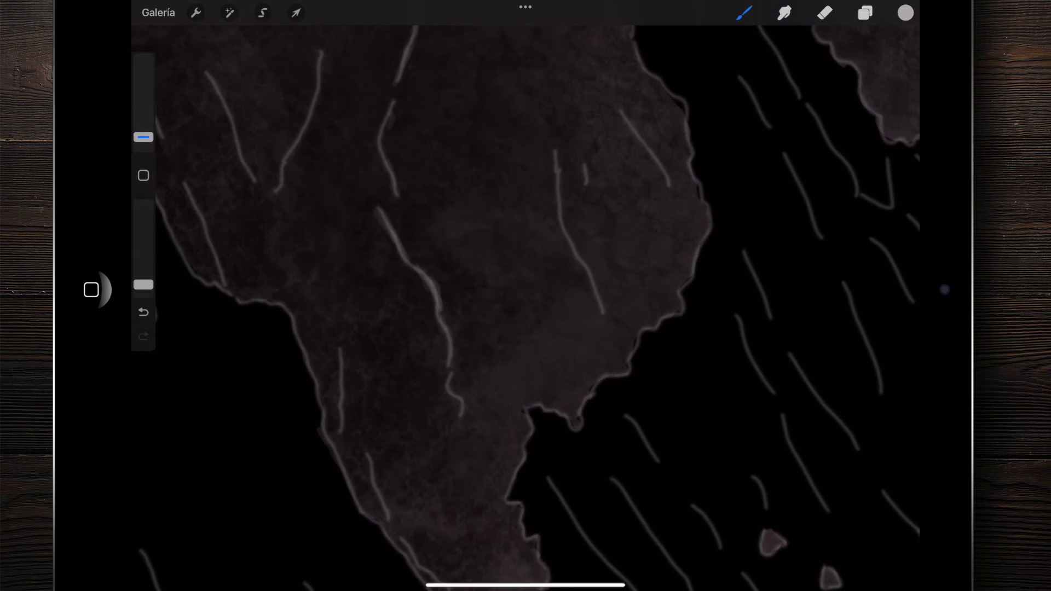
drag(466, 474, 477, 502)
scroll(525, 307, up, 3)
Extend the brightened vein lines upward and add a faint pale line along the landmass edge
drag(498, 305, 518, 344)
drag(486, 241, 455, 148)
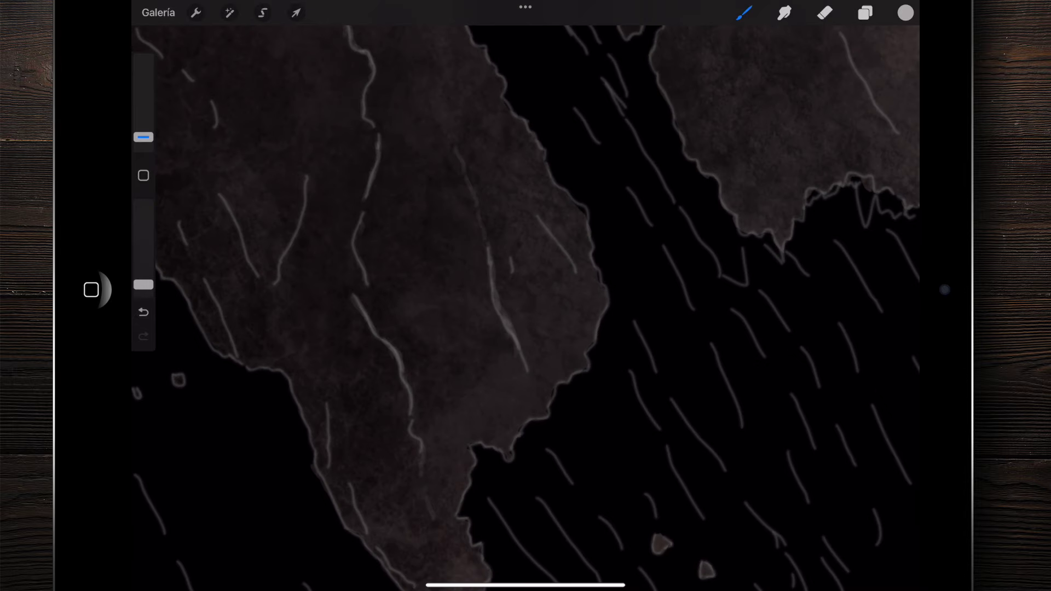
drag(495, 207, 504, 230)
drag(510, 252, 539, 318)
drag(495, 205, 504, 237)
drag(503, 257, 511, 270)
drag(540, 219, 502, 120)
scroll(525, 296, down, 5)
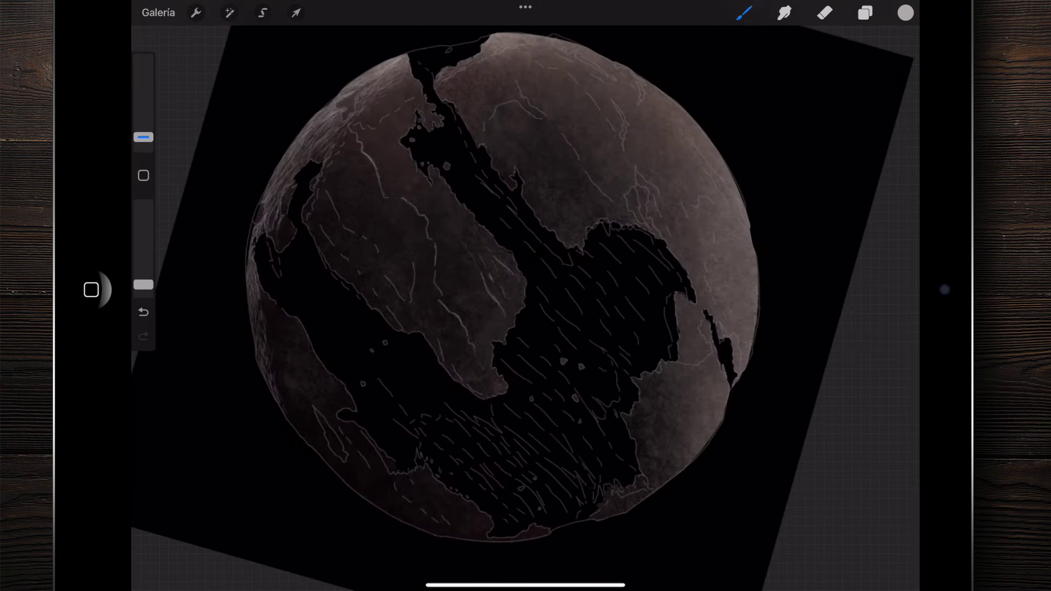
Zoom onto the globe's left edge and hatch pale vertical strokes beside the dashed line
scroll(525, 296, up, 5)
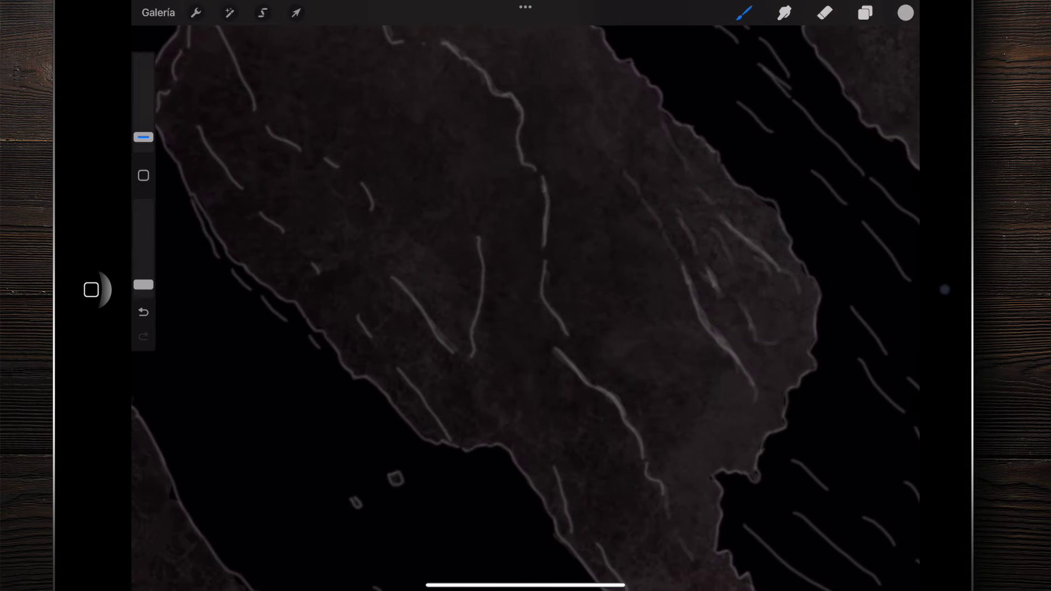
scroll(526, 296, down, 2)
scroll(526, 295, down, 5)
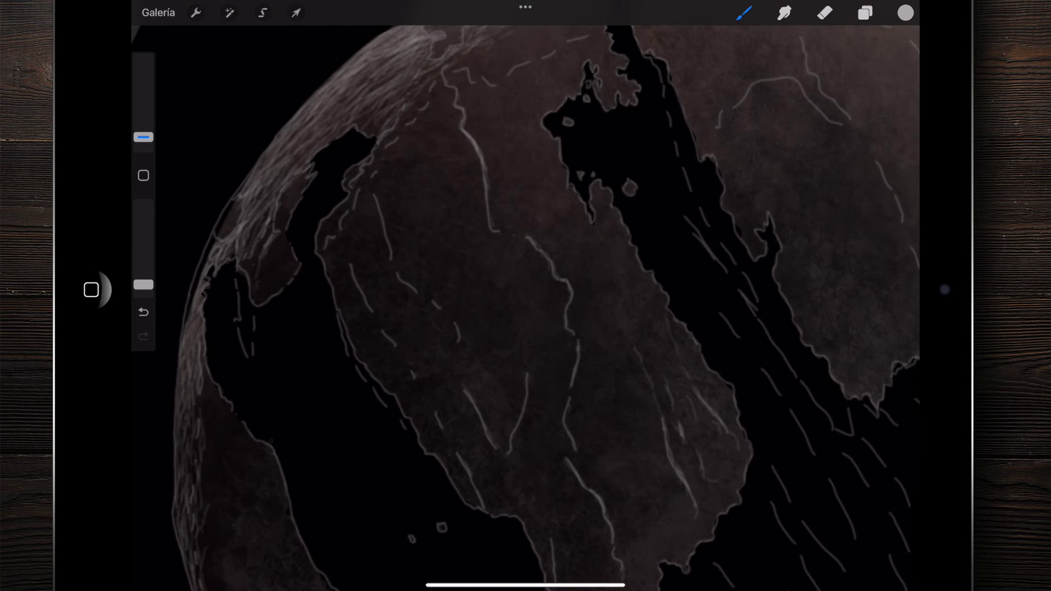
scroll(526, 296, up, 5)
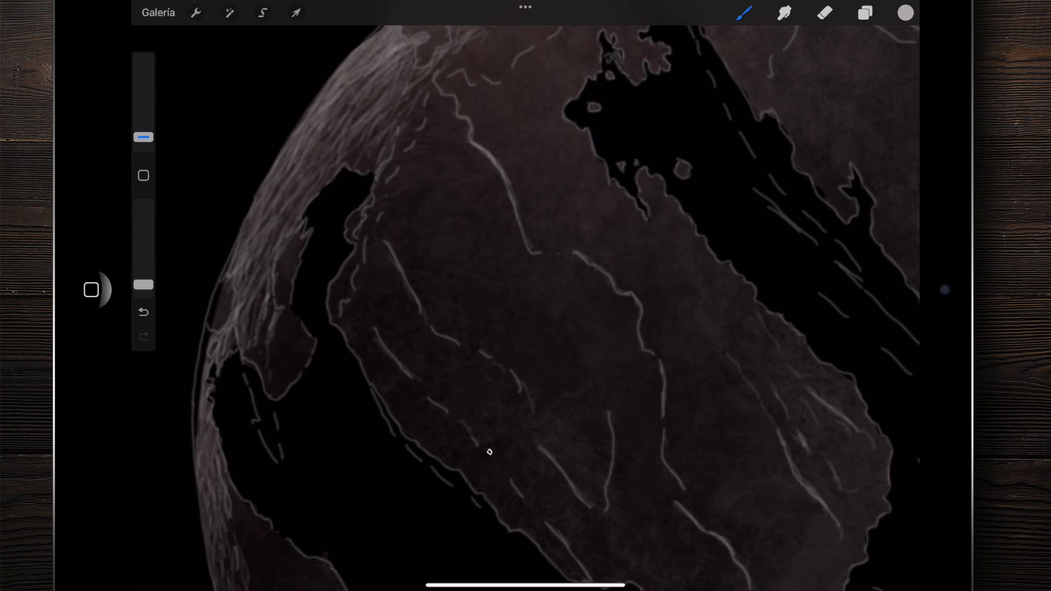
scroll(489, 451, down, 5)
scroll(490, 452, up, 5)
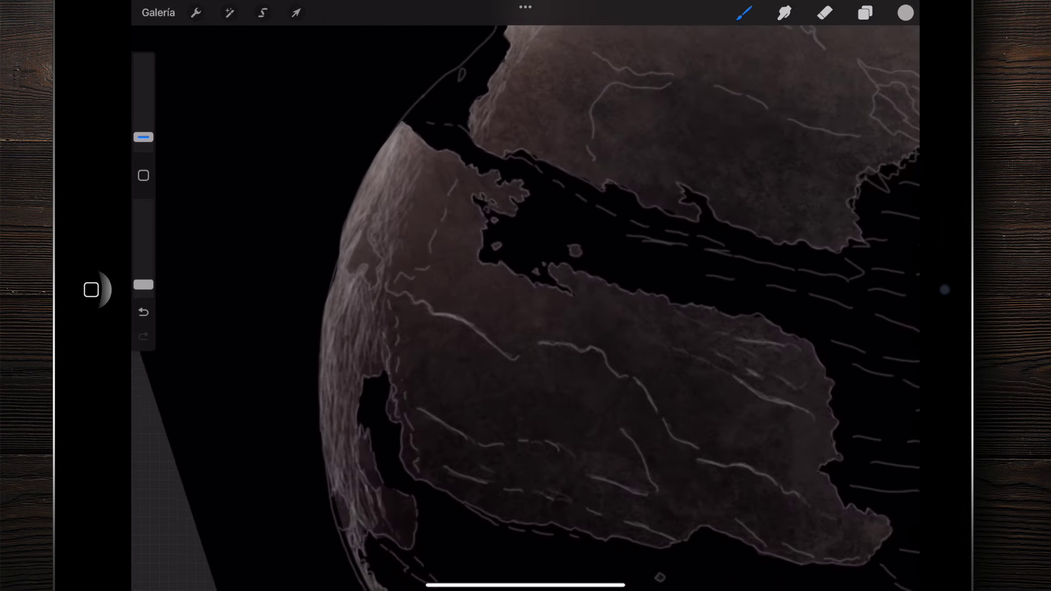
scroll(526, 295, down, 1)
scroll(525, 296, up, 3)
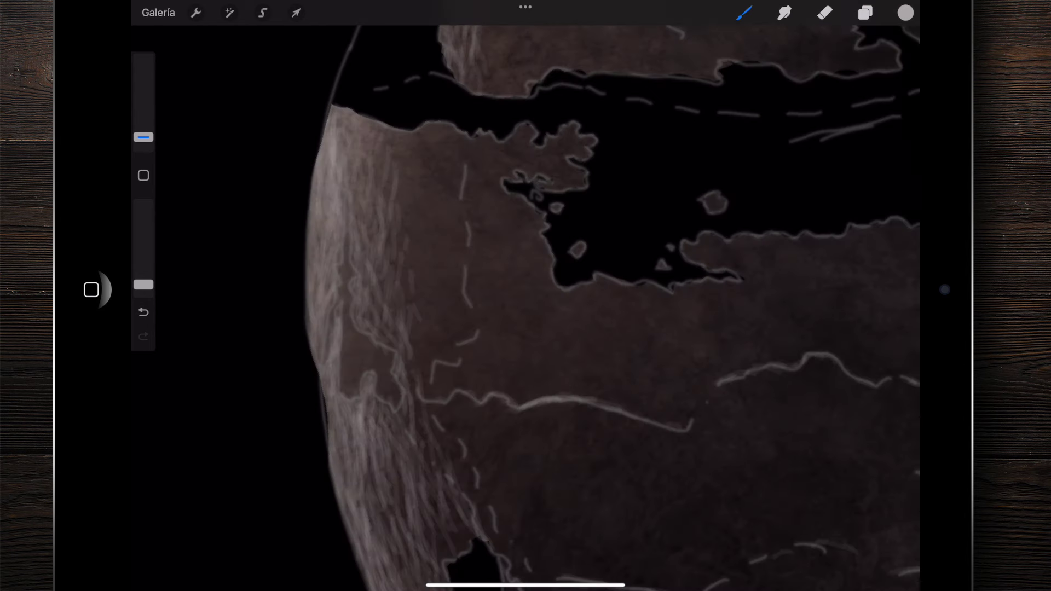
scroll(526, 295, up, 1)
mouse_move(474, 313)
mouse_down()
mouse_move(474, 269)
mouse_move(486, 256)
mouse_up()
mouse_move(474, 203)
mouse_down()
mouse_move(482, 174)
mouse_move(499, 246)
mouse_move(472, 168)
mouse_move(497, 218)
mouse_up()
mouse_move(492, 163)
mouse_down()
mouse_move(502, 192)
mouse_move(486, 207)
mouse_move(487, 227)
mouse_up()
mouse_move(508, 195)
mouse_down()
mouse_move(512, 235)
mouse_move(499, 269)
mouse_move(494, 212)
mouse_up()
Extend the vertical hatching down to the lower line and thicken it mid-edge
mouse_move(502, 260)
mouse_down()
mouse_move(486, 332)
mouse_move(505, 353)
mouse_move(487, 372)
mouse_up()
mouse_move(490, 331)
mouse_down()
mouse_move(460, 388)
mouse_move(470, 387)
mouse_up()
mouse_move(503, 353)
mouse_down()
mouse_move(481, 382)
mouse_move(517, 390)
mouse_move(466, 400)
mouse_move(458, 411)
mouse_move(427, 410)
mouse_move(435, 421)
mouse_up()
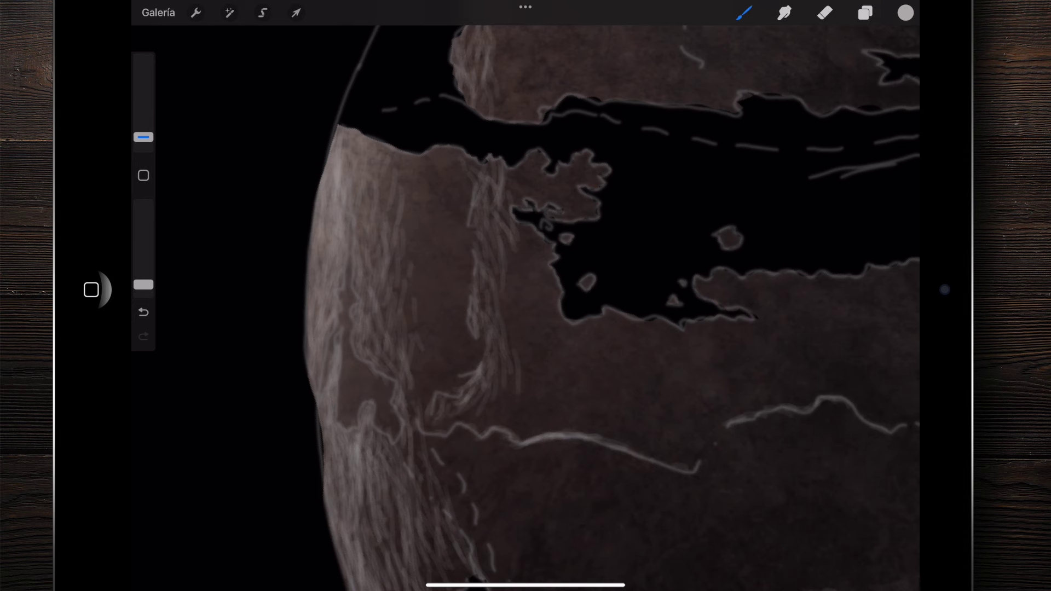
drag(512, 264, 499, 312)
drag(516, 264, 514, 295)
scroll(526, 307, down, 5)
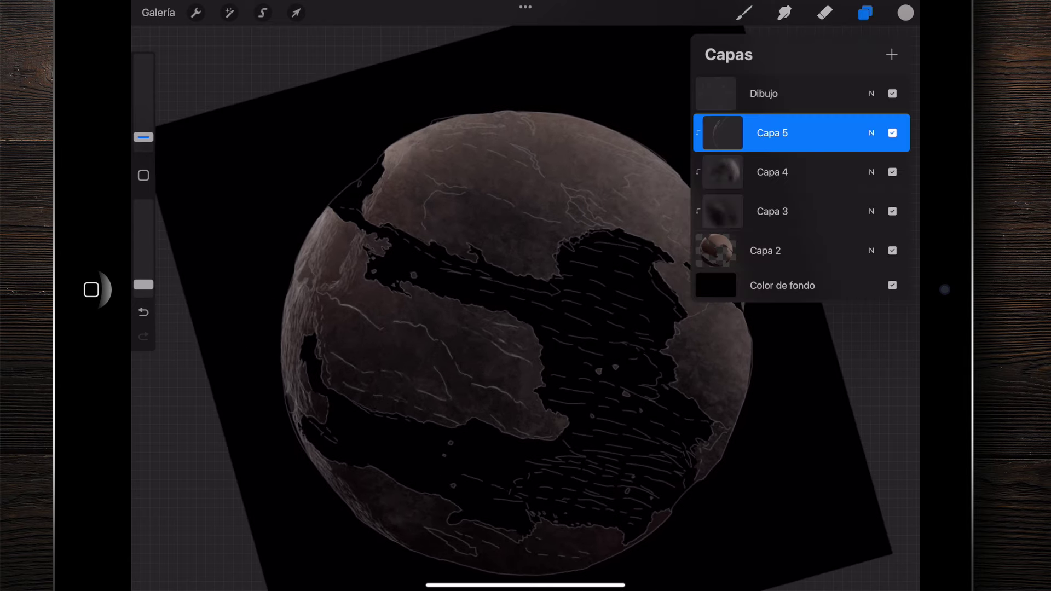
click(892, 94)
scroll(526, 307, up, 5)
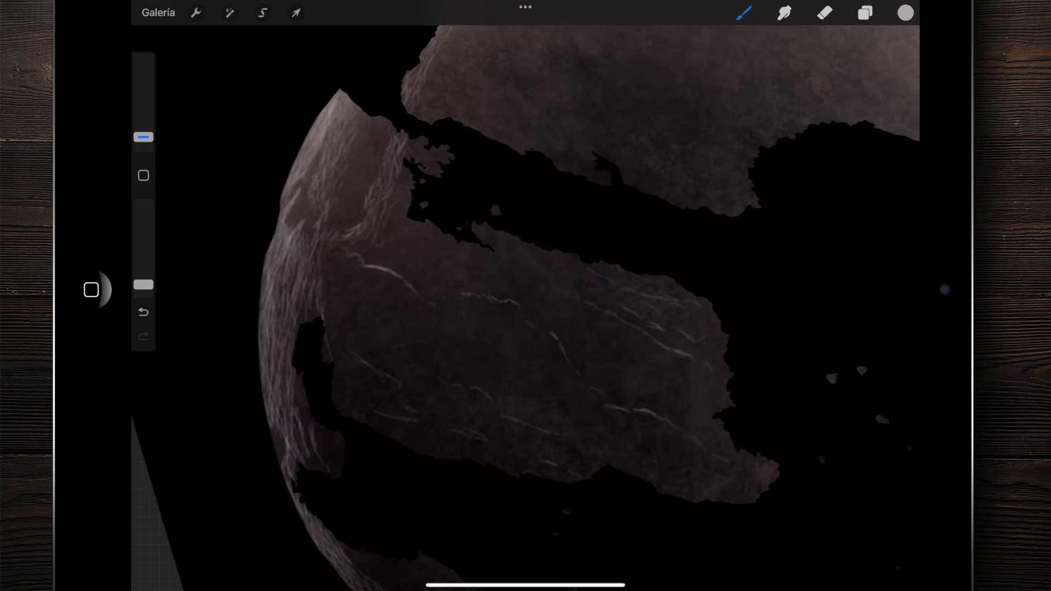
scroll(525, 306, down, 5)
scroll(526, 307, up, 5)
scroll(602, 295, up, 2)
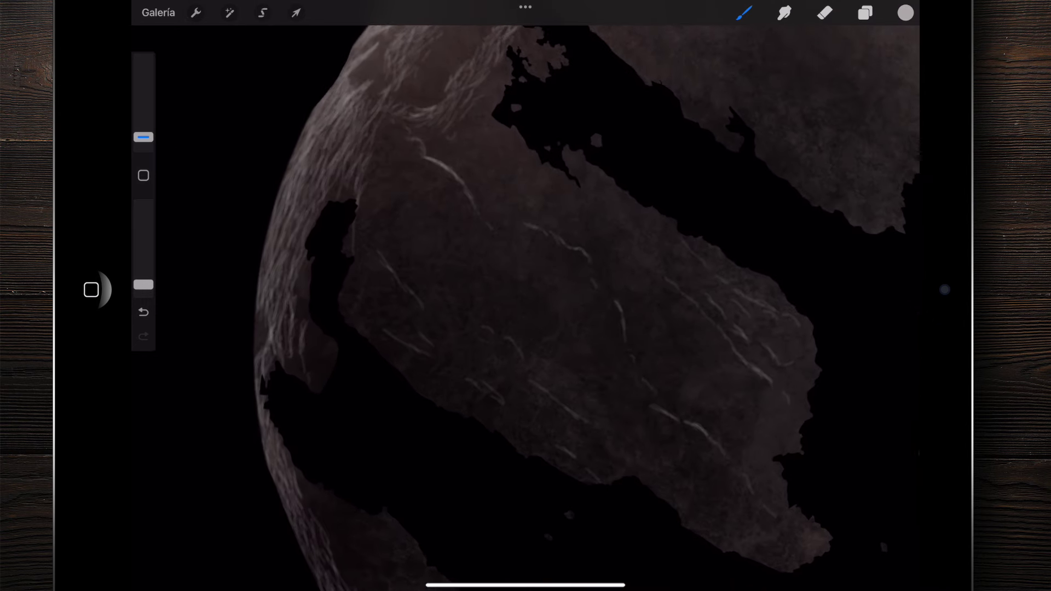
scroll(525, 306, down, 3)
scroll(525, 307, down, 3)
scroll(526, 296, down, 2)
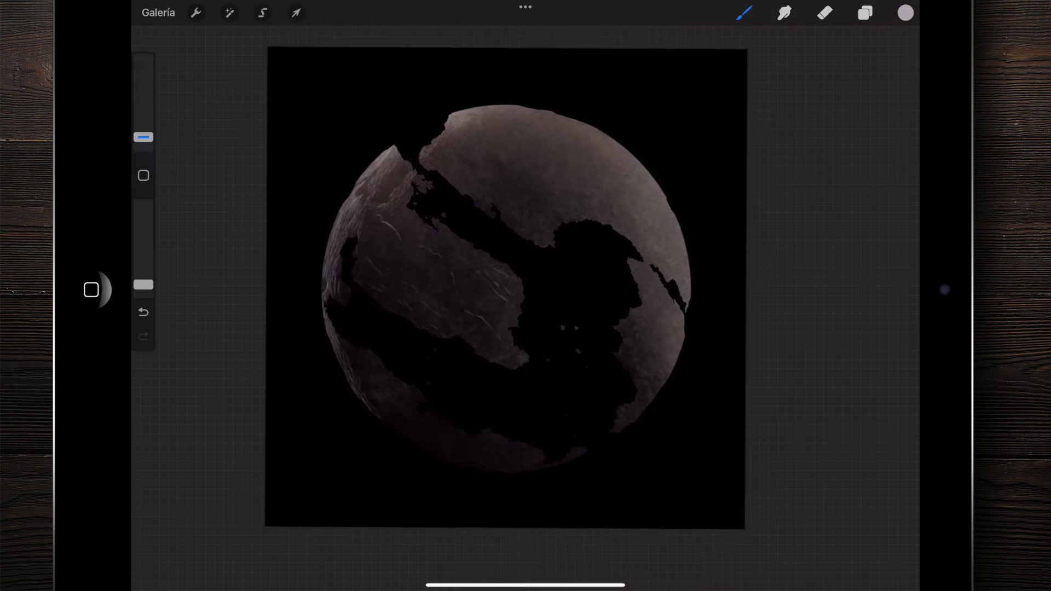
scroll(449, 283, down, 3)
scroll(449, 284, up, 5)
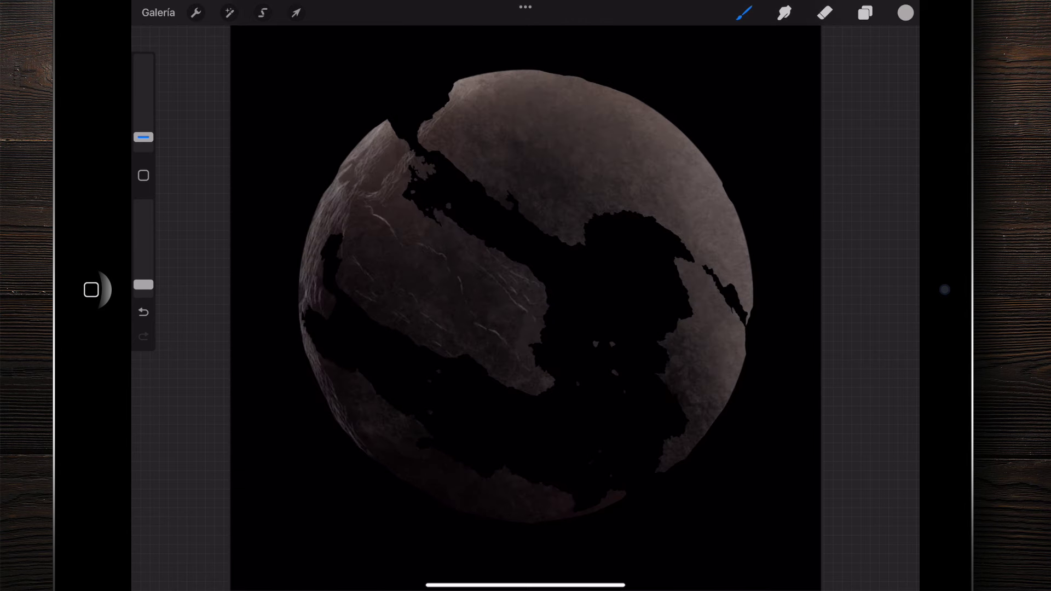
click(865, 13)
click(892, 94)
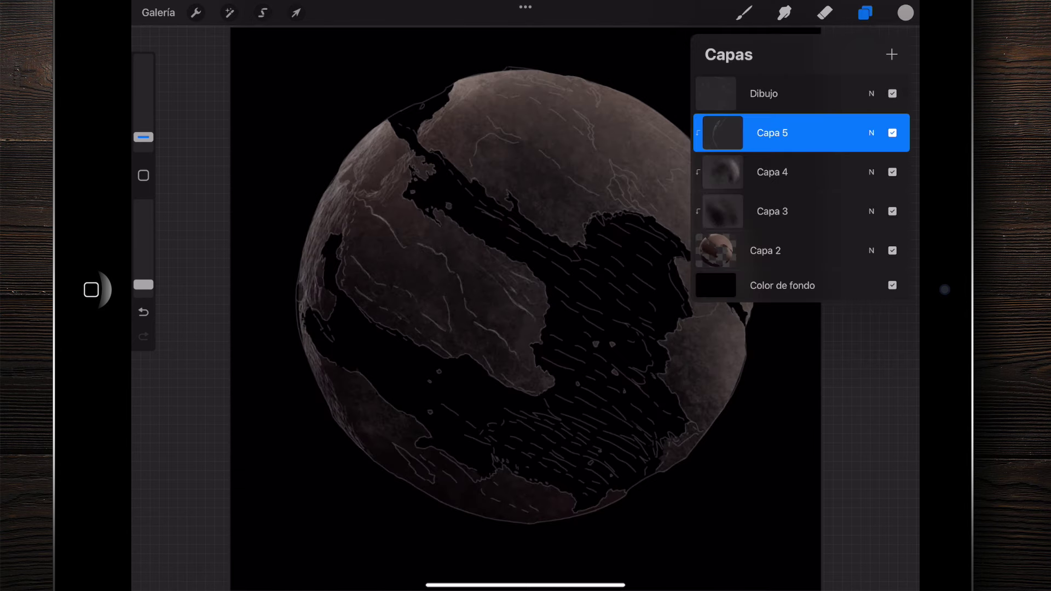
click(743, 13)
scroll(492, 164, up, 3)
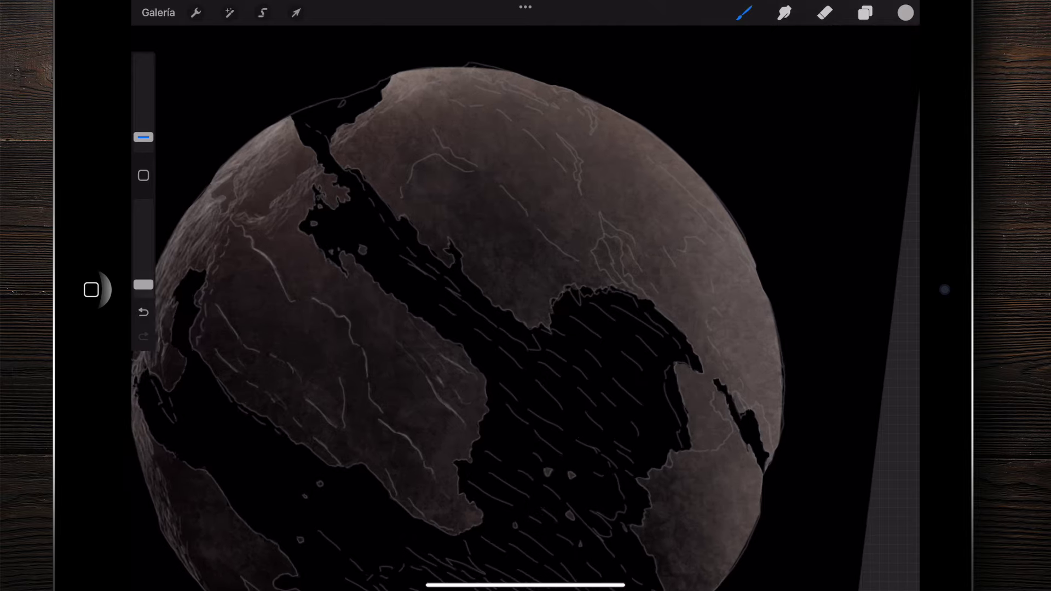
Brighten the pale contour lines on the upper landmass and extend the lower contour
scroll(493, 164, up, 3)
scroll(493, 164, up, 3)
scroll(493, 164, up, 2)
drag(463, 236, 481, 312)
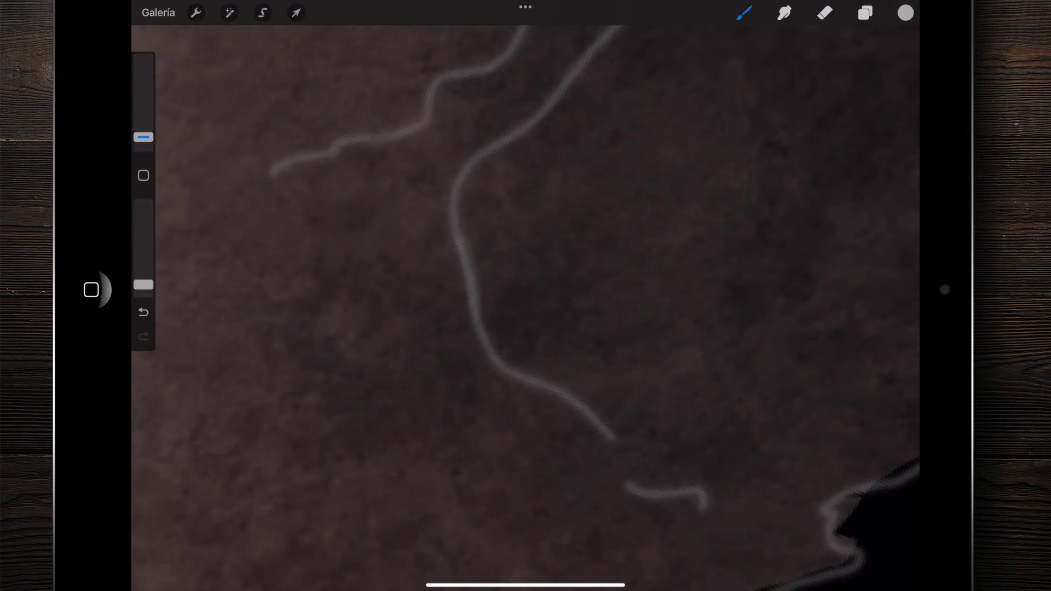
drag(464, 240, 495, 344)
scroll(526, 296, down, 3)
mouse_move(460, 247)
mouse_down()
mouse_move(450, 290)
mouse_move(479, 320)
mouse_up()
mouse_move(518, 416)
mouse_down()
mouse_move(535, 464)
mouse_move(539, 450)
mouse_up()
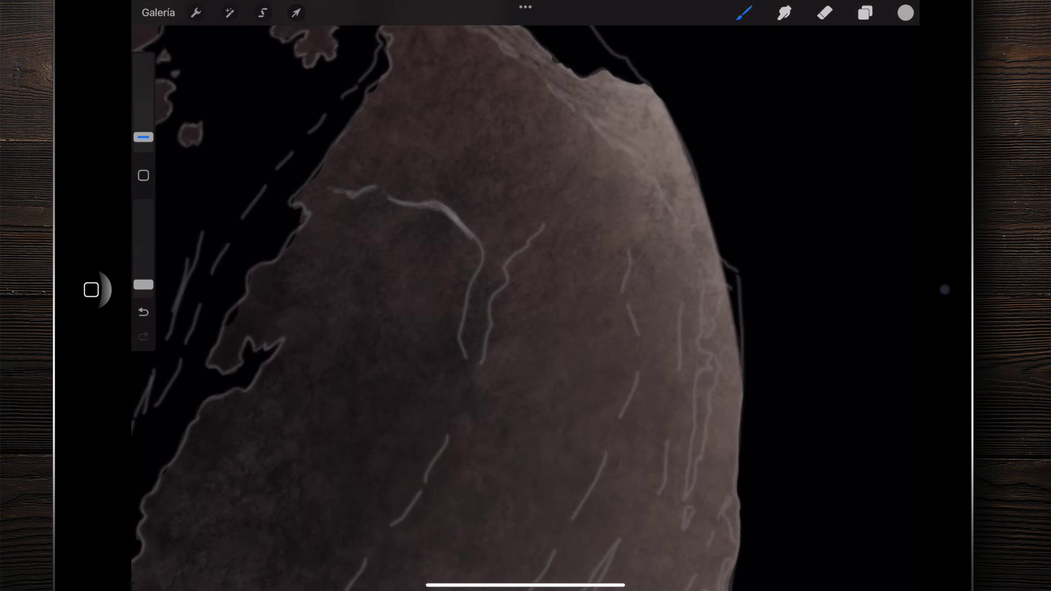
Add pale strokes along the curved ridge and wavy lines, extending them downward
mouse_move(475, 266)
mouse_down()
mouse_move(470, 242)
mouse_move(441, 214)
mouse_move(427, 307)
mouse_up()
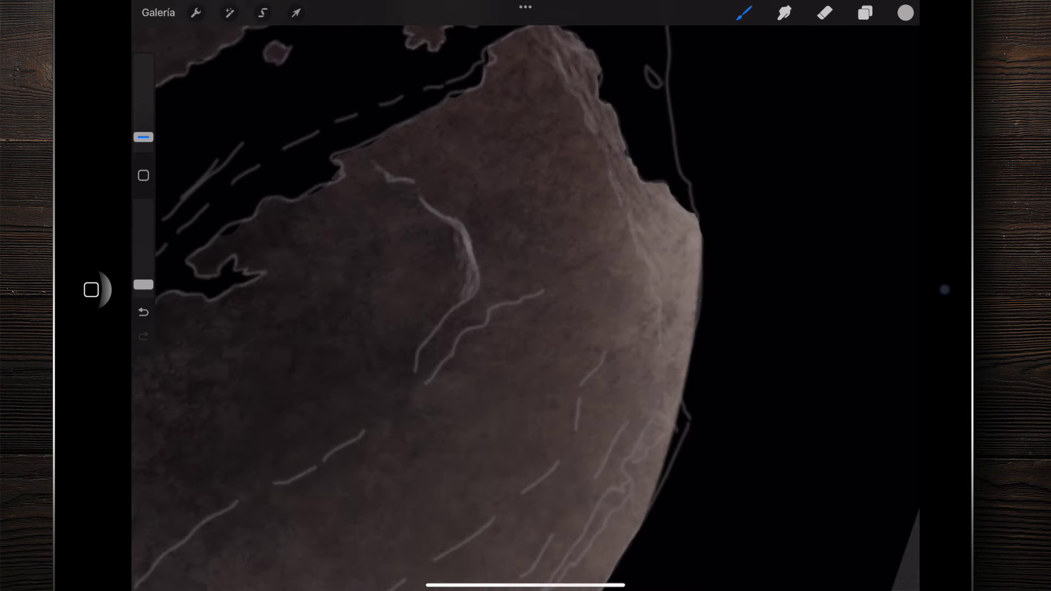
mouse_move(414, 192)
mouse_down()
mouse_move(457, 266)
mouse_move(445, 314)
mouse_move(436, 228)
mouse_move(402, 186)
mouse_up()
mouse_move(446, 266)
mouse_down()
mouse_move(432, 324)
mouse_move(471, 285)
mouse_move(460, 342)
mouse_move(467, 396)
mouse_up()
mouse_move(493, 273)
mouse_down()
mouse_move(470, 340)
mouse_move(495, 152)
mouse_up()
drag(493, 329, 433, 191)
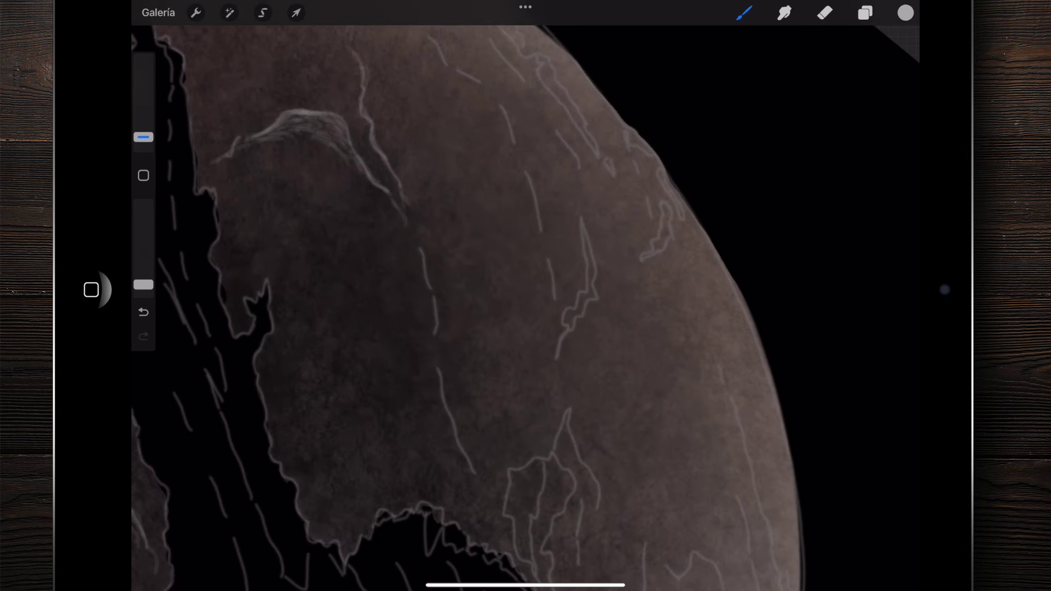
drag(438, 274, 408, 226)
drag(425, 294, 441, 337)
drag(467, 398, 484, 453)
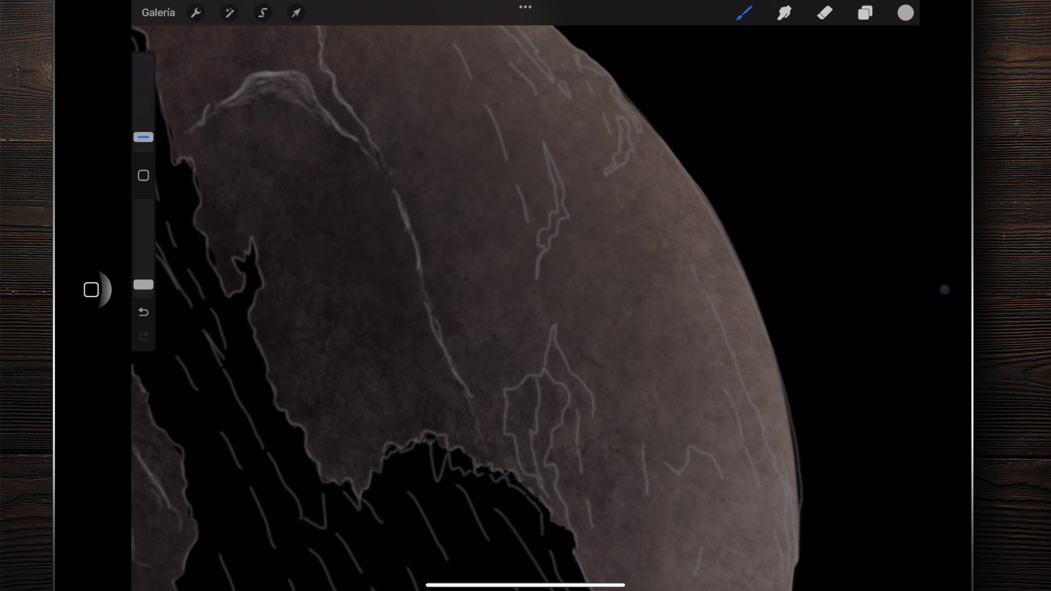
drag(482, 307, 454, 441)
drag(506, 314, 521, 376)
drag(482, 248, 491, 283)
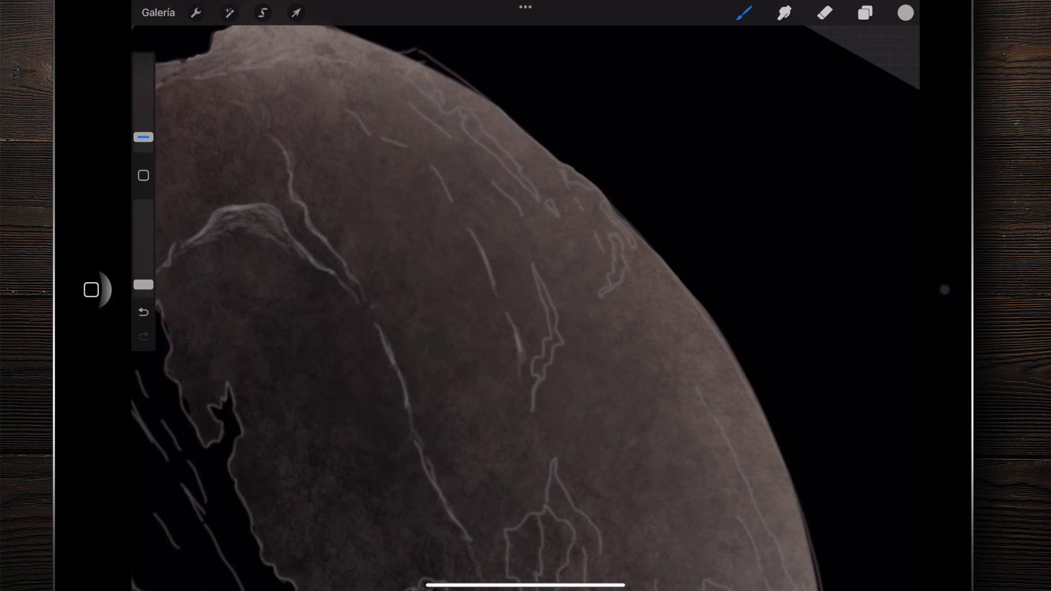
Rotate and reposition the canvas to view the whole globe and its right side
drag(450, 190, 417, 321)
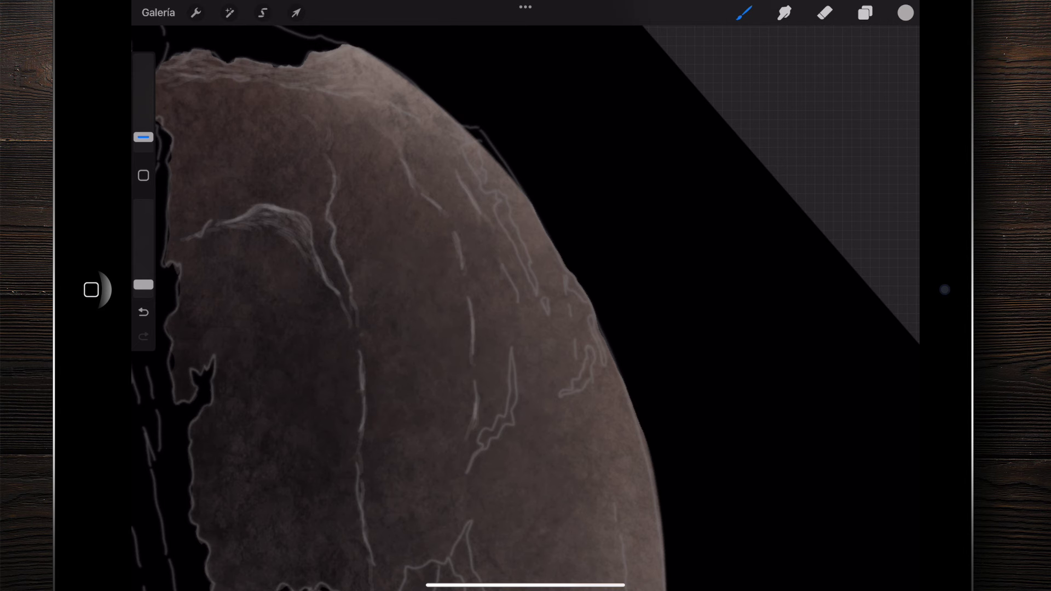
drag(416, 307, 449, 334)
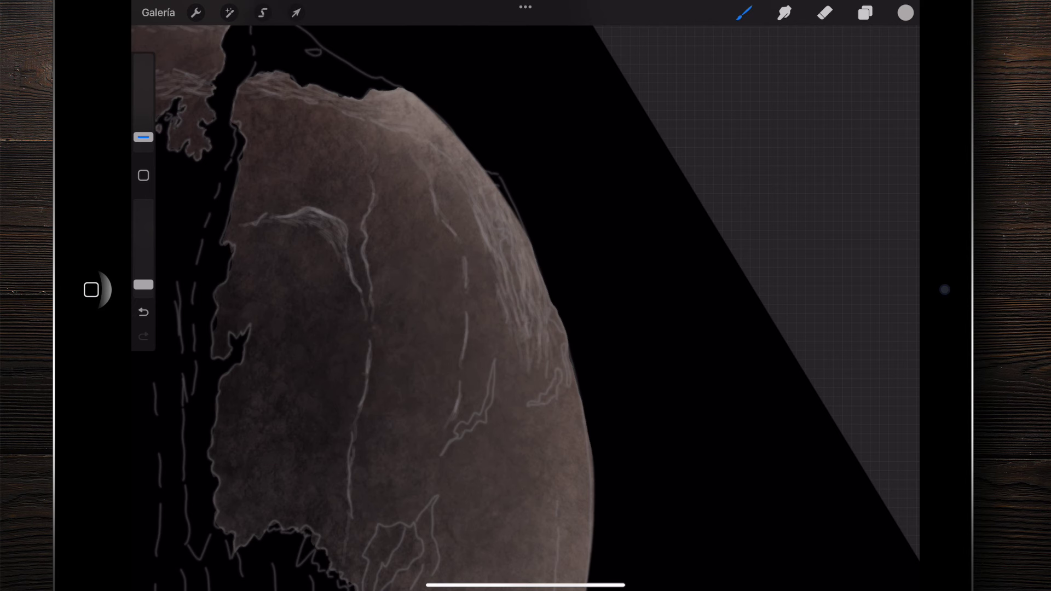
drag(361, 307, 268, 235)
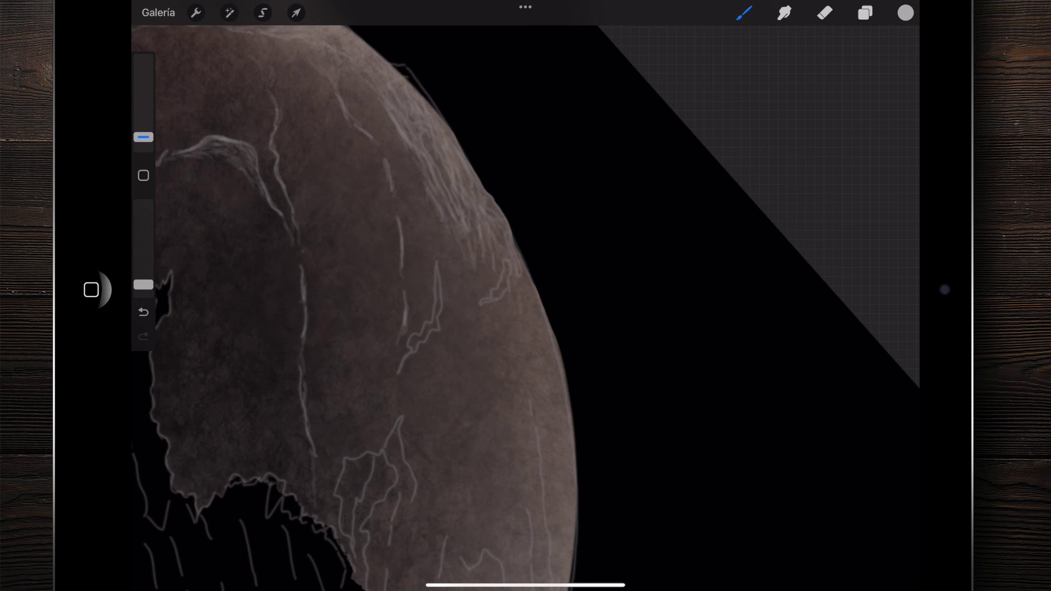
drag(383, 383, 328, 197)
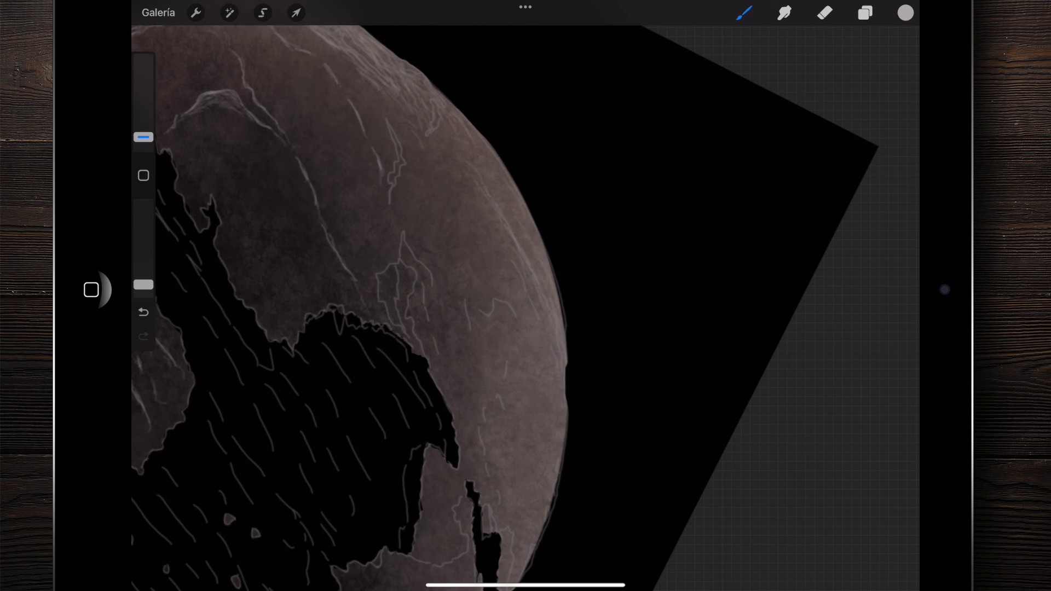
drag(356, 309, 333, 230)
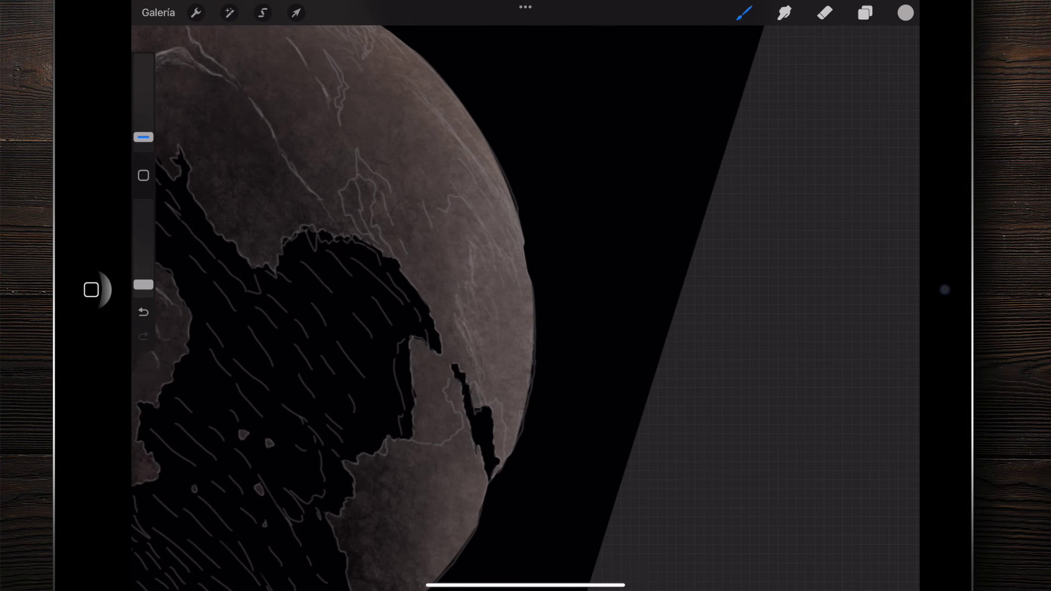
scroll(383, 307, down, 5)
scroll(350, 296, up, 3)
scroll(350, 295, up, 2)
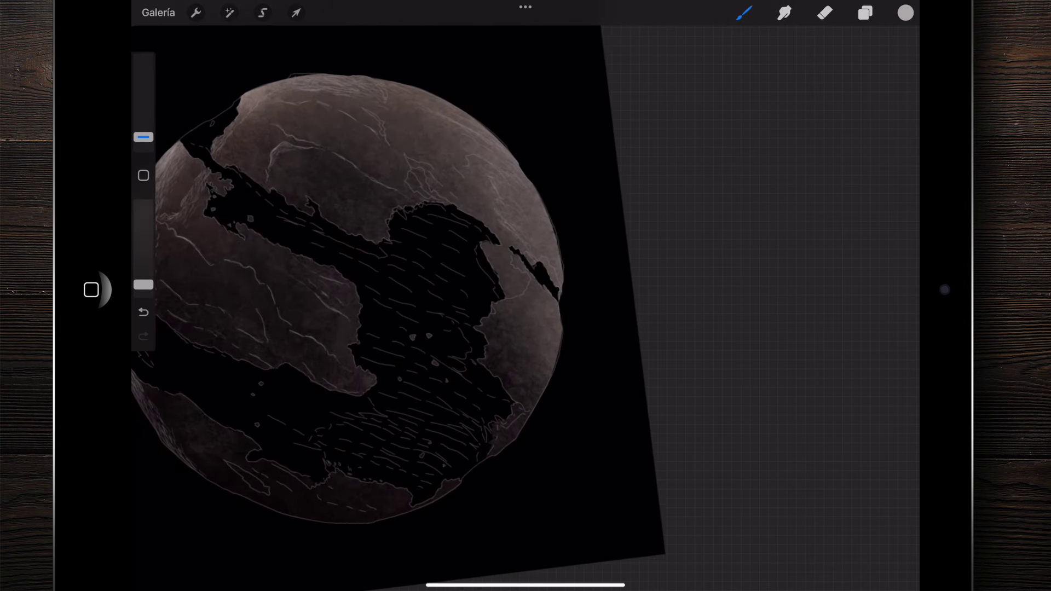
Zoom into the right-side land and add light hatch strokes down its lower part
scroll(481, 274, up, 3)
scroll(482, 274, up, 2)
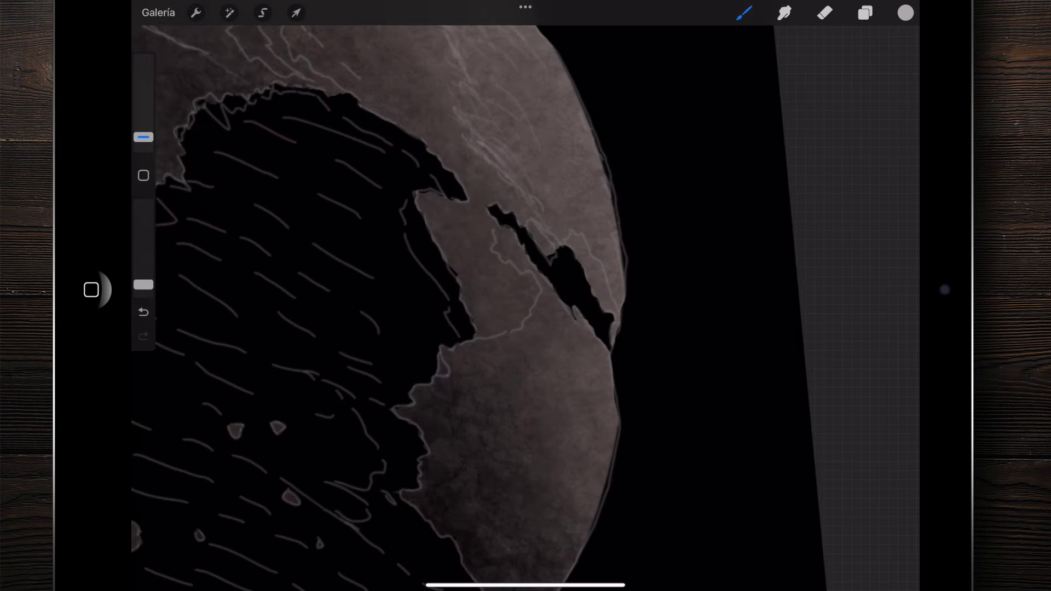
scroll(492, 285, up, 3)
scroll(492, 285, up, 2)
mouse_move(542, 263)
mouse_down()
mouse_move(523, 328)
mouse_move(495, 342)
mouse_up()
scroll(492, 284, down, 2)
drag(512, 270, 476, 361)
drag(480, 326, 467, 367)
drag(474, 304, 466, 332)
mouse_move(484, 306)
mouse_down()
mouse_move(482, 345)
mouse_move(483, 329)
mouse_up()
Extend the light hatching upward and left across the shaded land
drag(505, 271, 491, 300)
drag(492, 244, 466, 267)
mouse_move(473, 219)
mouse_down()
mouse_move(446, 263)
mouse_move(405, 230)
mouse_up()
drag(385, 182, 375, 206)
drag(438, 229, 427, 249)
mouse_move(459, 251)
mouse_down()
mouse_move(454, 300)
mouse_move(464, 315)
mouse_up()
mouse_move(495, 281)
mouse_down()
mouse_move(483, 343)
mouse_move(432, 384)
mouse_up()
Thicken the area with more faint hatch strokes across the shaded patch
drag(457, 320, 422, 387)
drag(463, 305, 434, 370)
drag(438, 331, 419, 380)
drag(410, 342, 405, 378)
drag(439, 329, 428, 353)
drag(446, 281, 427, 316)
mouse_move(445, 254)
mouse_down()
mouse_move(426, 281)
mouse_move(439, 266)
mouse_up()
drag(453, 260, 443, 279)
drag(485, 234, 477, 249)
mouse_move(493, 233)
mouse_down()
mouse_move(478, 279)
mouse_move(448, 310)
mouse_up()
drag(430, 273, 420, 308)
drag(435, 251, 426, 291)
Highlight the ridge line with light strokes and small hatching along it
mouse_move(383, 213)
mouse_down()
mouse_move(370, 135)
mouse_move(384, 113)
mouse_move(355, 102)
mouse_up()
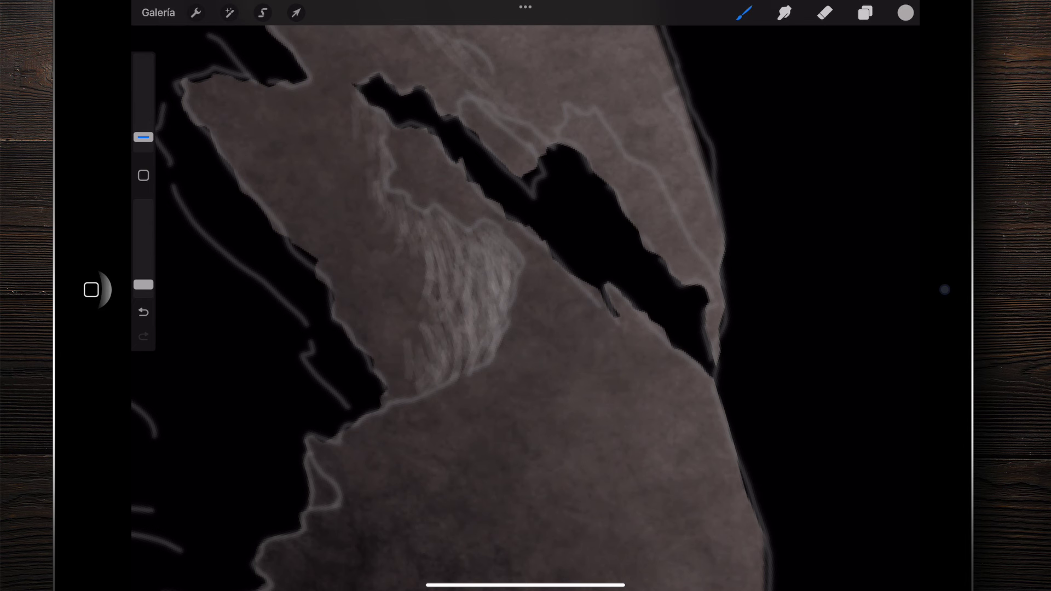
scroll(525, 295, down, 2)
scroll(525, 295, down, 2)
mouse_move(383, 178)
mouse_down()
mouse_move(390, 202)
mouse_move(368, 206)
mouse_up()
drag(362, 176, 356, 193)
drag(372, 157, 351, 194)
drag(393, 213, 393, 246)
drag(395, 199, 400, 218)
Fill gaps in the textured patch with more faint hatch strokes
mouse_move(420, 268)
mouse_down()
mouse_move(424, 365)
mouse_move(406, 371)
mouse_up()
mouse_move(423, 293)
mouse_down()
mouse_move(415, 324)
mouse_move(398, 331)
mouse_up()
drag(395, 249, 391, 296)
mouse_move(410, 282)
mouse_down()
mouse_move(408, 299)
mouse_move(421, 278)
mouse_up()
drag(390, 281, 389, 335)
drag(376, 271, 372, 306)
drag(382, 231, 376, 255)
drag(378, 208, 382, 281)
drag(345, 236, 341, 253)
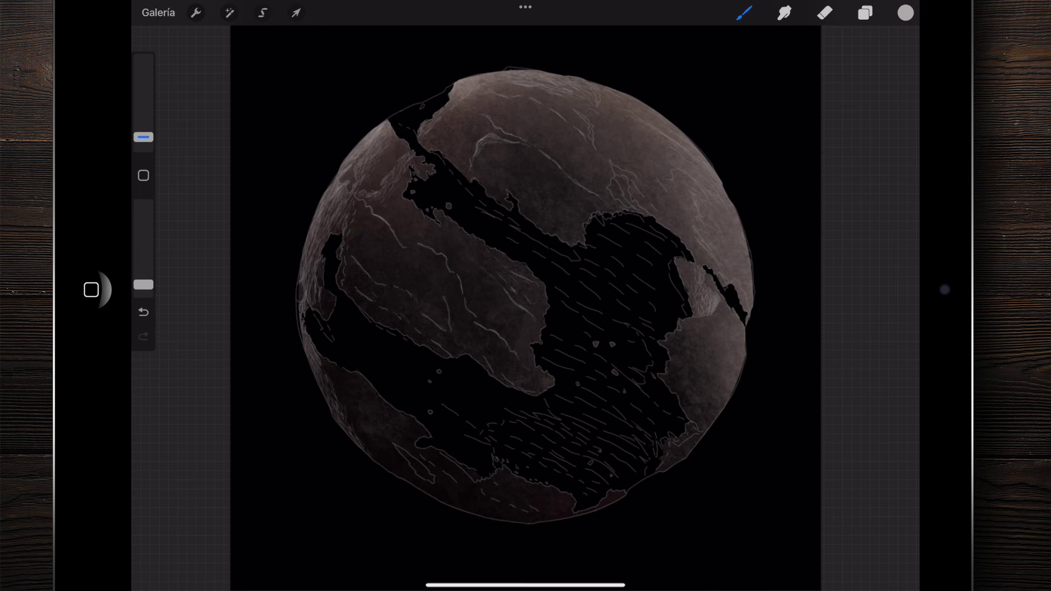
Bring the whole globe back into view and sample its dark brown
mouse_move(526, 296)
mouse_down()
mouse_move(460, 272)
mouse_move(420, 301)
mouse_up()
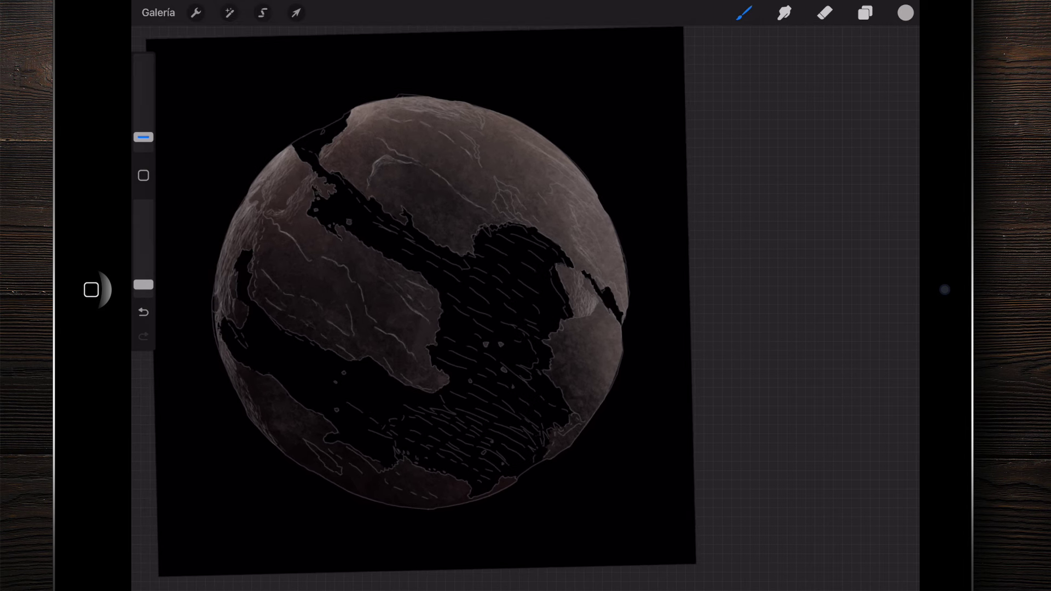
scroll(416, 295, up, 5)
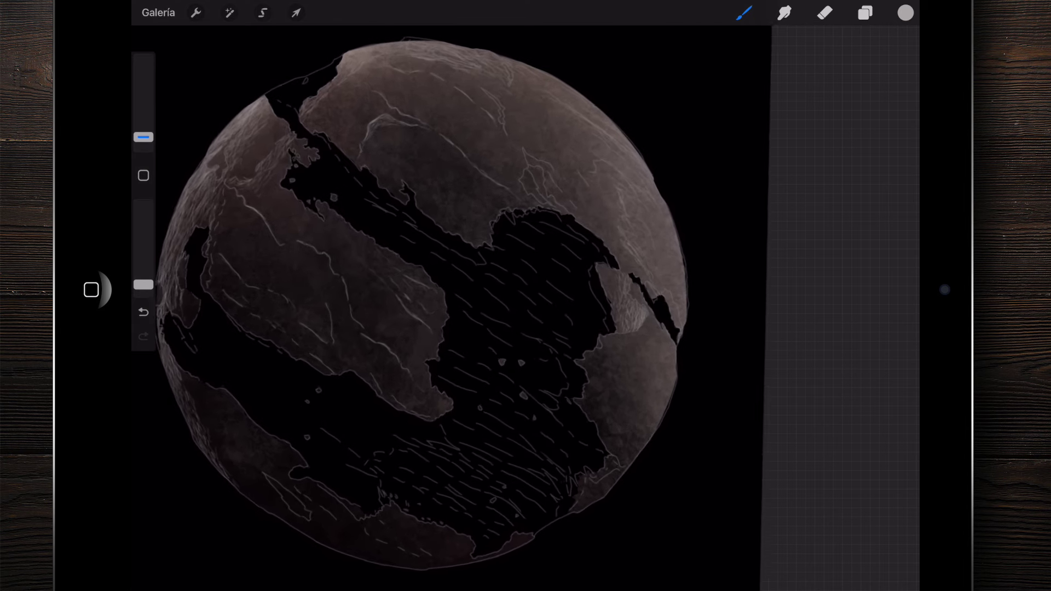
click(341, 506)
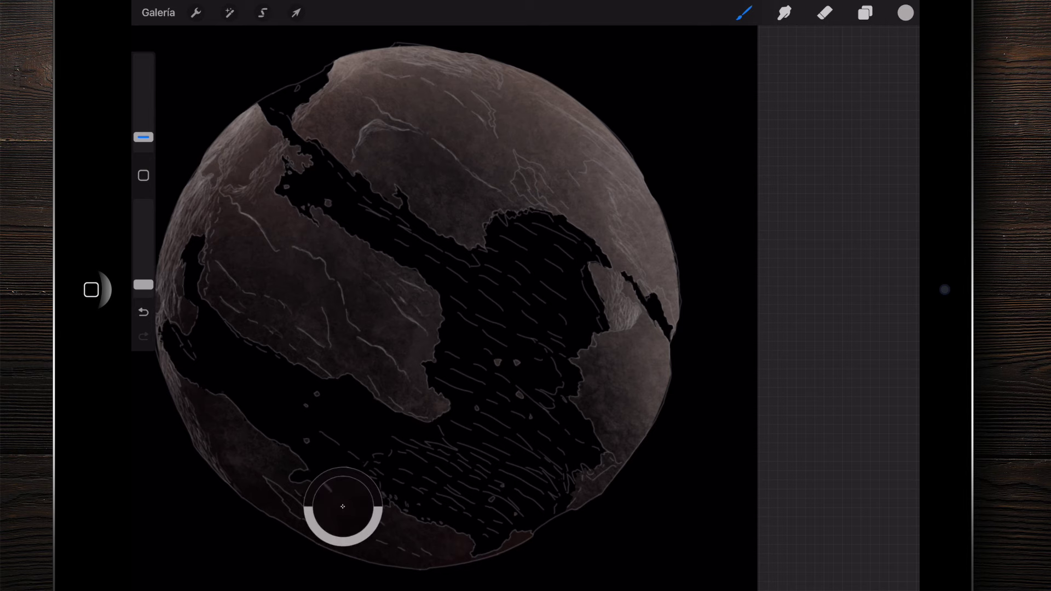
Pick the dark surface colour and paint brown-grey streaks over the pale strip by the inlet
drag(416, 306, 415, 180)
scroll(547, 307, up, 3)
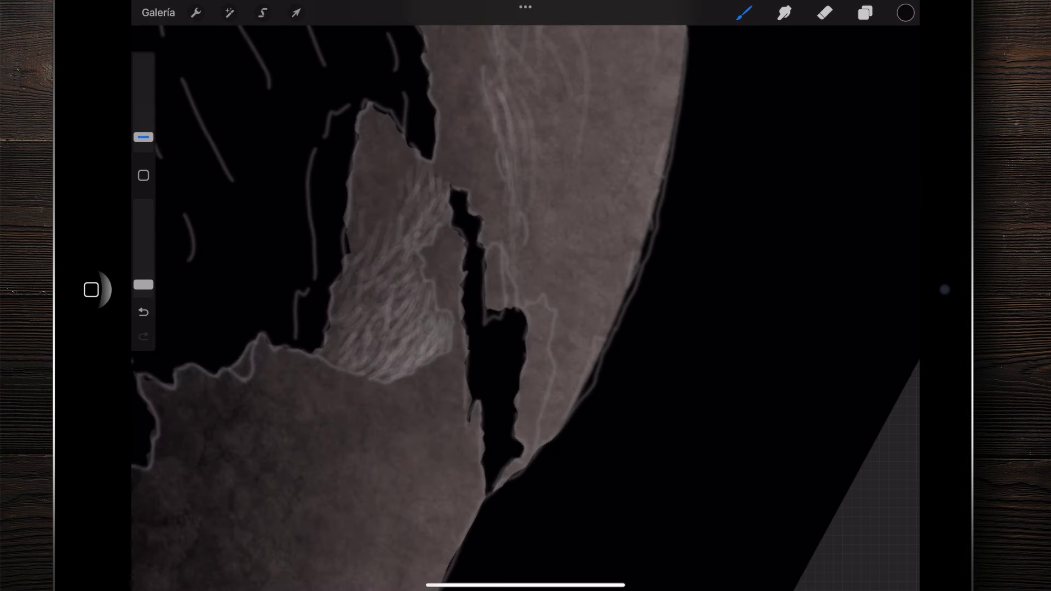
scroll(547, 307, up, 3)
scroll(547, 307, up, 2)
scroll(547, 307, up, 2)
mouse_move(491, 277)
mouse_down()
mouse_move(501, 328)
mouse_move(466, 238)
mouse_up()
mouse_move(488, 306)
mouse_down()
mouse_move(452, 229)
mouse_move(469, 312)
mouse_up()
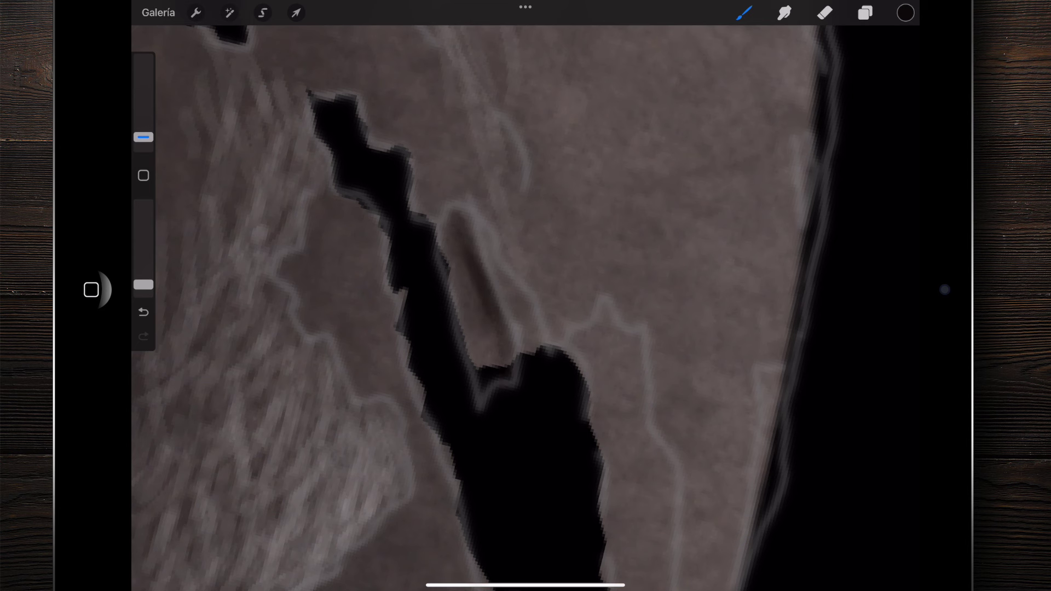
drag(448, 242, 474, 377)
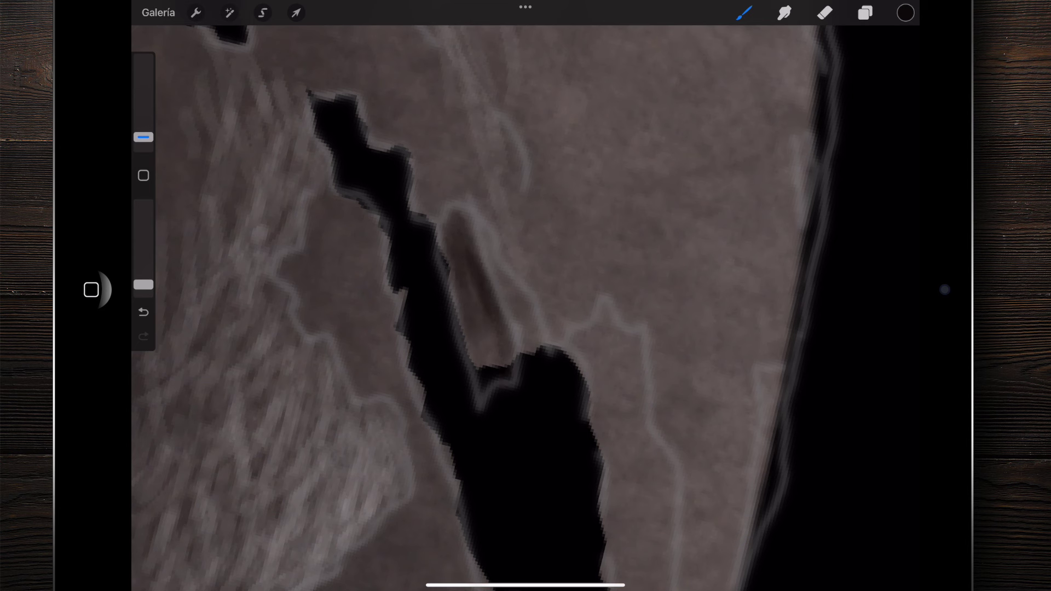
Raise brush opacity to 22% and widen the dark area beside the inlet
drag(144, 284, 143, 273)
mouse_move(466, 273)
mouse_down()
mouse_move(495, 364)
mouse_move(490, 380)
mouse_up()
drag(466, 321, 476, 364)
scroll(469, 282, down, 3)
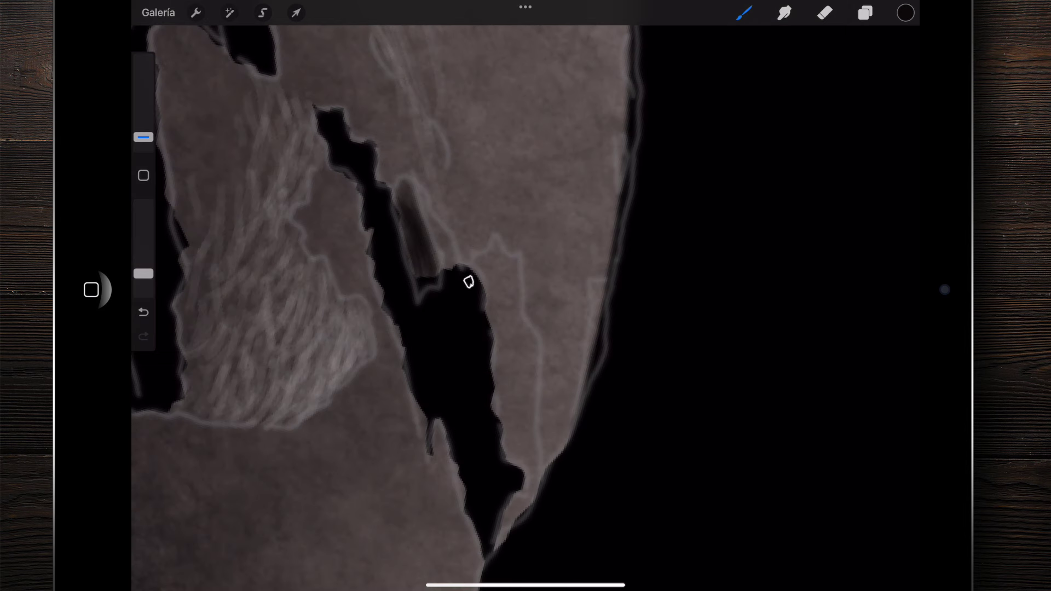
drag(484, 293, 490, 310)
drag(485, 260, 495, 318)
mouse_move(495, 236)
mouse_down()
mouse_move(498, 276)
mouse_move(517, 306)
mouse_up()
mouse_move(514, 257)
mouse_down()
mouse_move(514, 353)
mouse_move(500, 340)
mouse_move(511, 331)
mouse_up()
Darken more of the strip along the inlet down to its tip
scroll(384, 295, down, 2)
drag(468, 261, 493, 359)
mouse_move(482, 281)
mouse_down()
mouse_move(500, 342)
mouse_move(512, 312)
mouse_move(507, 359)
mouse_up()
mouse_move(495, 301)
mouse_down()
mouse_move(521, 418)
mouse_move(503, 438)
mouse_up()
drag(512, 370, 506, 428)
mouse_move(483, 319)
mouse_down()
mouse_move(504, 377)
mouse_move(496, 375)
mouse_up()
drag(468, 282, 484, 336)
mouse_move(482, 277)
mouse_down()
mouse_move(501, 345)
mouse_move(506, 329)
mouse_move(520, 402)
mouse_up()
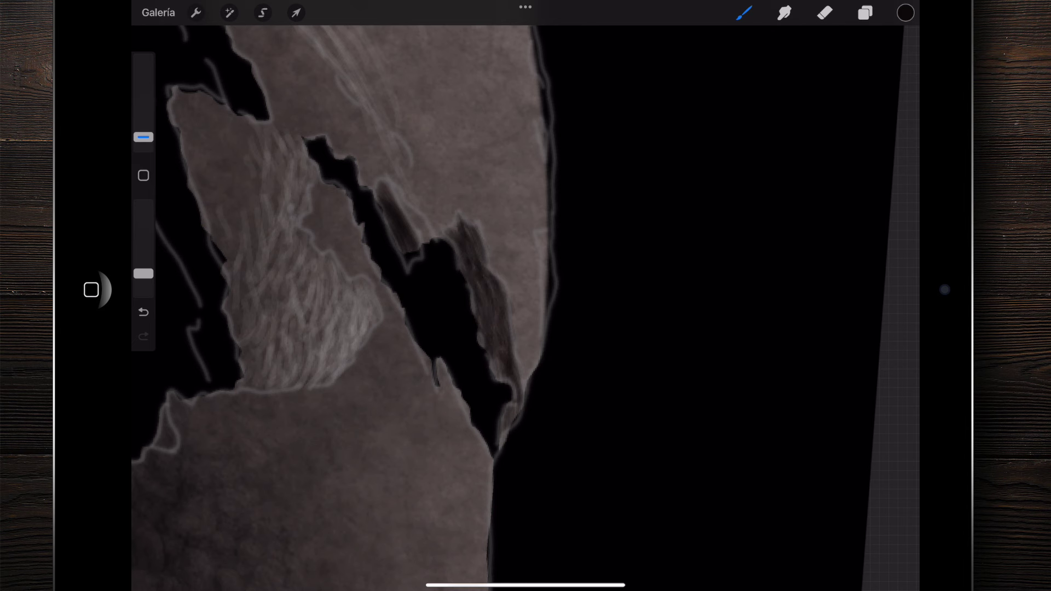
drag(503, 350, 494, 375)
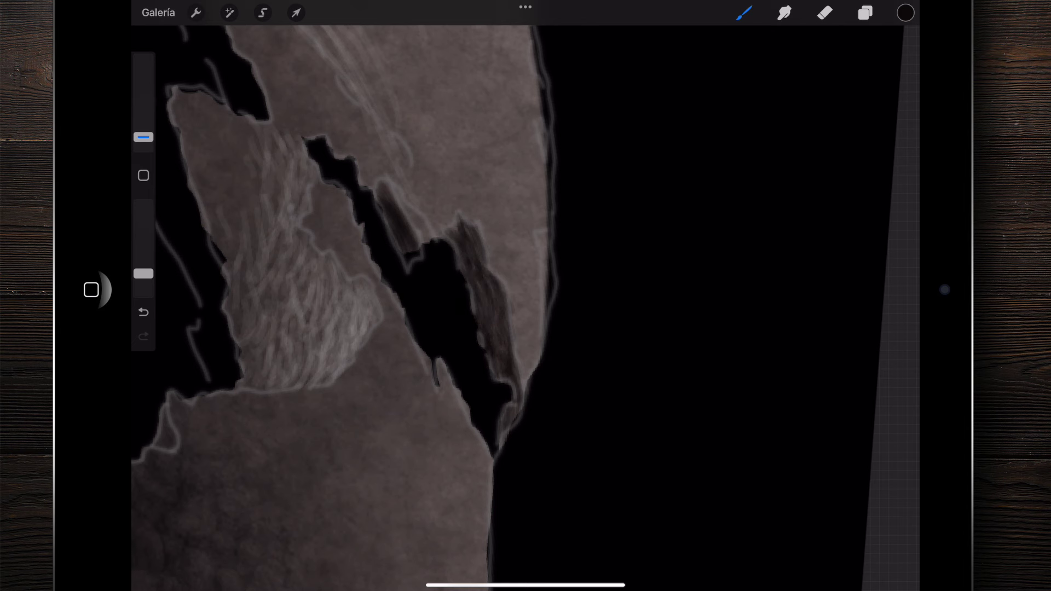
Shift the view up and add dark strokes around the inlet tip
drag(469, 303, 575, 504)
drag(502, 345, 495, 375)
drag(471, 323, 441, 282)
drag(423, 244, 408, 226)
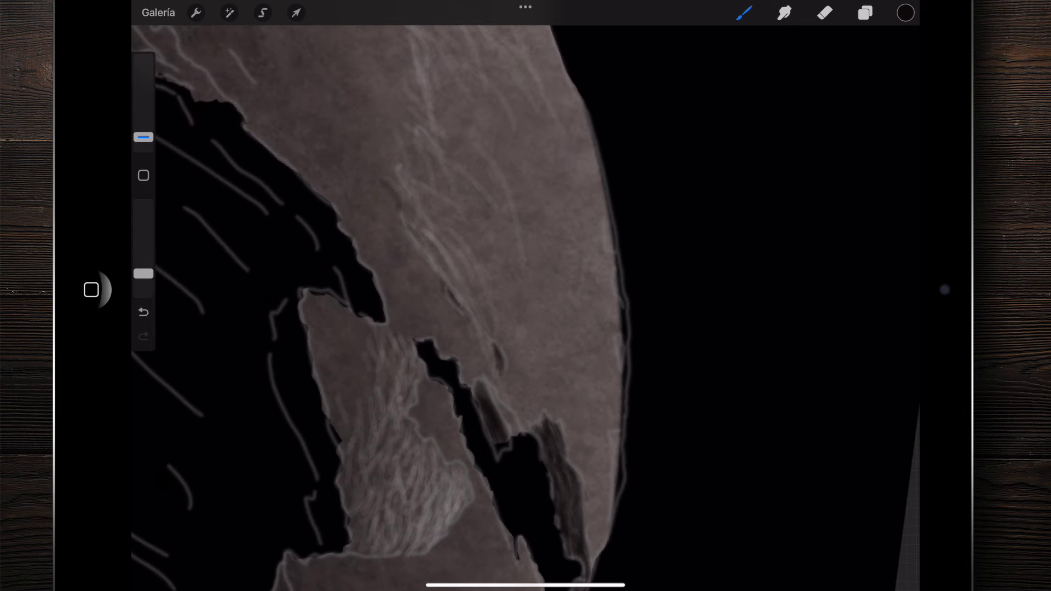
scroll(389, 188, down, 5)
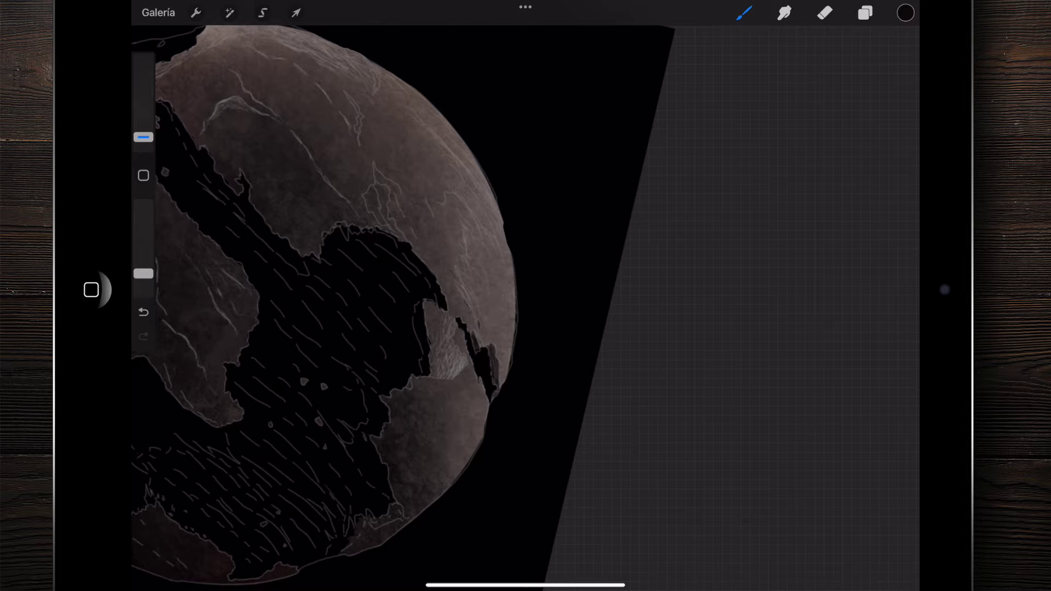
Zoom into the upper land and darken the crater shading along its edge and downward
scroll(416, 273, up, 5)
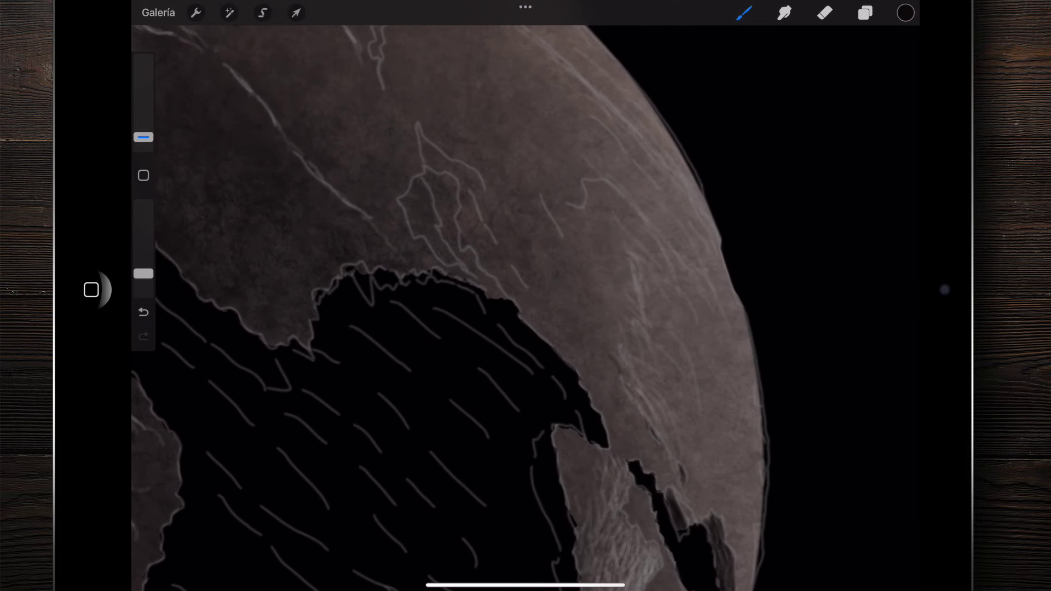
scroll(420, 170, up, 3)
scroll(419, 169, up, 2)
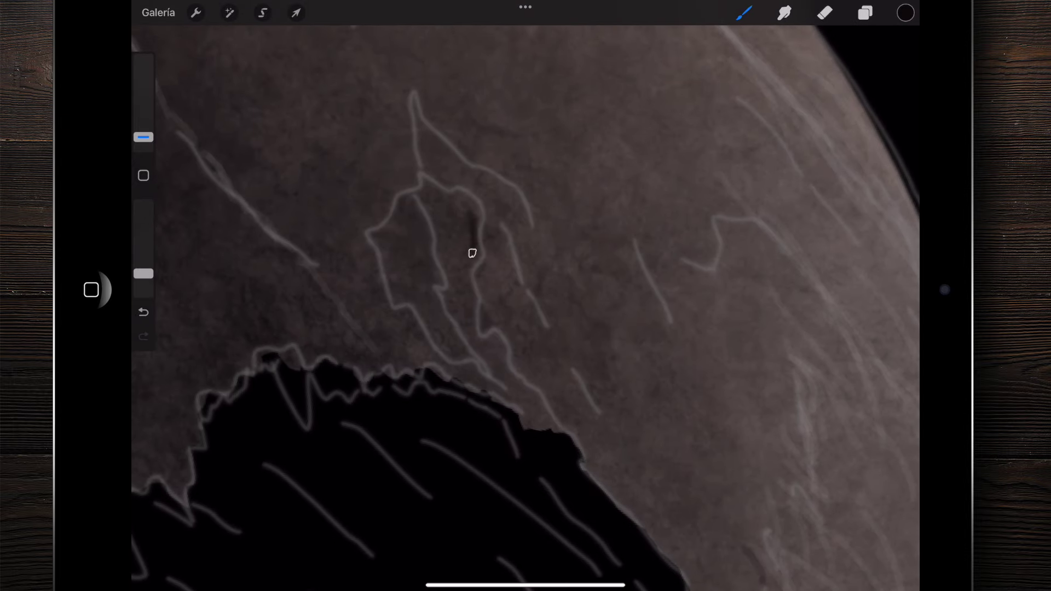
drag(463, 191, 473, 216)
mouse_move(435, 188)
mouse_down()
mouse_move(460, 193)
mouse_move(465, 217)
mouse_move(452, 243)
mouse_move(441, 229)
mouse_up()
mouse_move(454, 284)
mouse_down()
mouse_move(466, 332)
mouse_move(463, 305)
mouse_up()
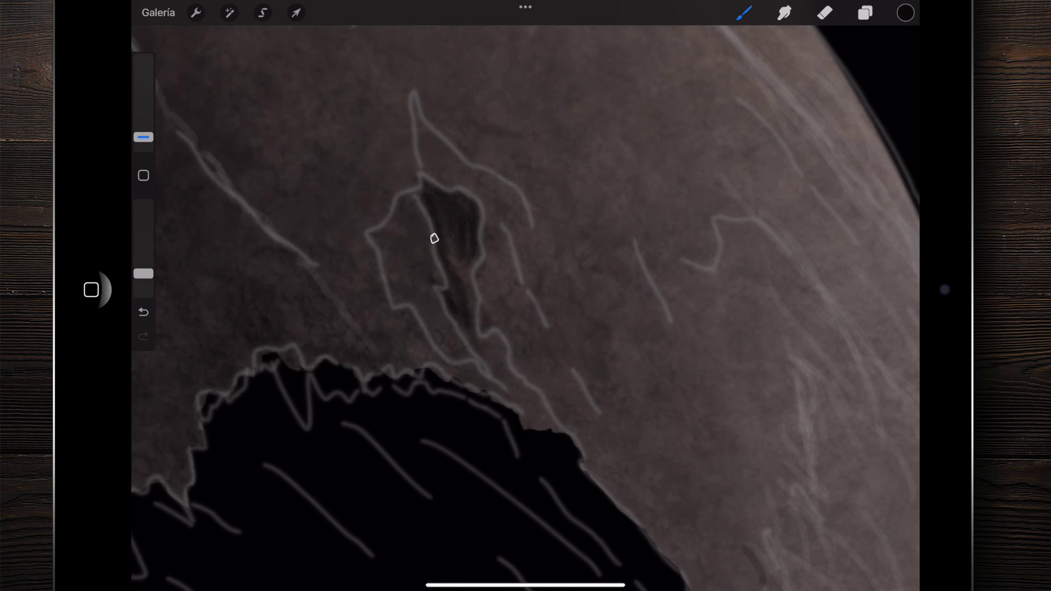
scroll(455, 270, down, 2)
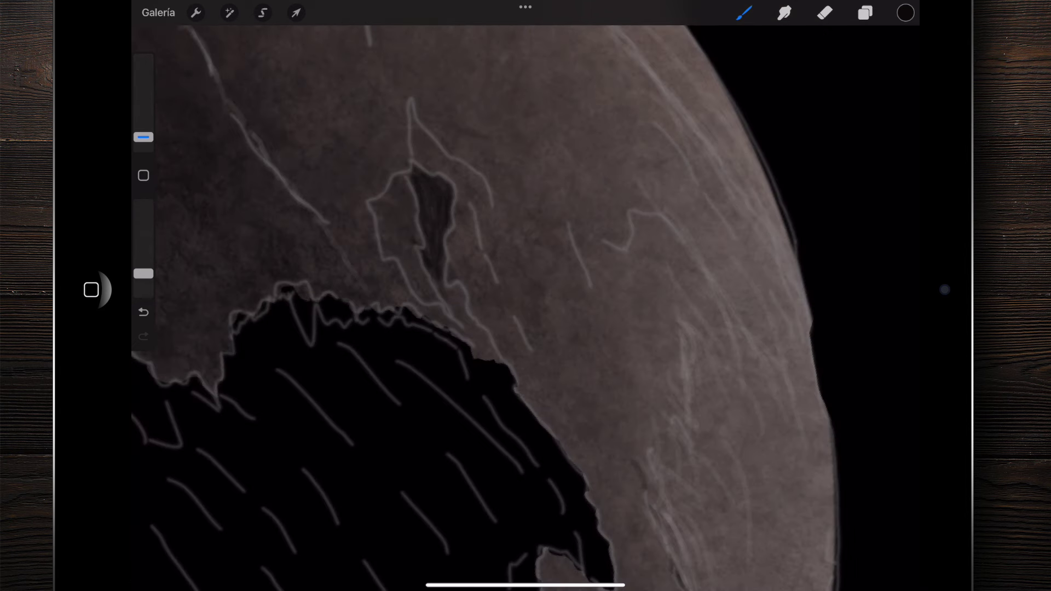
drag(453, 288, 492, 353)
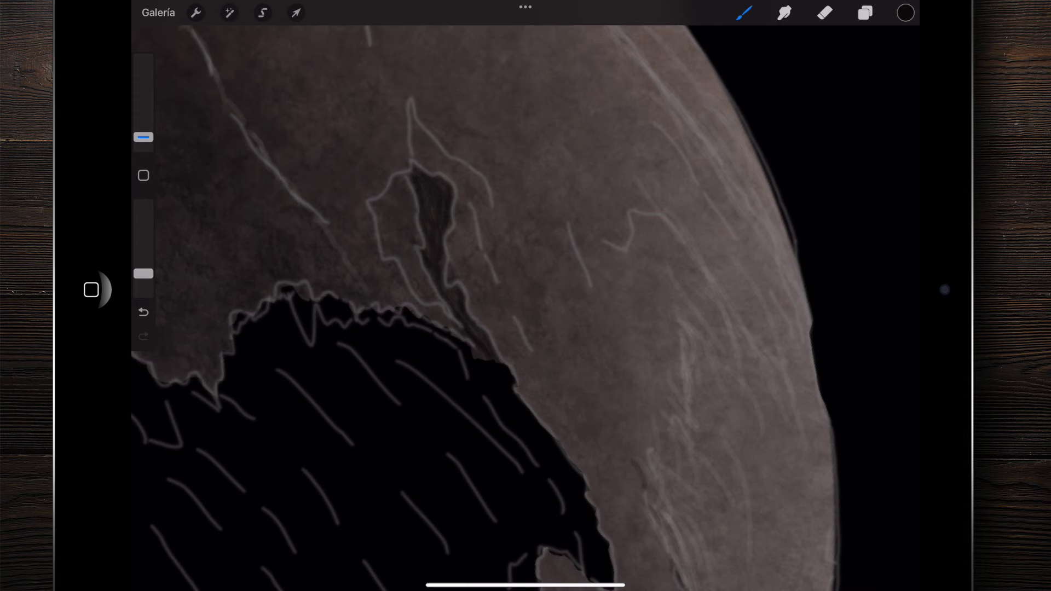
scroll(455, 307, left, 3)
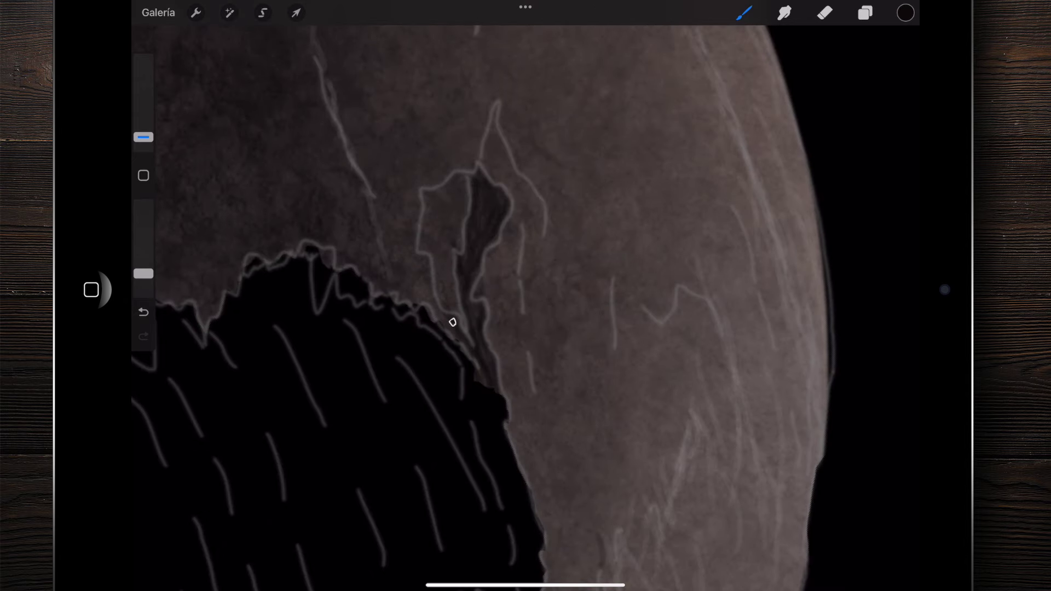
drag(432, 297, 416, 279)
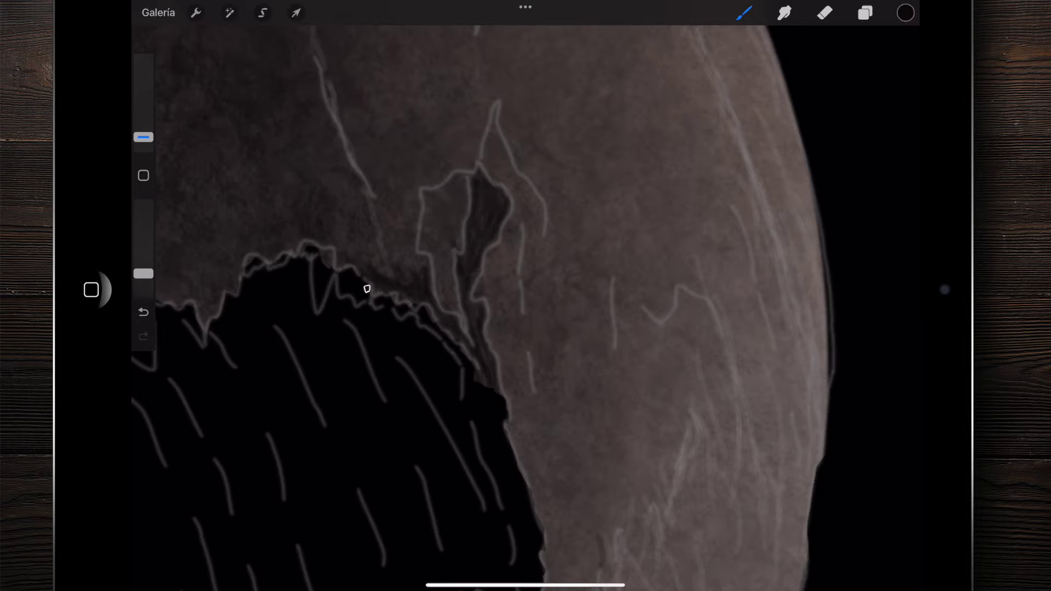
Zoom in closer and paint dark shading inside and along the upper zigzag line
scroll(321, 262, down, 5)
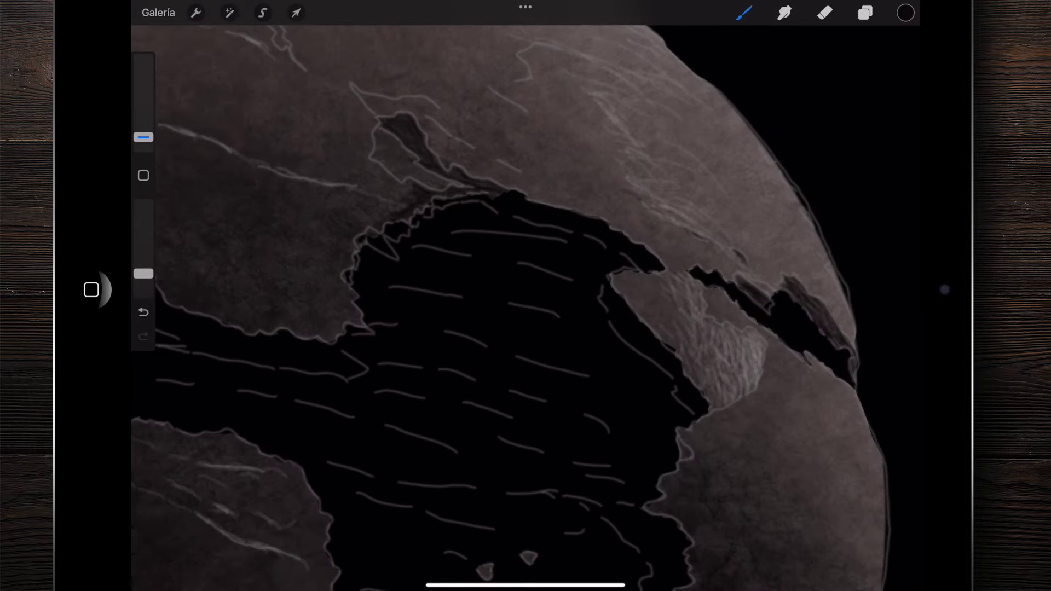
scroll(416, 307, up, 3)
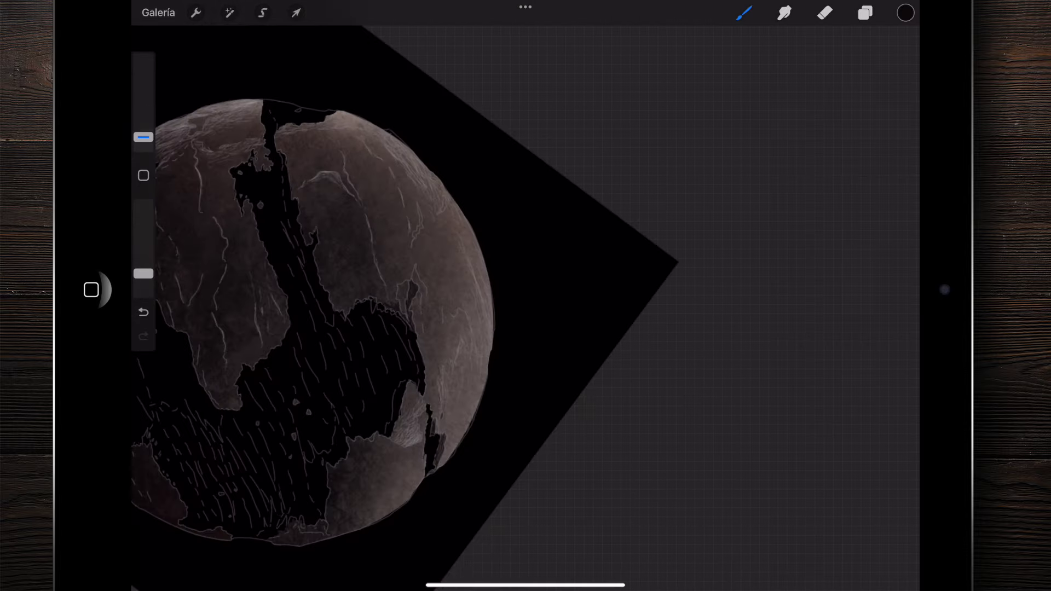
scroll(416, 307, up, 2)
scroll(416, 306, up, 2)
scroll(416, 306, up, 2)
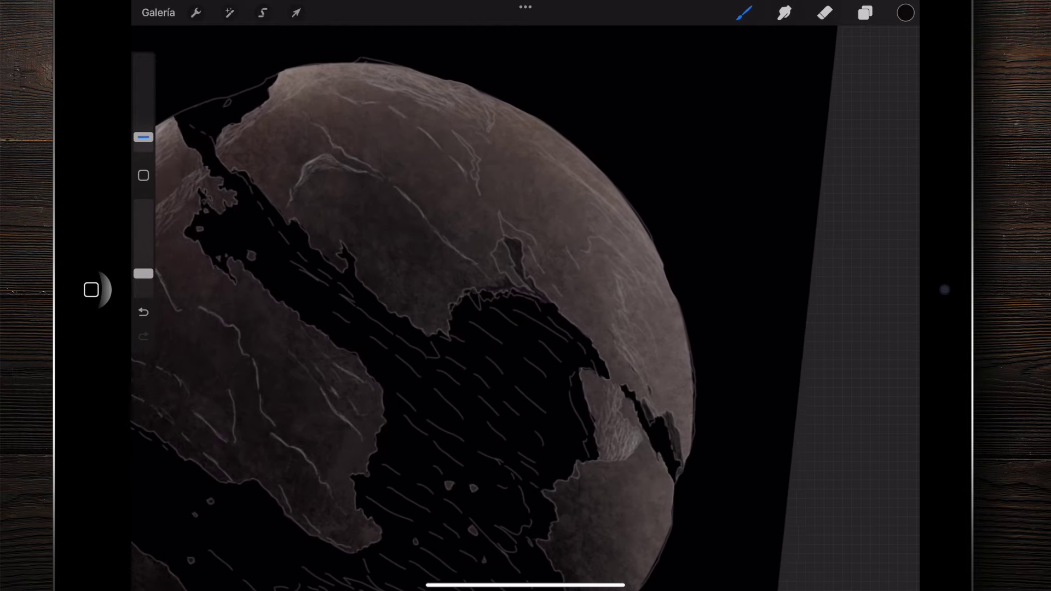
scroll(416, 307, up, 5)
scroll(443, 257, up, 3)
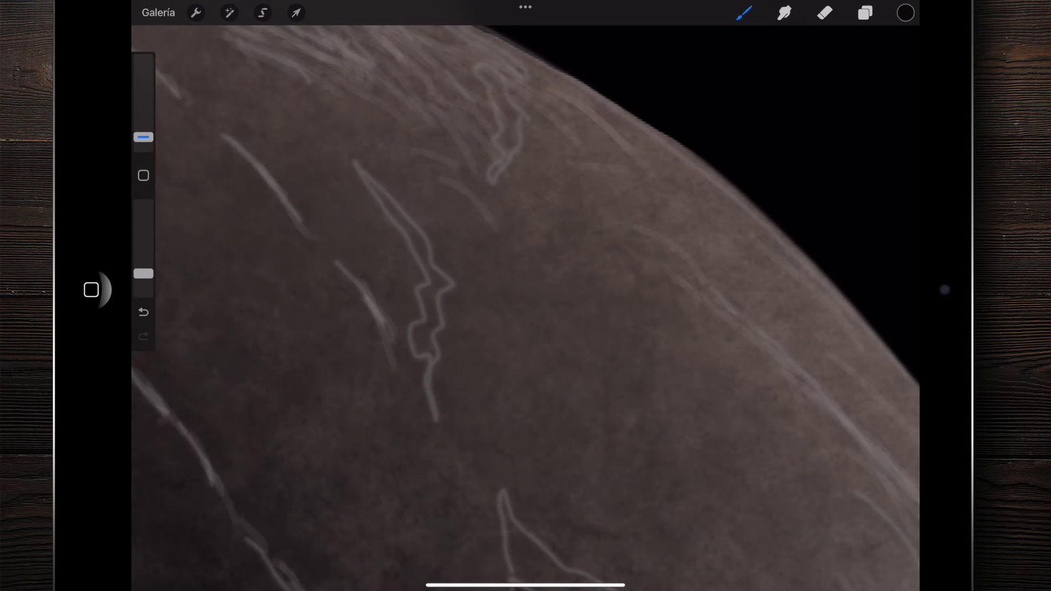
mouse_move(419, 329)
mouse_down()
mouse_move(424, 348)
mouse_move(428, 337)
mouse_up()
drag(434, 295, 430, 316)
drag(438, 255, 426, 281)
drag(405, 202, 418, 246)
drag(526, 273, 473, 399)
Extend the shading up the wavy line, then straighten the view to fit the globe
mouse_move(458, 324)
mouse_down()
mouse_move(469, 258)
mouse_move(450, 214)
mouse_up()
drag(465, 291, 389, 186)
drag(525, 273, 383, 356)
drag(525, 274, 630, 285)
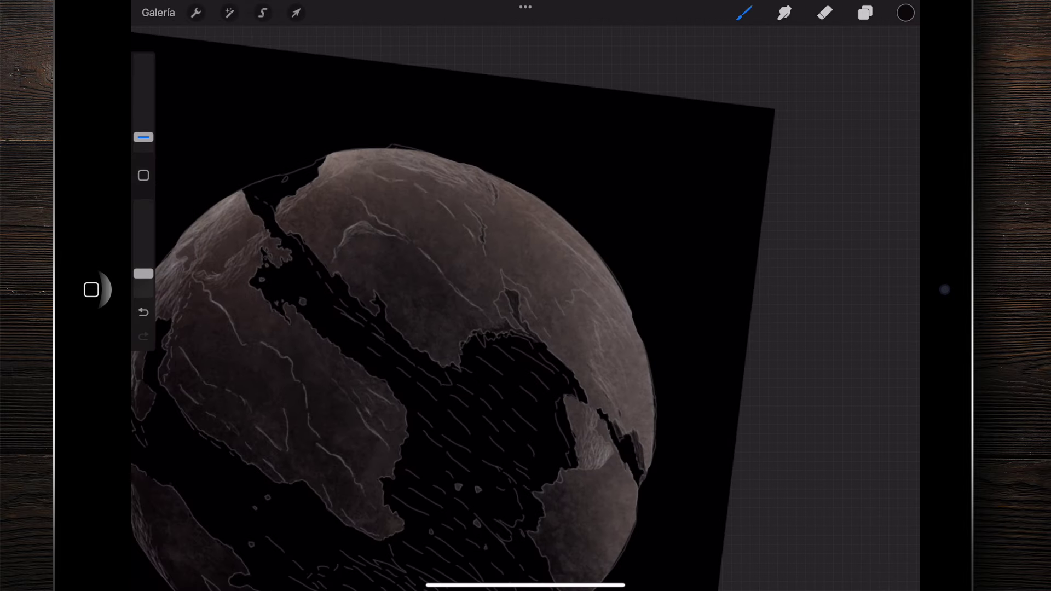
drag(525, 296, 493, 307)
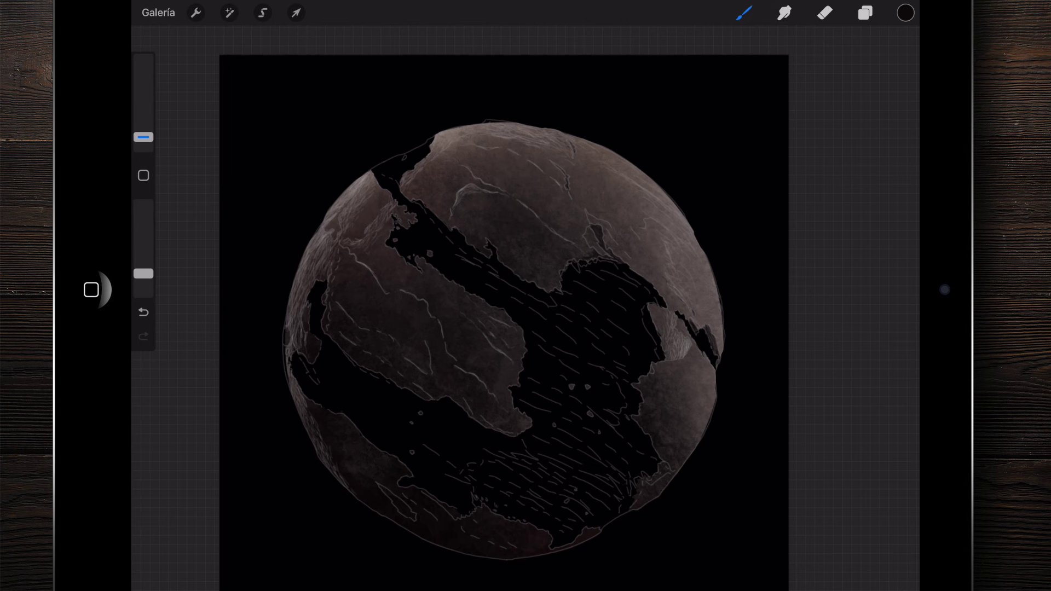
drag(525, 296, 470, 257)
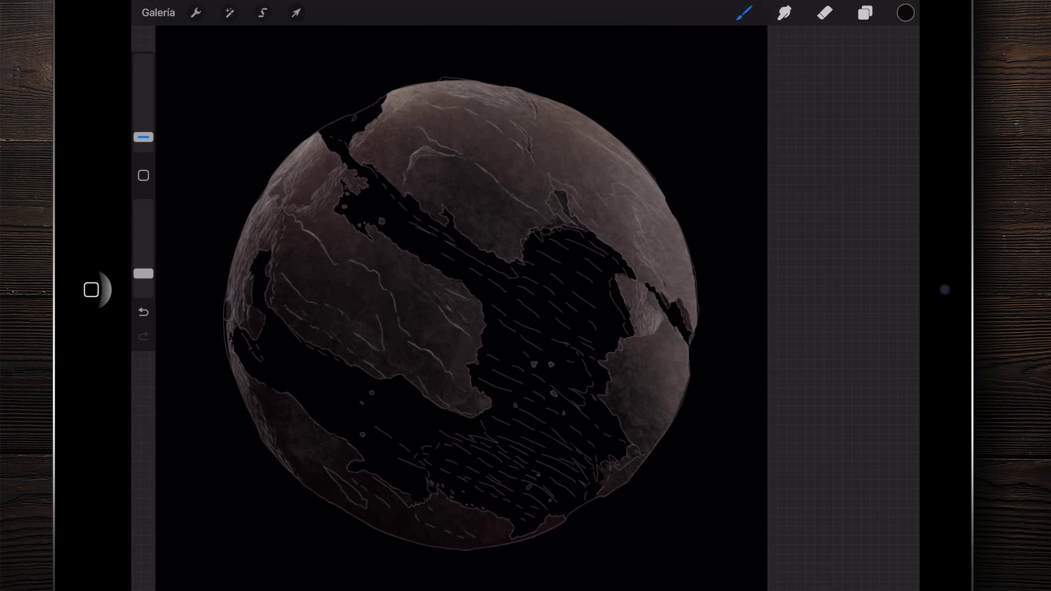
Eyedrop near-black from a dark ocean area as the current paint colour
drag(570, 134, 578, 130)
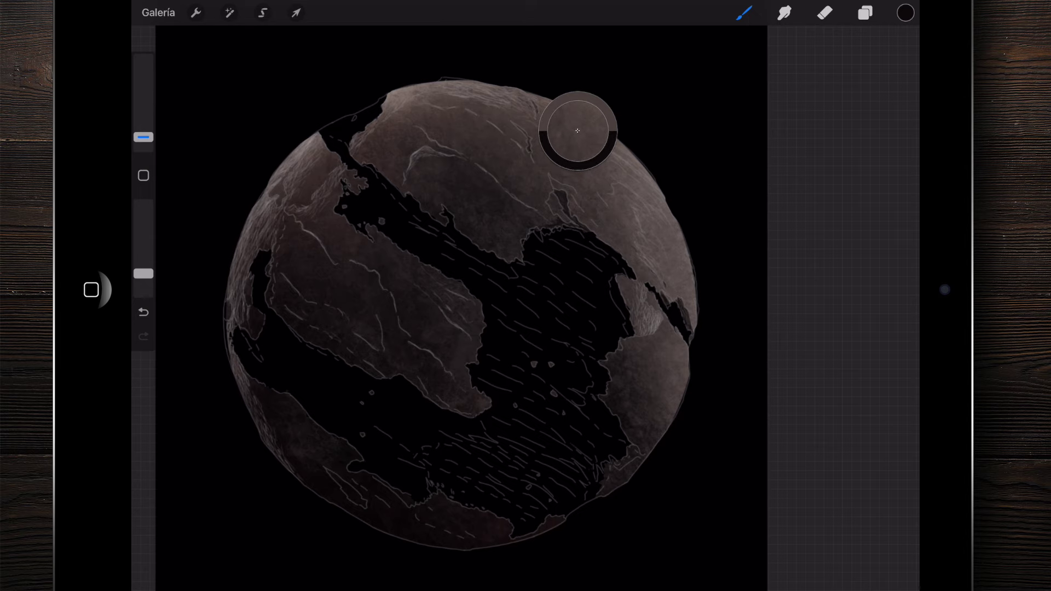
scroll(525, 296, up, 5)
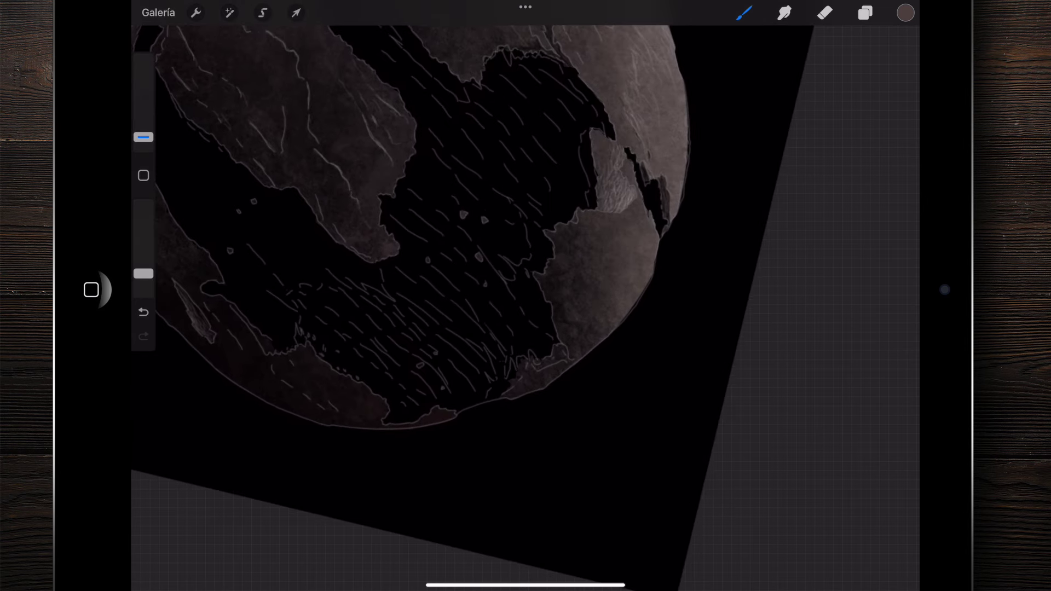
click(905, 13)
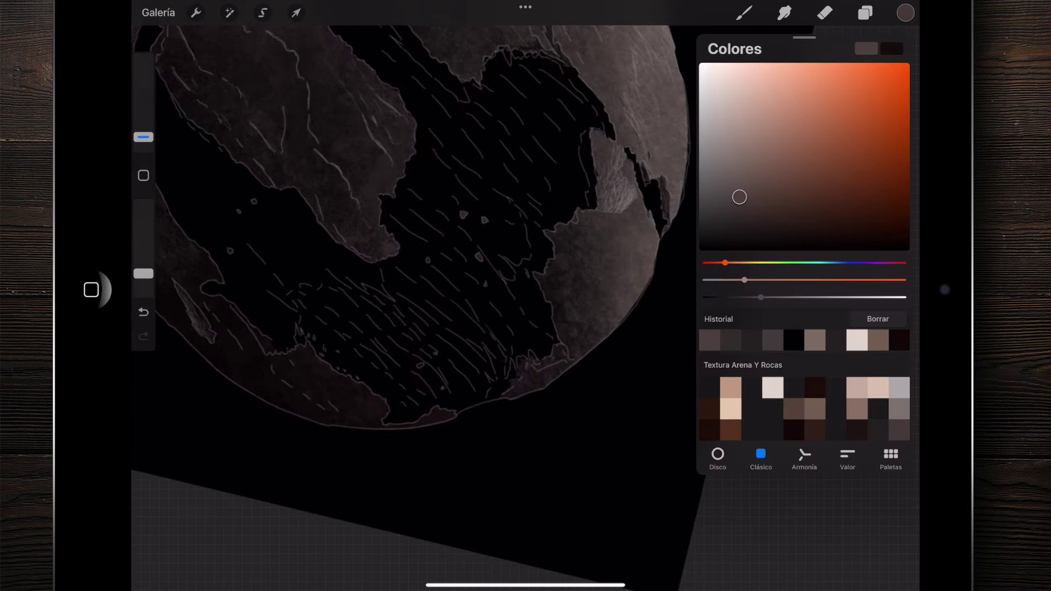
click(745, 13)
click(298, 347)
scroll(575, 306, up, 10)
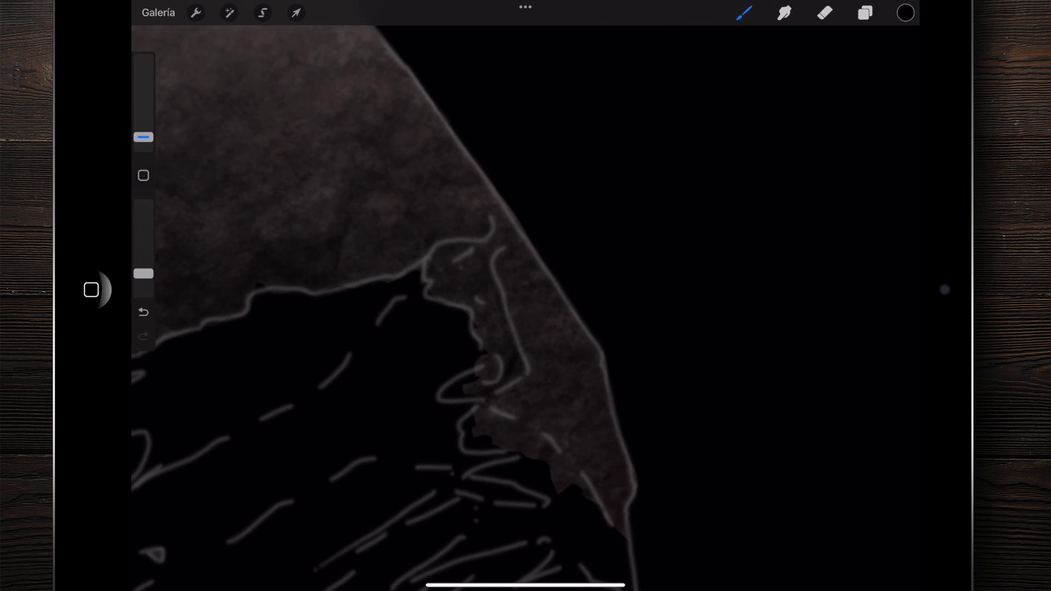
drag(525, 307, 416, 295)
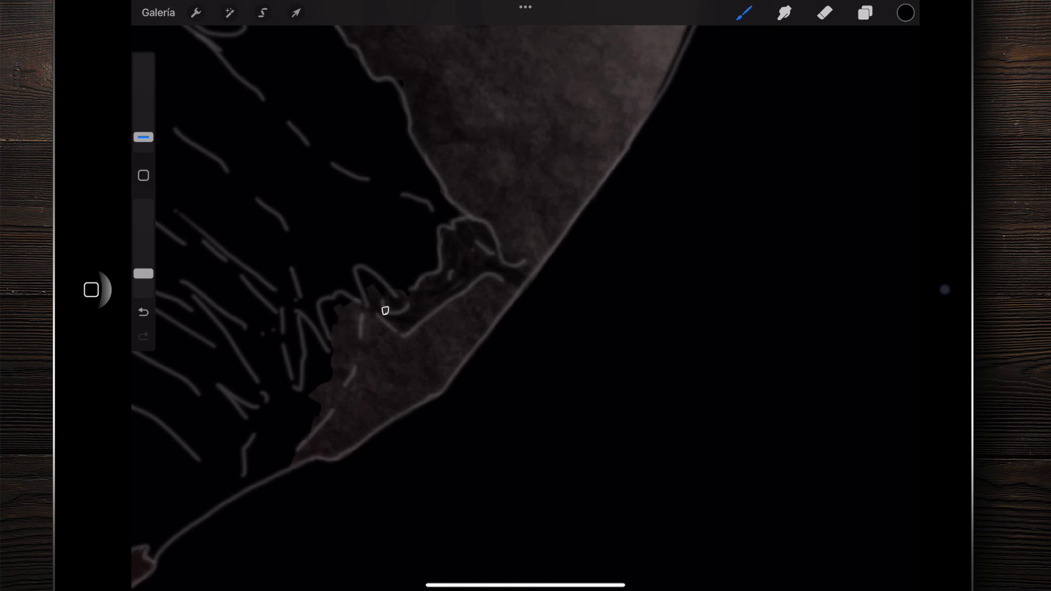
drag(380, 295, 171, 177)
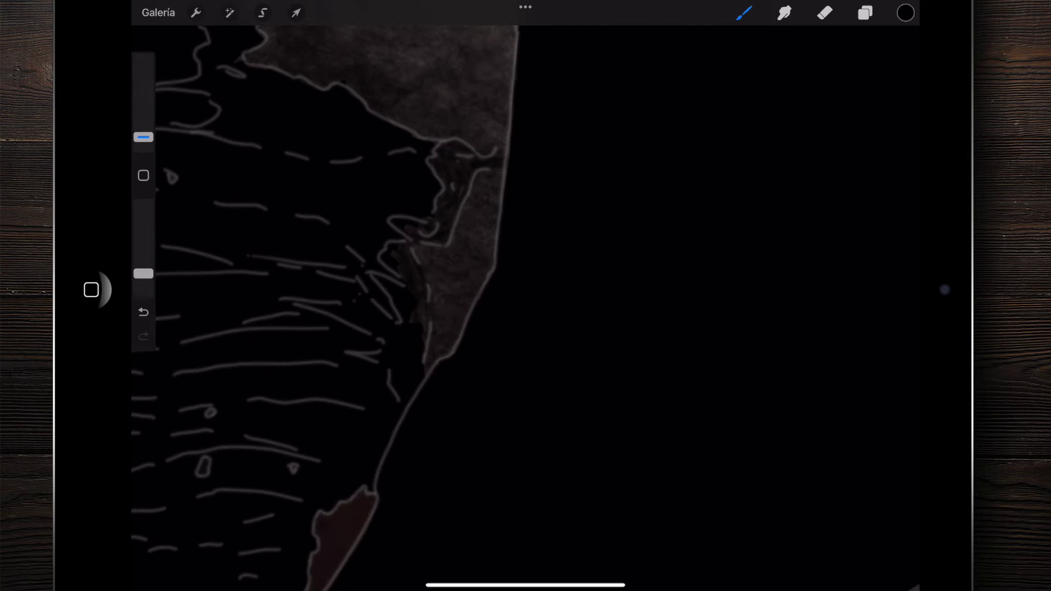
drag(421, 285, 383, 263)
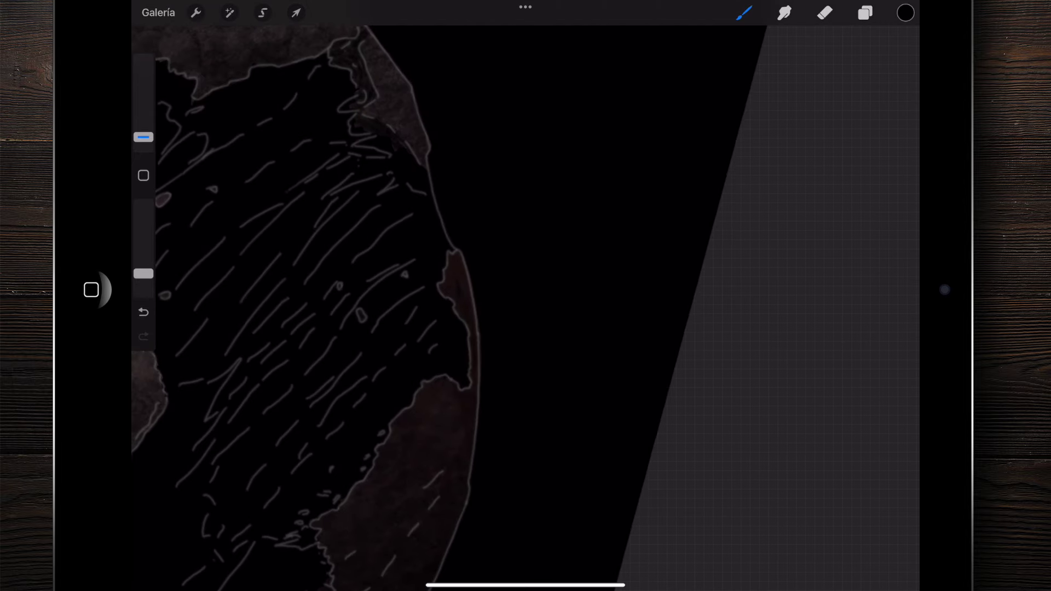
drag(464, 430, 416, 328)
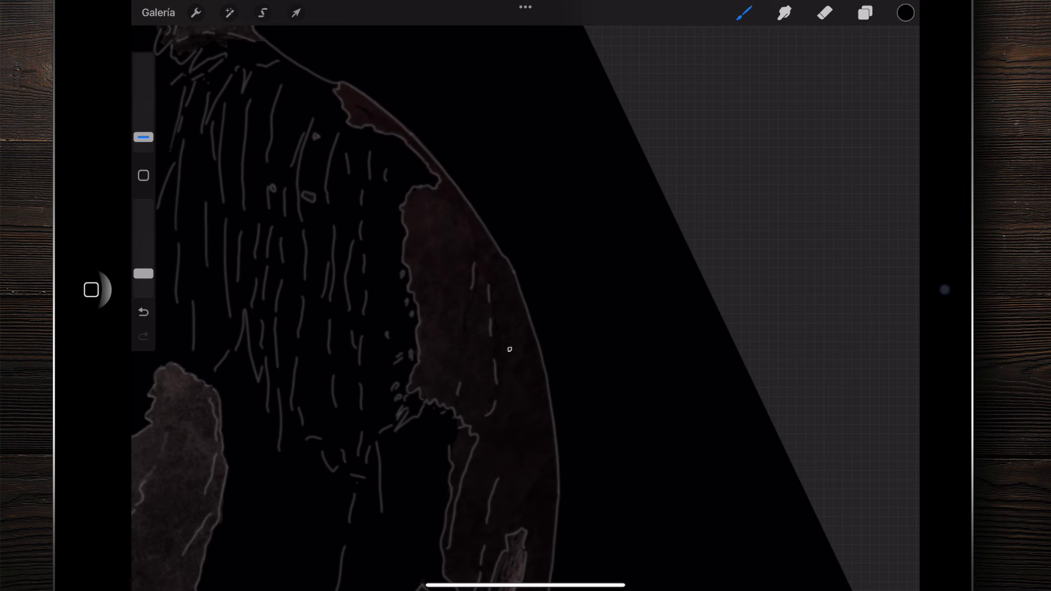
drag(383, 329, 339, 246)
drag(462, 325, 383, 219)
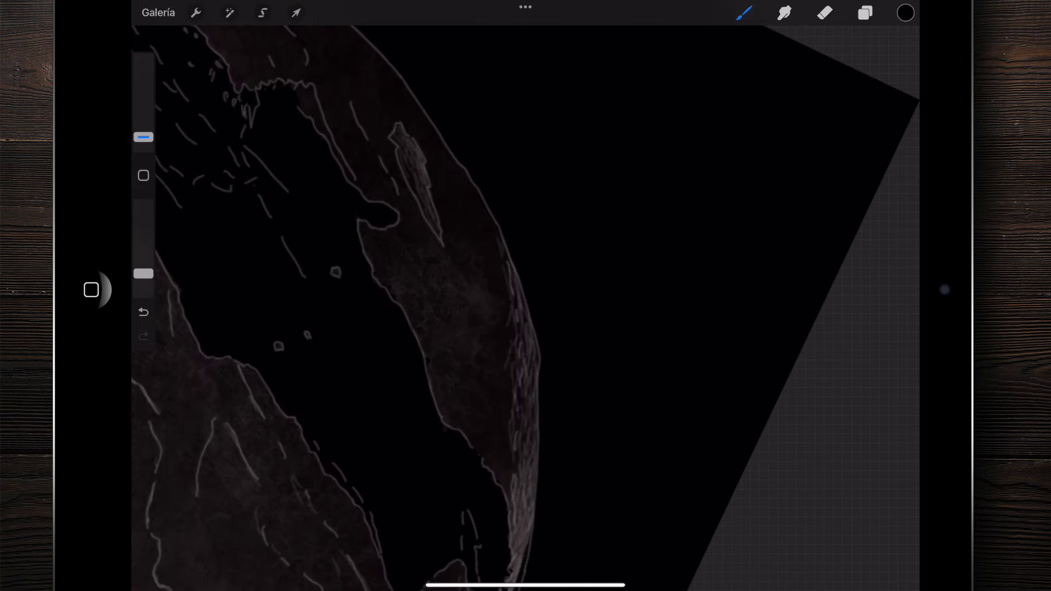
scroll(526, 295, down, 5)
Zoom out to the whole globe and hide the Dibujo line-art layer
drag(493, 274, 427, 241)
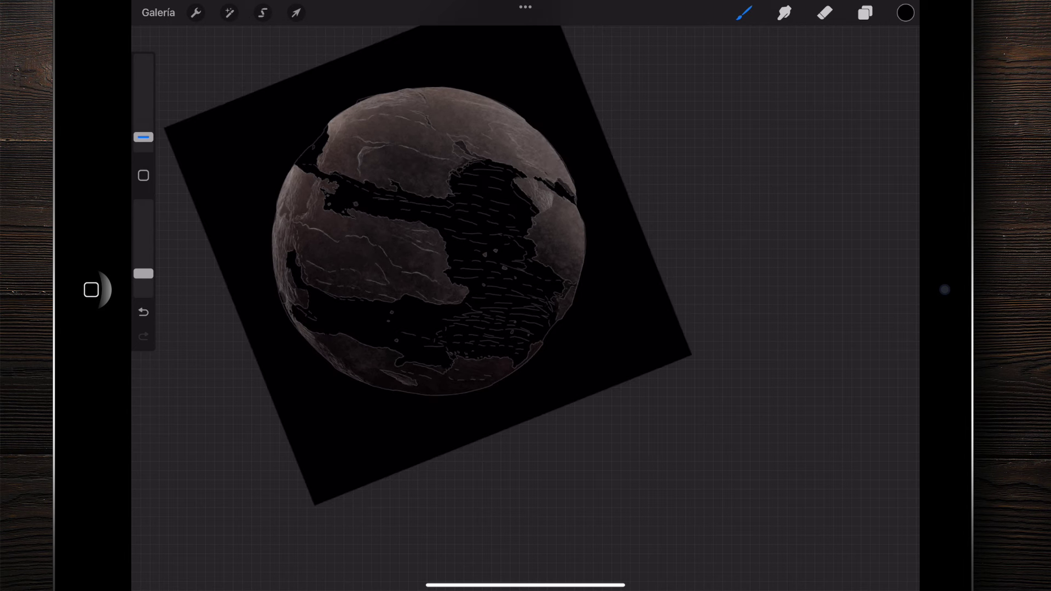
scroll(427, 263, up, 3)
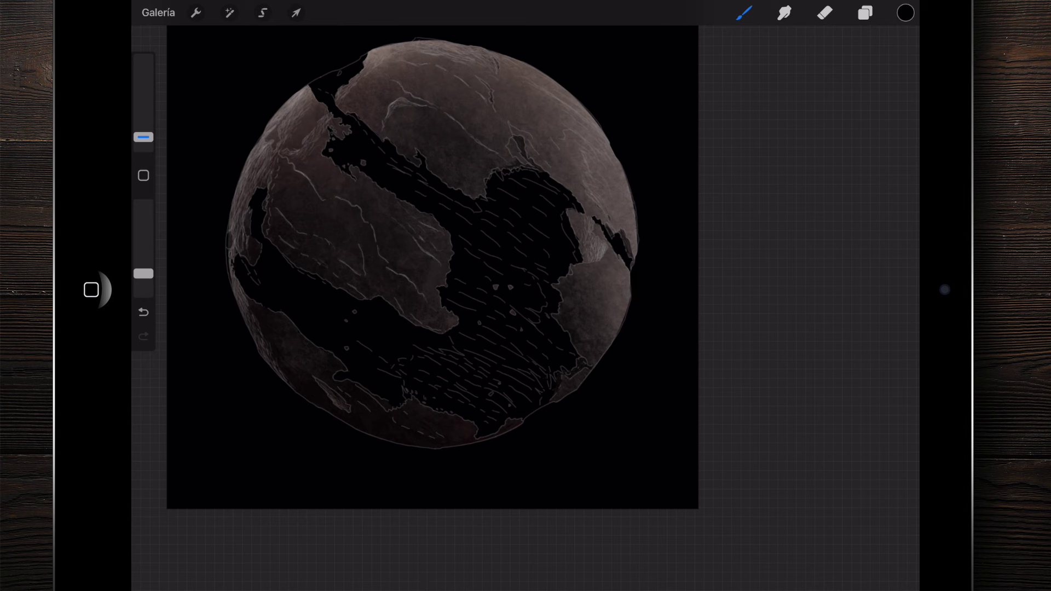
click(865, 12)
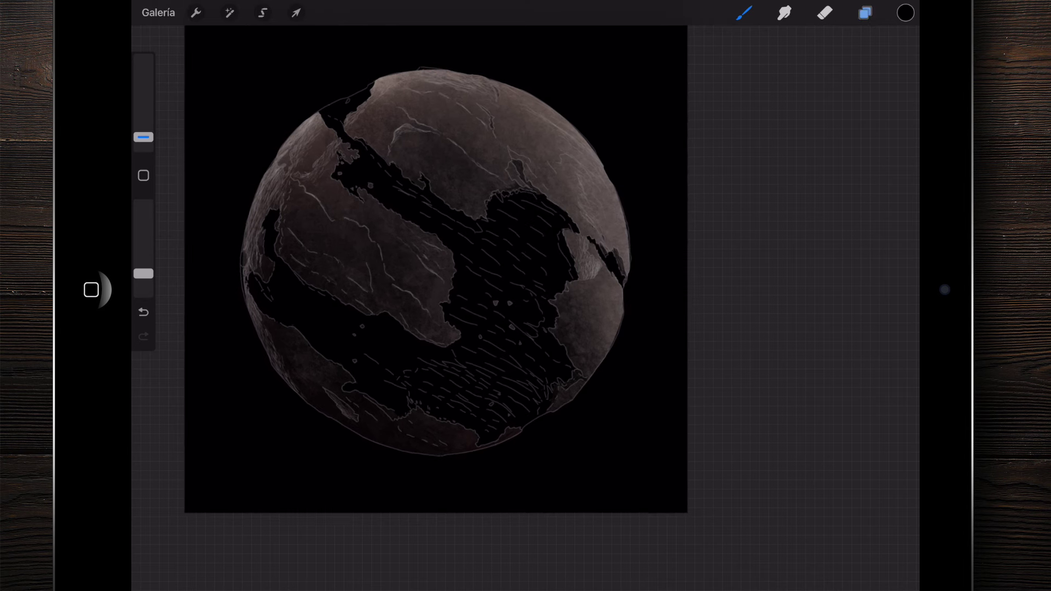
click(892, 93)
click(865, 13)
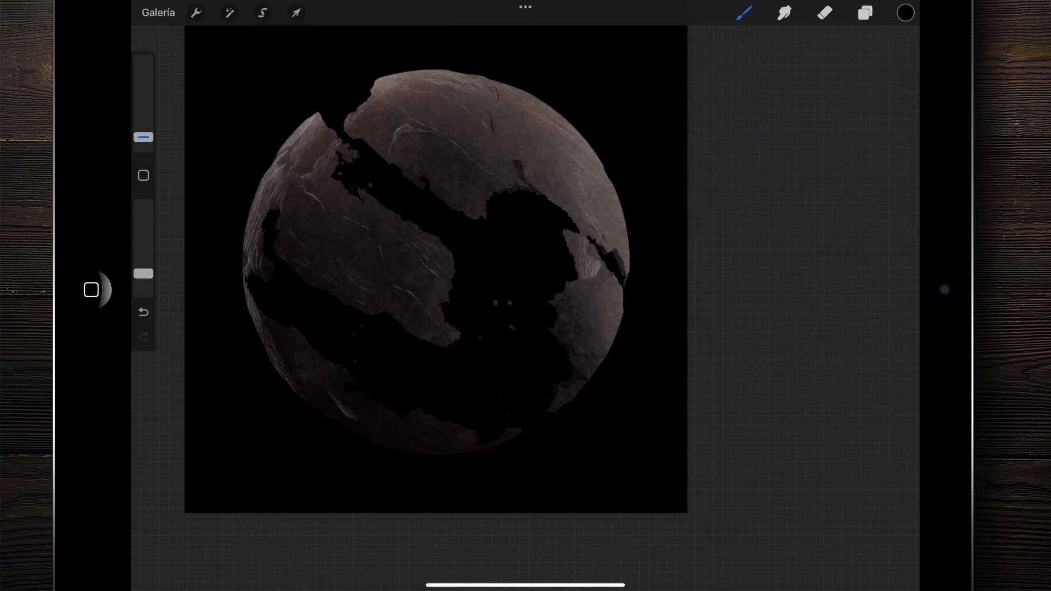
Re-centre and straighten the outline-free globe view, with the layer list showing
scroll(438, 268, up, 3)
scroll(438, 269, up, 3)
scroll(525, 273, down, 1)
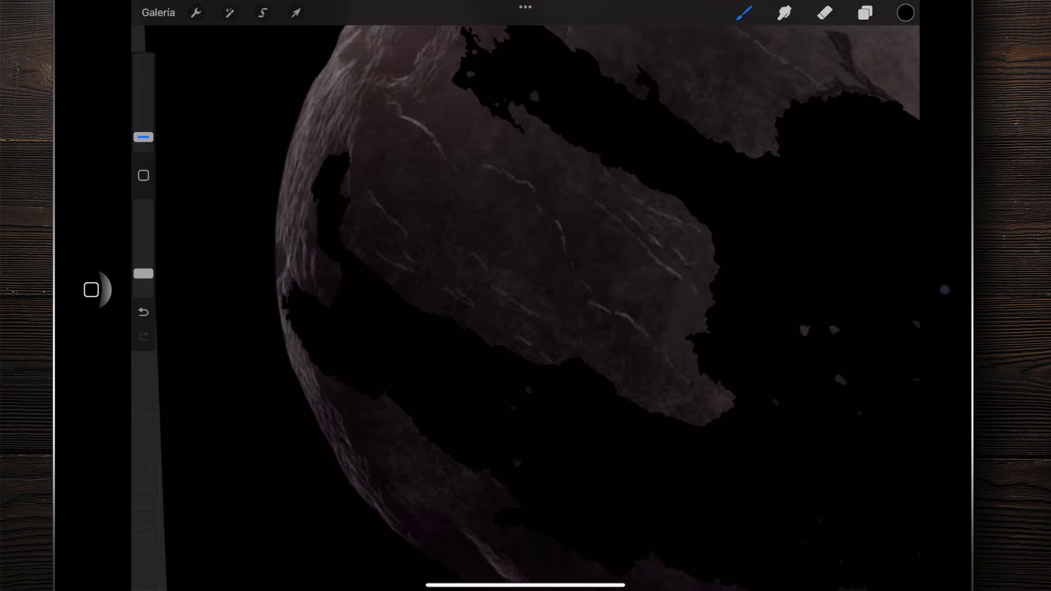
scroll(547, 246, down, 3)
drag(588, 279, 493, 273)
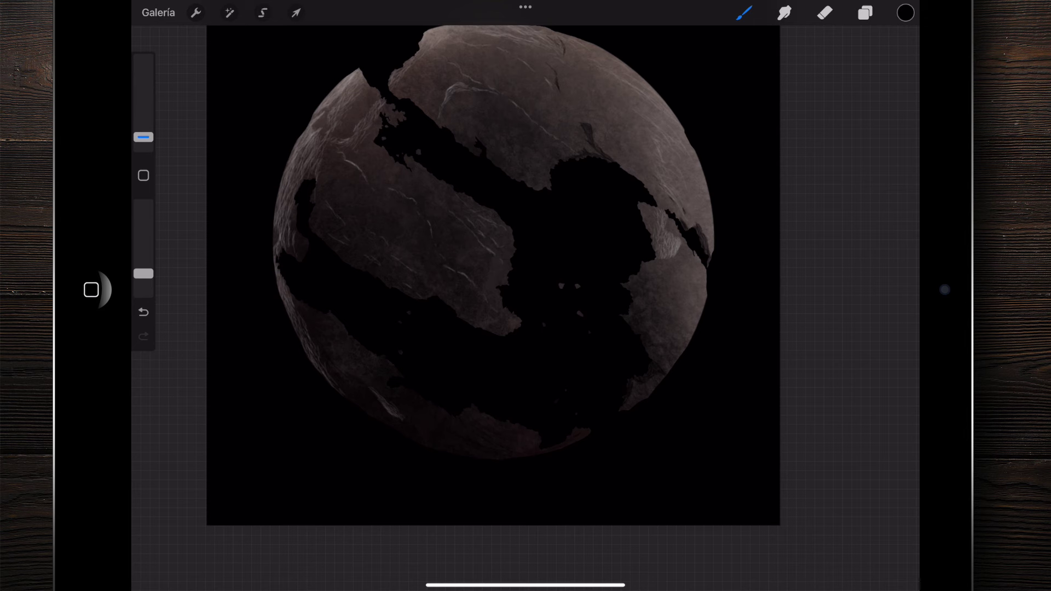
scroll(492, 274, down, 5)
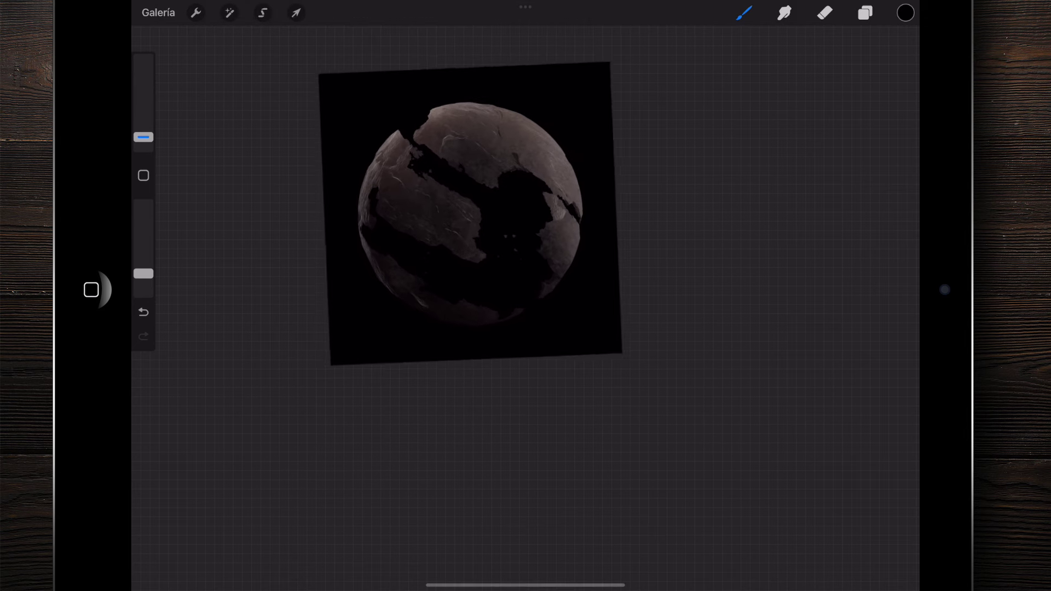
drag(469, 217, 481, 207)
scroll(493, 219, up, 3)
scroll(526, 274, up, 2)
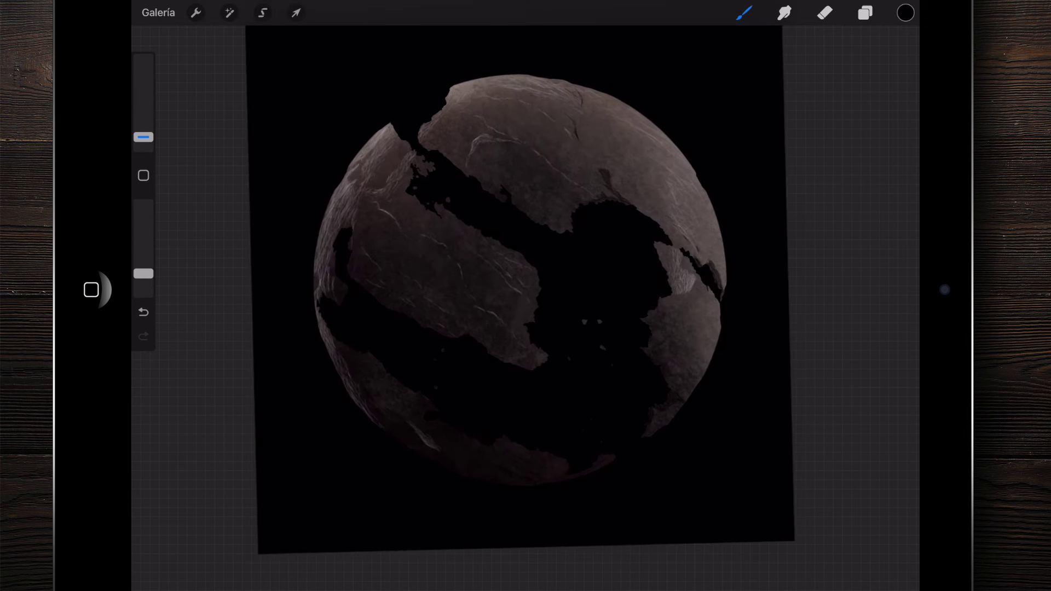
drag(532, 291, 500, 283)
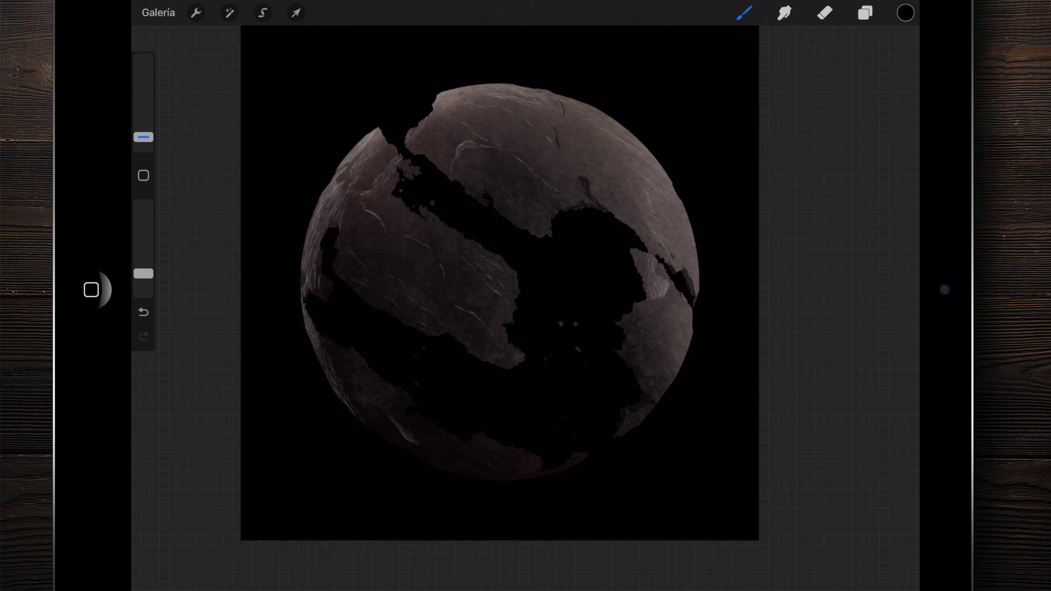
click(864, 13)
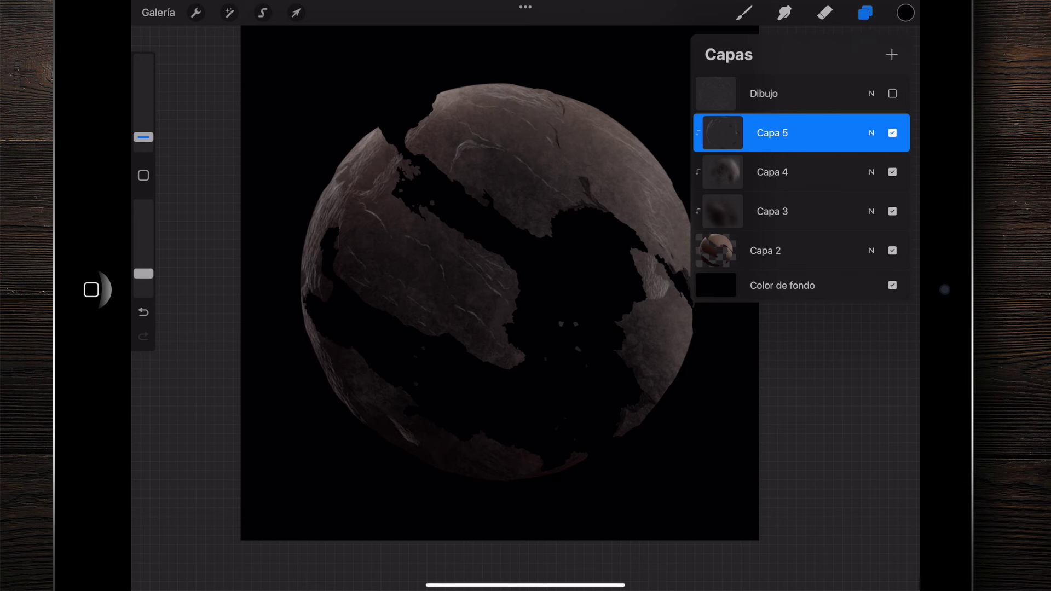
Merge Capa 4 and Capa 5 into Capa 3, toggling Capa 3 to compare its texture
drag(771, 211, 772, 136)
click(892, 132)
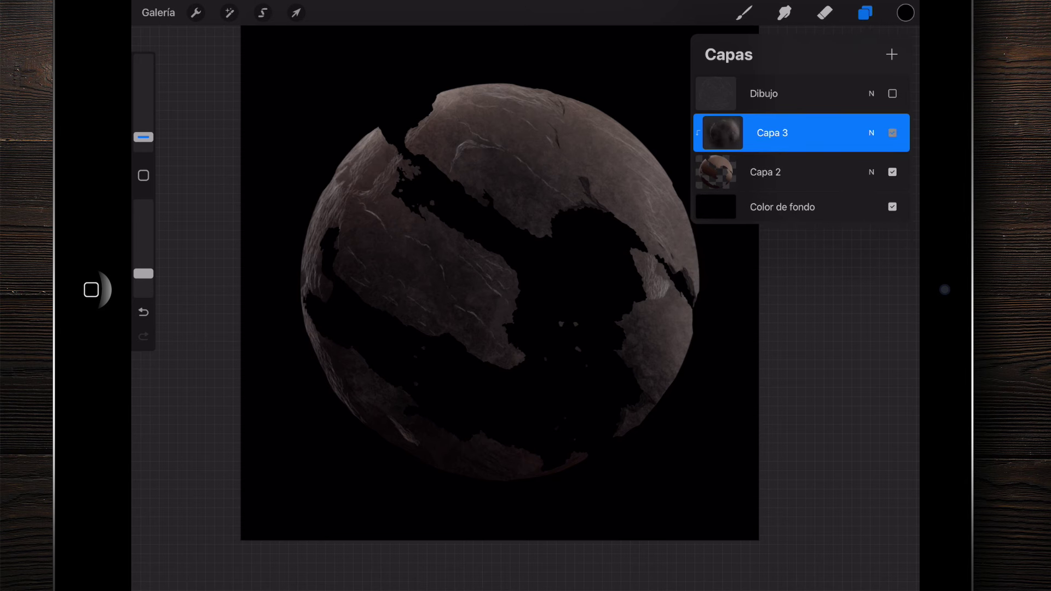
drag(499, 291, 403, 274)
click(892, 133)
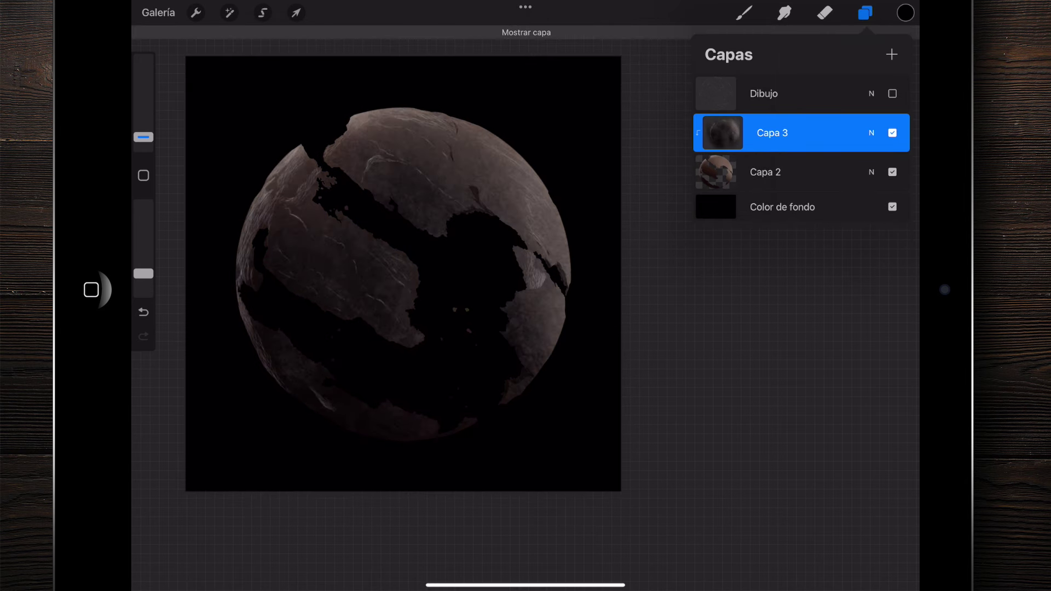
click(892, 133)
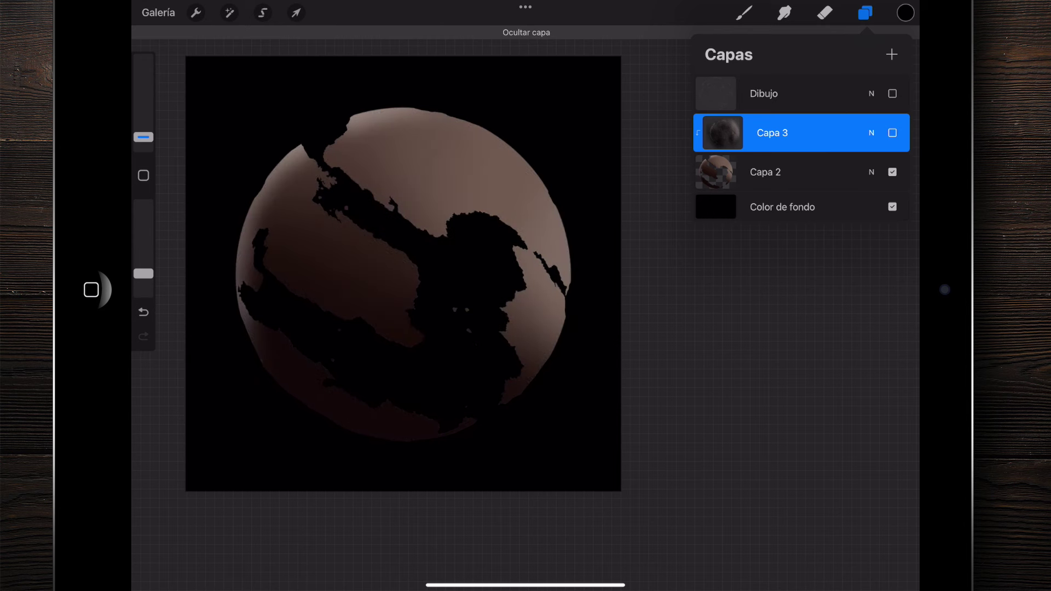
click(892, 133)
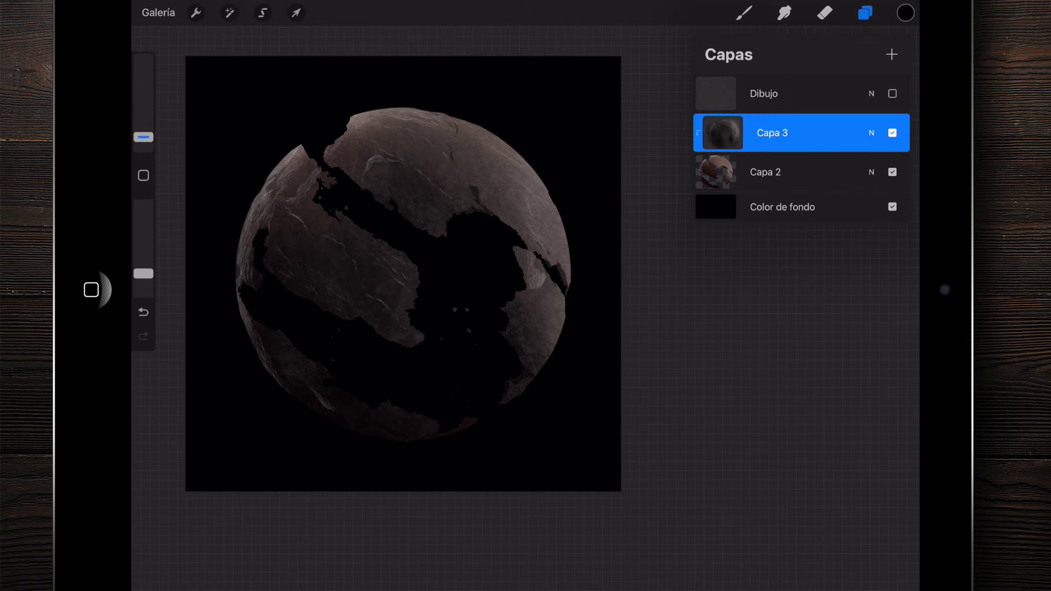
Zoom around to review the rocky globe, then close the layer list
scroll(297, 224, up, 5)
scroll(445, 268, down, 2)
scroll(445, 268, down, 2)
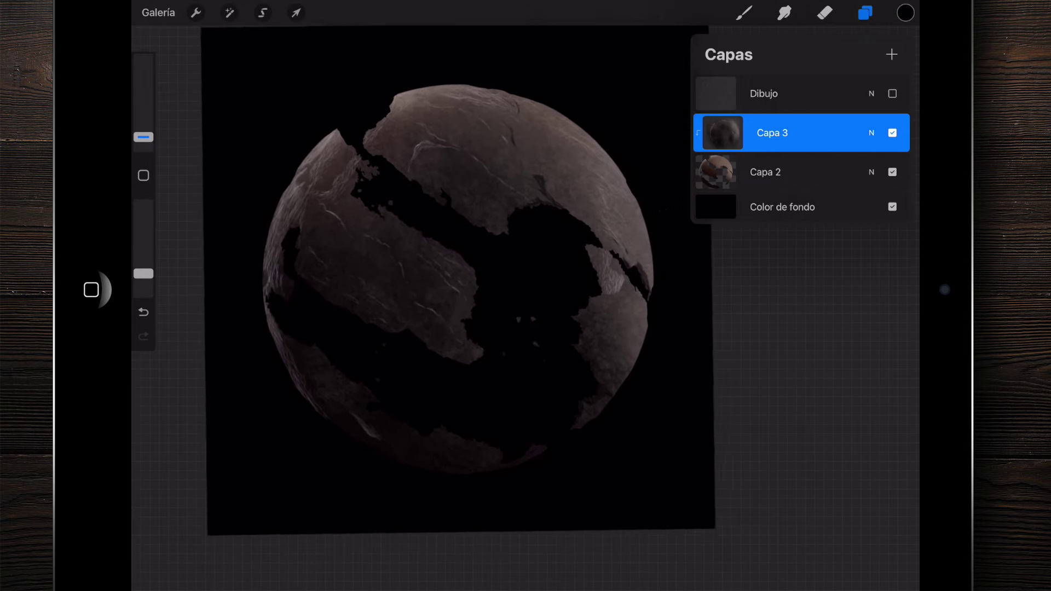
scroll(445, 268, down, 1)
scroll(444, 268, down, 1)
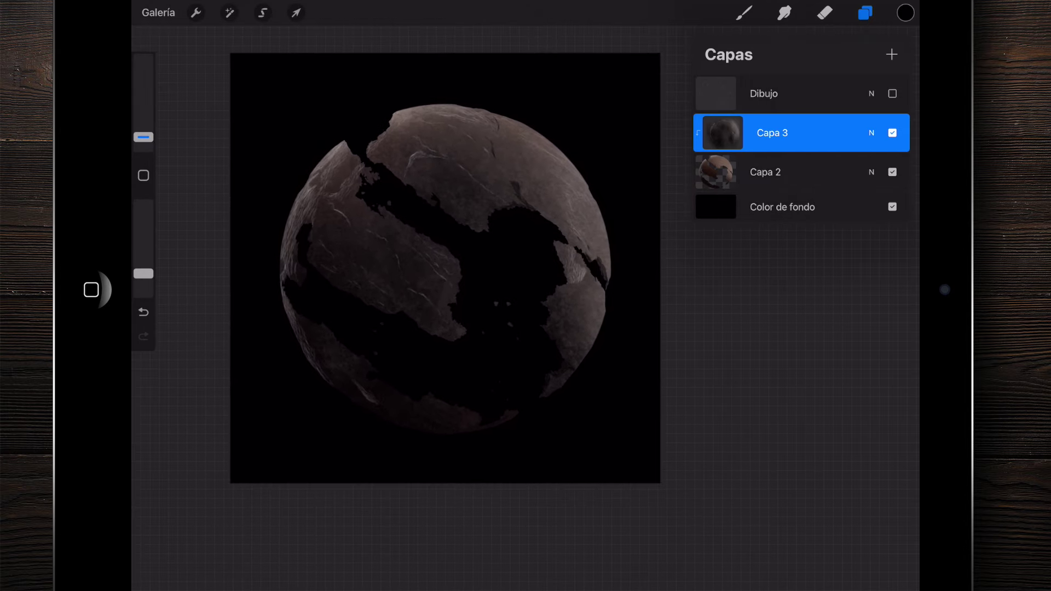
scroll(445, 268, up, 2)
scroll(445, 268, up, 1)
click(865, 12)
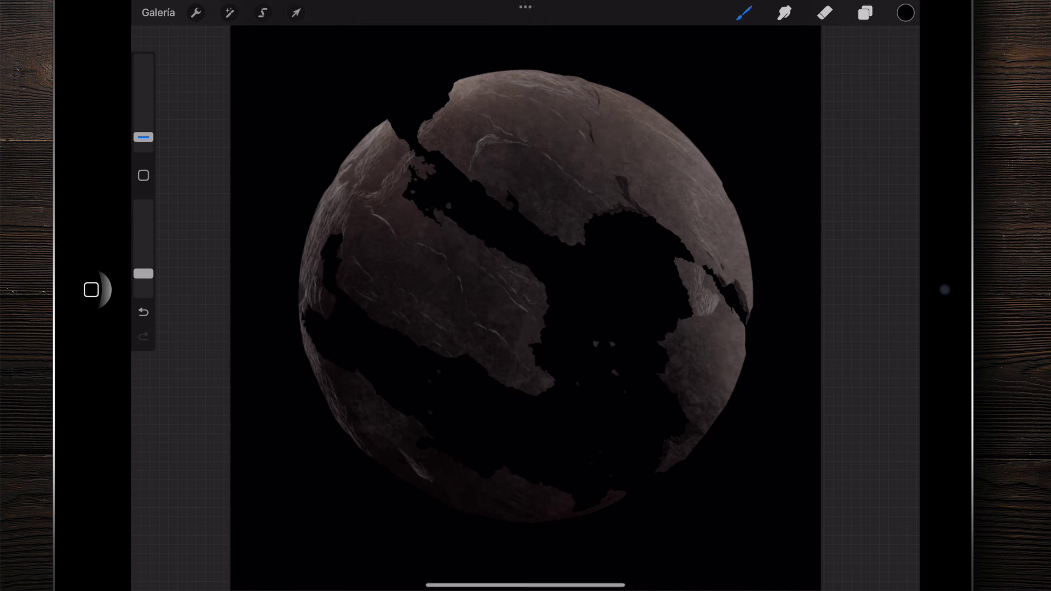
scroll(525, 296, down, 2)
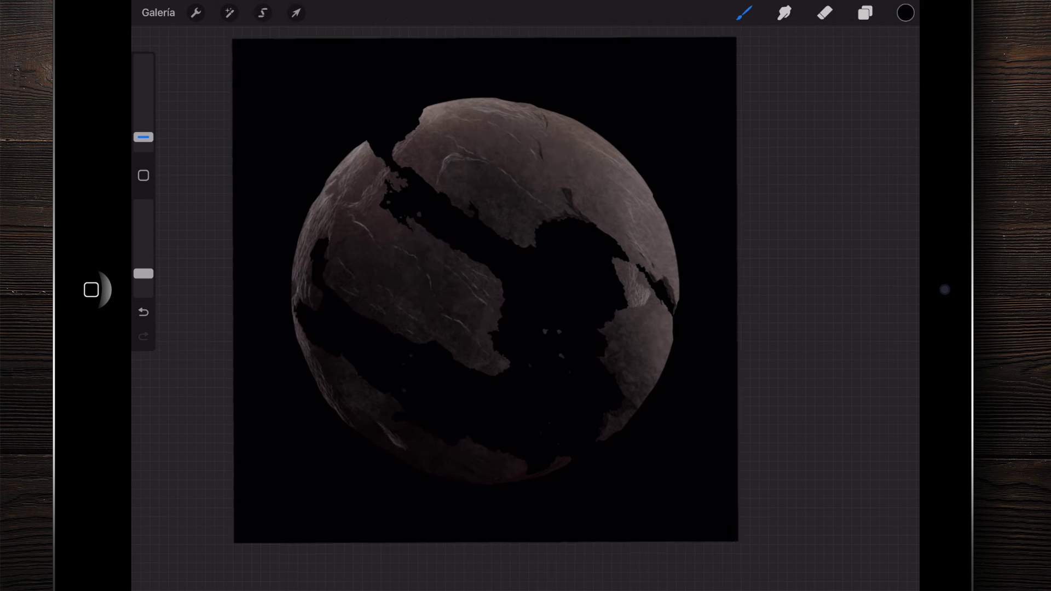
Add an empty Capa 4 just above Color de fondo, discarding an extra Capa 5
click(865, 12)
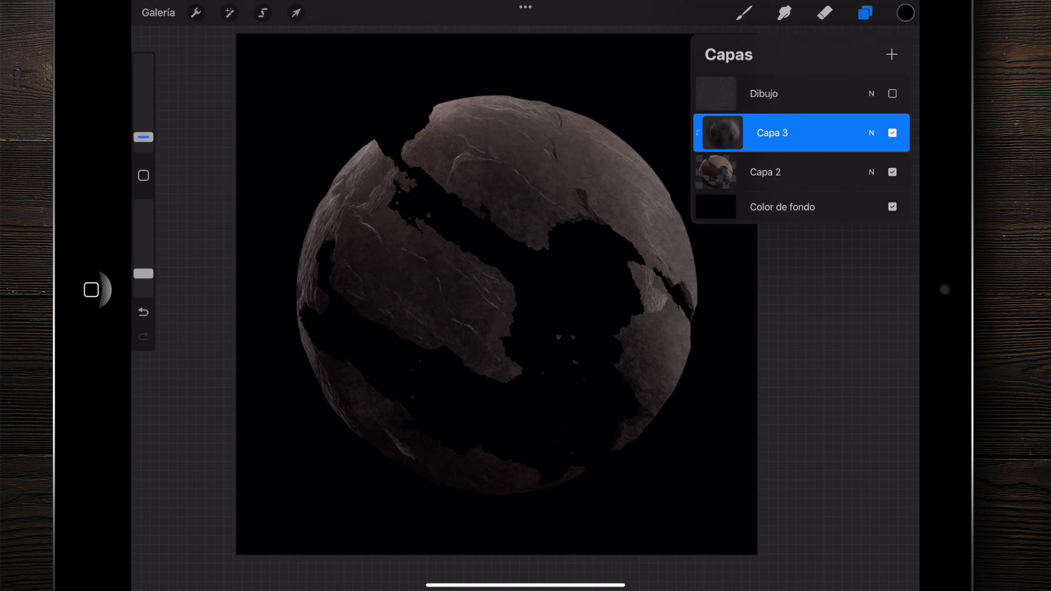
click(891, 54)
mouse_move(765, 132)
mouse_down()
mouse_move(777, 153)
mouse_move(766, 211)
mouse_up()
click(892, 54)
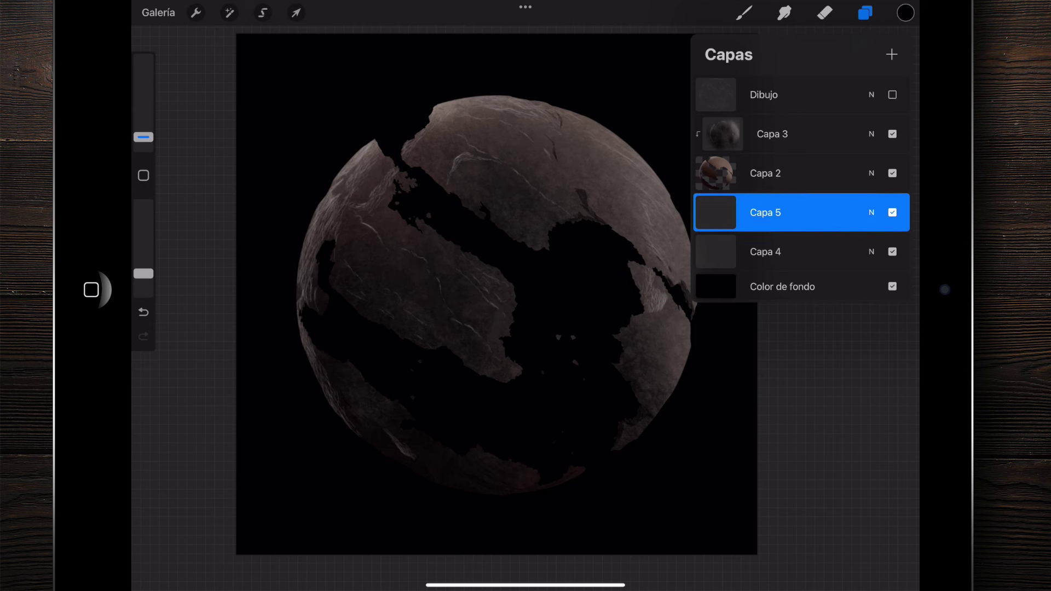
drag(832, 211, 728, 211)
click(886, 211)
Make the Dibujo line art visible again
click(892, 93)
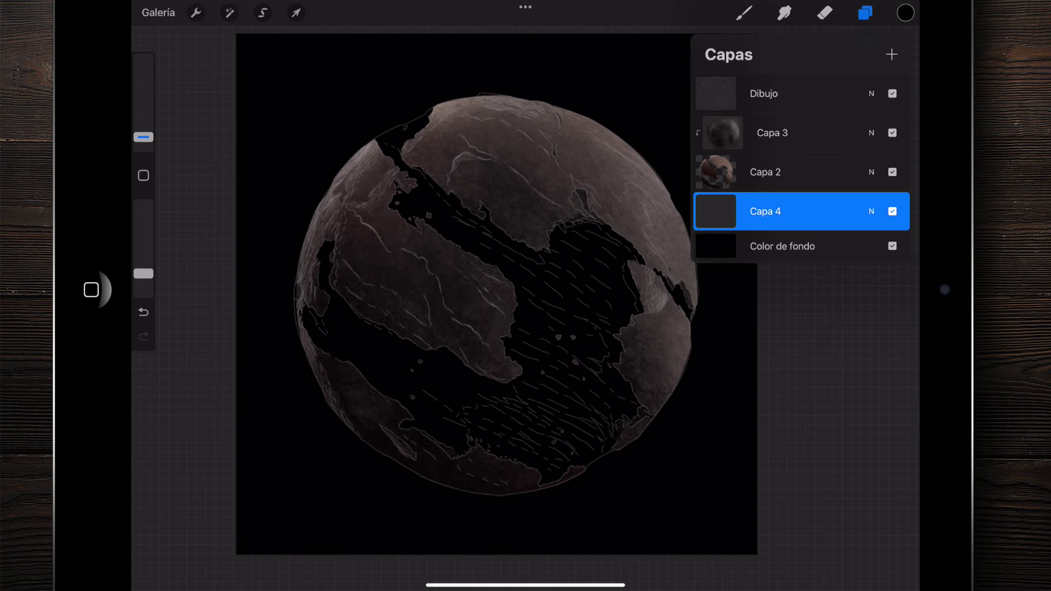
scroll(441, 261, down, 3)
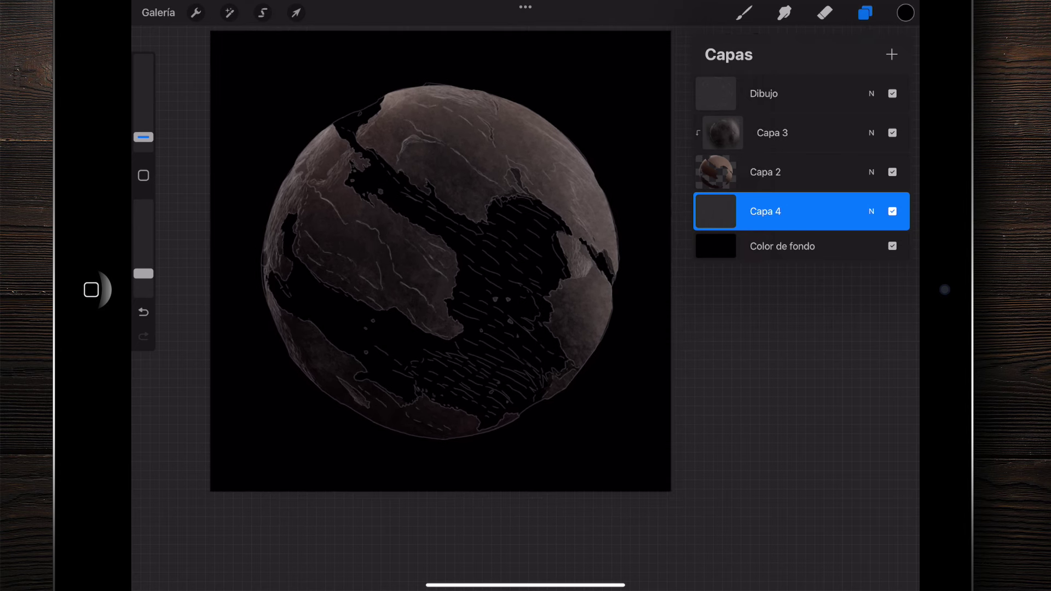
click(906, 12)
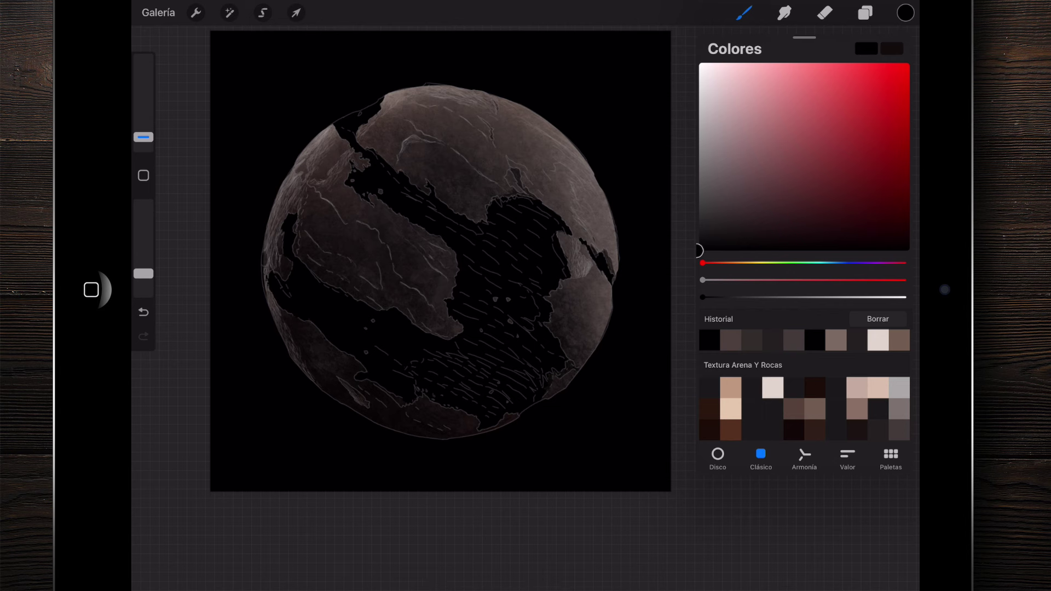
Select a light peach colour and the Pincel preciso brush for Capa 4
click(731, 409)
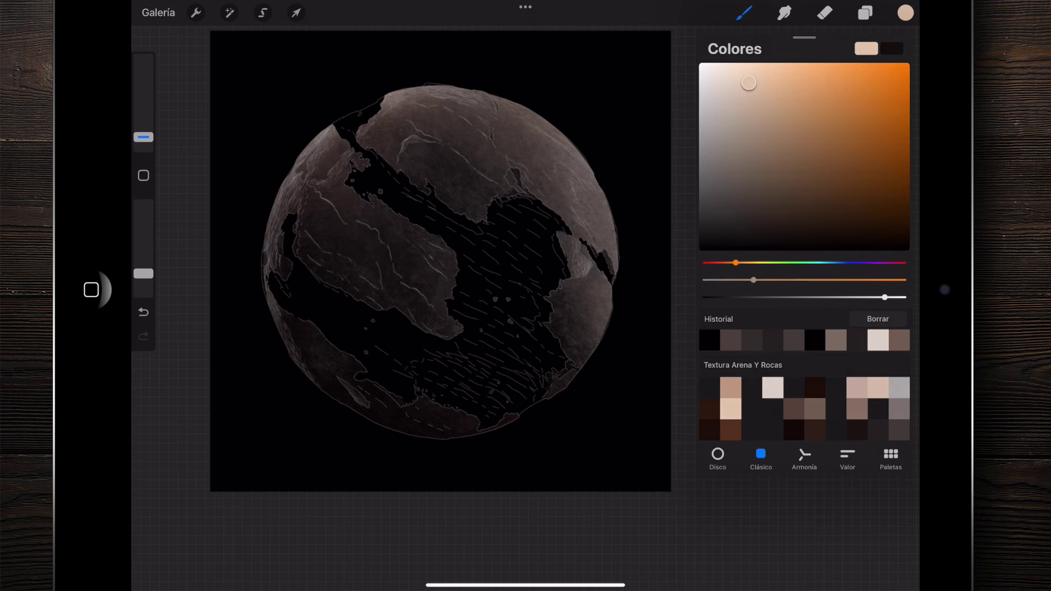
scroll(441, 261, up, 3)
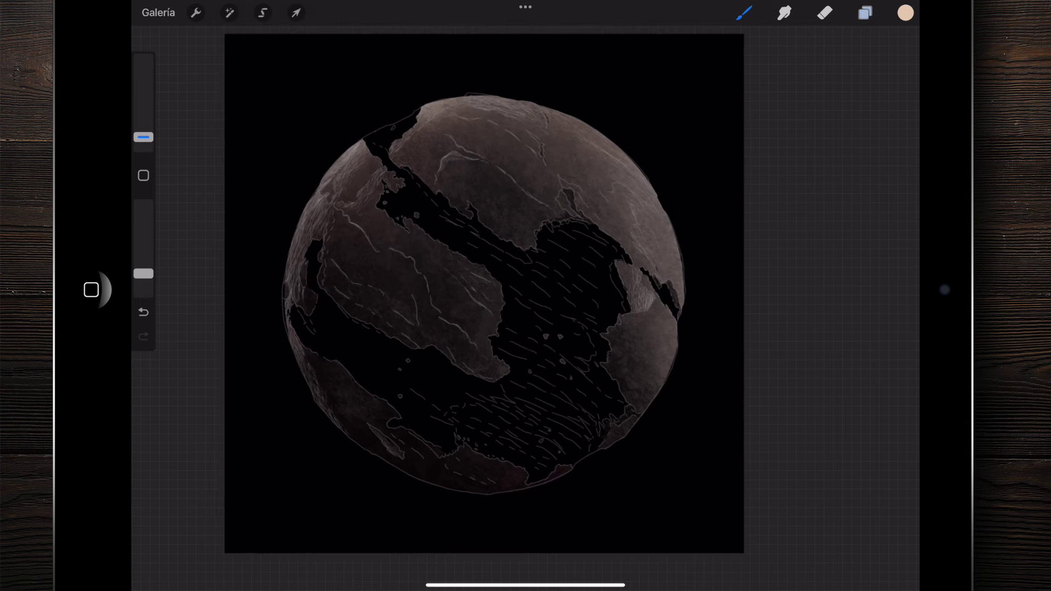
click(864, 12)
click(743, 12)
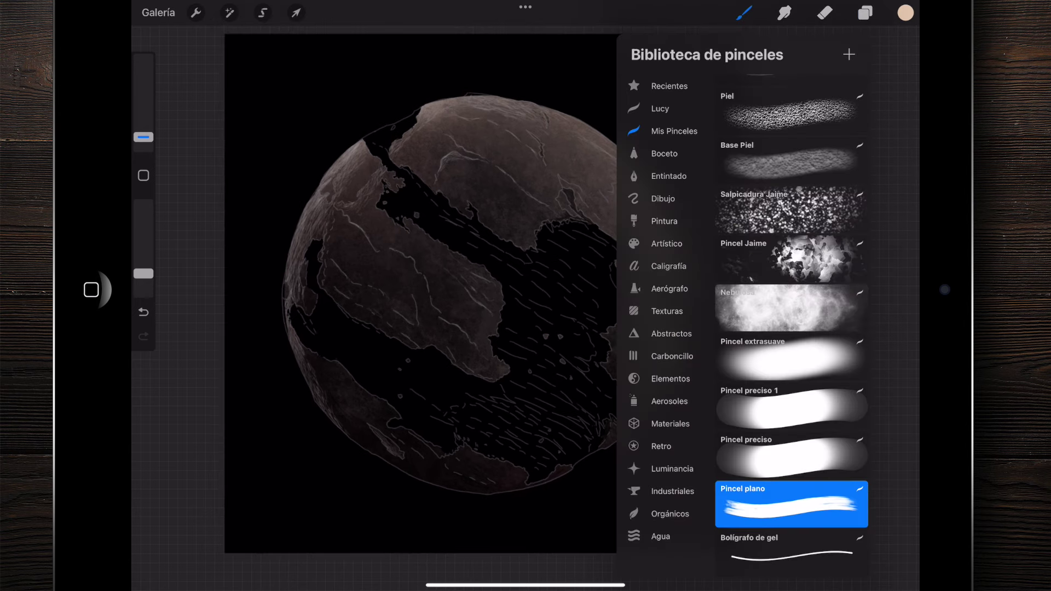
click(791, 455)
click(743, 12)
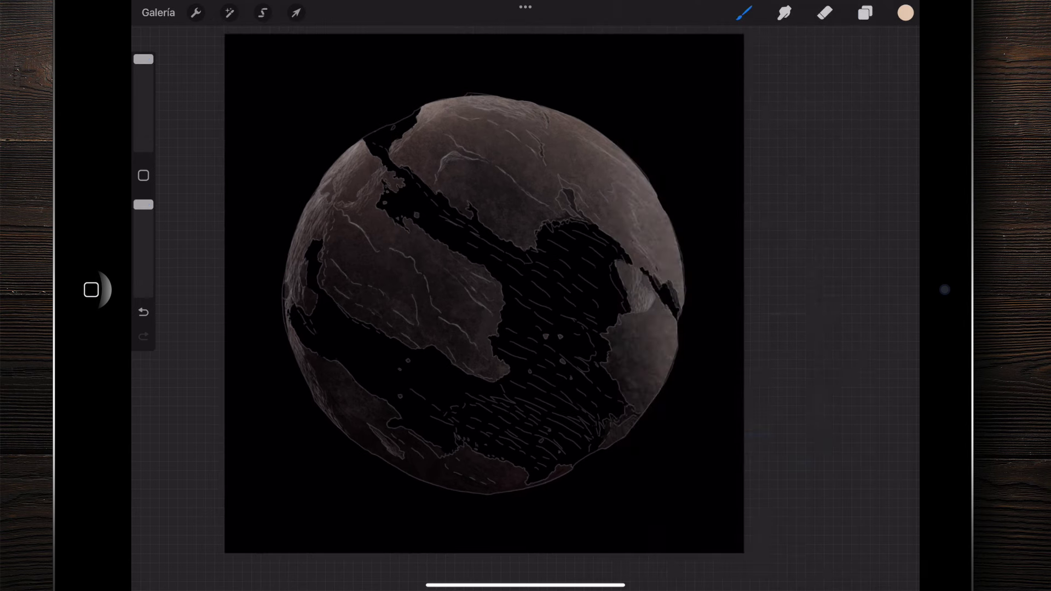
Fill Capa 4 with the peach and shift the disc up toward the planet
drag(905, 13, 548, 285)
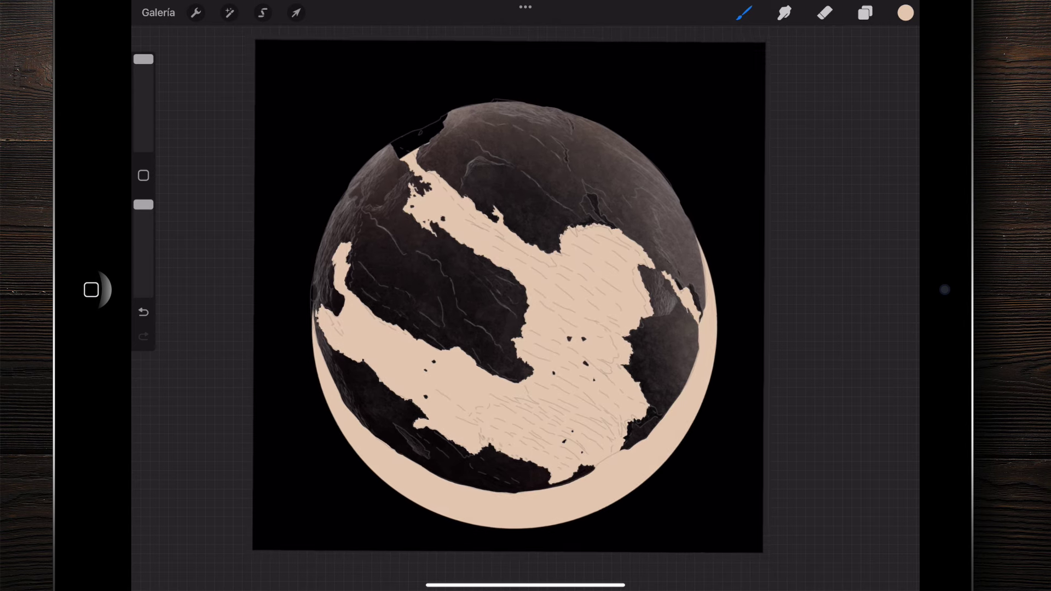
click(296, 12)
drag(511, 308, 510, 290)
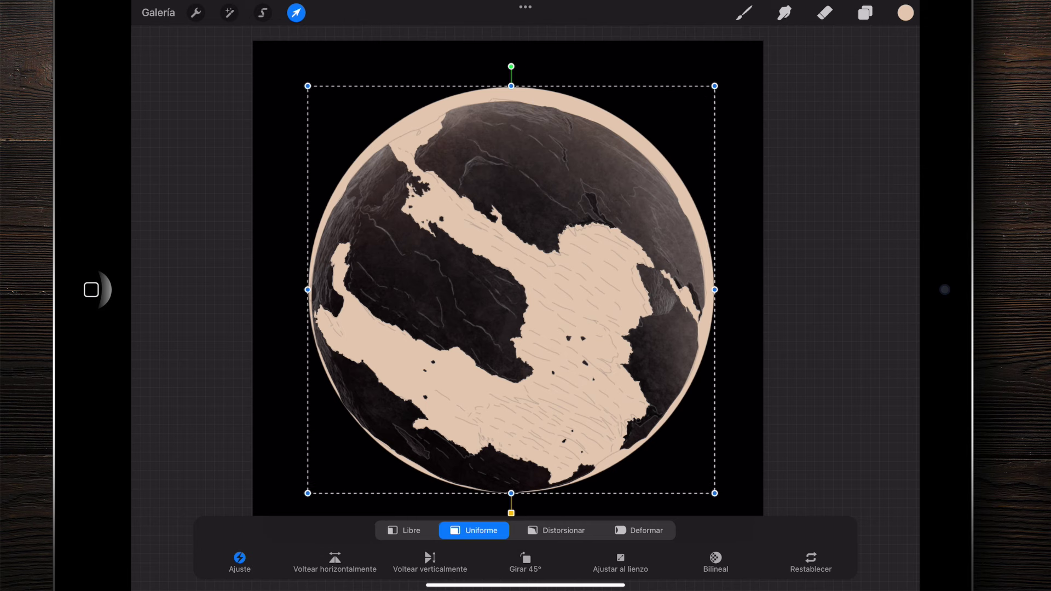
Scale the peach disc down uniformly and snap it centred inside the globe's outline
drag(714, 85, 710, 101)
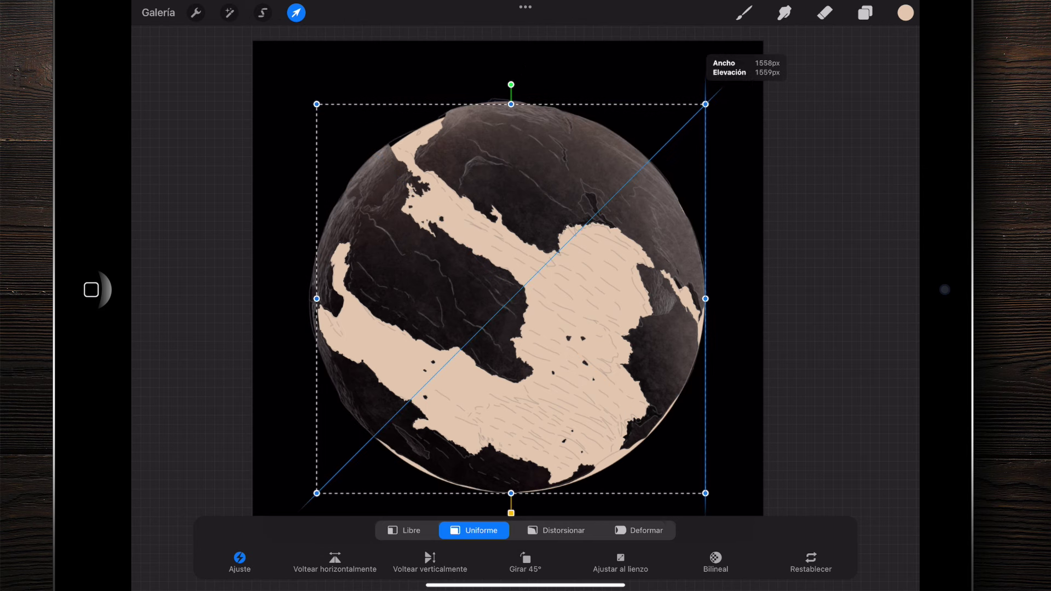
drag(710, 100, 708, 102)
drag(511, 306, 511, 307)
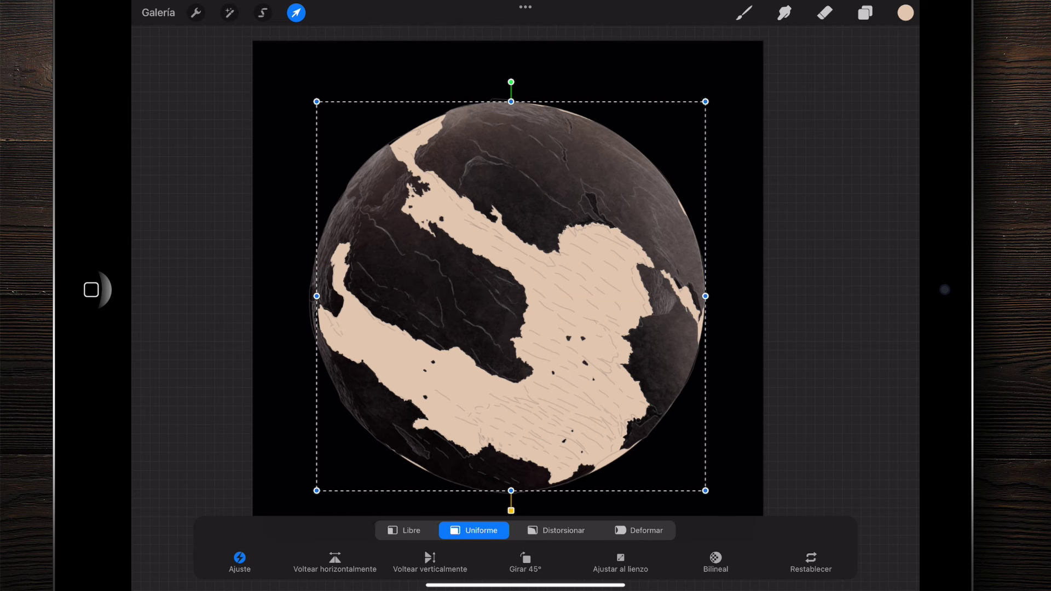
click(744, 13)
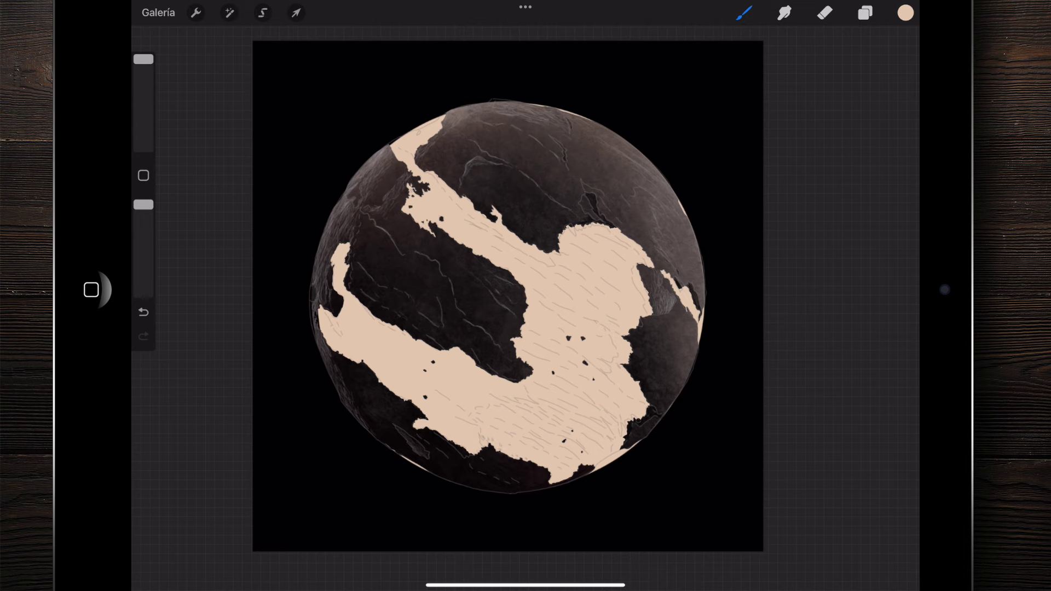
drag(508, 295, 543, 255)
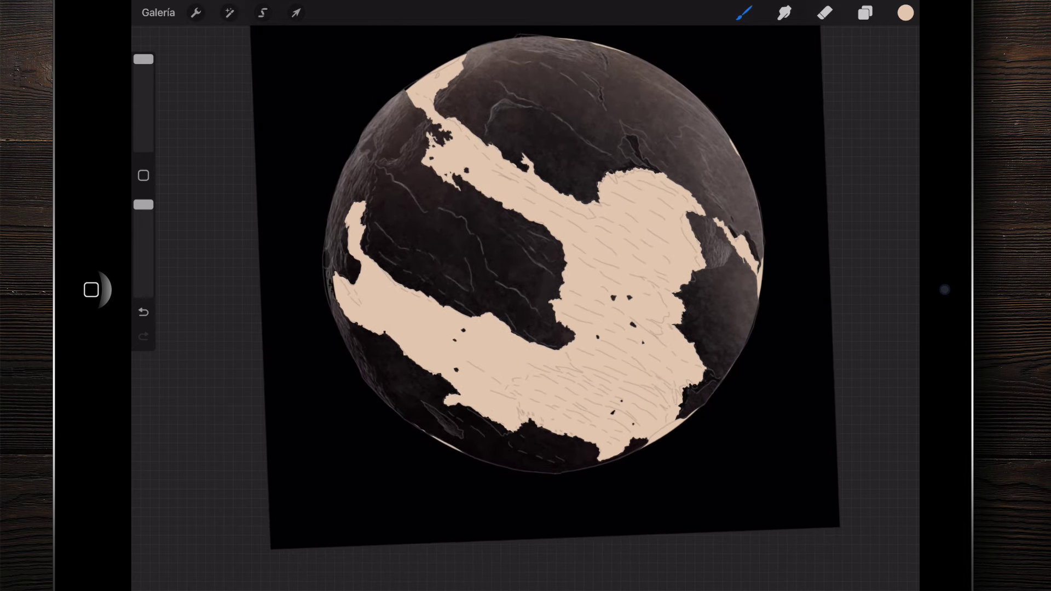
With an enlarged Pincel preciso eraser, erase the peach rim along the globe's left edge
click(824, 12)
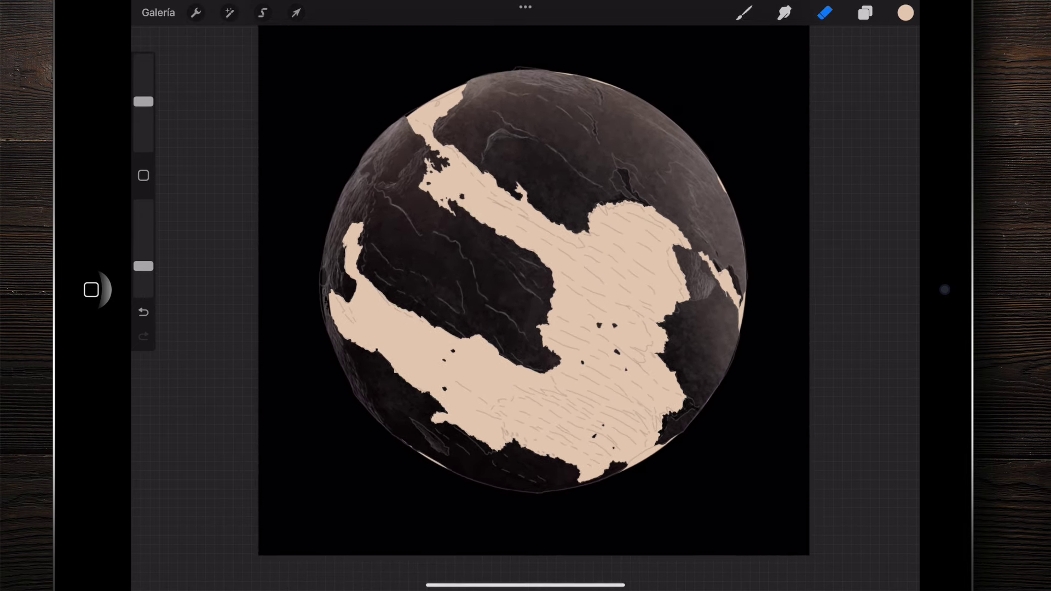
click(824, 13)
click(832, 455)
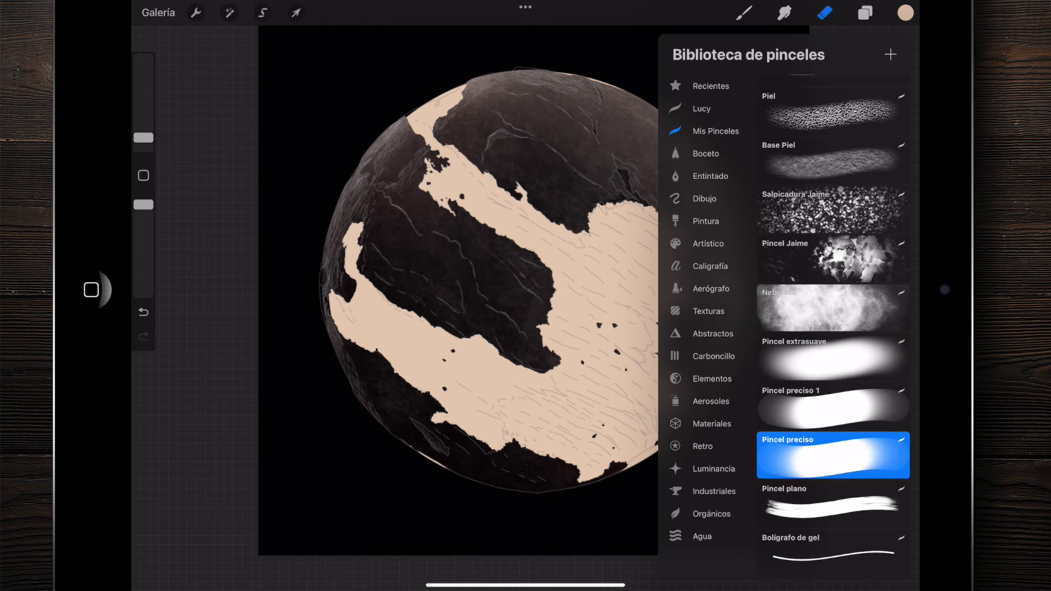
drag(143, 137, 144, 122)
drag(508, 296, 548, 247)
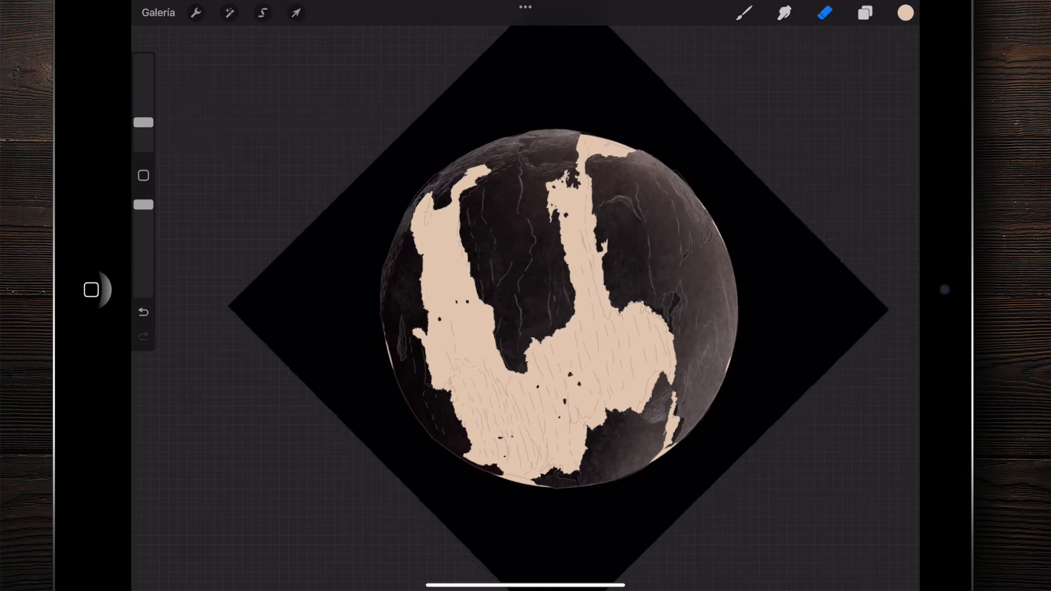
drag(310, 234, 377, 334)
drag(526, 295, 547, 219)
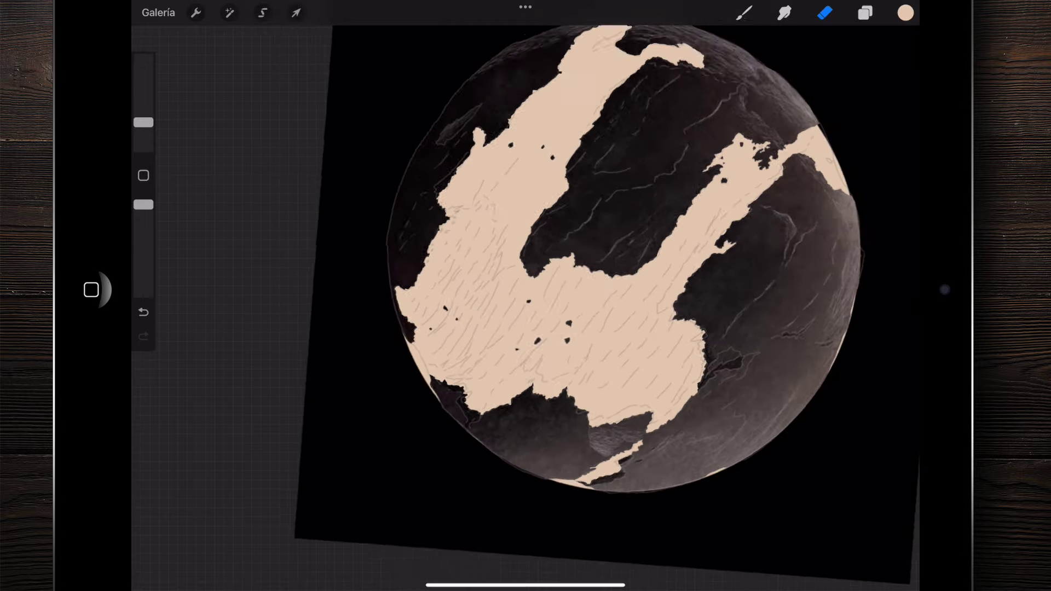
drag(525, 295, 569, 273)
drag(294, 204, 502, 406)
drag(525, 295, 547, 219)
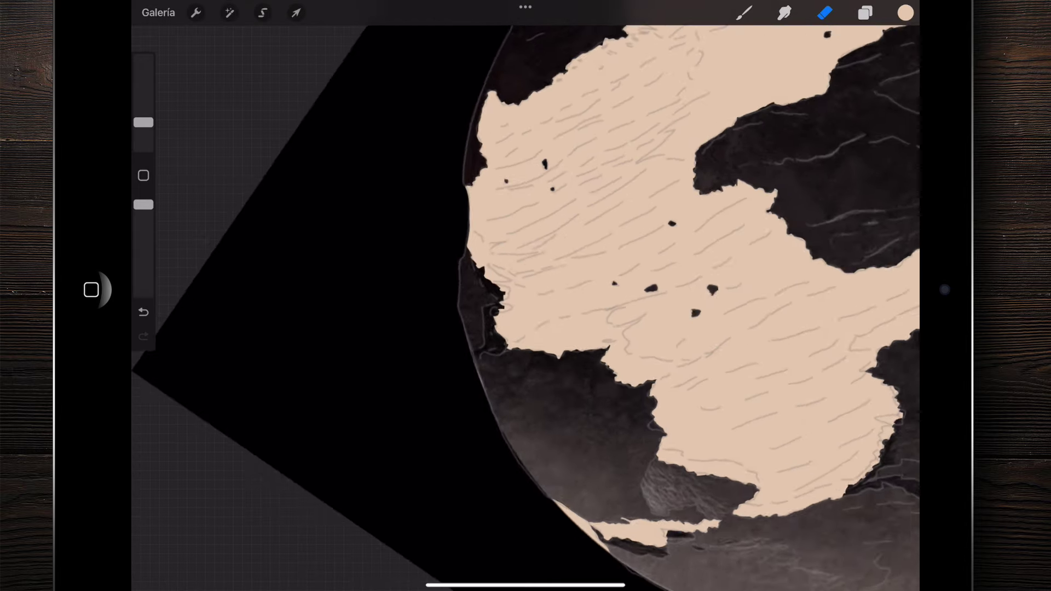
drag(525, 296, 580, 230)
mouse_move(328, 234)
mouse_down()
mouse_move(389, 289)
mouse_move(427, 344)
mouse_up()
Trim the stray peach fill along the globe's lower-left rim
drag(525, 296, 493, 263)
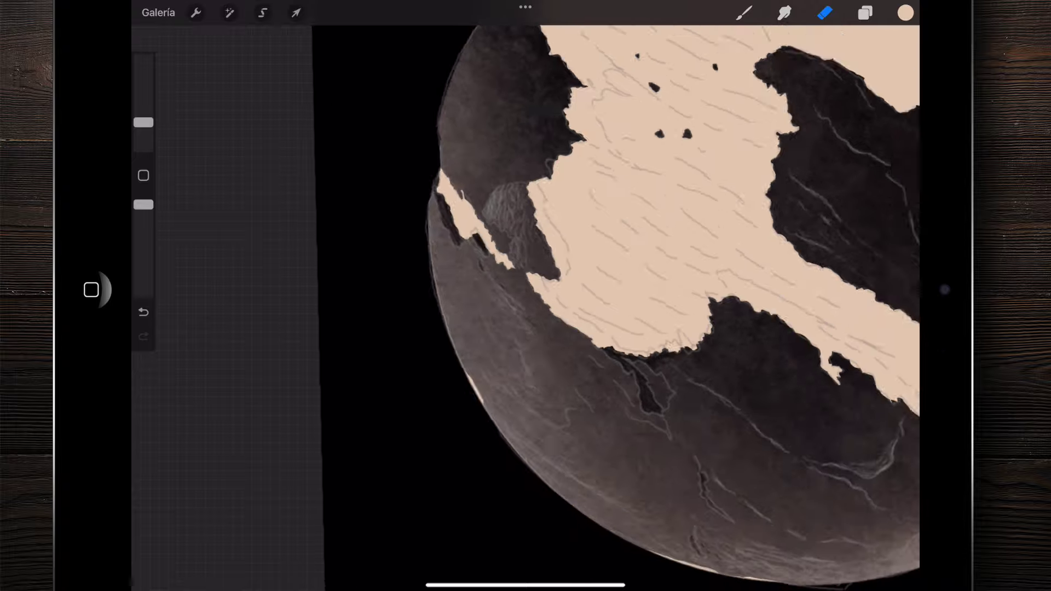
mouse_move(525, 296)
mouse_down()
mouse_move(492, 328)
mouse_move(547, 246)
mouse_up()
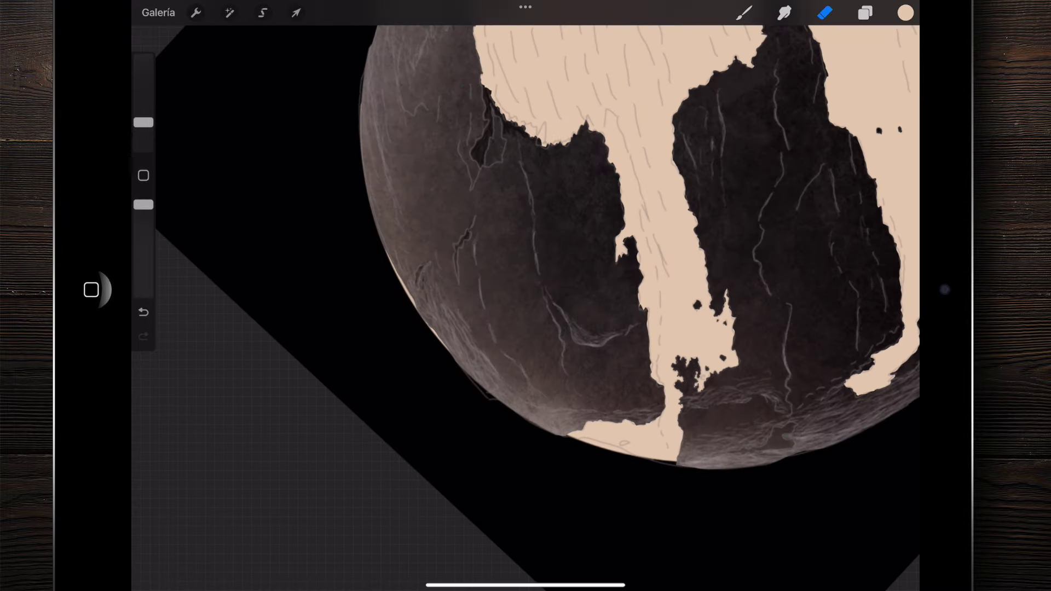
drag(397, 305, 451, 383)
mouse_move(526, 296)
mouse_down()
mouse_move(547, 263)
mouse_move(493, 306)
mouse_move(525, 295)
mouse_up()
drag(343, 204, 478, 413)
mouse_move(525, 295)
mouse_down()
mouse_move(547, 263)
mouse_move(547, 328)
mouse_move(602, 284)
mouse_move(547, 274)
mouse_move(514, 295)
mouse_up()
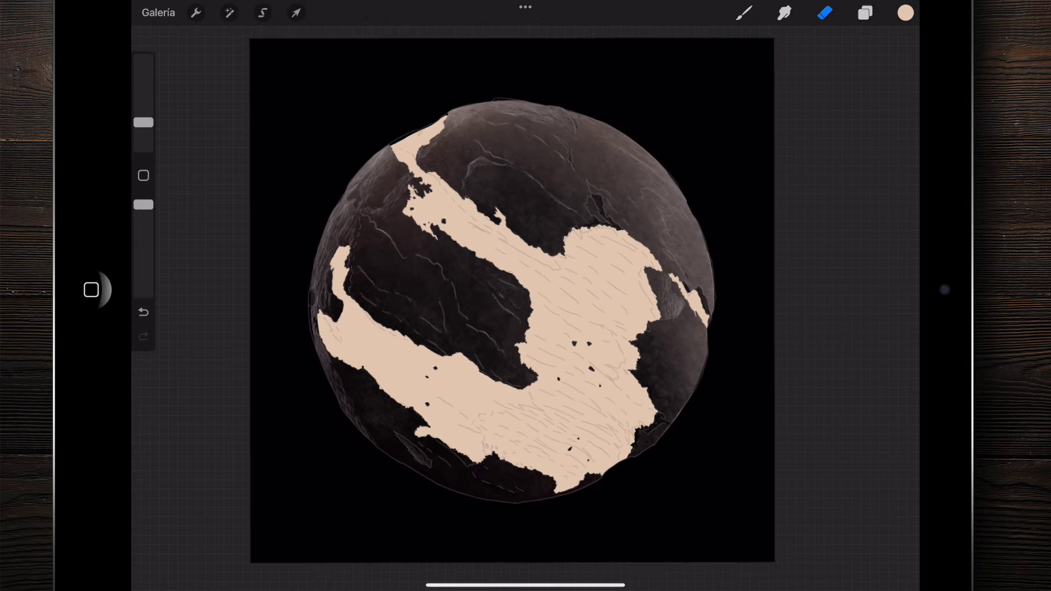
click(864, 13)
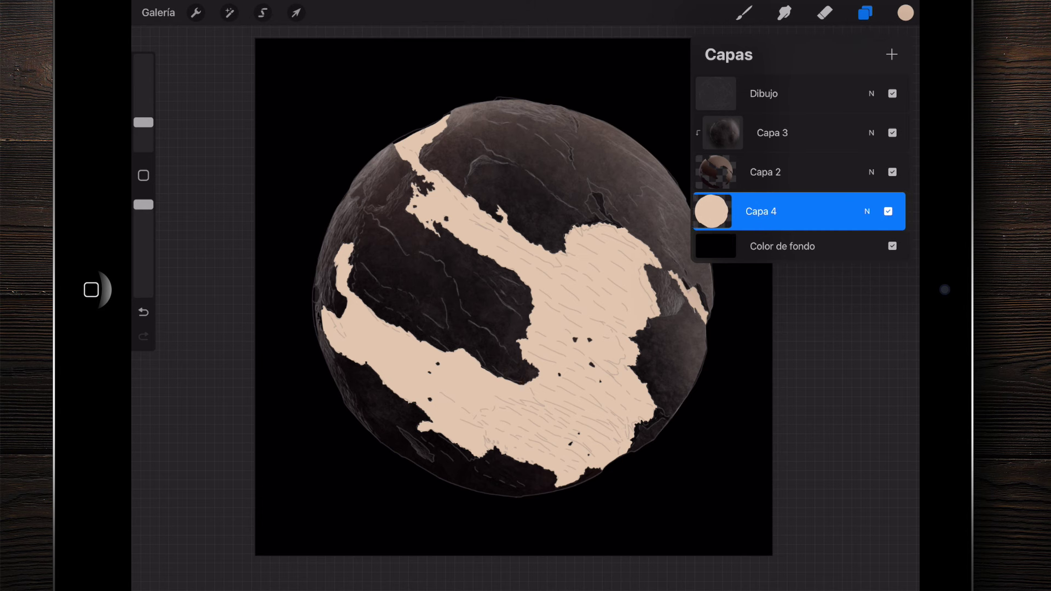
Softly tint the oceans with a slightly darker tan using Pincel extrasuave at 15%
click(905, 12)
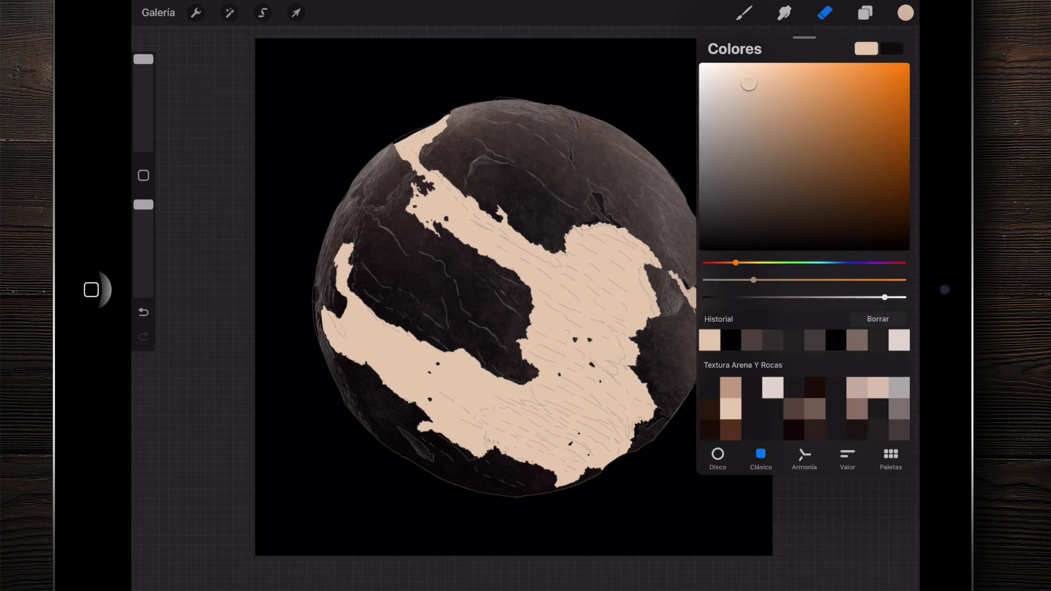
scroll(454, 296, down, 2)
scroll(454, 274, up, 2)
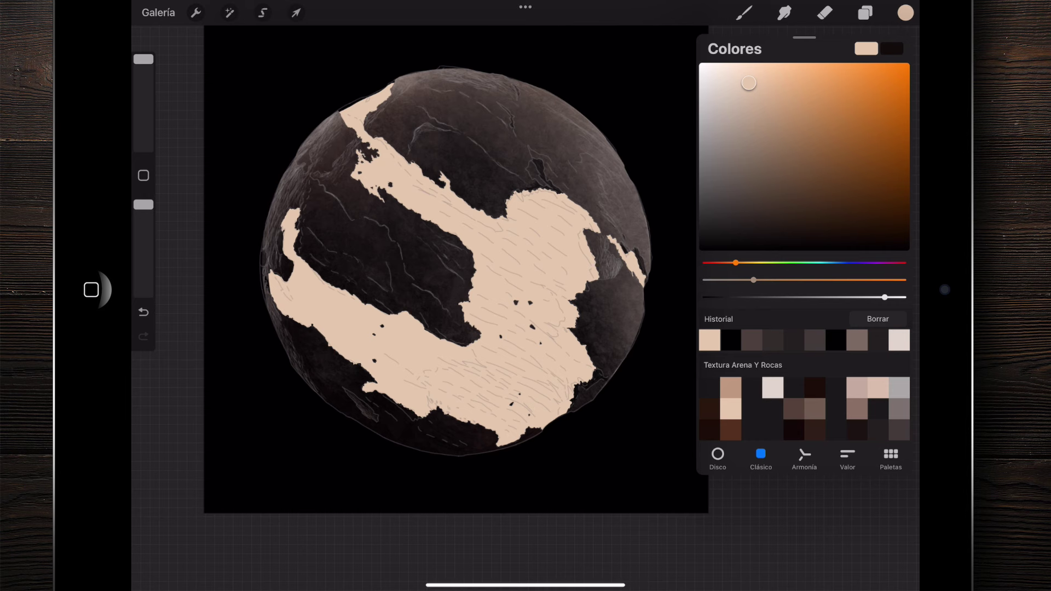
drag(749, 83, 768, 111)
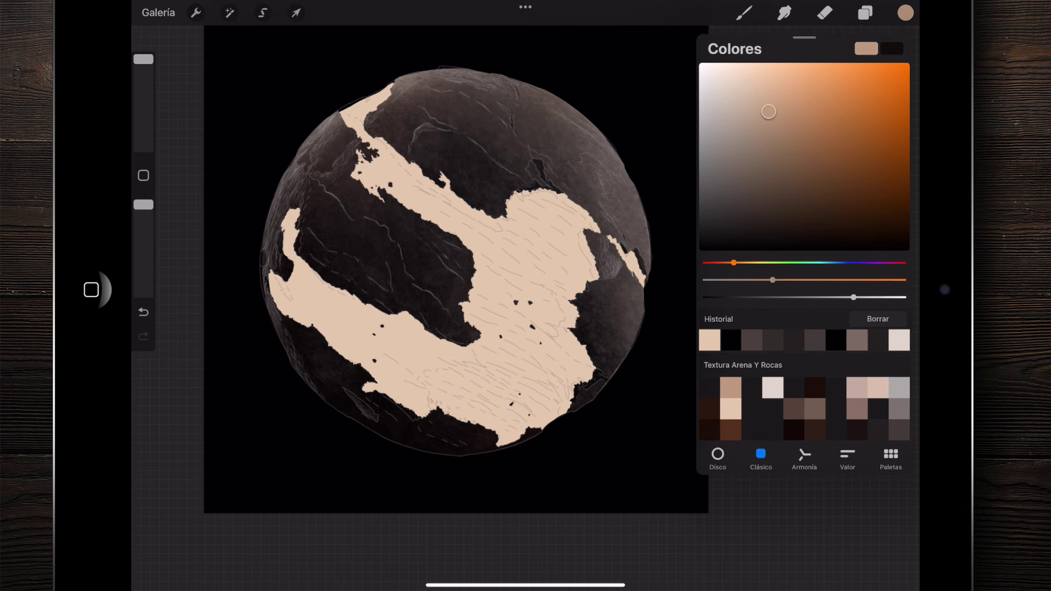
click(743, 13)
click(791, 357)
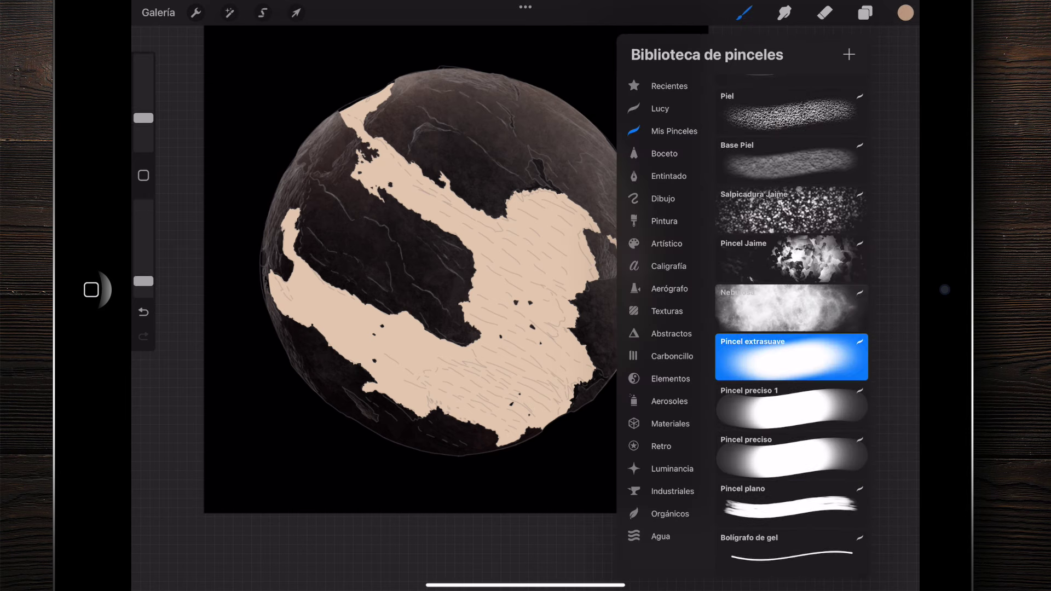
drag(143, 119, 144, 111)
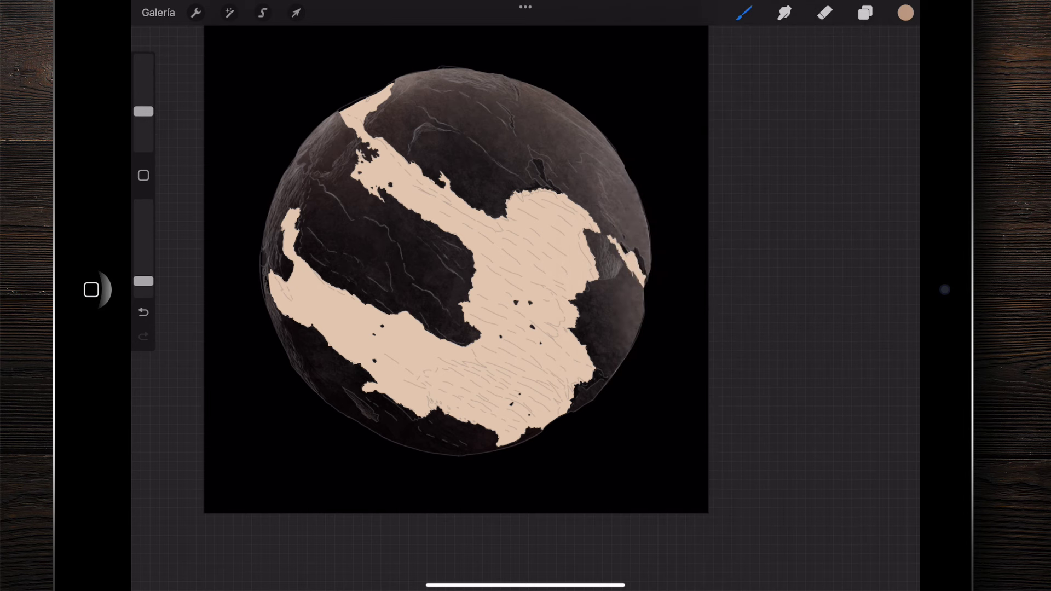
drag(661, 244, 679, 322)
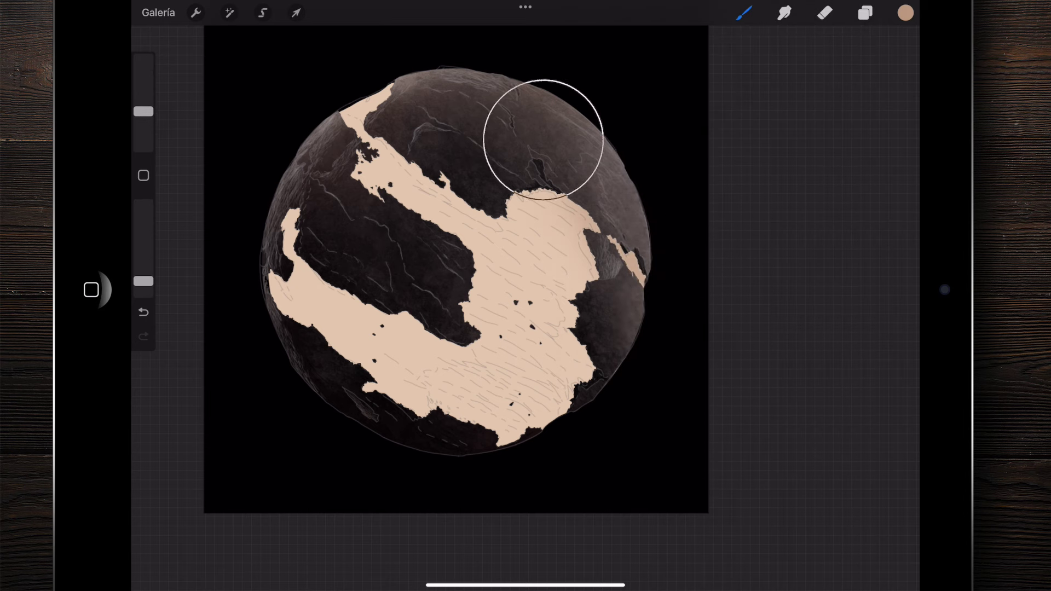
scroll(456, 268, down, 3)
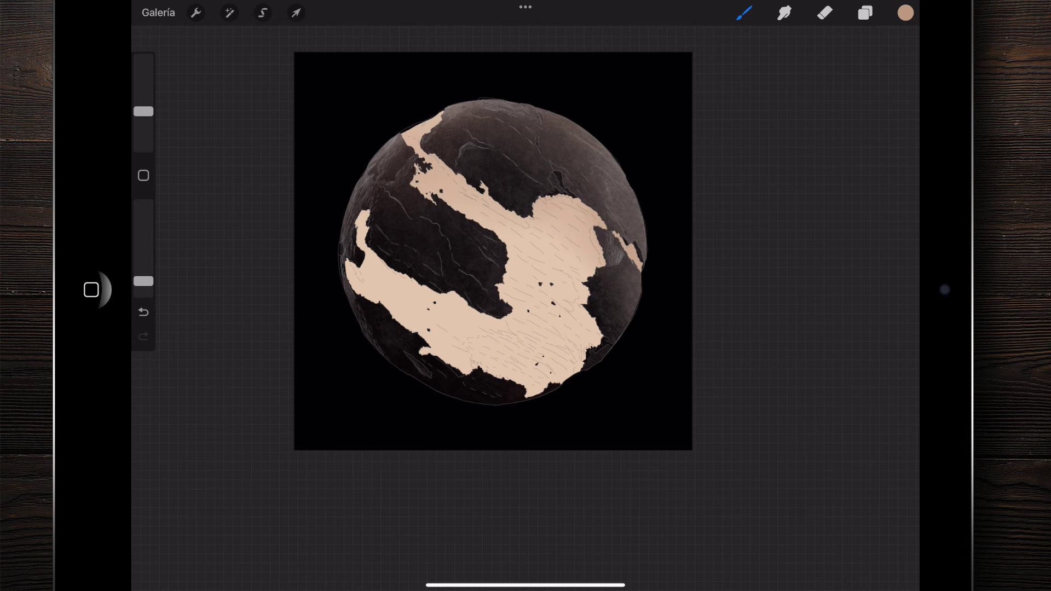
scroll(493, 252, down, 2)
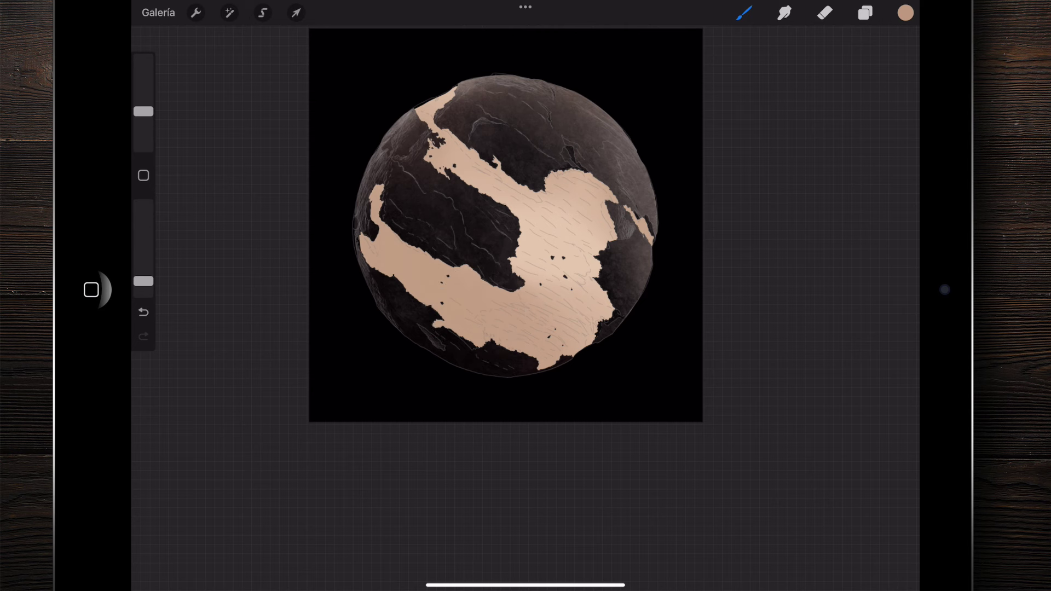
click(906, 12)
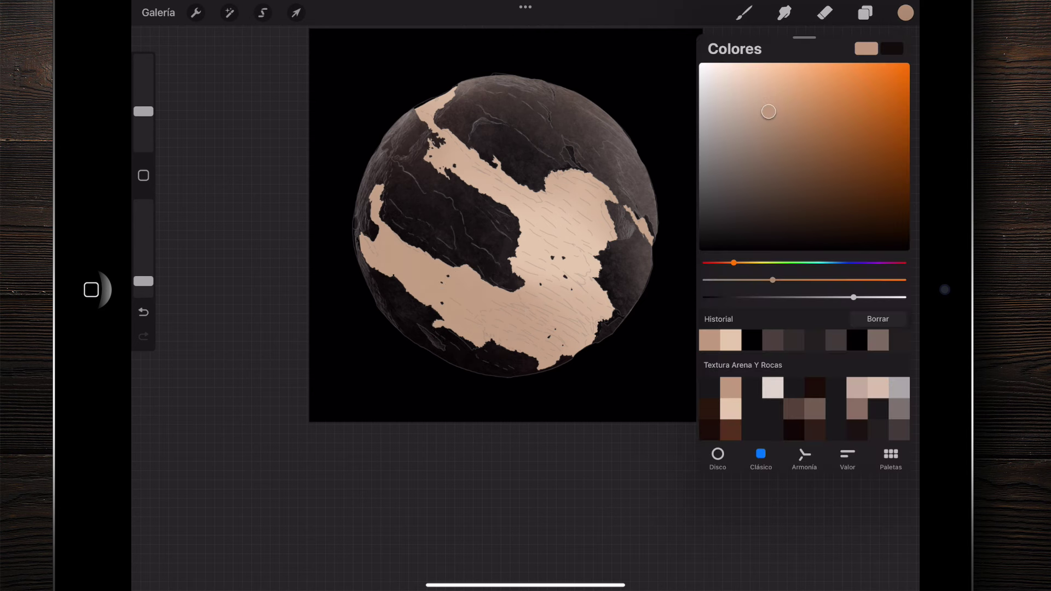
Shade the left and lower ocean band dark reddish brown with the brush at 23%
click(731, 430)
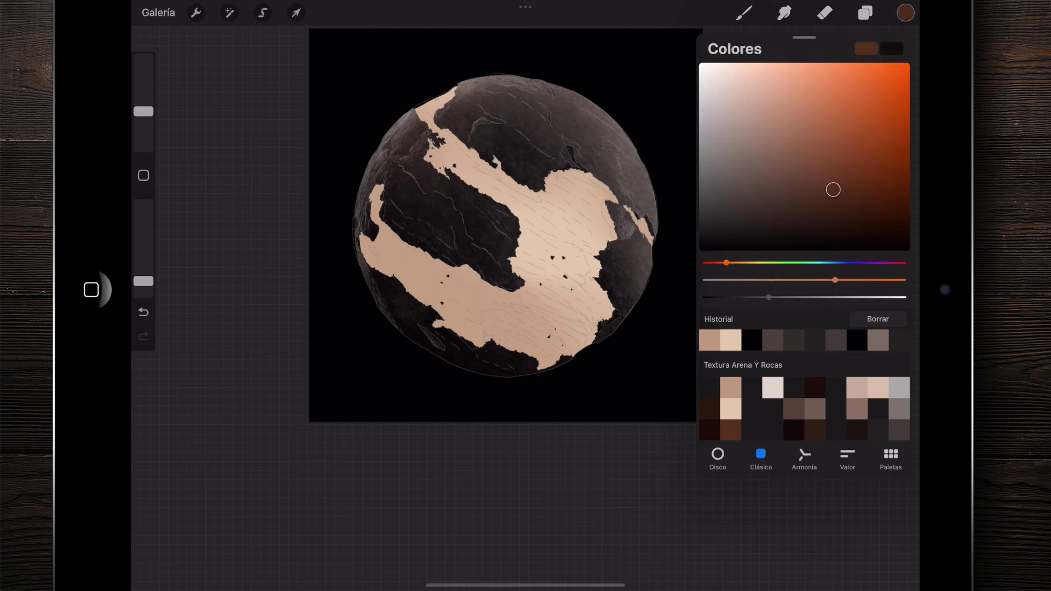
click(744, 12)
drag(143, 111, 143, 96)
mouse_move(492, 342)
mouse_down()
mouse_move(416, 290)
mouse_move(364, 214)
mouse_up()
drag(410, 273, 364, 186)
mouse_move(375, 266)
mouse_down()
mouse_move(390, 283)
mouse_move(377, 279)
mouse_up()
drag(487, 296, 426, 335)
drag(525, 307, 457, 348)
drag(563, 318, 521, 364)
Darken the lower-right, upper-left and central ocean areas with the same brown
drag(605, 304, 555, 353)
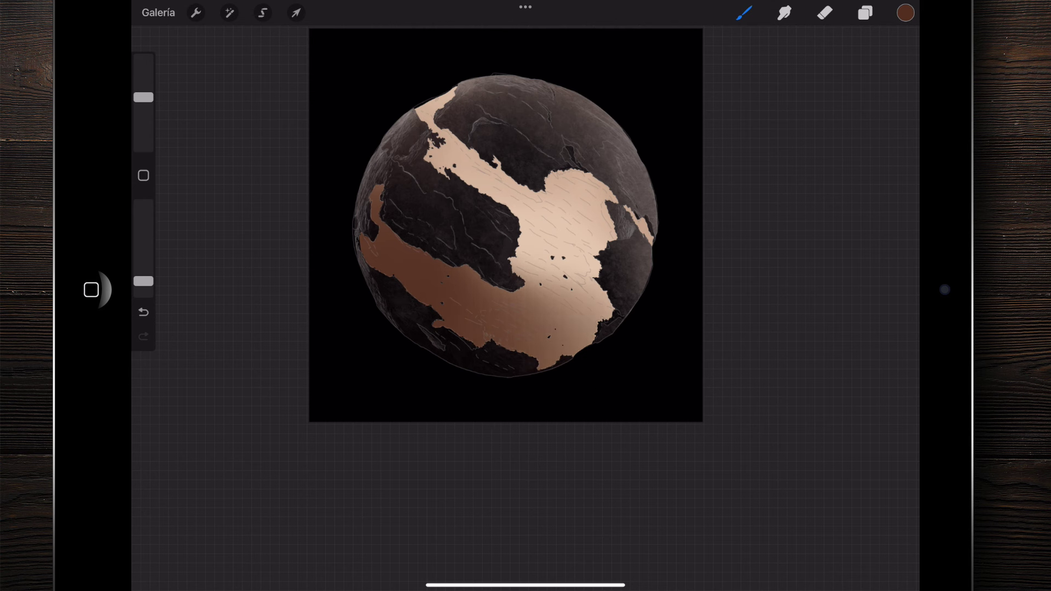
drag(539, 263, 512, 276)
drag(425, 147, 478, 185)
drag(510, 249, 524, 263)
drag(478, 185, 519, 265)
Pick a darker brown and deepen the lower-left band and upper-left rock edge
click(906, 13)
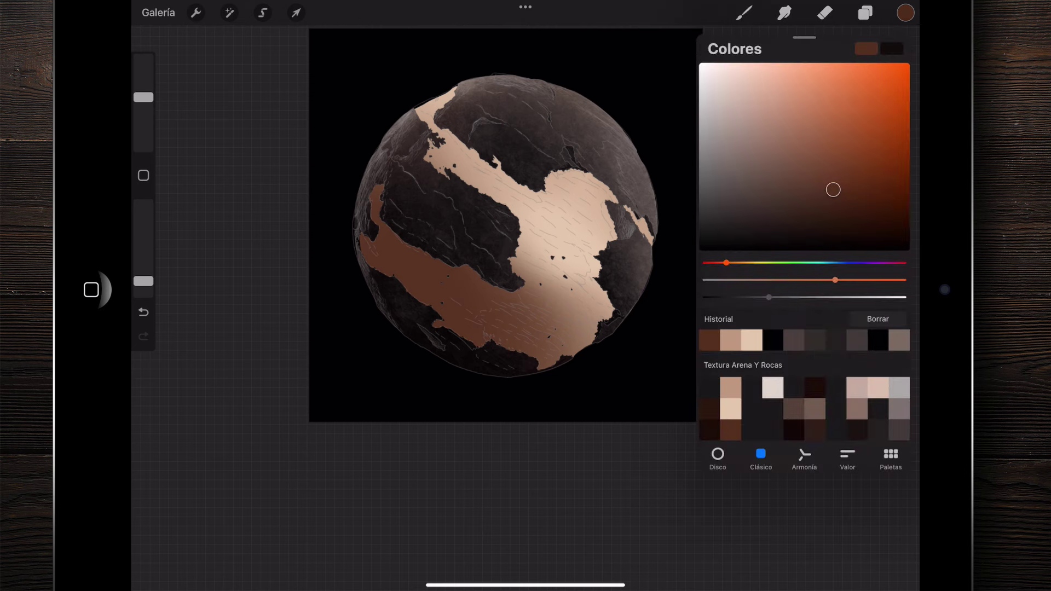
drag(833, 190, 840, 221)
click(743, 12)
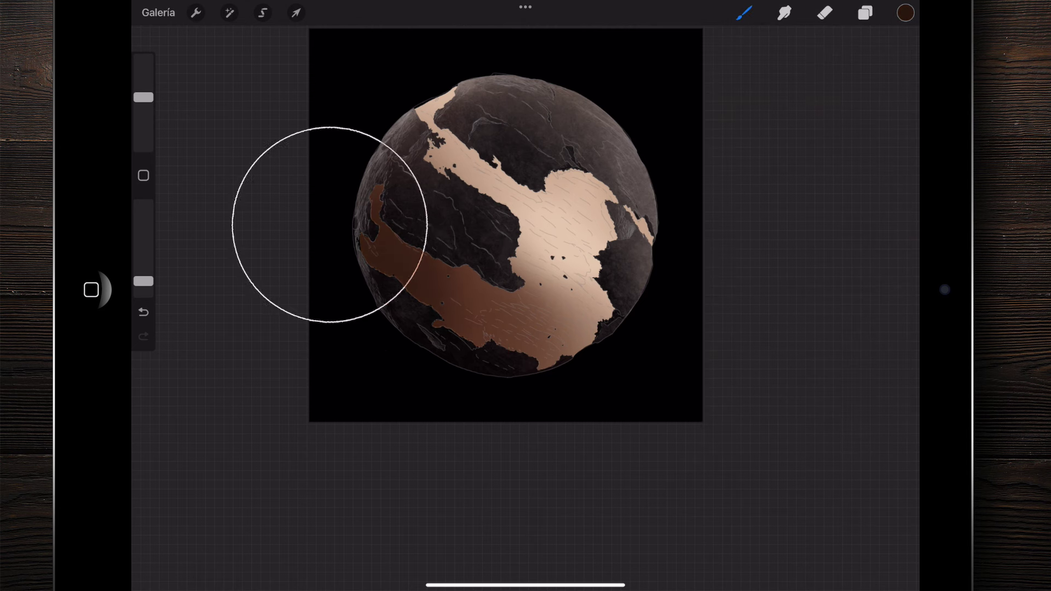
mouse_move(331, 231)
mouse_down()
mouse_move(446, 392)
mouse_move(464, 394)
mouse_up()
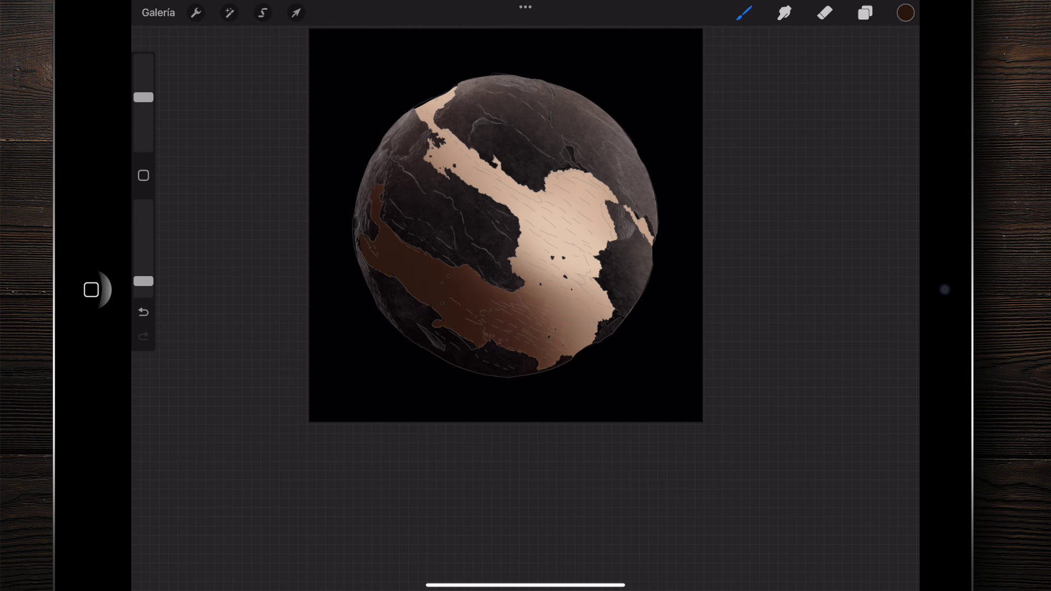
drag(558, 377, 552, 287)
drag(404, 239, 380, 188)
mouse_move(424, 104)
mouse_down()
mouse_move(479, 181)
mouse_move(487, 175)
mouse_up()
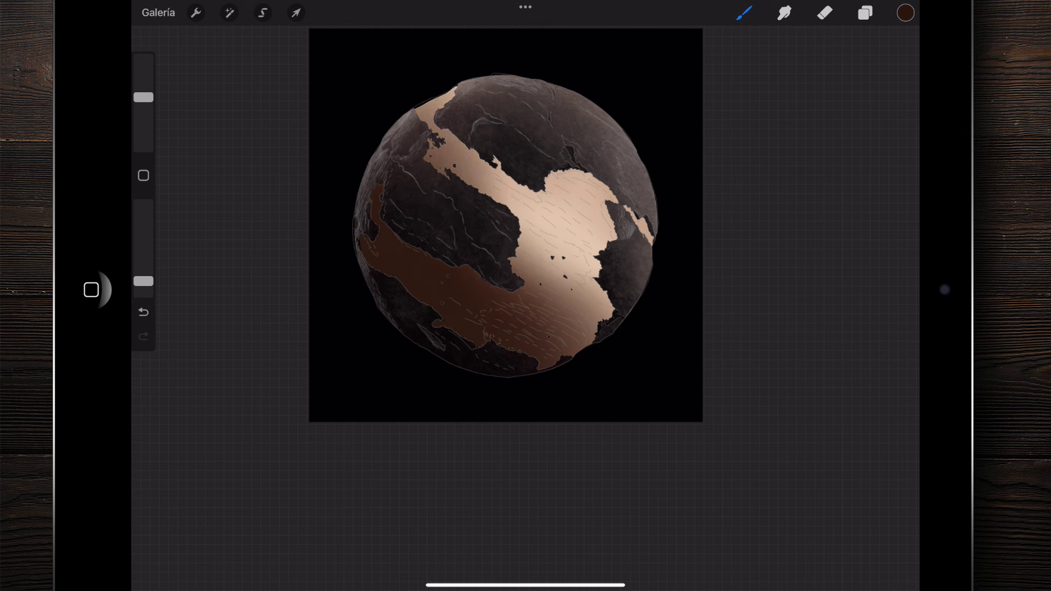
Darken the ocean band from lower left to lower right with an even deeper shade
click(905, 13)
click(710, 340)
click(904, 13)
drag(389, 380, 384, 350)
mouse_move(371, 307)
mouse_down()
mouse_move(394, 285)
mouse_move(383, 258)
mouse_move(395, 268)
mouse_move(380, 261)
mouse_up()
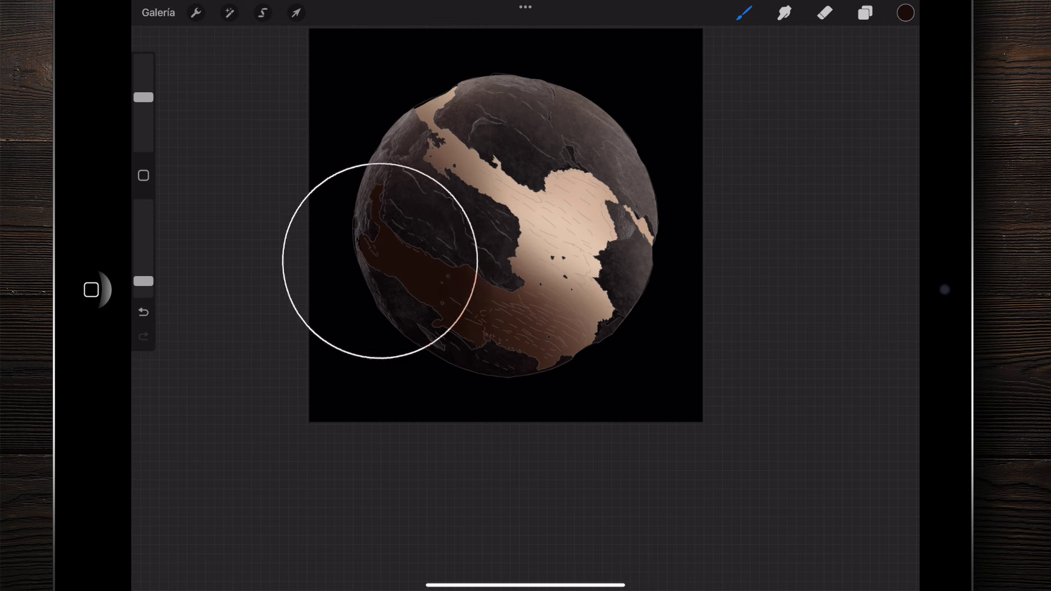
drag(447, 340, 448, 340)
drag(495, 396, 596, 318)
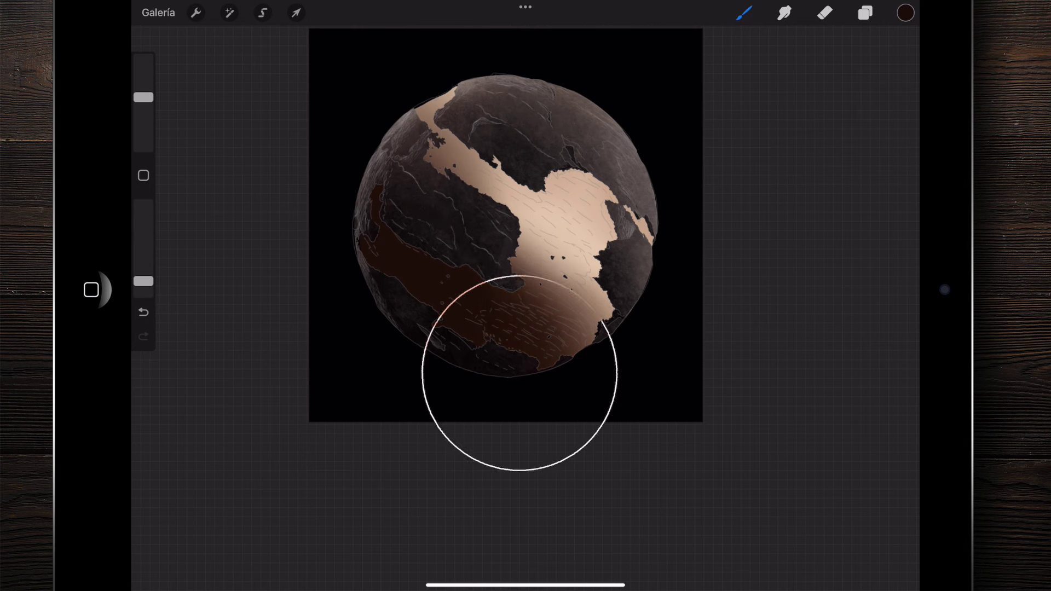
drag(454, 322, 453, 323)
drag(408, 223, 410, 222)
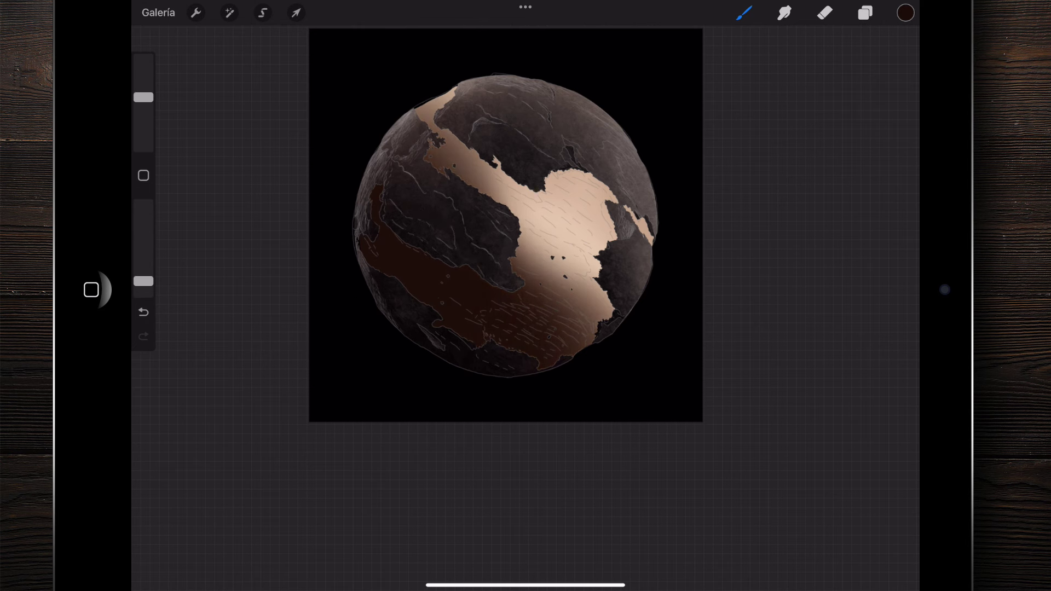
drag(494, 307, 495, 306)
drag(521, 343, 523, 342)
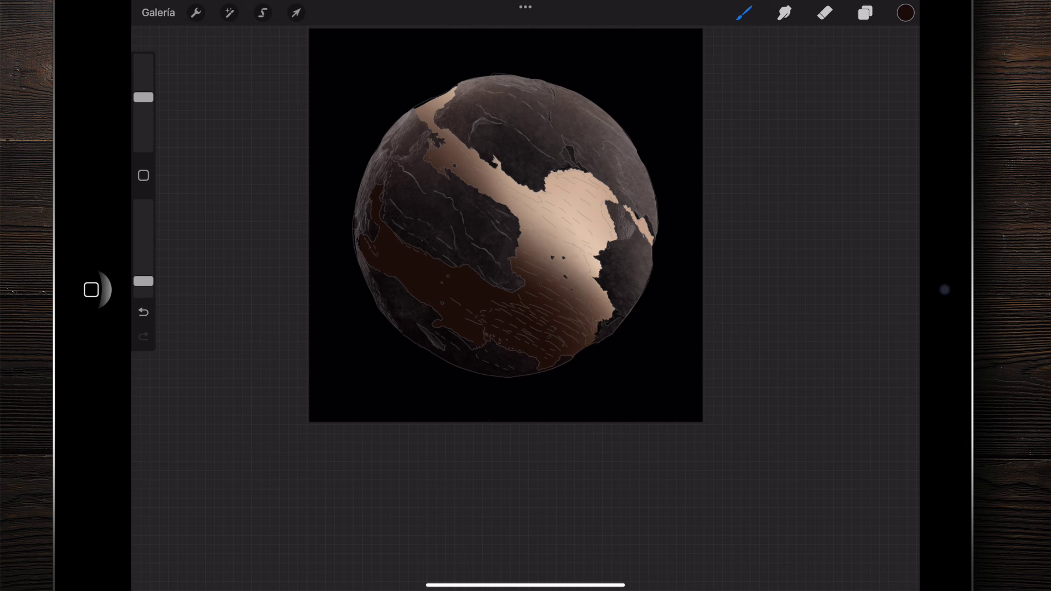
Sample the black background and deepen the ocean's left end with it
drag(359, 352, 359, 352)
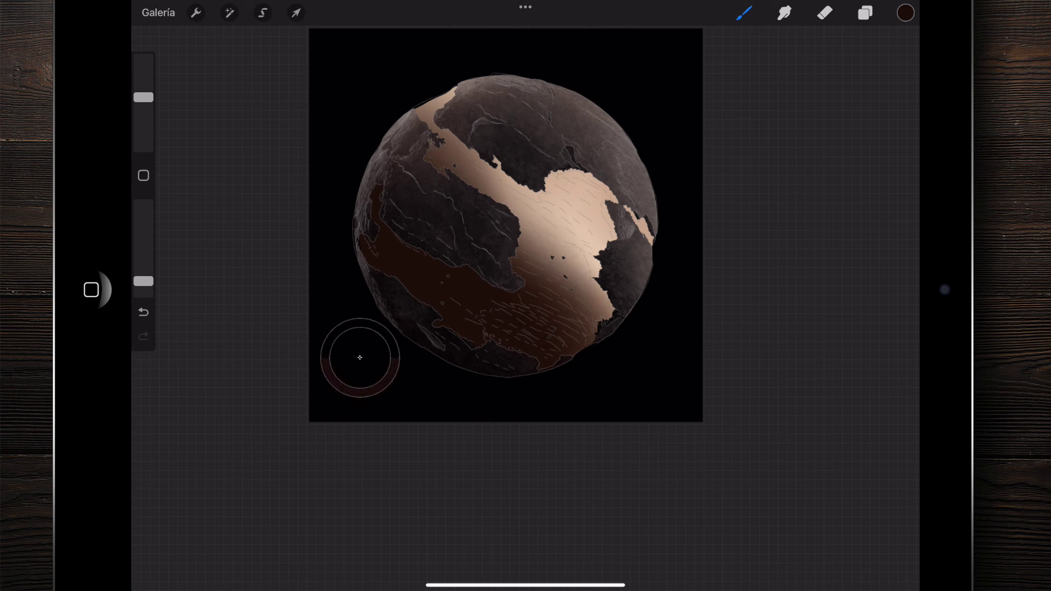
drag(364, 267, 367, 265)
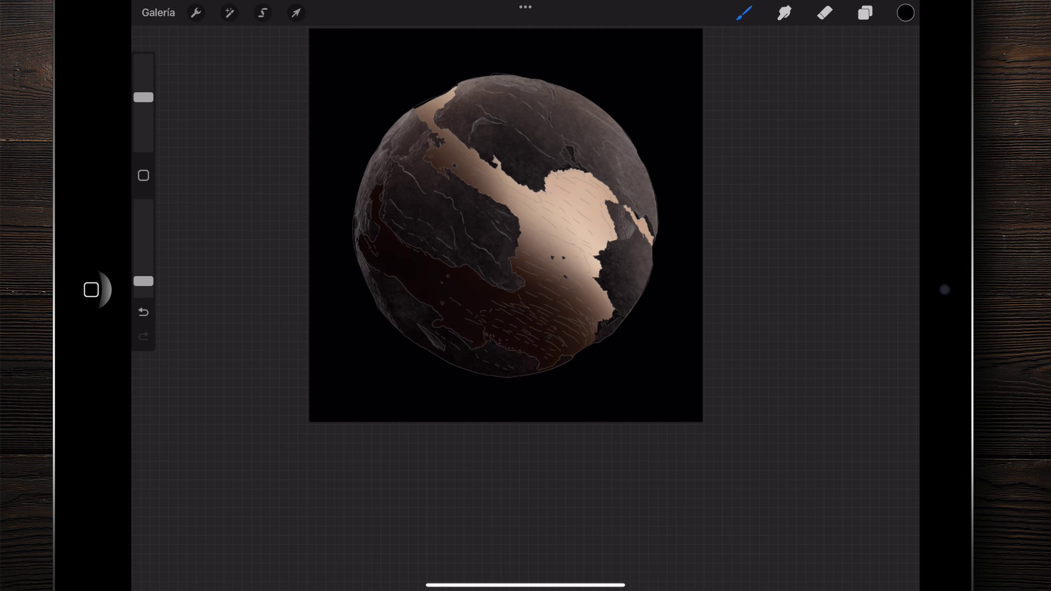
scroll(506, 252, up, 2)
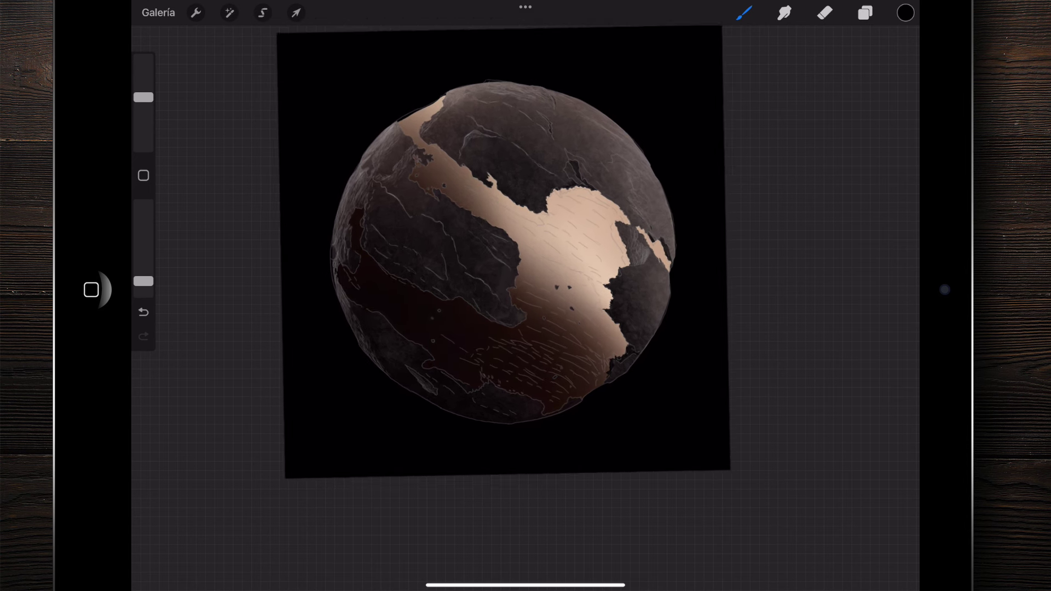
scroll(520, 268, up, 3)
scroll(520, 274, down, 2)
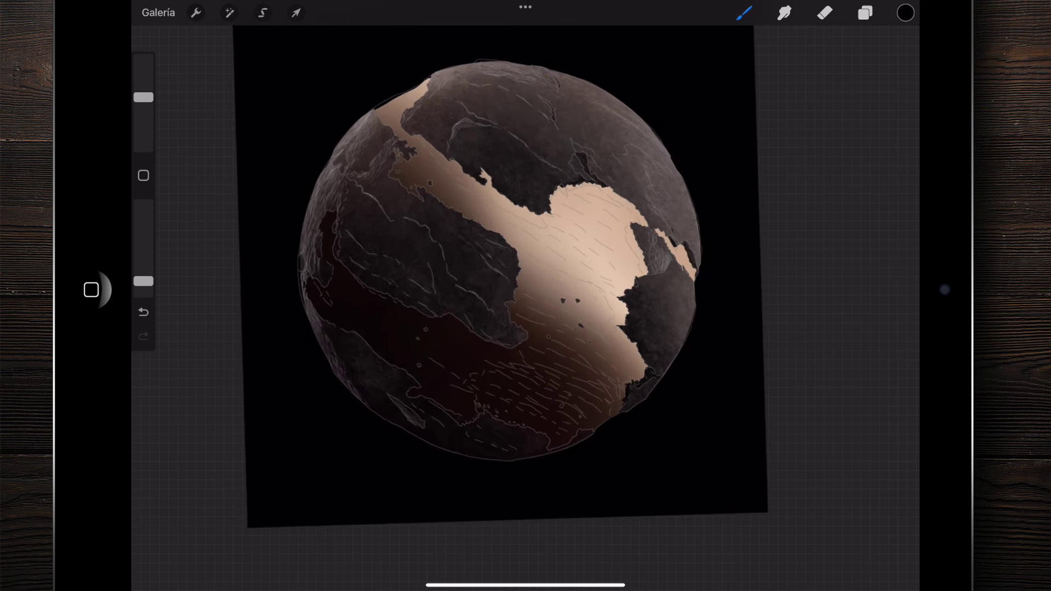
click(906, 12)
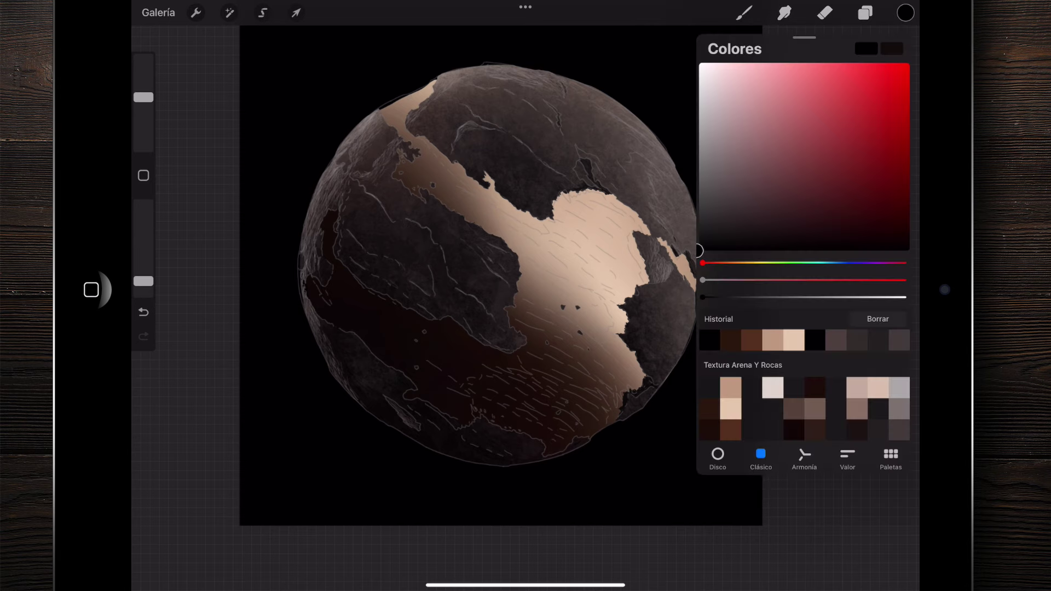
Paint pale peach from the palette into the lit left part of the ocean band
click(772, 387)
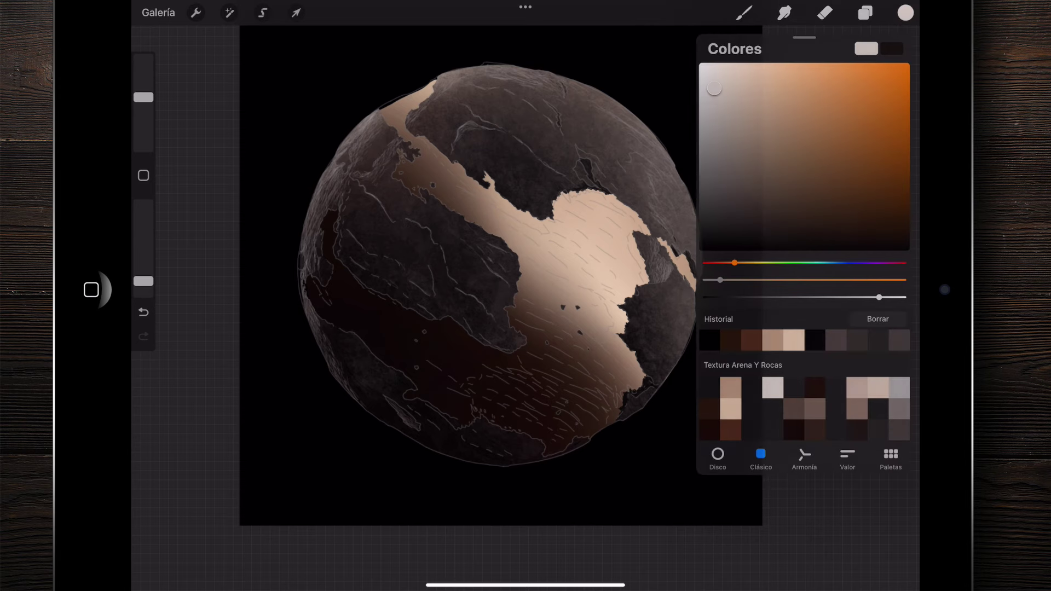
drag(547, 383, 629, 301)
mouse_move(416, 222)
mouse_down()
mouse_move(498, 230)
mouse_move(432, 208)
mouse_move(457, 221)
mouse_up()
mouse_move(602, 328)
mouse_down()
mouse_move(492, 274)
mouse_move(454, 279)
mouse_move(493, 262)
mouse_move(467, 278)
mouse_up()
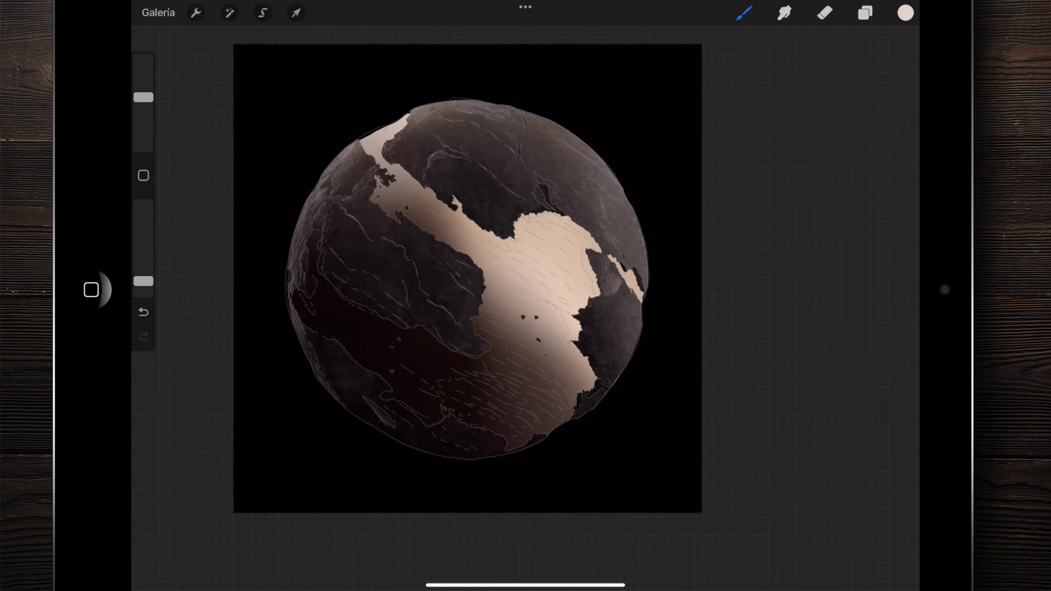
Apply a Gaussian blur of about 36% to smooth the ocean shading
click(229, 13)
click(227, 187)
drag(383, 273, 630, 274)
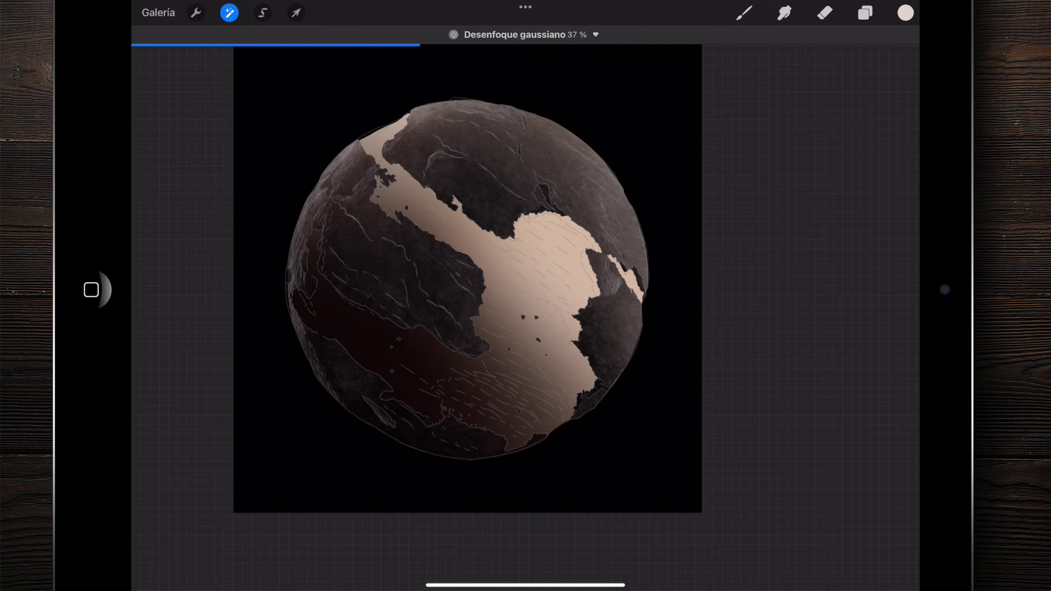
mouse_move(547, 273)
mouse_down()
mouse_move(438, 274)
mouse_move(530, 273)
mouse_up()
click(744, 13)
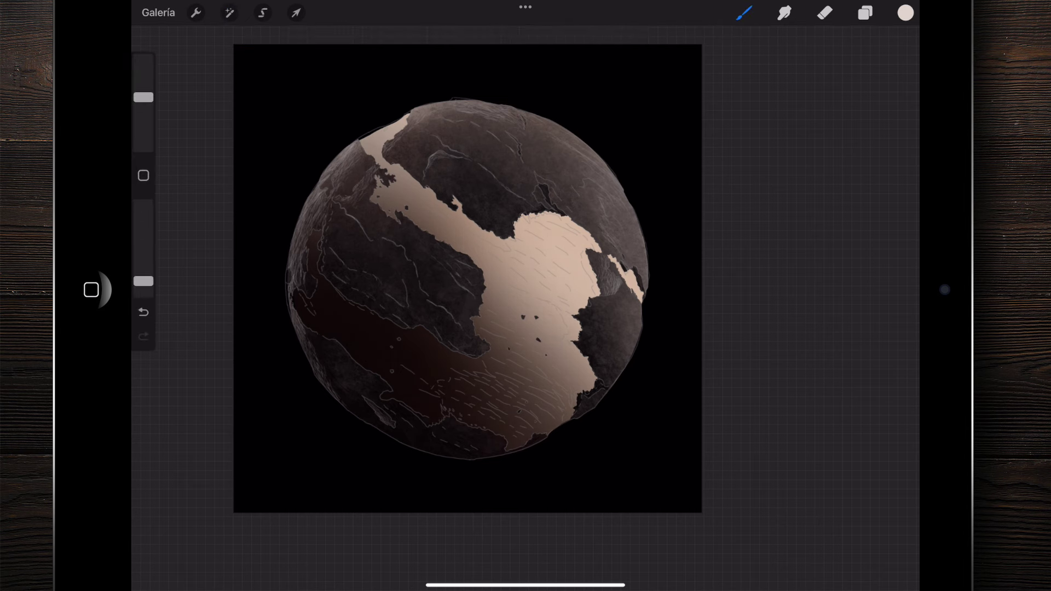
Straighten and re-centre the view of the blurred globe
scroll(467, 279, down, 5)
scroll(513, 247, up, 5)
scroll(512, 247, up, 3)
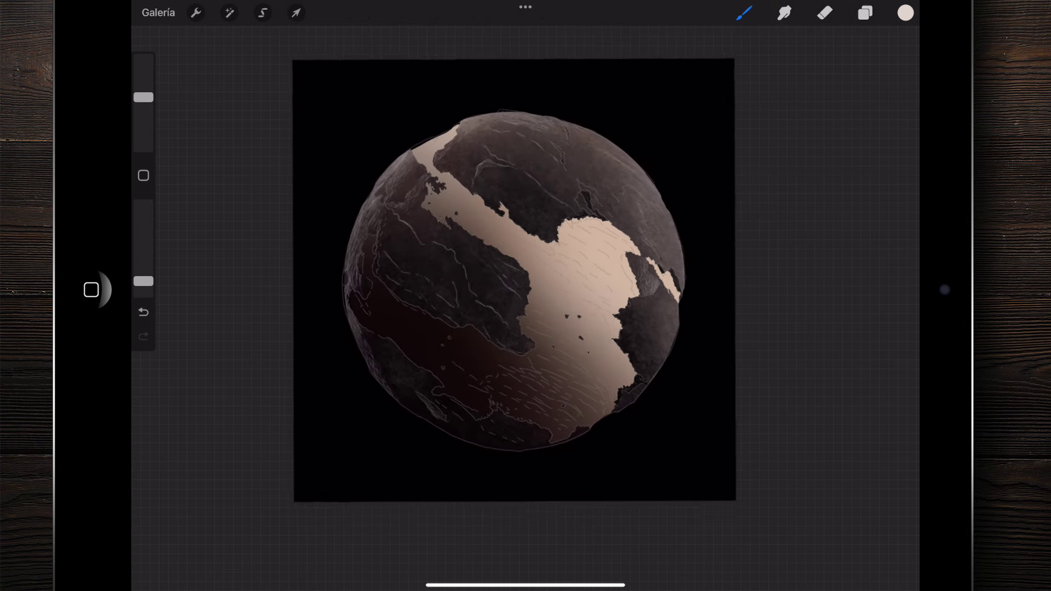
drag(531, 286, 500, 274)
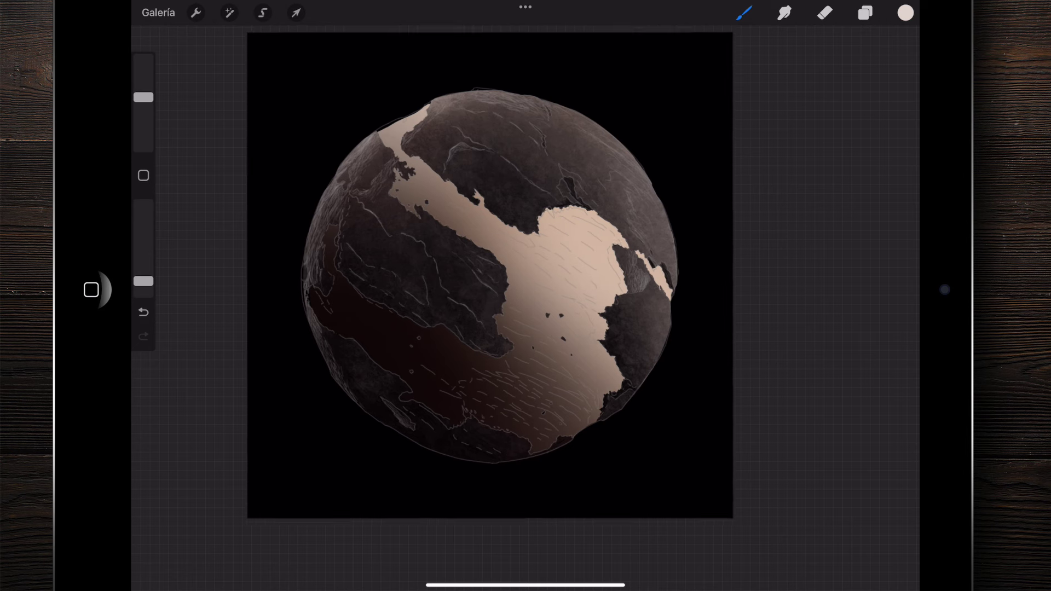
scroll(500, 274, up, 1)
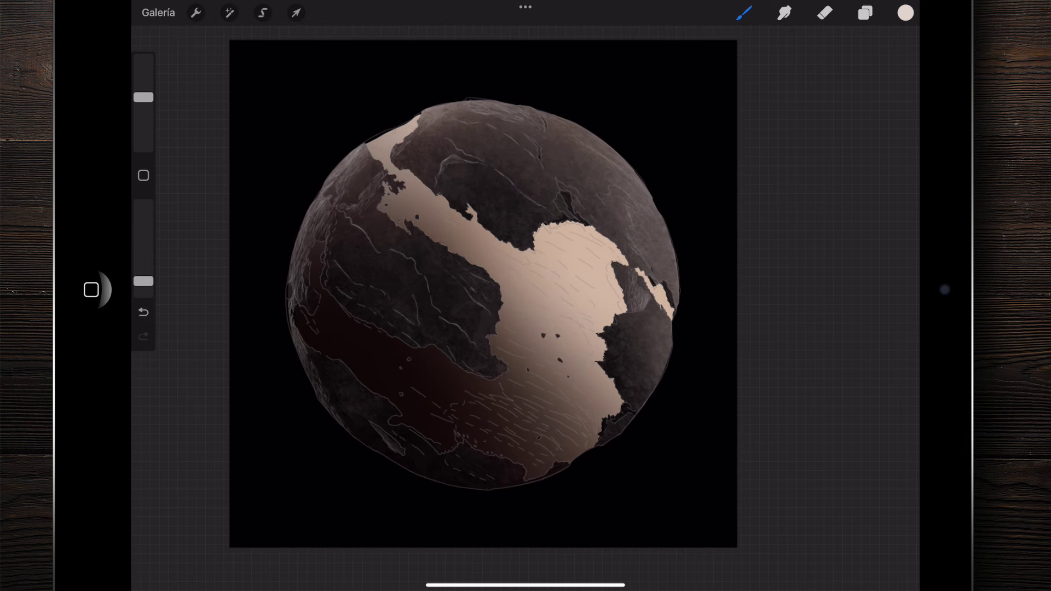
Add a new layer, Capa 5, clipped as a mask to the globe below
click(865, 13)
click(891, 54)
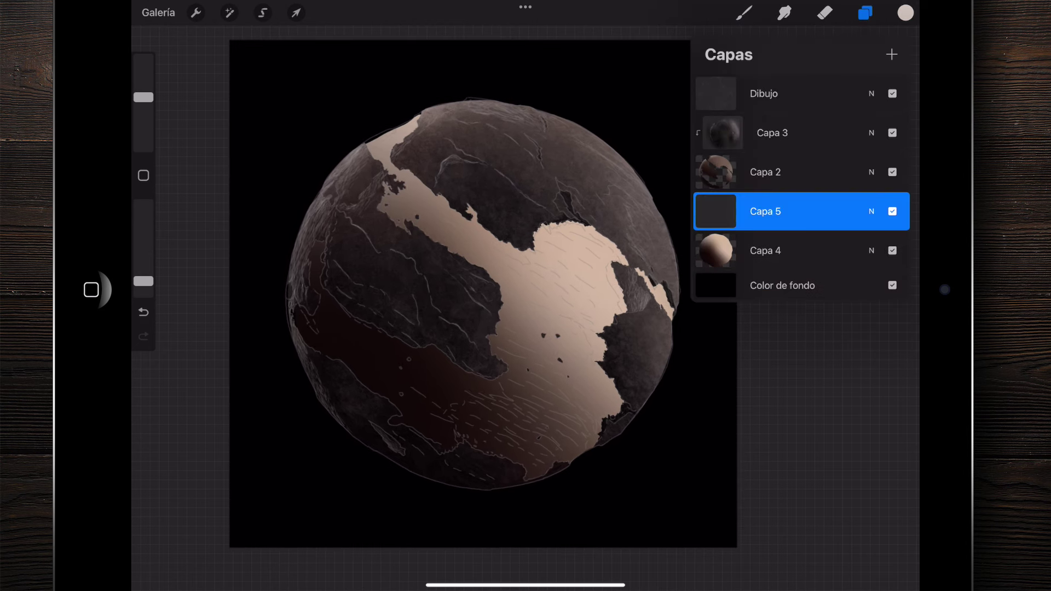
click(716, 211)
click(632, 243)
click(743, 12)
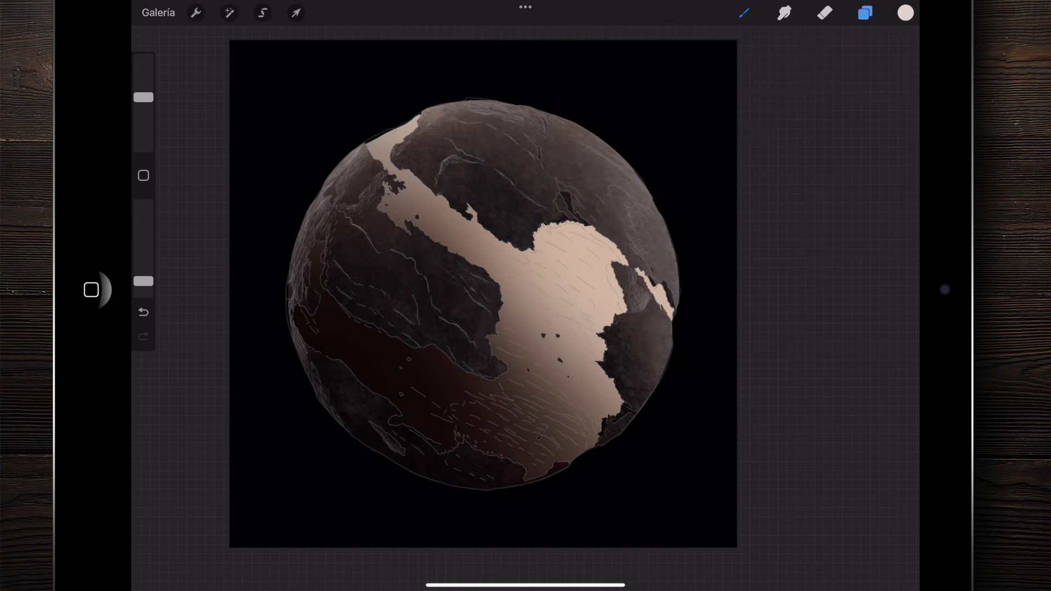
Sample dark brown from the ocean and set the Pincel plano brush to 7% opacity, 5% size
scroll(525, 295, up, 5)
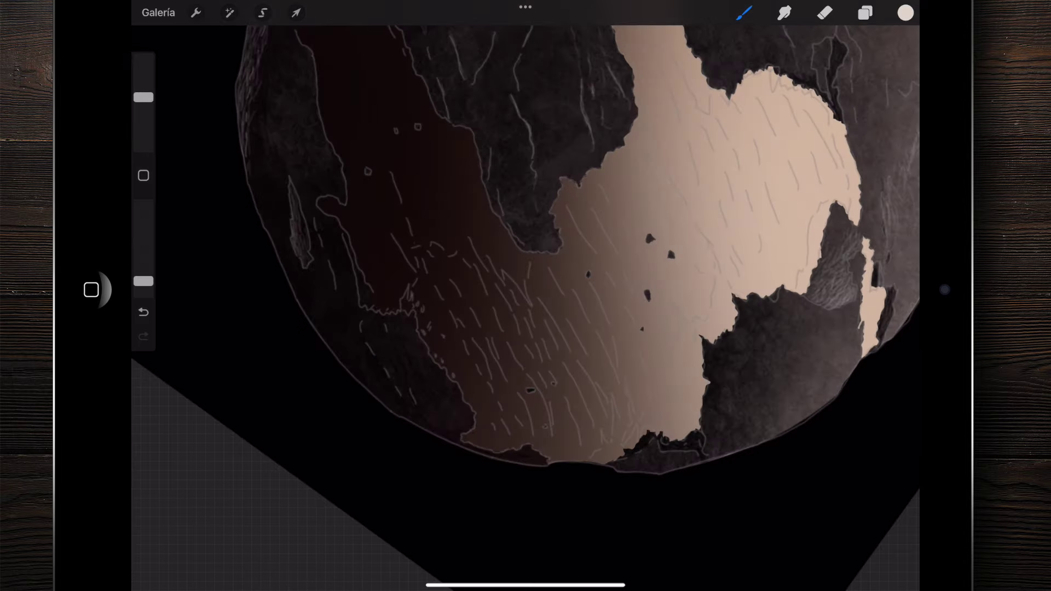
click(429, 145)
click(744, 12)
scroll(791, 329, down, 1)
click(791, 503)
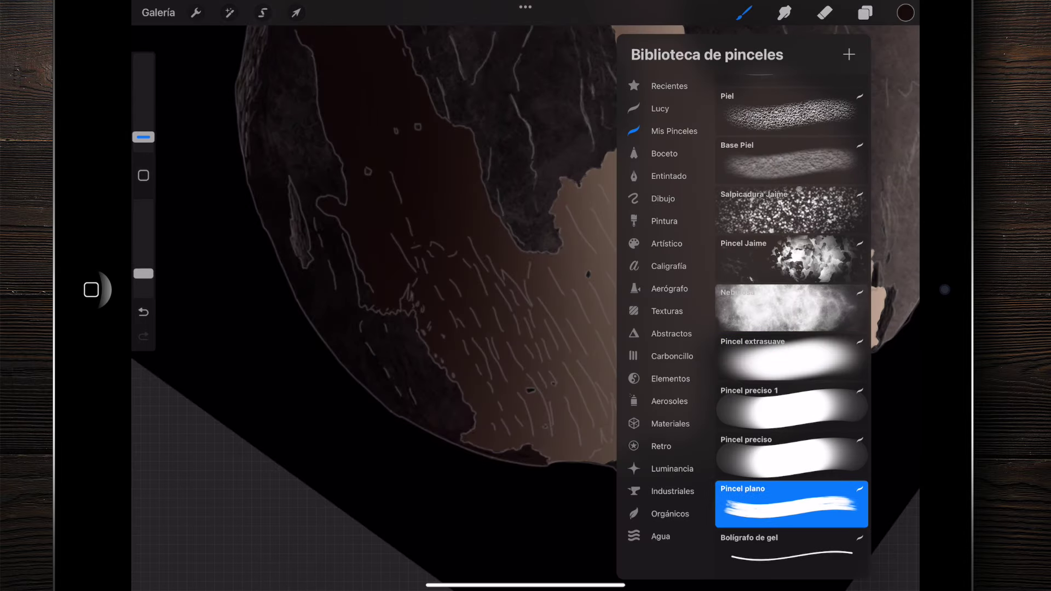
drag(143, 274, 143, 287)
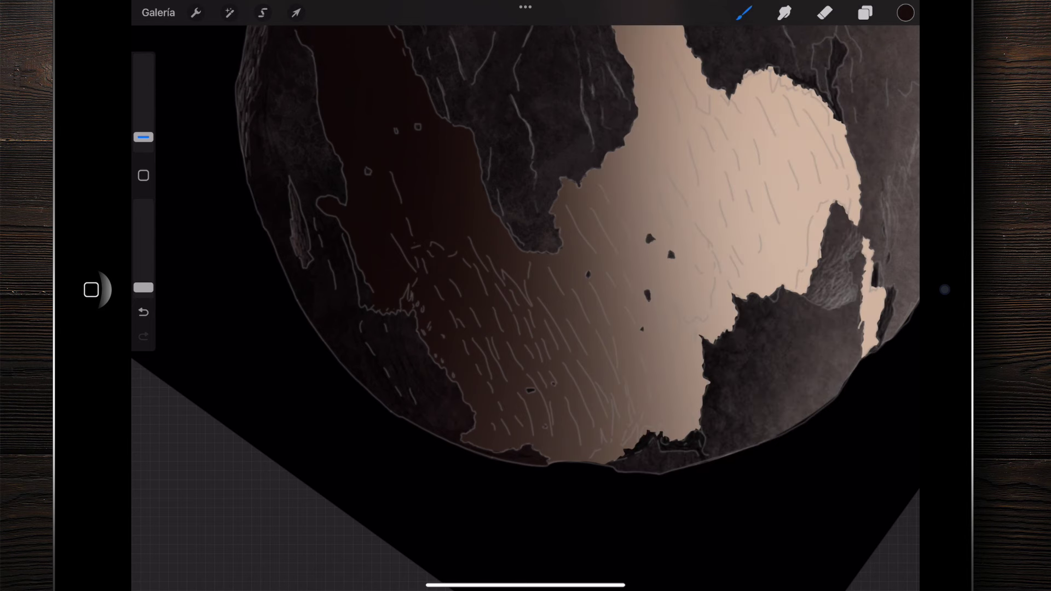
mouse_move(143, 136)
mouse_down()
mouse_move(144, 116)
mouse_move(143, 126)
mouse_up()
mouse_move(650, 238)
mouse_down()
mouse_move(587, 166)
mouse_move(619, 175)
mouse_up()
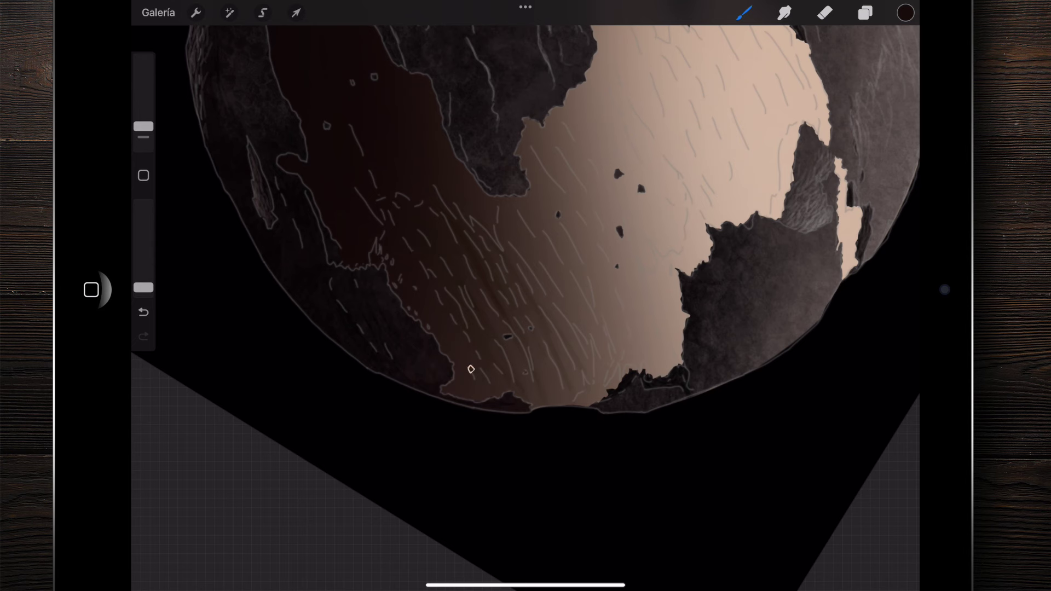
Eyedrop a dark tone from the planet and paint dark diagonal streaks across the pale sand
drag(618, 174, 567, 211)
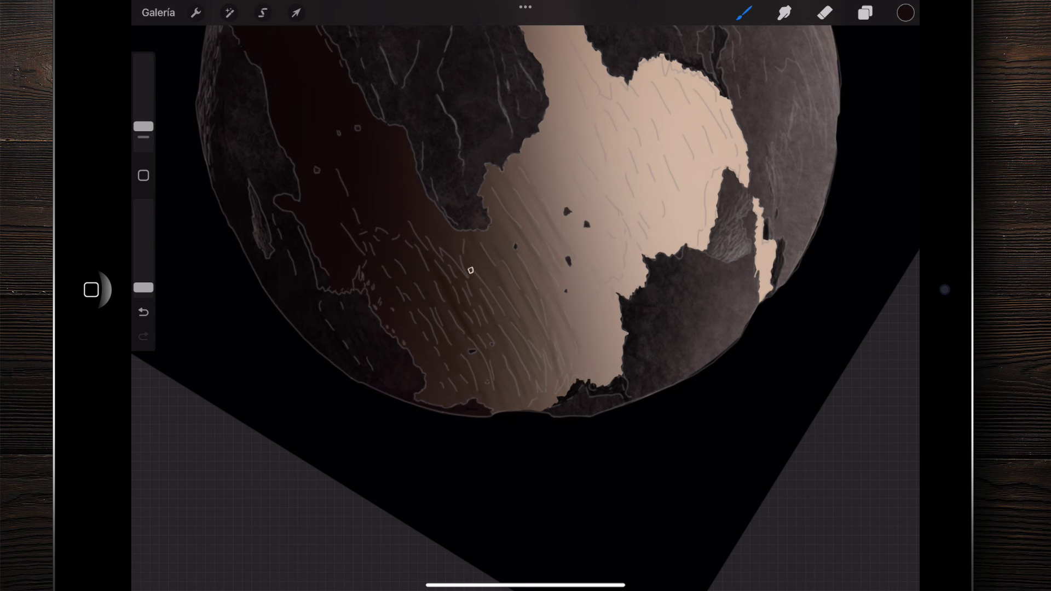
drag(493, 246, 427, 312)
drag(493, 247, 481, 257)
mouse_move(425, 289)
mouse_down()
mouse_move(405, 309)
mouse_move(372, 296)
mouse_up()
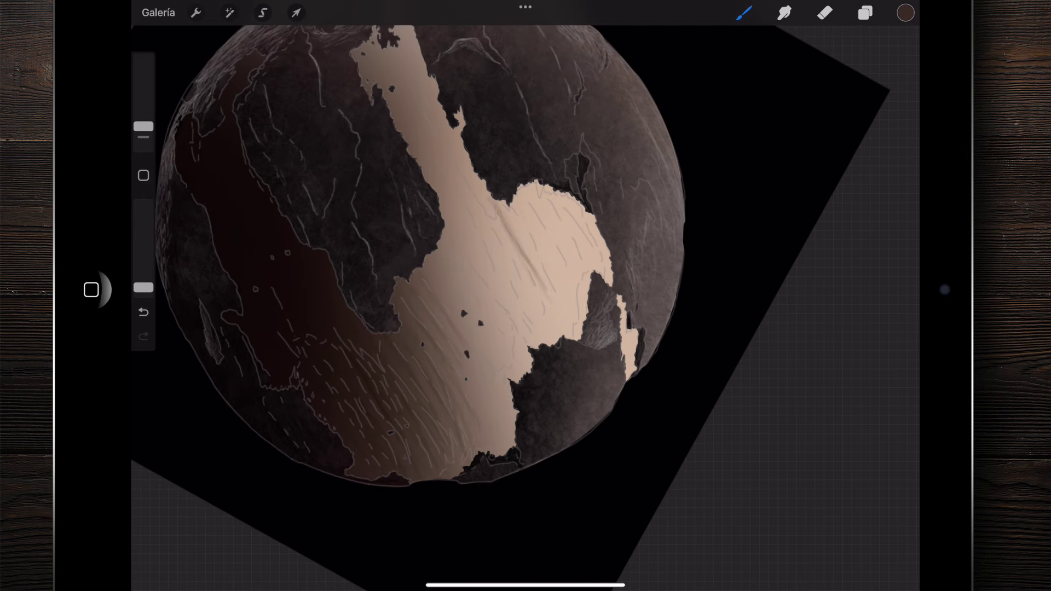
drag(517, 202, 559, 296)
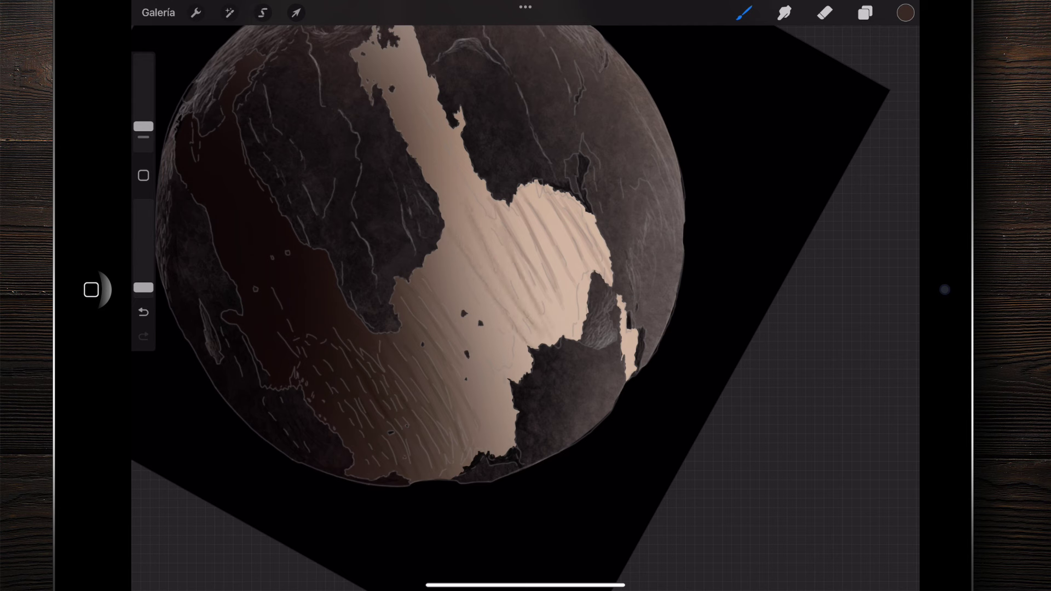
drag(463, 313, 480, 283)
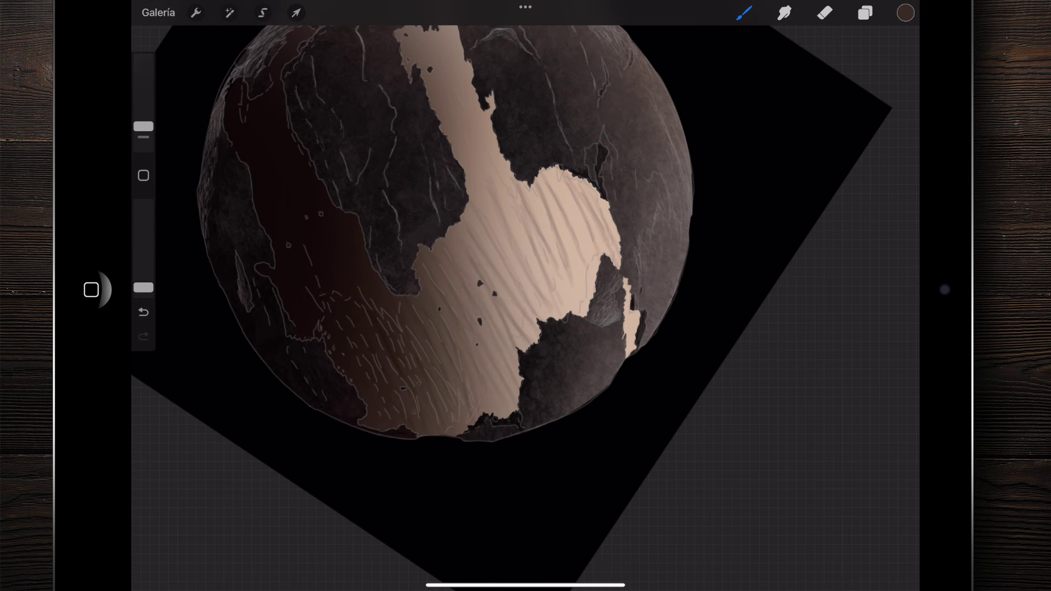
drag(443, 236, 463, 216)
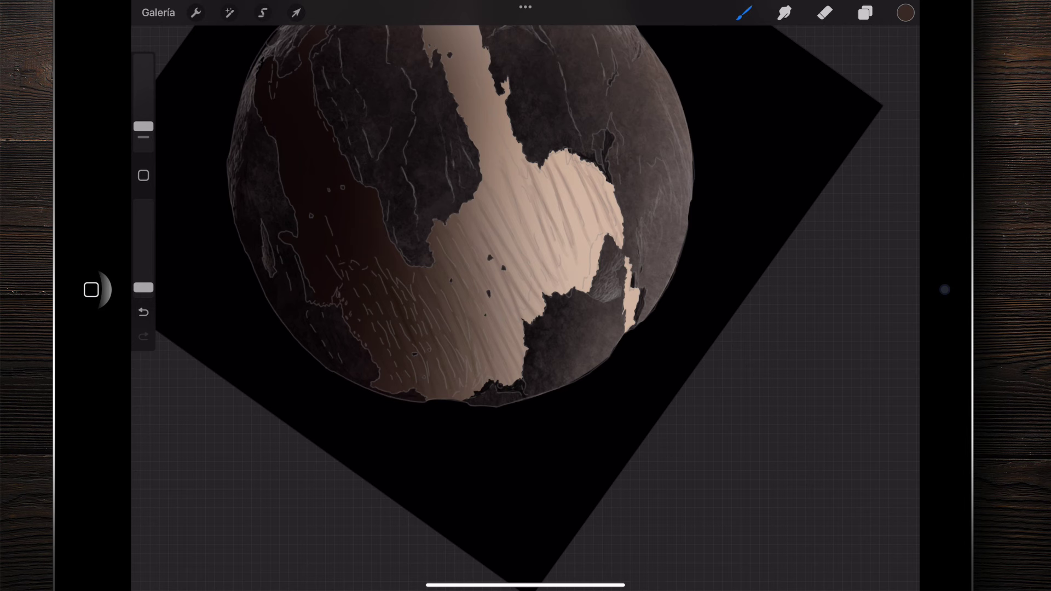
mouse_move(459, 213)
mouse_down()
mouse_move(453, 270)
mouse_move(483, 353)
mouse_up()
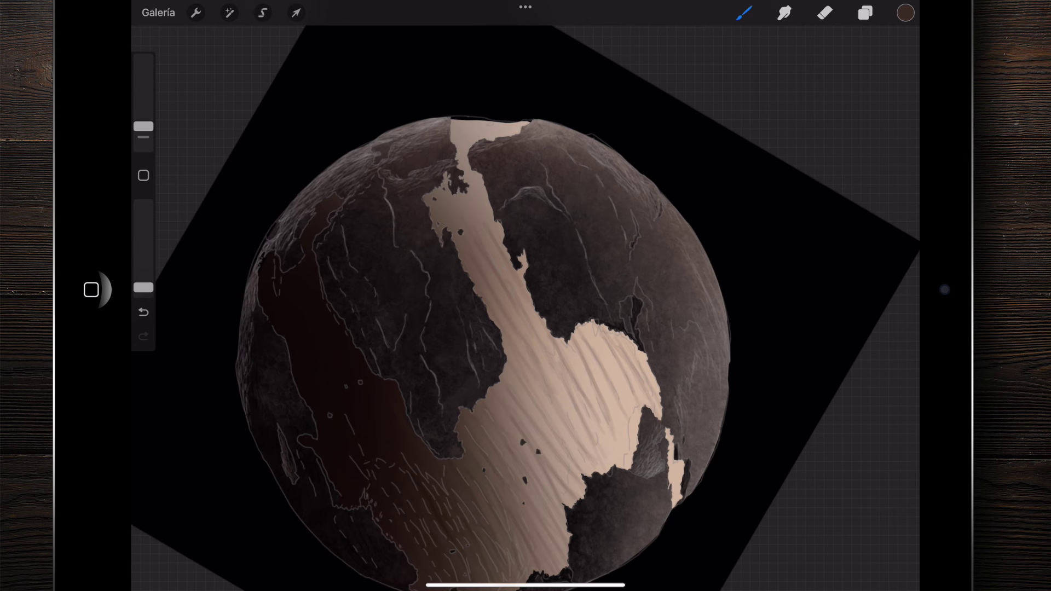
drag(481, 340, 474, 383)
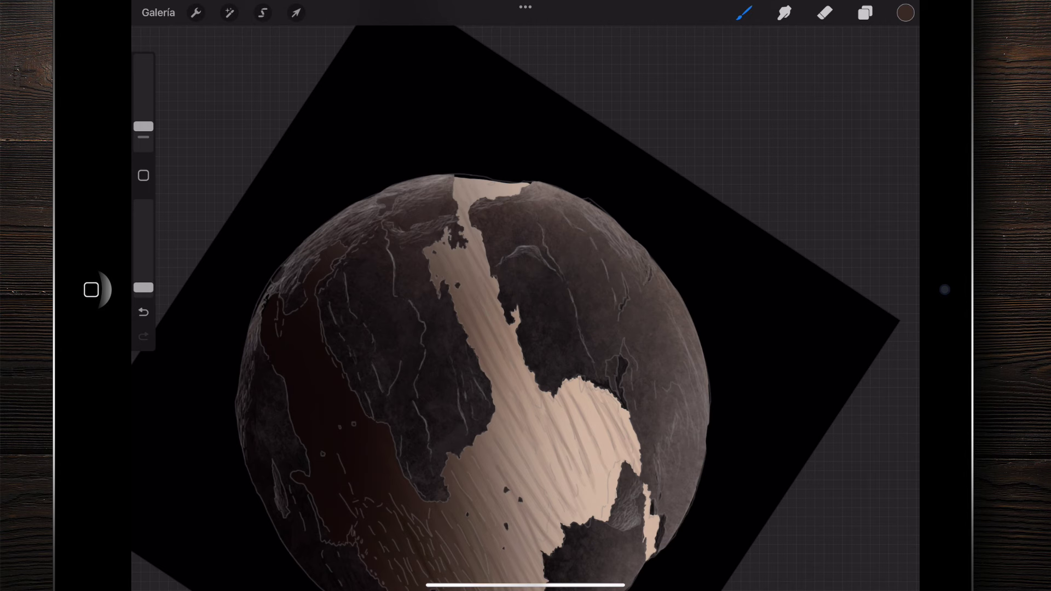
mouse_move(473, 378)
mouse_down()
mouse_move(530, 246)
mouse_move(460, 320)
mouse_up()
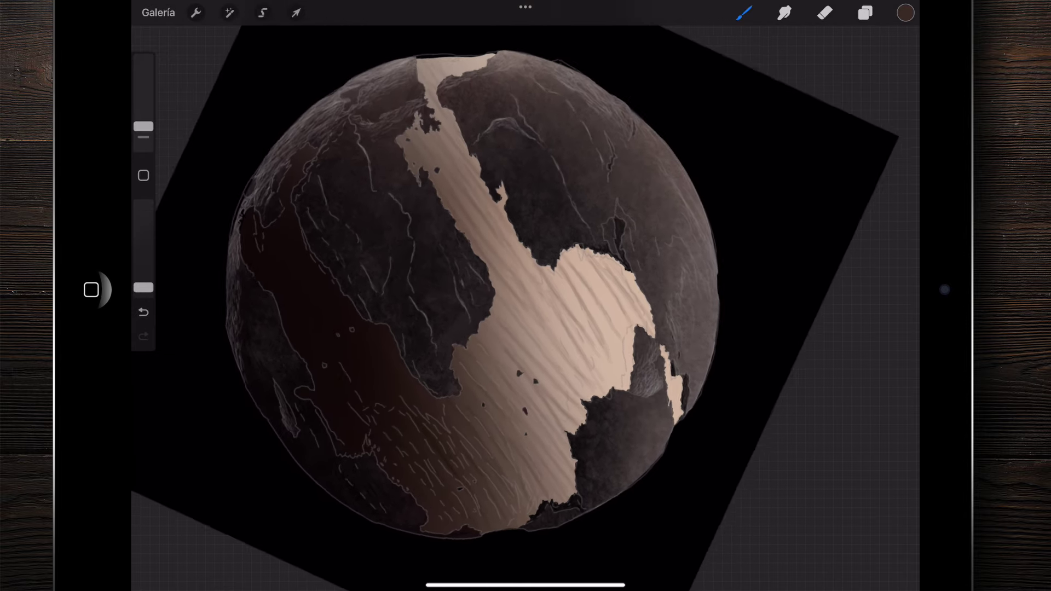
Sample the beige sand colour and paint a small stroke near the globe's lower edge at about 15% size
click(586, 305)
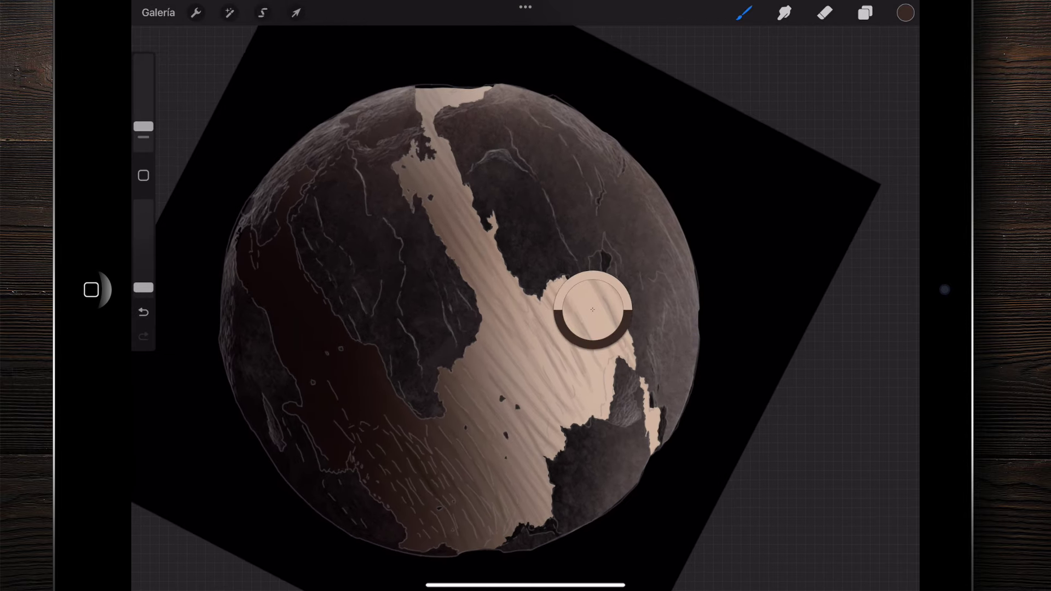
mouse_move(460, 320)
mouse_down()
mouse_move(515, 262)
mouse_move(498, 241)
mouse_up()
drag(144, 126, 143, 114)
drag(556, 258, 543, 152)
drag(470, 395, 481, 388)
Drop brush opacity to 4% and build faint pale streaks along the lower-left dark edge
mouse_move(542, 154)
mouse_down()
mouse_move(574, 180)
mouse_move(600, 177)
mouse_up()
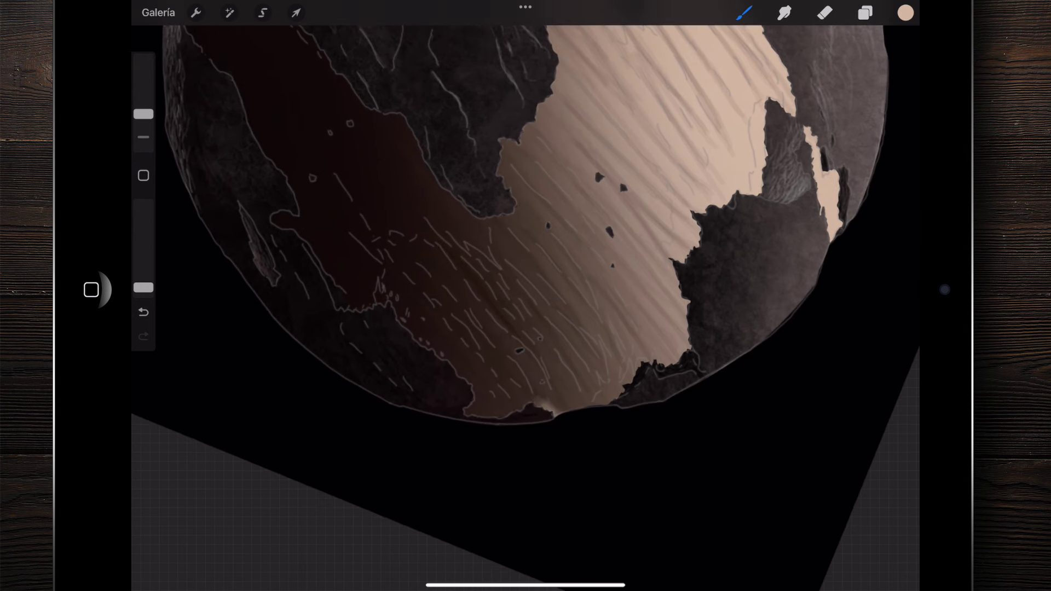
drag(143, 287, 143, 289)
drag(599, 176, 622, 174)
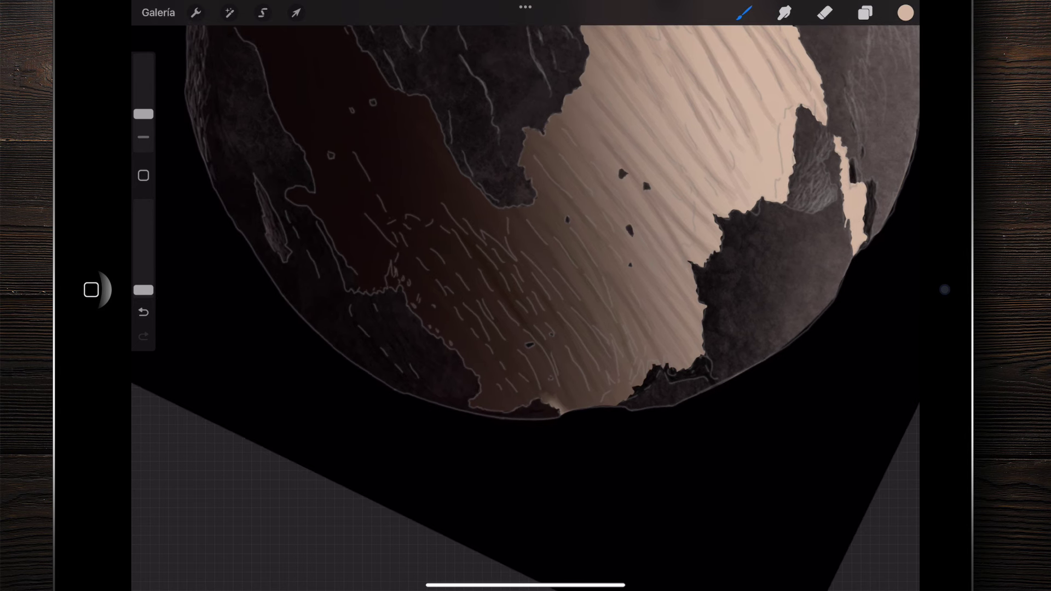
drag(433, 319, 463, 356)
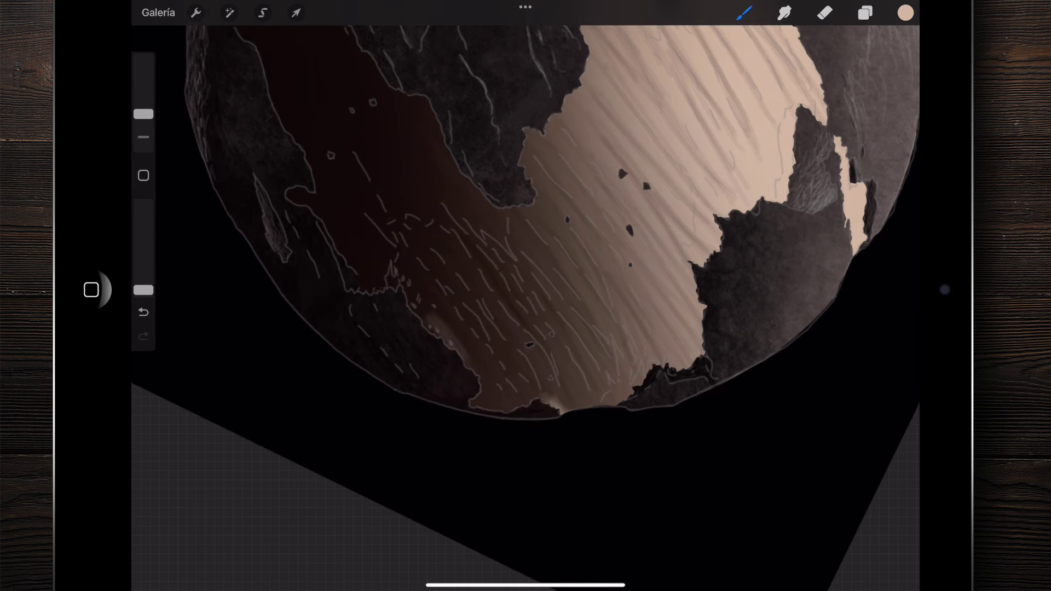
drag(424, 326, 397, 286)
drag(422, 329, 390, 279)
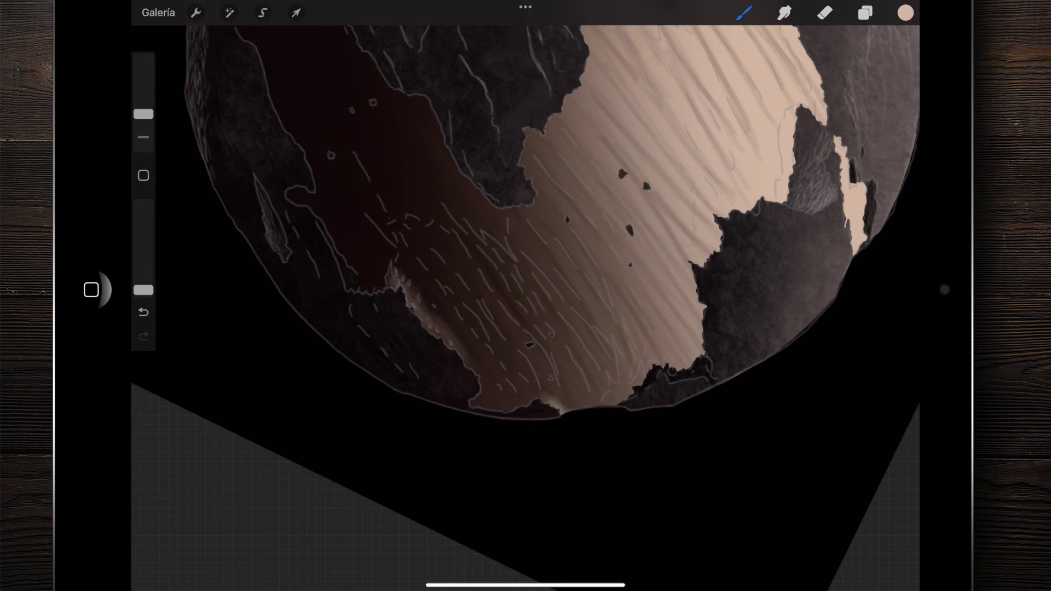
drag(438, 313, 403, 260)
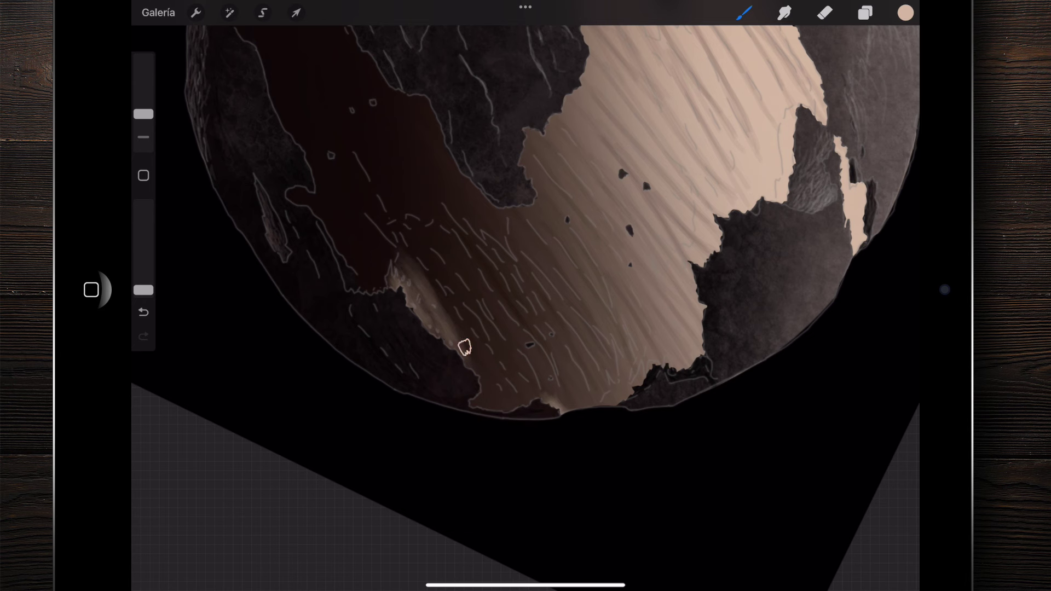
drag(432, 303, 454, 326)
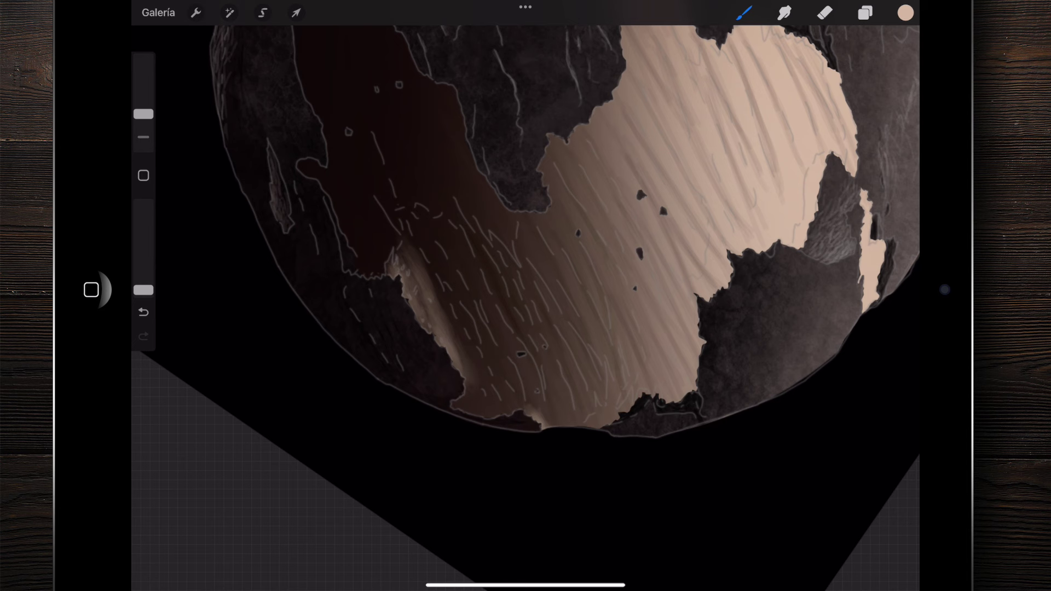
drag(443, 342, 402, 277)
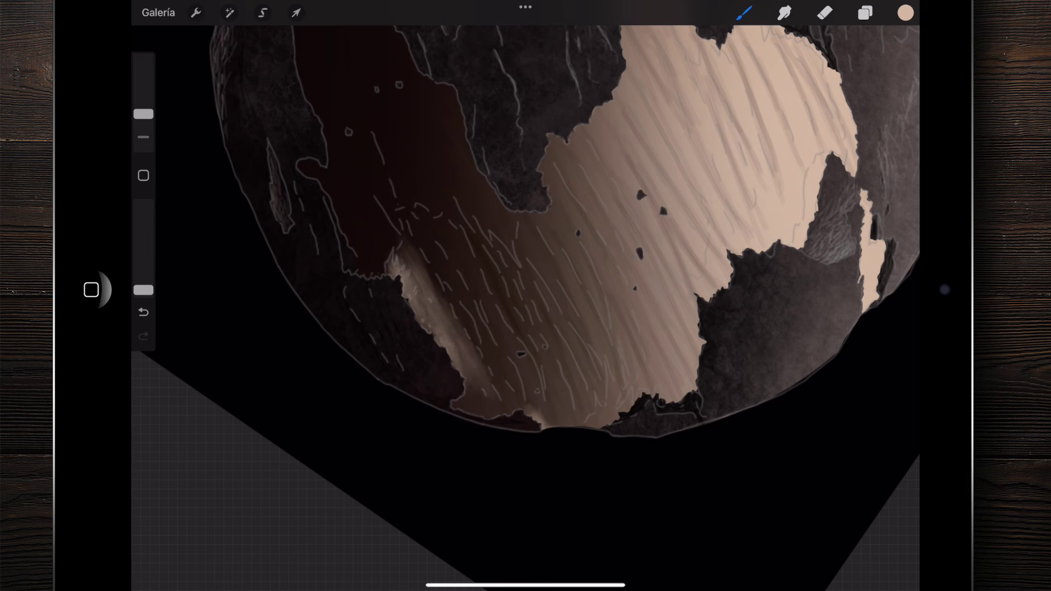
Shrink the brush to 4% and add a short light hatch line to the sand
drag(143, 114, 143, 130)
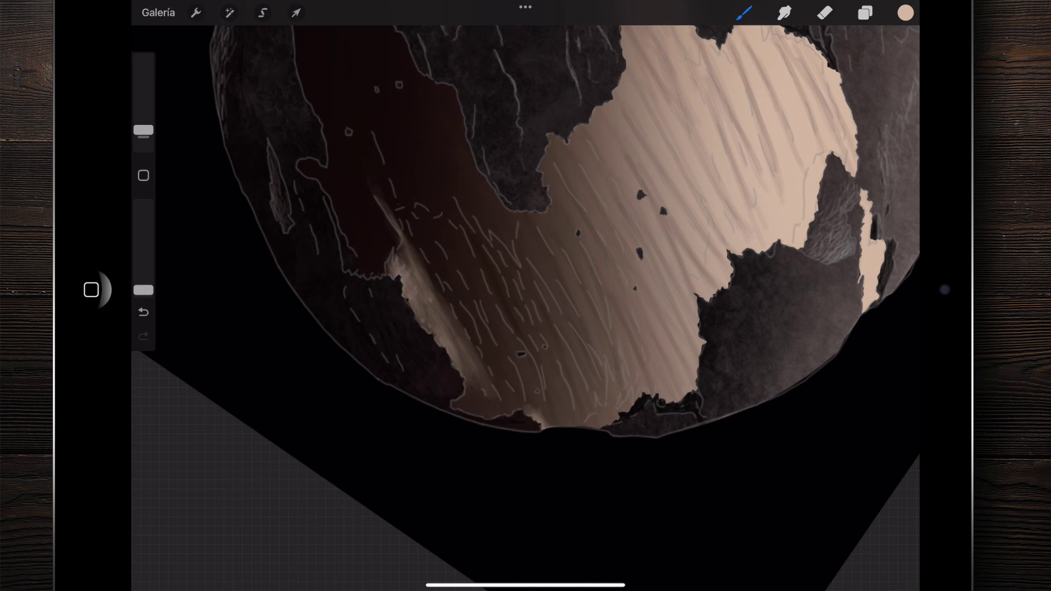
drag(455, 292, 466, 315)
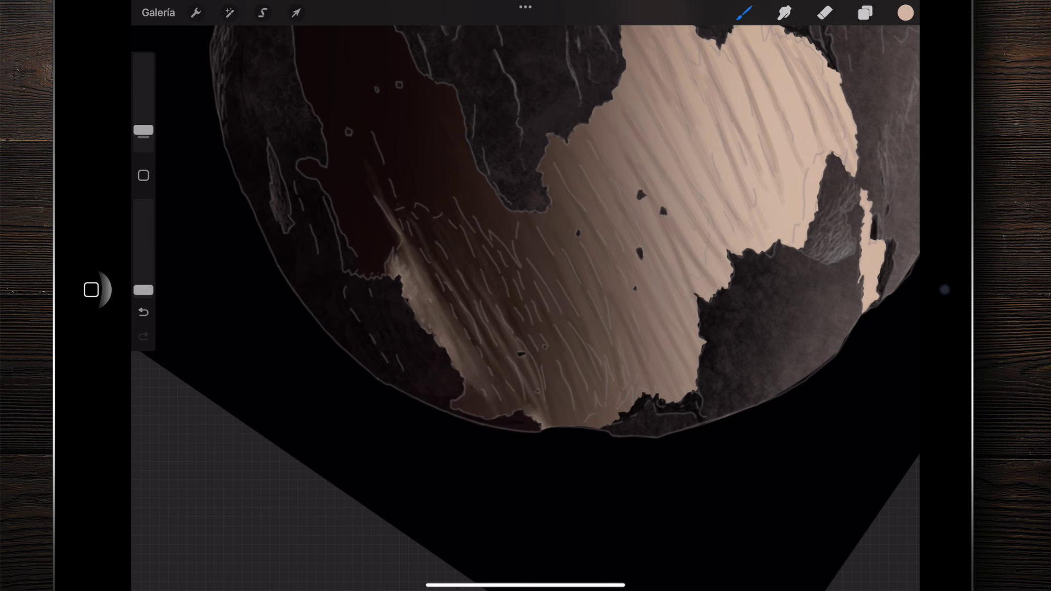
drag(527, 346, 546, 382)
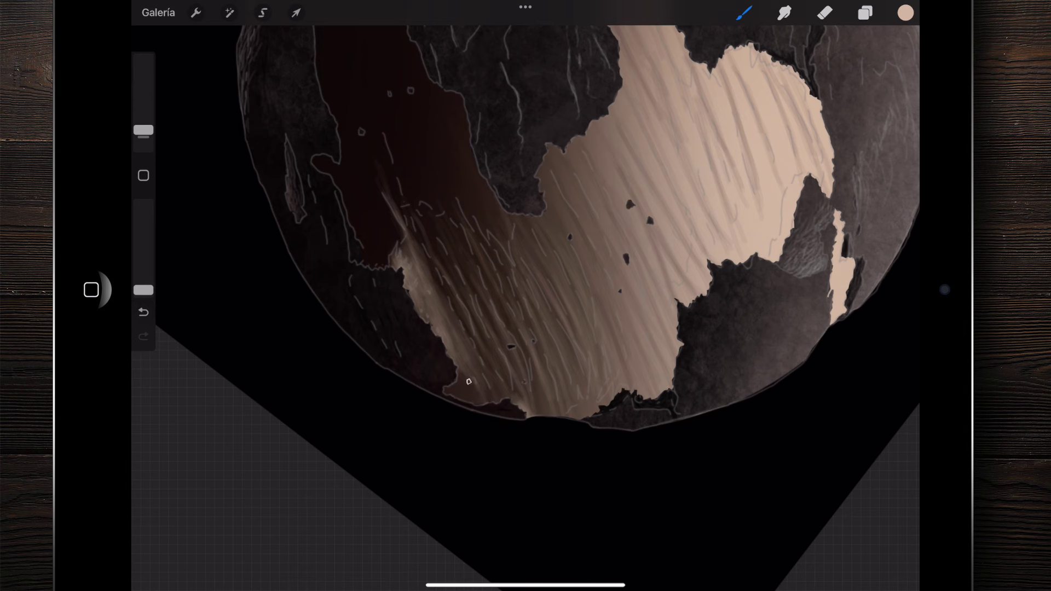
Zoom in and lengthen the pale streak in the shadowed lower-left edge
scroll(525, 246, down, 3)
scroll(525, 246, down, 2)
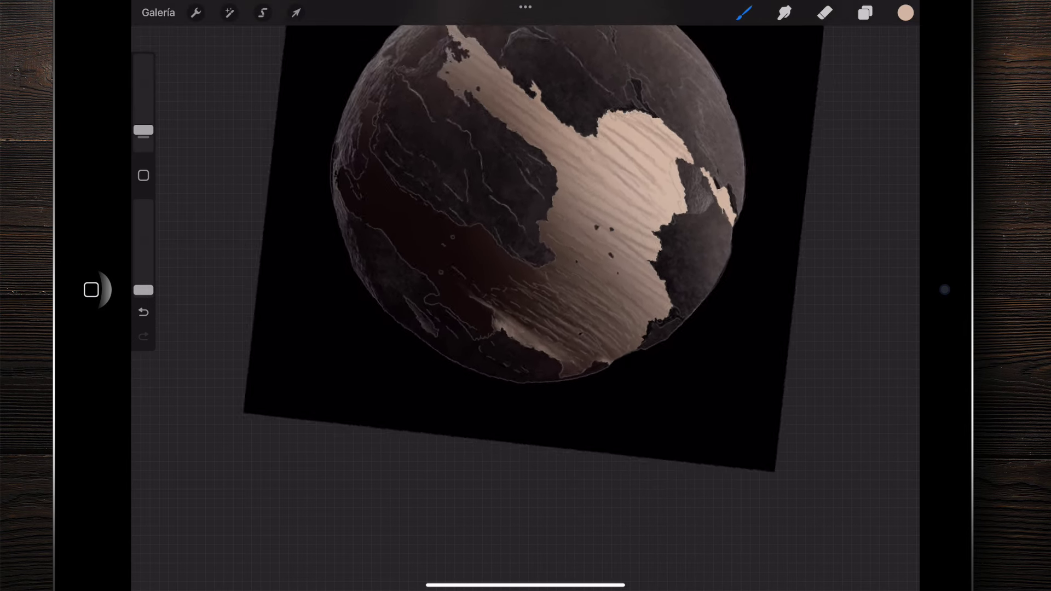
scroll(525, 230, down, 2)
scroll(520, 230, down, 1)
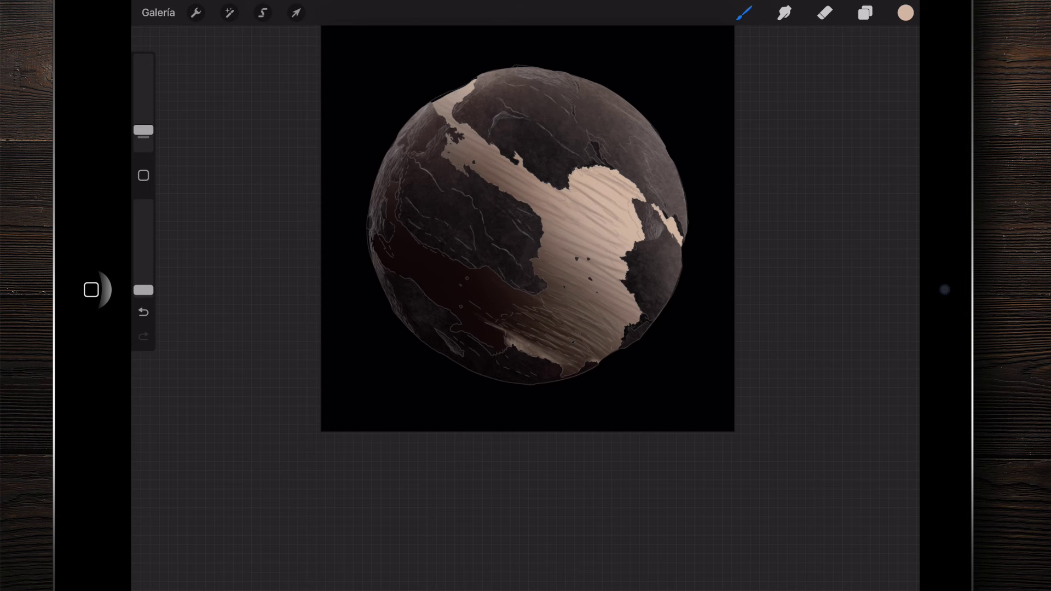
scroll(465, 301, up, 1)
scroll(465, 301, up, 5)
scroll(526, 295, up, 3)
scroll(525, 295, up, 1)
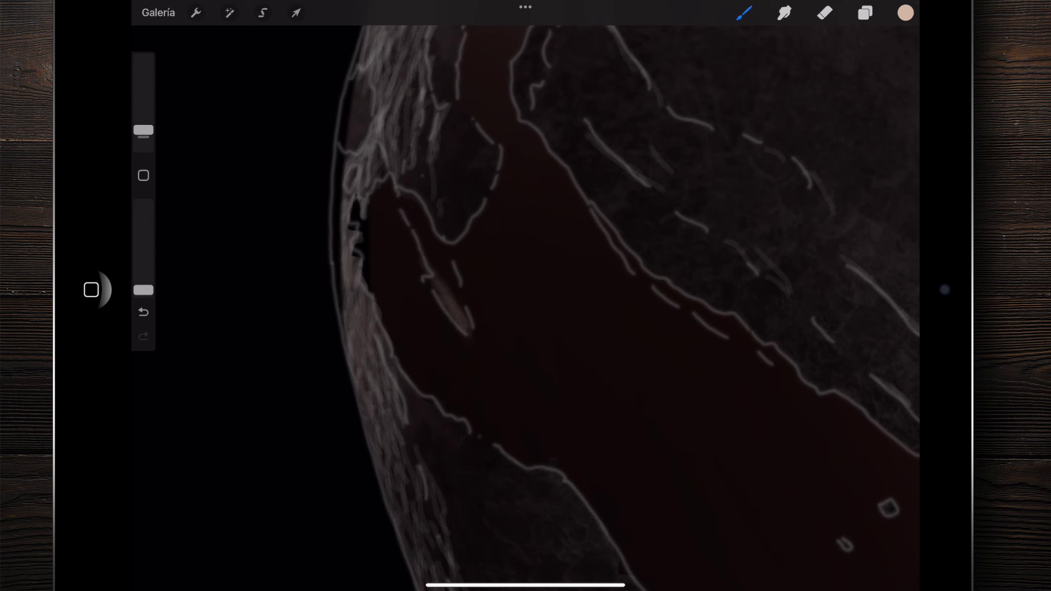
mouse_move(430, 275)
mouse_down()
mouse_move(443, 284)
mouse_move(429, 262)
mouse_move(459, 328)
mouse_move(450, 268)
mouse_up()
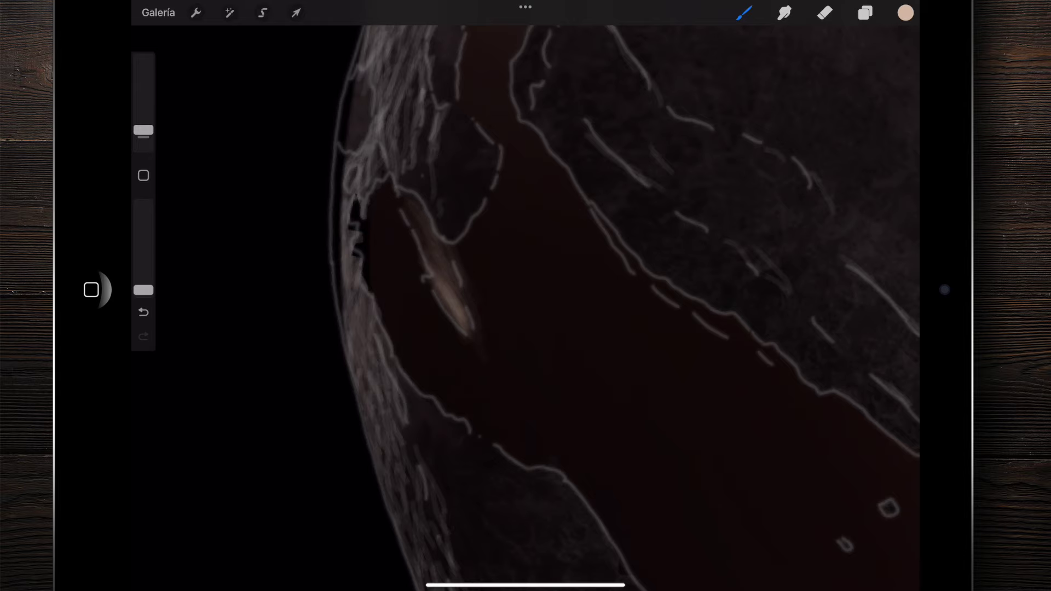
Zoom back out and pick a lighter beige in the Classic colour square
scroll(526, 295, down, 5)
scroll(547, 257, down, 2)
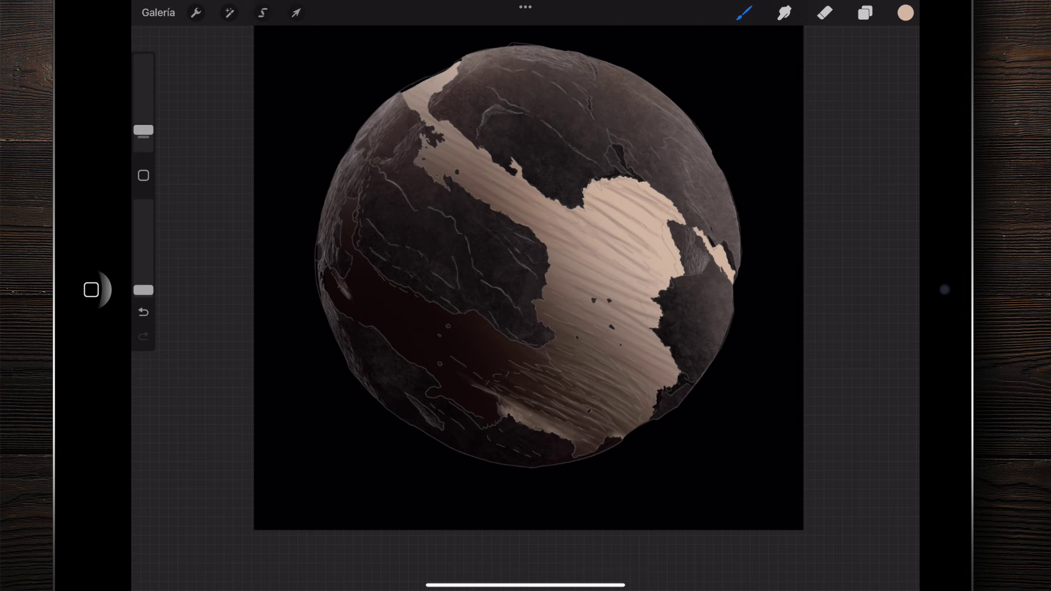
click(905, 13)
drag(746, 103, 717, 86)
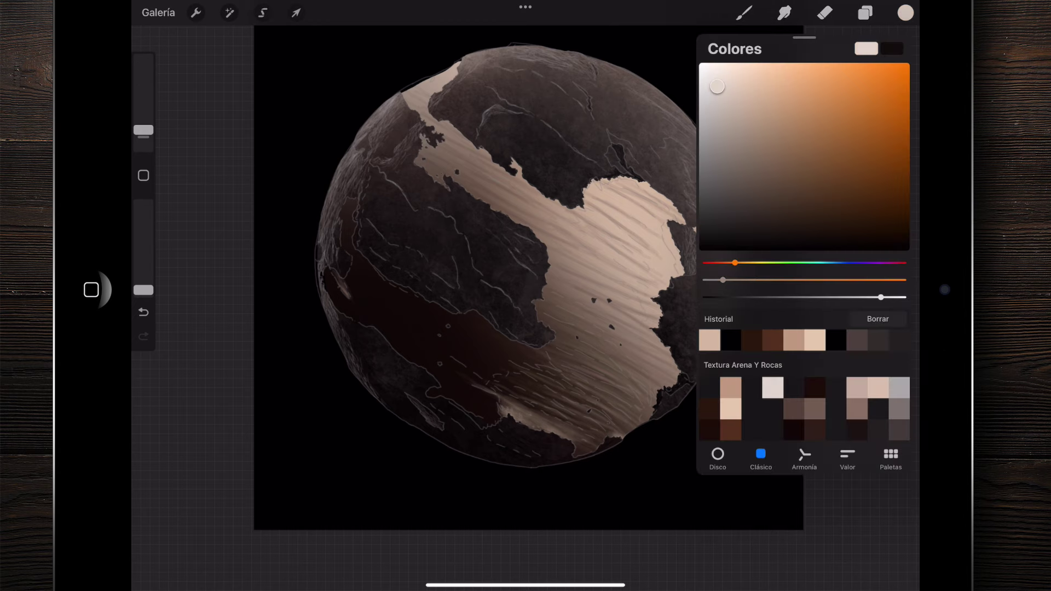
Enlarge the brush and brighten the sand along the rock edge with a pale stroke
click(743, 12)
scroll(509, 279, up, 2)
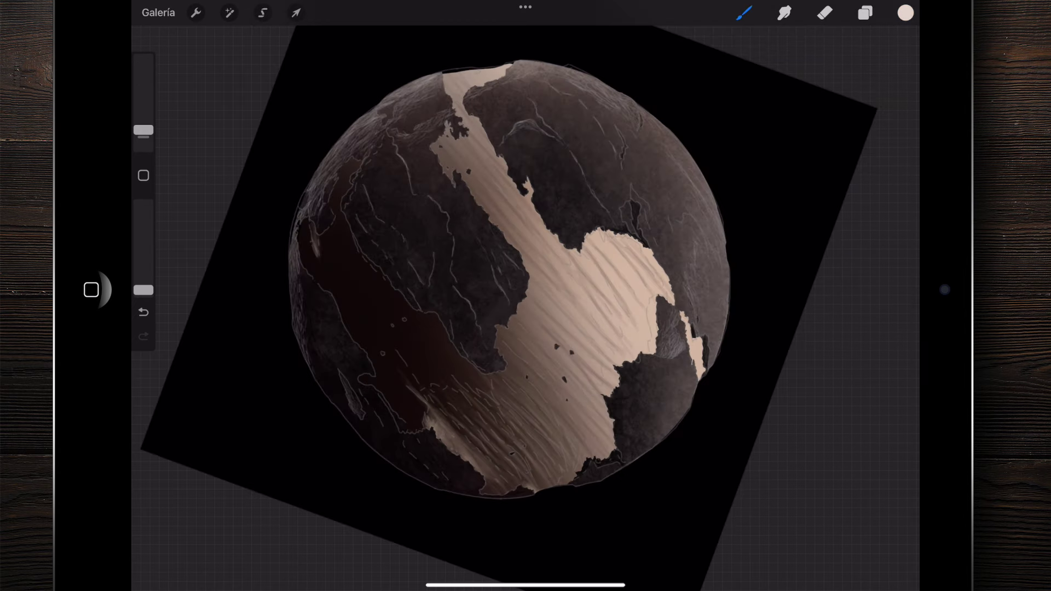
scroll(474, 304, up, 3)
scroll(474, 305, up, 3)
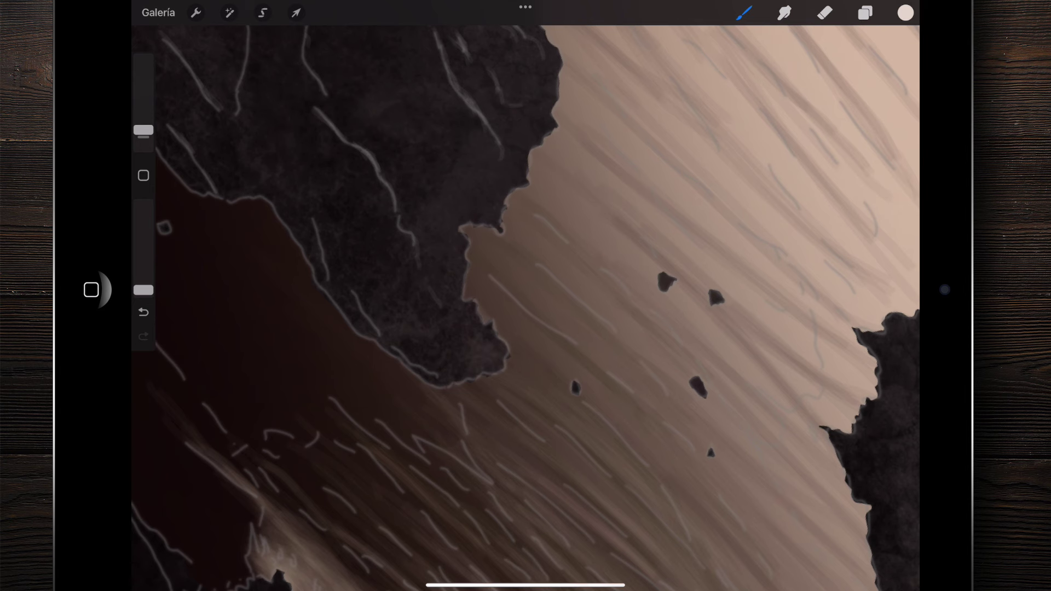
scroll(508, 350, down, 2)
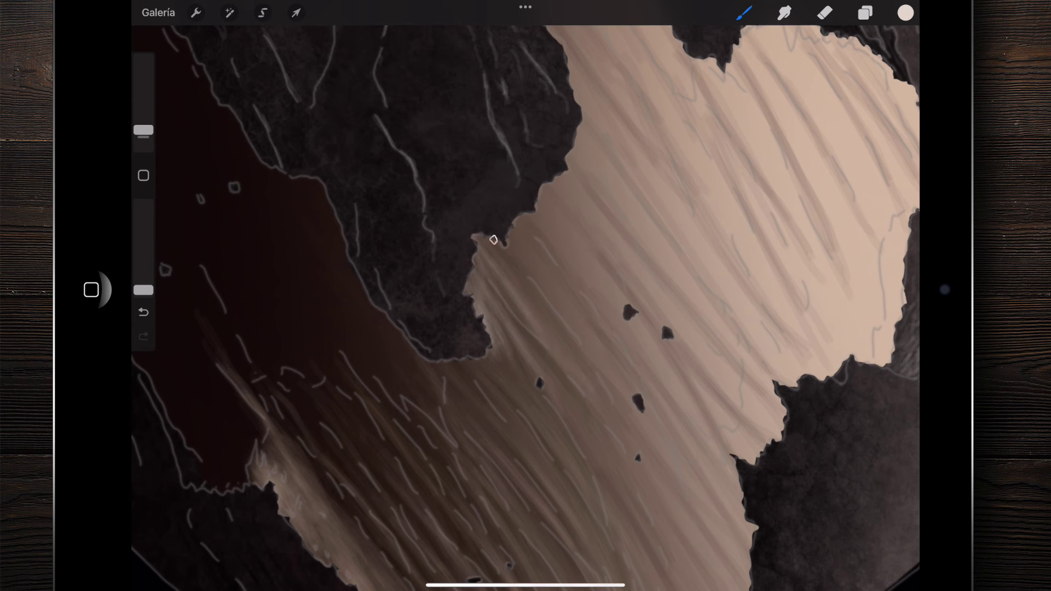
scroll(525, 307, down, 2)
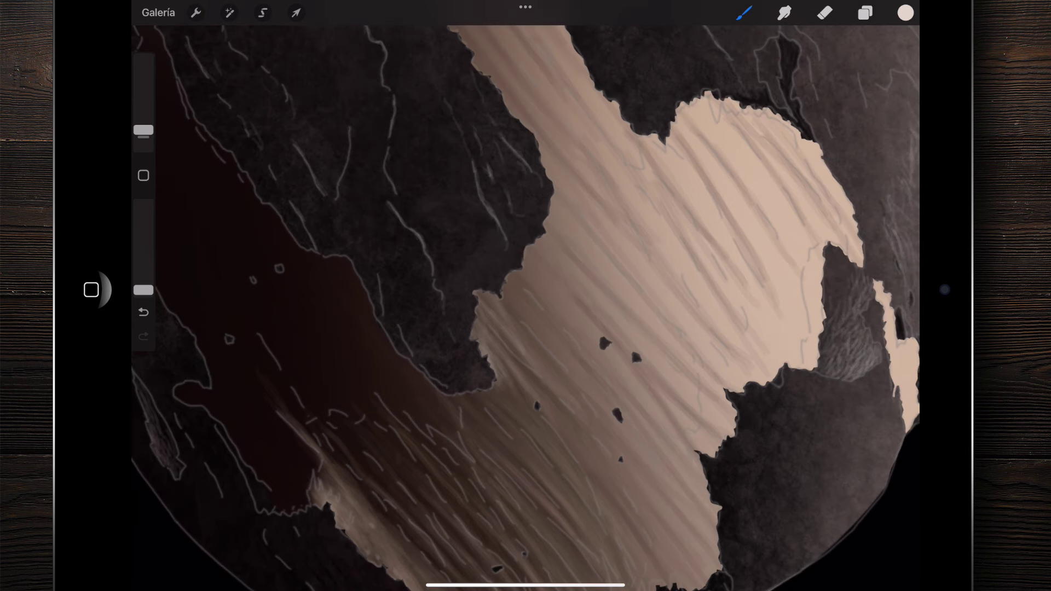
drag(144, 129, 143, 112)
scroll(525, 307, up, 2)
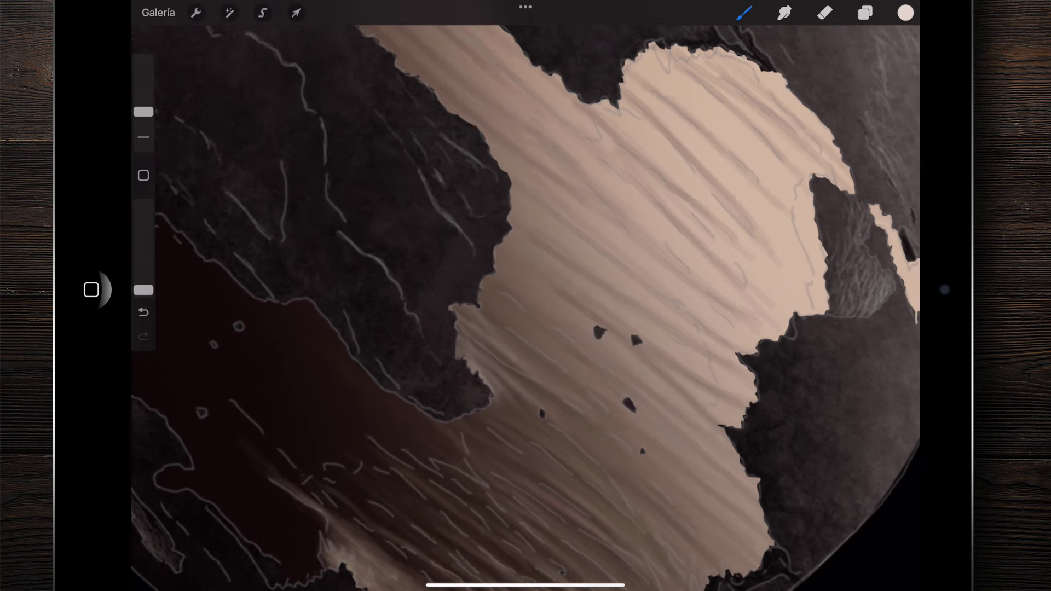
drag(460, 350, 492, 382)
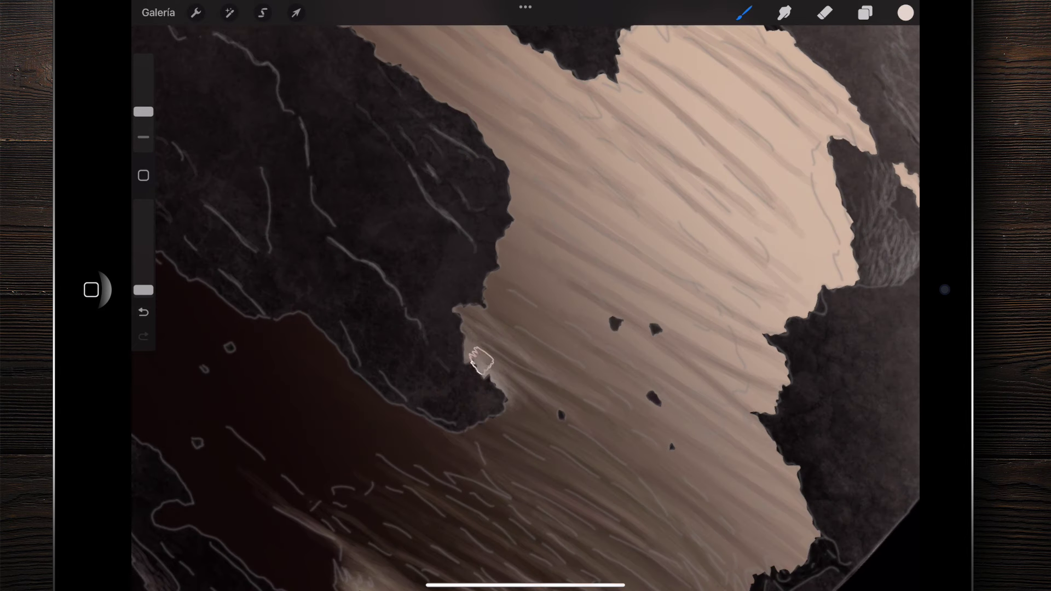
Dab pale paint at six points running up the rock edge
click(456, 301)
click(488, 274)
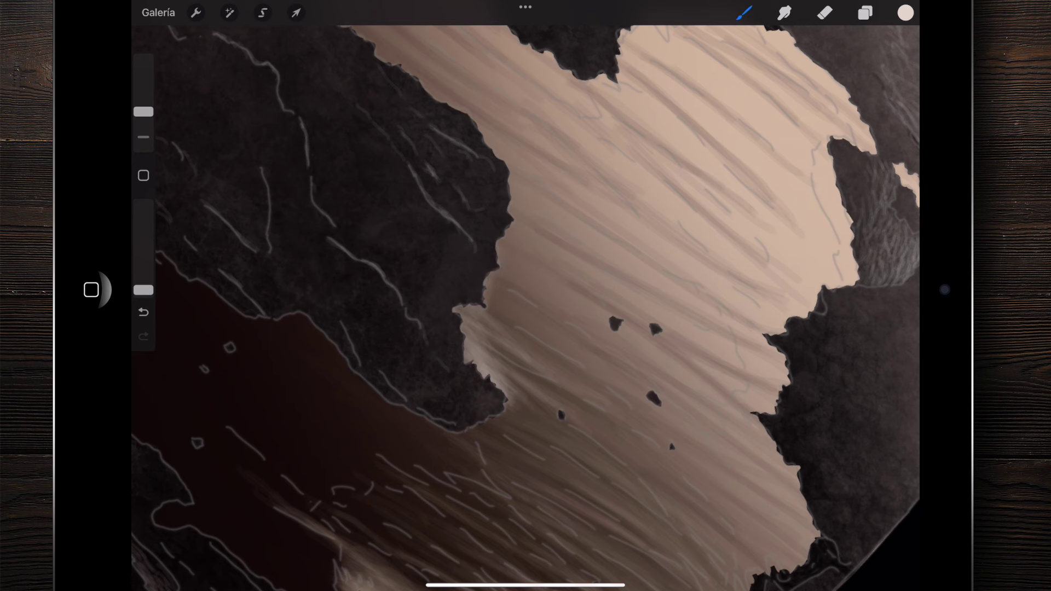
click(503, 241)
click(499, 290)
click(510, 227)
click(509, 184)
Soften the rock edge with more short dabs and fill a dark edge gap with tan paint
scroll(525, 296, down, 3)
click(506, 265)
click(487, 298)
click(505, 248)
click(518, 257)
click(475, 187)
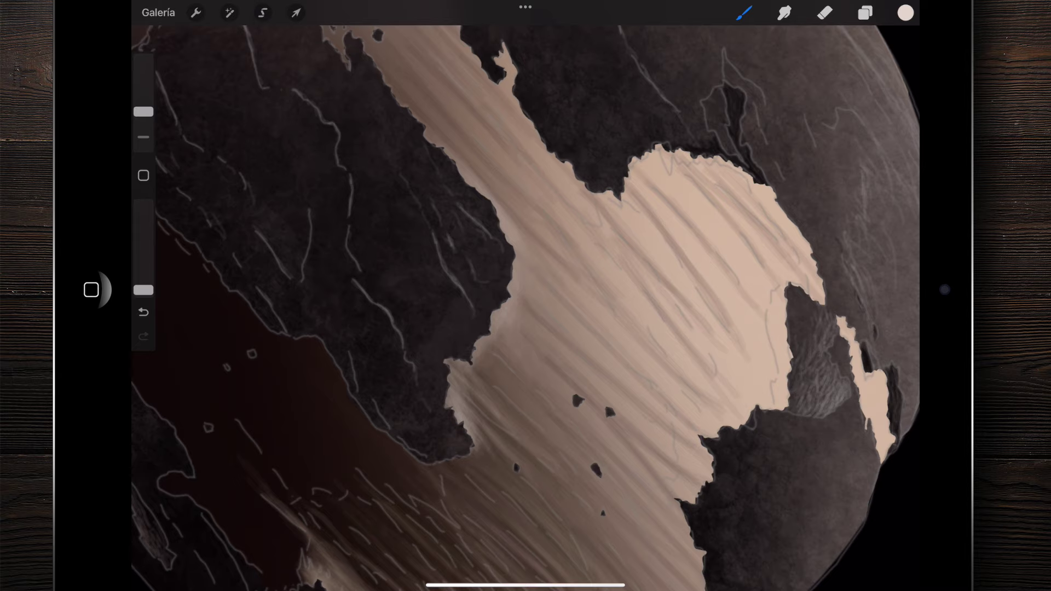
scroll(526, 295, down, 5)
scroll(525, 296, up, 4)
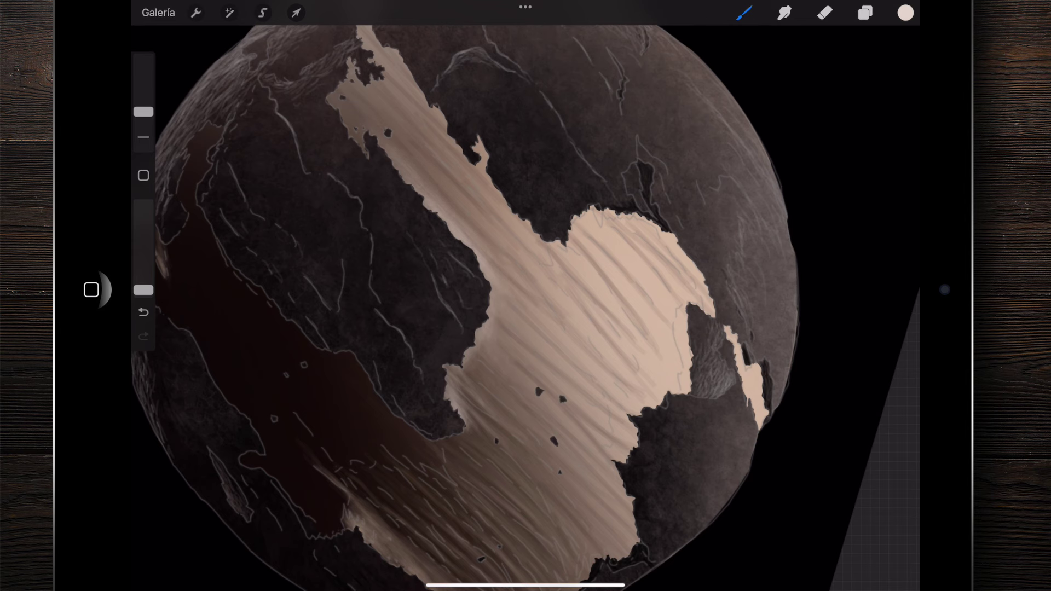
scroll(427, 186, up, 5)
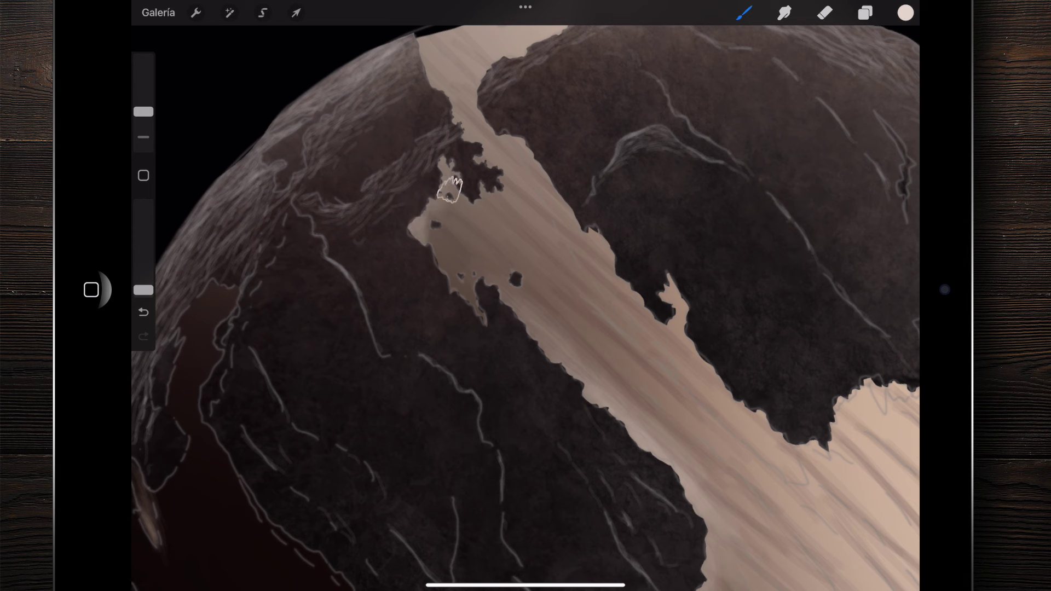
drag(430, 227, 416, 236)
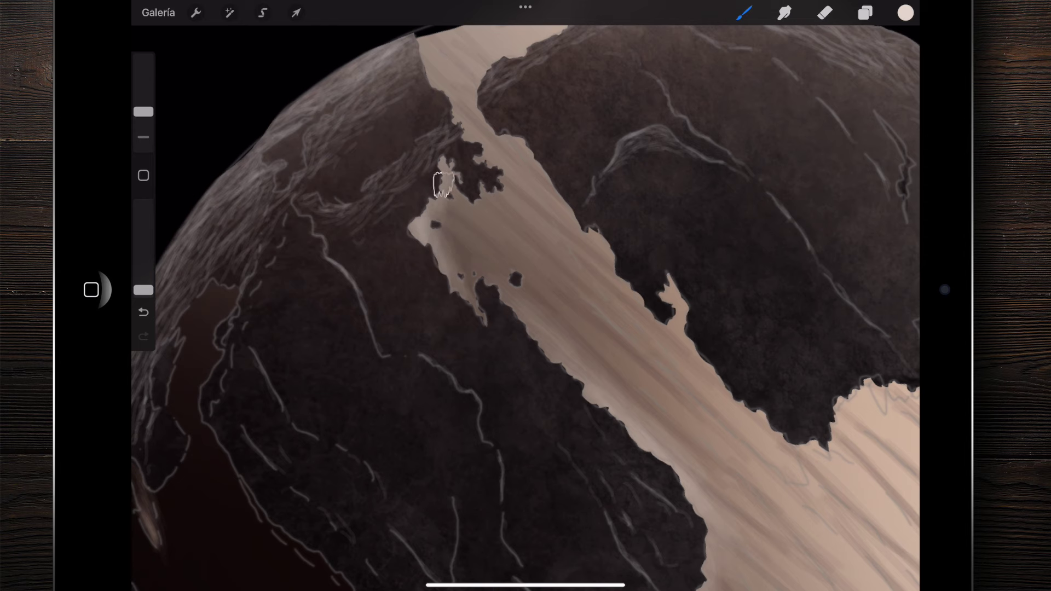
Set the brush to 1% size and 8% opacity
scroll(526, 296, down, 3)
drag(602, 296, 317, 296)
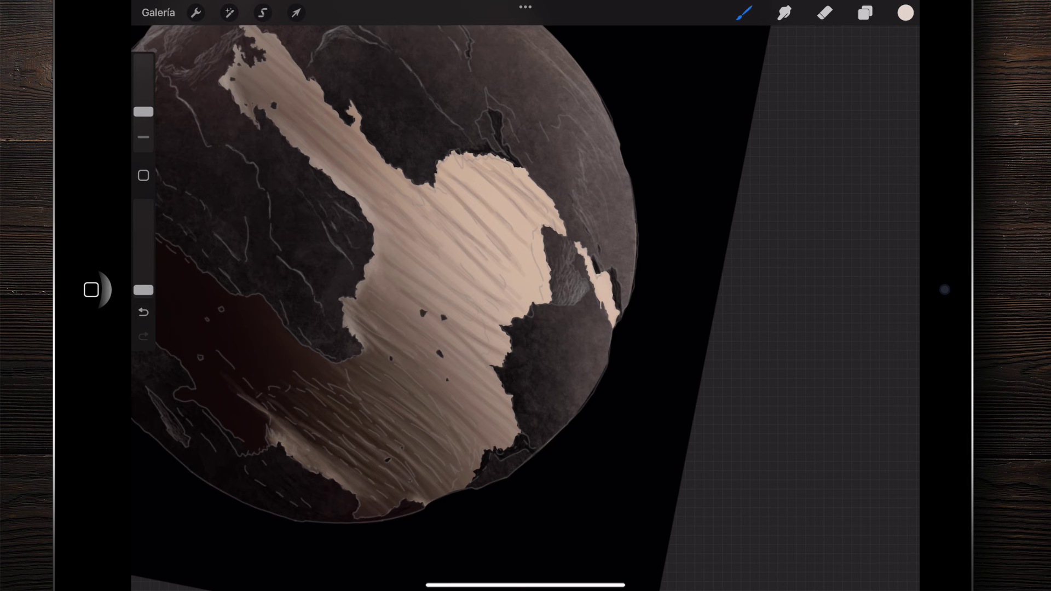
scroll(416, 295, up, 2)
scroll(416, 296, up, 1)
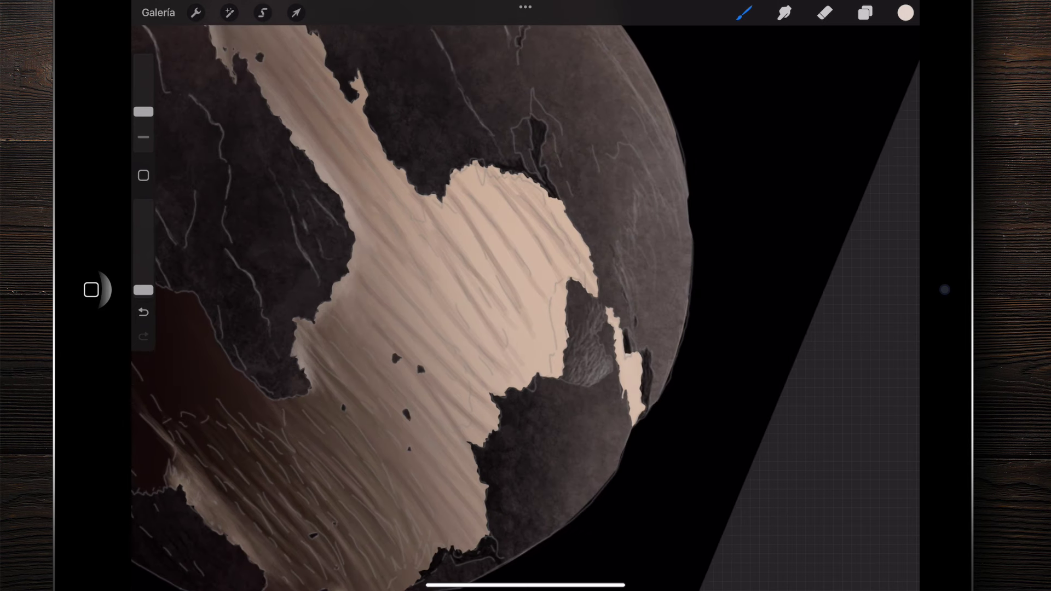
drag(143, 112, 143, 123)
drag(143, 289, 143, 284)
Cover a small dark speck and brush faint light strokes across the sand to smooth it
scroll(416, 295, down, 1)
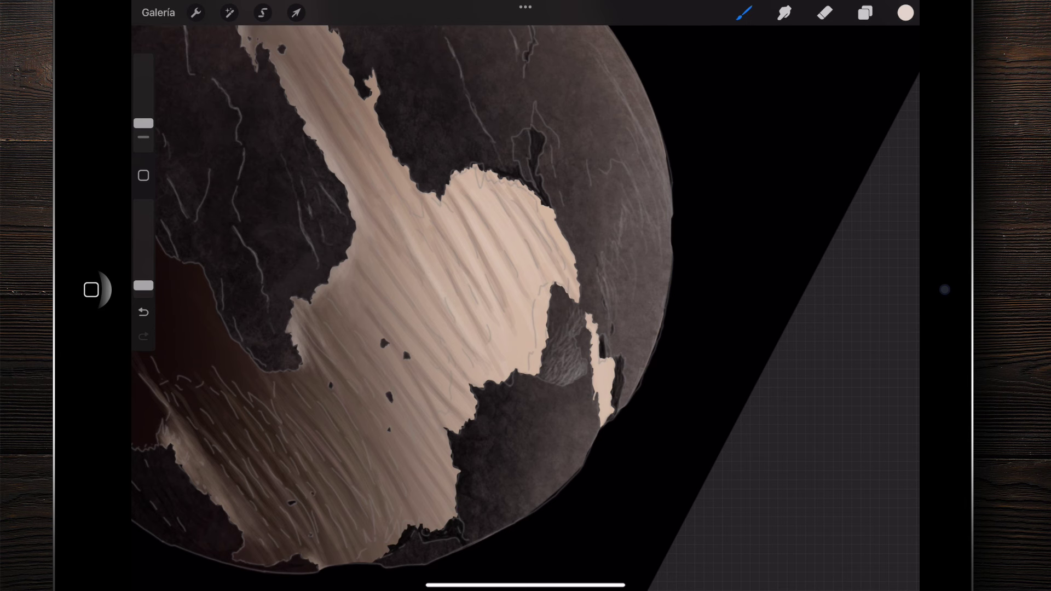
drag(442, 263, 481, 273)
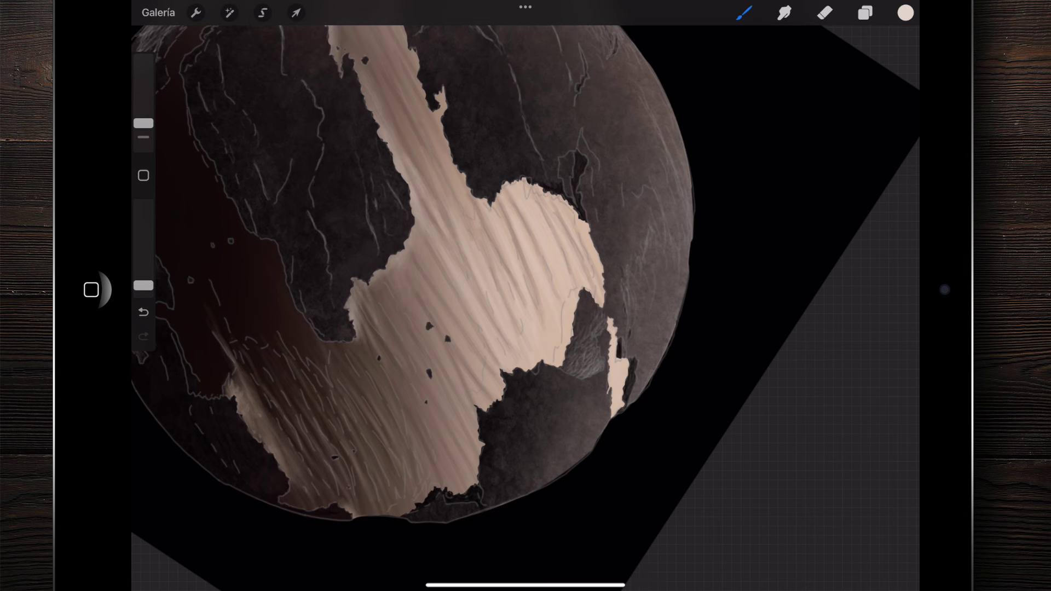
drag(416, 274, 383, 240)
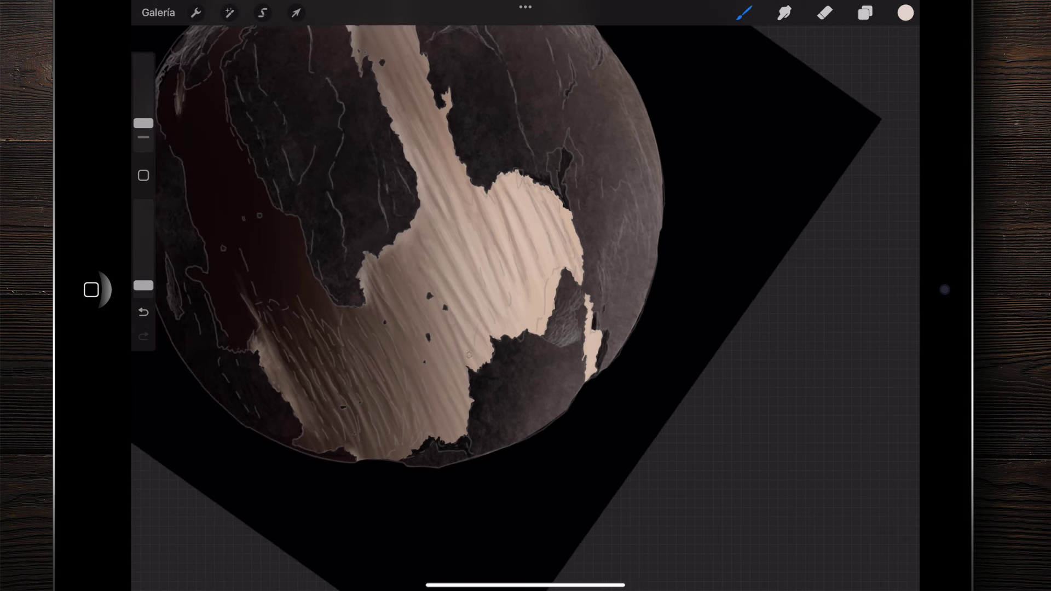
drag(438, 342, 431, 358)
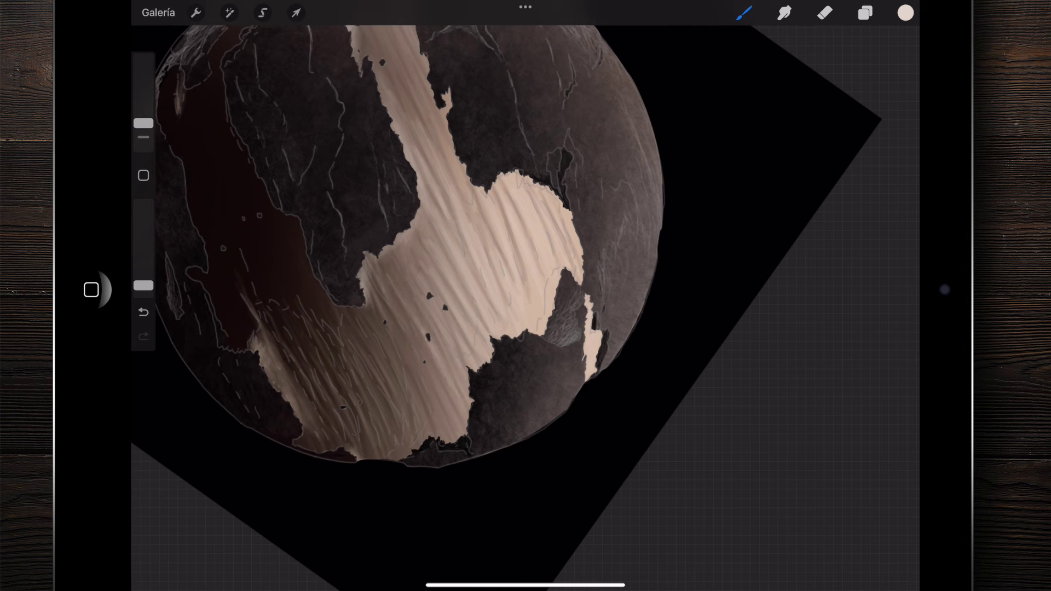
mouse_move(391, 309)
mouse_down()
mouse_move(413, 364)
mouse_move(408, 399)
mouse_up()
drag(356, 311, 400, 399)
drag(366, 358, 399, 443)
drag(339, 309, 374, 366)
drag(416, 274, 432, 219)
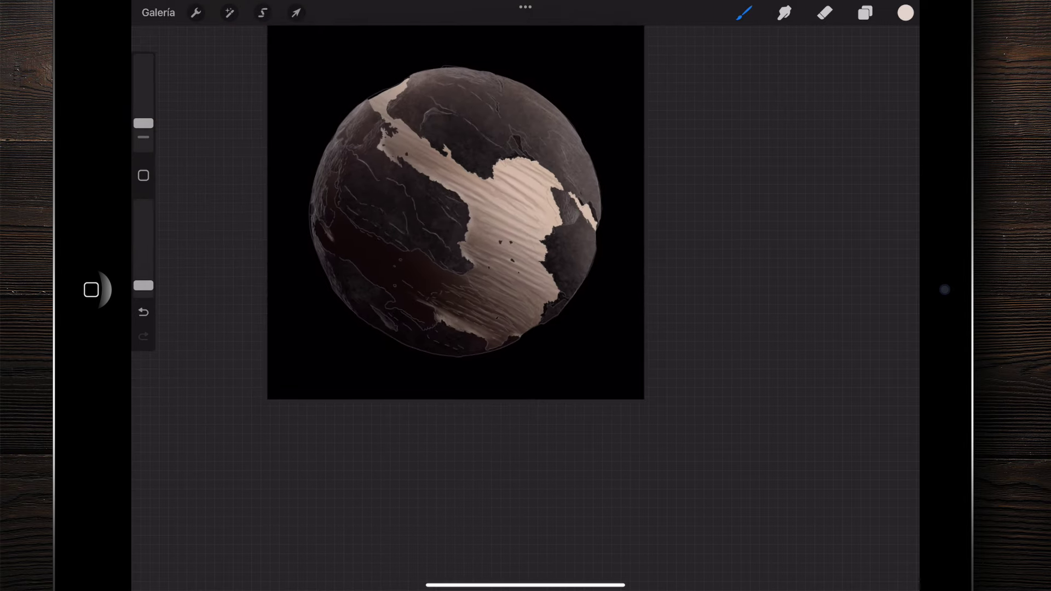
Resize the brush to 11% and set its opacity to about 5%
scroll(456, 213, up, 5)
scroll(456, 213, up, 3)
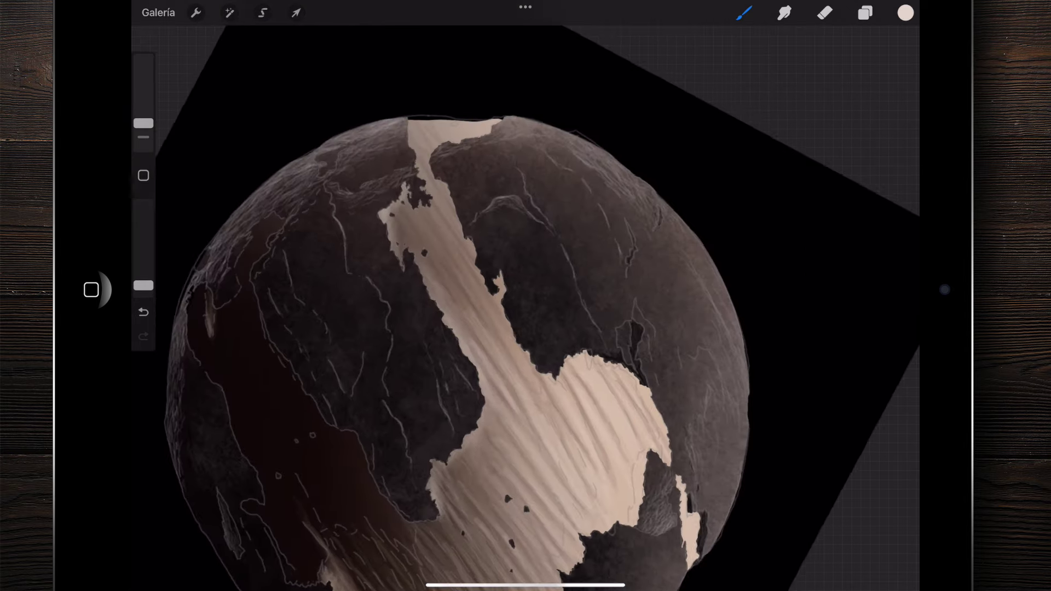
scroll(525, 329, up, 3)
scroll(525, 307, down, 2)
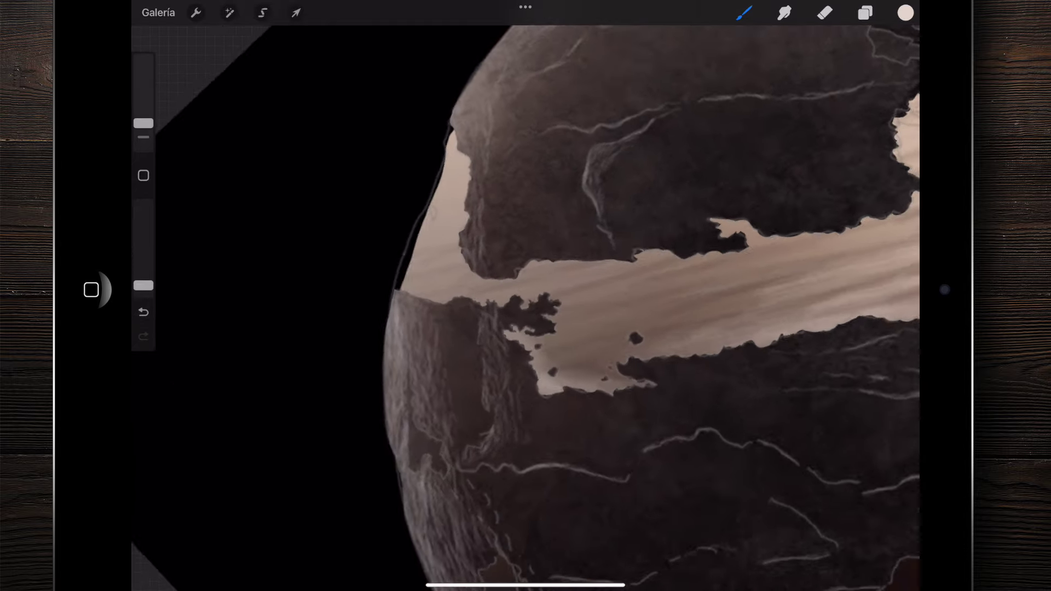
drag(143, 123, 144, 108)
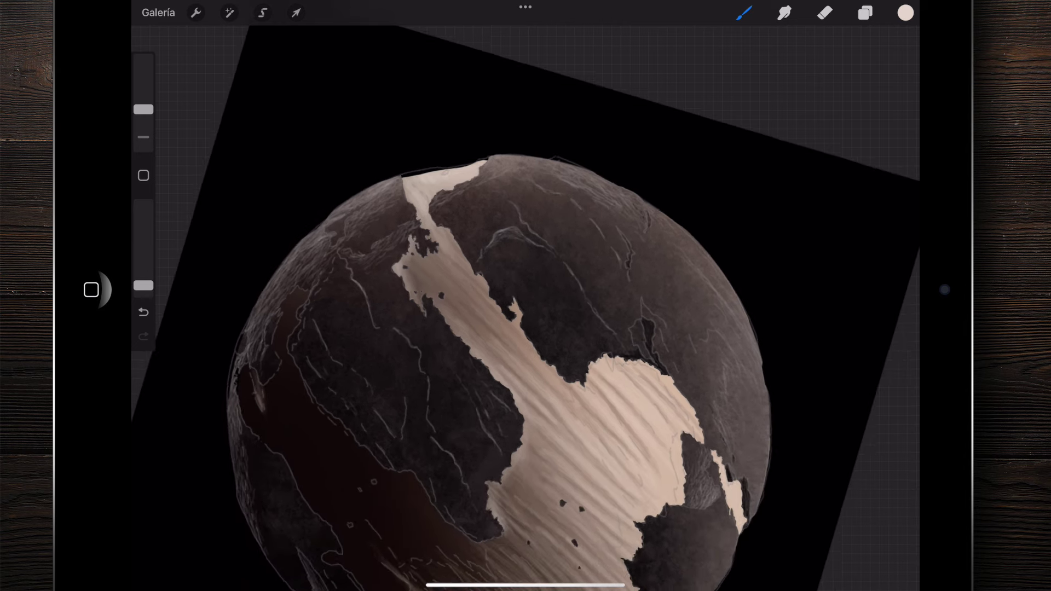
mouse_move(144, 109)
mouse_down()
mouse_move(143, 130)
mouse_move(144, 121)
mouse_up()
drag(143, 285, 144, 292)
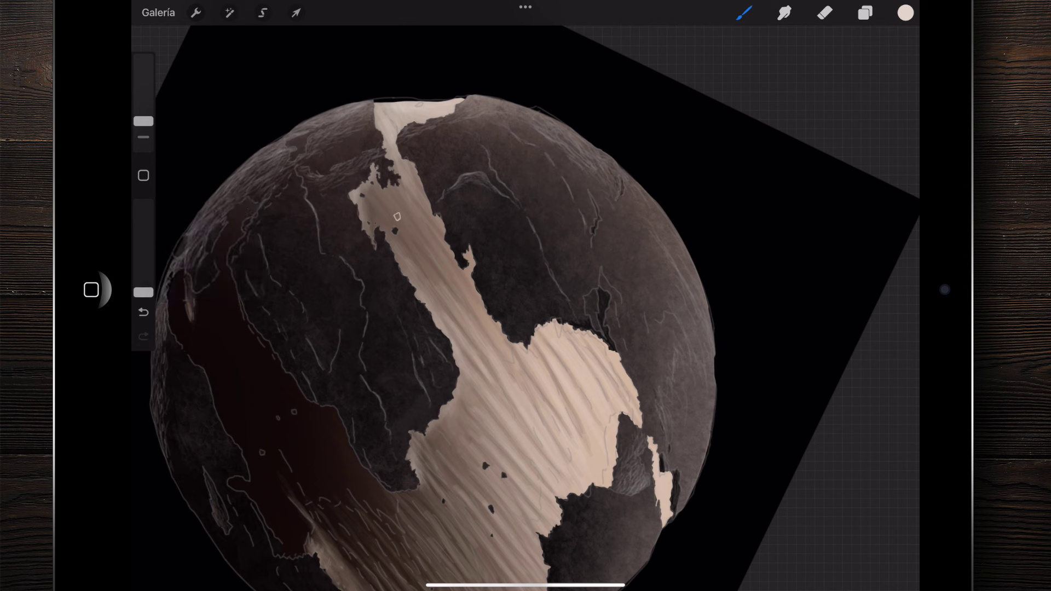
drag(144, 292, 144, 288)
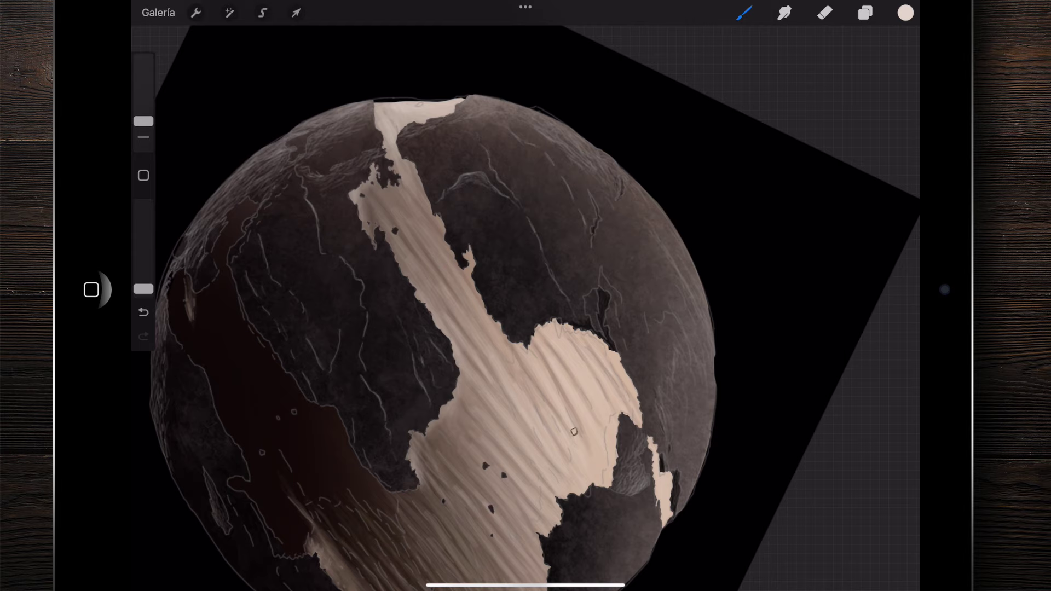
scroll(525, 306, down, 5)
Hide the Dibujo sketch layer and toggle Capa 5 to compare the planet
click(865, 12)
click(892, 93)
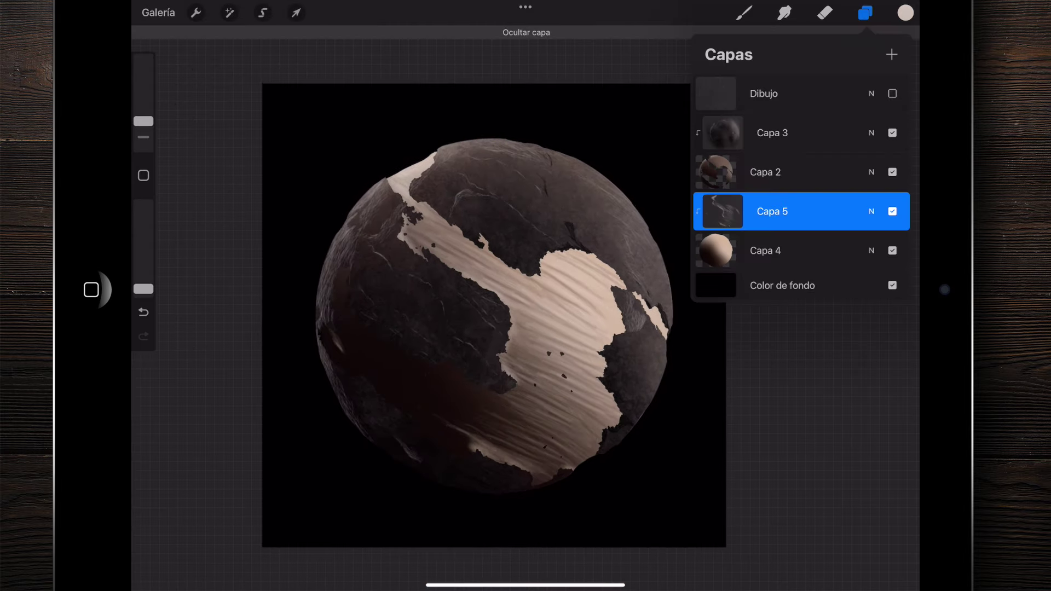
scroll(487, 306, up, 3)
scroll(487, 296, up, 2)
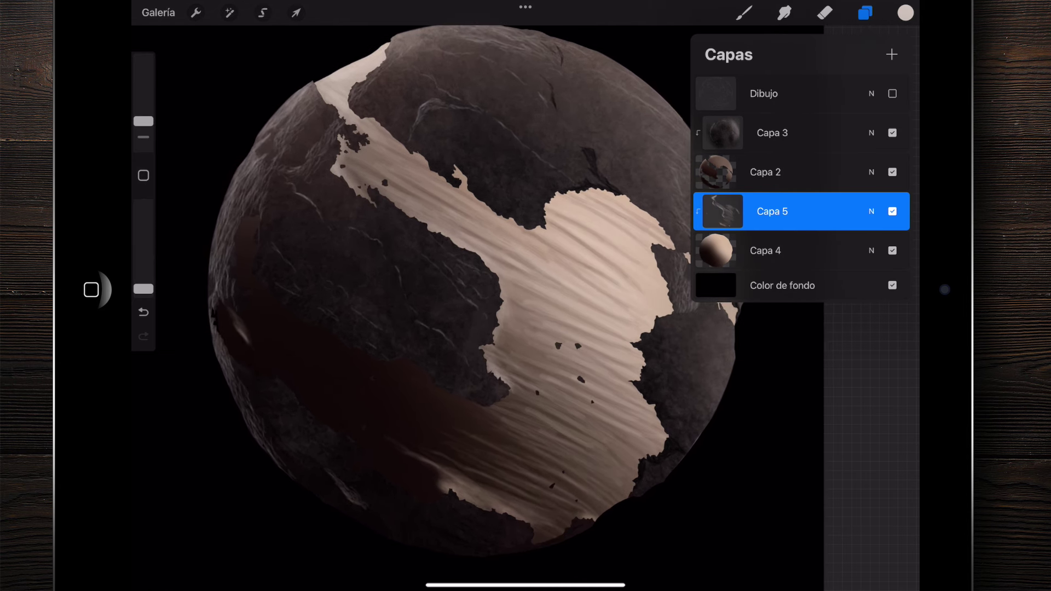
click(892, 211)
Apply a 3% Gaussian blur to Capa 5 and enlarge the smudge brush
click(229, 13)
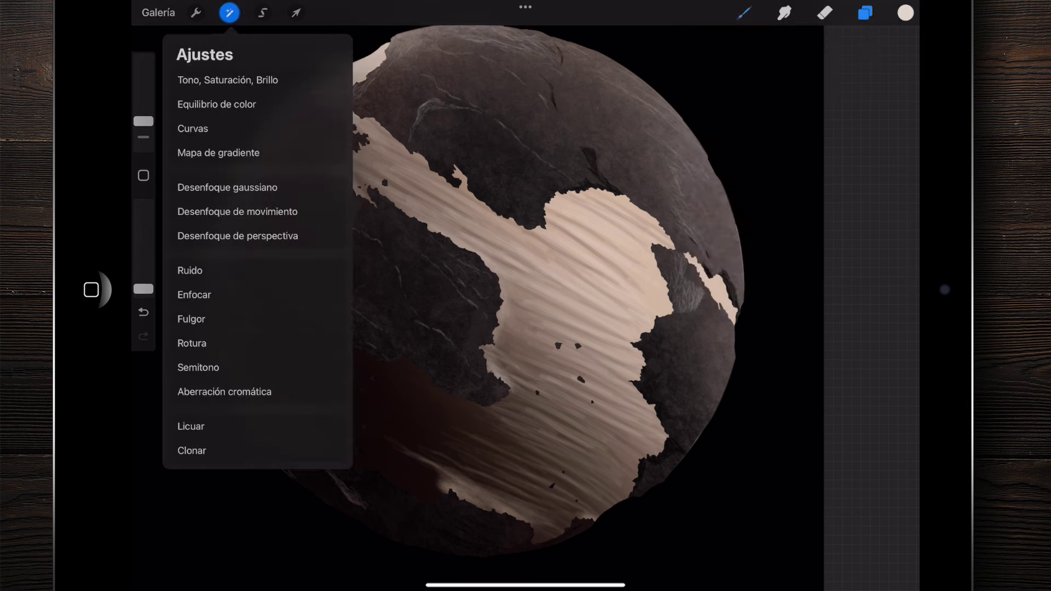
click(227, 188)
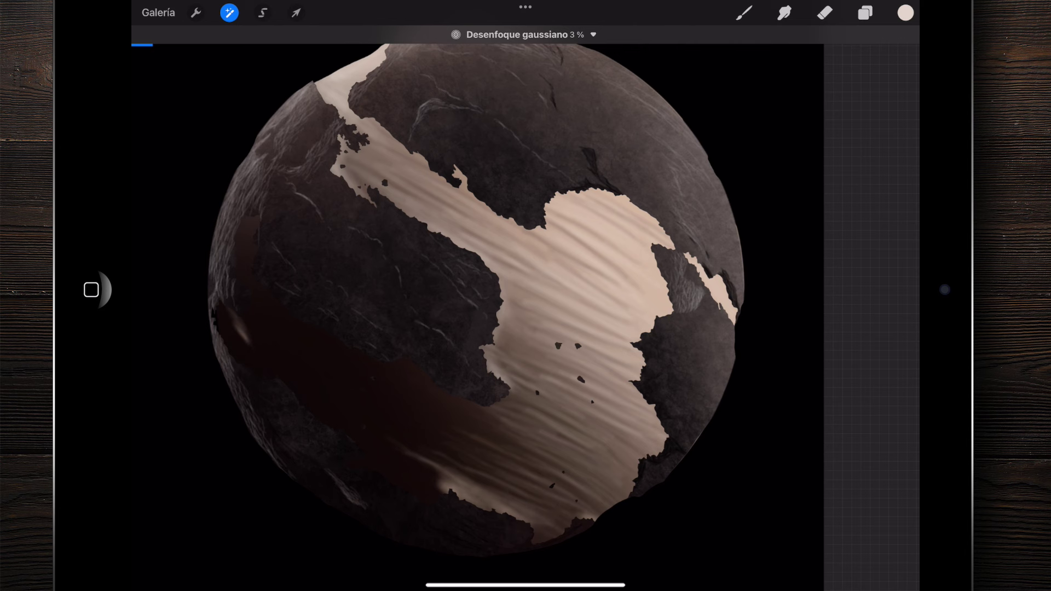
click(783, 12)
drag(143, 127, 144, 109)
click(784, 13)
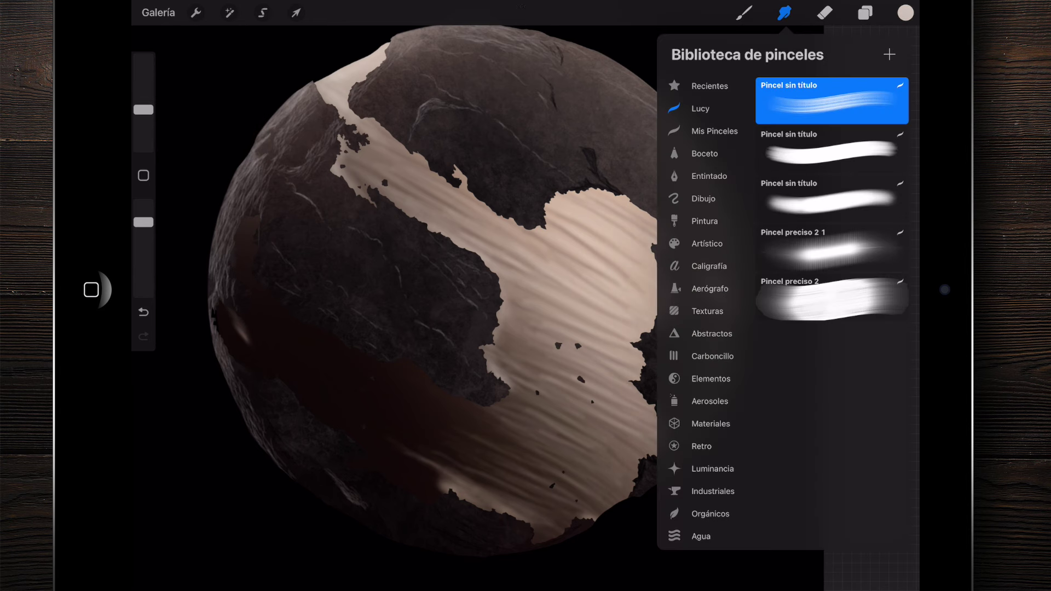
Smudge with Pincel extrasuave from Mis Pinceles, enlarged, at 36% strength
click(714, 131)
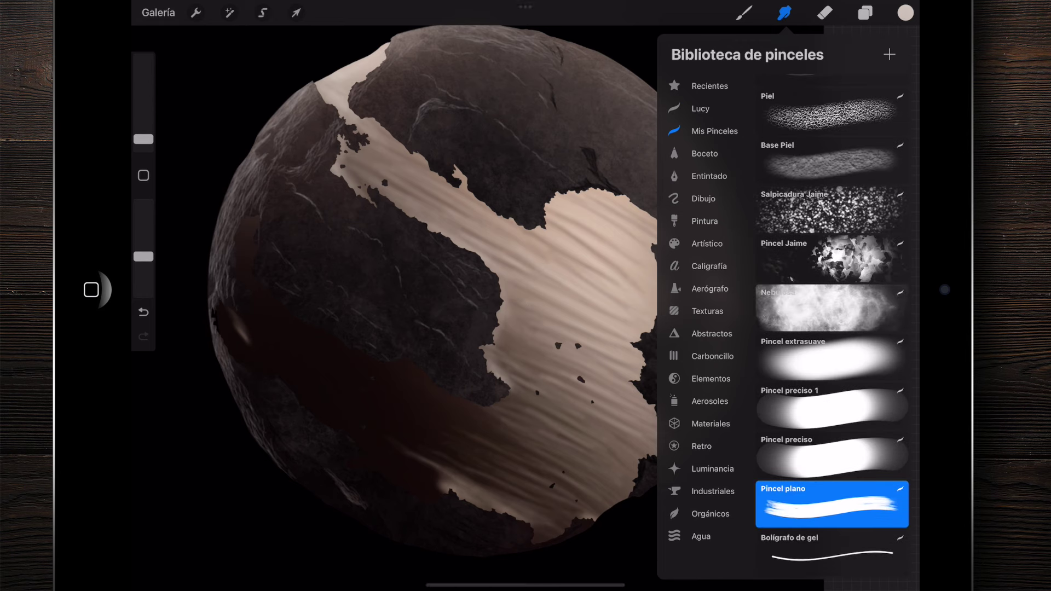
click(831, 357)
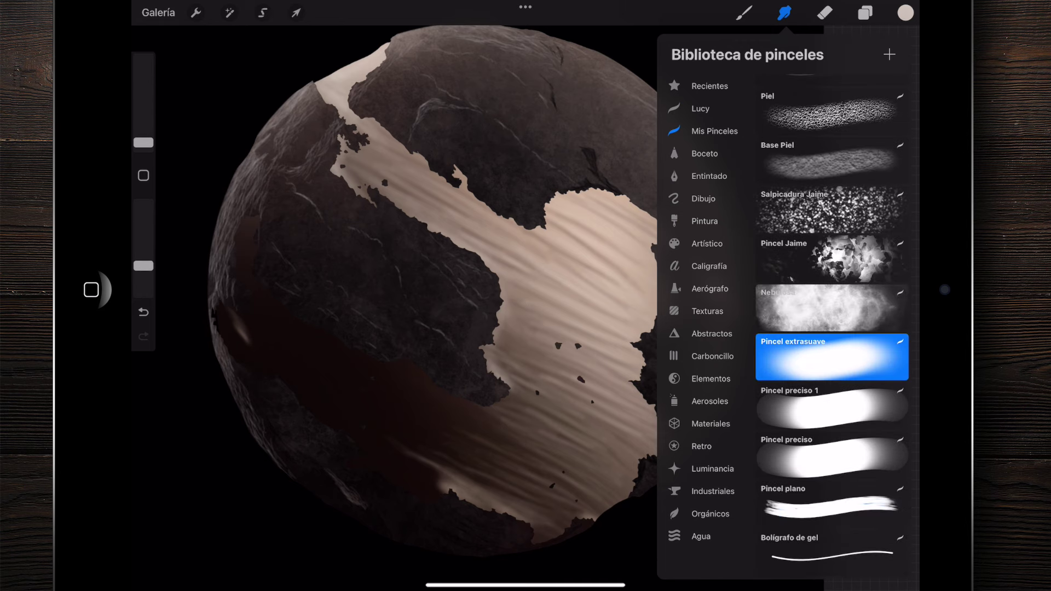
drag(144, 142, 143, 123)
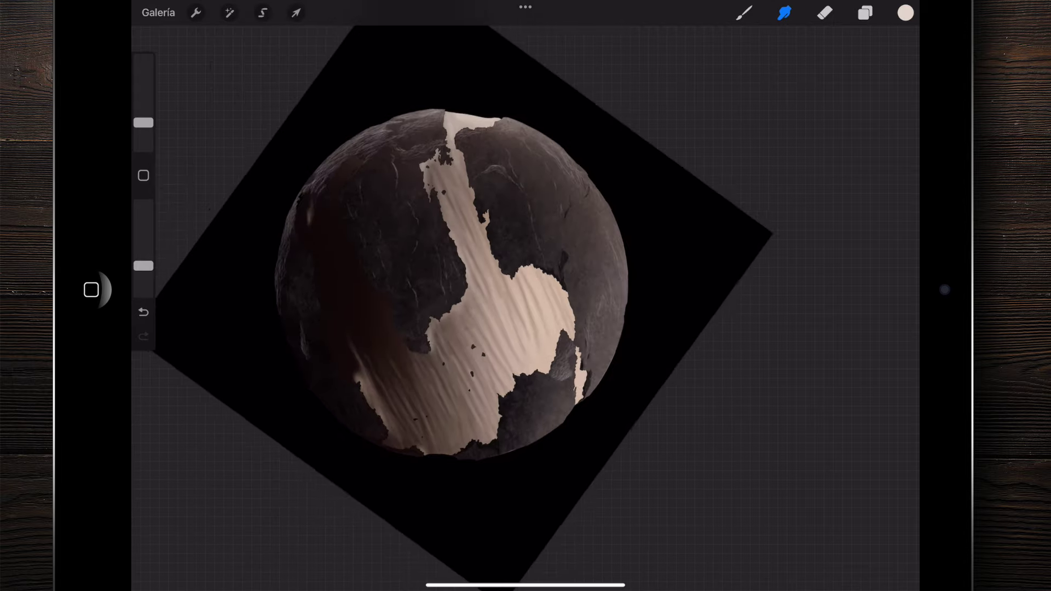
scroll(526, 296, up, 5)
drag(144, 265, 143, 261)
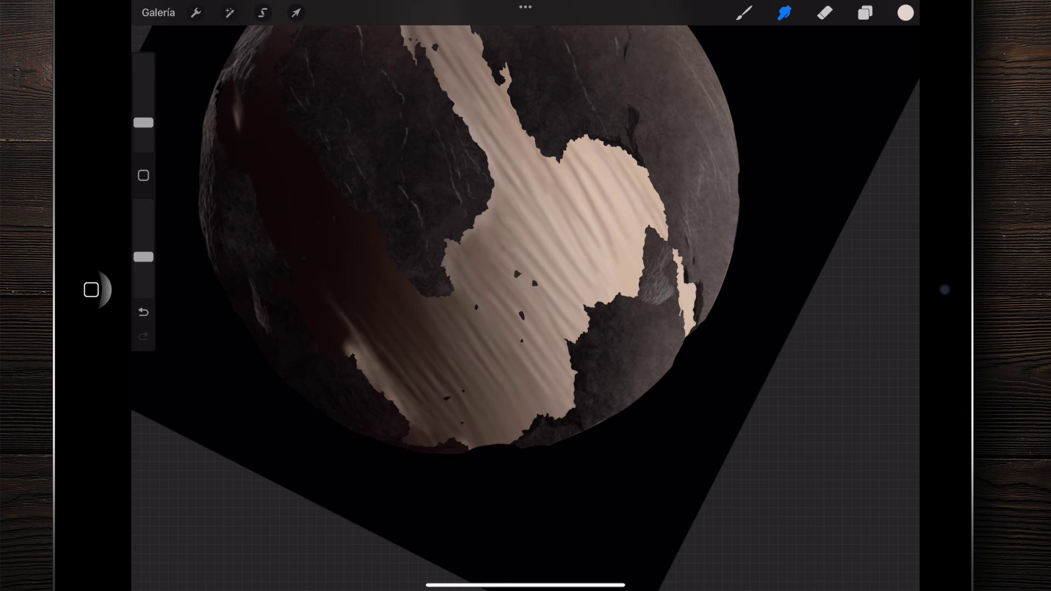
Zoom in and out to inspect the whole planet sphere, then show the layer list
scroll(504, 268, down, 3)
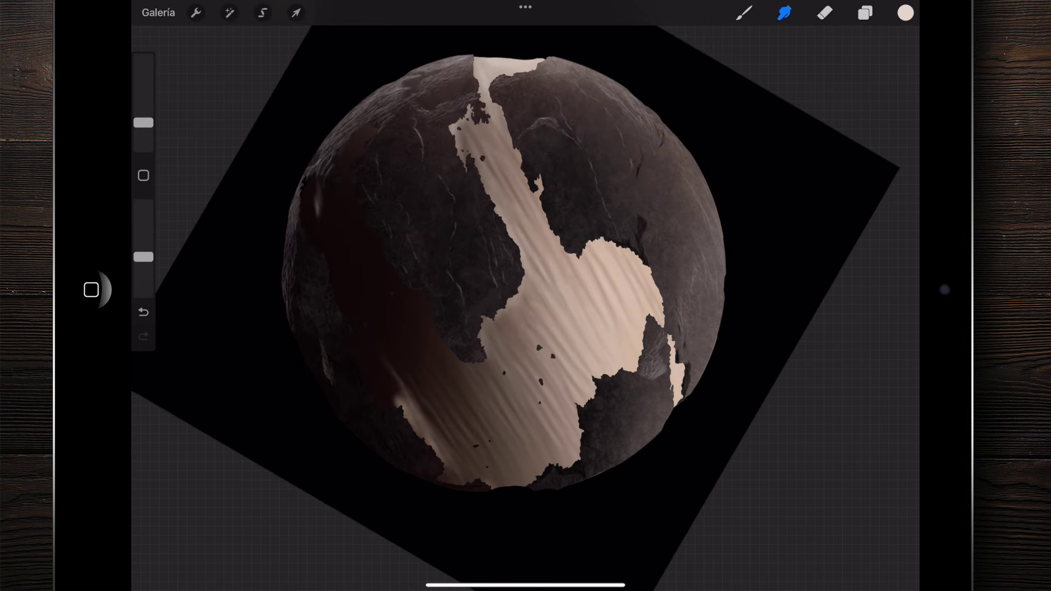
scroll(503, 273, down, 2)
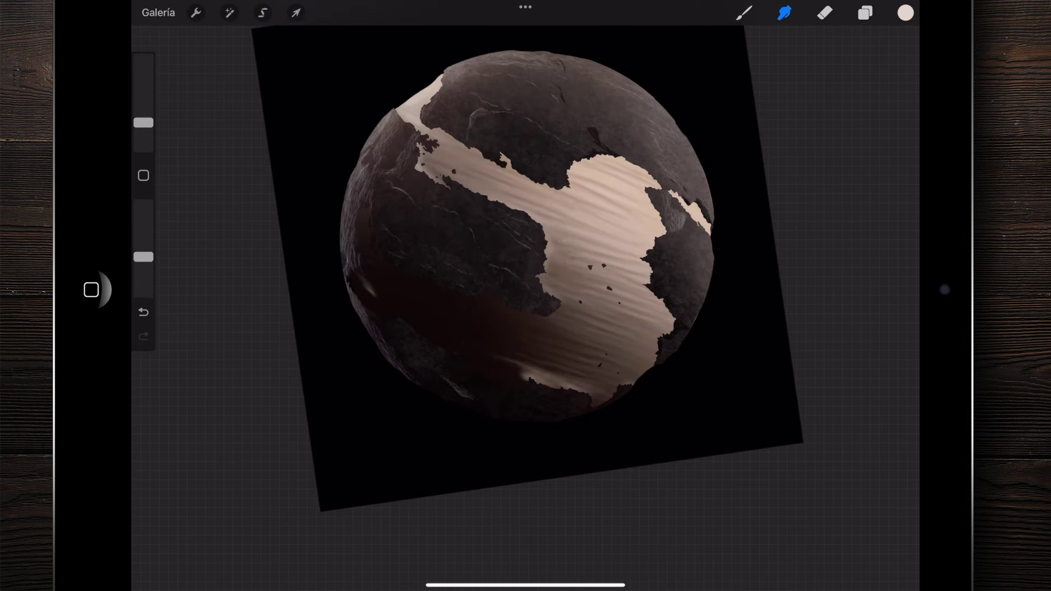
scroll(503, 273, down, 3)
scroll(503, 274, up, 8)
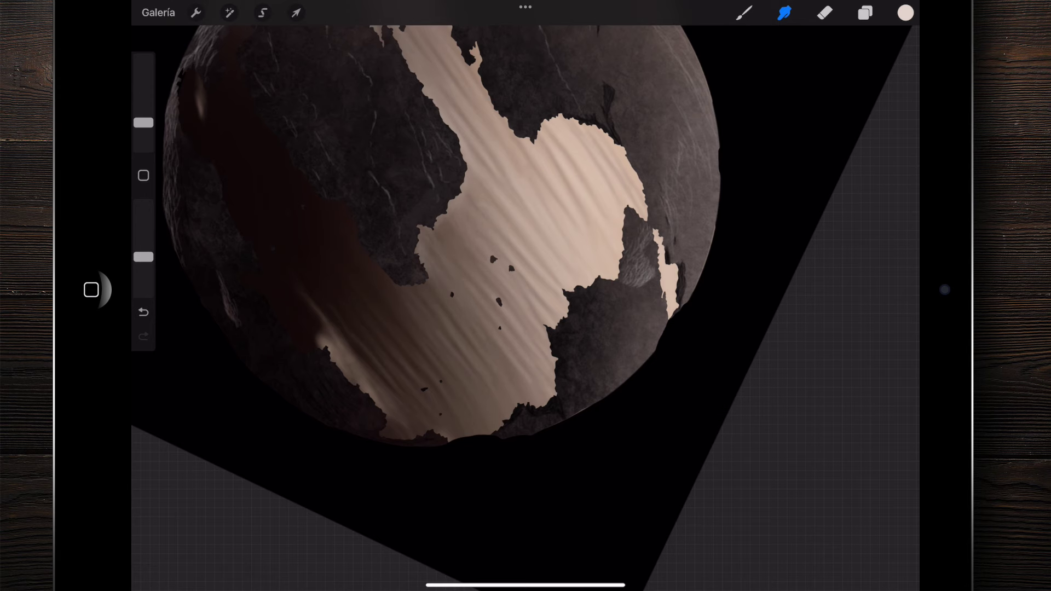
scroll(526, 296, down, 5)
scroll(526, 296, up, 5)
scroll(526, 296, down, 3)
scroll(525, 296, up, 2)
scroll(506, 248, down, 1)
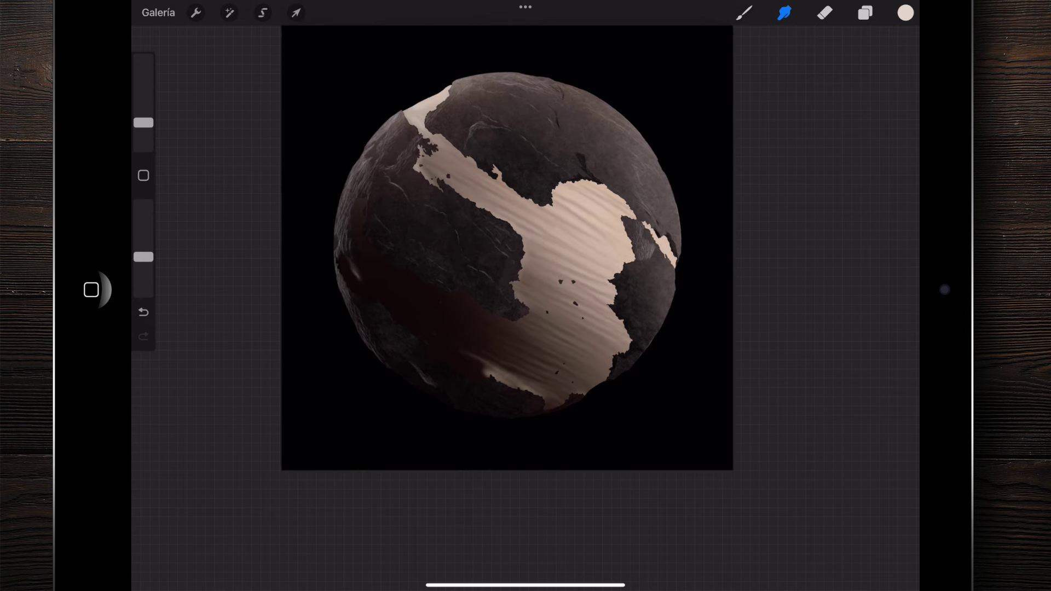
scroll(506, 247, up, 4)
scroll(507, 248, down, 3)
scroll(507, 247, up, 2)
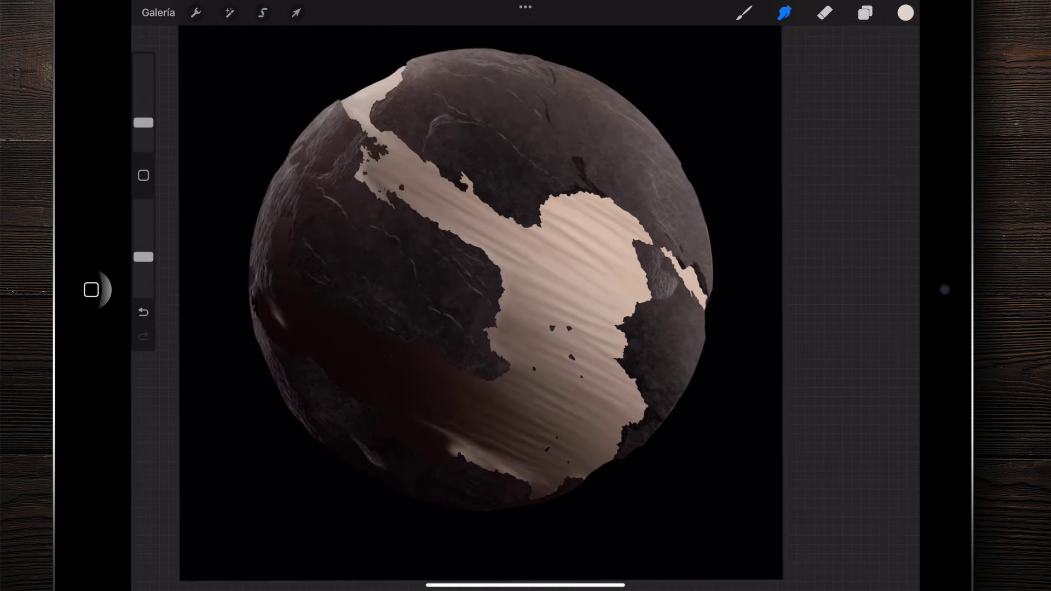
scroll(481, 273, up, 1)
click(865, 13)
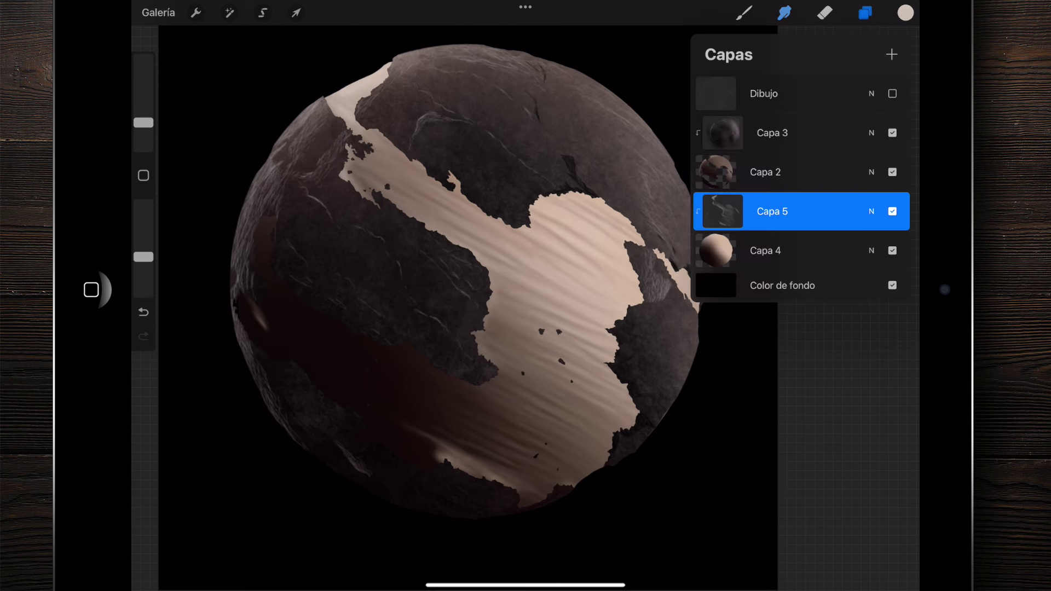
Add a new layer above Capa 5 and make it a clipping mask
click(891, 54)
click(715, 212)
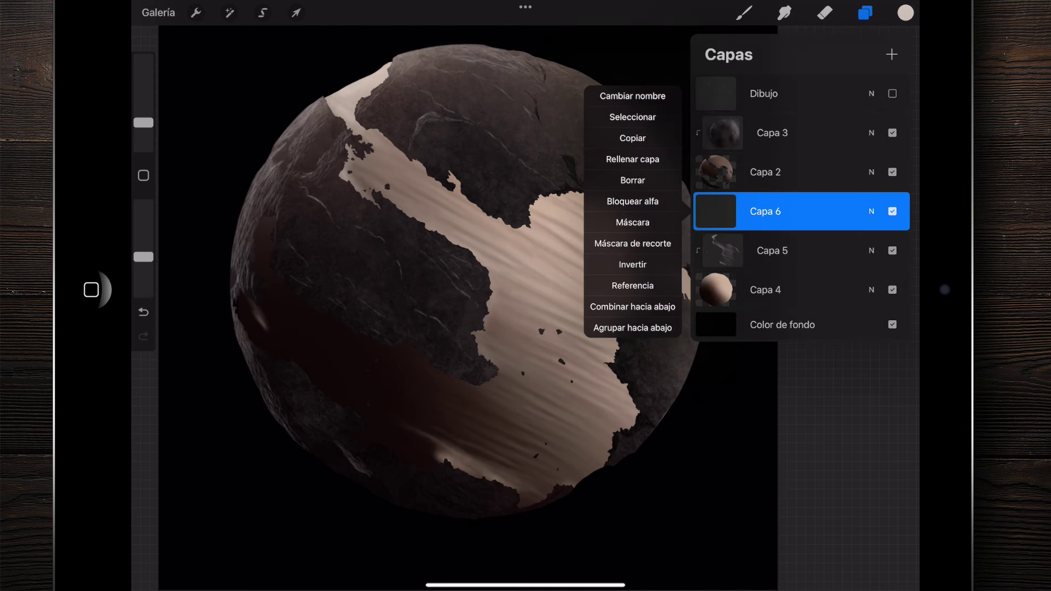
click(632, 243)
Speckle the pale sand with the Salpicadura Jaime brush at 12% size and 27% opacity
click(905, 13)
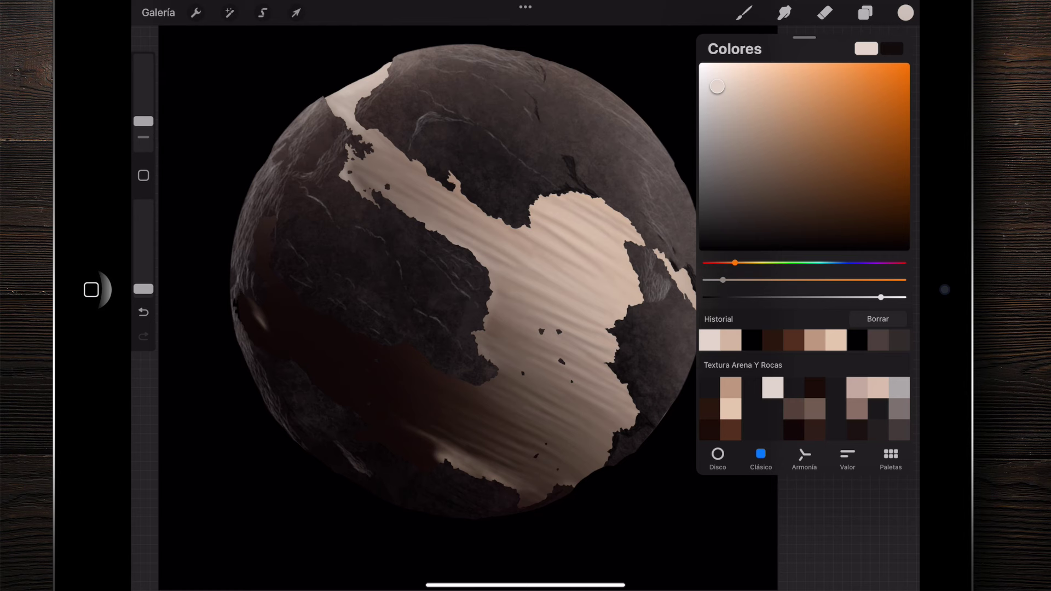
click(744, 13)
click(791, 210)
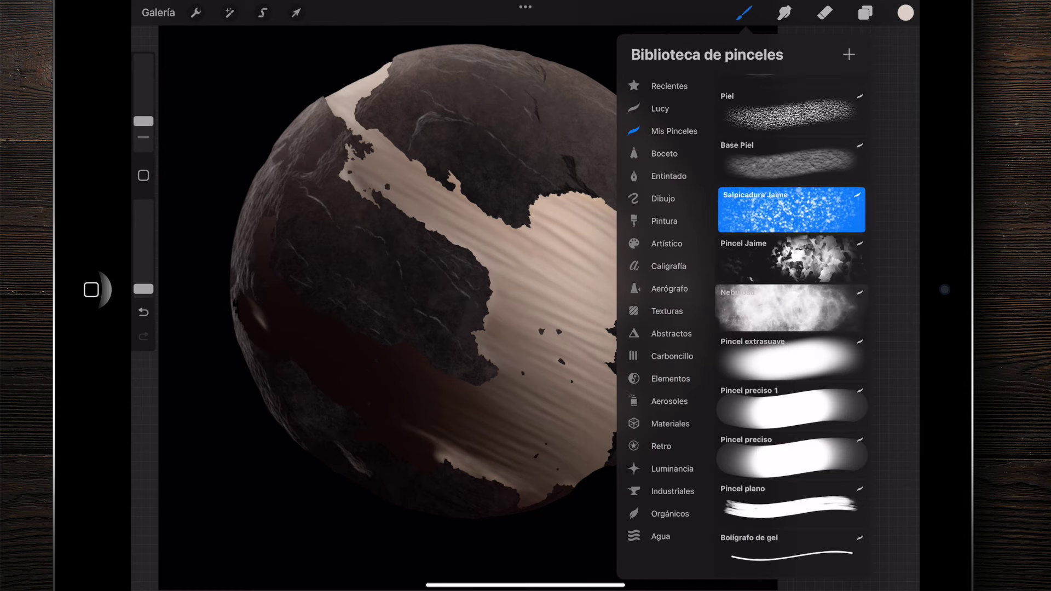
drag(143, 112, 143, 114)
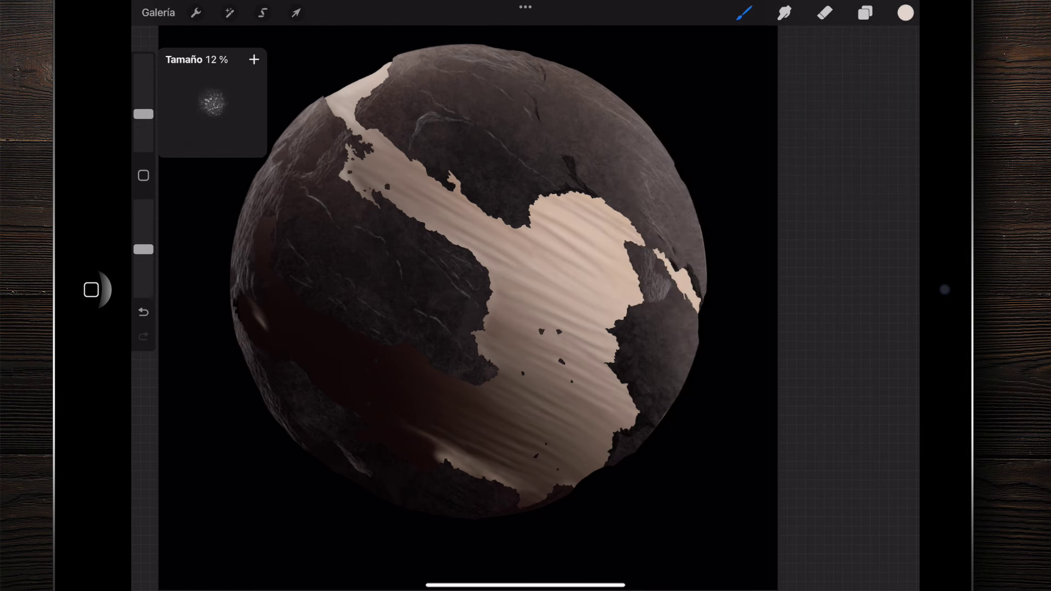
scroll(526, 306, up, 5)
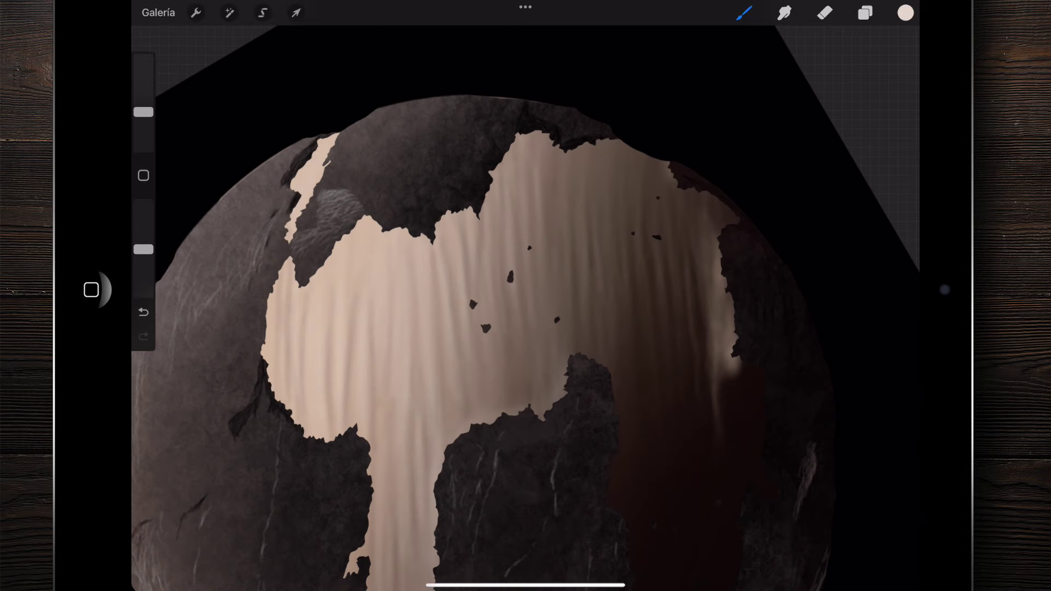
key(ctrl+z)
drag(143, 249, 144, 269)
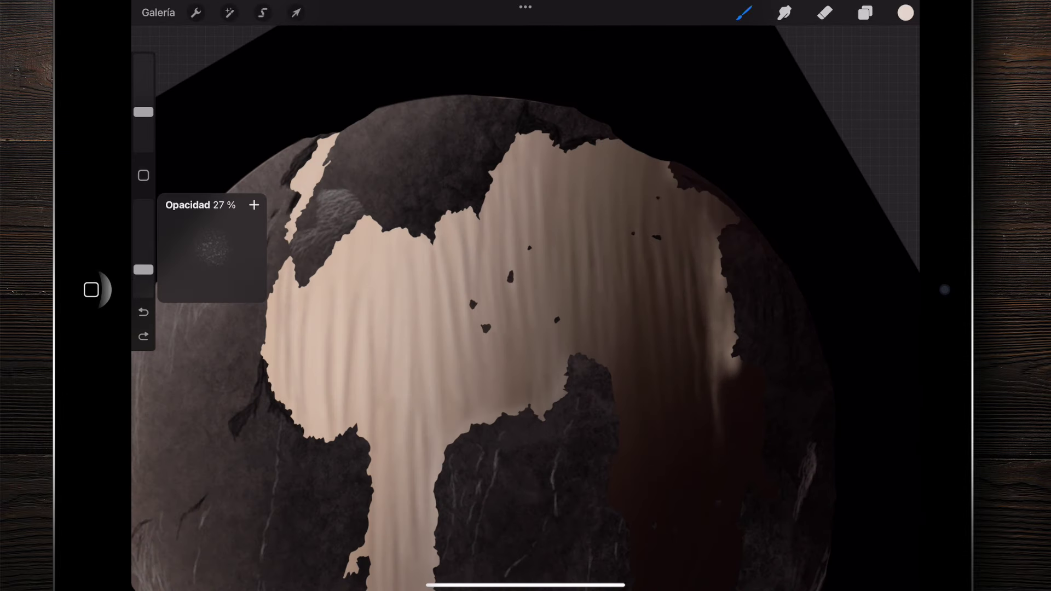
scroll(525, 307, up, 3)
drag(482, 187, 498, 87)
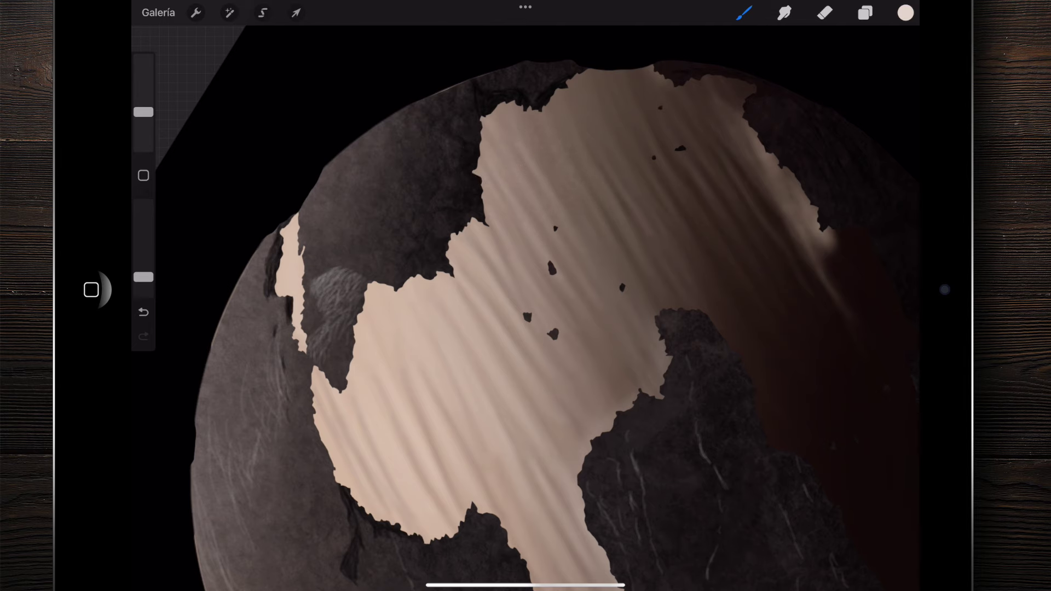
scroll(547, 255, down, 5)
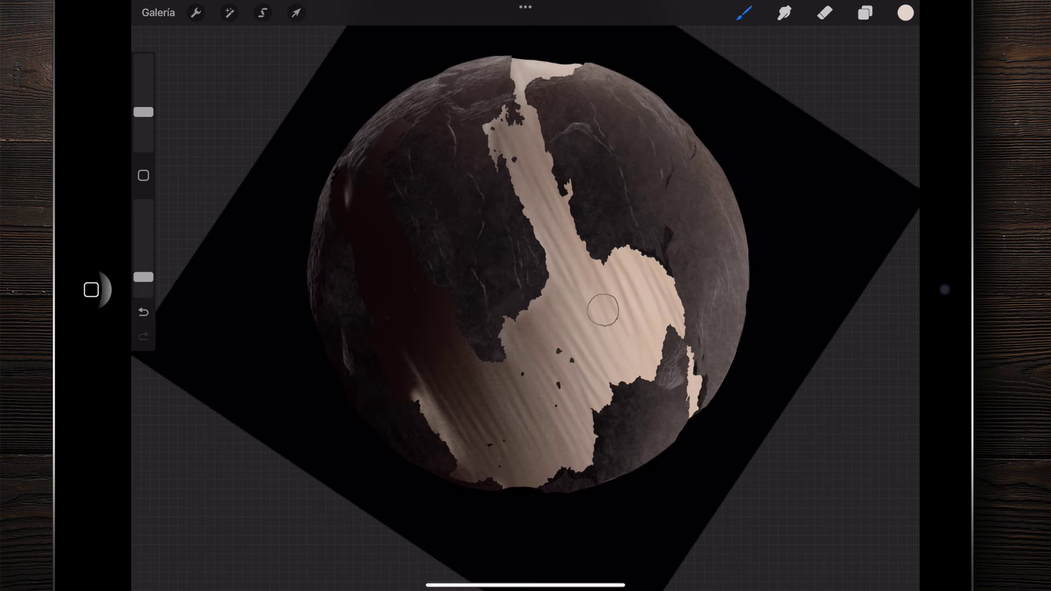
Pick a near-white colour and brighten the light patch on the sphere's left edge
click(906, 12)
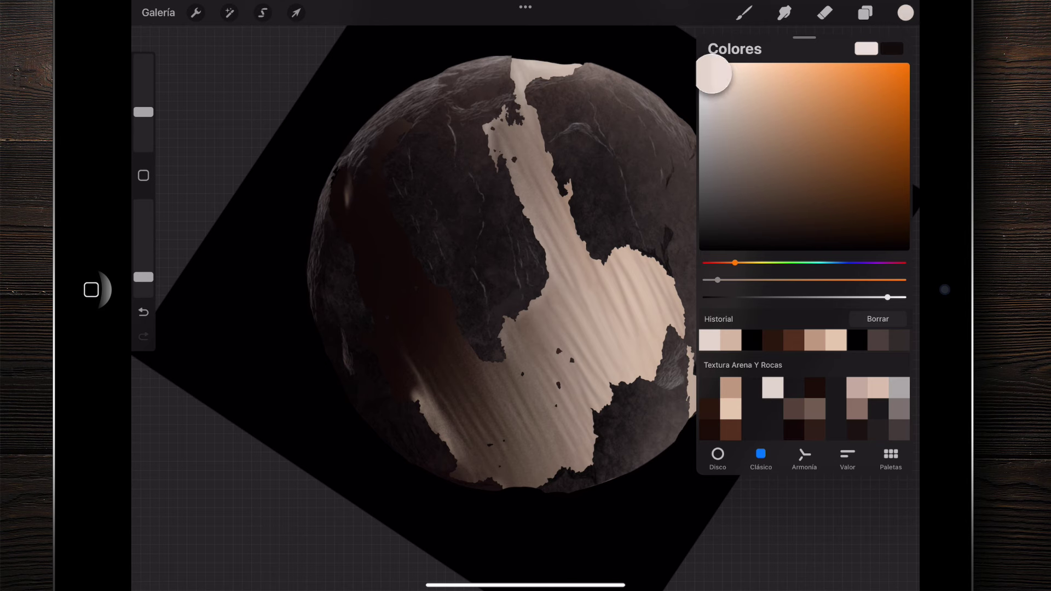
click(743, 13)
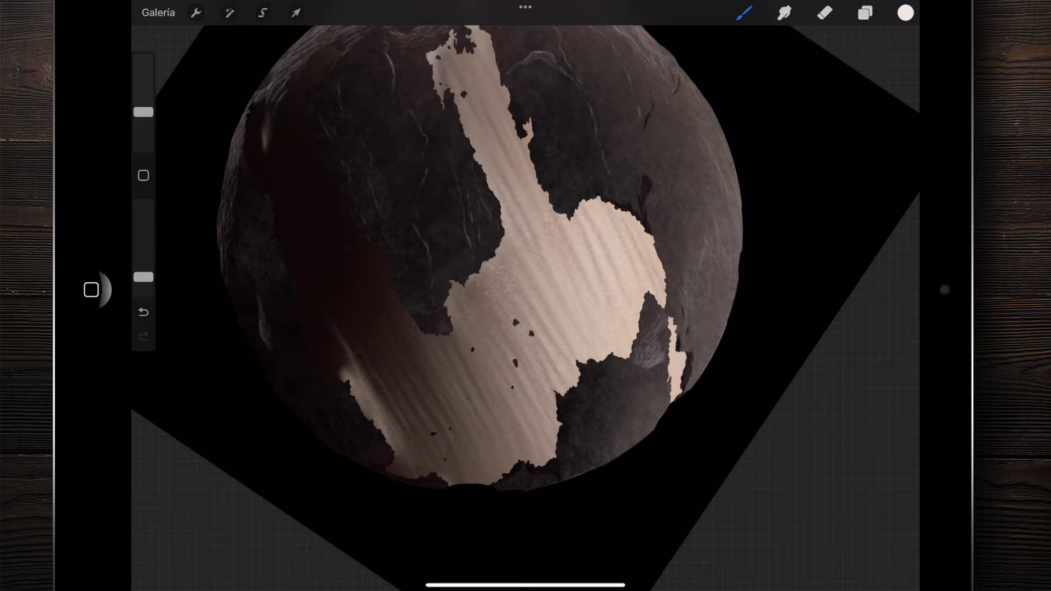
scroll(497, 301, down, 2)
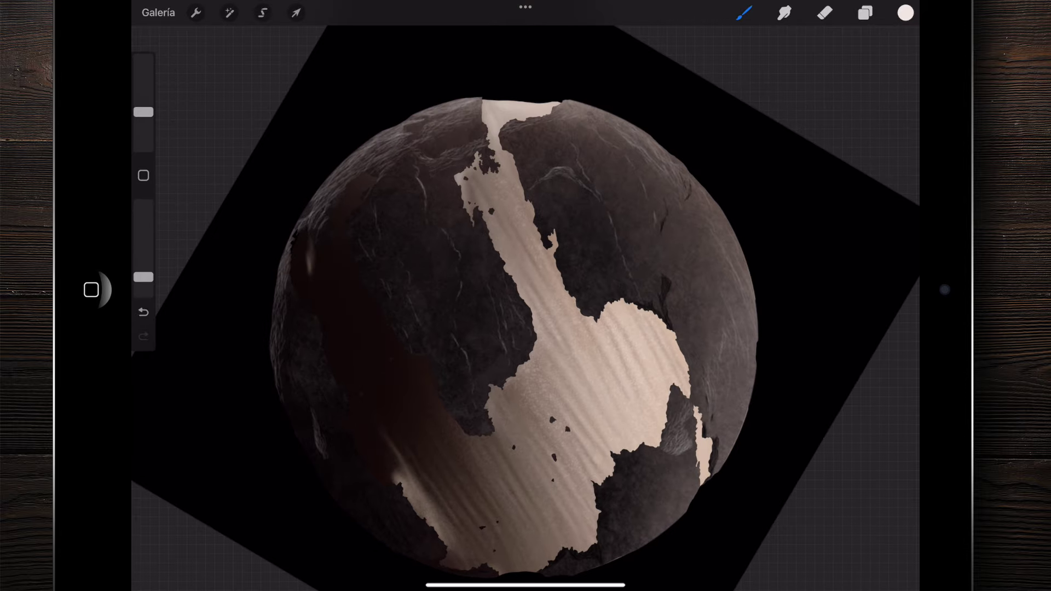
scroll(498, 293, up, 3)
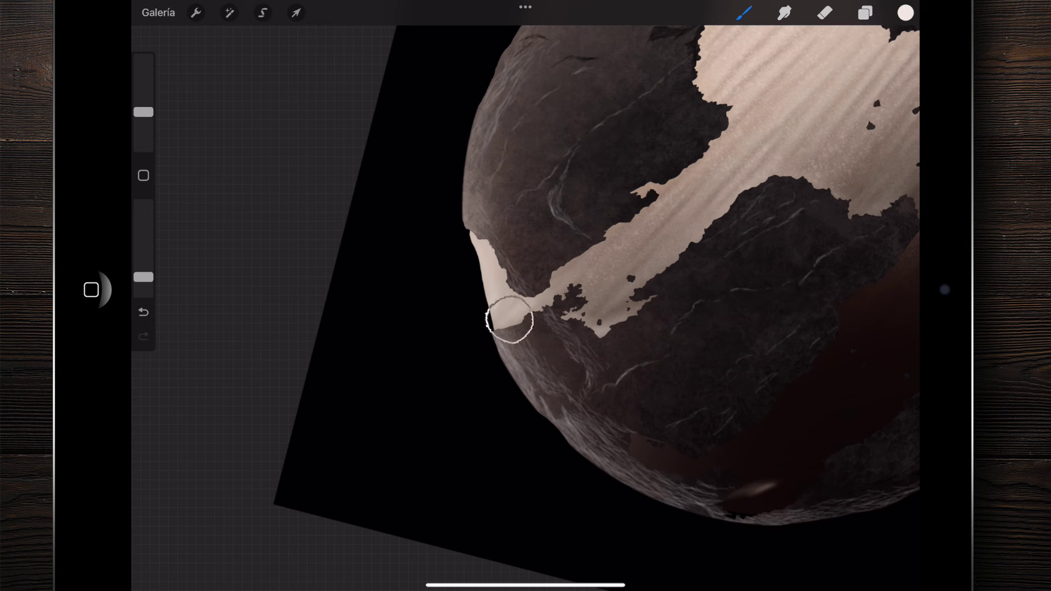
mouse_move(474, 222)
mouse_down()
mouse_move(476, 213)
mouse_move(490, 262)
mouse_up()
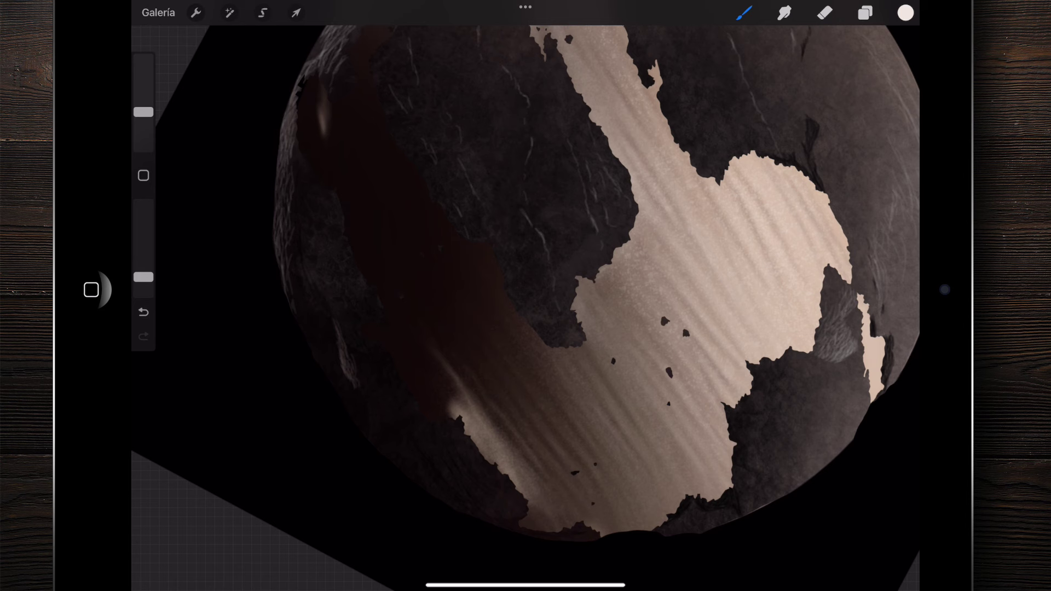
Sample a dark colour and select the Aerosoles > Boquilla mediana spray at 64% size
click(375, 164)
click(743, 12)
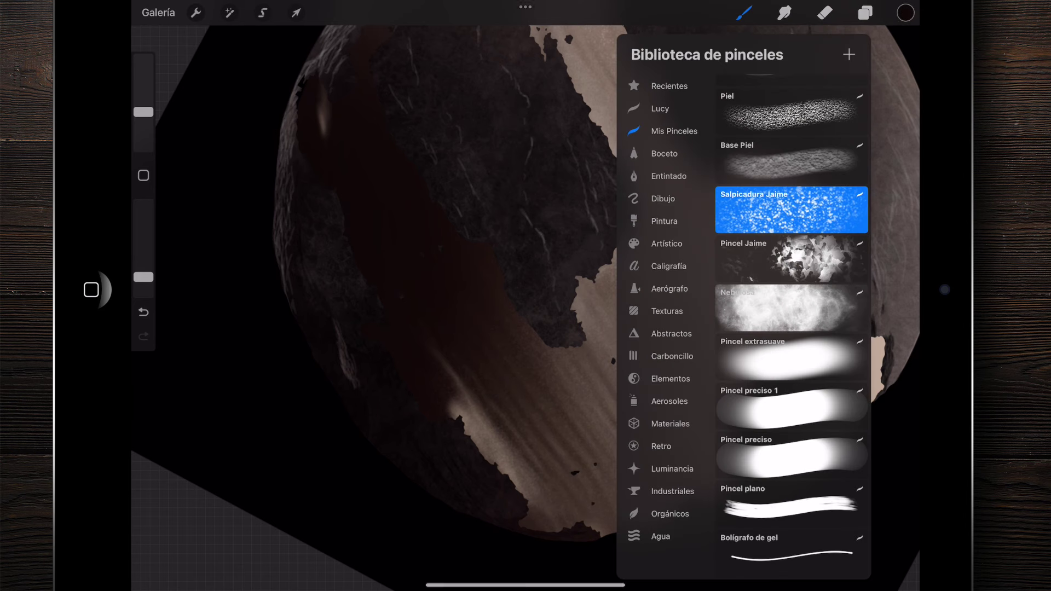
click(670, 401)
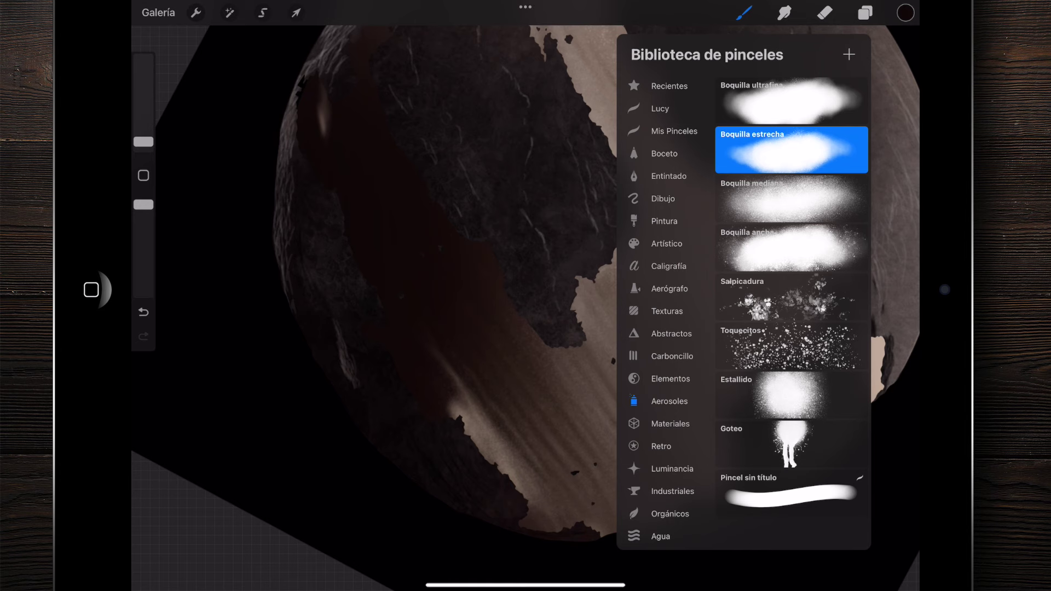
click(791, 199)
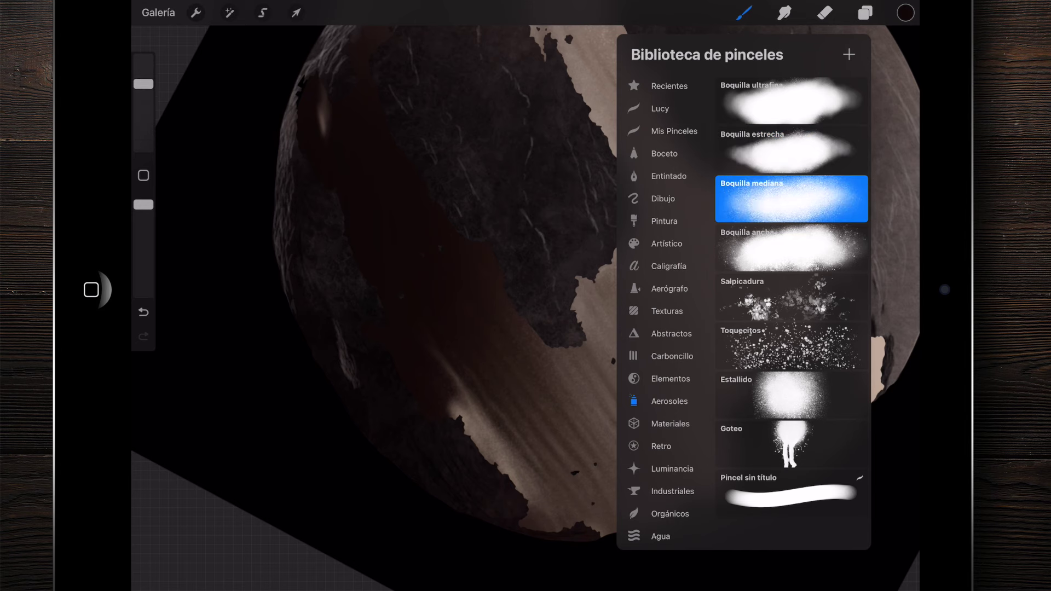
scroll(526, 296, up, 5)
drag(144, 84, 143, 82)
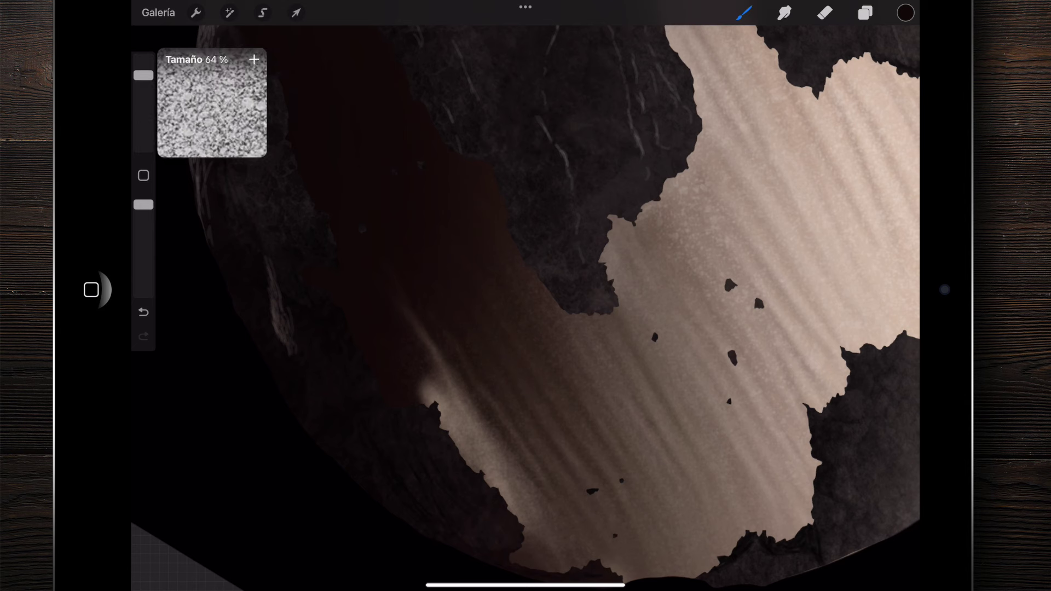
scroll(525, 296, down, 3)
Undo a trial dark spray and set the brush opacity to about 34%
drag(405, 317, 629, 246)
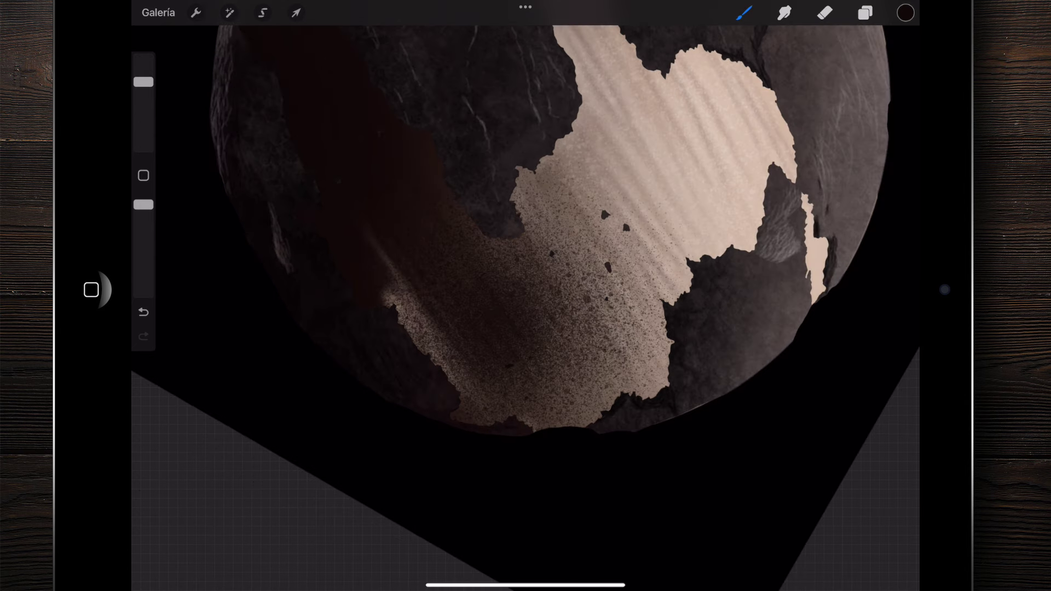
key(ctrl+z)
drag(144, 204, 144, 268)
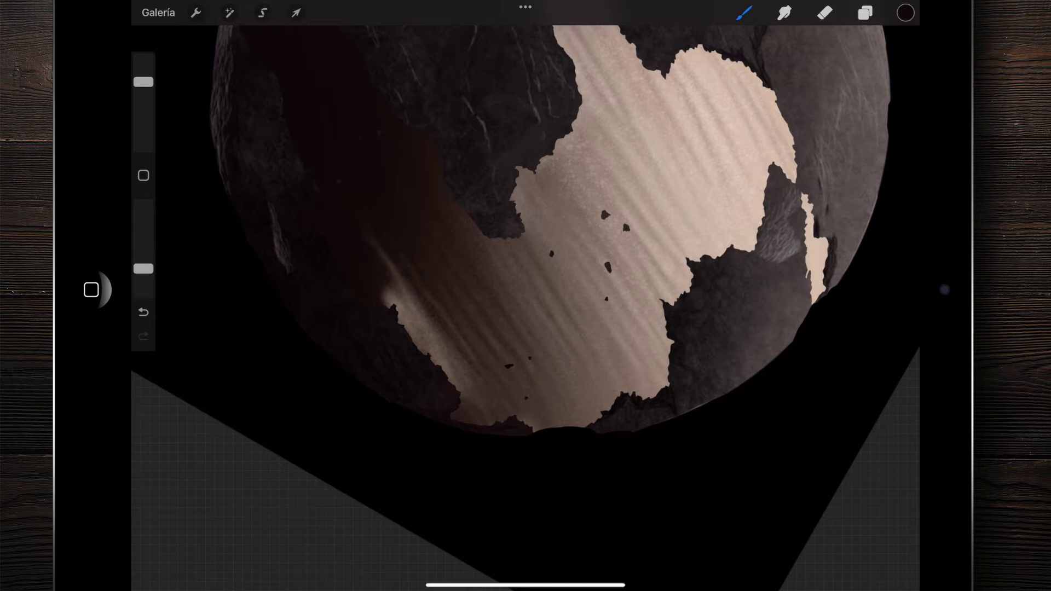
drag(143, 268, 144, 258)
Darken the lower beige sand with several soft diagonal spray strokes
scroll(525, 230, down, 2)
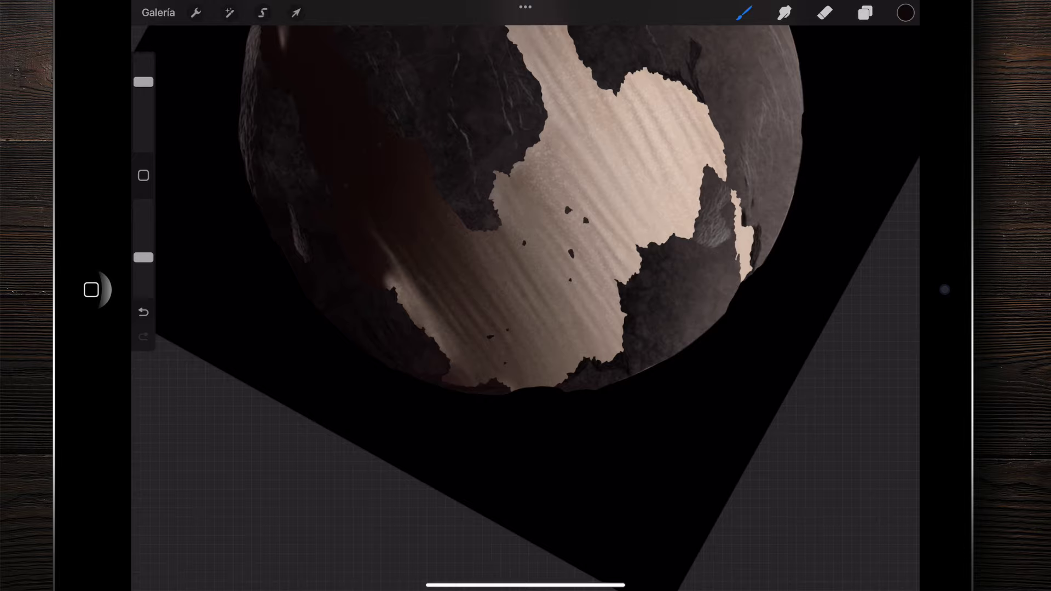
drag(602, 281, 520, 366)
drag(556, 214, 509, 255)
drag(566, 134, 492, 238)
drag(698, 164, 547, 328)
scroll(520, 208, down, 2)
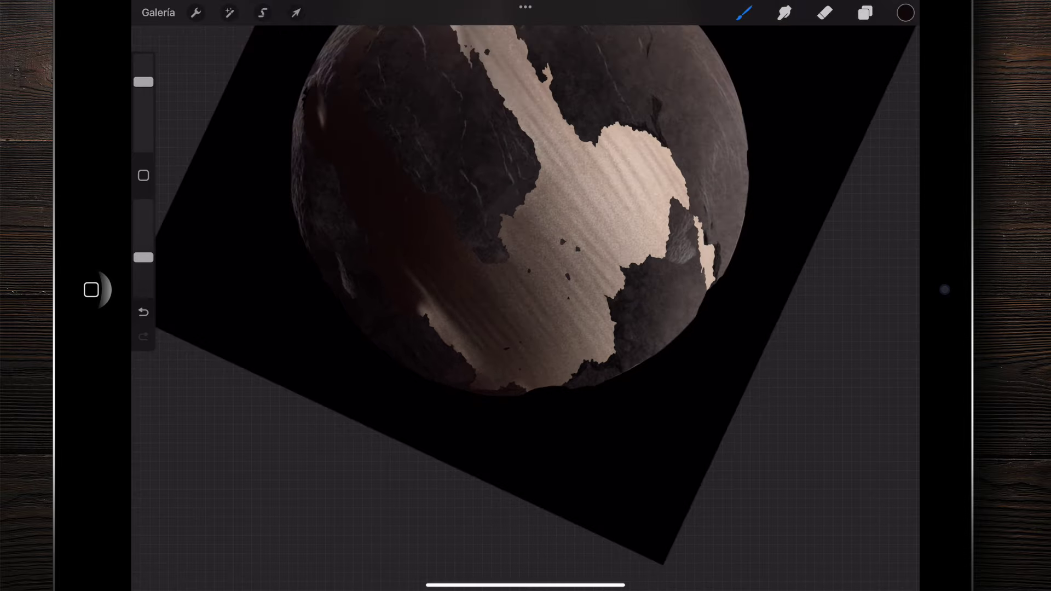
scroll(520, 219, down, 1)
drag(541, 153, 468, 254)
mouse_move(498, 69)
mouse_down()
mouse_move(462, 158)
mouse_move(487, 101)
mouse_up()
scroll(515, 274, down, 2)
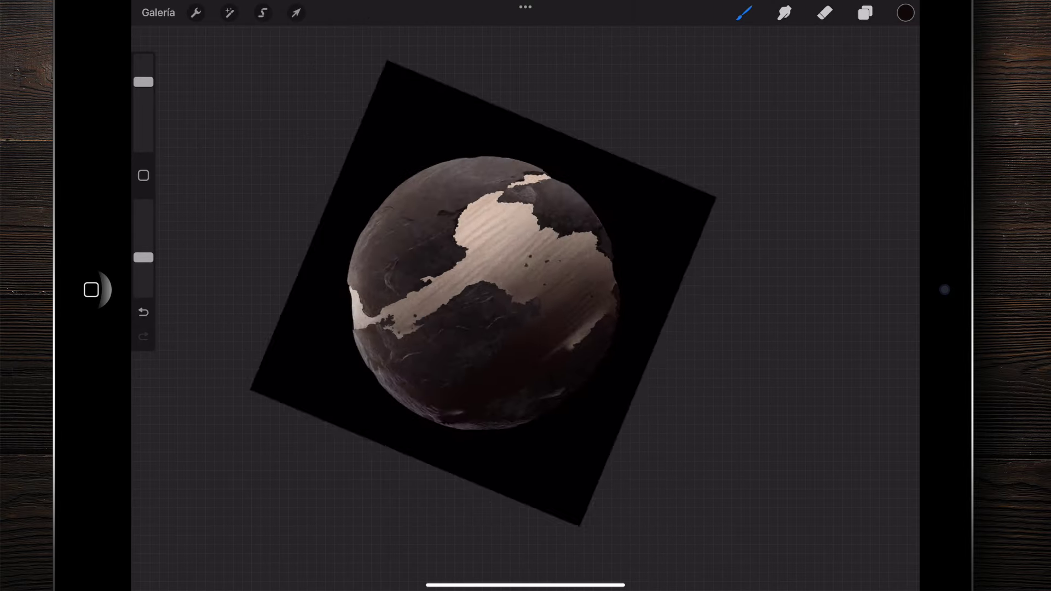
scroll(580, 323, up, 3)
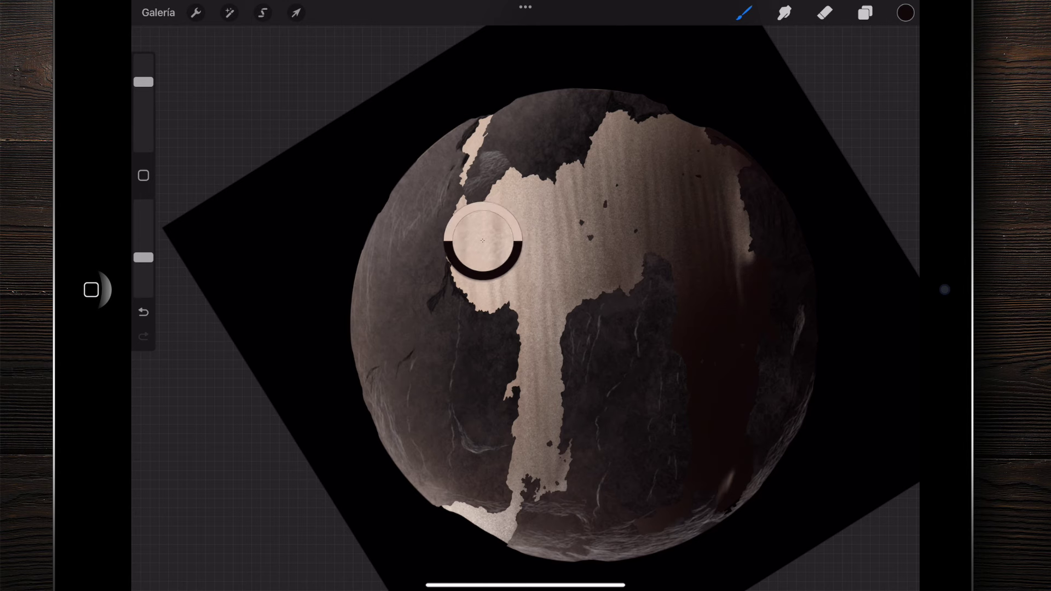
scroll(525, 295, down, 3)
Undo the last stroke and repaint light beige strokes over the sand at 32% opacity
key(ctrl+z)
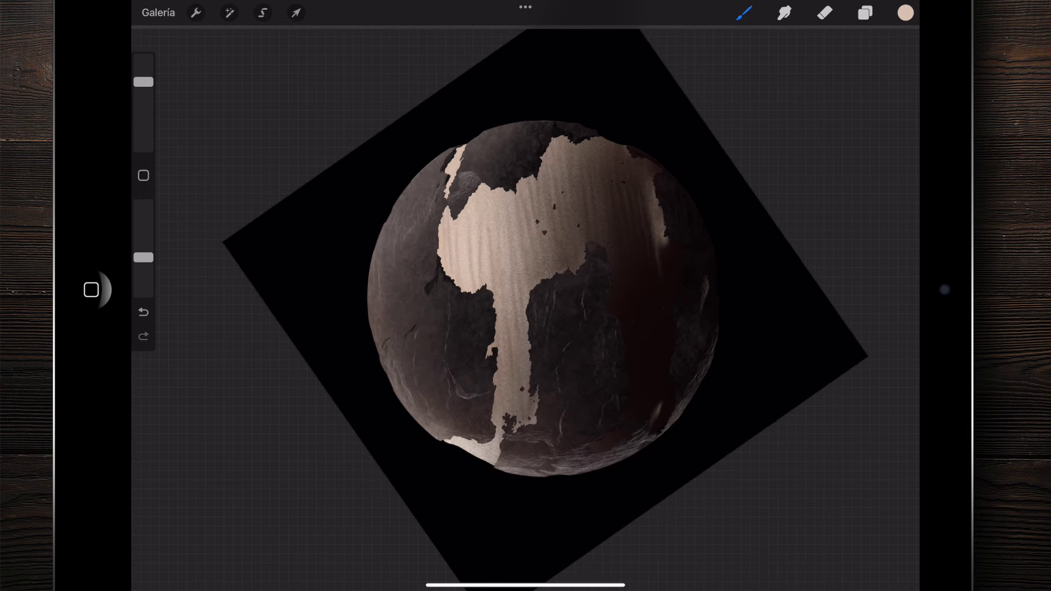
drag(143, 258, 144, 264)
mouse_move(558, 142)
mouse_down()
mouse_move(618, 208)
mouse_move(640, 290)
mouse_up()
scroll(526, 295, down, 2)
scroll(525, 295, down, 1)
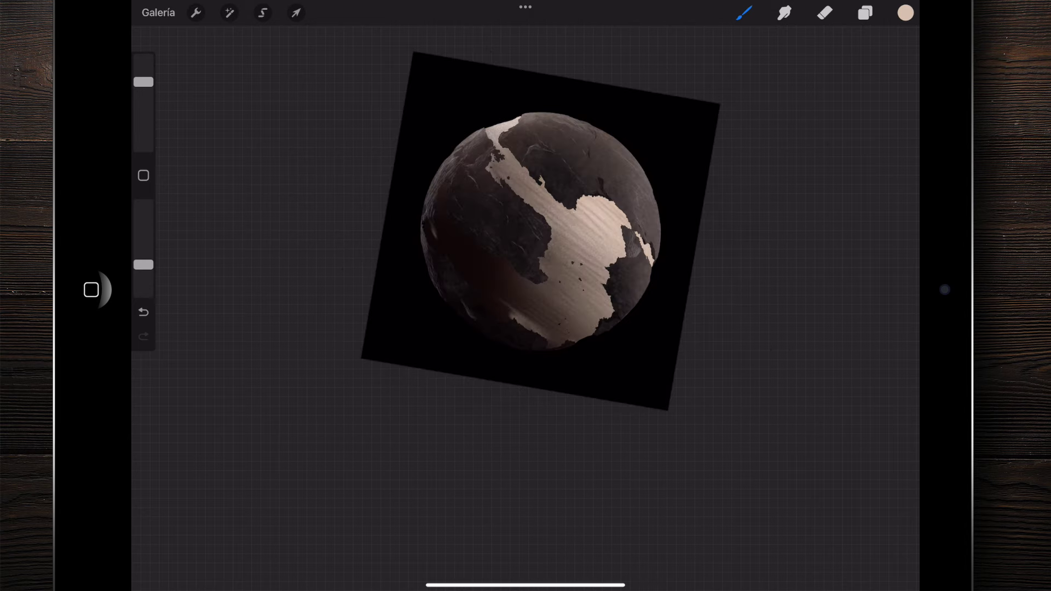
scroll(525, 295, up, 2)
scroll(525, 296, down, 2)
scroll(526, 296, up, 5)
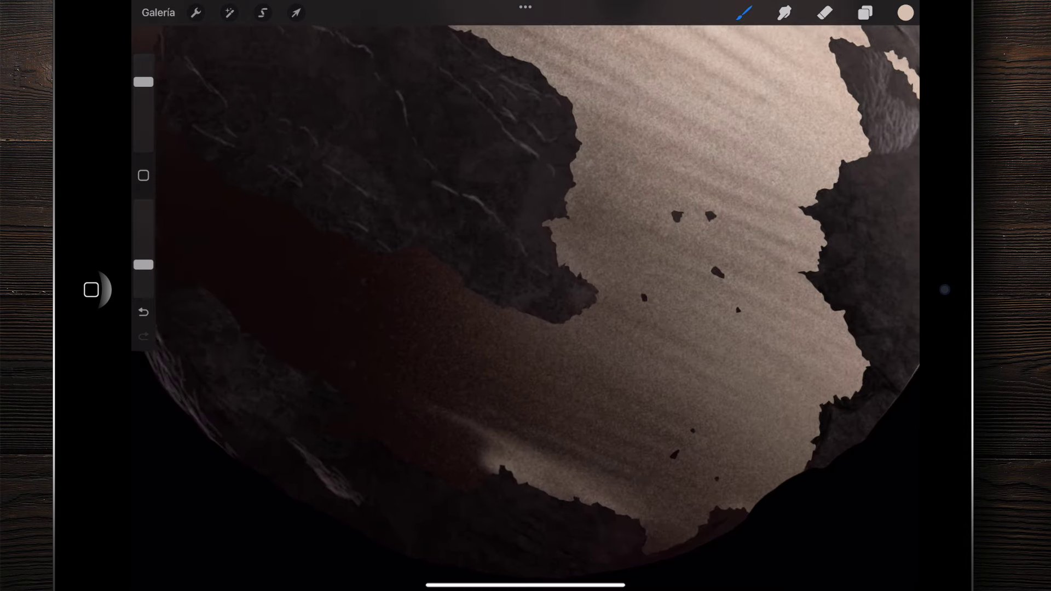
scroll(525, 296, down, 3)
click(865, 13)
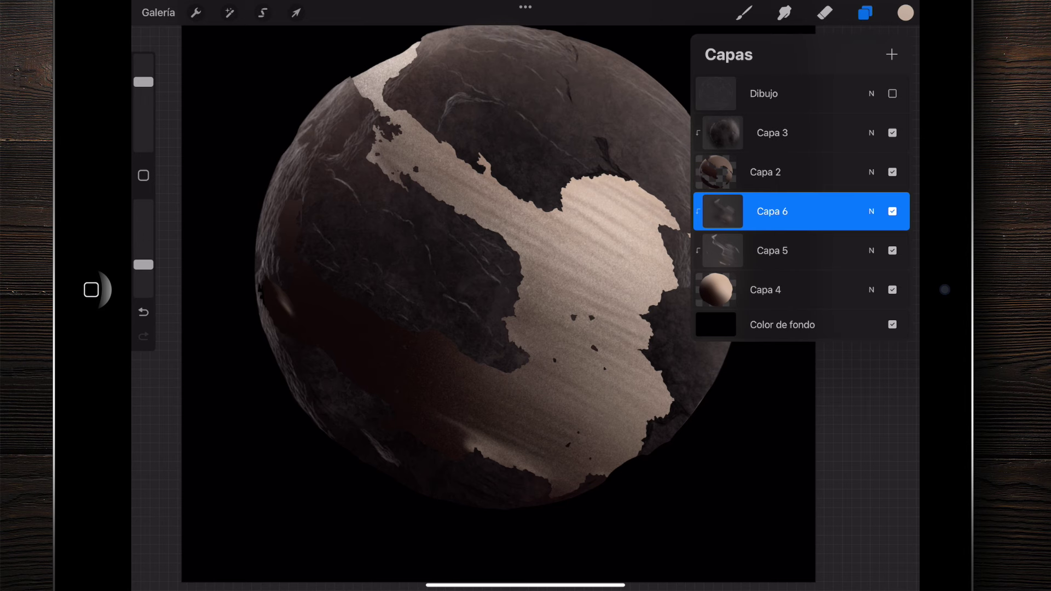
Toggle Capa 6 off and on to compare the sphere without it
click(892, 211)
click(892, 211)
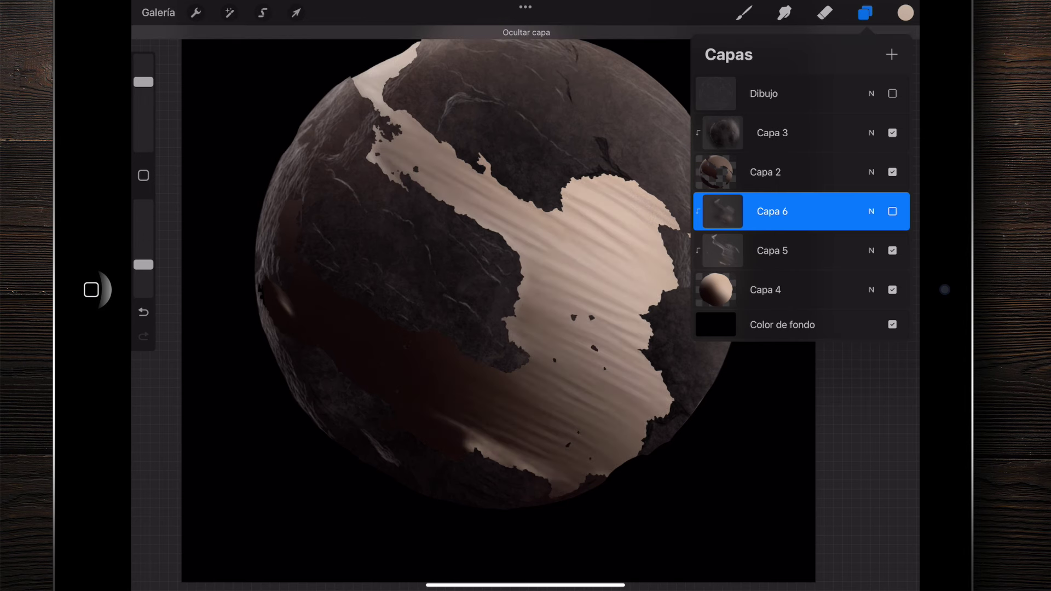
scroll(416, 296, up, 2)
Browse Capa 6's blend modes and settle on Superposición (Overlay)
click(872, 211)
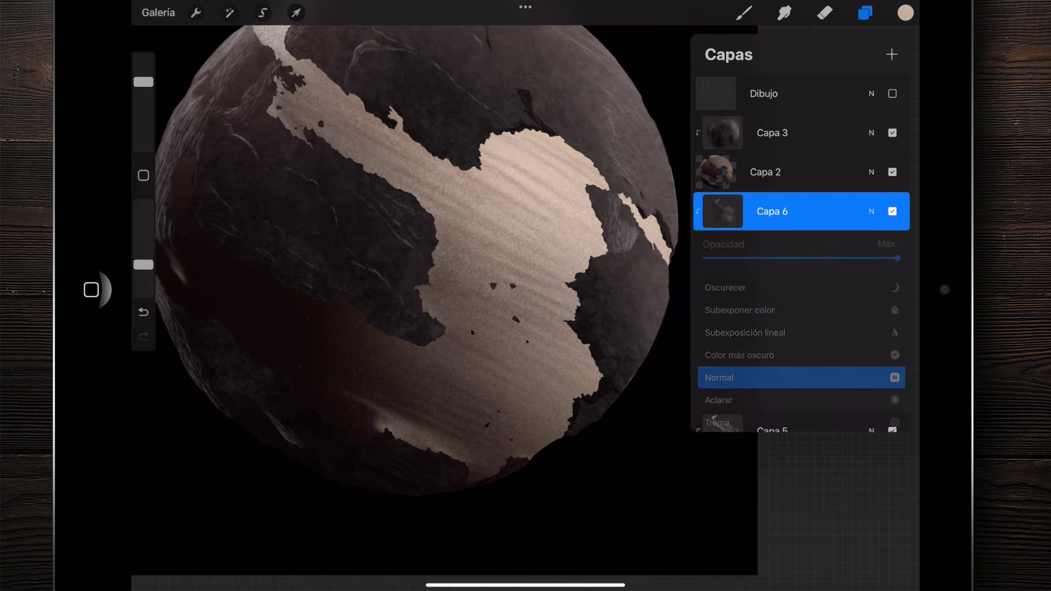
scroll(801, 378, up, 3)
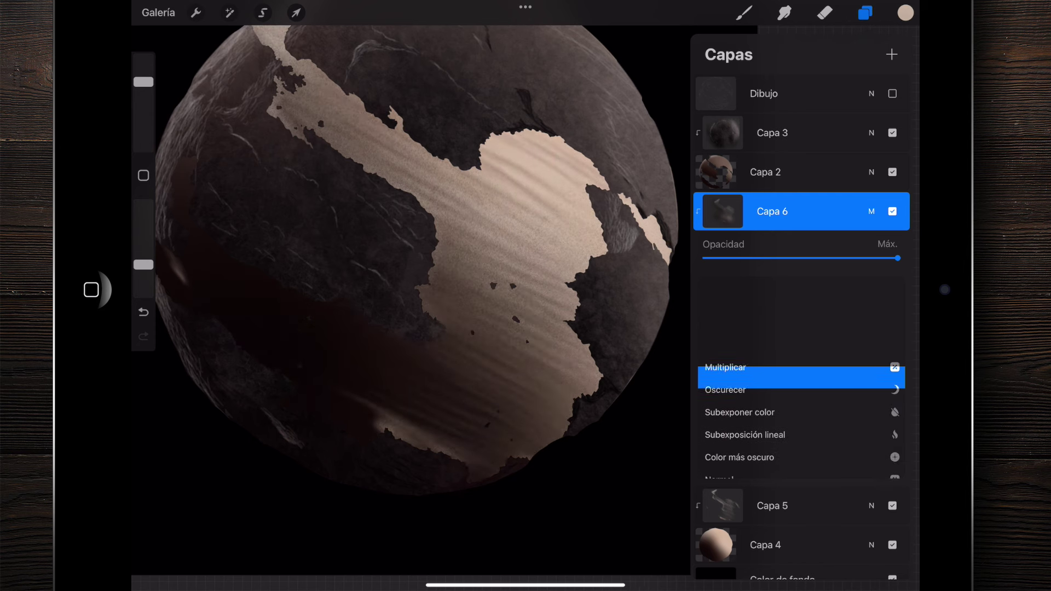
scroll(801, 377, down, 2)
scroll(801, 378, down, 2)
scroll(802, 378, down, 1)
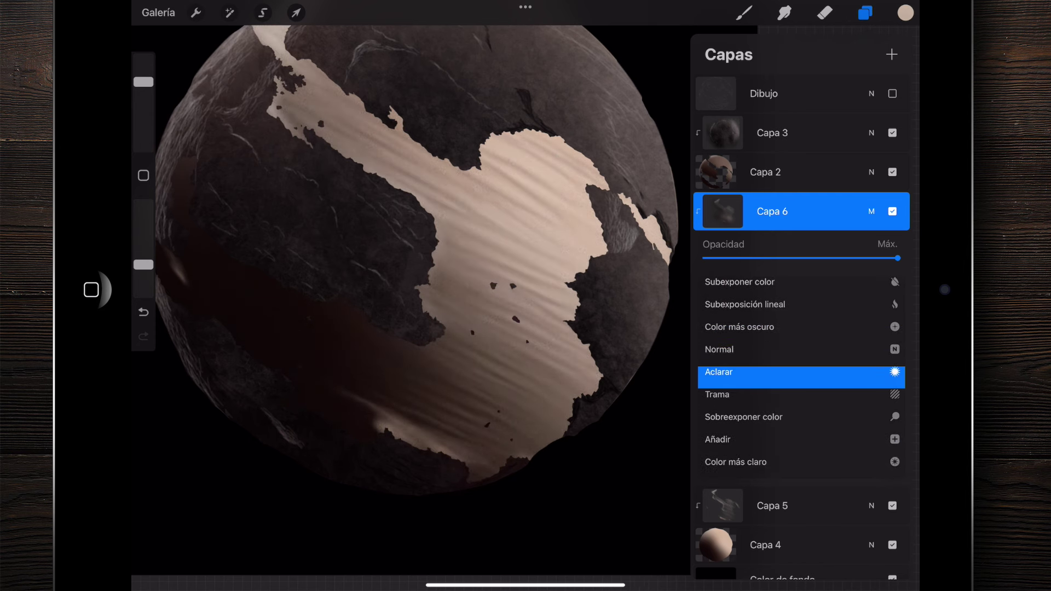
scroll(801, 378, down, 1)
scroll(801, 377, down, 1)
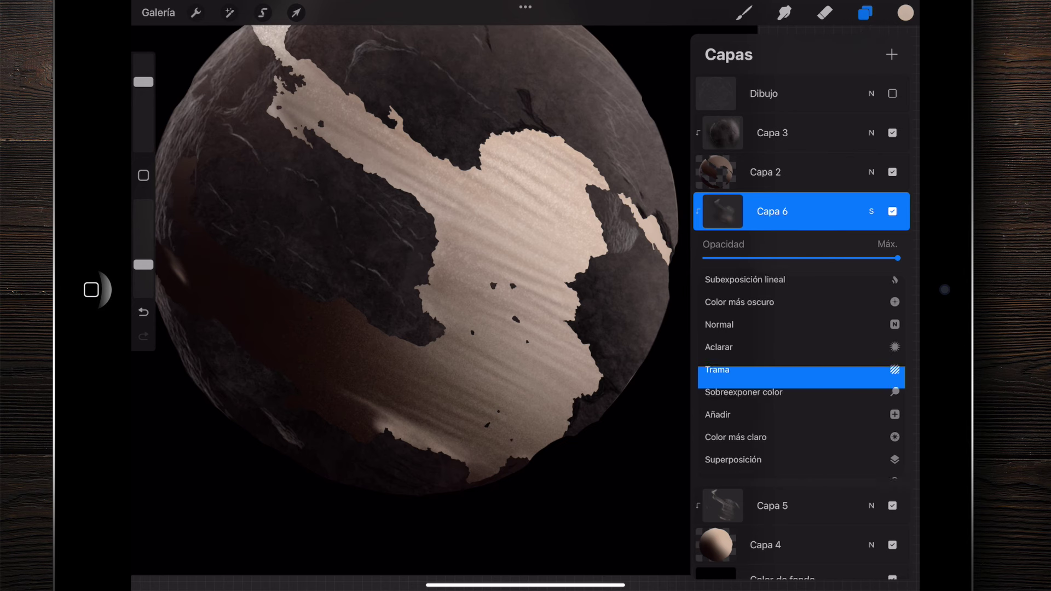
scroll(802, 378, down, 1)
scroll(801, 377, down, 1)
scroll(801, 377, down, 1)
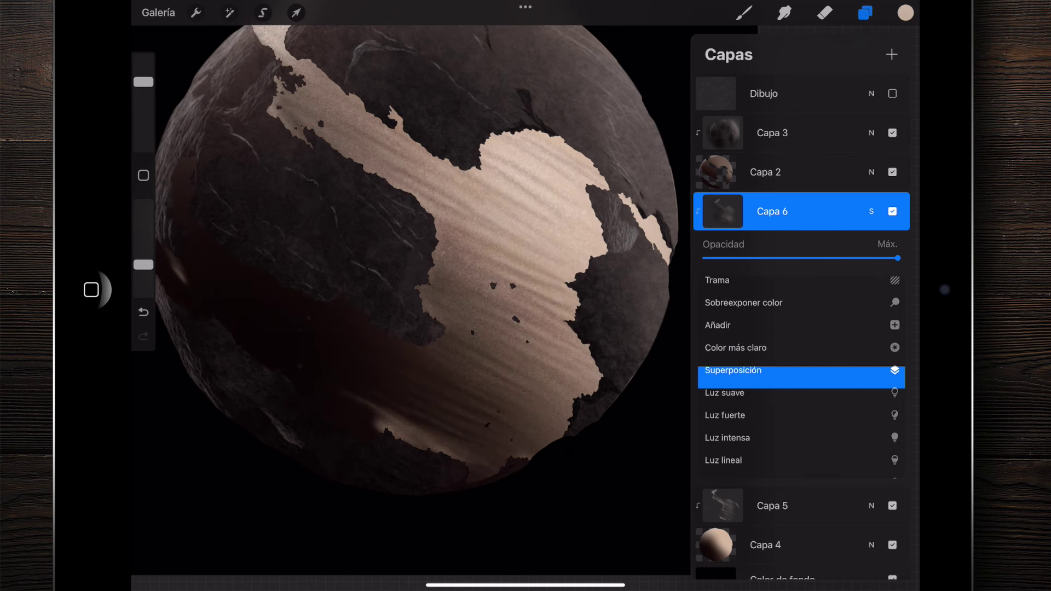
scroll(801, 377, down, 1)
scroll(801, 378, down, 1)
scroll(801, 378, down, 1)
scroll(801, 378, up, 1)
scroll(802, 378, up, 1)
scroll(802, 378, down, 1)
scroll(801, 377, down, 2)
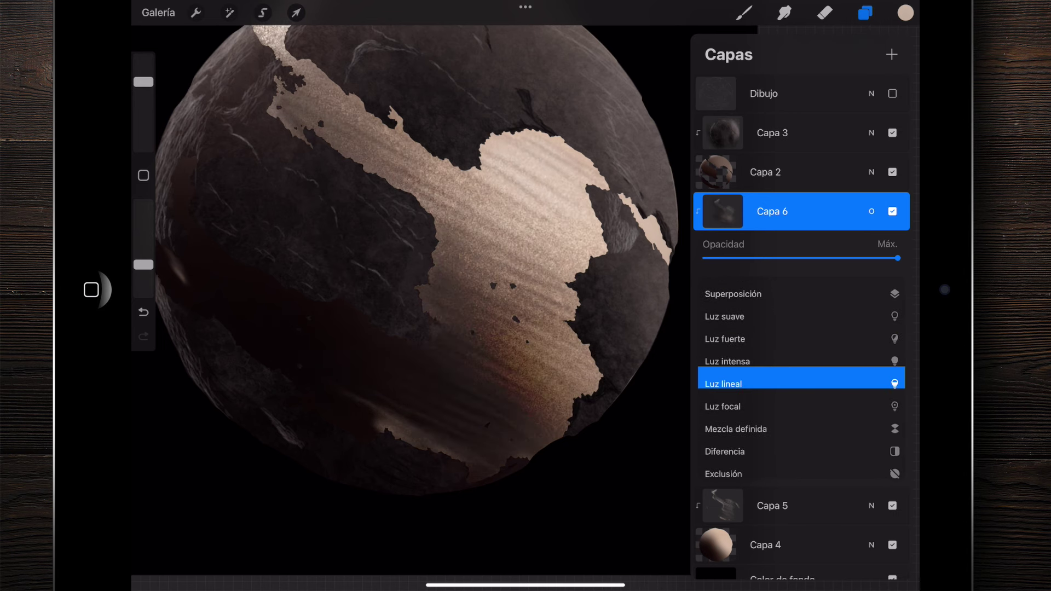
scroll(802, 377, down, 2)
scroll(802, 378, down, 2)
scroll(801, 378, down, 2)
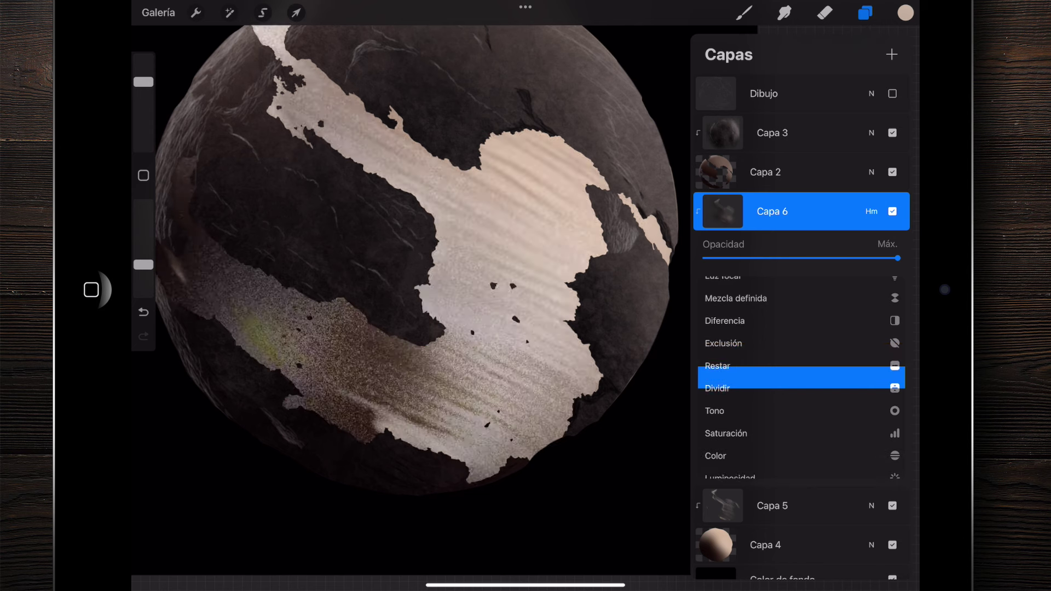
scroll(802, 378, down, 1)
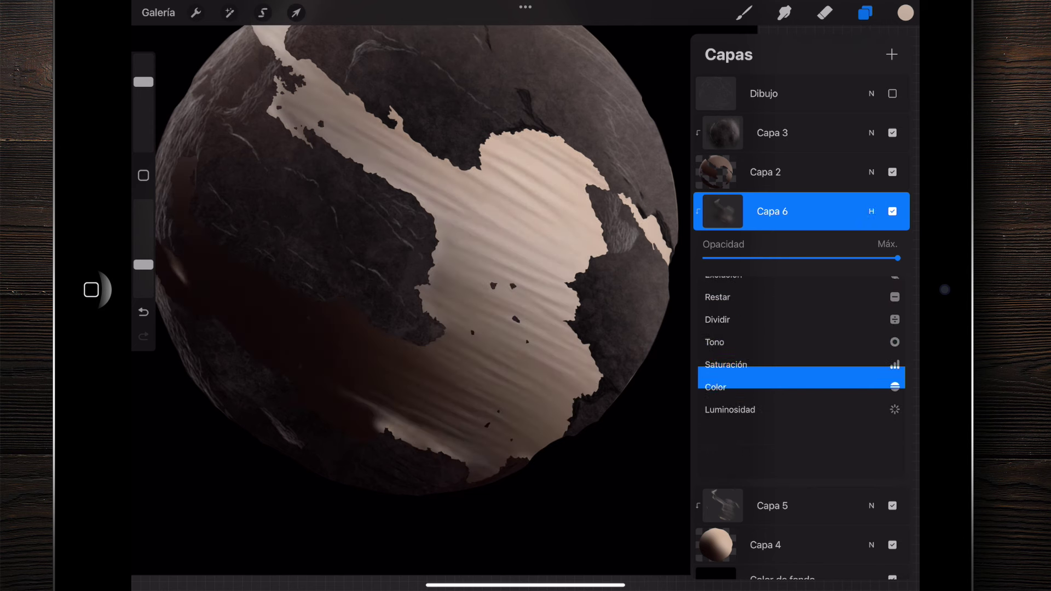
scroll(802, 378, down, 1)
scroll(802, 377, up, 6)
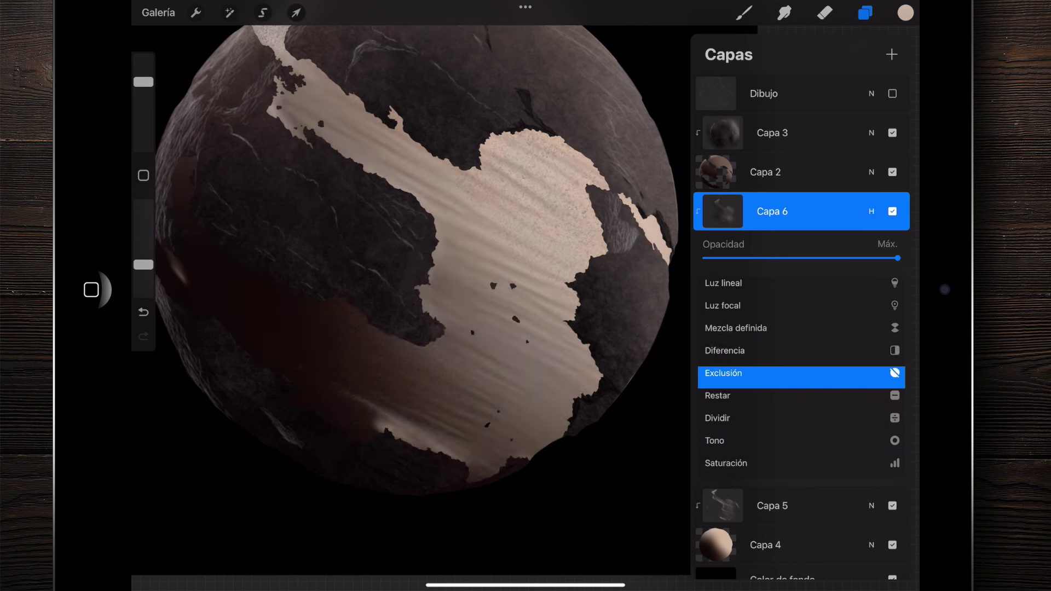
scroll(801, 377, up, 3)
scroll(801, 378, up, 2)
scroll(802, 378, up, 1)
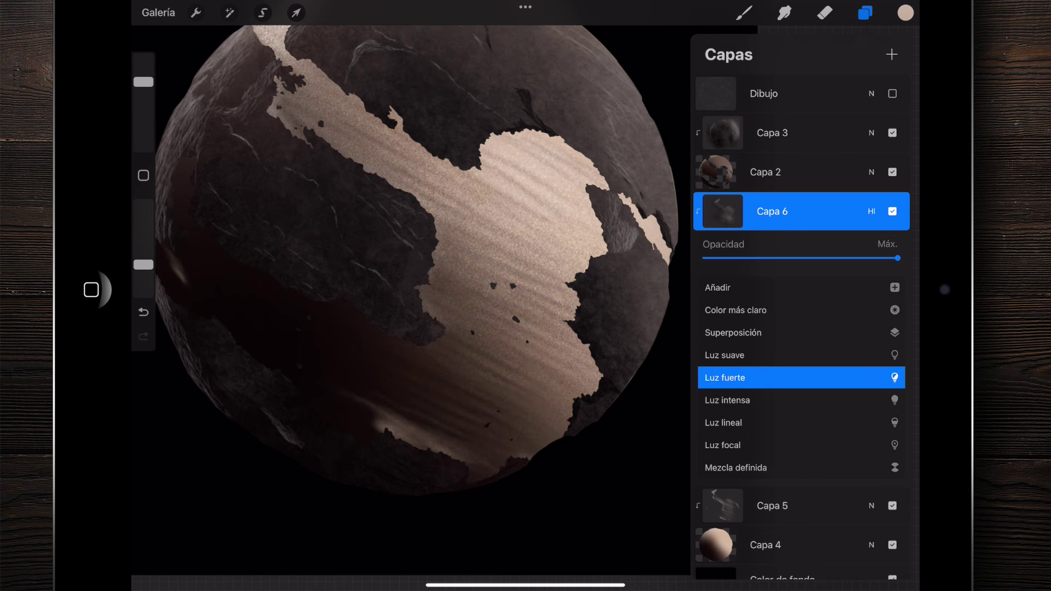
scroll(801, 377, up, 2)
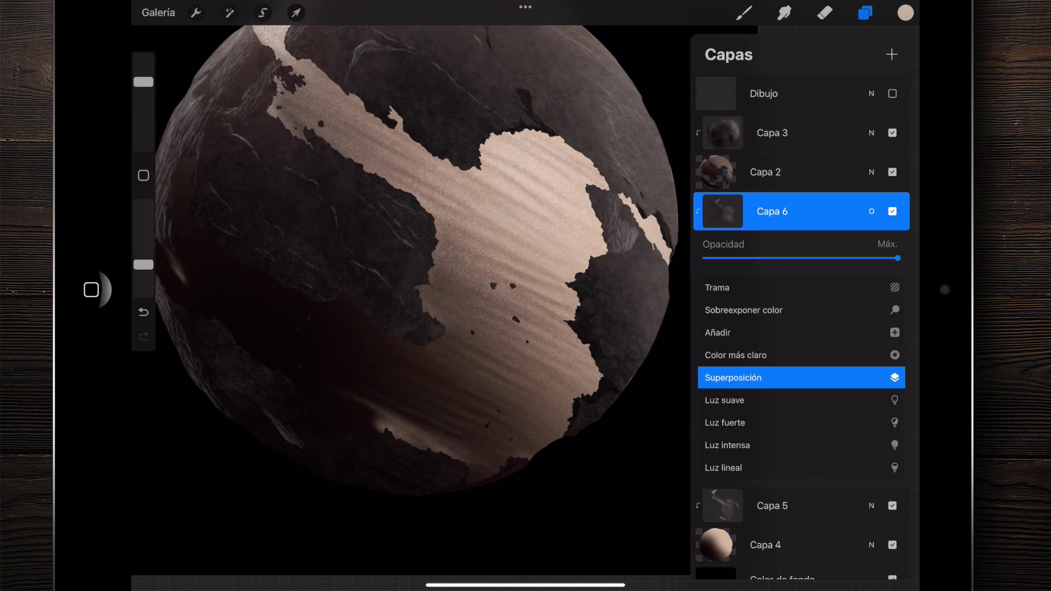
click(872, 211)
Return to the canvas and inspect the overlay-blended sand
click(744, 12)
scroll(438, 247, down, 3)
scroll(437, 247, up, 5)
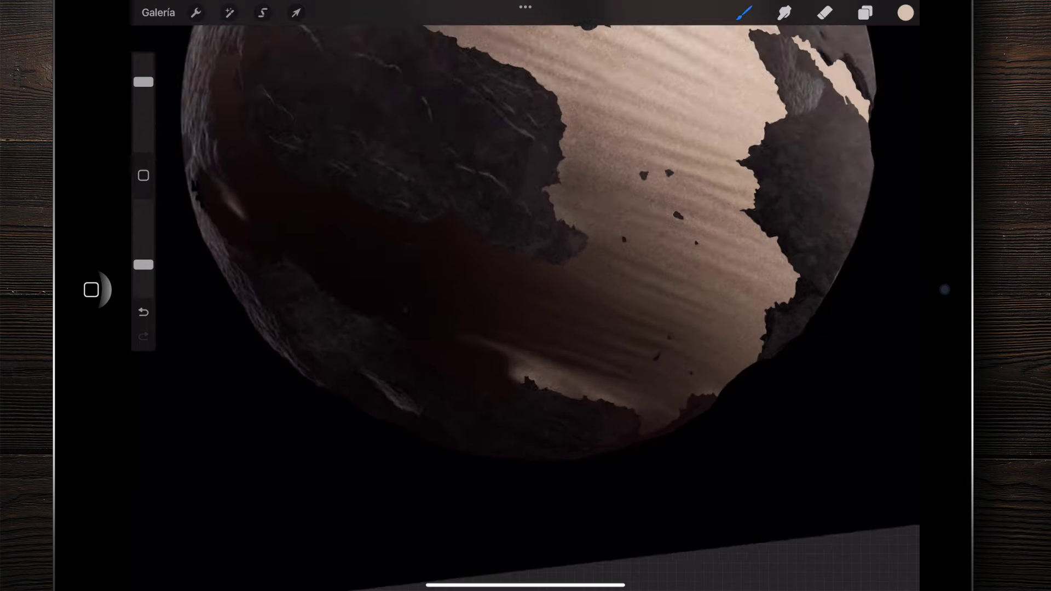
scroll(438, 247, down, 5)
scroll(482, 262, up, 5)
scroll(482, 263, down, 2)
scroll(481, 263, down, 2)
scroll(481, 262, up, 5)
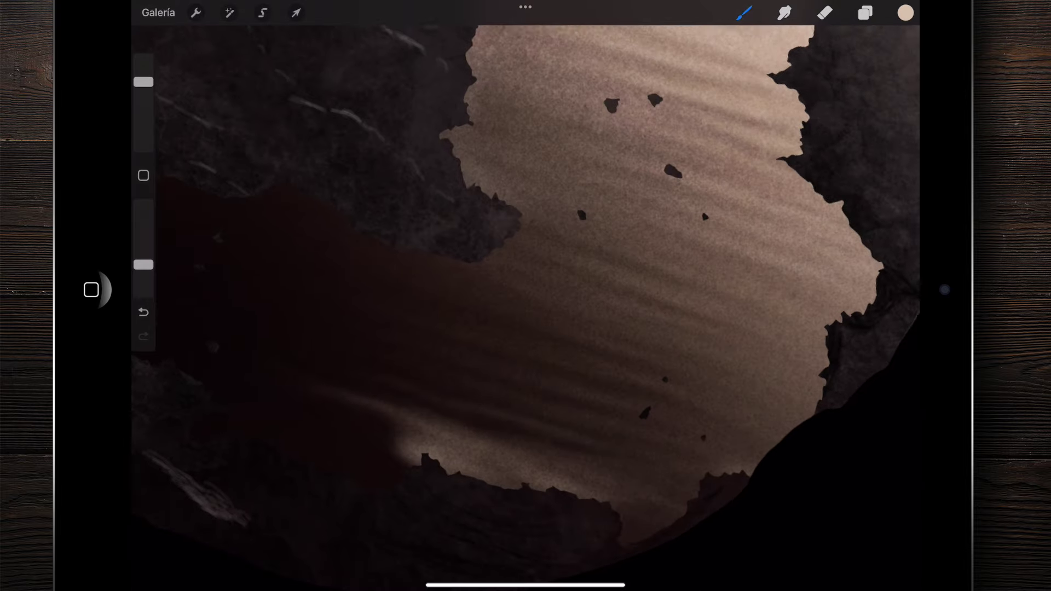
scroll(481, 263, down, 6)
scroll(530, 260, down, 1)
scroll(526, 252, down, 2)
scroll(525, 295, up, 5)
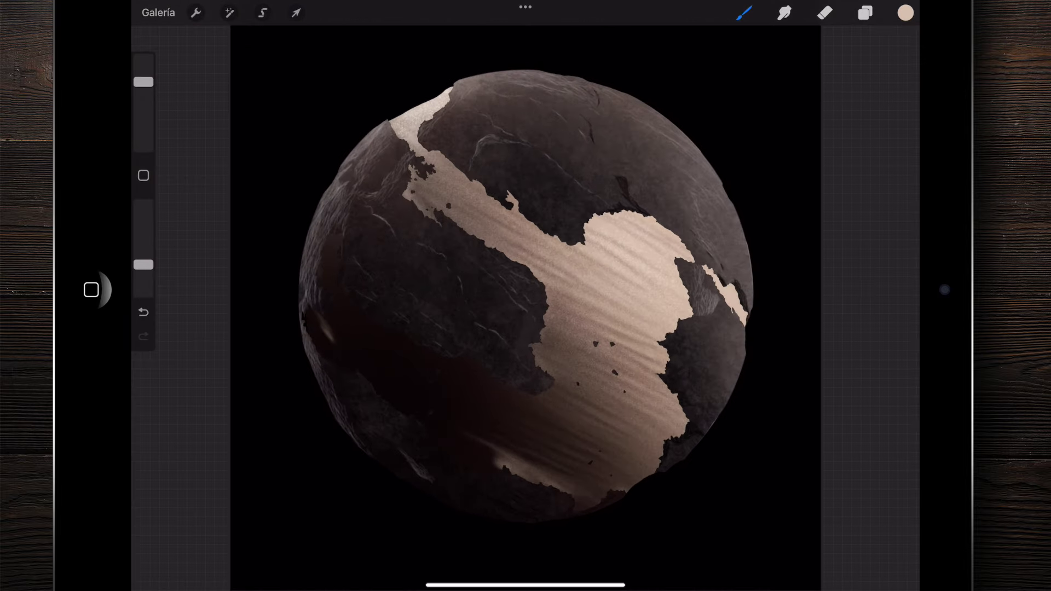
scroll(525, 295, down, 2)
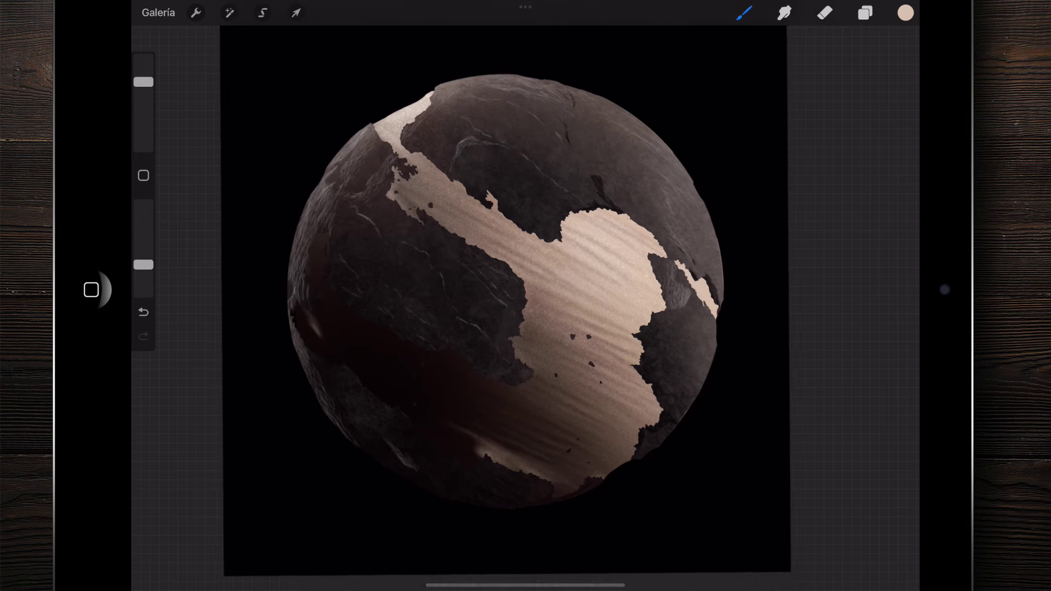
scroll(526, 296, down, 2)
Merge Capa 6 into Capa 5, compare the result, and add a new empty layer
click(865, 13)
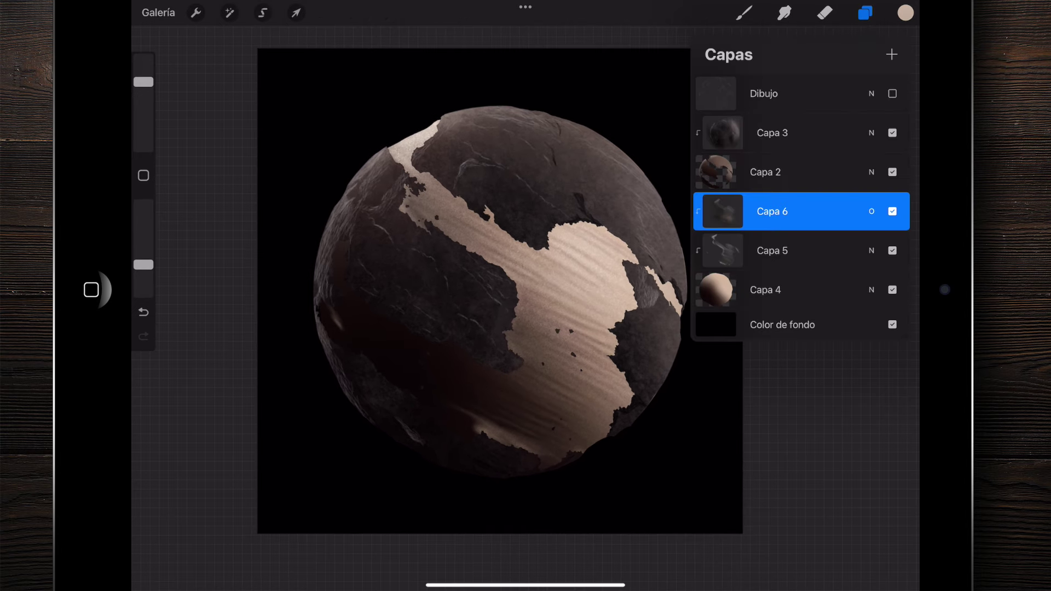
key(ctrl+z)
click(892, 211)
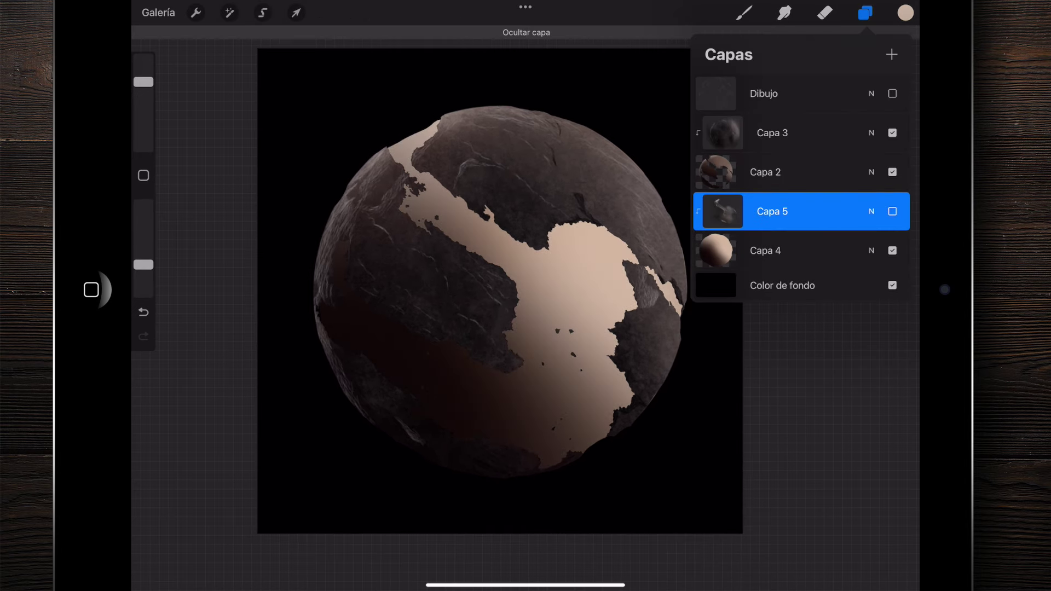
click(893, 211)
click(871, 211)
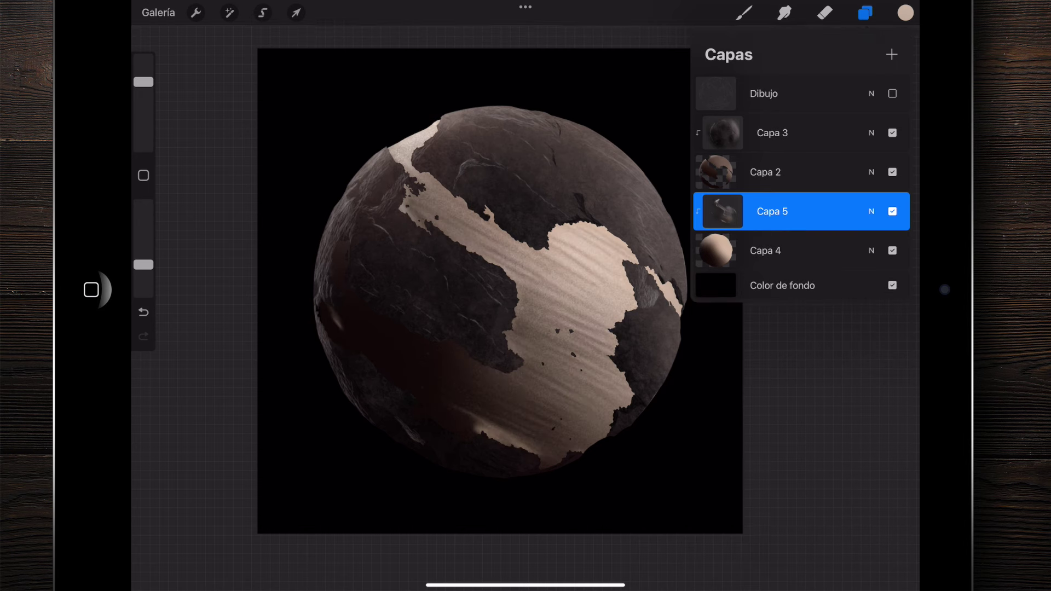
click(891, 54)
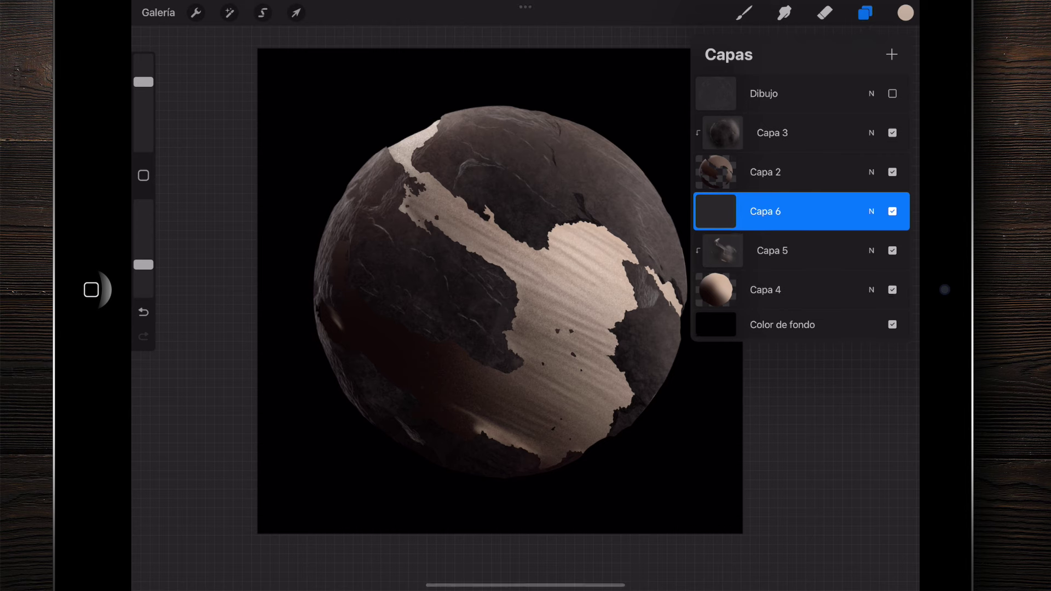
click(743, 12)
Sample the dark colour from the sphere's left side and make the Dibujo line art visible
scroll(500, 290, up, 5)
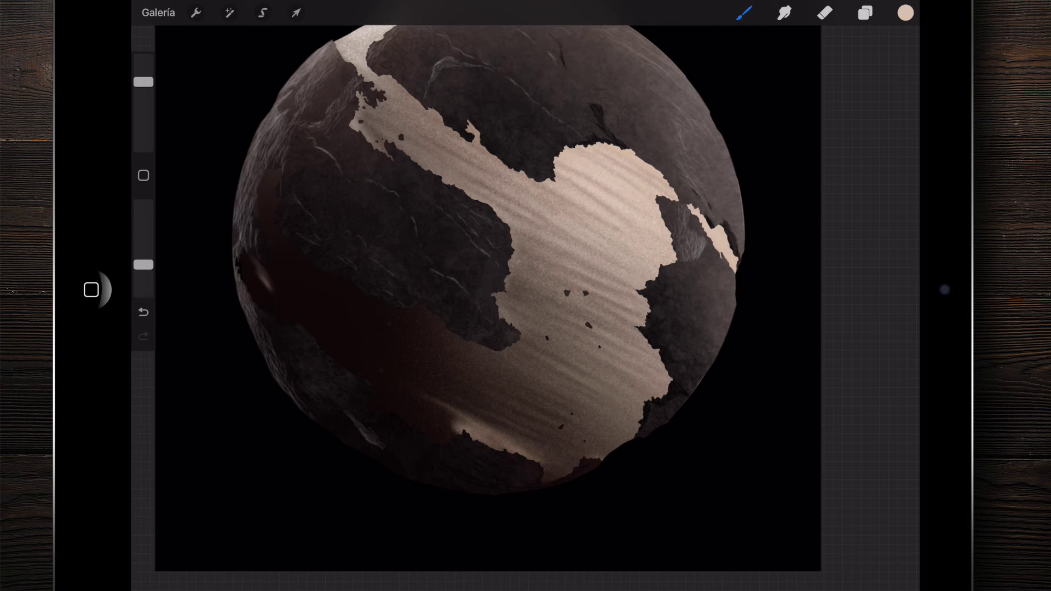
scroll(383, 301, up, 3)
scroll(383, 301, up, 3)
click(323, 235)
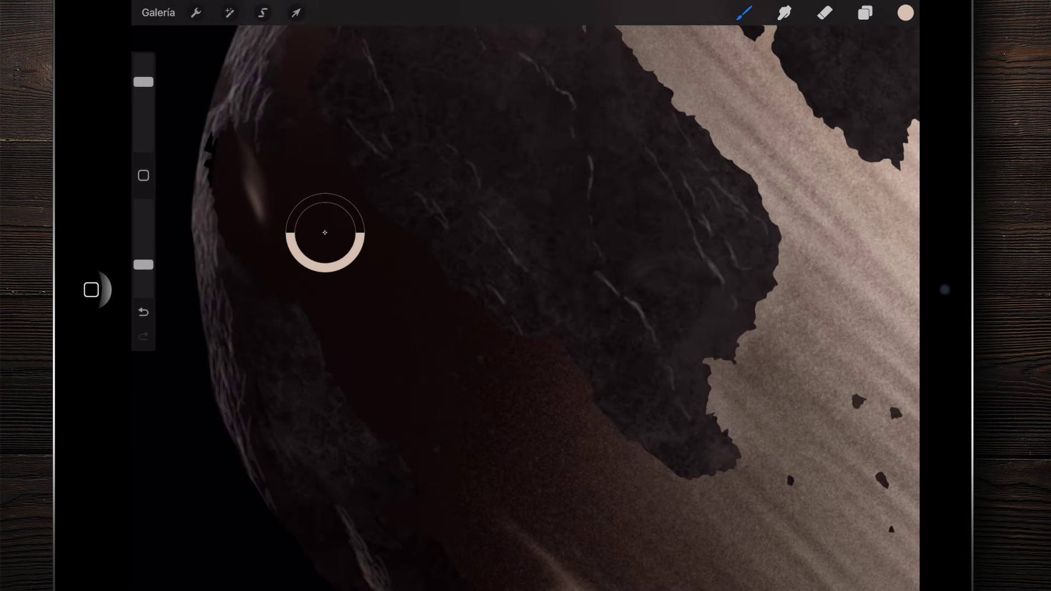
scroll(525, 296, down, 3)
scroll(525, 296, down, 3)
click(865, 13)
click(892, 93)
click(743, 12)
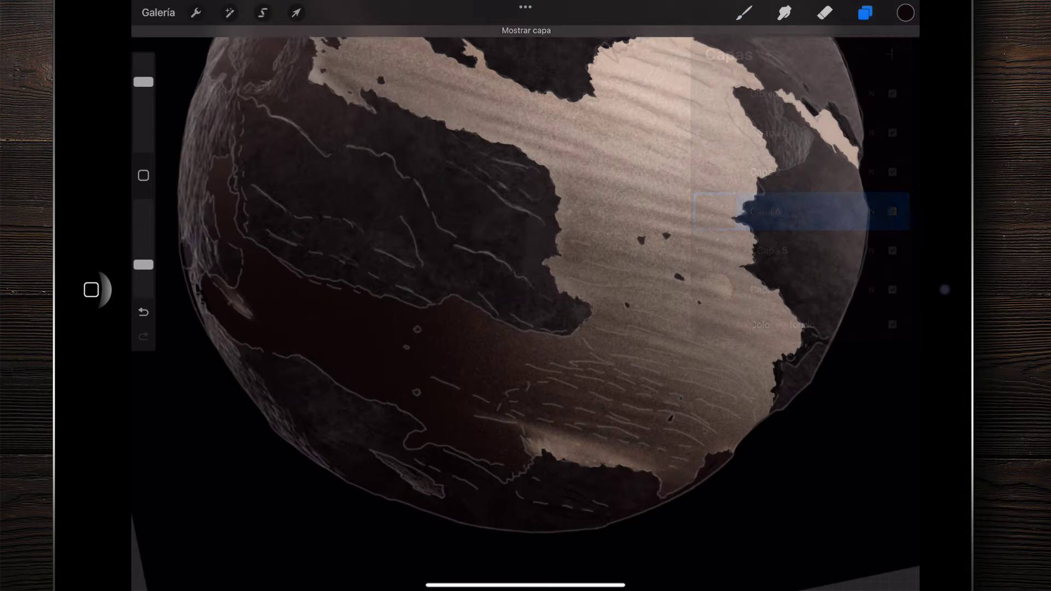
Select Mis Pinceles > Pincel plano and shrink it to 9% size
scroll(525, 295, down, 3)
scroll(525, 295, up, 3)
click(743, 12)
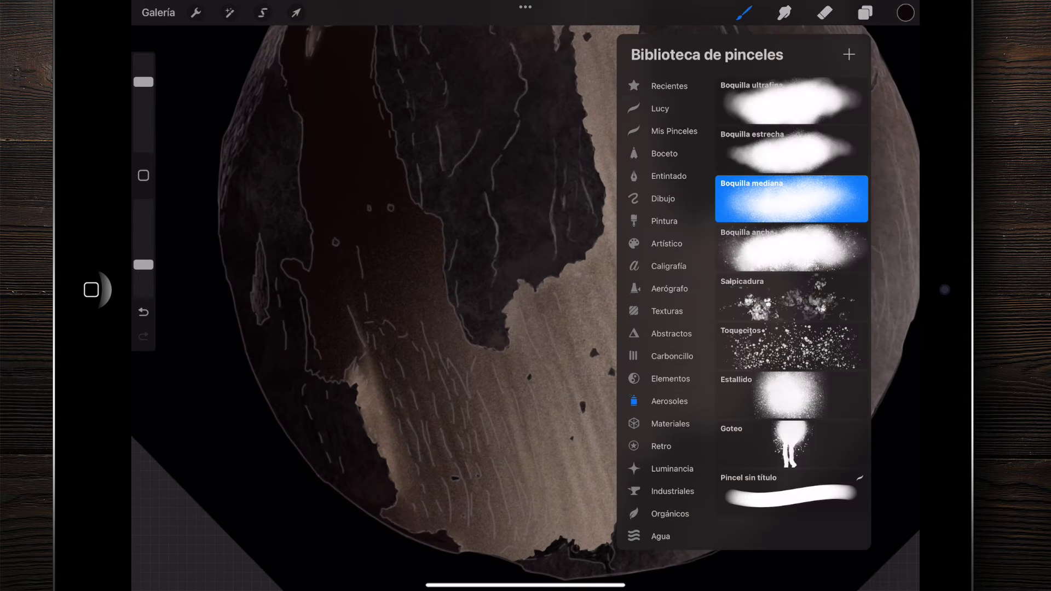
click(673, 131)
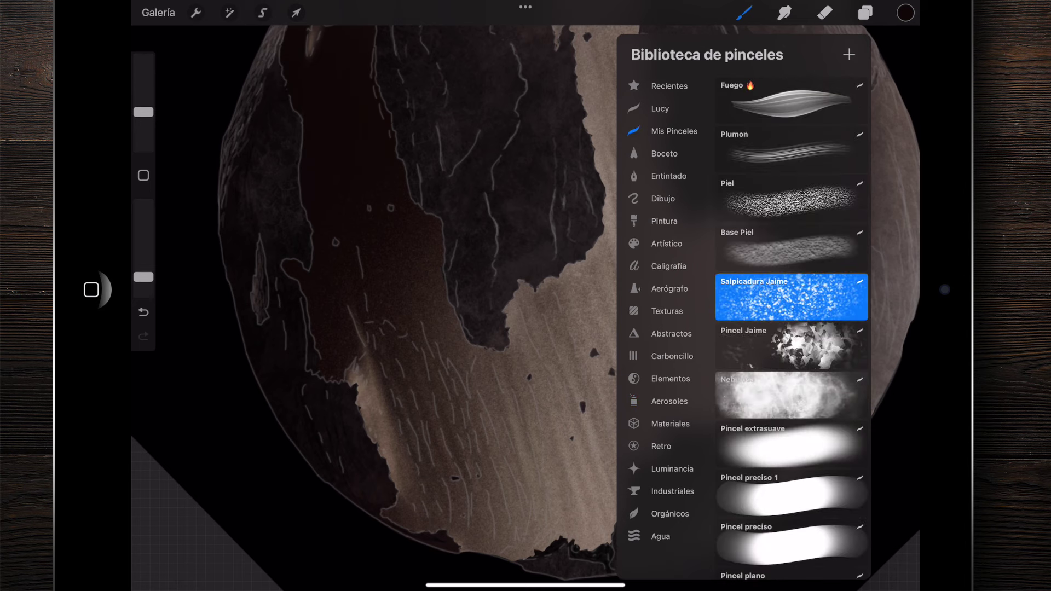
scroll(790, 323, down, 2)
click(791, 504)
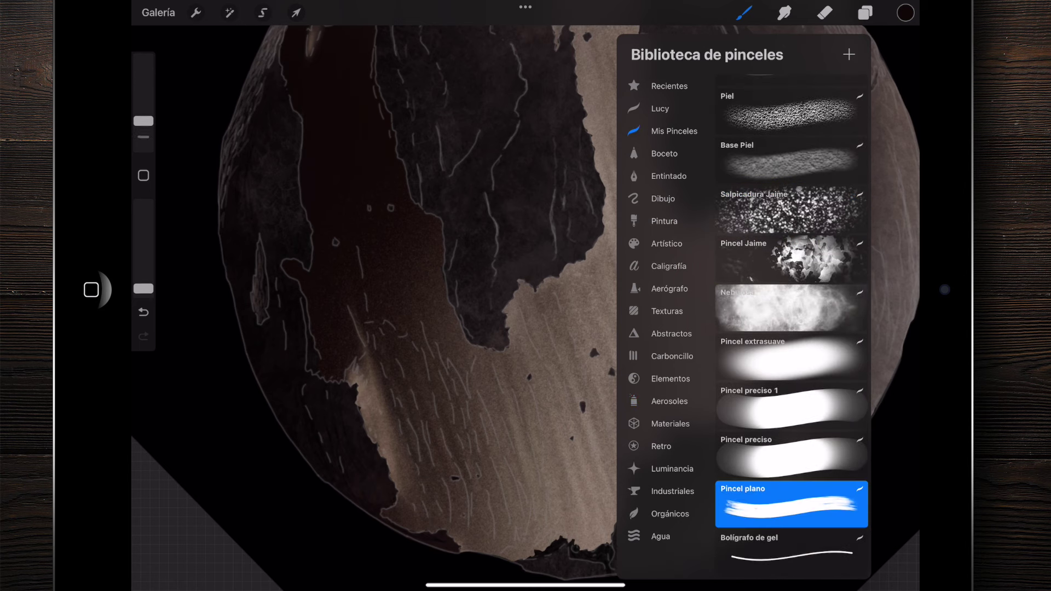
drag(143, 121, 144, 119)
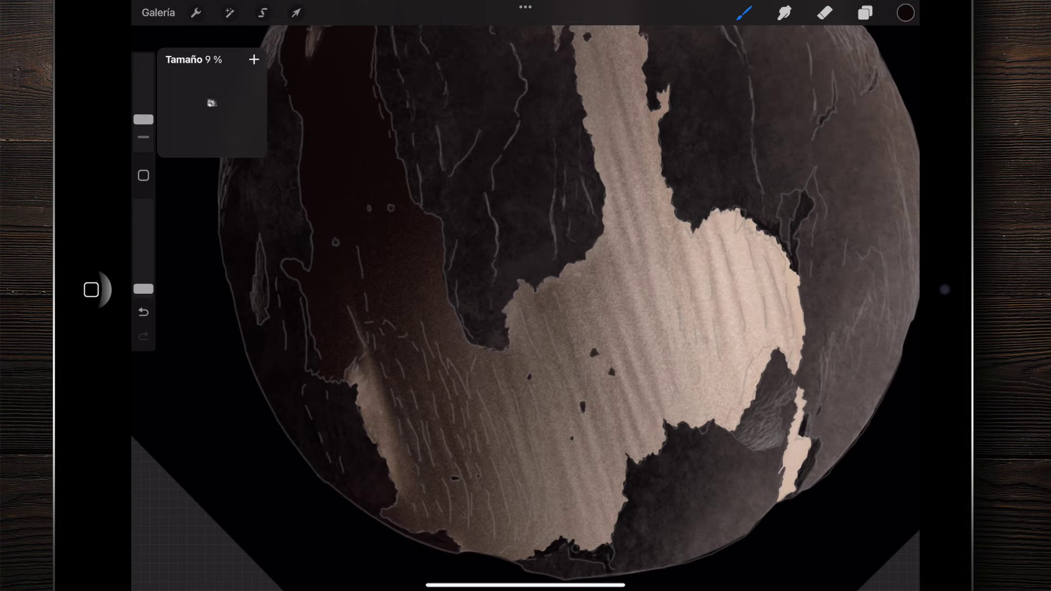
Shrink the brush to 3% and raise its opacity slightly
scroll(526, 296, up, 5)
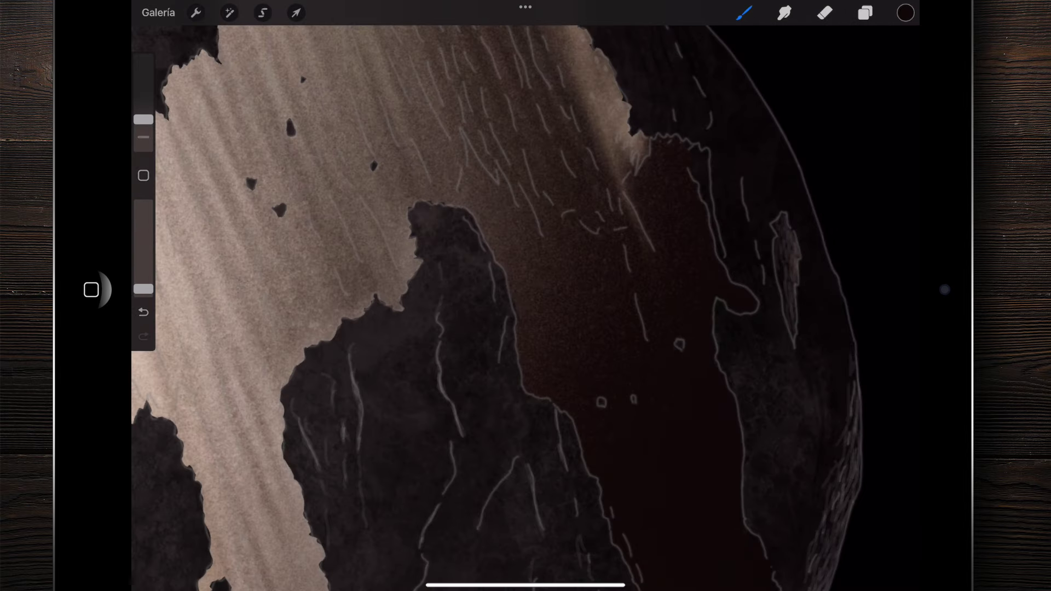
scroll(525, 296, down, 2)
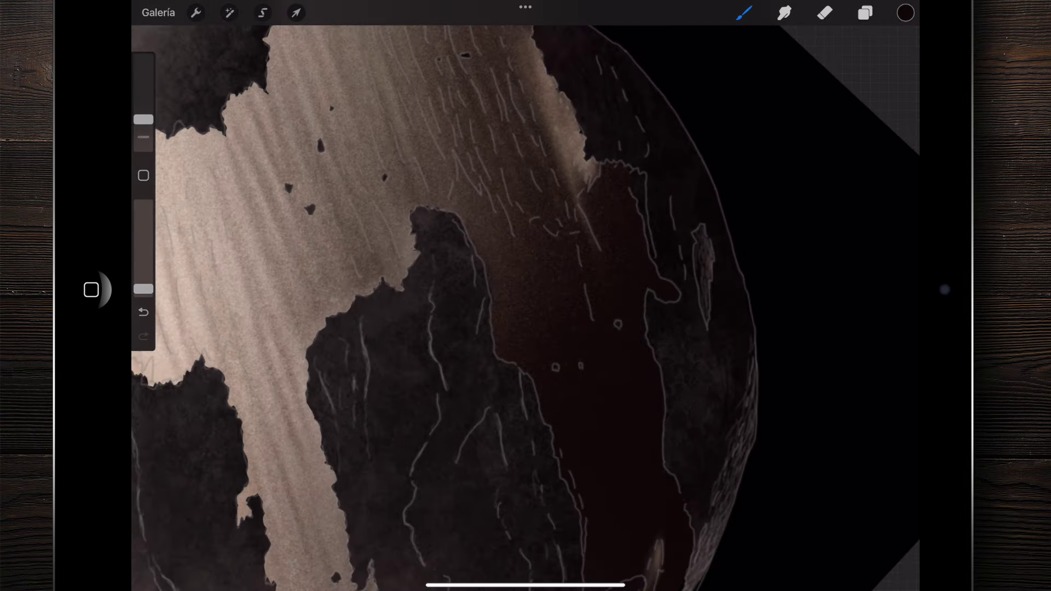
scroll(526, 296, up, 3)
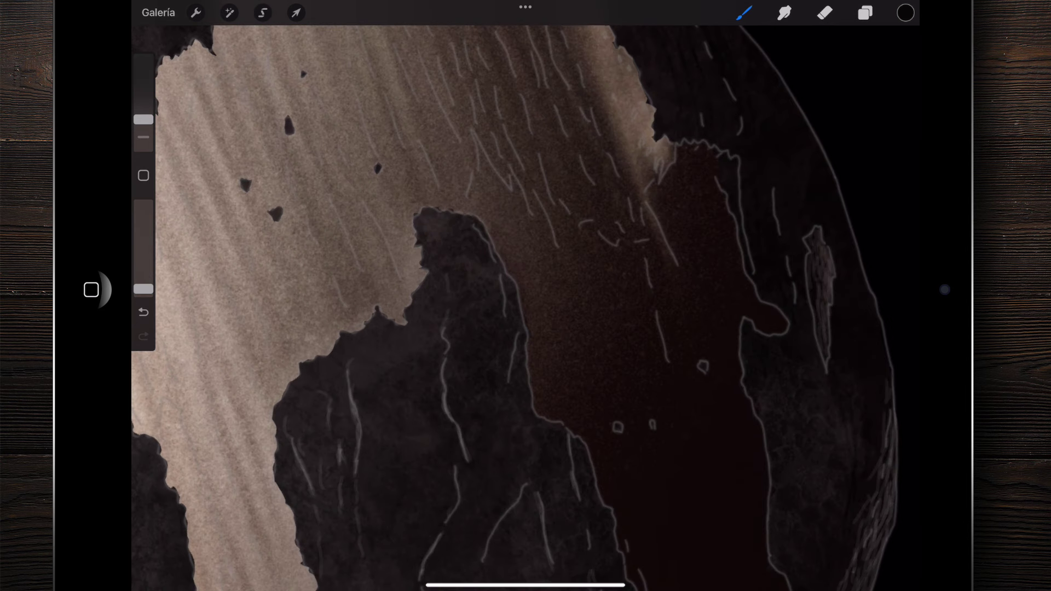
drag(143, 120, 143, 127)
drag(143, 289, 144, 285)
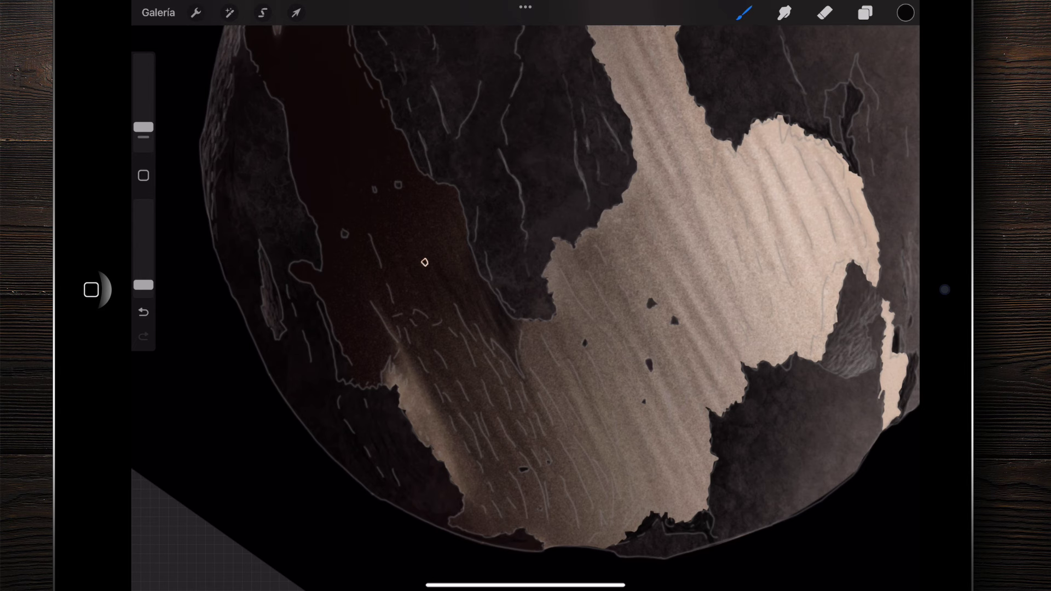
Paint a darker dab on the planet's lower-left edge, then resize the brush to 7%
drag(144, 127, 143, 94)
scroll(525, 295, down, 3)
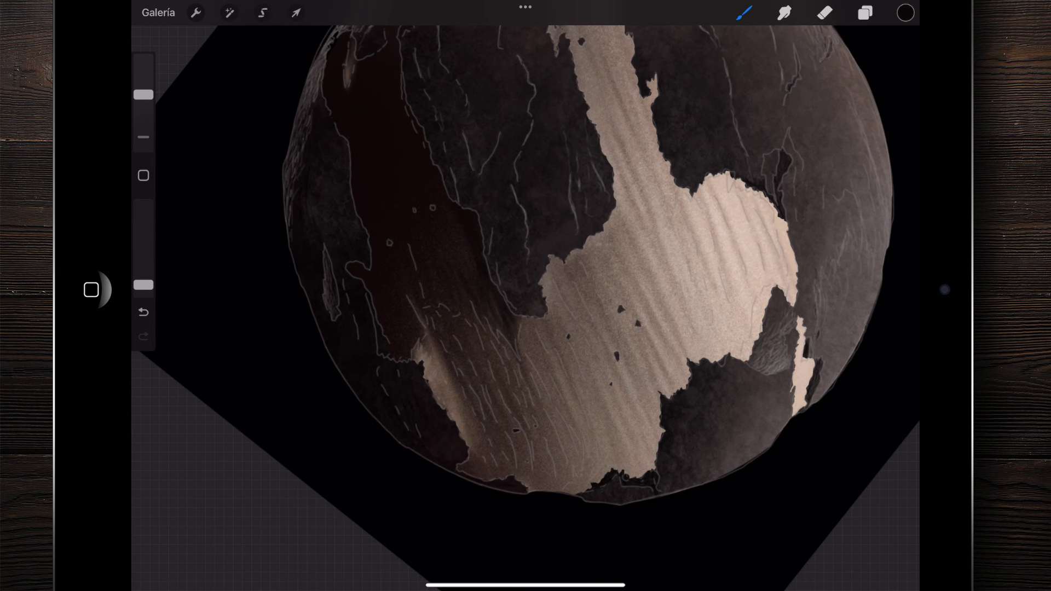
drag(504, 317, 502, 331)
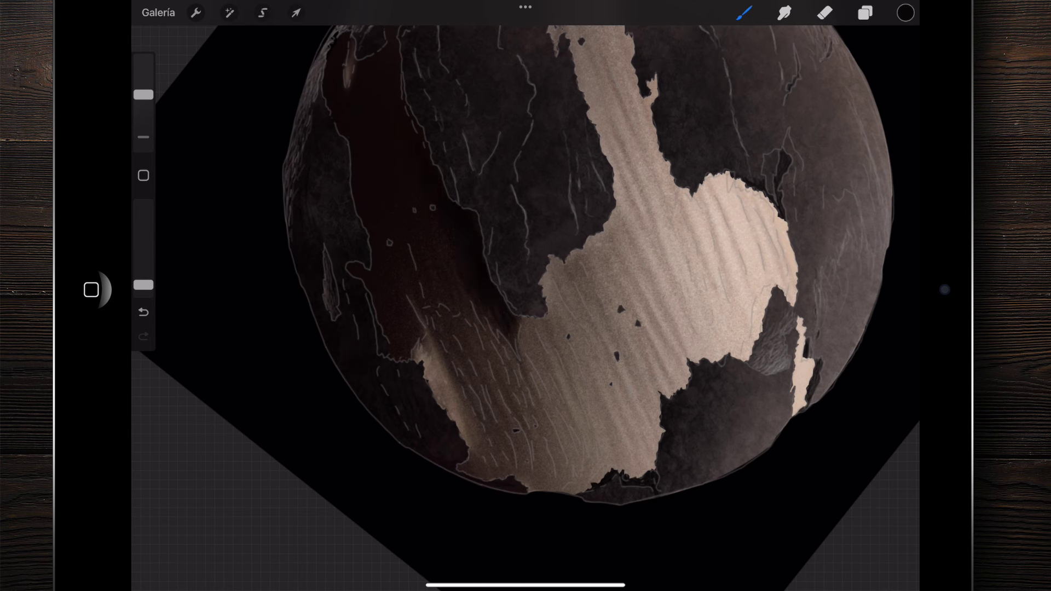
scroll(586, 273, down, 2)
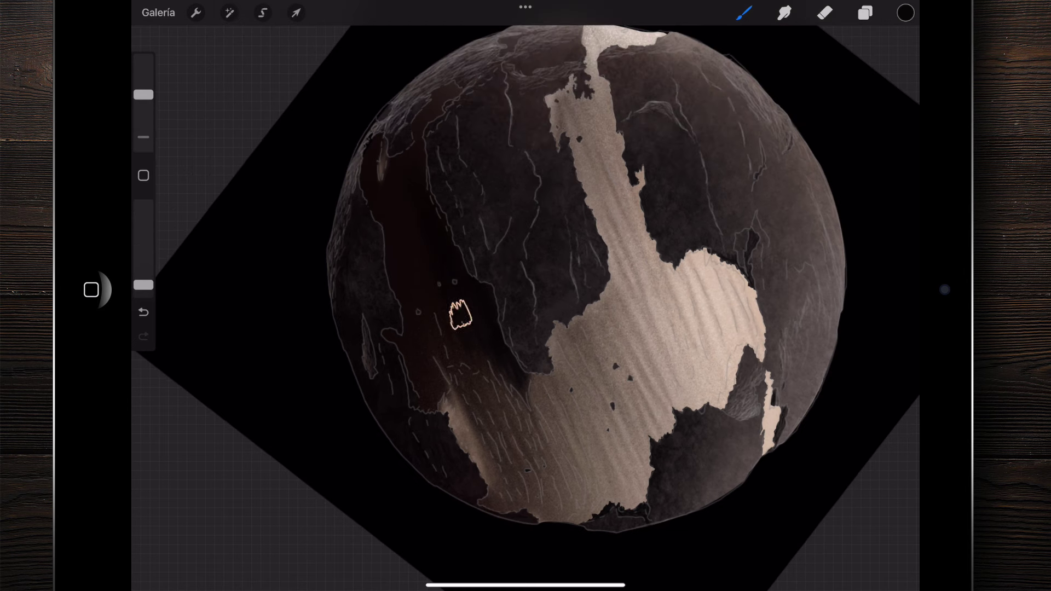
scroll(387, 265, up, 3)
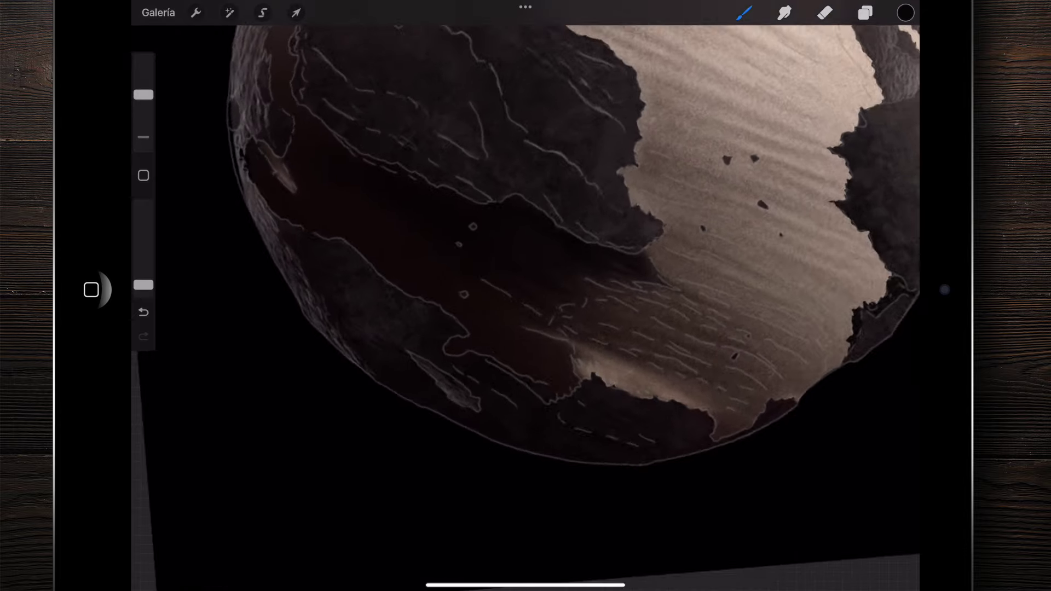
scroll(547, 230, down, 2)
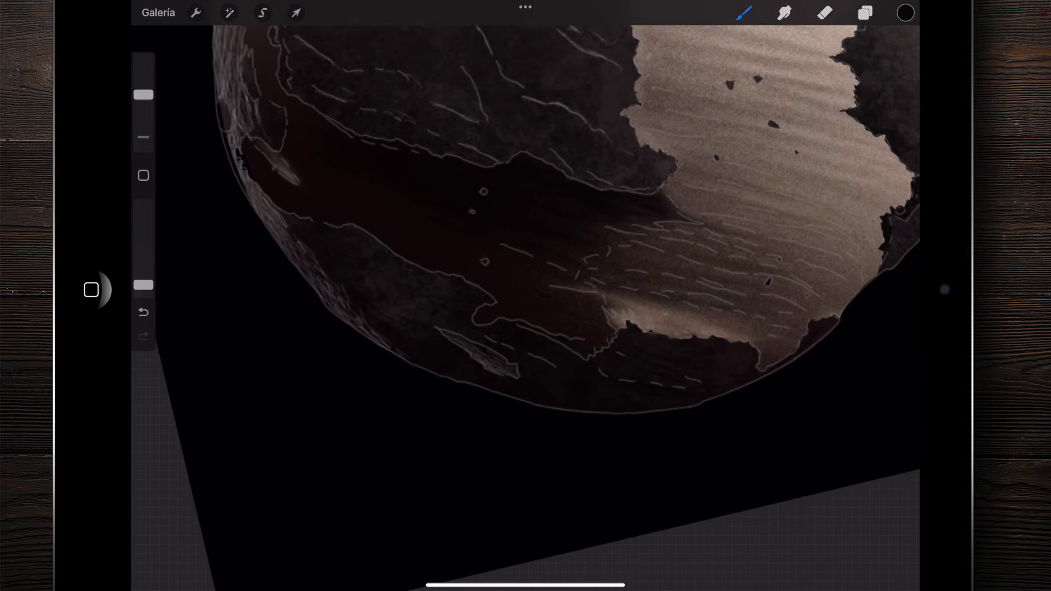
drag(143, 94, 143, 123)
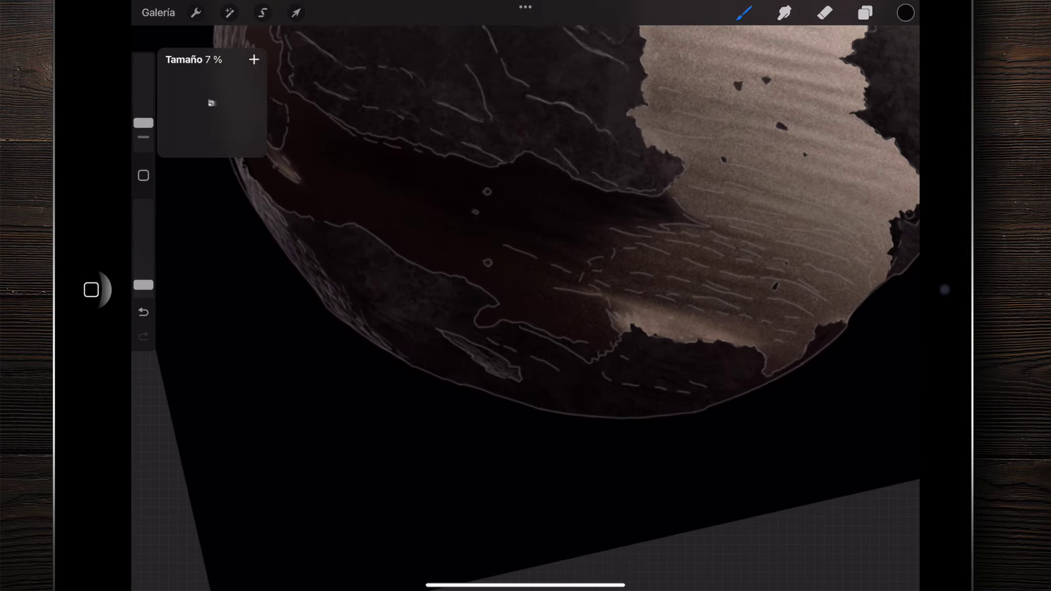
scroll(525, 295, down, 3)
scroll(399, 204, up, 5)
scroll(399, 204, up, 2)
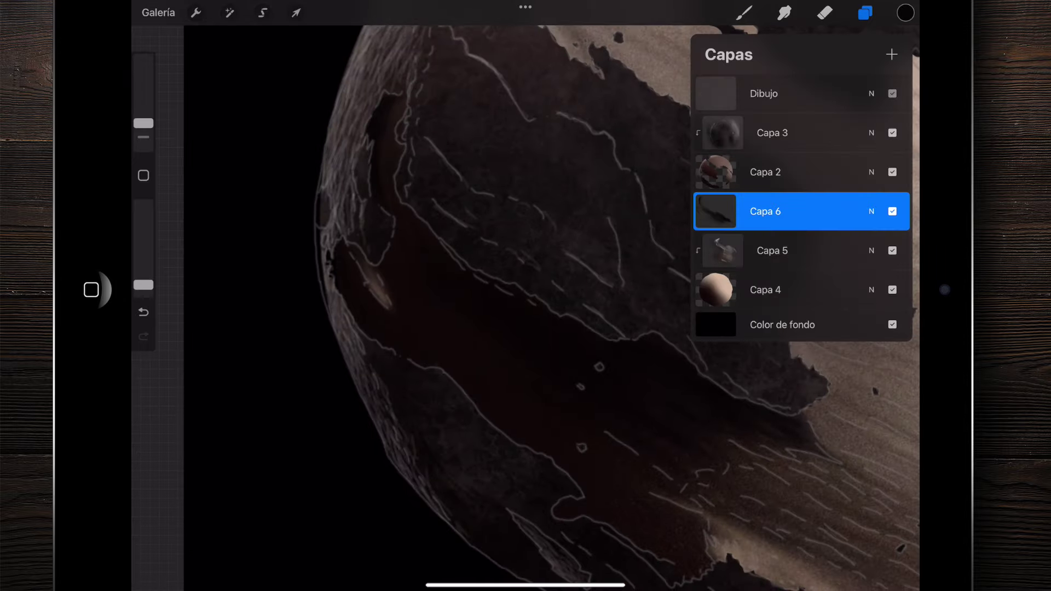
Hide Dibujo and toggle Capa 6 repeatedly to compare, leaving the shadow visible
click(892, 93)
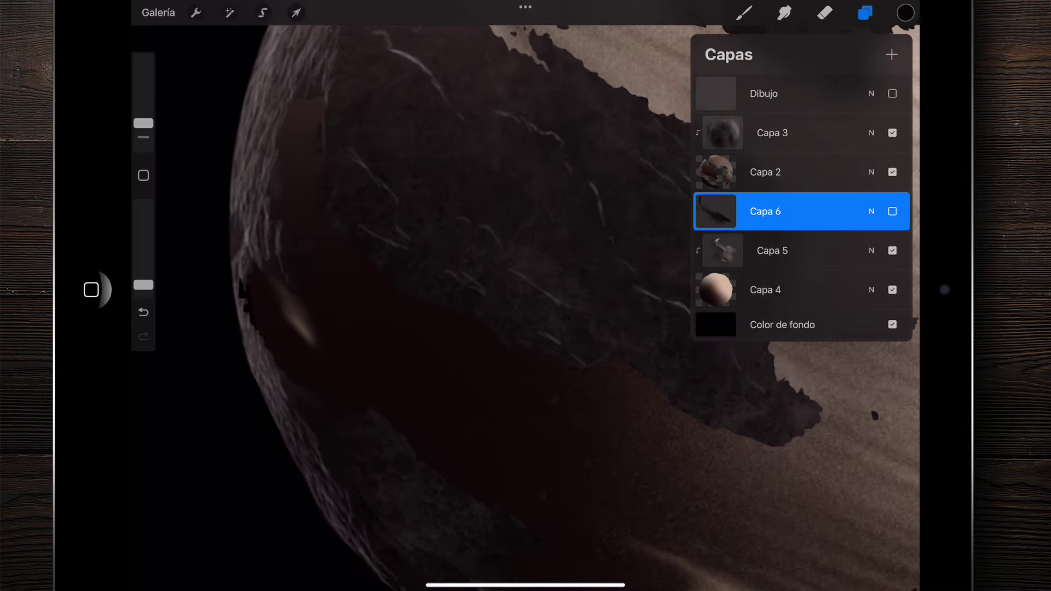
click(892, 211)
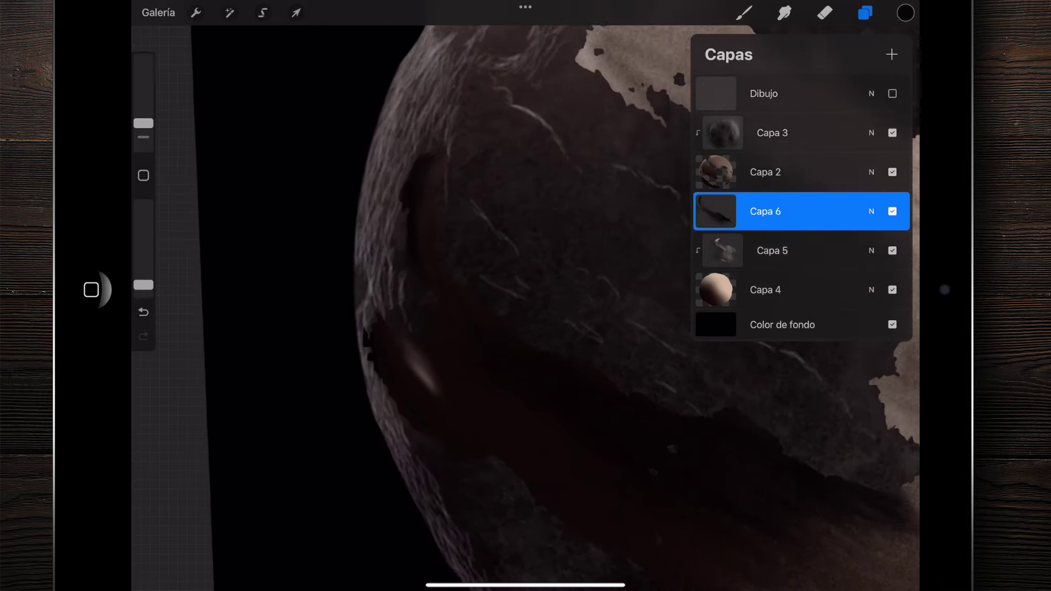
click(892, 211)
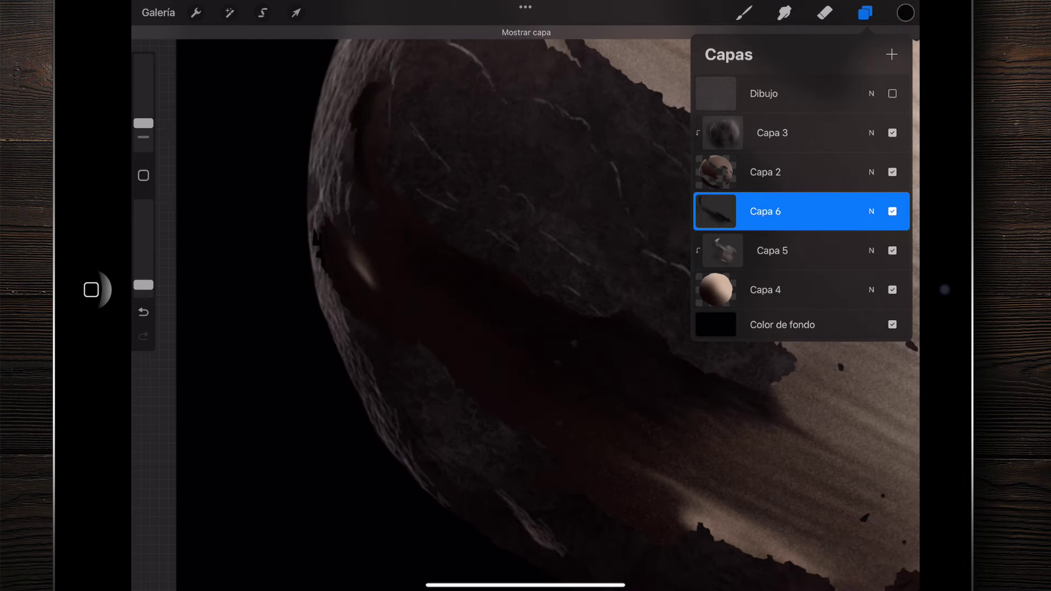
click(892, 212)
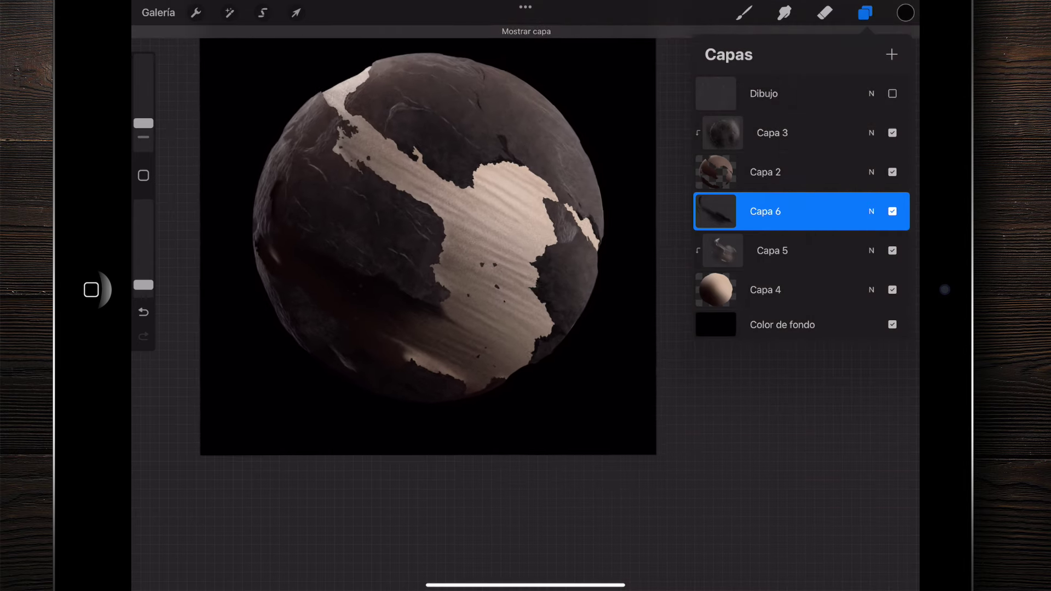
click(892, 211)
click(892, 211)
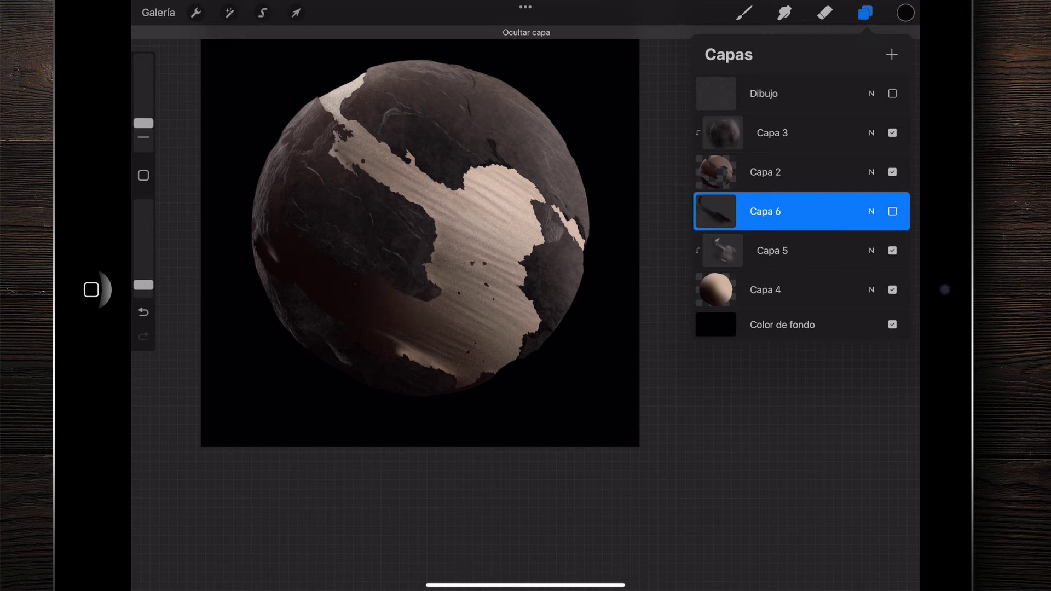
click(892, 211)
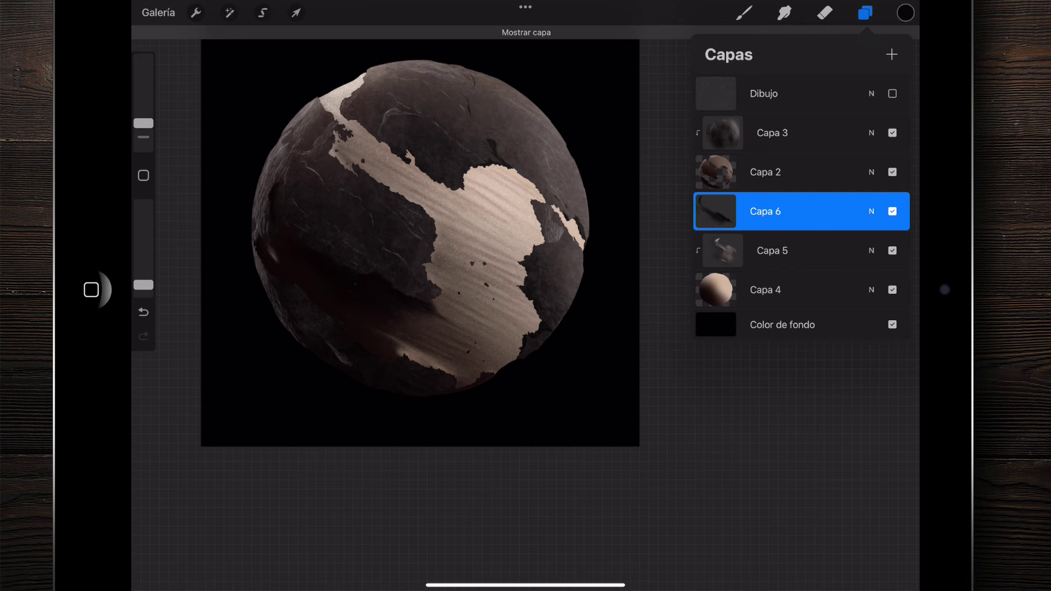
scroll(438, 246, up, 5)
scroll(526, 295, down, 5)
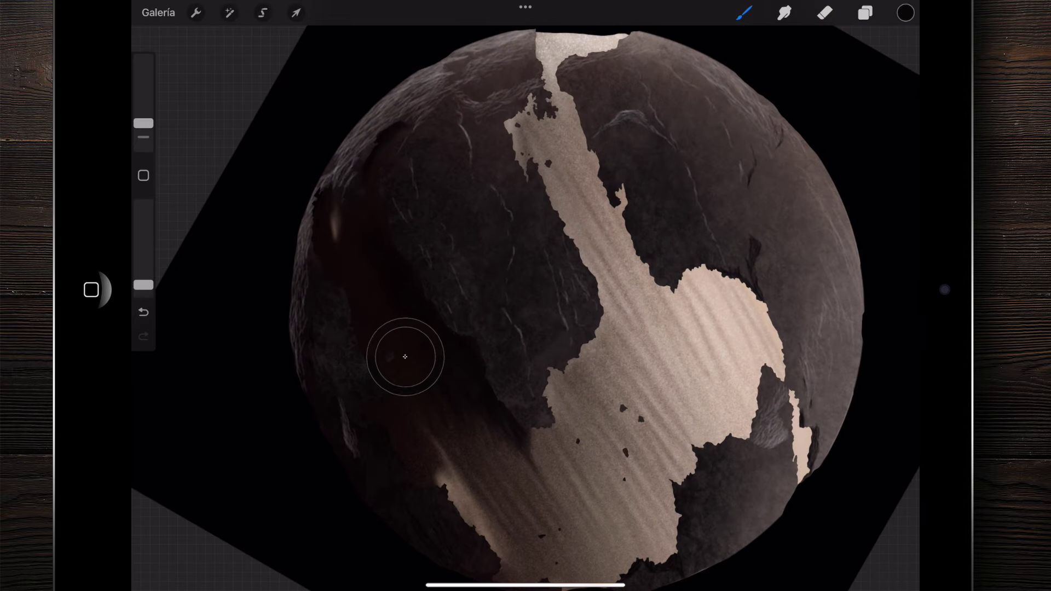
Pick a dark reddish-brown painting colour in the Classic colour picker
click(905, 12)
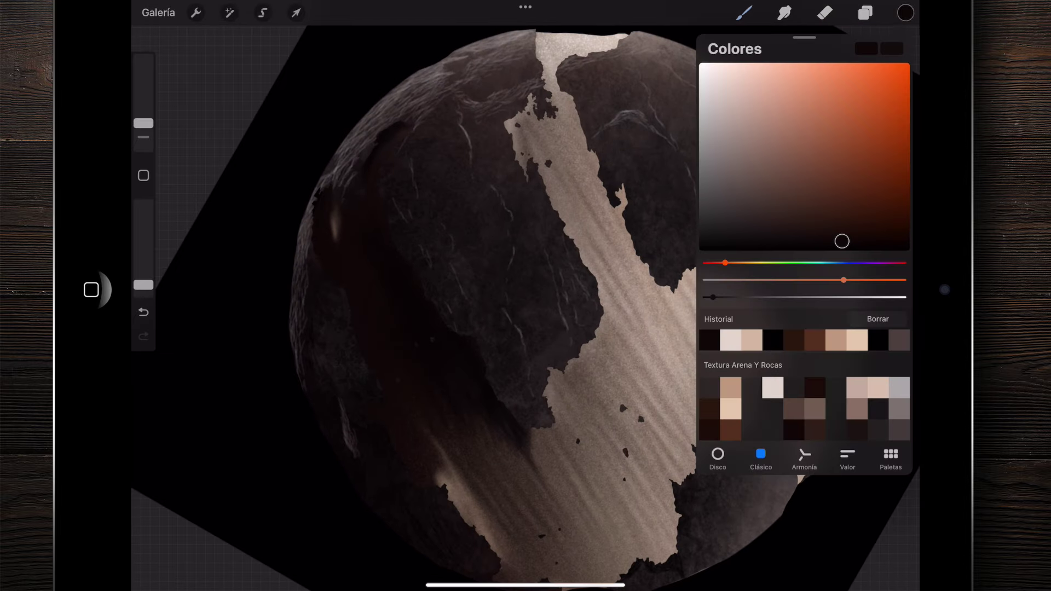
drag(842, 241, 840, 220)
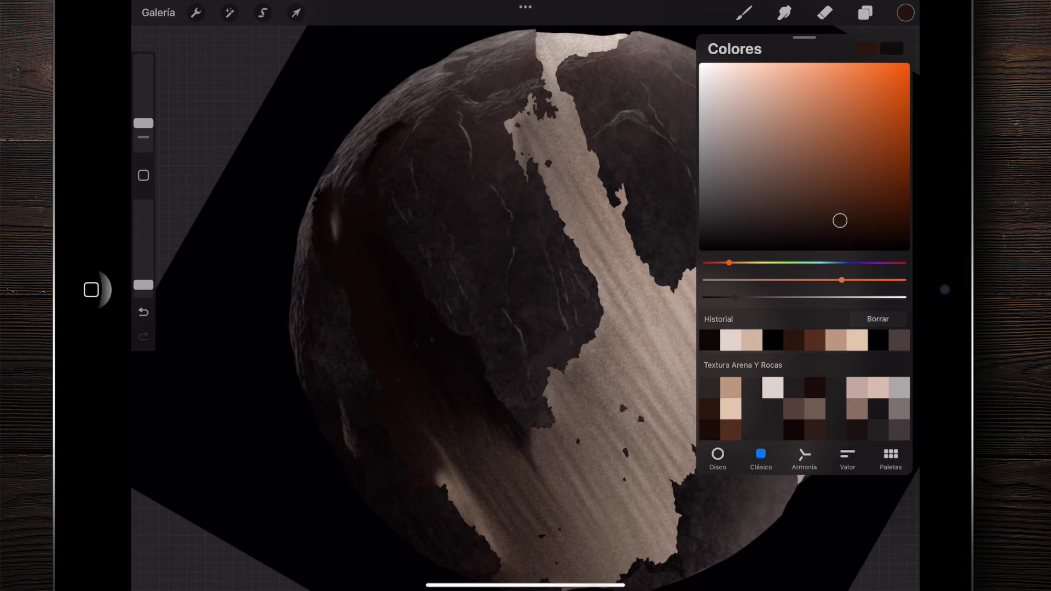
click(906, 13)
click(743, 12)
drag(493, 328, 449, 263)
click(864, 12)
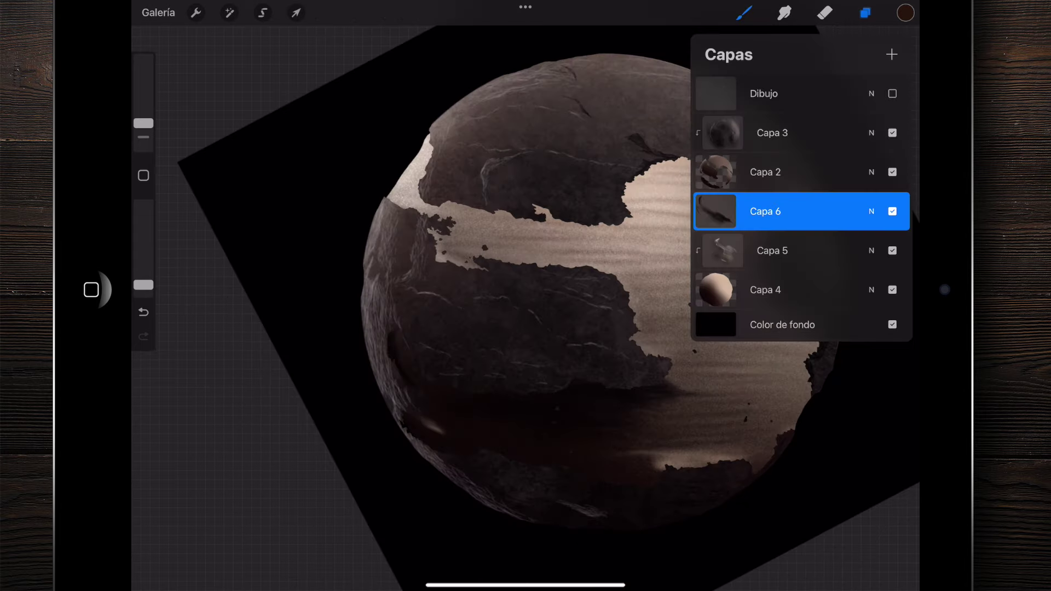
click(744, 12)
scroll(525, 296, up, 5)
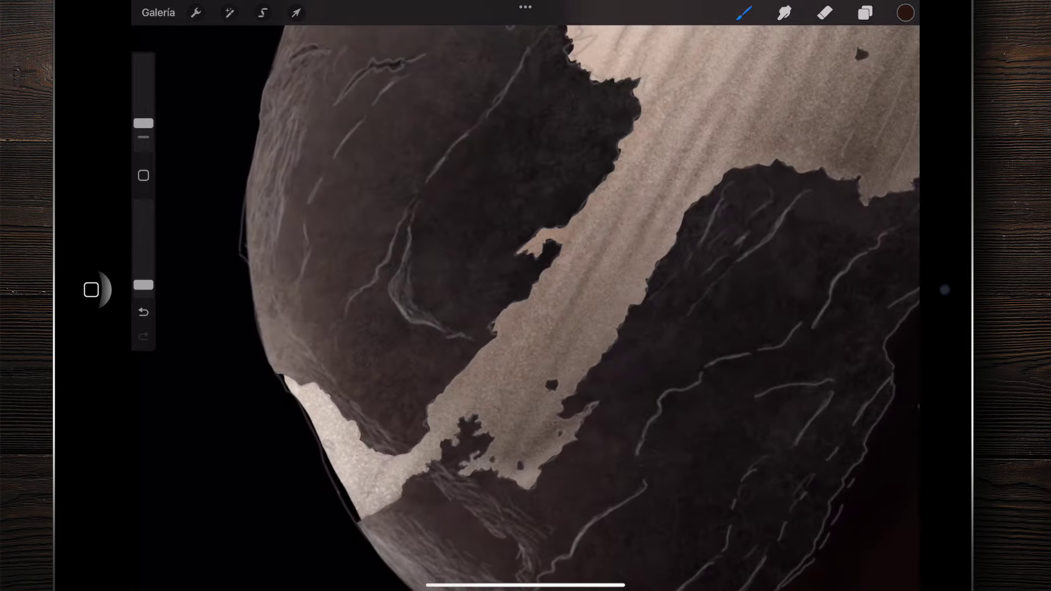
Darken the light notch and the gap along the rock edge with brown paint
scroll(525, 306, up, 3)
mouse_move(542, 274)
mouse_down()
mouse_move(513, 213)
mouse_move(561, 274)
mouse_up()
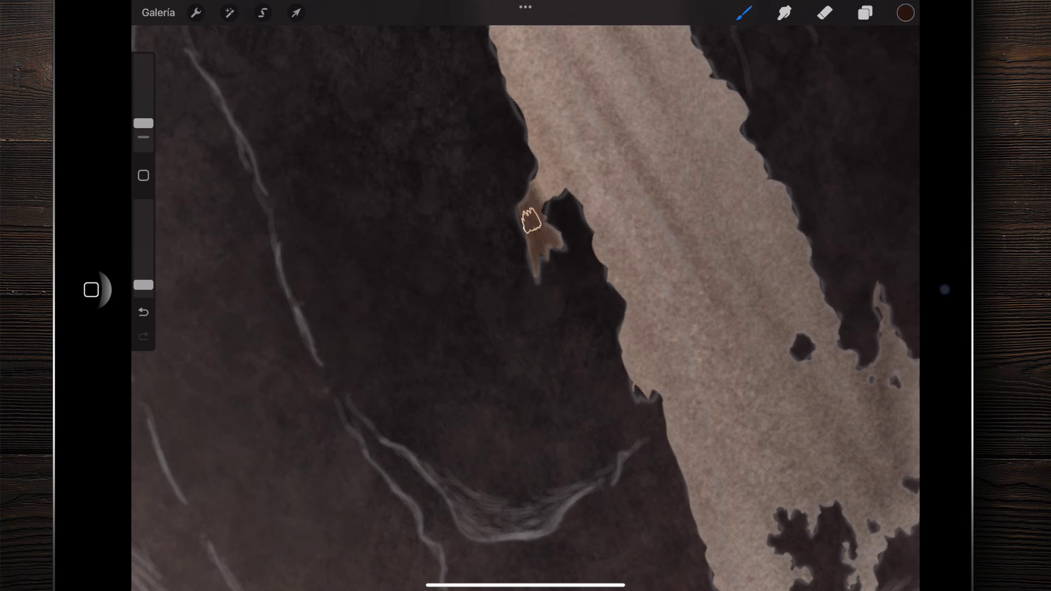
drag(538, 192, 562, 268)
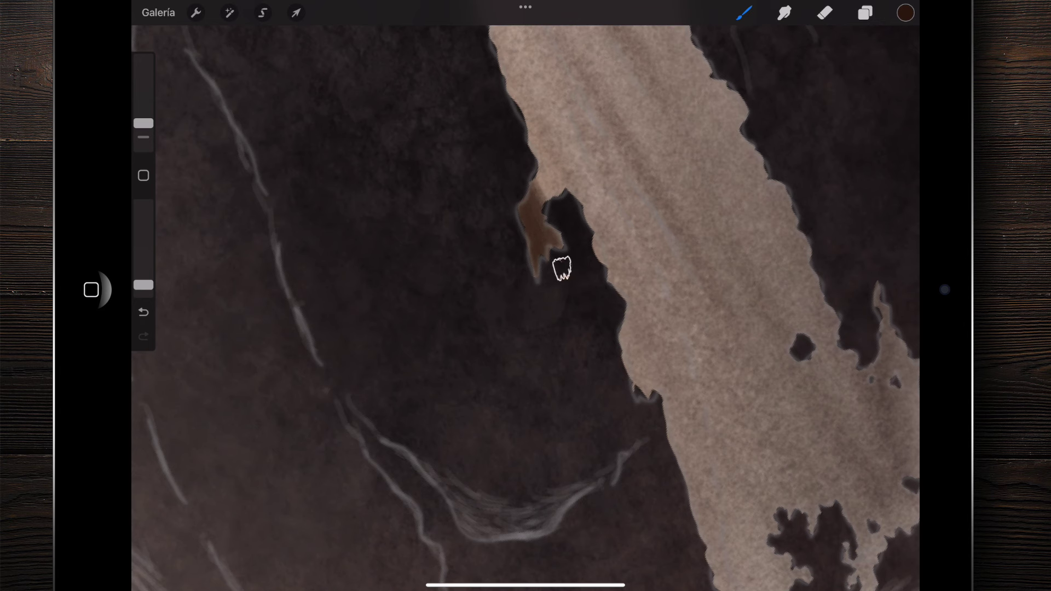
drag(553, 209, 547, 216)
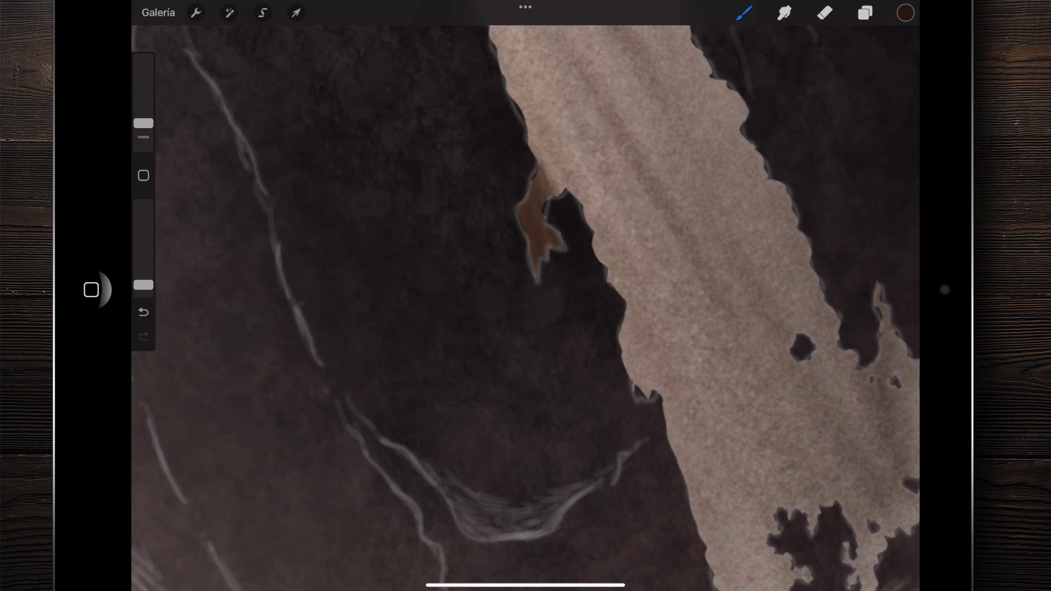
scroll(525, 306, up, 5)
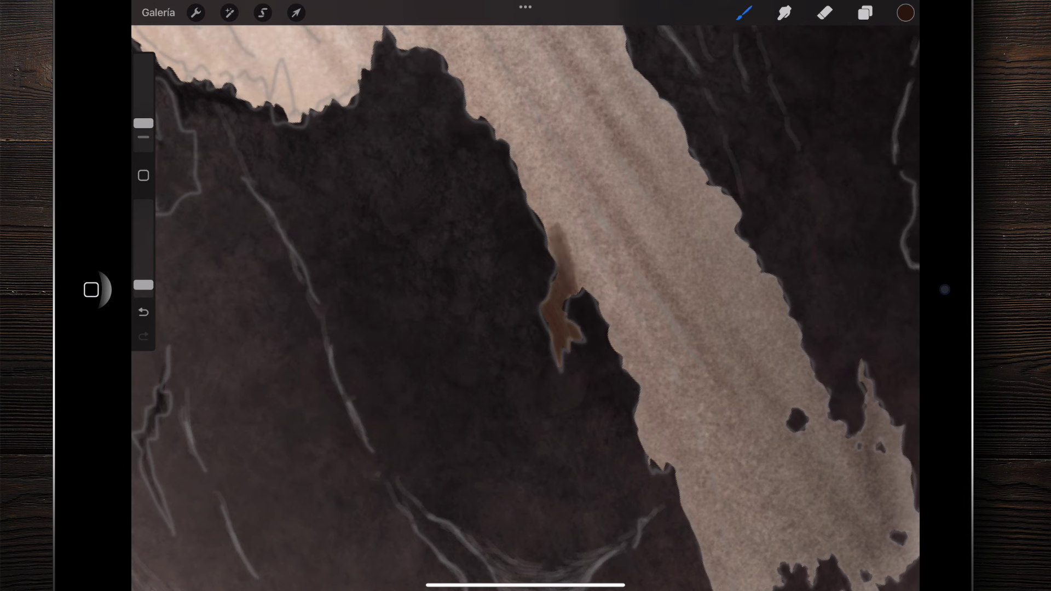
drag(542, 221, 559, 229)
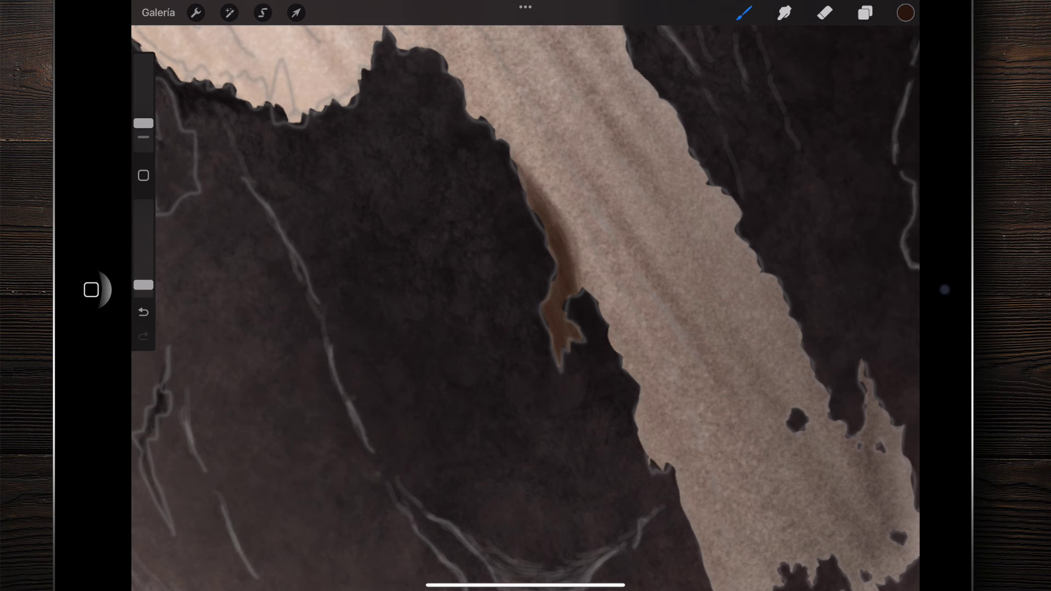
scroll(573, 265, up, 5)
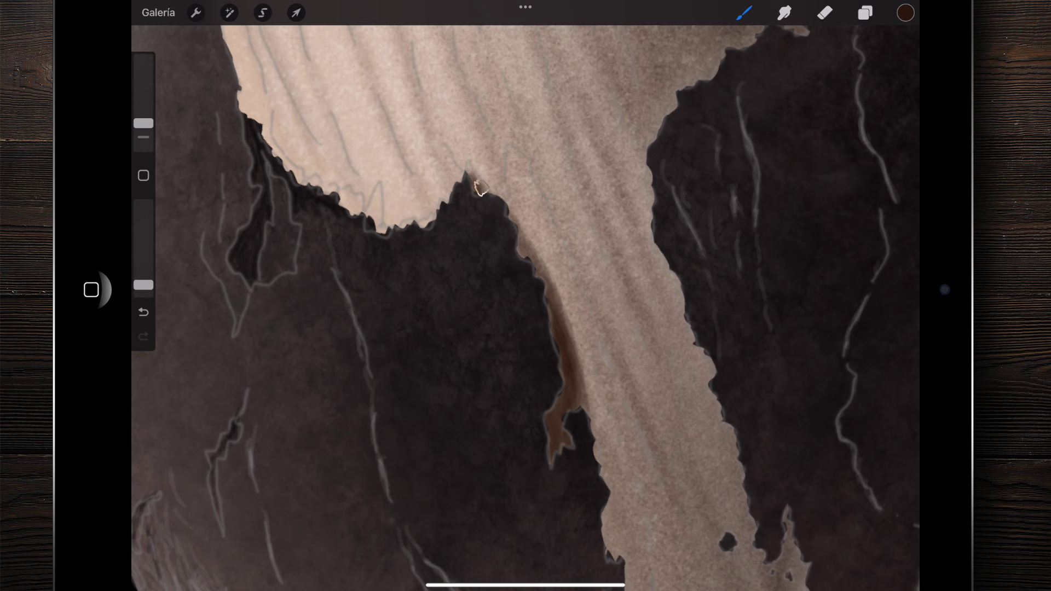
drag(539, 262, 514, 191)
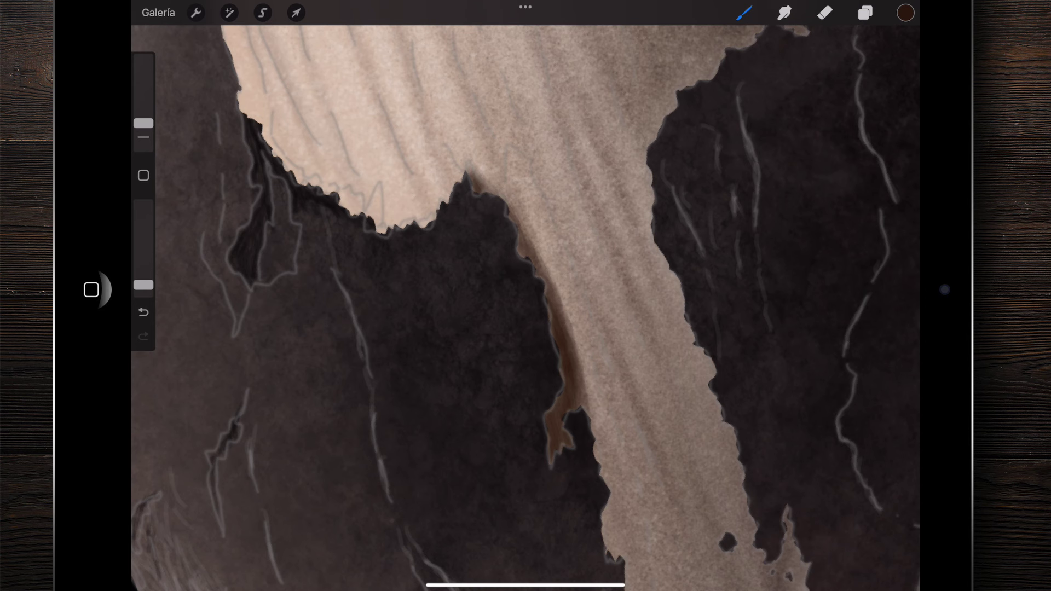
drag(550, 265, 586, 383)
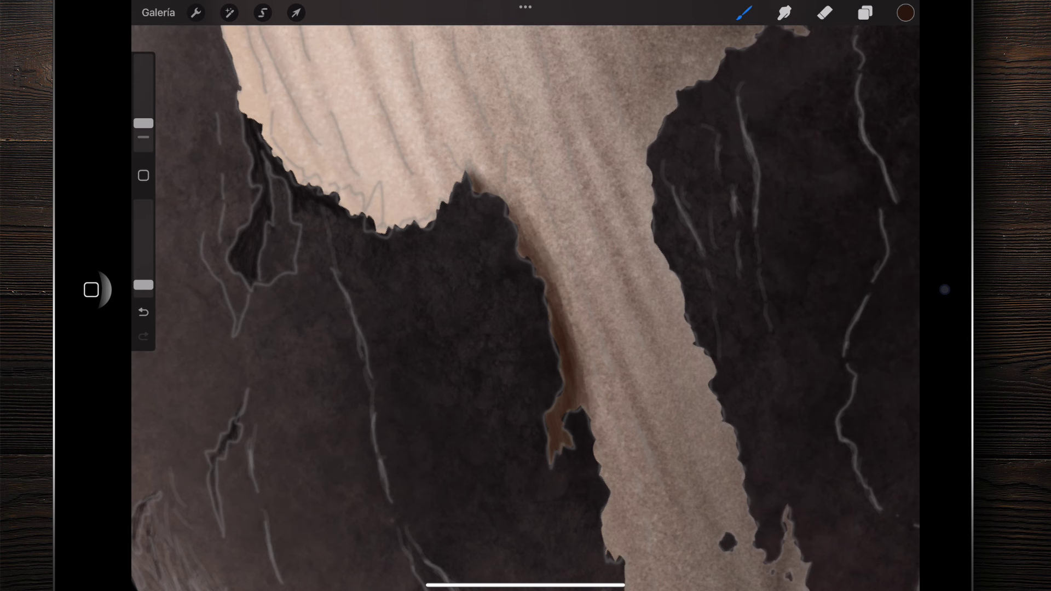
drag(506, 159, 568, 327)
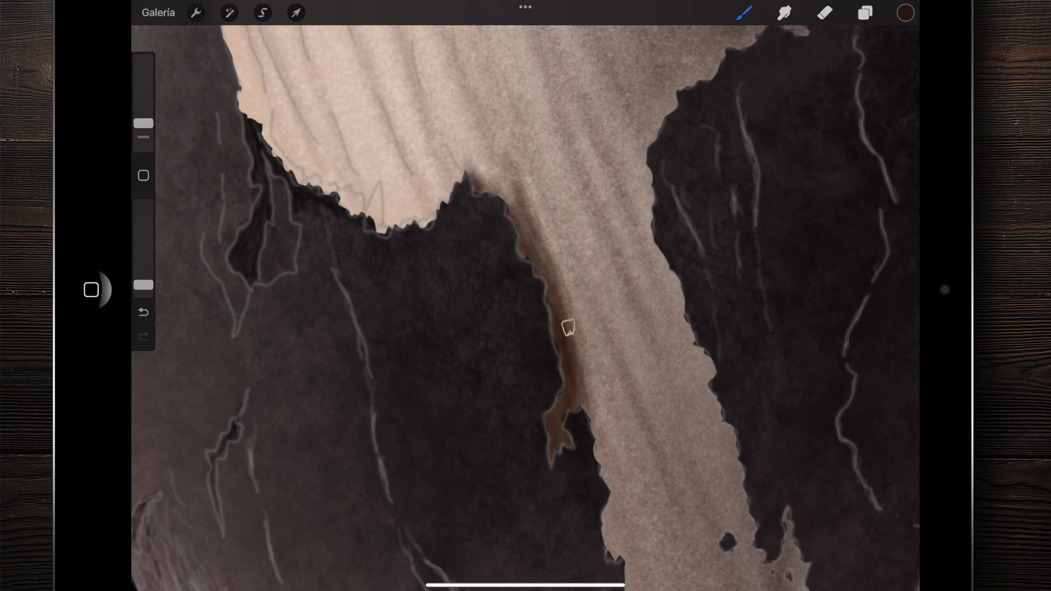
scroll(525, 307, down, 5)
Set the brush to 12% size and faint 16% opacity, then shade the sand band's left edge dark brown
drag(144, 123, 144, 114)
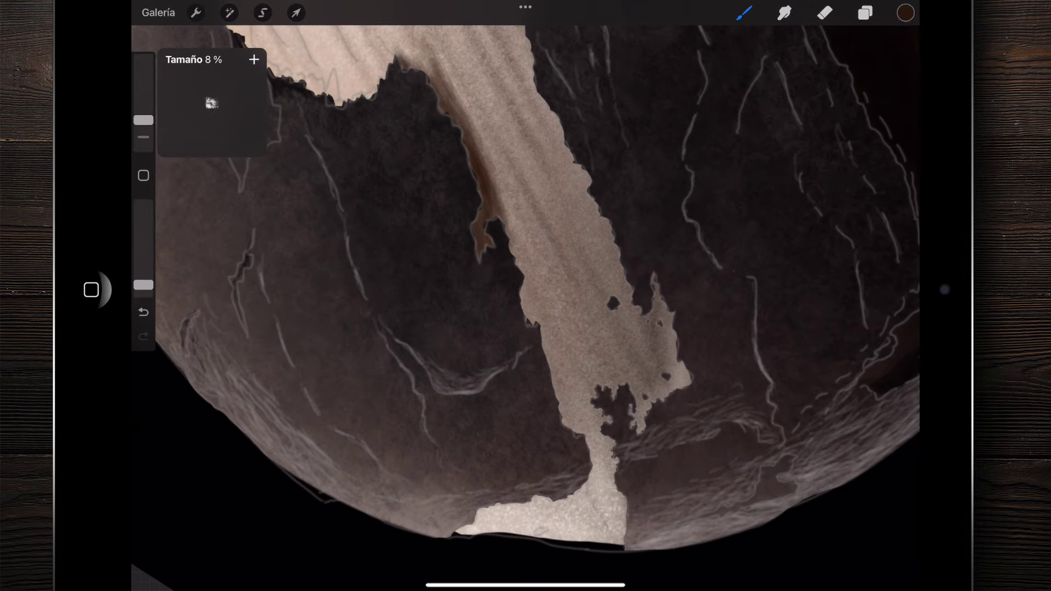
drag(143, 285, 143, 279)
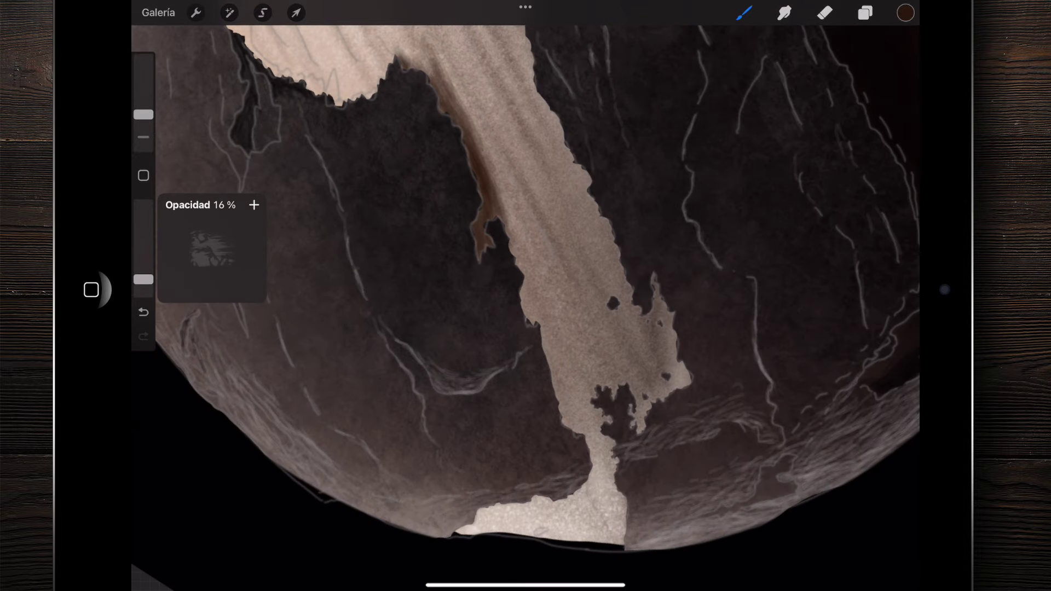
drag(524, 289, 541, 349)
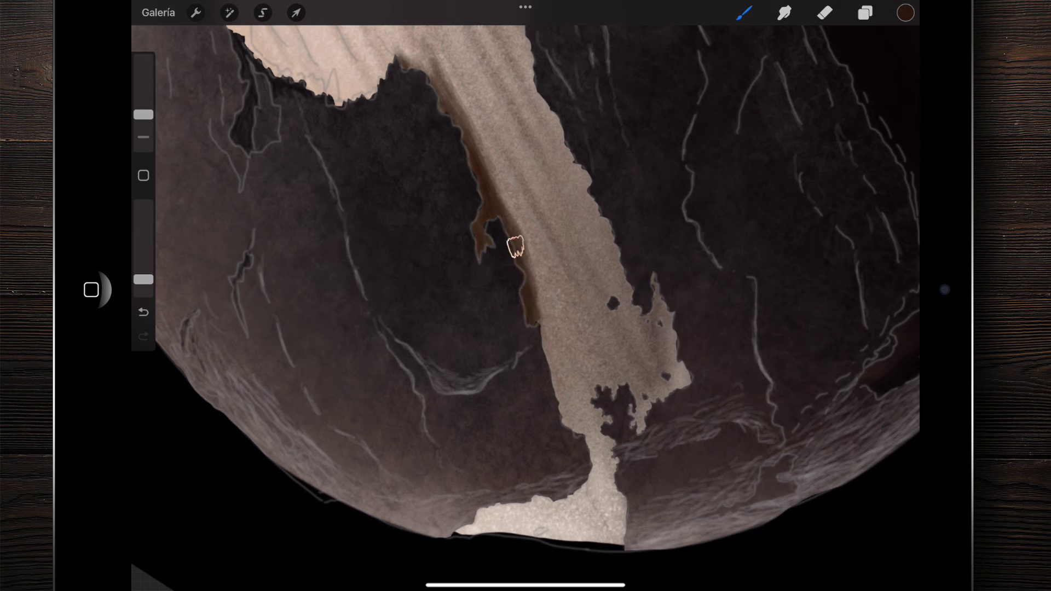
drag(528, 282, 564, 422)
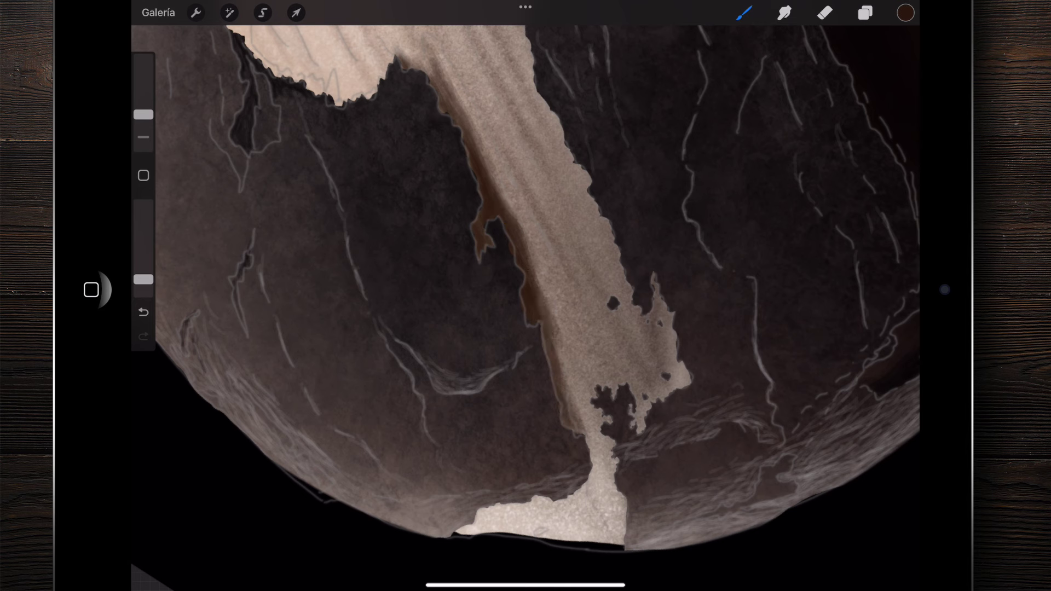
drag(548, 301, 509, 225)
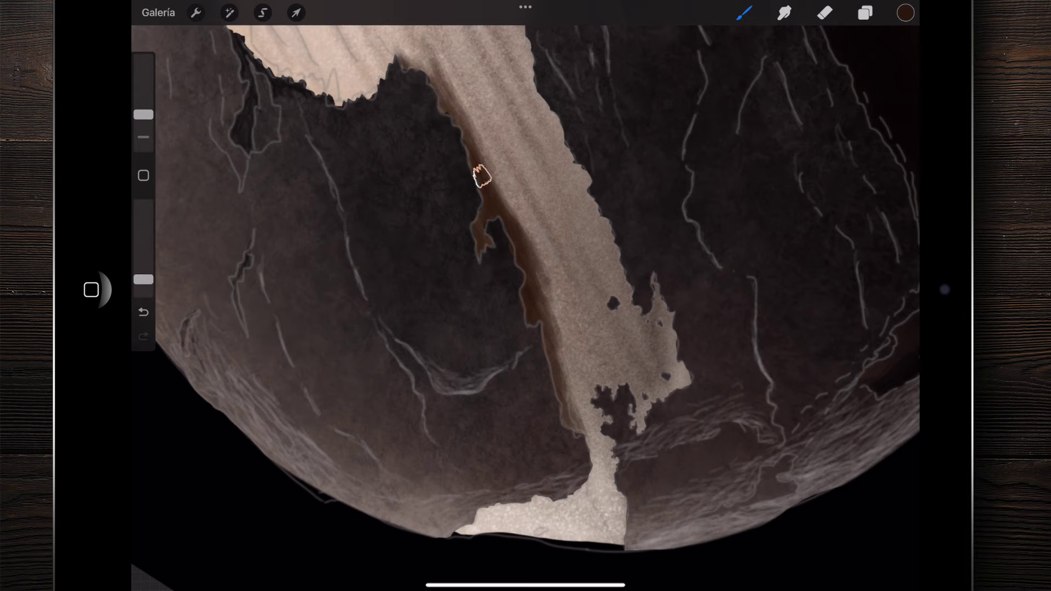
scroll(525, 296, down, 5)
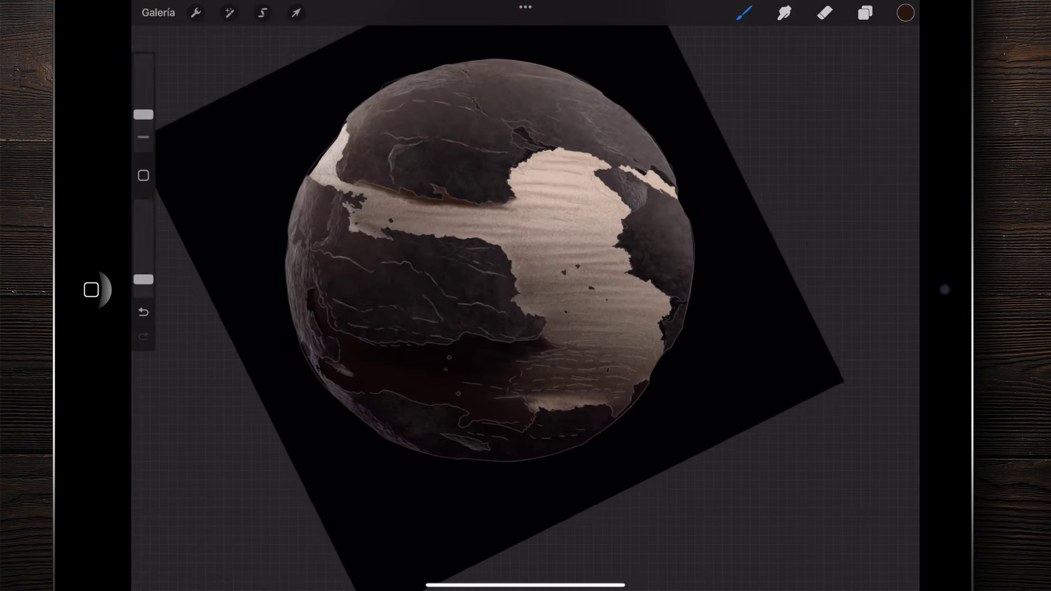
scroll(592, 296, up, 5)
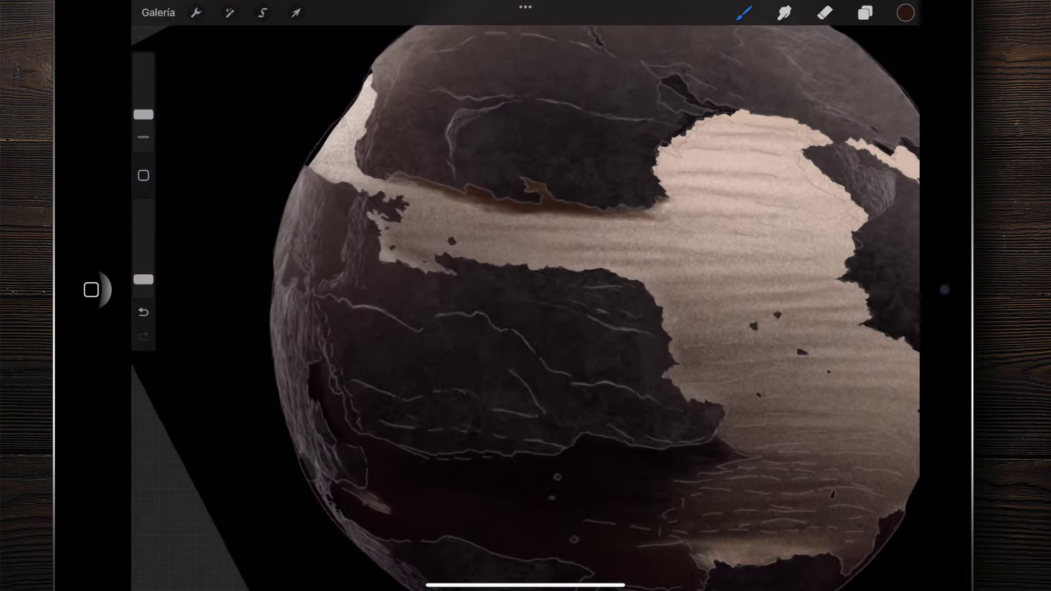
scroll(592, 296, up, 2)
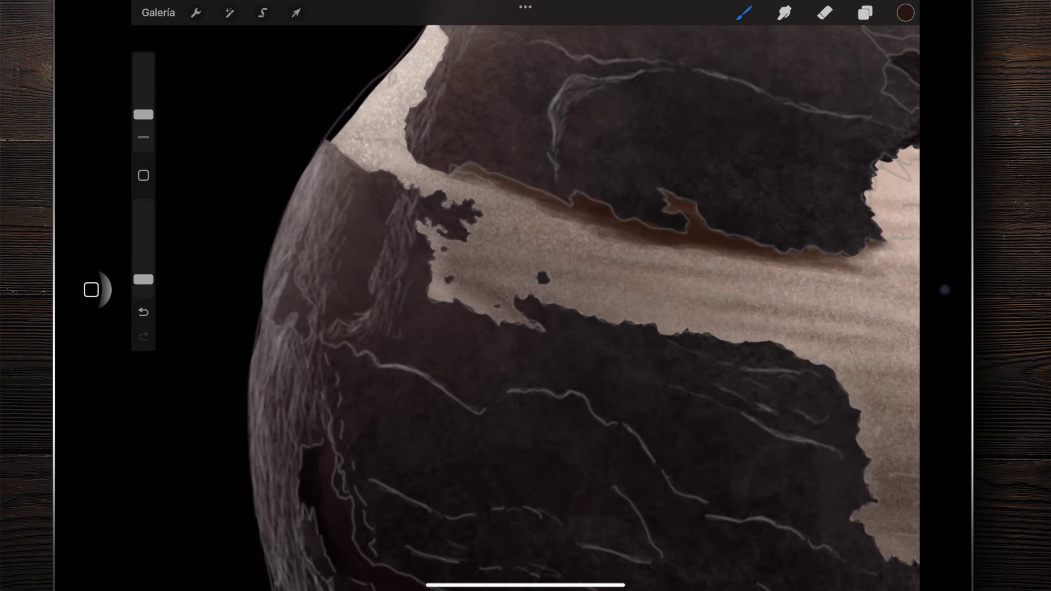
scroll(591, 295, down, 1)
scroll(526, 307, down, 3)
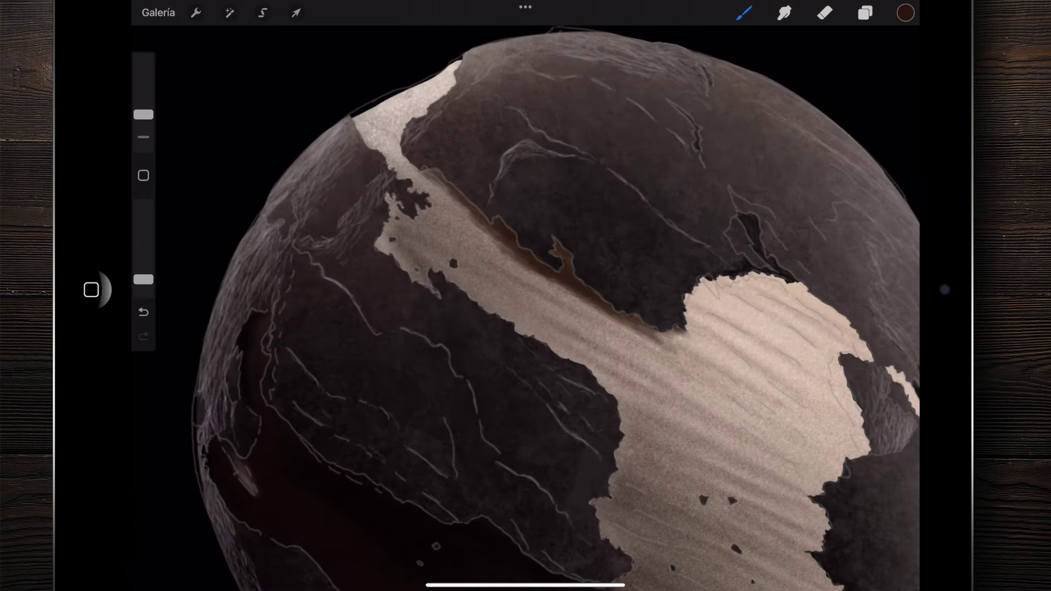
scroll(525, 307, up, 6)
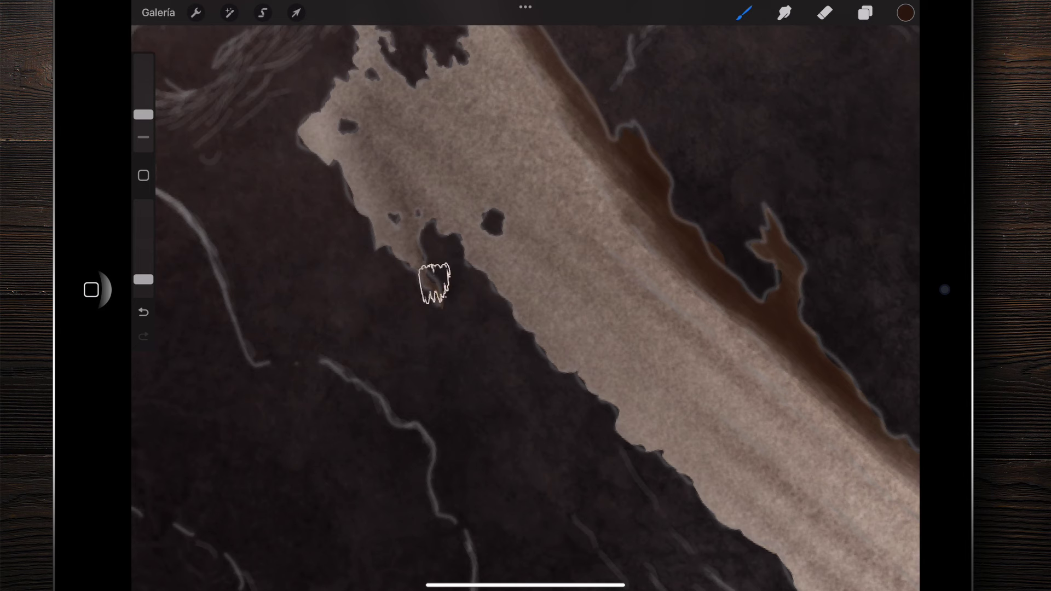
scroll(525, 307, down, 2)
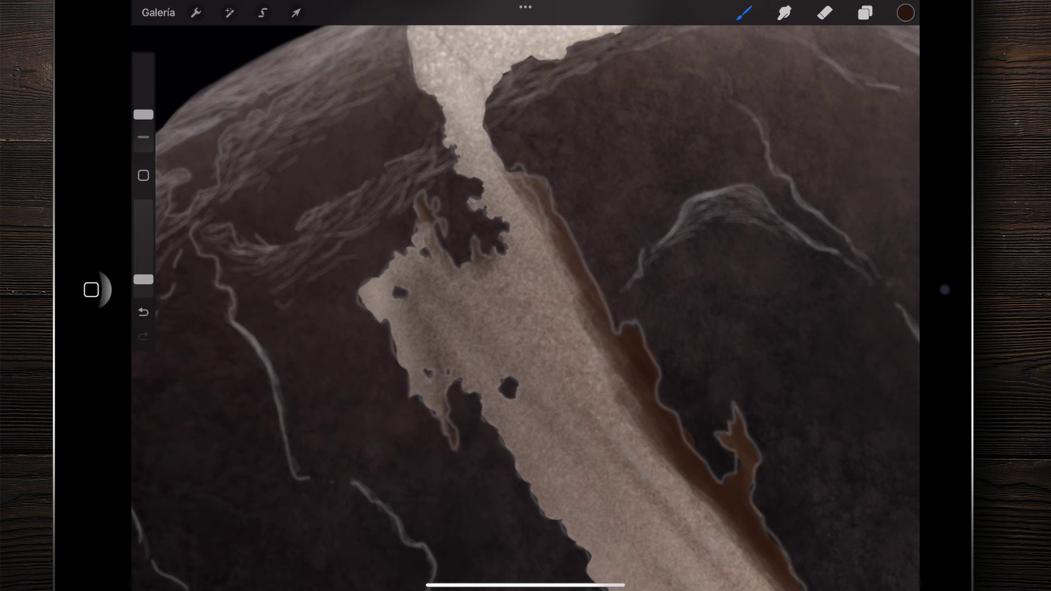
scroll(525, 307, down, 5)
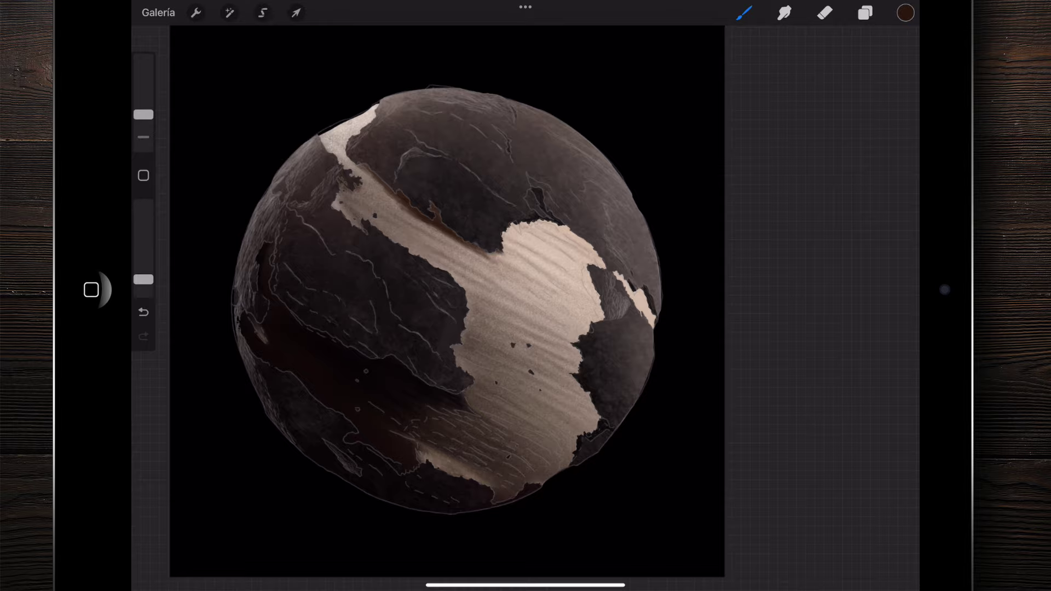
scroll(525, 295, up, 3)
scroll(526, 296, up, 3)
scroll(526, 295, up, 1)
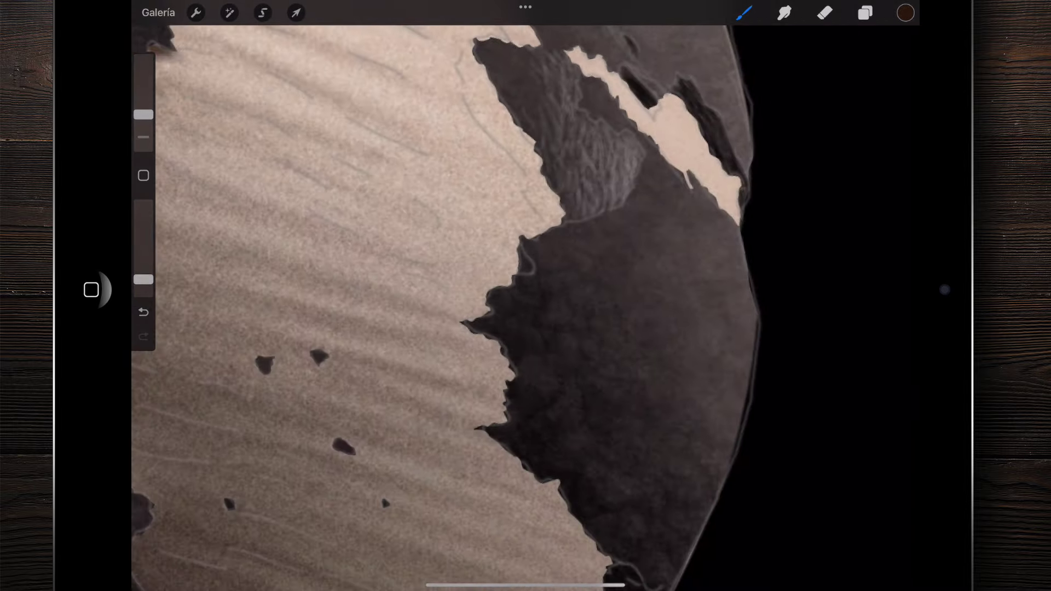
scroll(525, 306, down, 5)
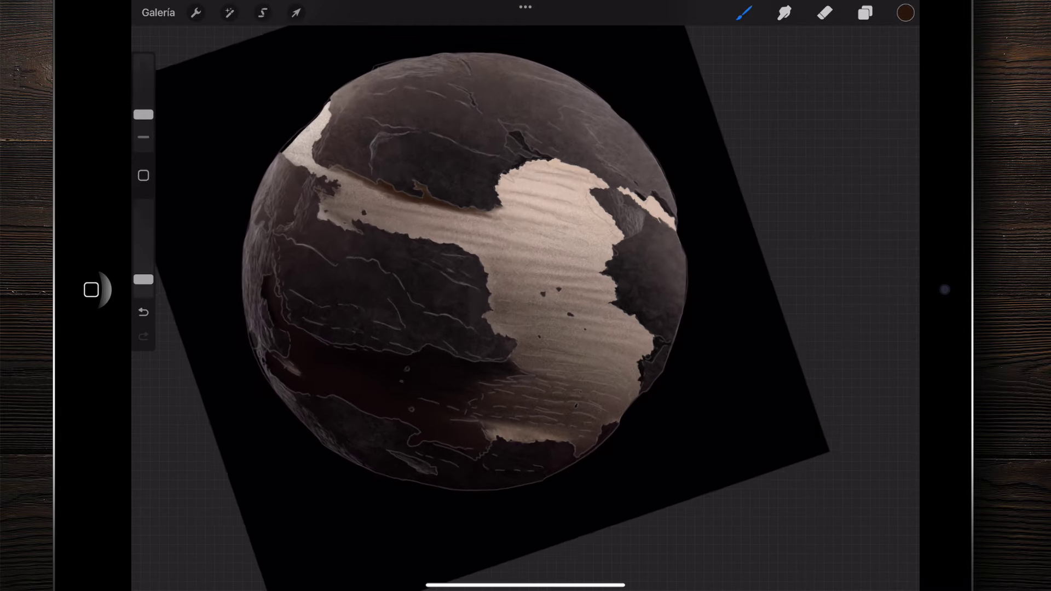
click(542, 159)
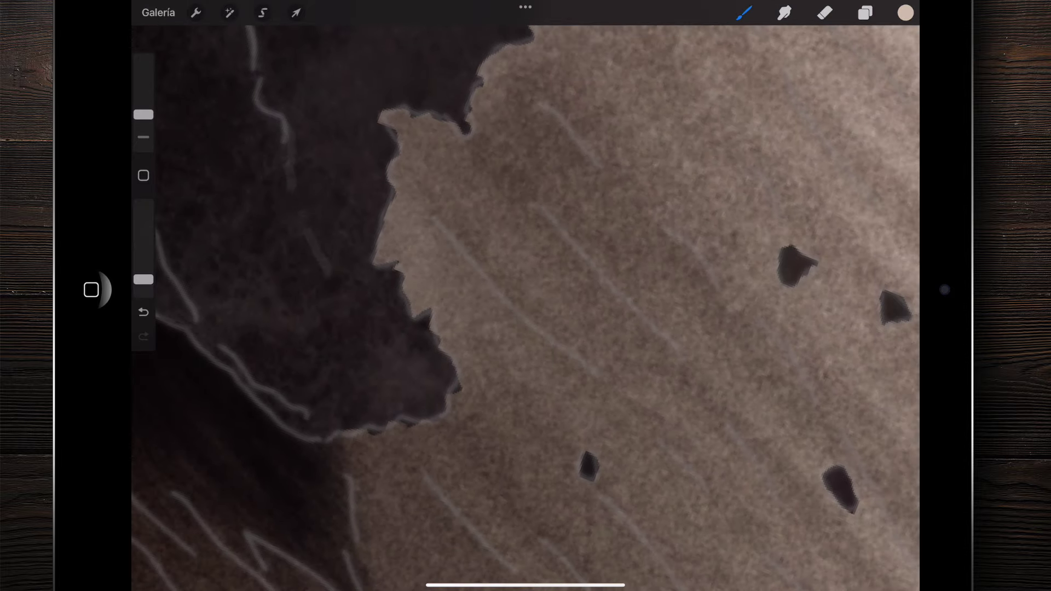
Shrink the brush and paint a light beige highlight along the dark continent edge
drag(143, 115, 144, 126)
scroll(525, 307, down, 2)
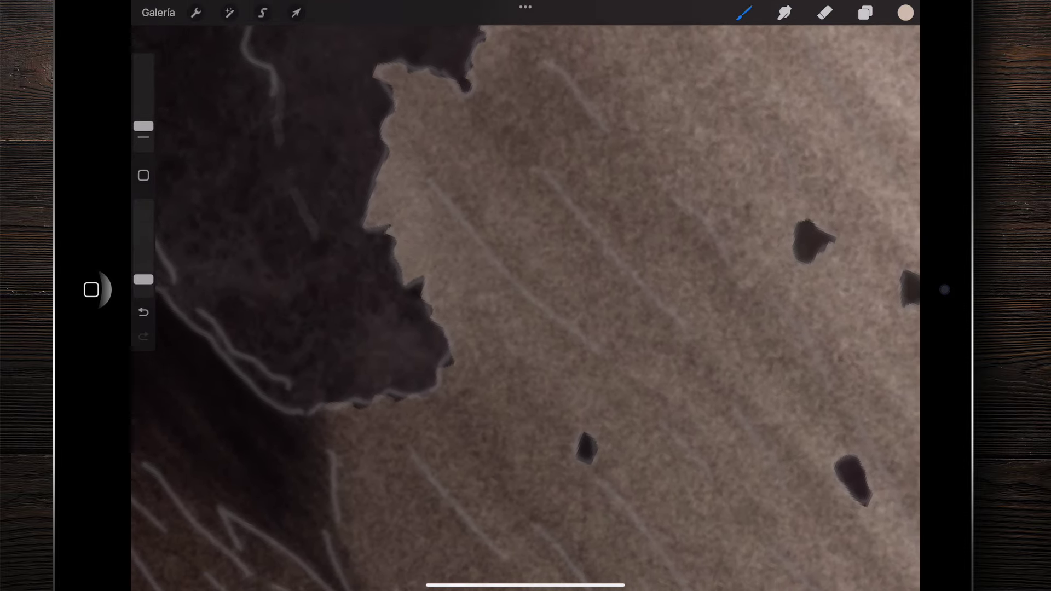
drag(446, 325, 405, 254)
mouse_move(378, 213)
mouse_down()
mouse_move(404, 263)
mouse_move(378, 186)
mouse_up()
Lower the brush opacity and bring up the layers list
drag(143, 280, 144, 287)
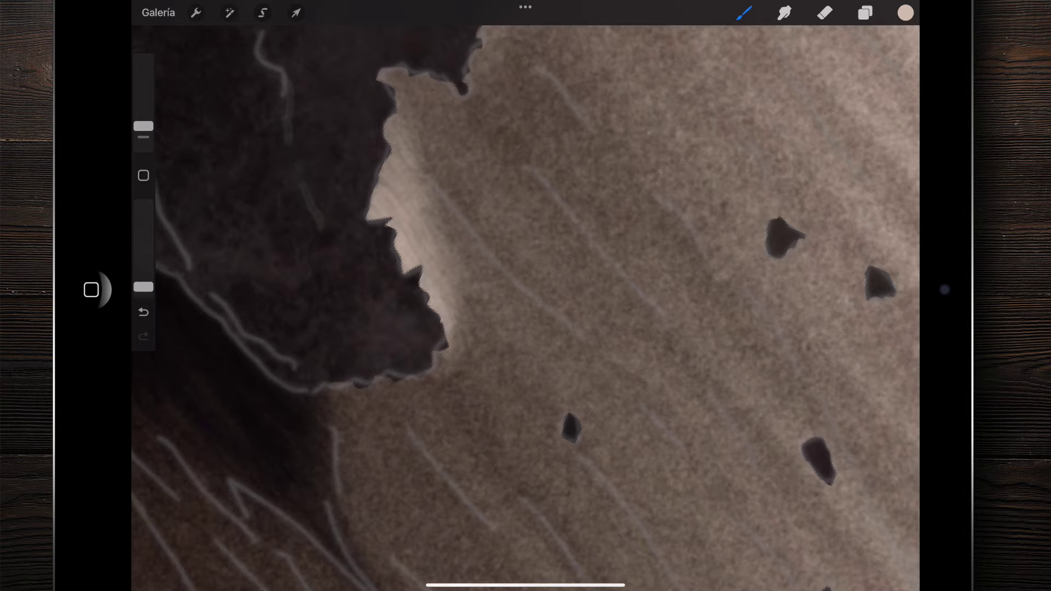
scroll(525, 295, down, 3)
scroll(525, 296, down, 5)
scroll(526, 296, down, 2)
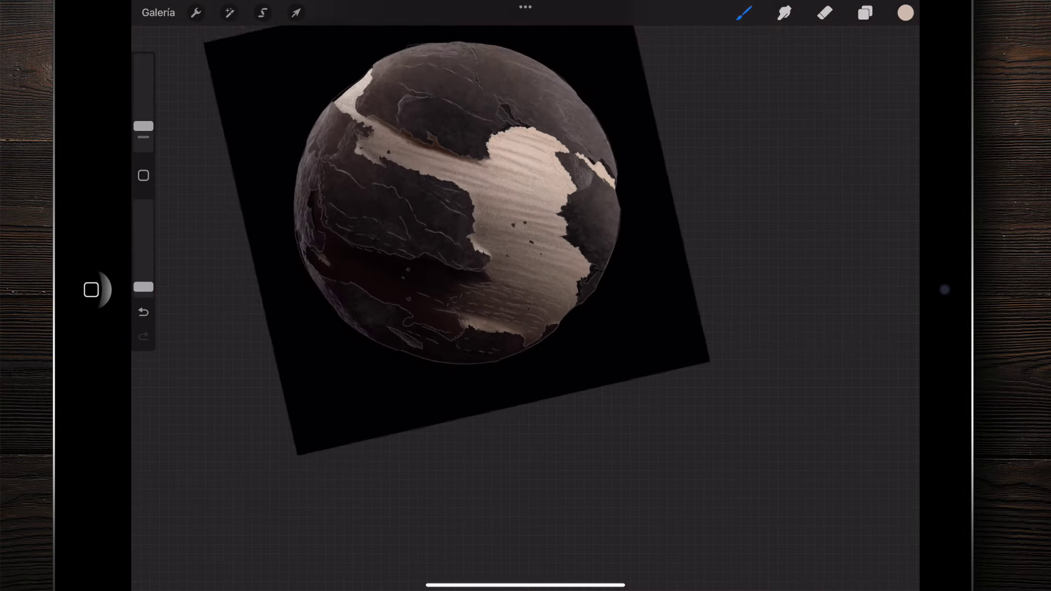
click(865, 13)
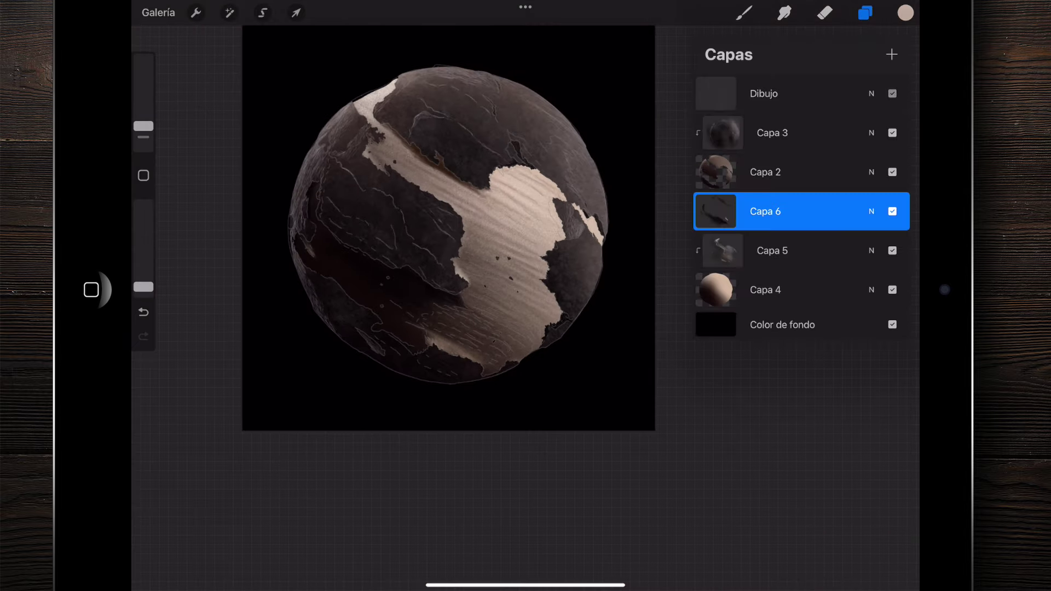
Paint a soft pale glow stroke on the mountain's rocky edge
click(743, 12)
scroll(526, 295, up, 5)
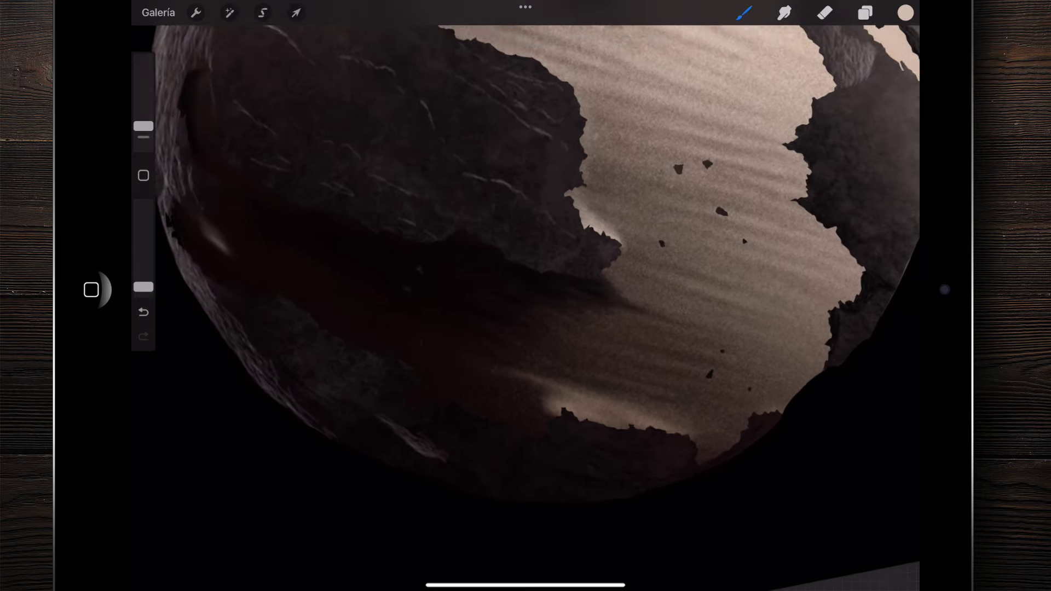
scroll(525, 296, down, 5)
scroll(525, 296, down, 2)
scroll(526, 295, down, 1)
scroll(525, 295, up, 3)
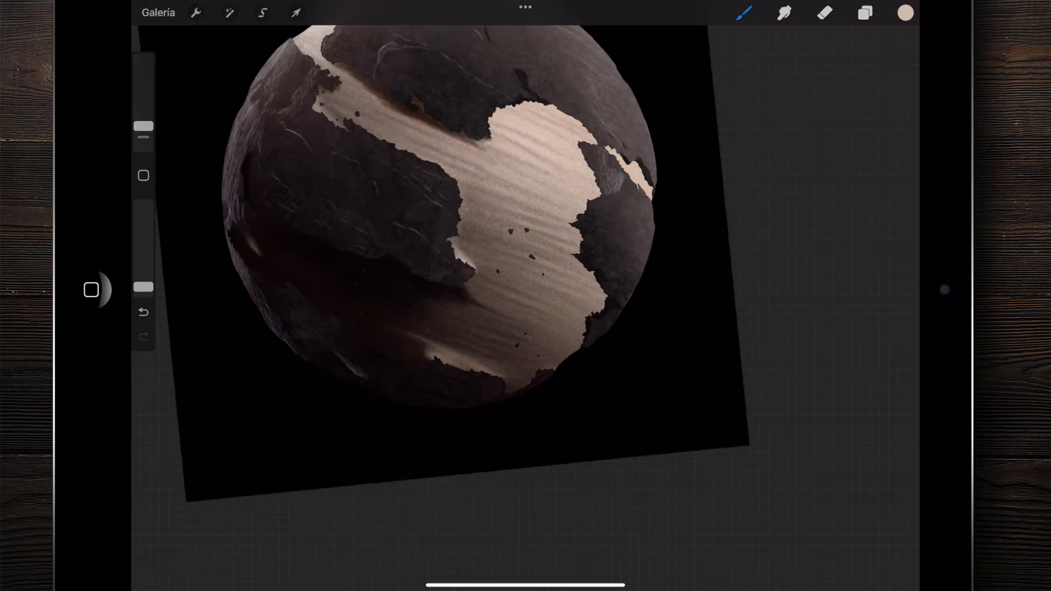
scroll(525, 295, up, 2)
scroll(525, 295, up, 1)
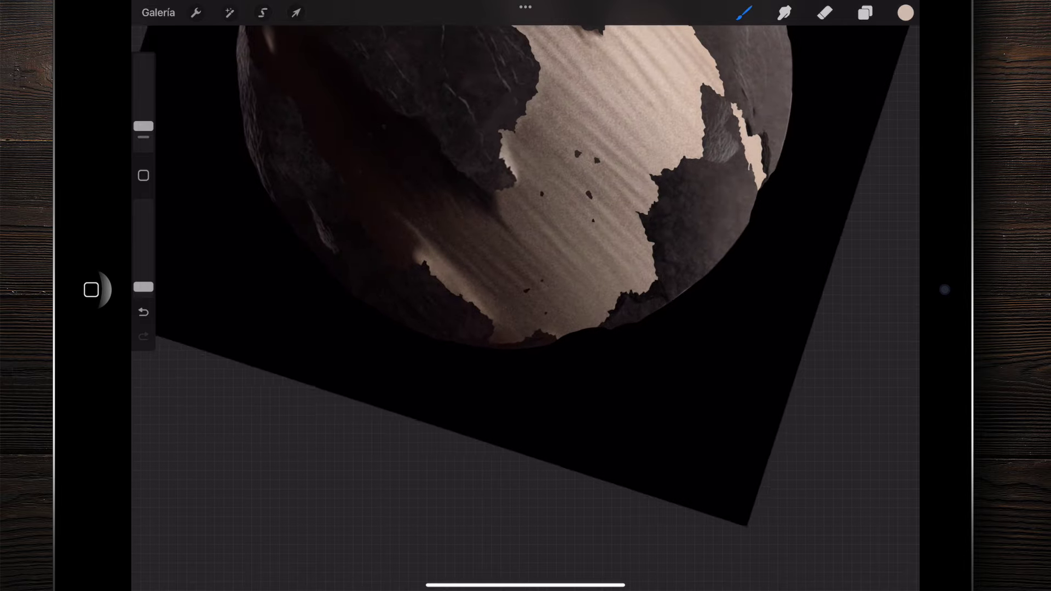
scroll(526, 295, up, 2)
scroll(525, 295, up, 2)
scroll(525, 296, up, 2)
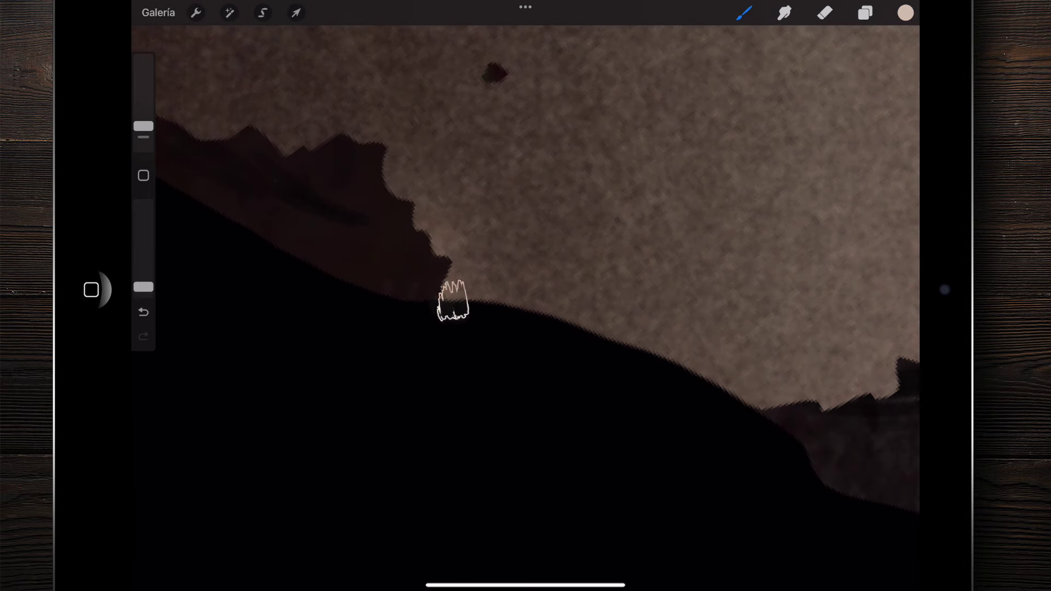
drag(405, 215, 392, 180)
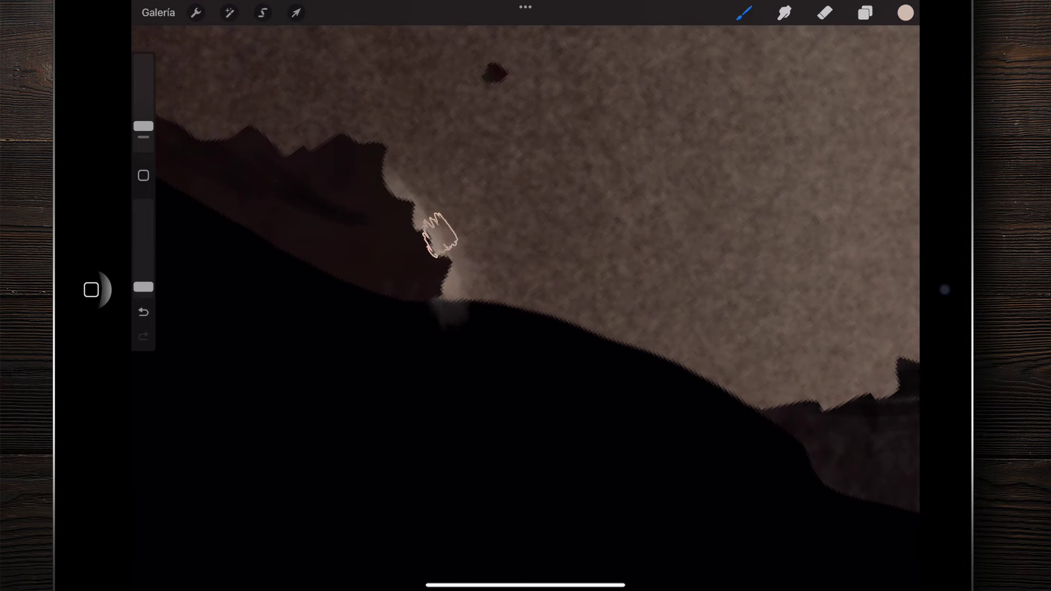
Clip Capa 6 to the layer below, then add more soft glow beside the mountain edge
click(865, 13)
click(765, 211)
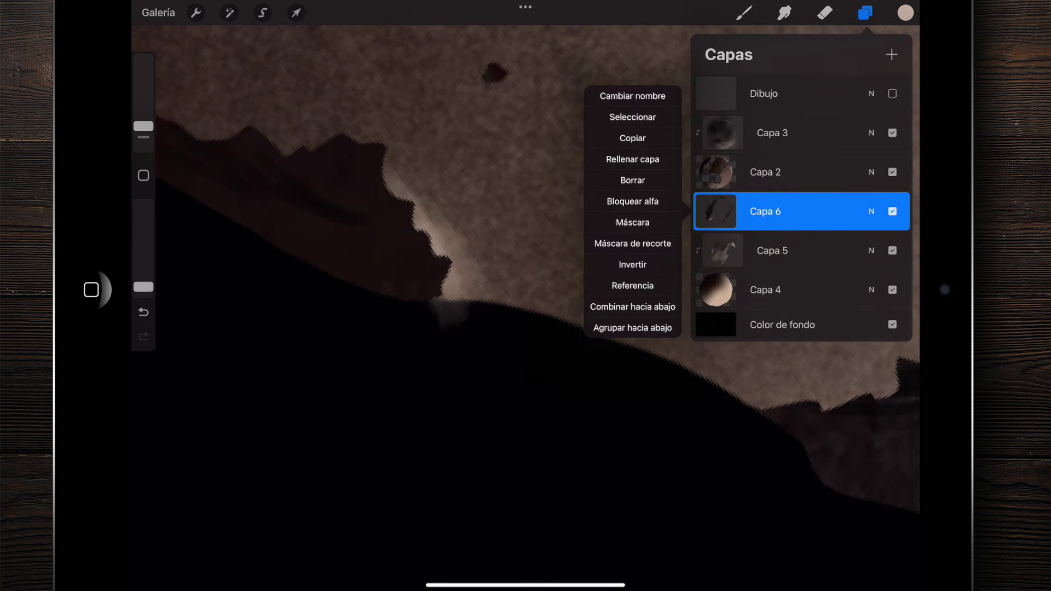
click(632, 243)
click(467, 277)
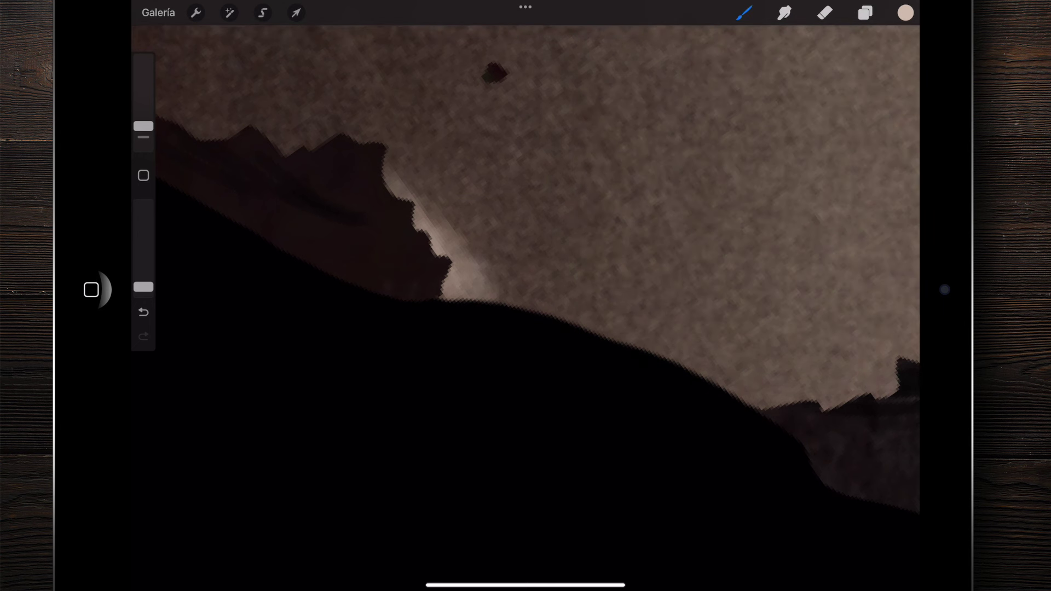
drag(467, 235, 423, 196)
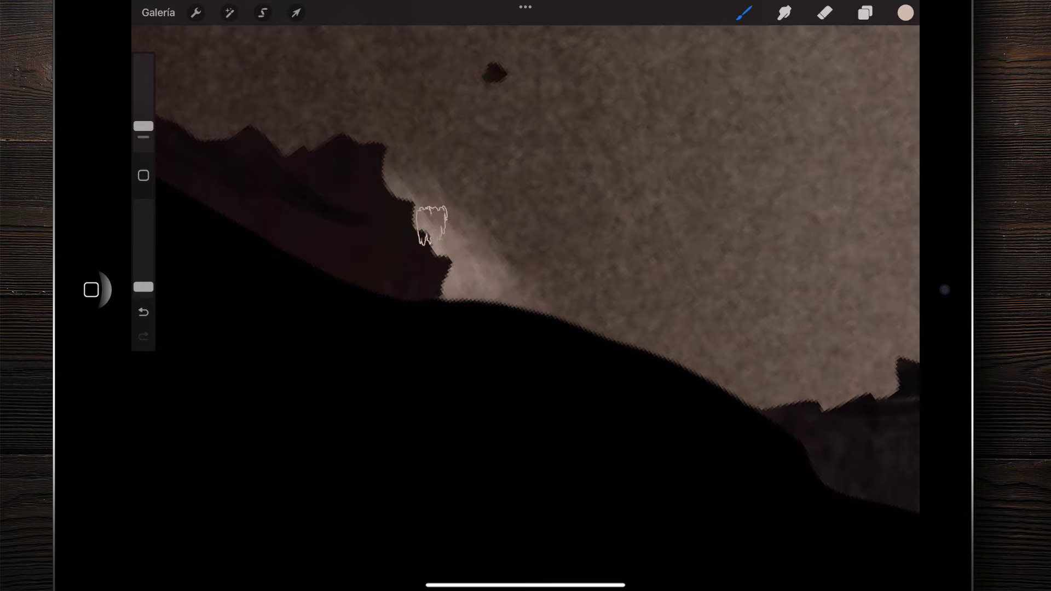
scroll(525, 295, down, 10)
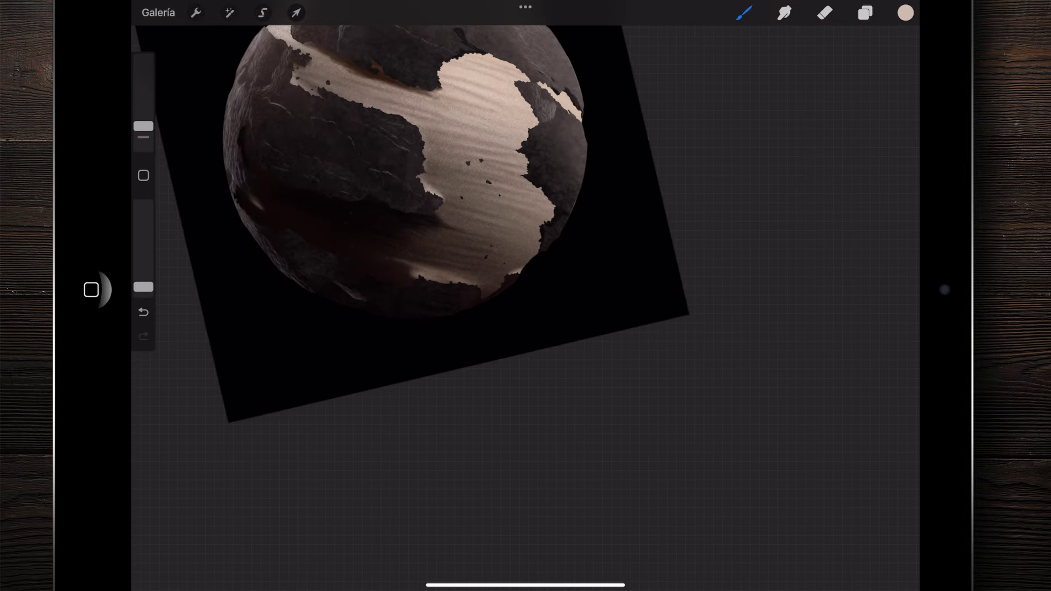
Hide and show Capa 6 to compare the glow, leaving it visible with the layer list closed
scroll(455, 219, down, 5)
scroll(454, 218, up, 2)
scroll(455, 219, down, 4)
scroll(476, 219, down, 2)
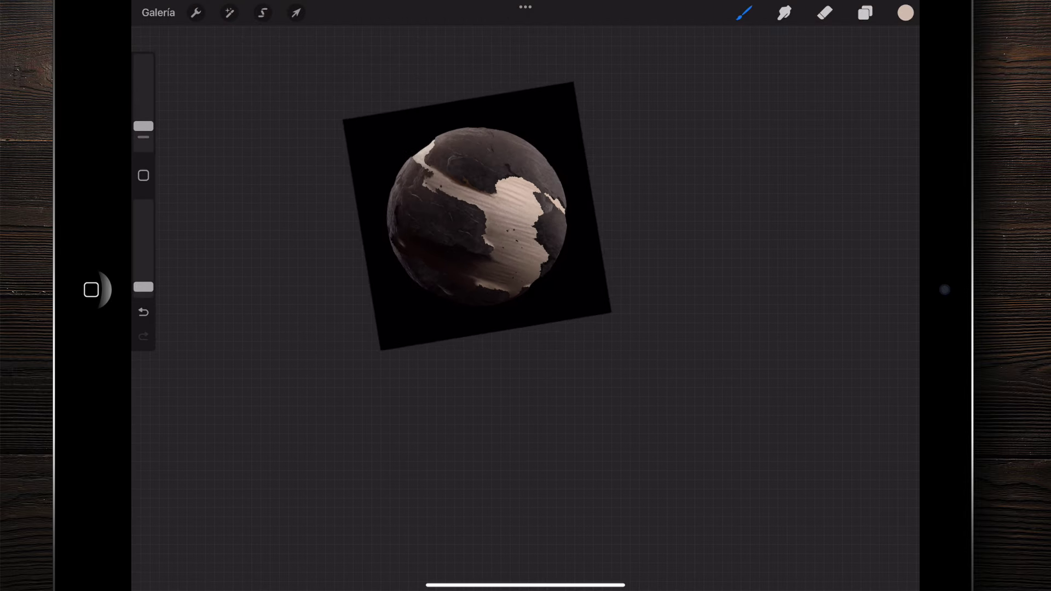
scroll(477, 216, down, 2)
scroll(480, 216, down, 2)
scroll(479, 216, up, 10)
scroll(525, 274, up, 2)
scroll(526, 295, down, 5)
scroll(383, 241, down, 3)
click(865, 12)
click(892, 211)
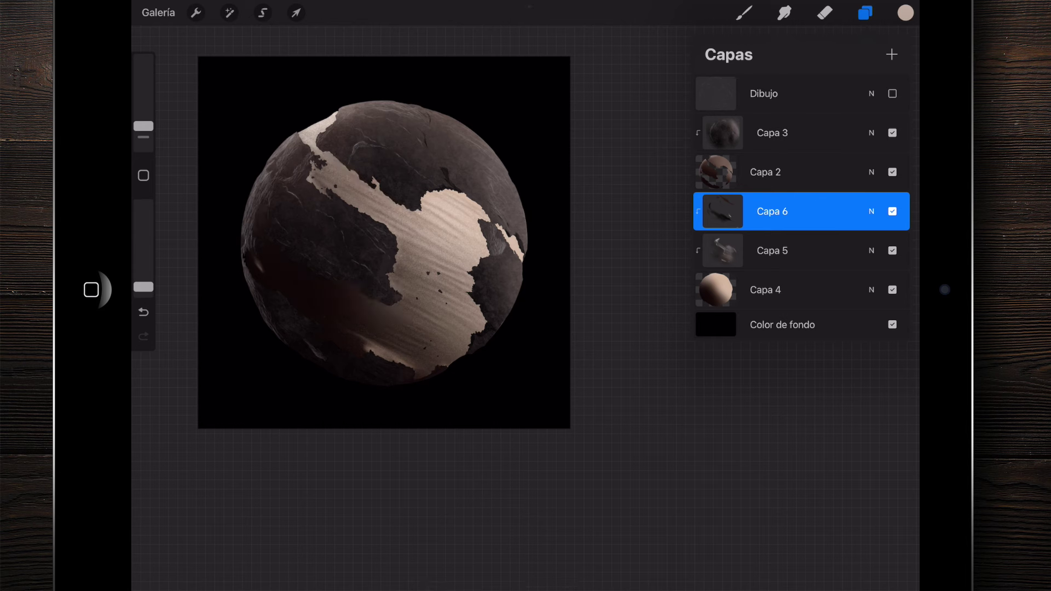
click(892, 211)
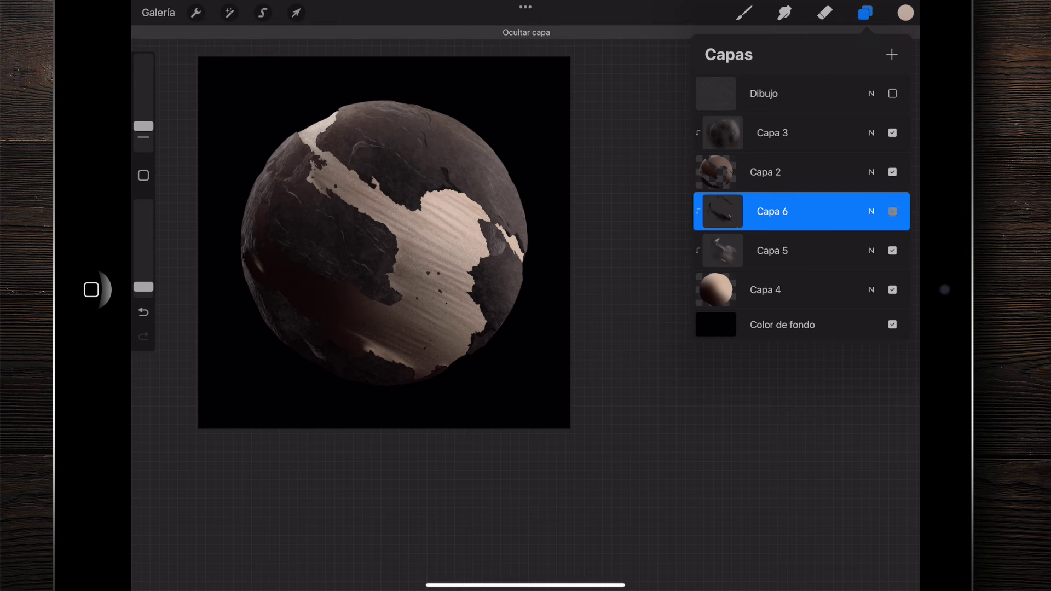
click(892, 211)
scroll(383, 244, up, 5)
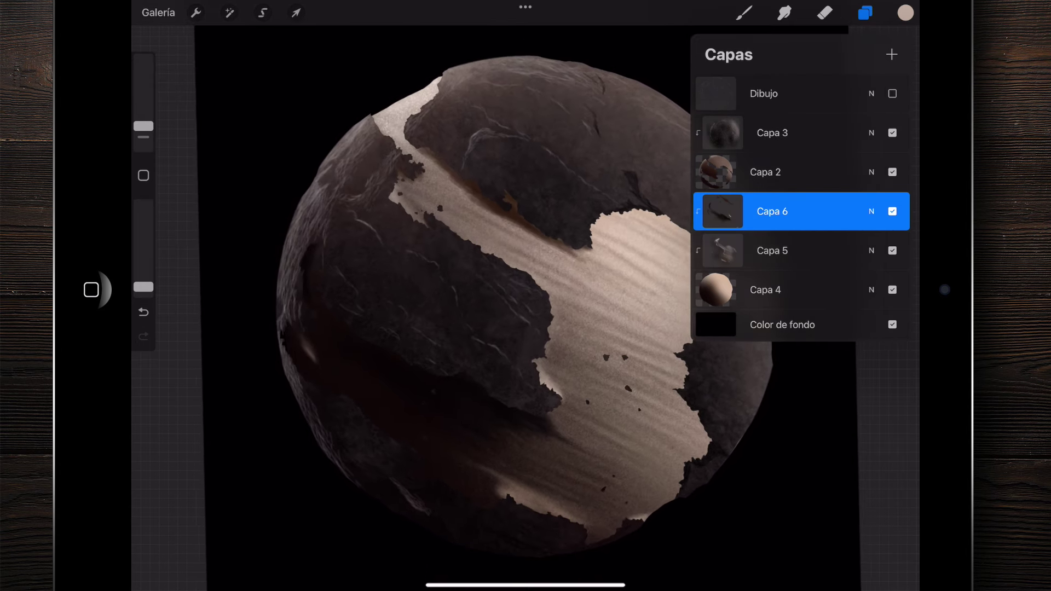
scroll(526, 295, down, 2)
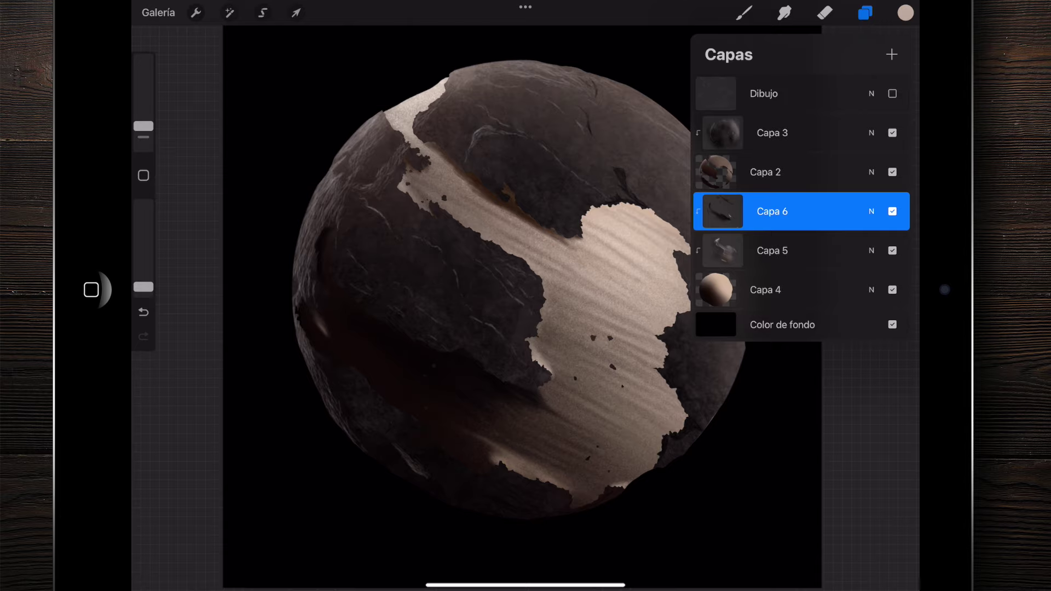
click(744, 12)
scroll(493, 274, up, 5)
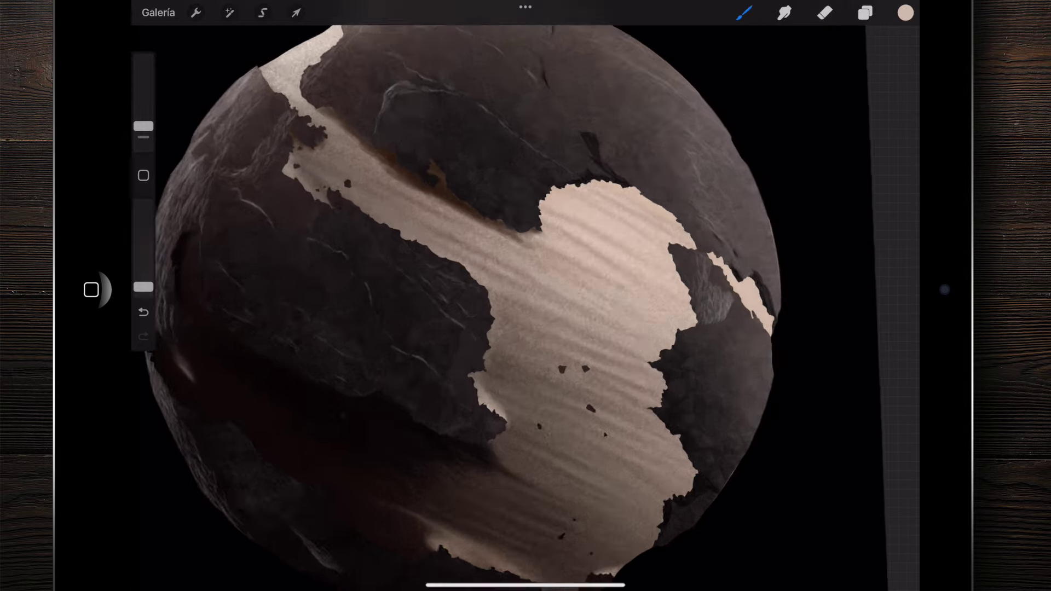
scroll(492, 274, up, 2)
scroll(526, 295, up, 3)
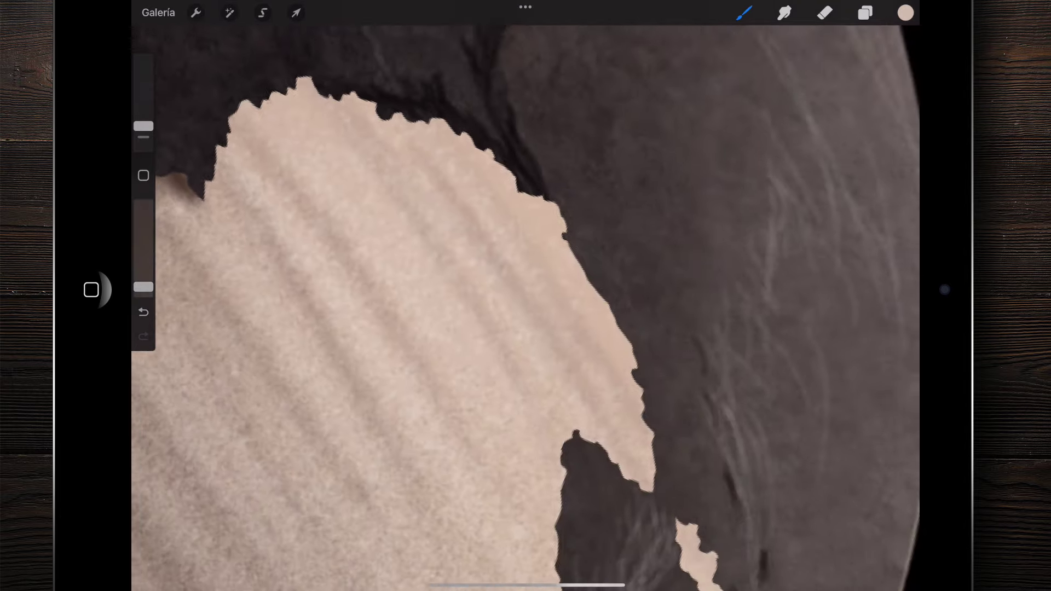
scroll(525, 296, down, 3)
scroll(525, 295, down, 3)
scroll(525, 295, down, 3)
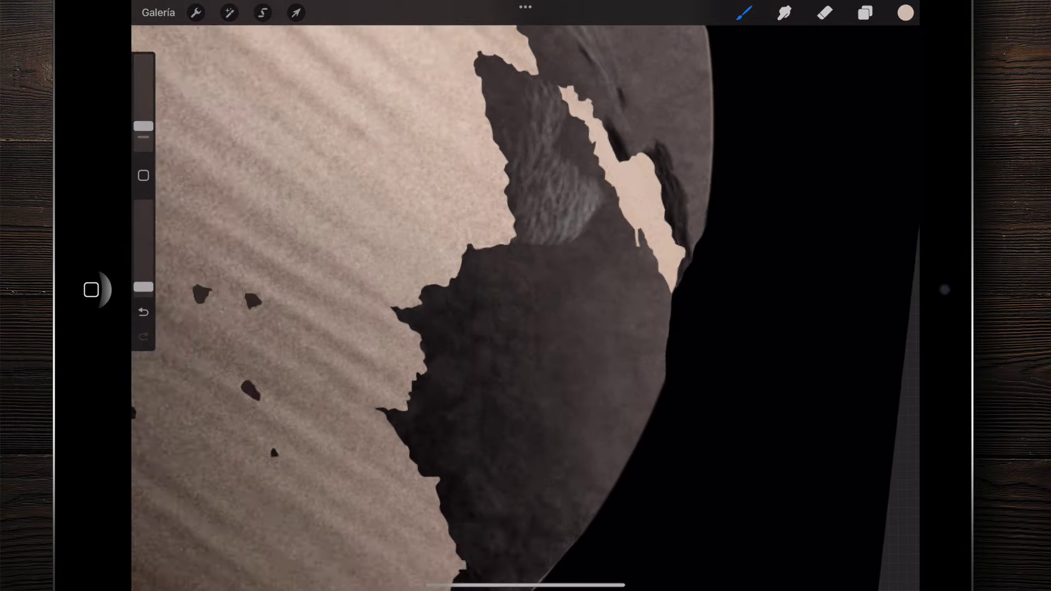
scroll(526, 295, up, 2)
scroll(526, 296, down, 3)
scroll(526, 295, down, 3)
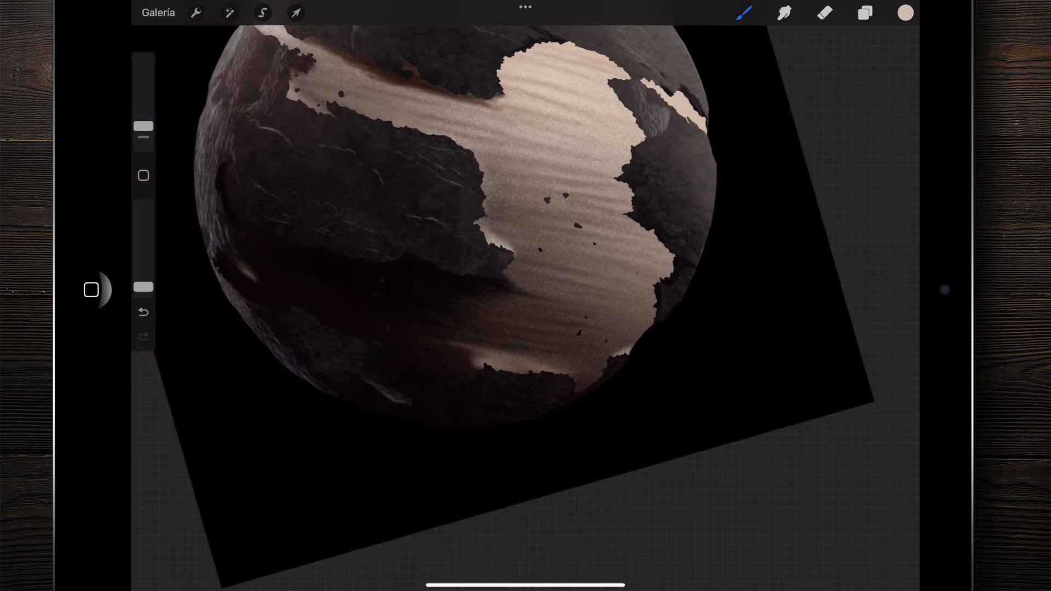
scroll(526, 295, down, 2)
scroll(526, 295, down, 3)
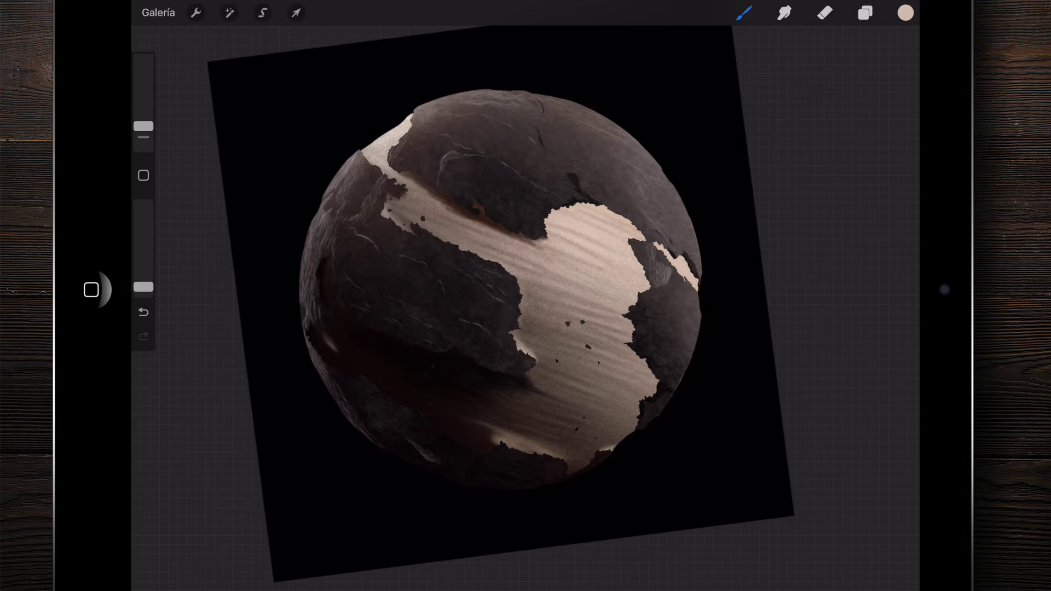
scroll(526, 295, up, 3)
scroll(525, 296, down, 5)
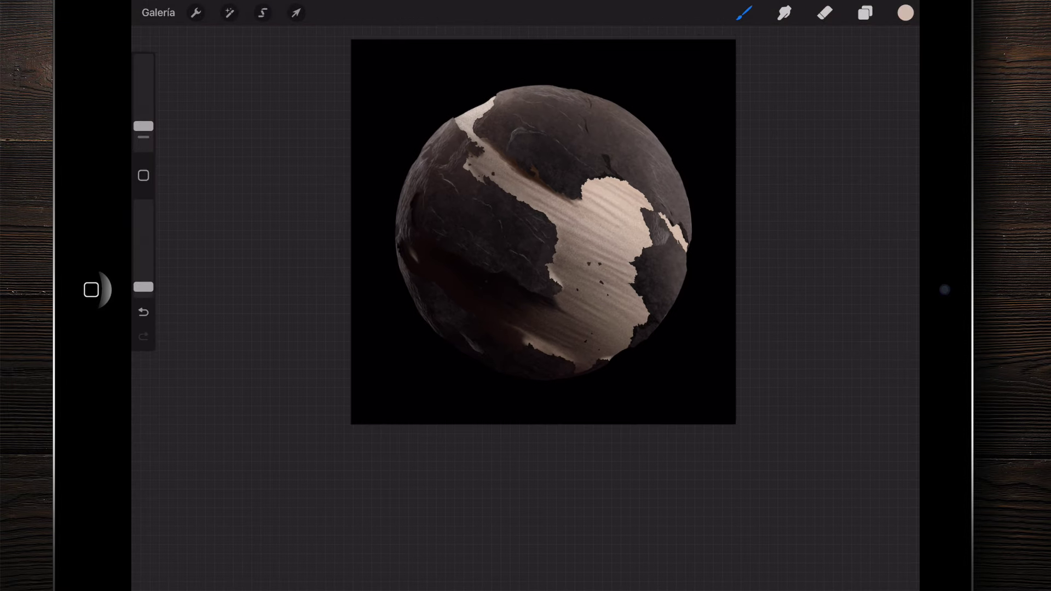
scroll(543, 232, up, 2)
scroll(542, 232, up, 2)
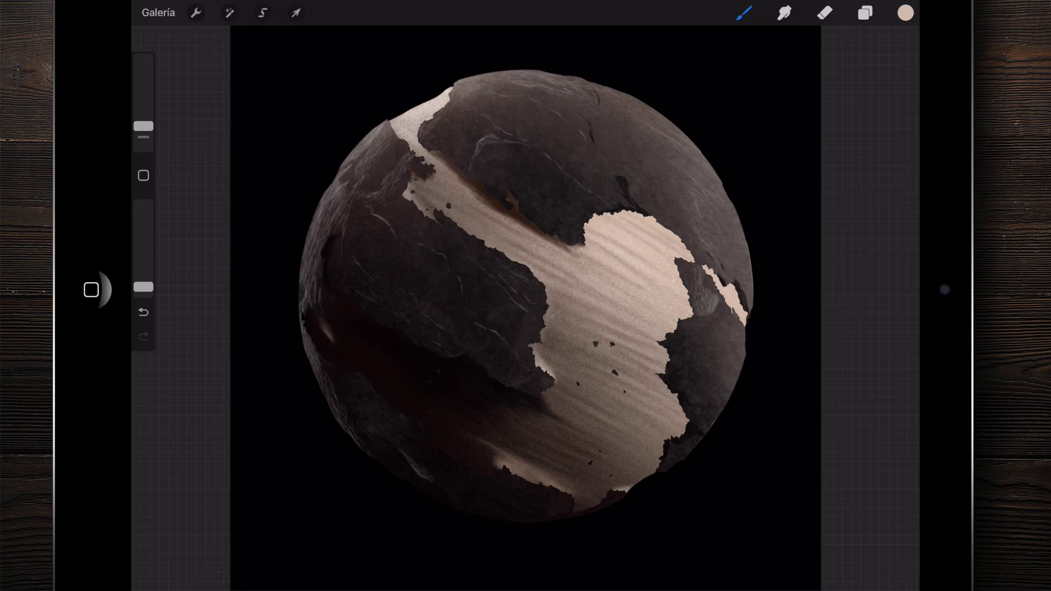
scroll(526, 296, up, 2)
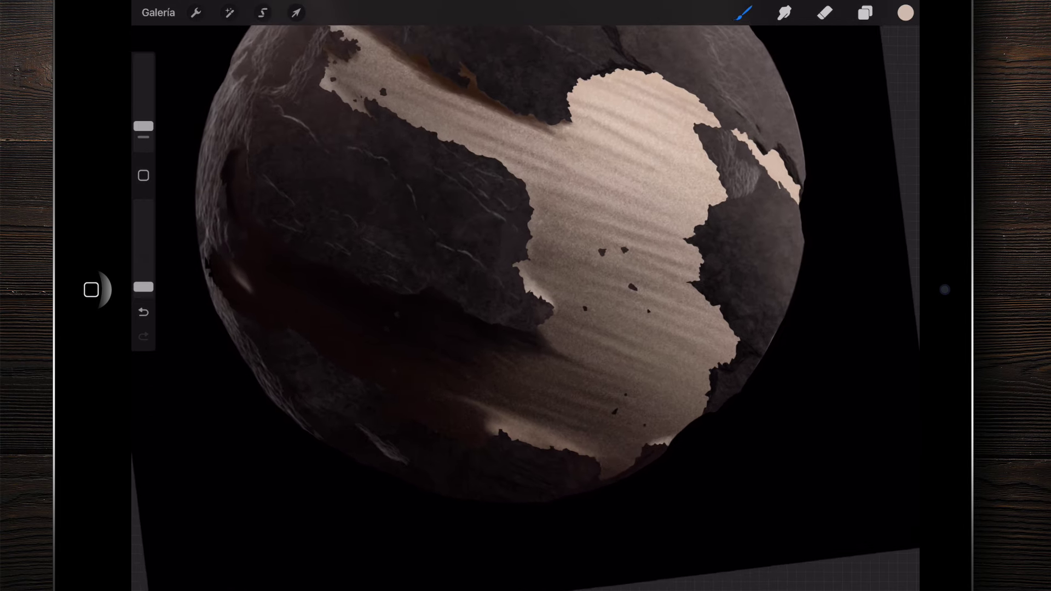
scroll(526, 295, down, 2)
scroll(526, 295, down, 3)
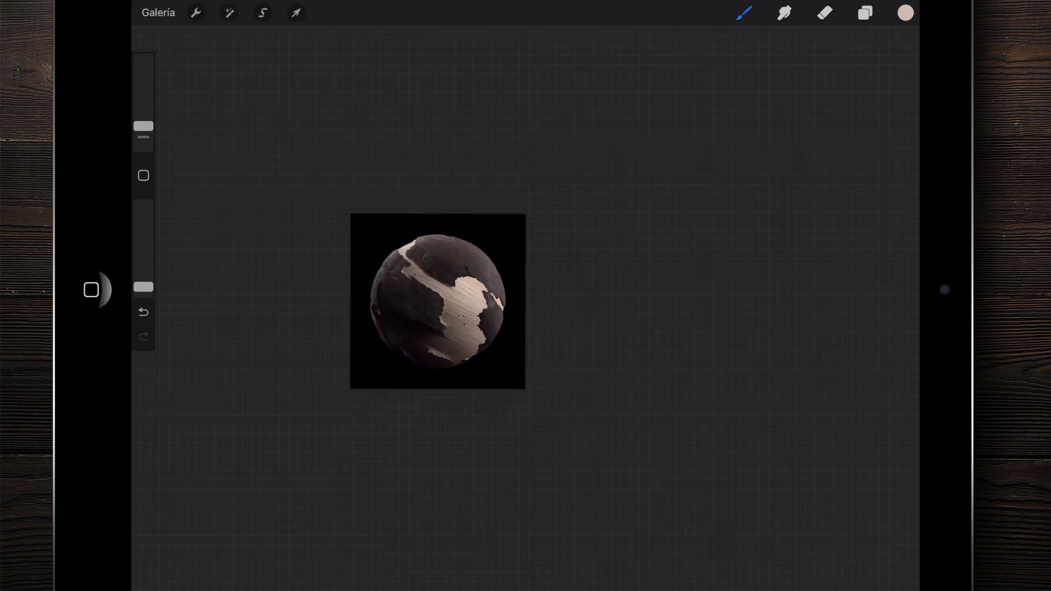
scroll(525, 296, up, 3)
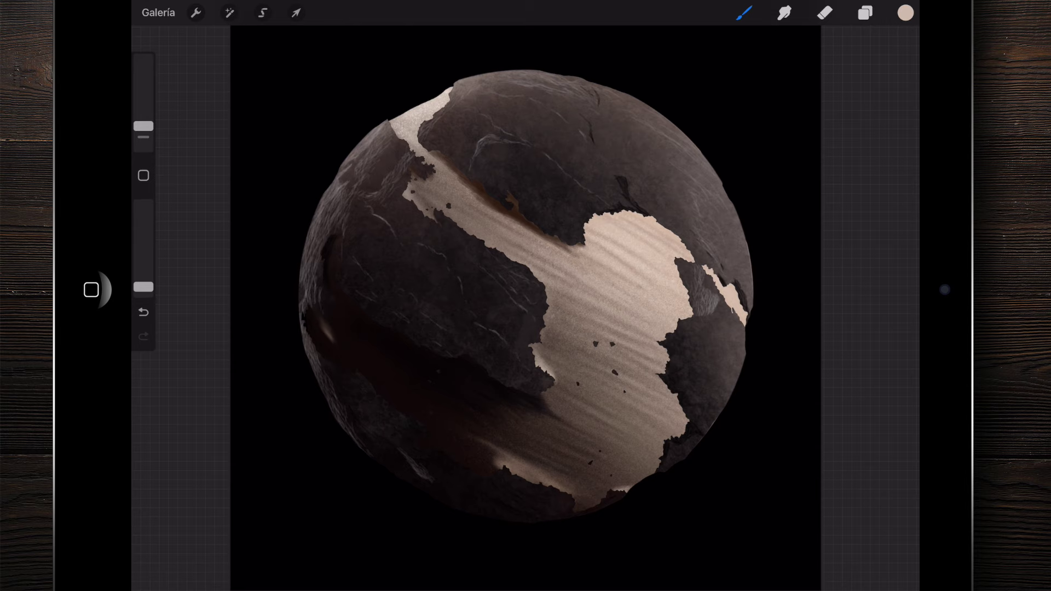
scroll(526, 296, up, 3)
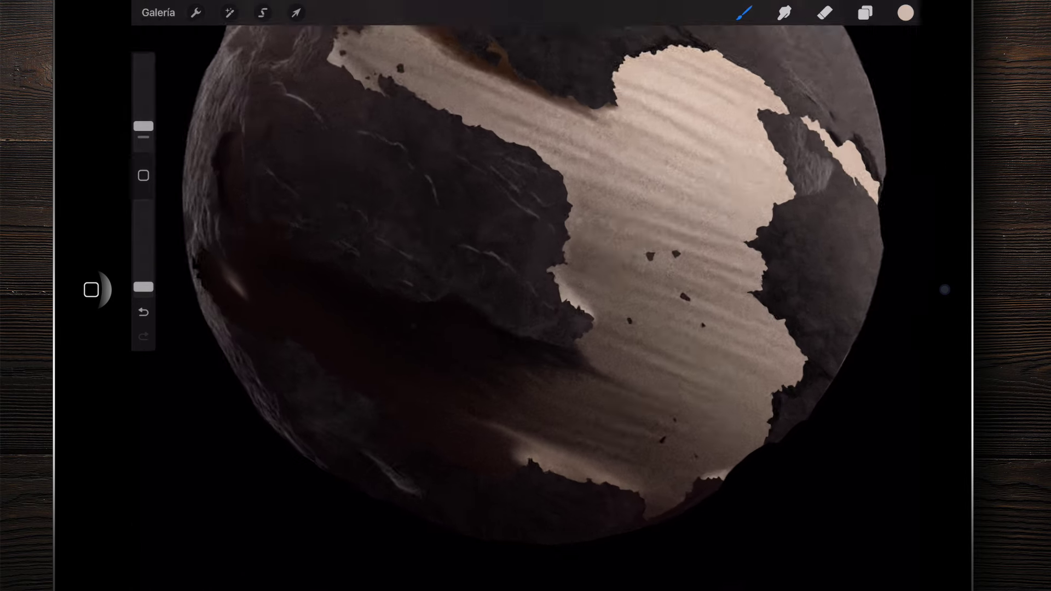
scroll(525, 295, down, 3)
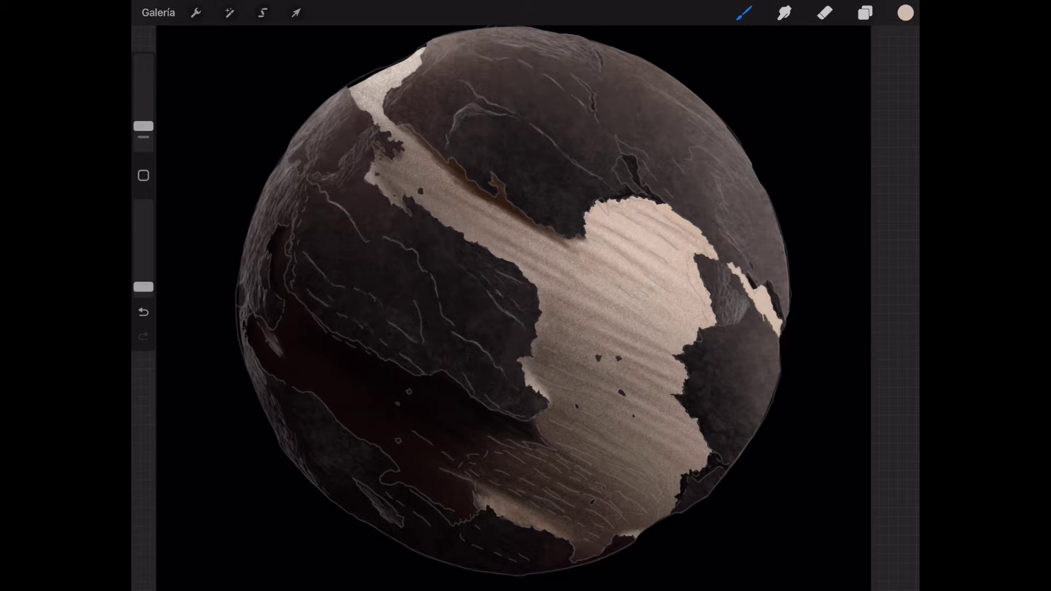
Pick a dark brown with a 3% brush and stroke along the ragged continent edge
click(499, 176)
scroll(525, 296, up, 5)
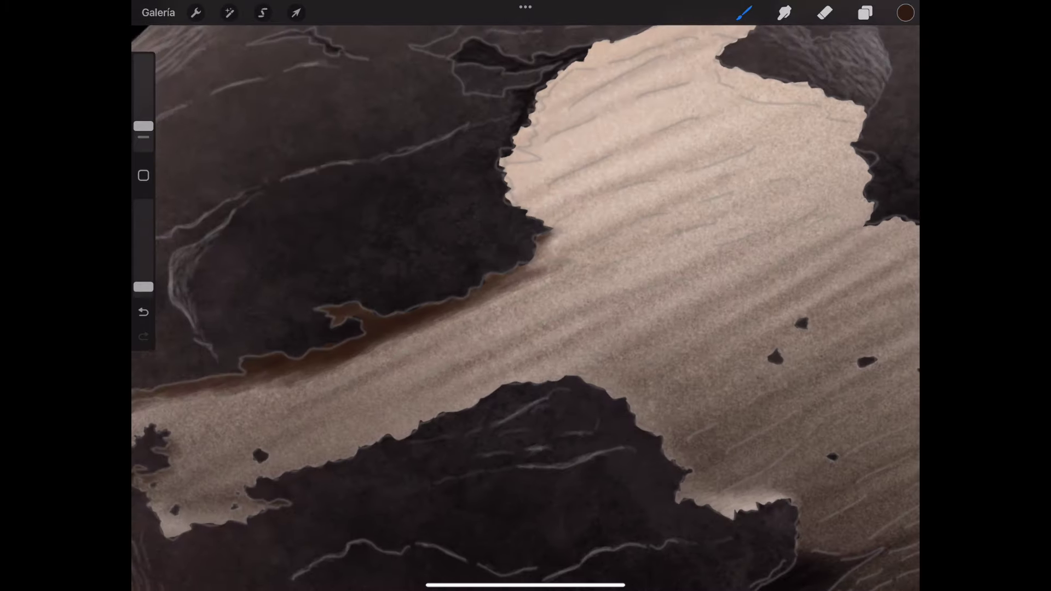
drag(143, 126, 143, 132)
scroll(526, 295, down, 3)
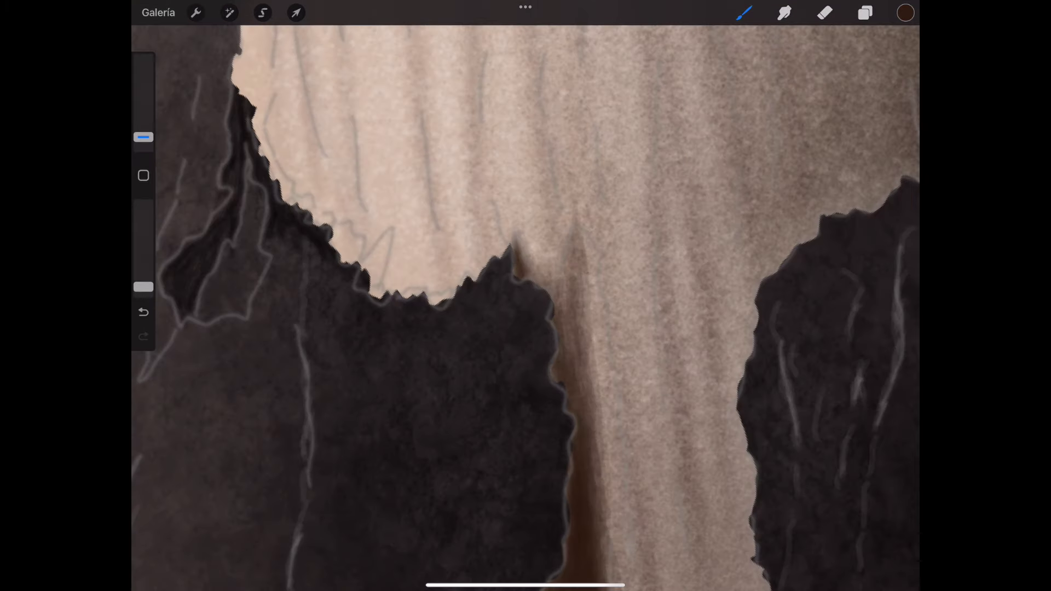
scroll(526, 296, up, 3)
drag(465, 290, 525, 367)
drag(542, 301, 535, 429)
scroll(525, 296, down, 3)
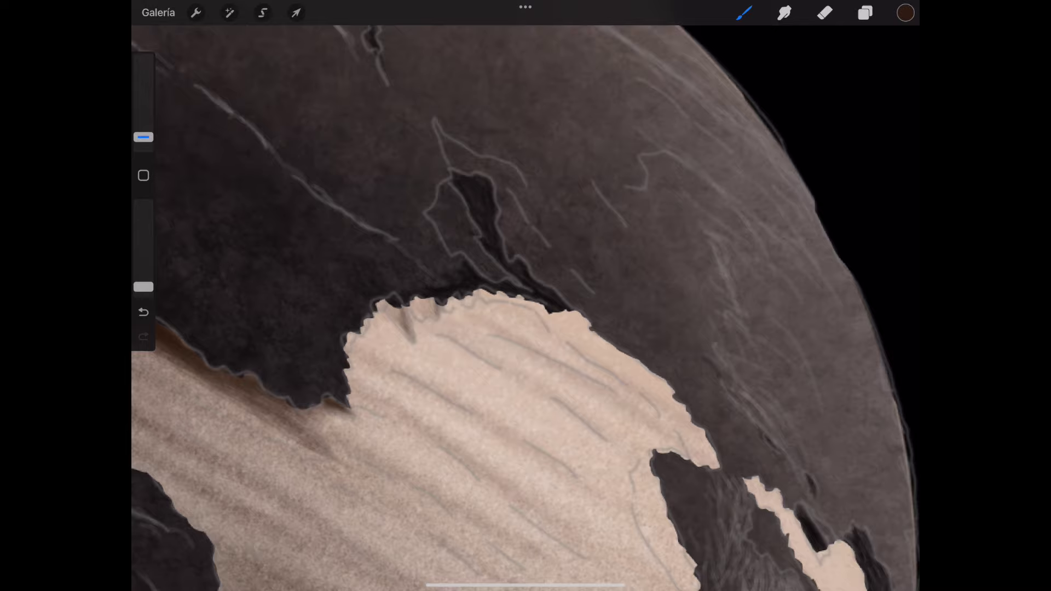
scroll(526, 295, up, 3)
Paint more dark brown strokes along the continent edge, shading it darker
drag(460, 290, 427, 351)
scroll(526, 295, down, 2)
mouse_move(426, 241)
mouse_down()
mouse_move(462, 287)
mouse_move(492, 296)
mouse_up()
mouse_move(482, 266)
mouse_down()
mouse_move(520, 307)
mouse_move(583, 320)
mouse_up()
scroll(526, 296, down, 3)
drag(143, 137, 143, 124)
scroll(526, 296, up, 1)
drag(449, 188, 476, 334)
drag(476, 263, 493, 388)
drag(465, 203, 482, 405)
drag(466, 230, 493, 438)
scroll(525, 296, down, 2)
Shade another section of the ragged rock edge with dark brown strokes
drag(143, 124, 143, 112)
drag(500, 214, 512, 378)
scroll(525, 296, down, 2)
drag(462, 216, 495, 344)
scroll(525, 296, down, 2)
scroll(526, 296, up, 3)
drag(482, 230, 466, 181)
mouse_move(455, 219)
mouse_down()
mouse_move(438, 154)
mouse_move(472, 252)
mouse_move(454, 219)
mouse_up()
scroll(526, 296, up, 2)
scroll(526, 295, up, 2)
scroll(525, 295, up, 2)
drag(143, 111, 144, 123)
scroll(525, 296, up, 2)
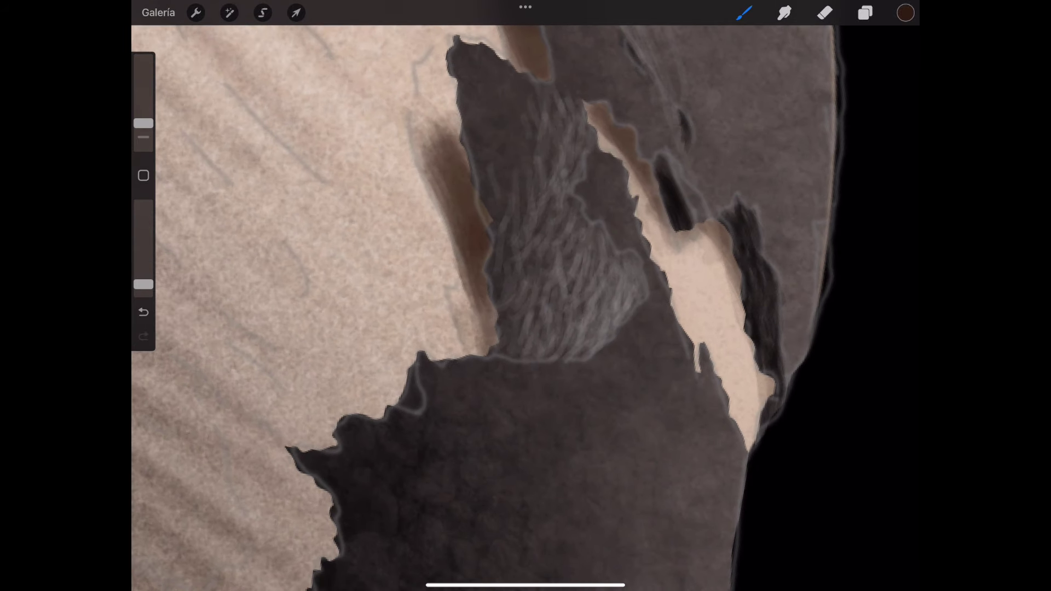
scroll(525, 296, up, 3)
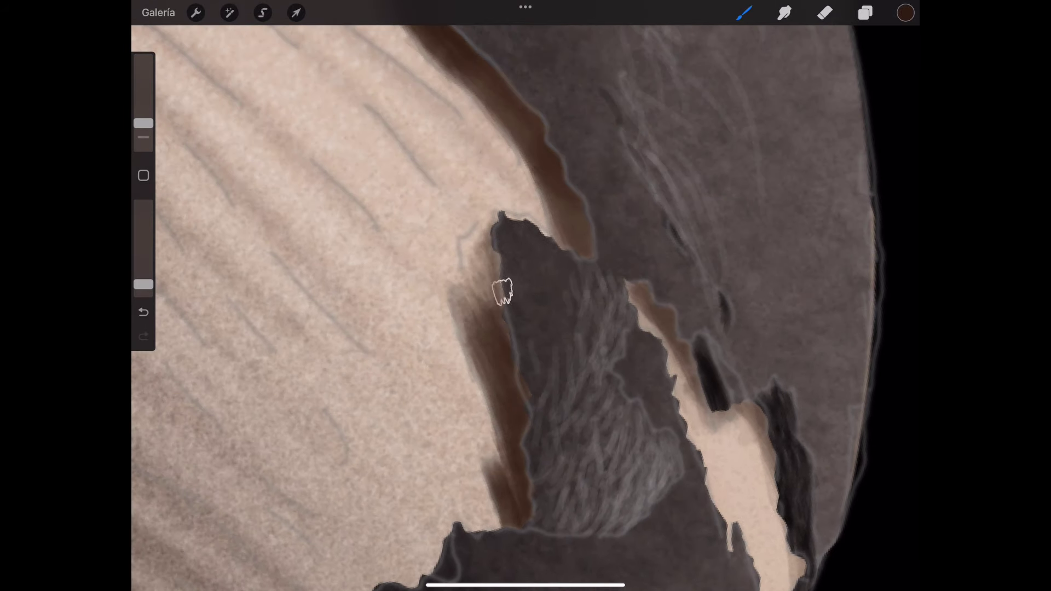
scroll(525, 296, down, 3)
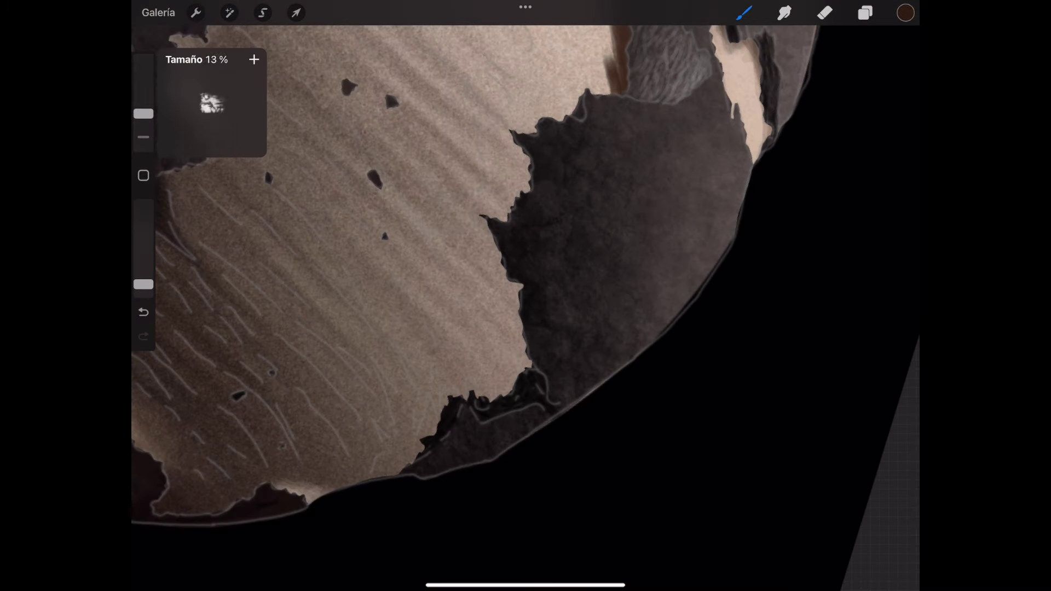
Enlarge the brush to 13% and add brown shading along the dark continent's edge
drag(144, 122, 143, 113)
scroll(526, 296, down, 2)
scroll(526, 295, up, 5)
drag(564, 187, 515, 274)
drag(558, 120, 509, 263)
drag(564, 208, 525, 290)
drag(536, 230, 509, 273)
scroll(525, 296, down, 2)
scroll(526, 295, down, 2)
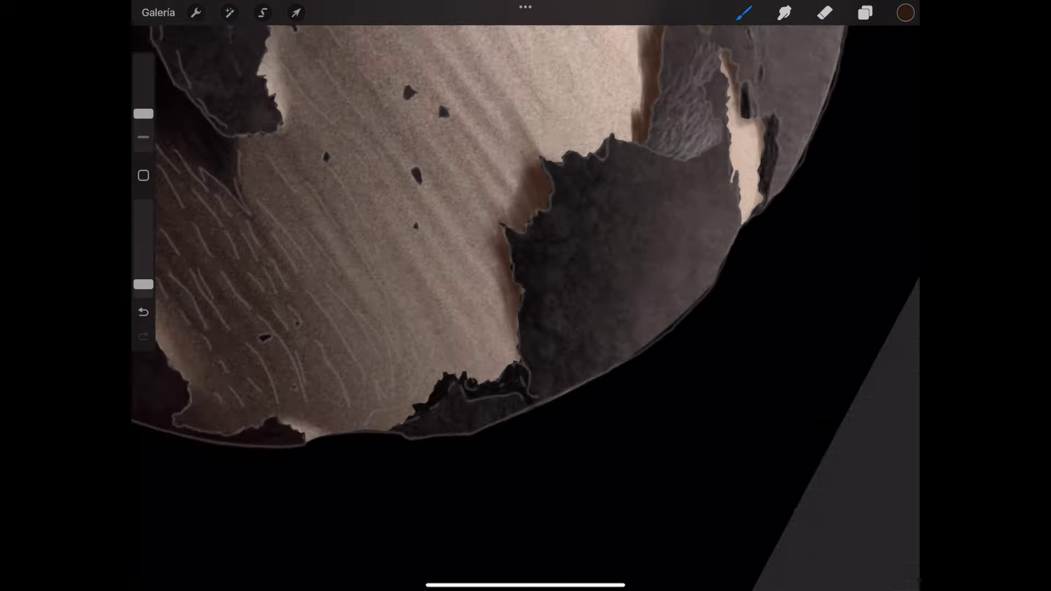
scroll(525, 295, up, 2)
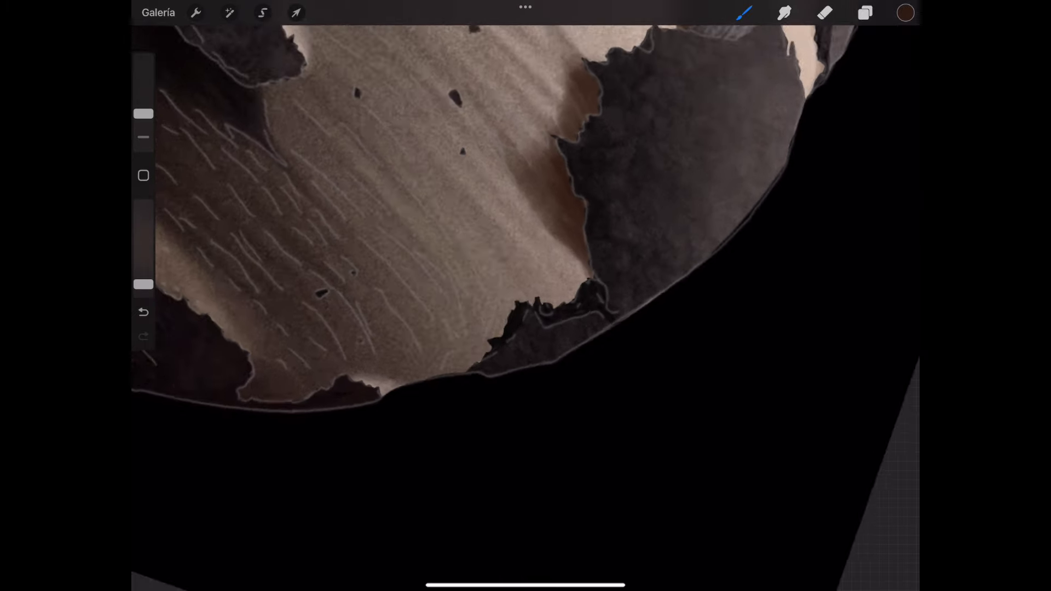
drag(438, 353, 481, 347)
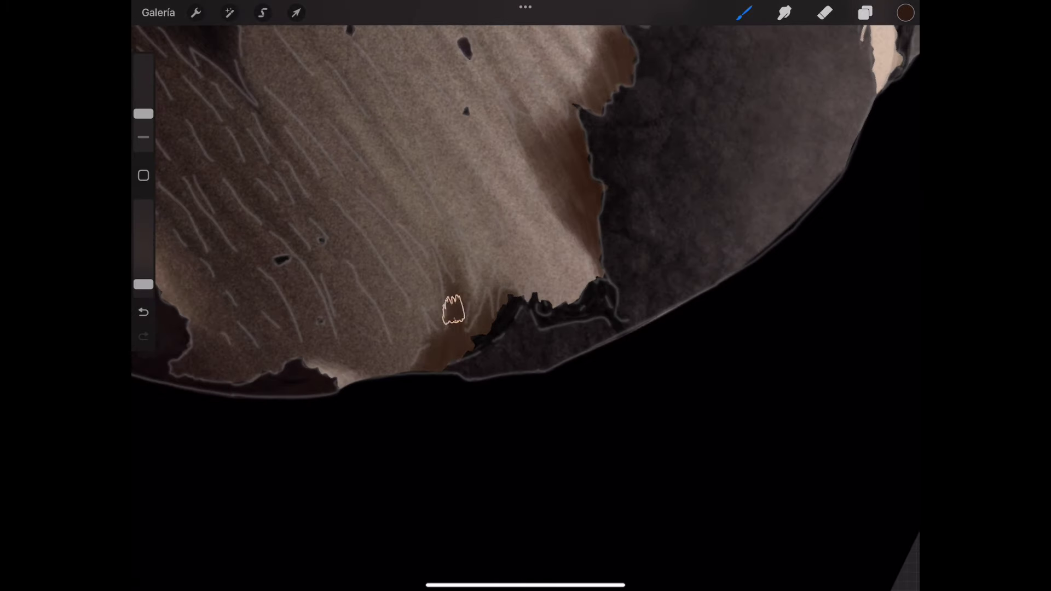
Zoom in on the rocky coastline and resize the brush to about 6%
scroll(453, 310, up, 5)
scroll(454, 310, up, 3)
scroll(541, 303, down, 3)
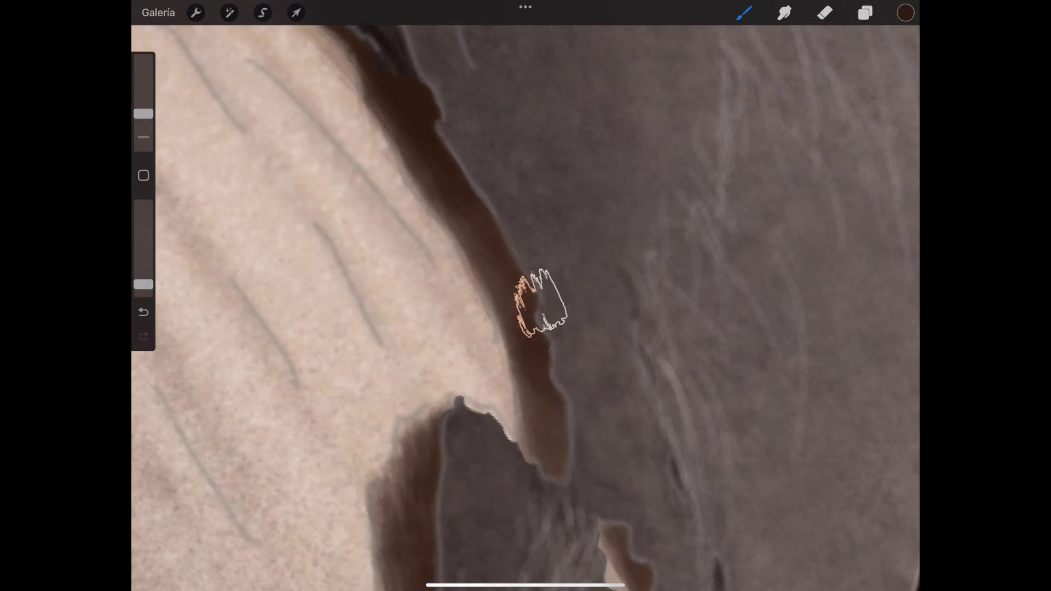
scroll(540, 303, down, 3)
scroll(525, 296, down, 2)
scroll(526, 295, up, 5)
drag(143, 113, 144, 131)
scroll(526, 295, down, 3)
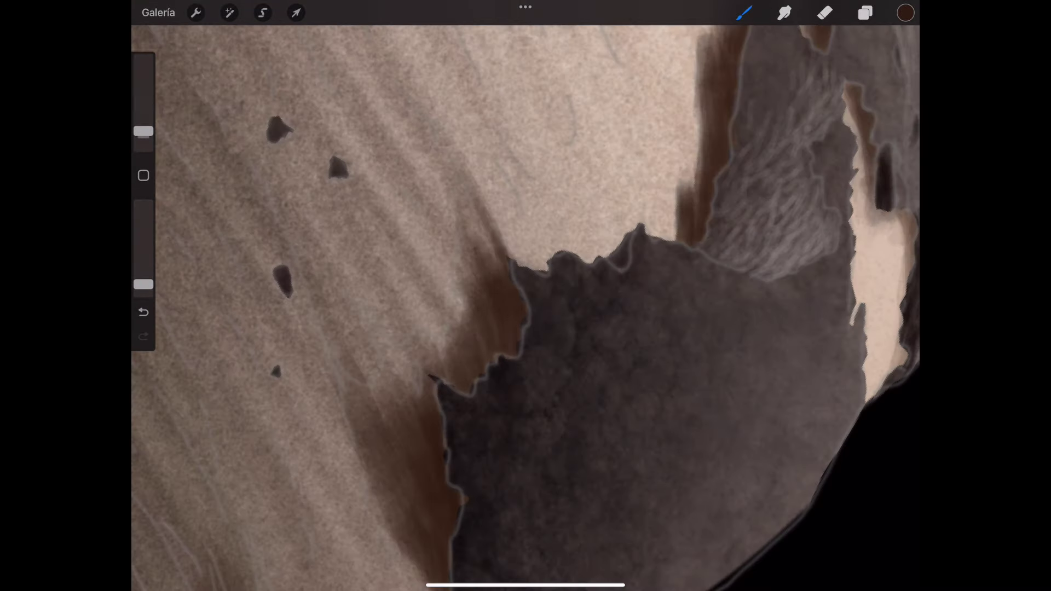
scroll(526, 295, down, 3)
scroll(526, 296, up, 3)
drag(144, 131, 144, 119)
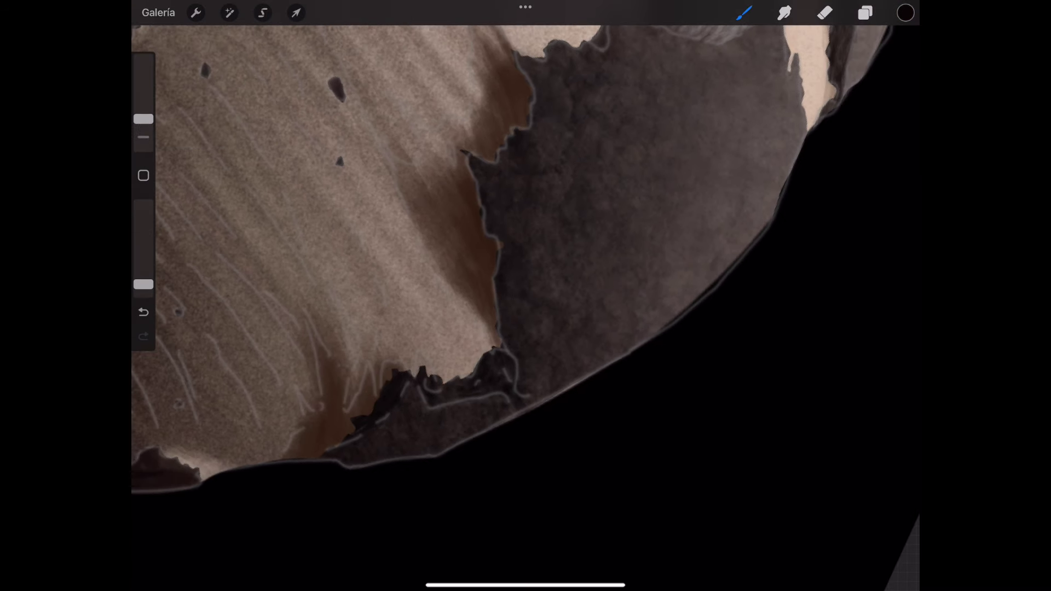
drag(471, 177, 474, 247)
scroll(525, 306, up, 3)
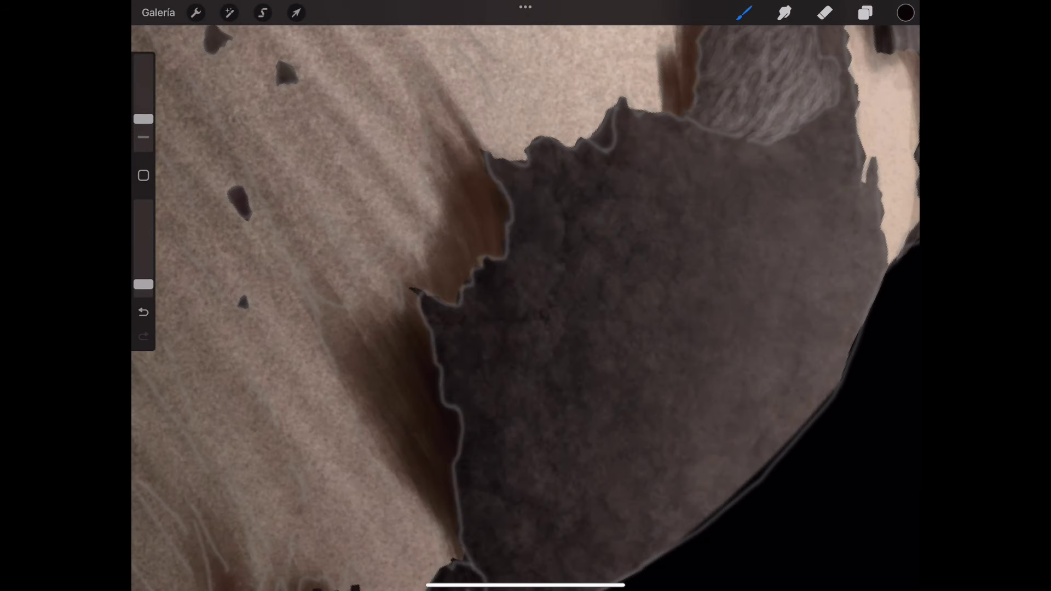
scroll(526, 307, up, 2)
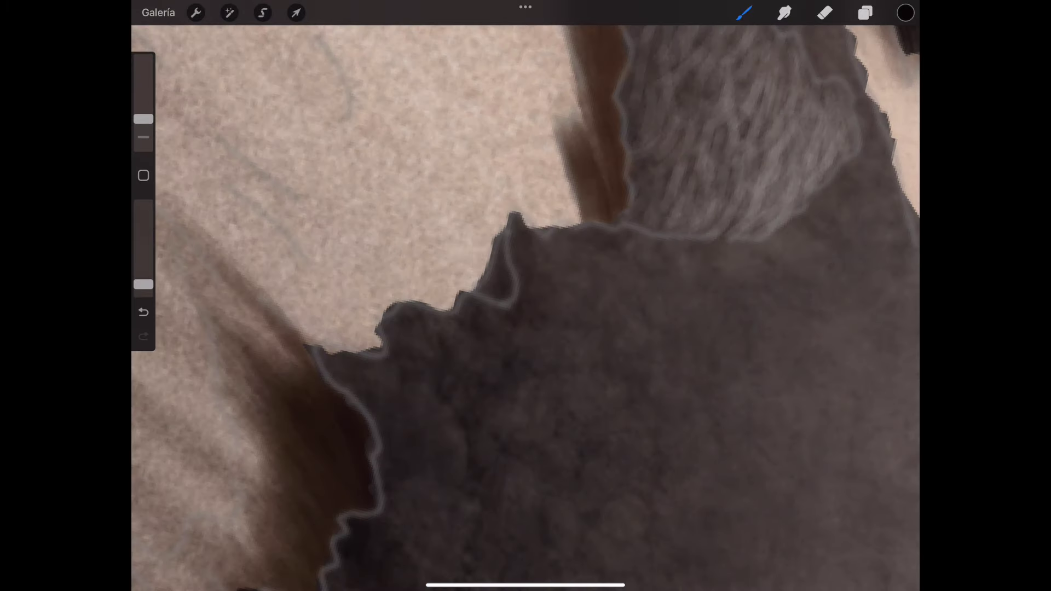
scroll(495, 269, down, 3)
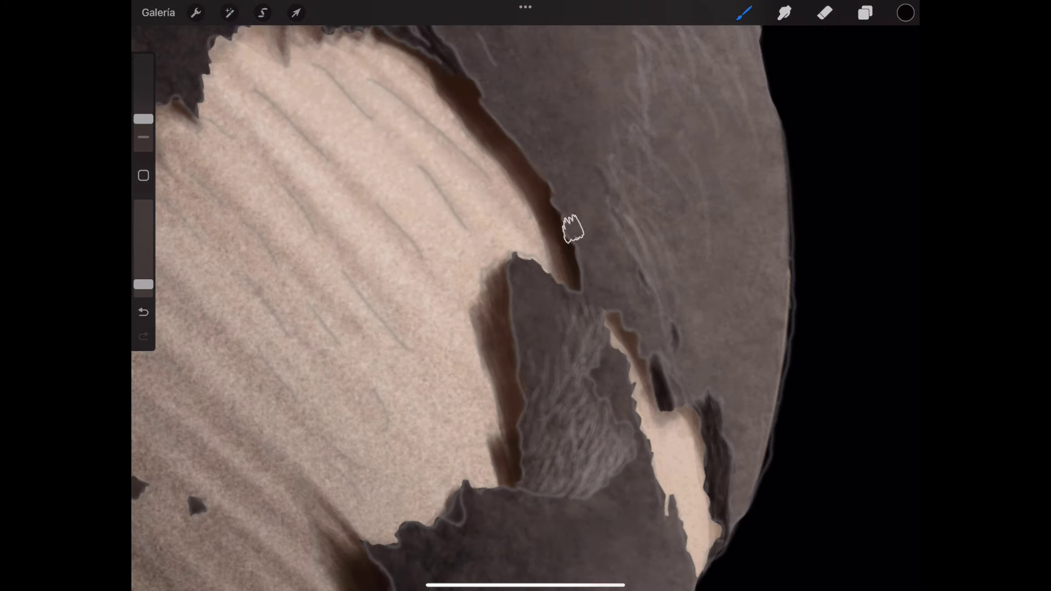
scroll(526, 306, down, 3)
scroll(526, 307, down, 2)
scroll(525, 306, up, 5)
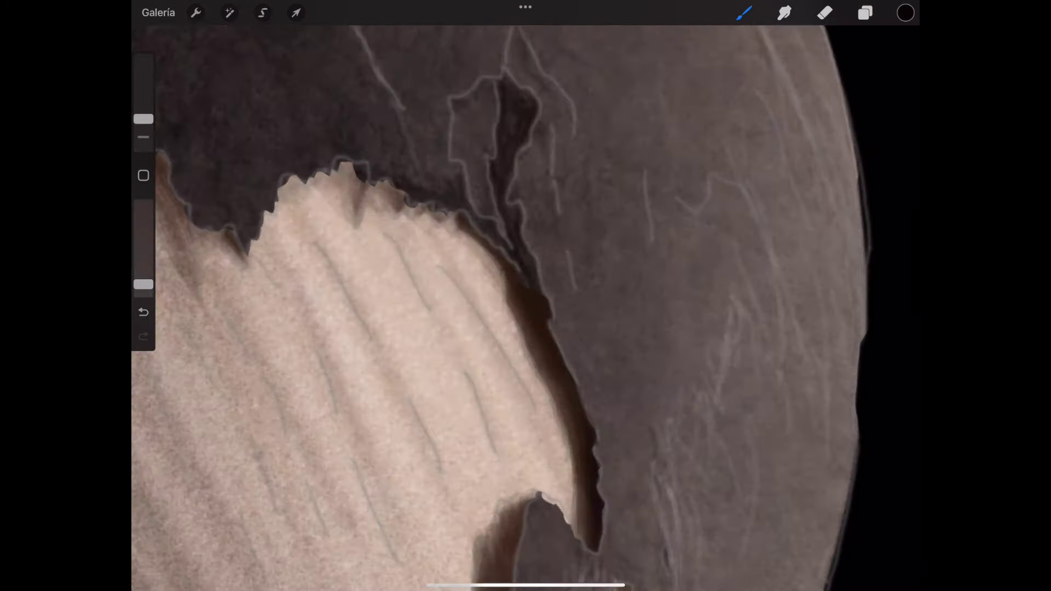
scroll(526, 307, down, 2)
scroll(525, 307, down, 2)
scroll(526, 306, up, 3)
scroll(526, 307, up, 1)
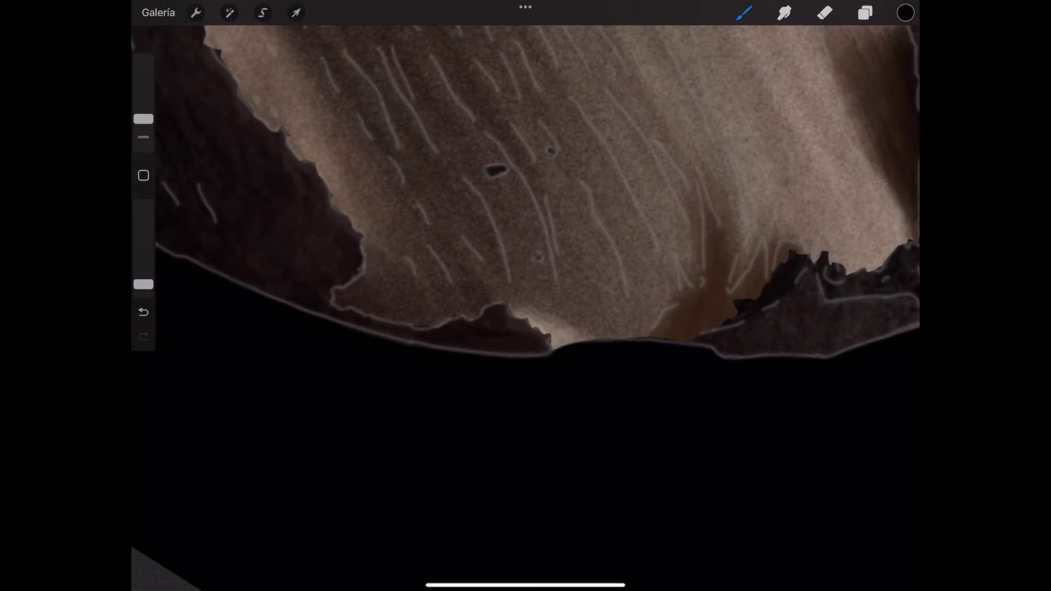
scroll(525, 306, down, 1)
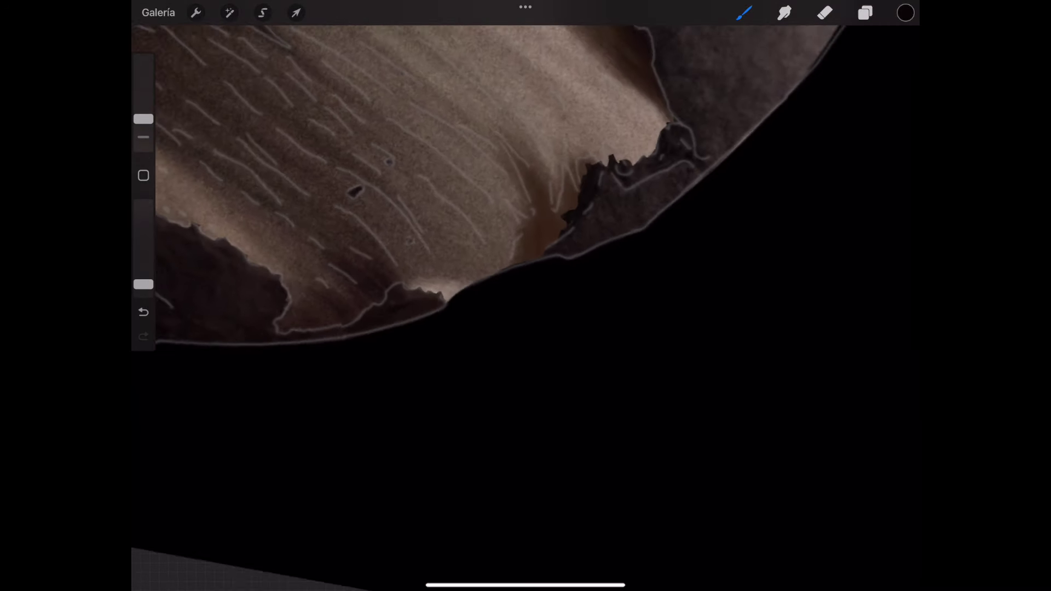
scroll(525, 307, down, 2)
scroll(525, 307, up, 5)
scroll(526, 306, up, 1)
scroll(525, 307, down, 3)
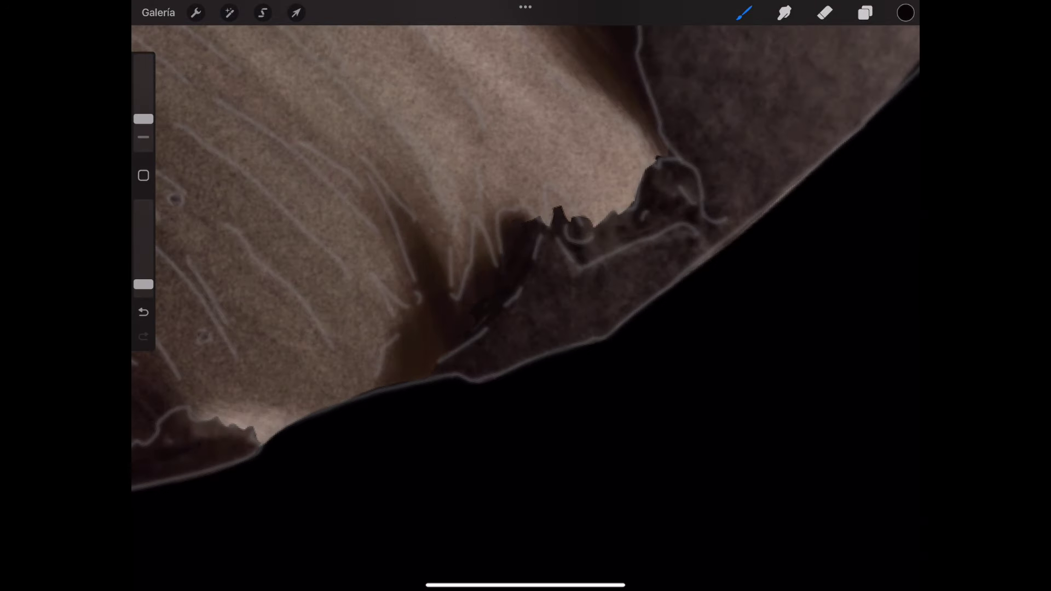
scroll(526, 307, down, 3)
scroll(526, 306, up, 3)
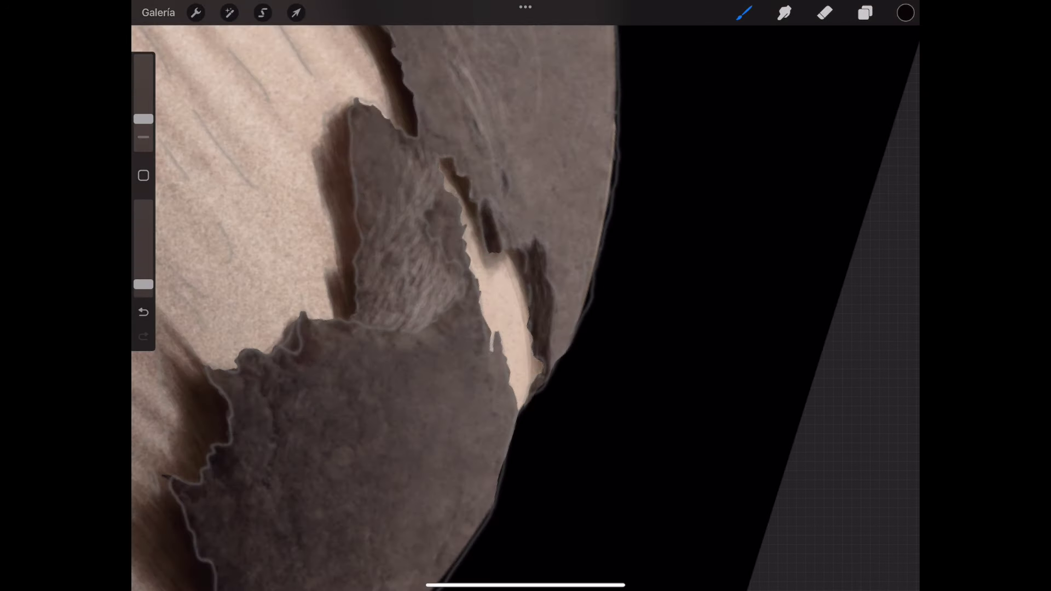
scroll(525, 306, down, 3)
scroll(525, 307, up, 2)
scroll(525, 307, up, 3)
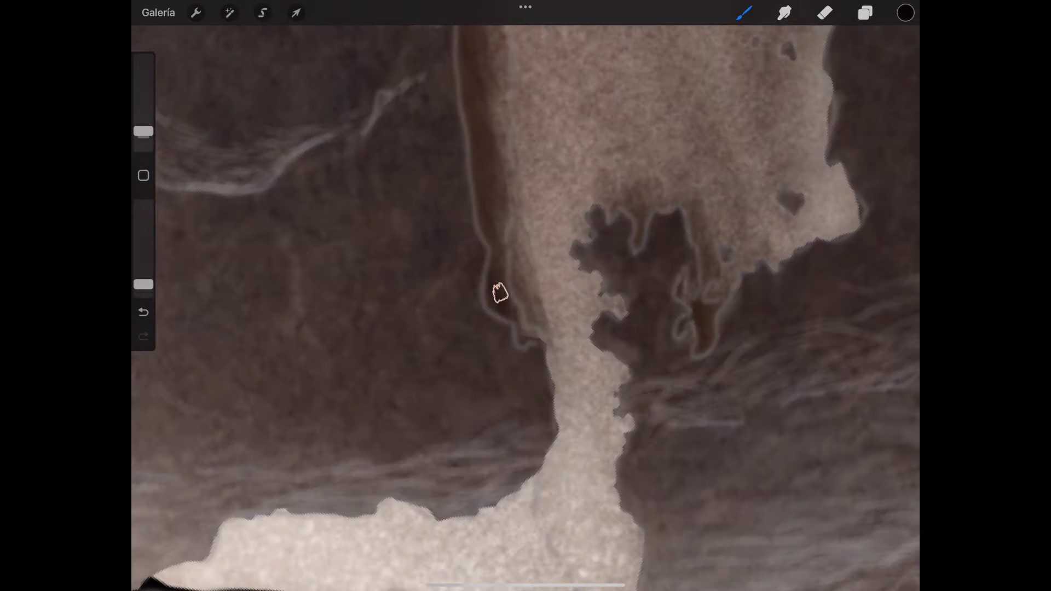
scroll(526, 307, down, 3)
scroll(526, 306, up, 3)
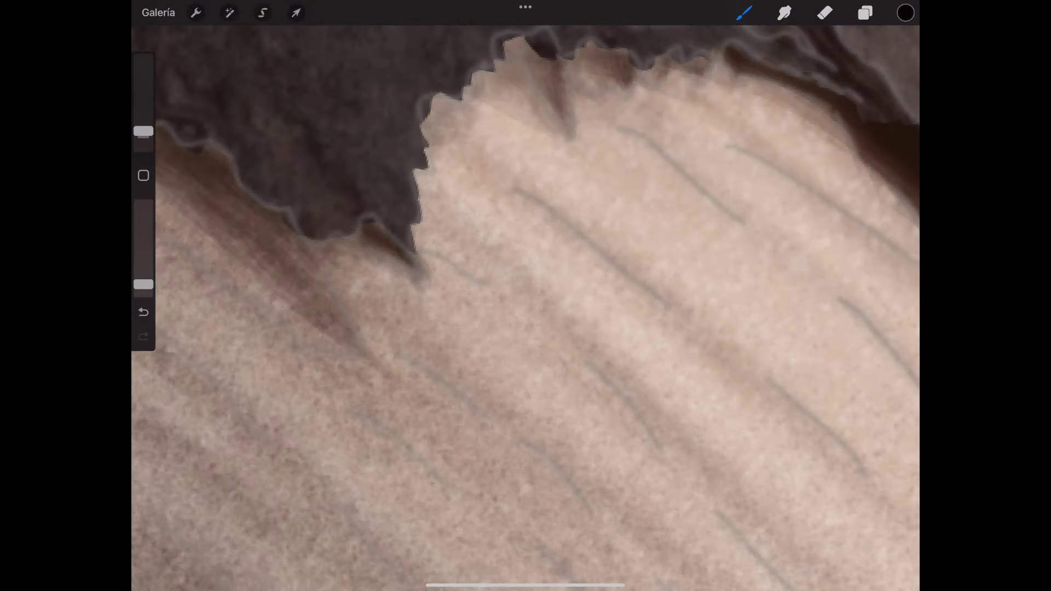
scroll(525, 307, down, 1)
scroll(525, 306, down, 3)
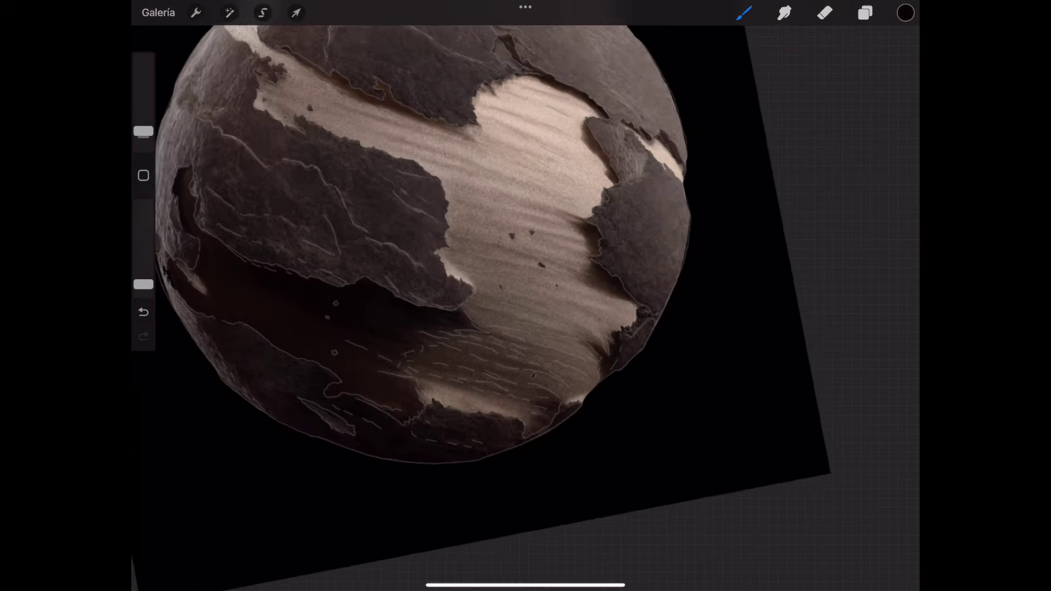
scroll(525, 306, up, 3)
drag(143, 284, 143, 288)
scroll(526, 306, down, 1)
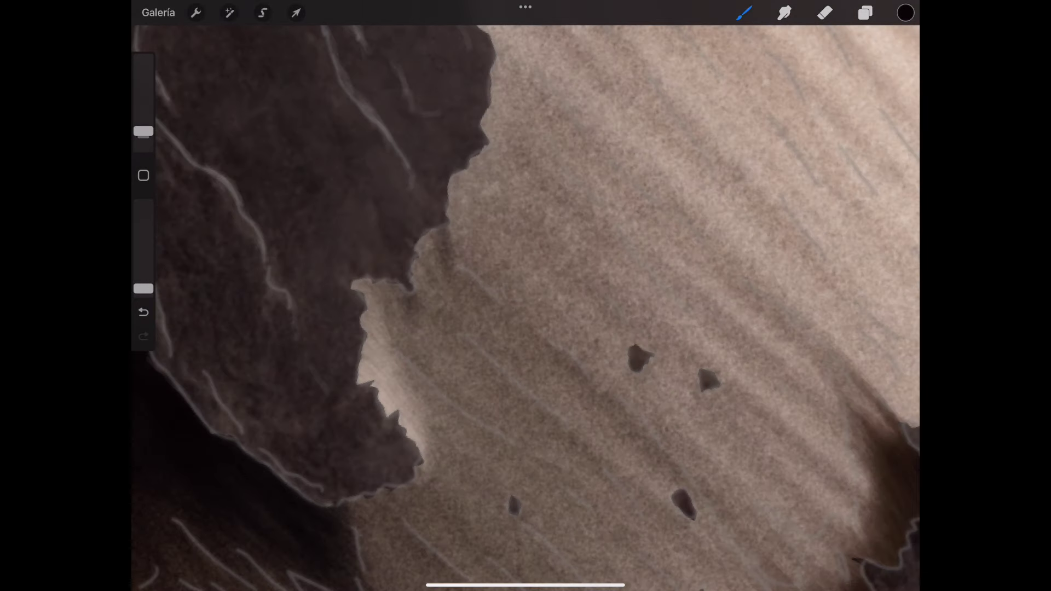
scroll(526, 307, down, 3)
scroll(525, 306, up, 3)
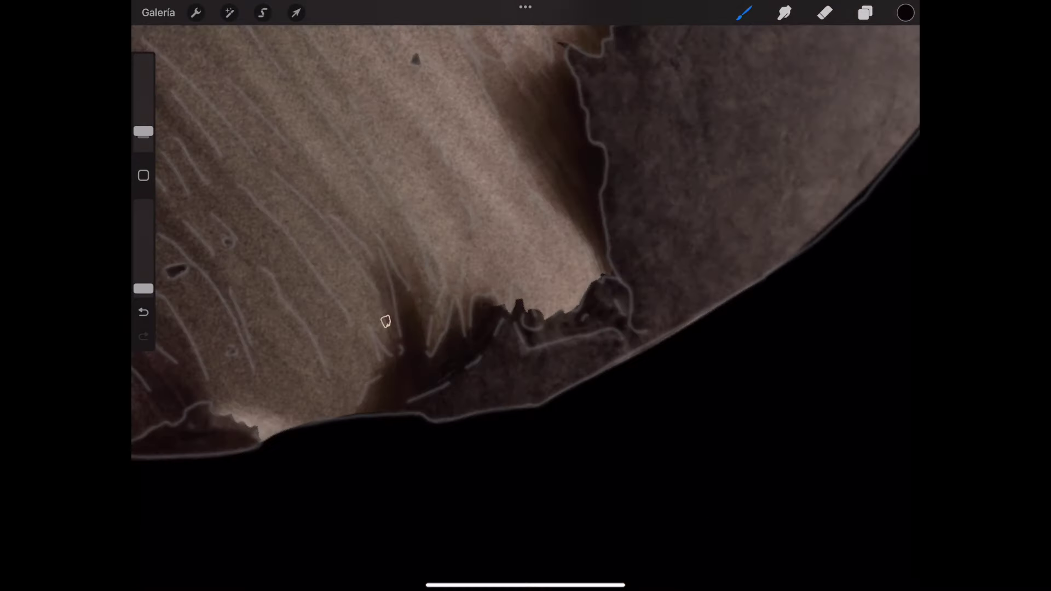
scroll(525, 307, down, 3)
scroll(525, 306, up, 1)
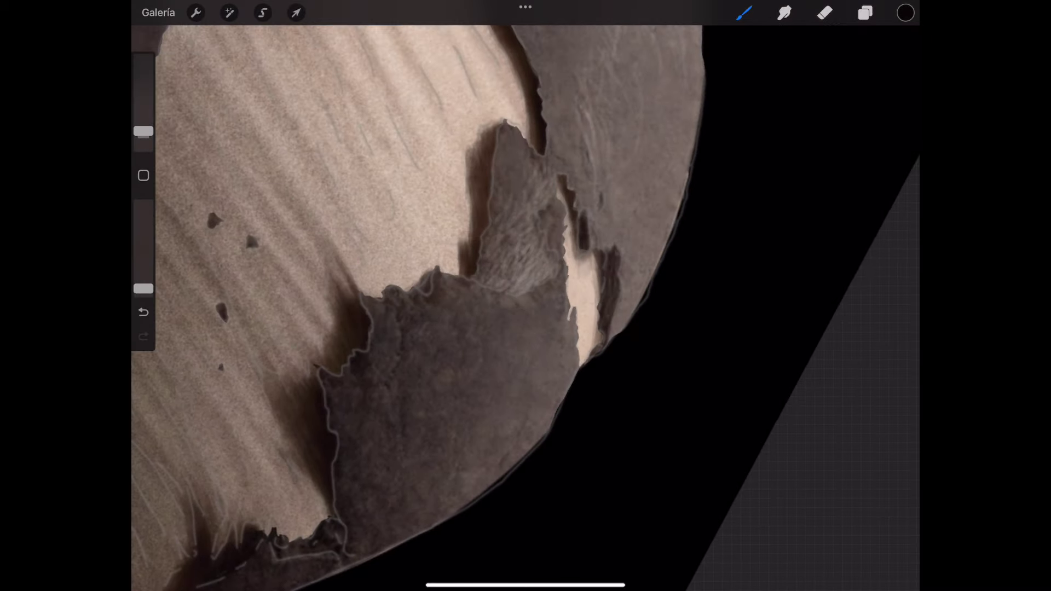
scroll(526, 307, down, 3)
scroll(526, 306, up, 5)
scroll(525, 306, down, 3)
scroll(526, 306, up, 5)
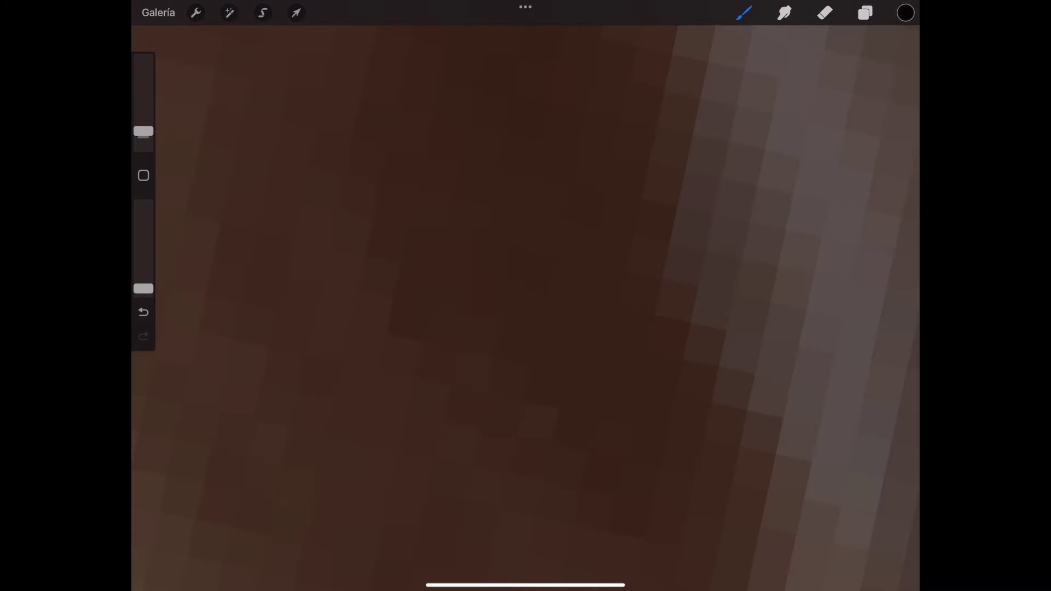
scroll(525, 306, down, 2)
scroll(525, 306, down, 2)
scroll(526, 307, up, 4)
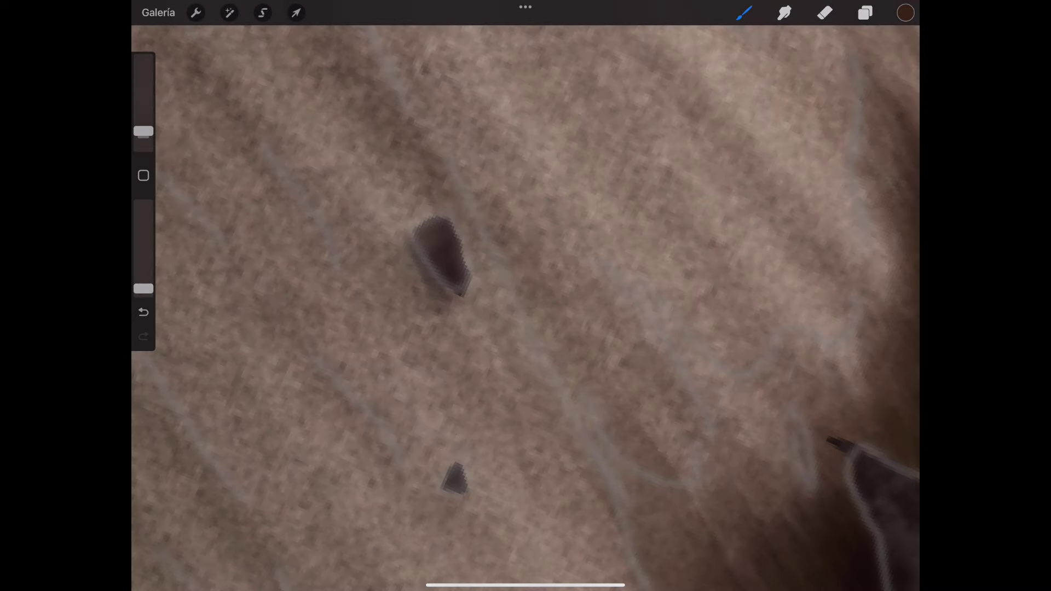
scroll(525, 306, down, 2)
scroll(525, 307, up, 2)
scroll(525, 307, up, 1)
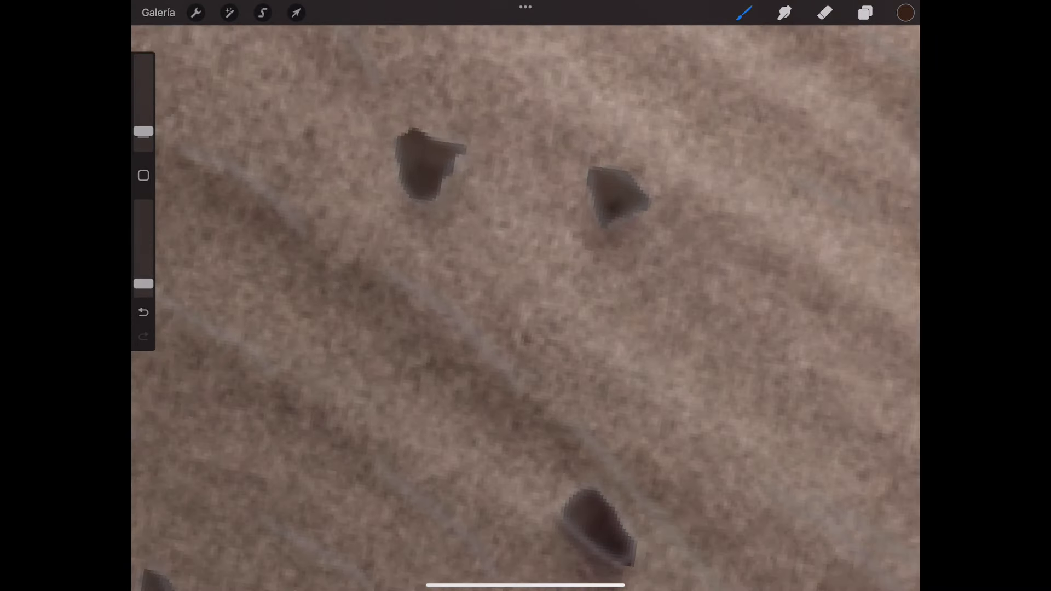
scroll(447, 171, down, 2)
scroll(446, 172, down, 3)
scroll(446, 171, down, 2)
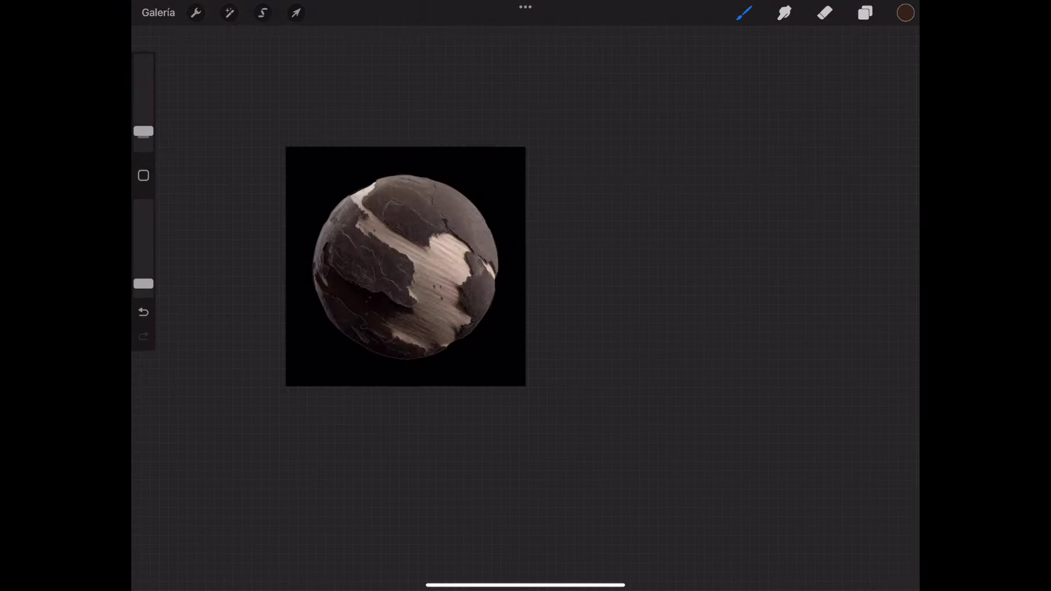
scroll(446, 172, up, 6)
scroll(526, 307, down, 3)
scroll(525, 306, up, 3)
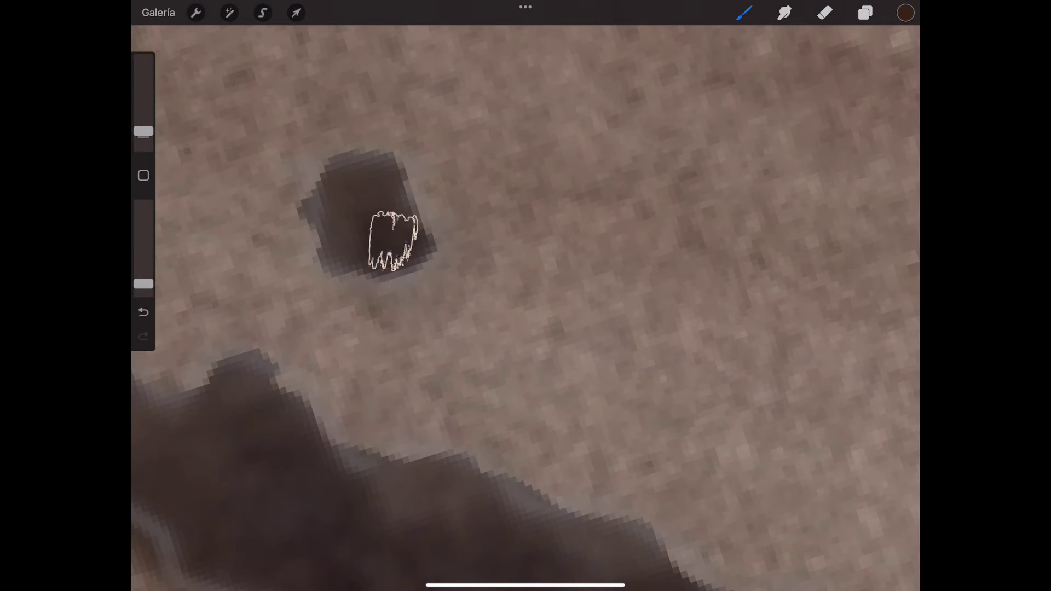
scroll(525, 306, down, 3)
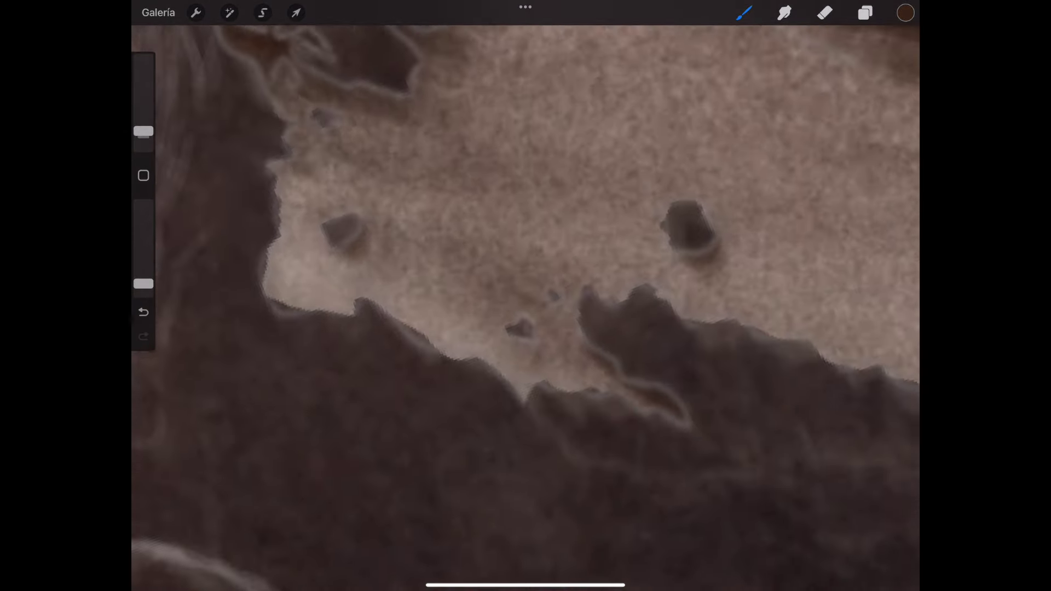
scroll(526, 307, up, 3)
scroll(525, 306, down, 2)
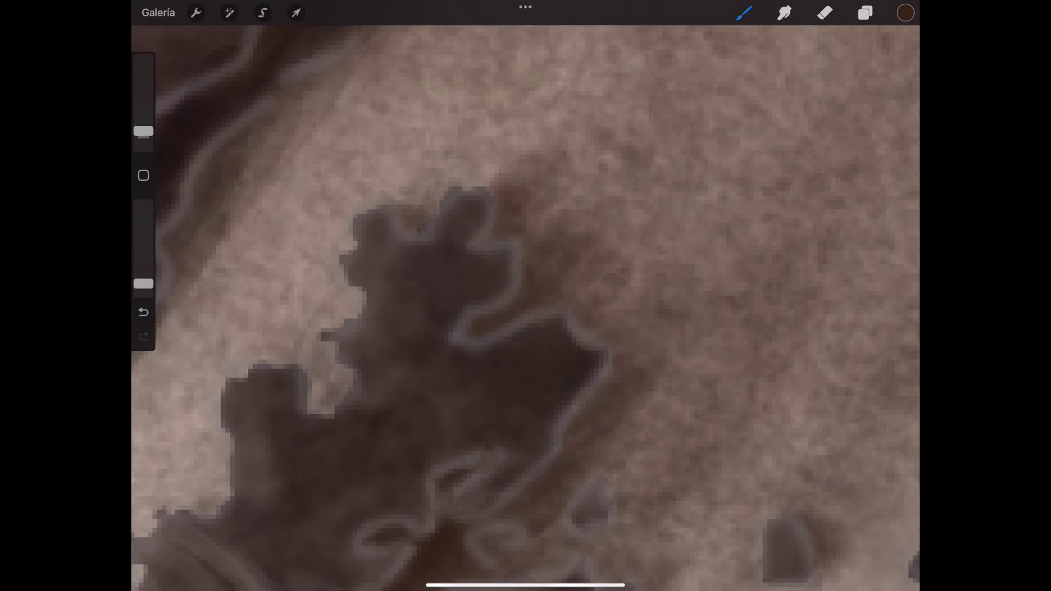
scroll(526, 307, up, 4)
scroll(482, 358, down, 3)
scroll(424, 279, up, 3)
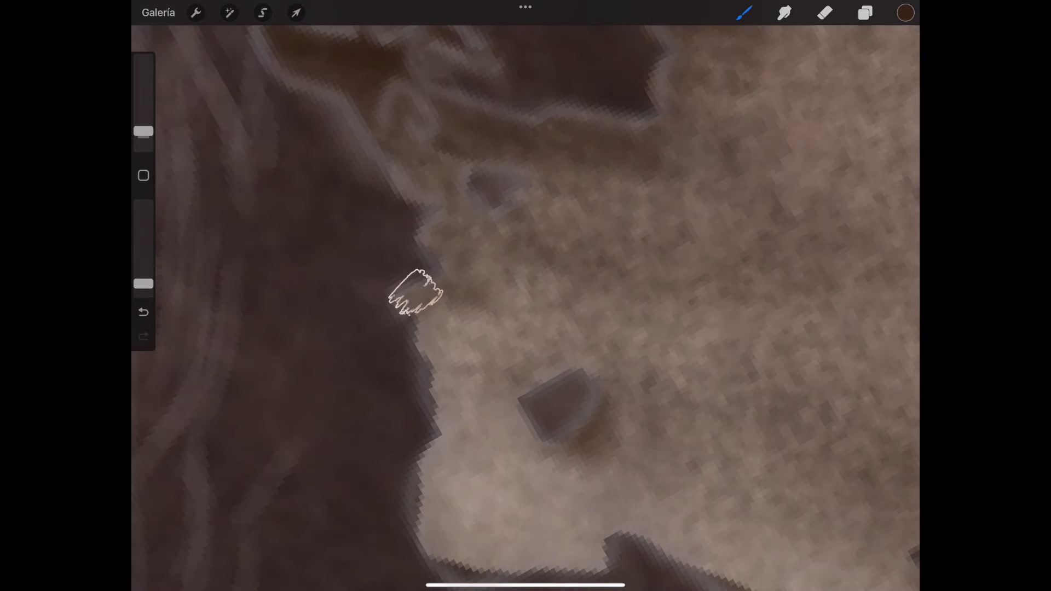
scroll(525, 307, down, 5)
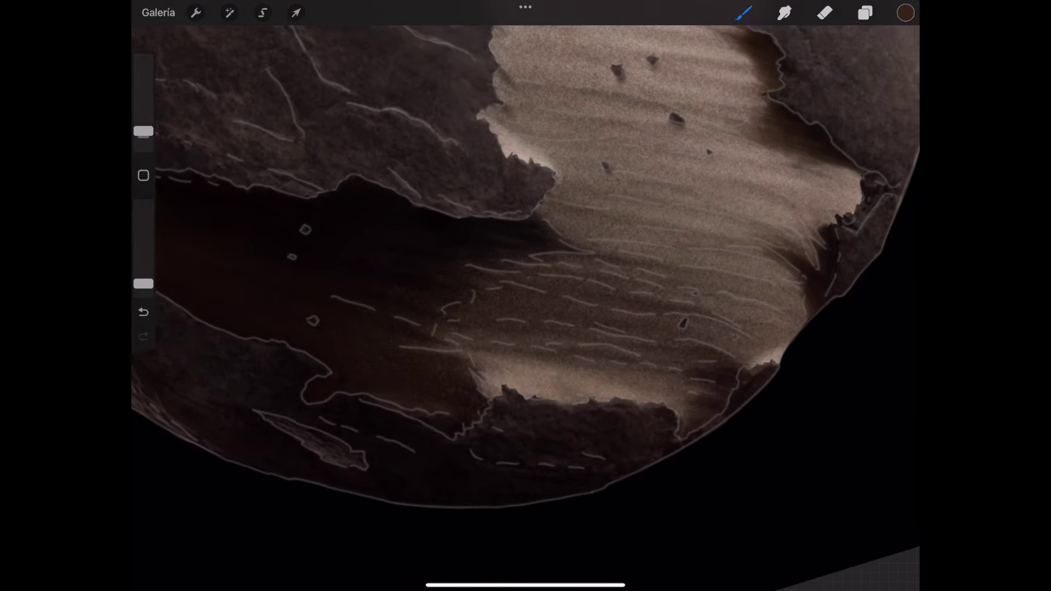
scroll(526, 306, up, 4)
scroll(525, 307, up, 2)
scroll(525, 306, down, 2)
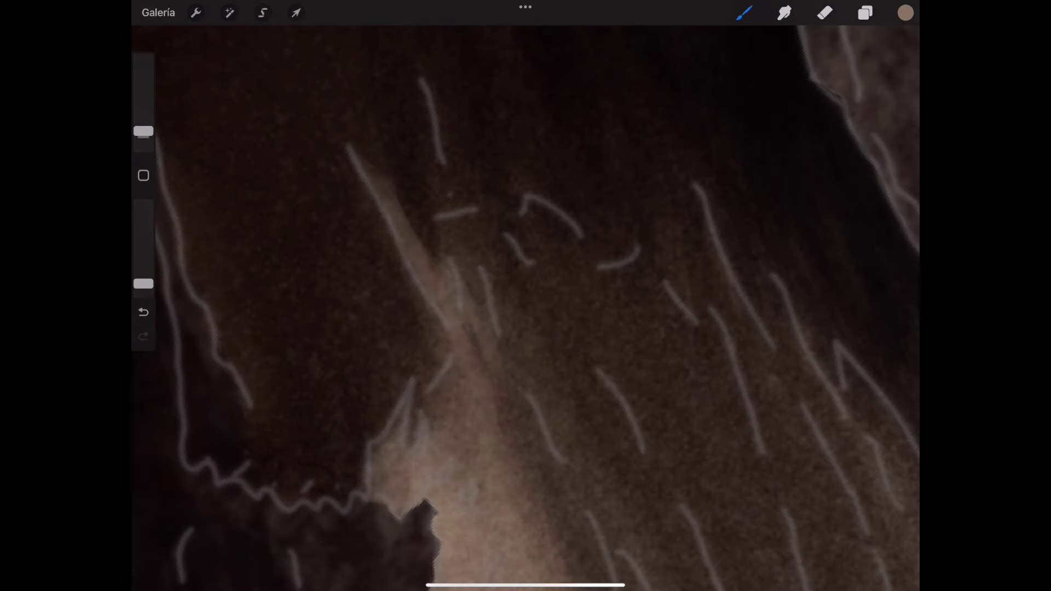
scroll(525, 306, up, 3)
scroll(525, 306, up, 3)
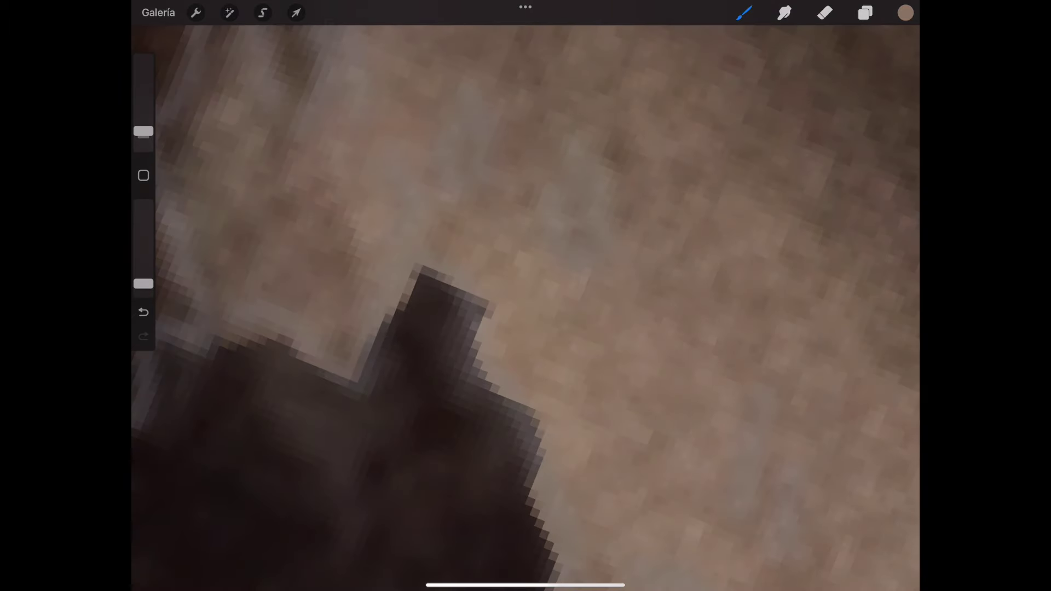
drag(144, 131, 143, 137)
scroll(525, 307, down, 3)
scroll(526, 307, down, 2)
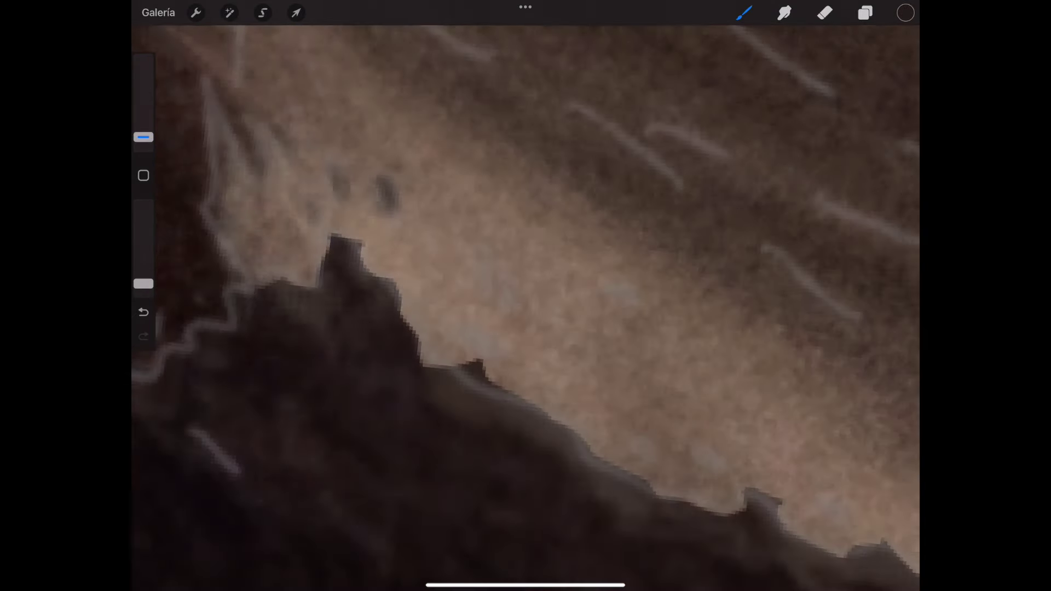
scroll(526, 307, up, 1)
scroll(526, 306, down, 2)
scroll(526, 306, down, 2)
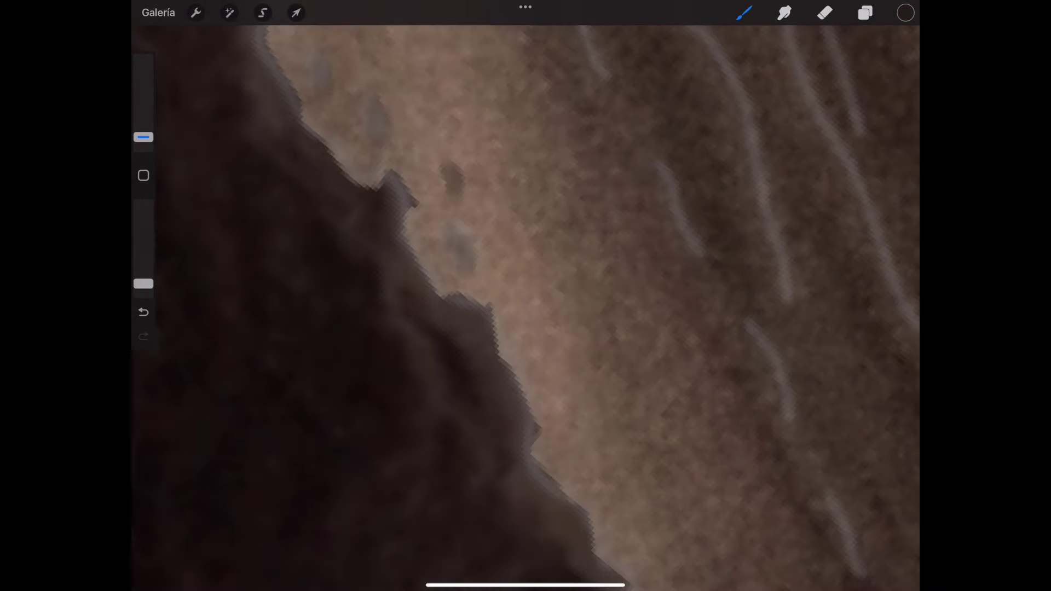
scroll(525, 306, down, 5)
scroll(525, 306, down, 1)
scroll(525, 306, up, 3)
scroll(526, 306, up, 3)
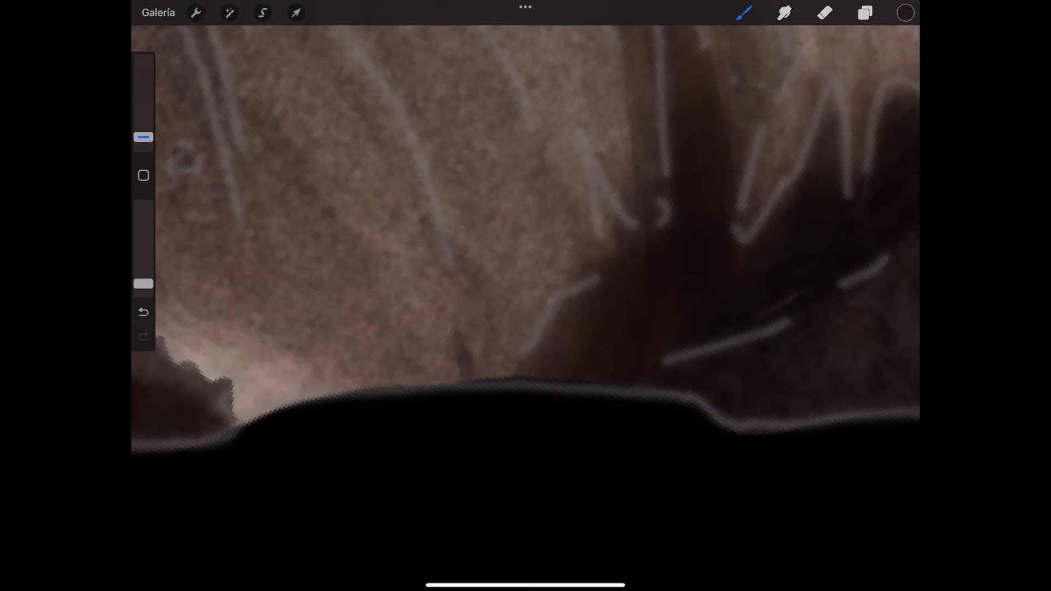
scroll(525, 307, up, 1)
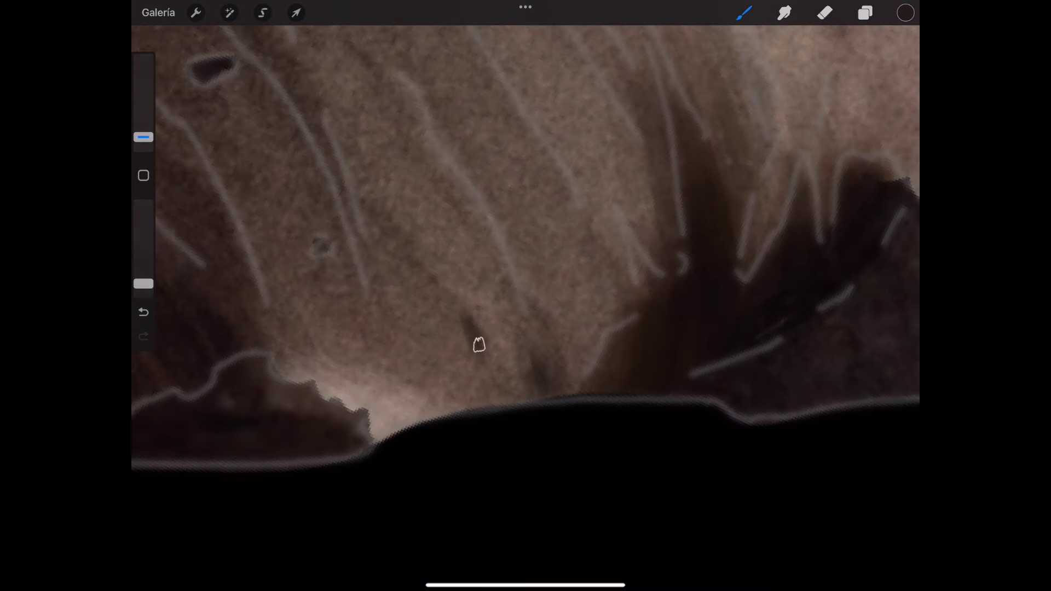
scroll(526, 307, down, 3)
scroll(526, 306, down, 2)
scroll(525, 306, up, 4)
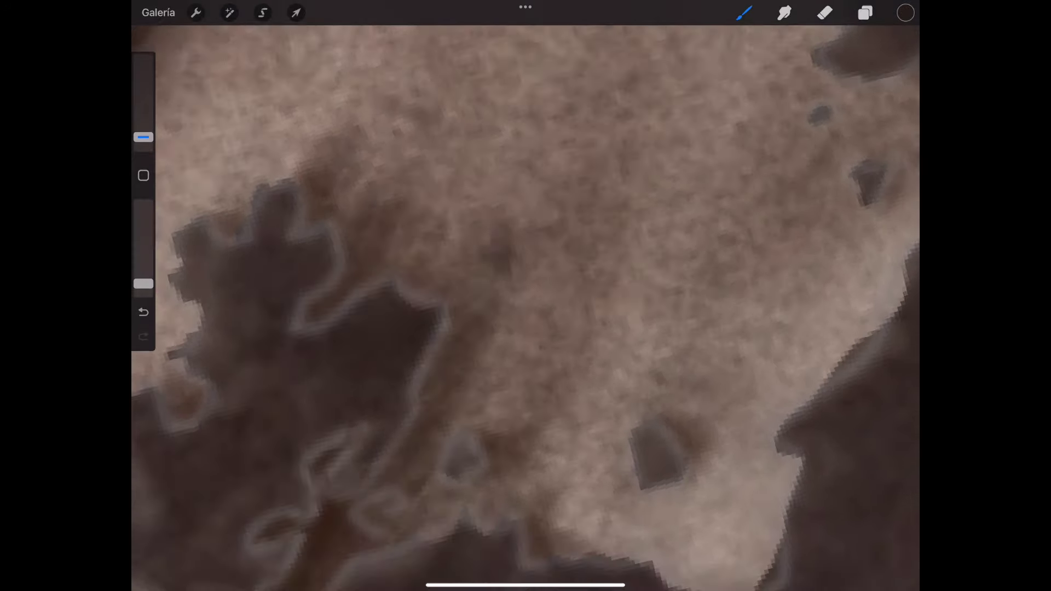
scroll(525, 307, up, 1)
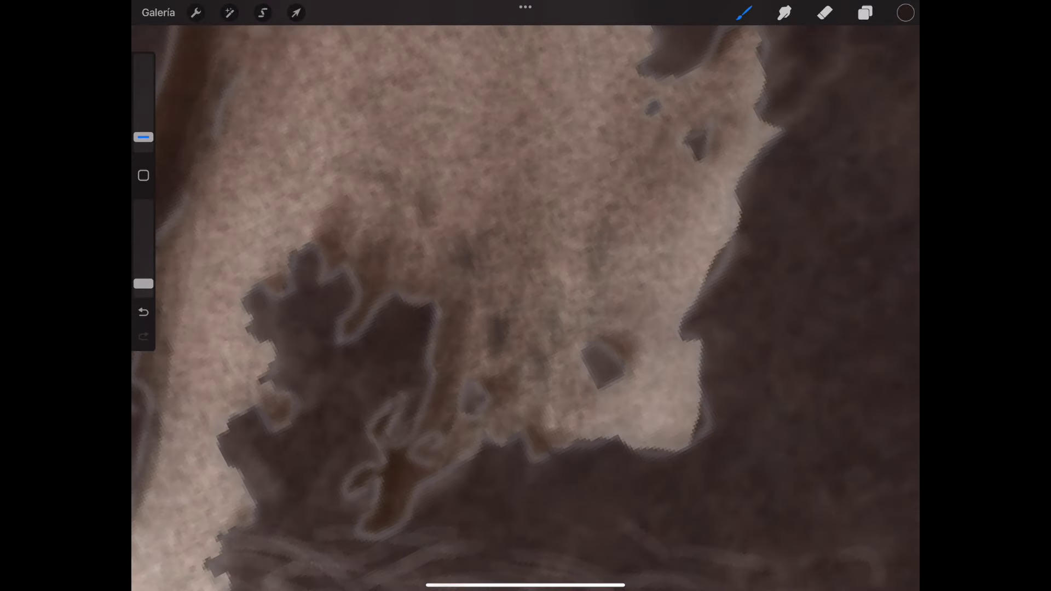
scroll(525, 306, down, 3)
scroll(525, 307, up, 4)
scroll(525, 306, up, 2)
drag(144, 136, 144, 146)
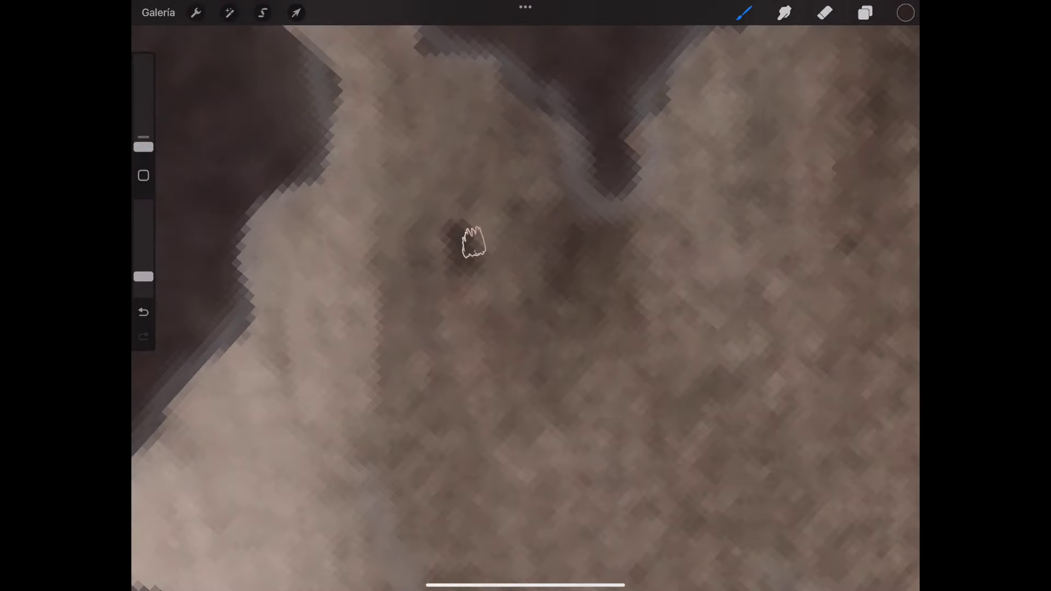
scroll(464, 258, down, 2)
scroll(495, 323, up, 1)
scroll(495, 323, up, 3)
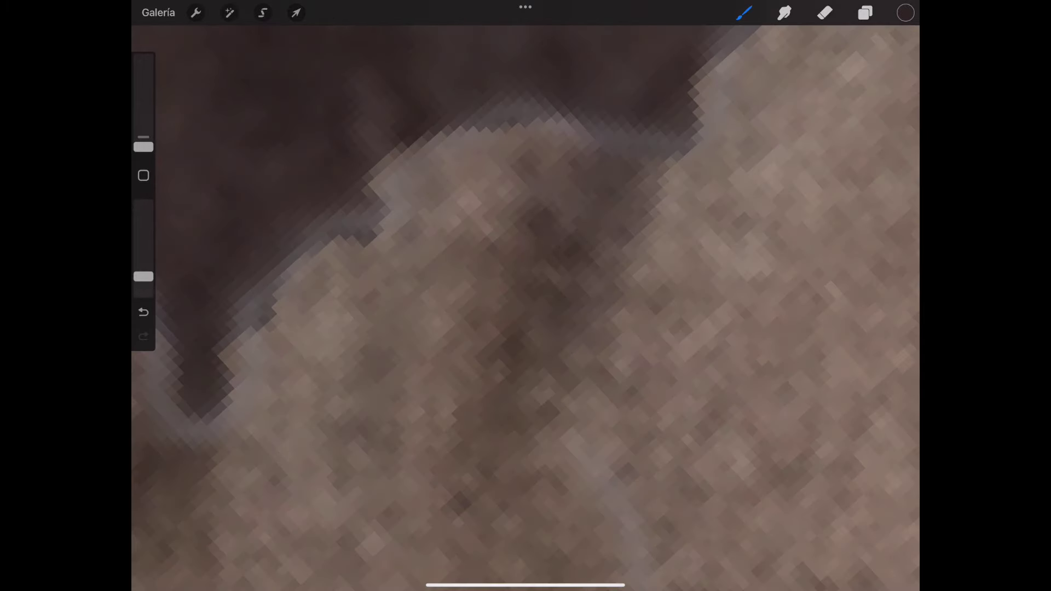
scroll(495, 323, up, 1)
scroll(525, 307, down, 1)
scroll(525, 306, down, 3)
scroll(526, 306, down, 1)
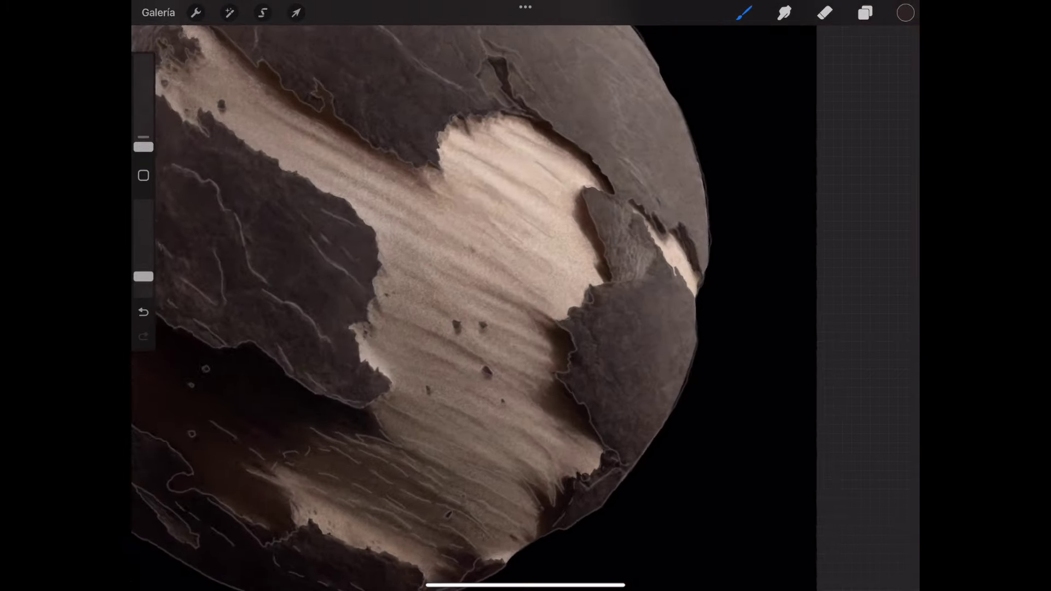
scroll(525, 307, up, 5)
scroll(525, 306, down, 3)
scroll(526, 306, up, 3)
scroll(525, 307, down, 3)
scroll(525, 306, up, 3)
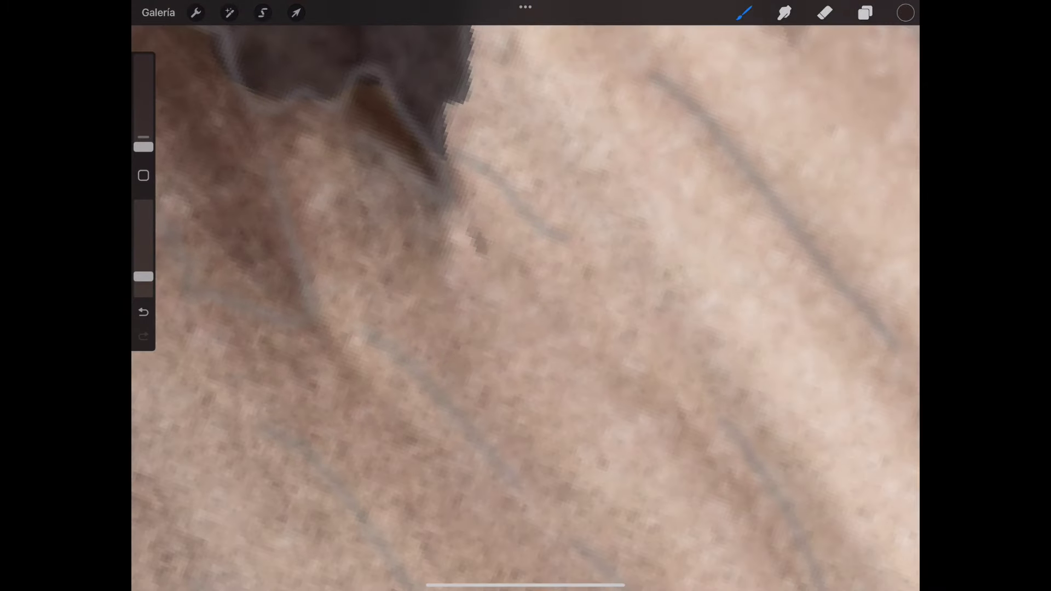
scroll(525, 307, down, 3)
scroll(525, 306, up, 3)
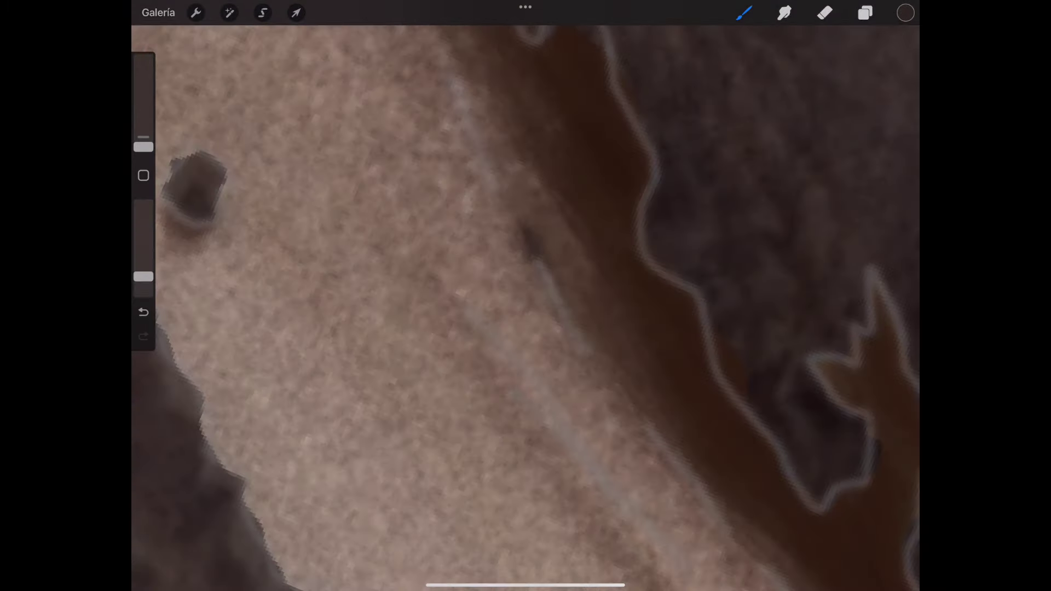
scroll(526, 306, down, 3)
scroll(504, 312, up, 3)
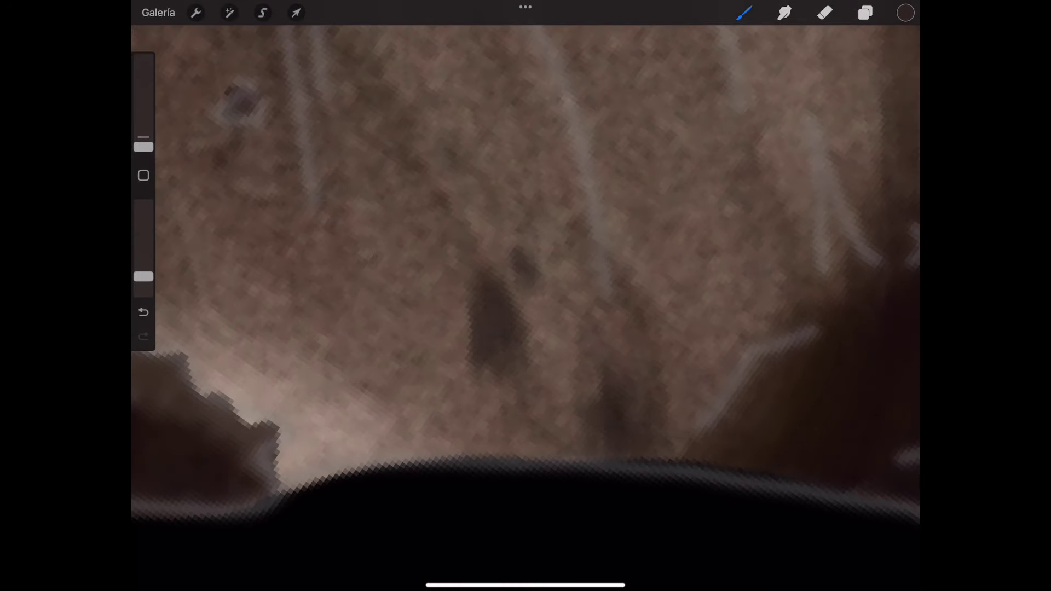
scroll(520, 436, down, 3)
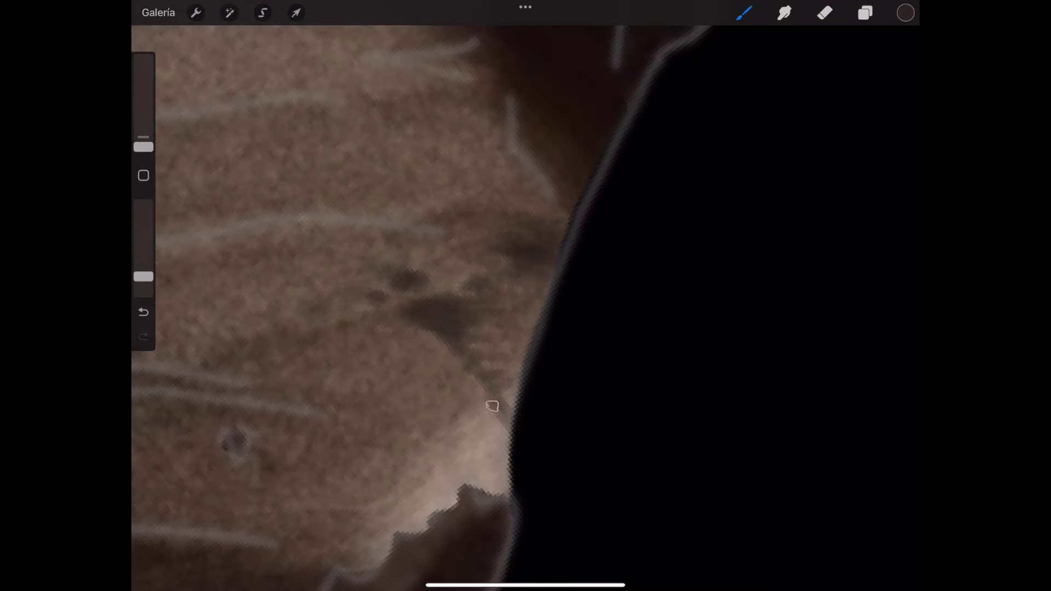
scroll(525, 306, up, 3)
scroll(525, 307, down, 3)
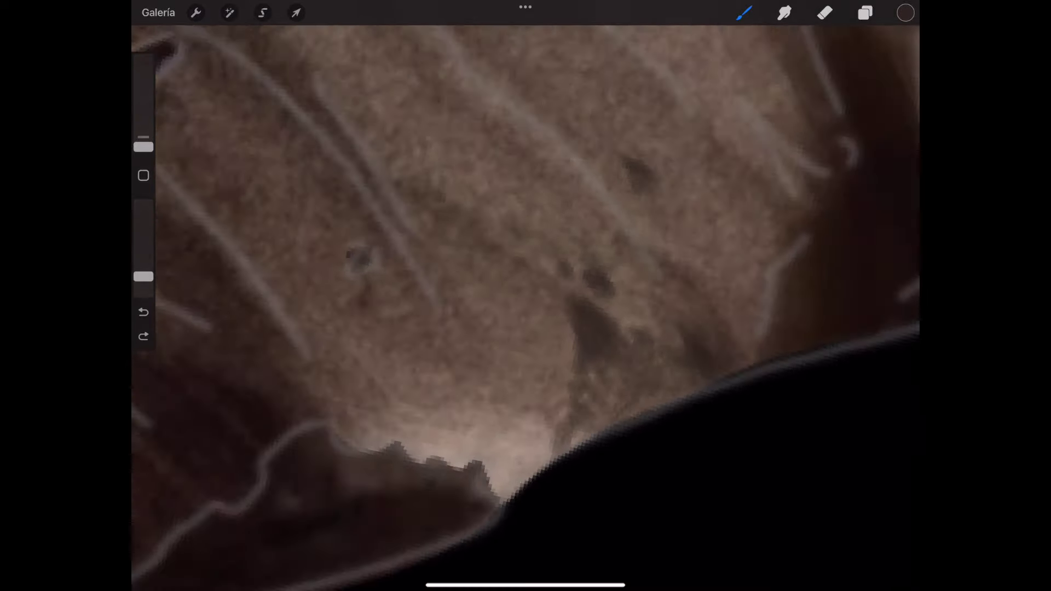
scroll(525, 307, up, 5)
scroll(525, 306, down, 5)
scroll(526, 307, down, 3)
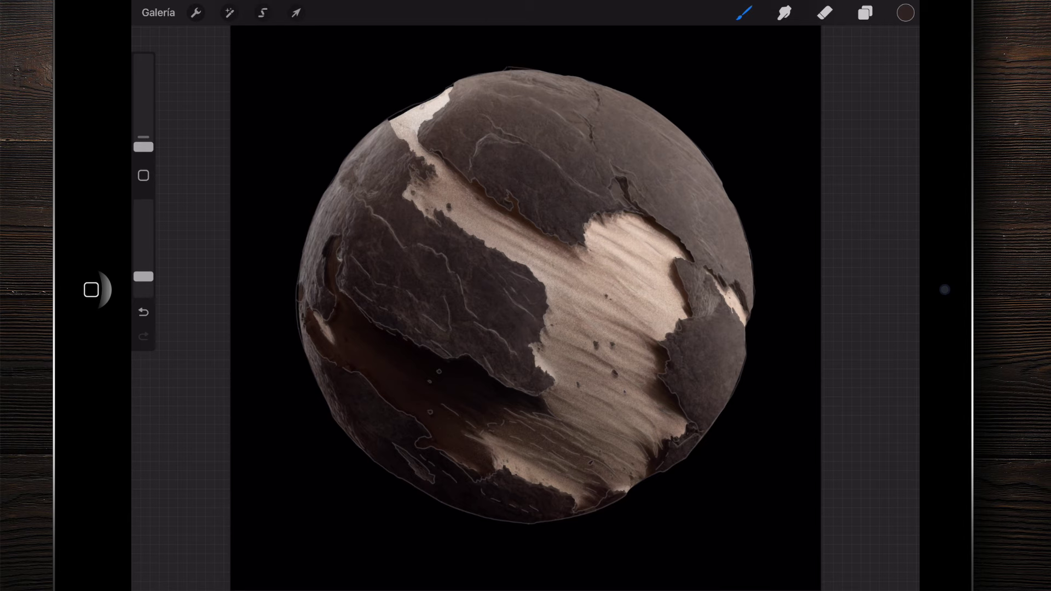
scroll(526, 306, up, 5)
scroll(525, 306, down, 3)
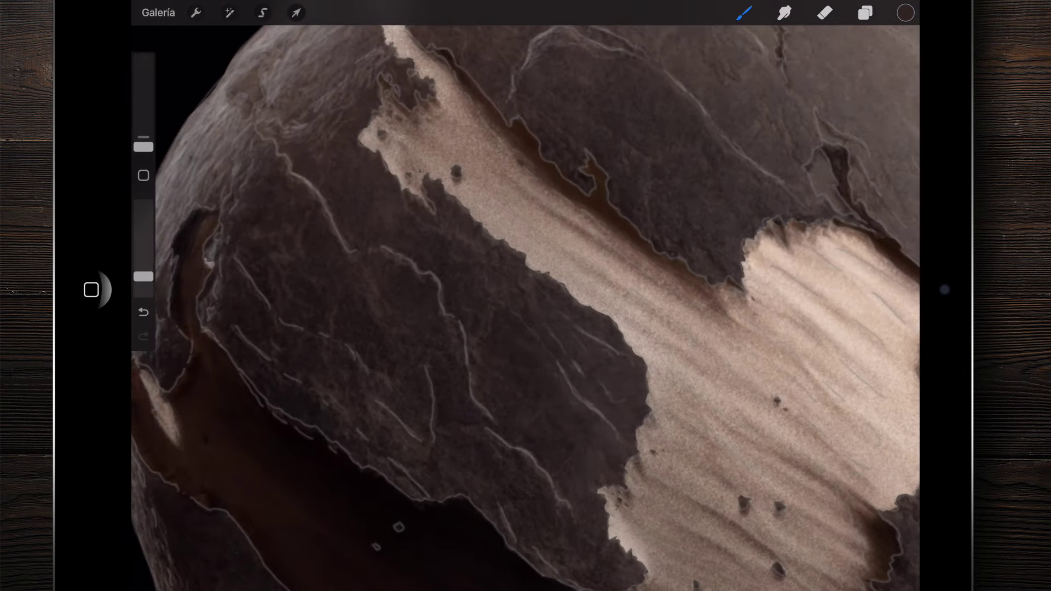
scroll(525, 306, up, 2)
scroll(525, 306, up, 2)
scroll(525, 306, up, 2)
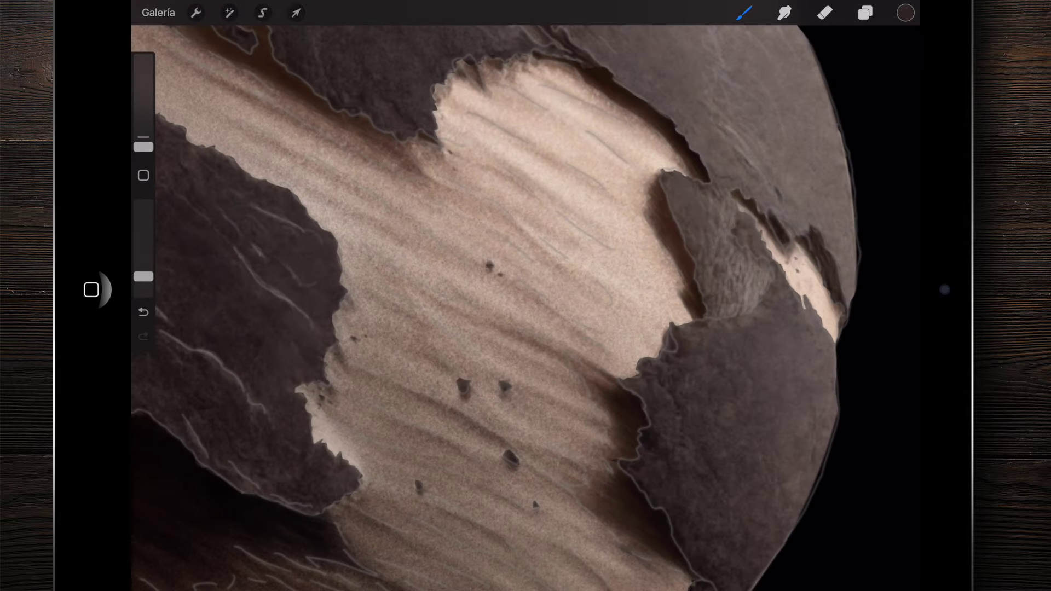
scroll(525, 307, down, 2)
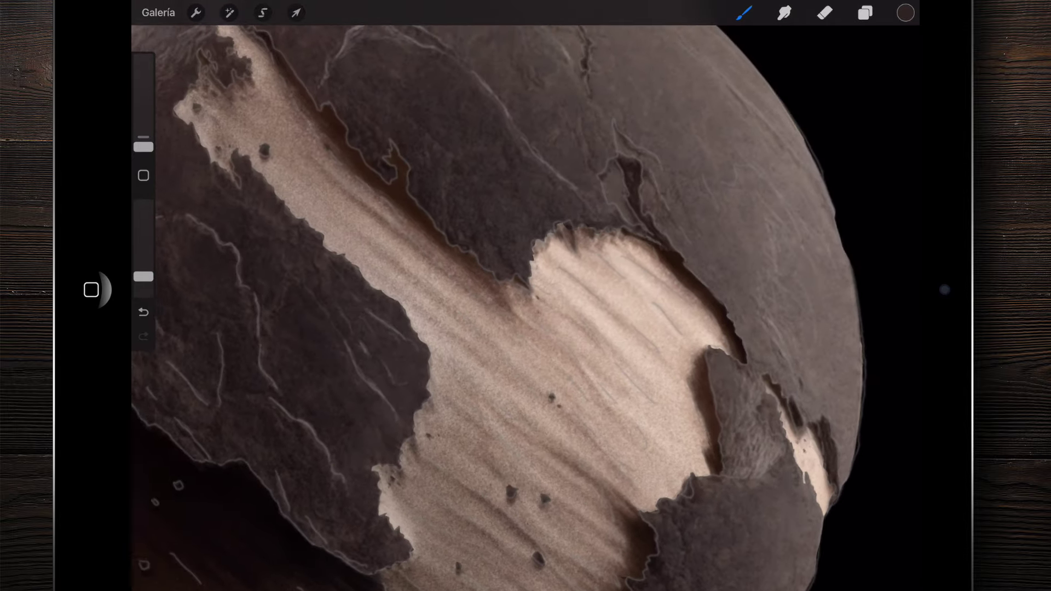
scroll(525, 306, down, 2)
scroll(525, 306, down, 3)
scroll(525, 307, down, 2)
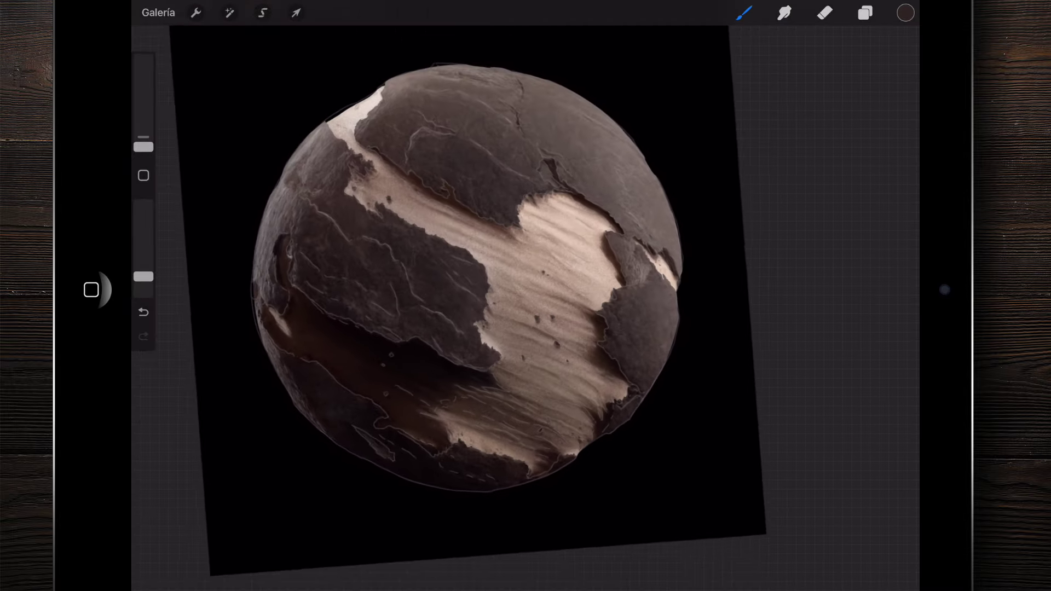
click(864, 12)
Hide the Dibujo sketch layer and merge Capa 7 down into Capa 4
key(ctrl+z)
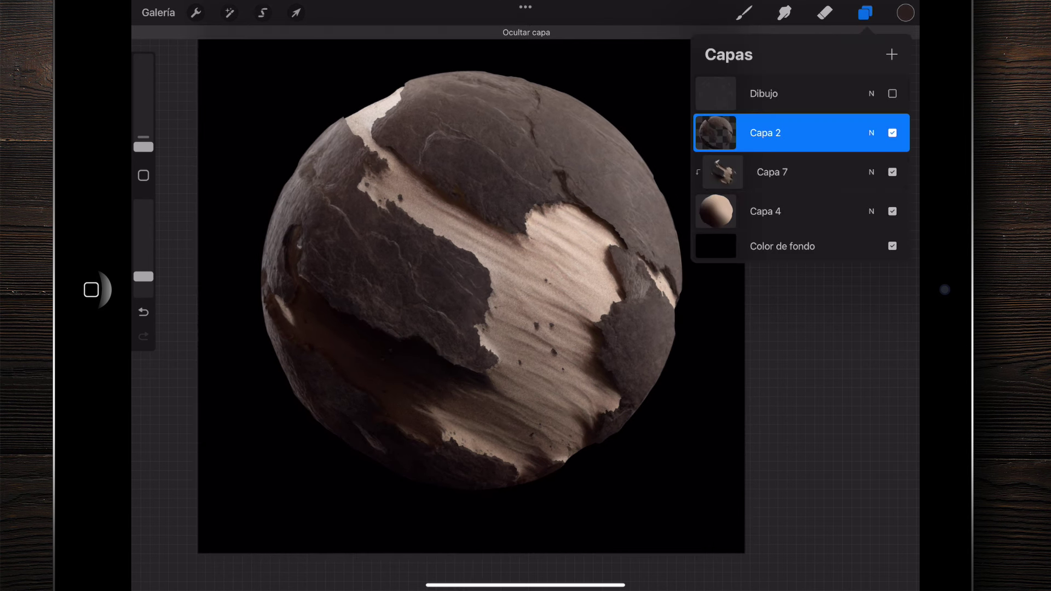
scroll(443, 282, down, 1)
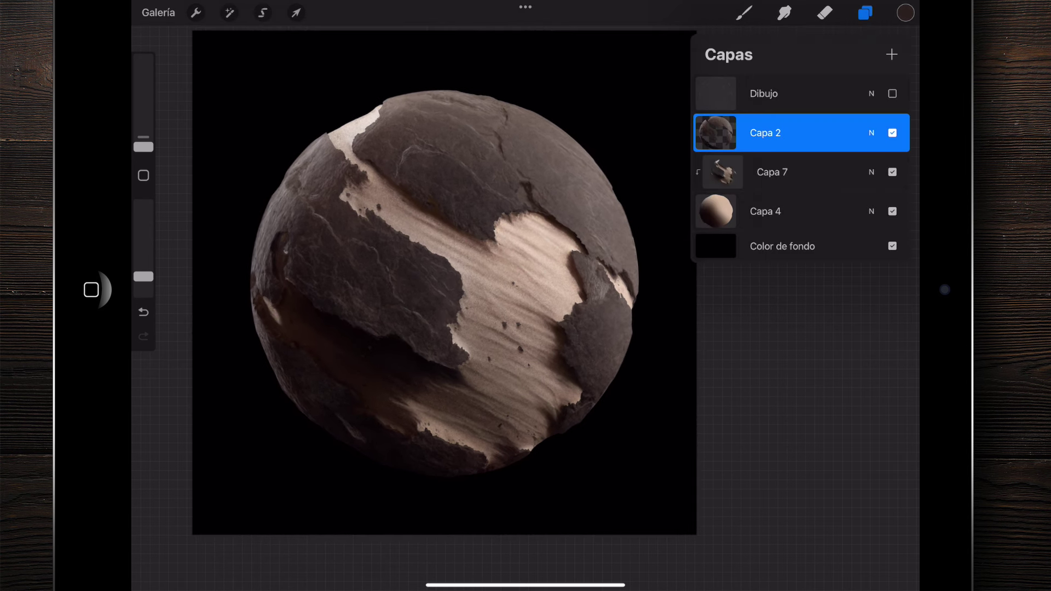
key(ctrl+e)
scroll(432, 282, up, 1)
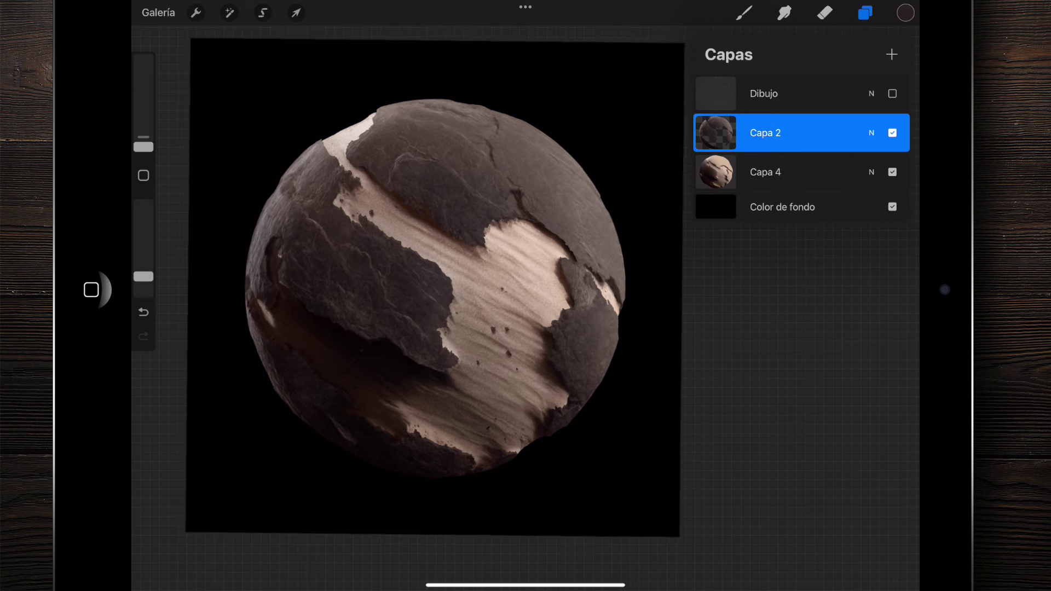
Hide and show Capa 2 to check the rocks still fit, then close the layers list
click(892, 133)
scroll(437, 307, up, 3)
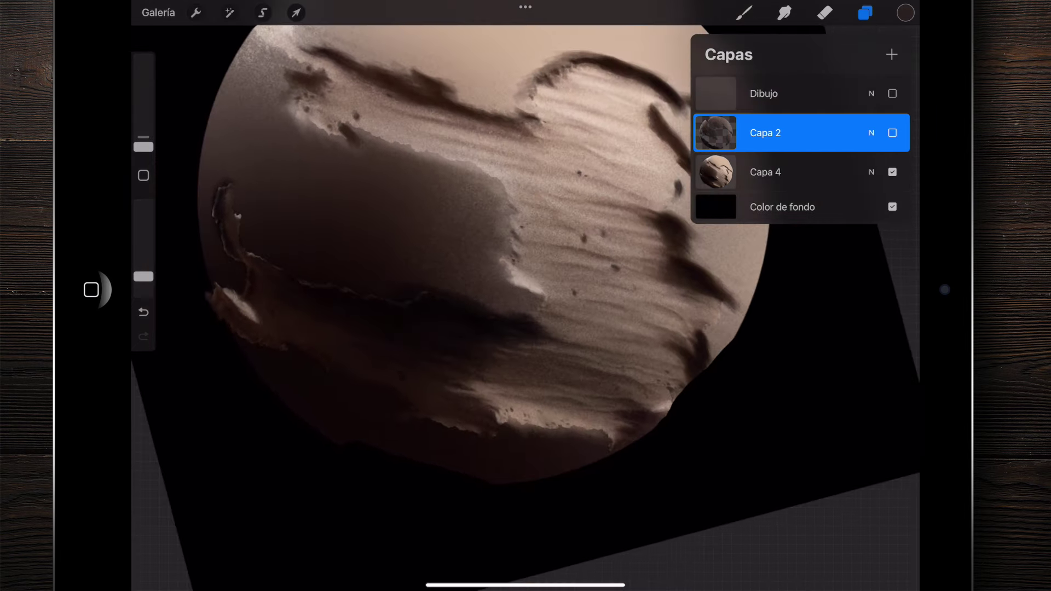
scroll(438, 306, down, 3)
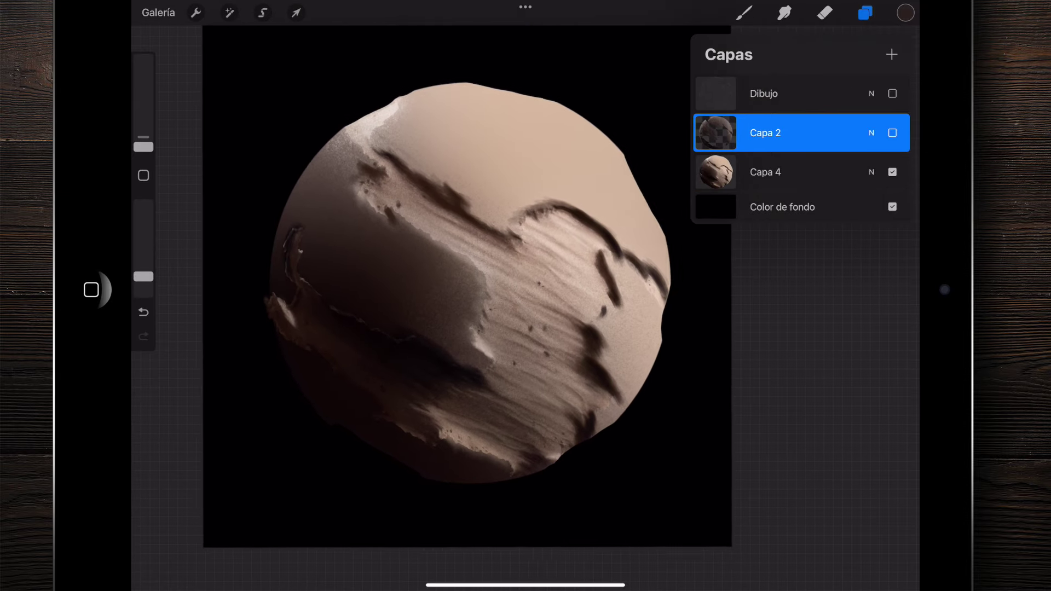
click(892, 133)
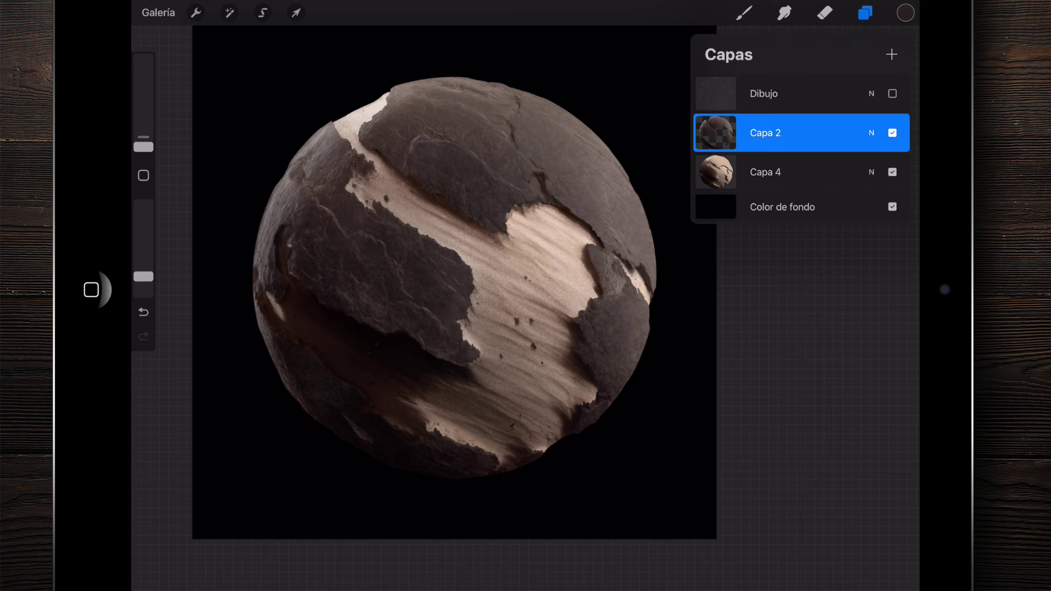
click(744, 12)
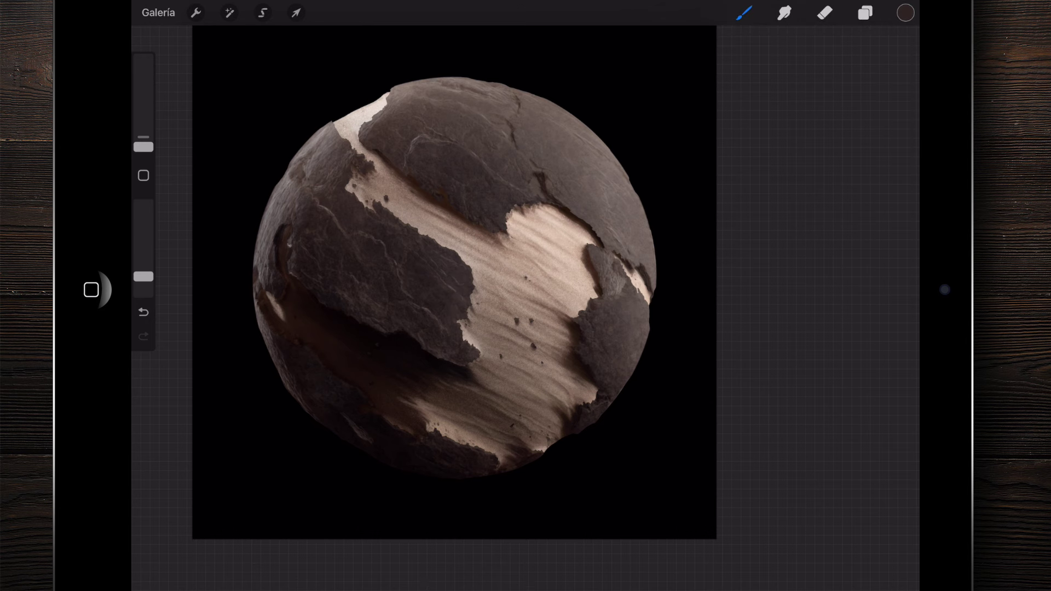
scroll(537, 274, up, 3)
scroll(536, 273, up, 3)
scroll(536, 274, up, 2)
scroll(537, 274, up, 1)
scroll(525, 306, down, 2)
scroll(526, 307, down, 2)
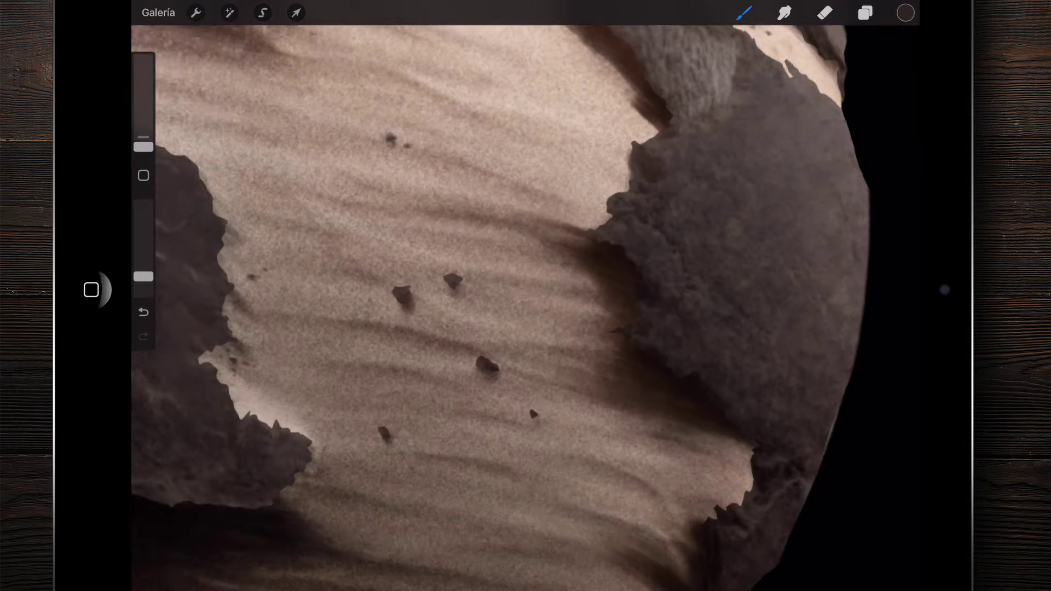
scroll(526, 306, left, 3)
scroll(526, 307, left, 3)
scroll(525, 307, left, 3)
scroll(526, 307, left, 3)
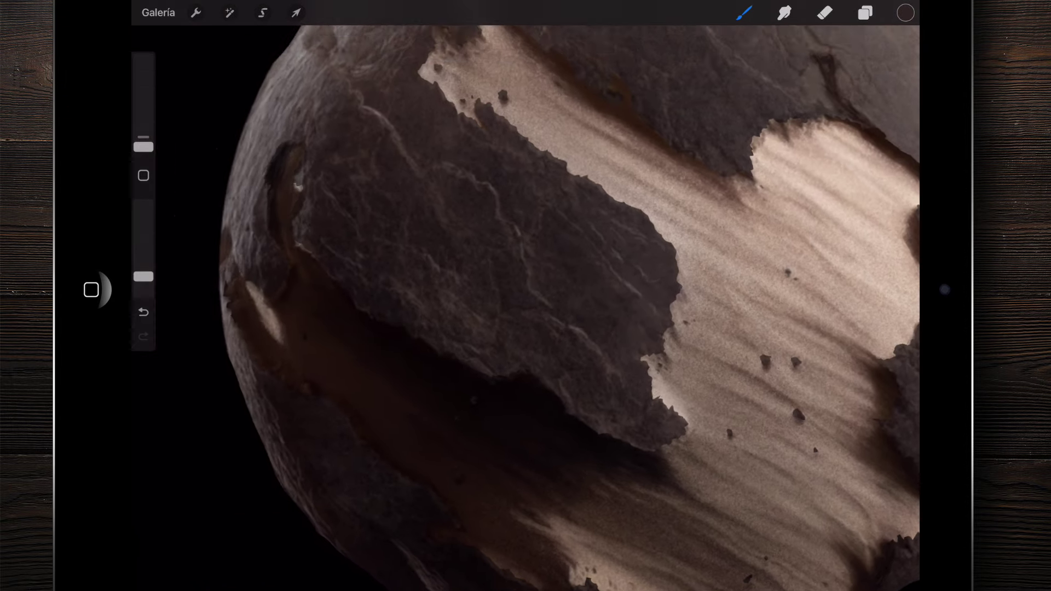
scroll(526, 307, left, 3)
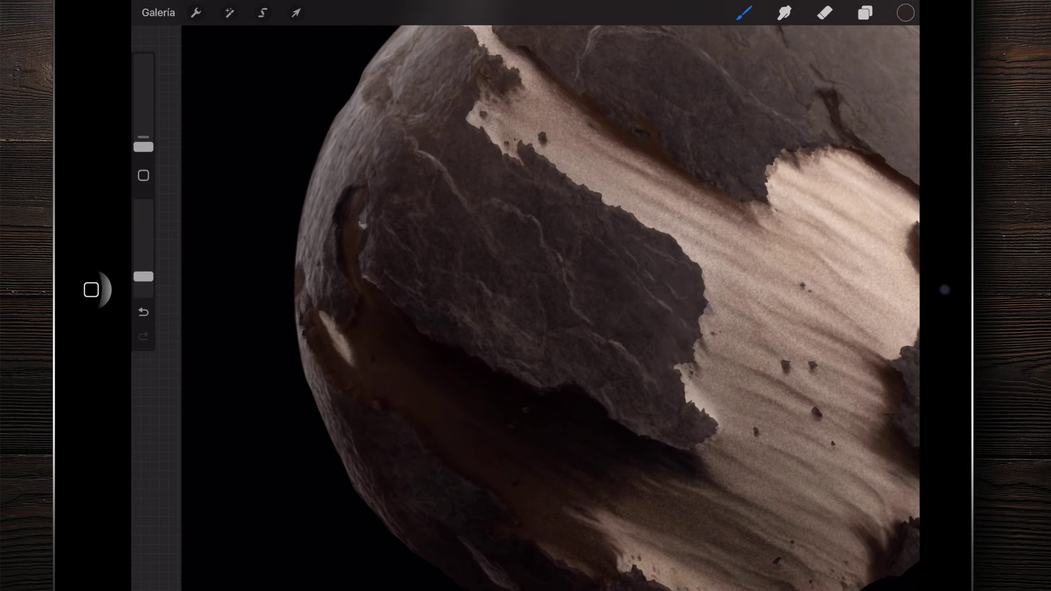
scroll(525, 306, down, 3)
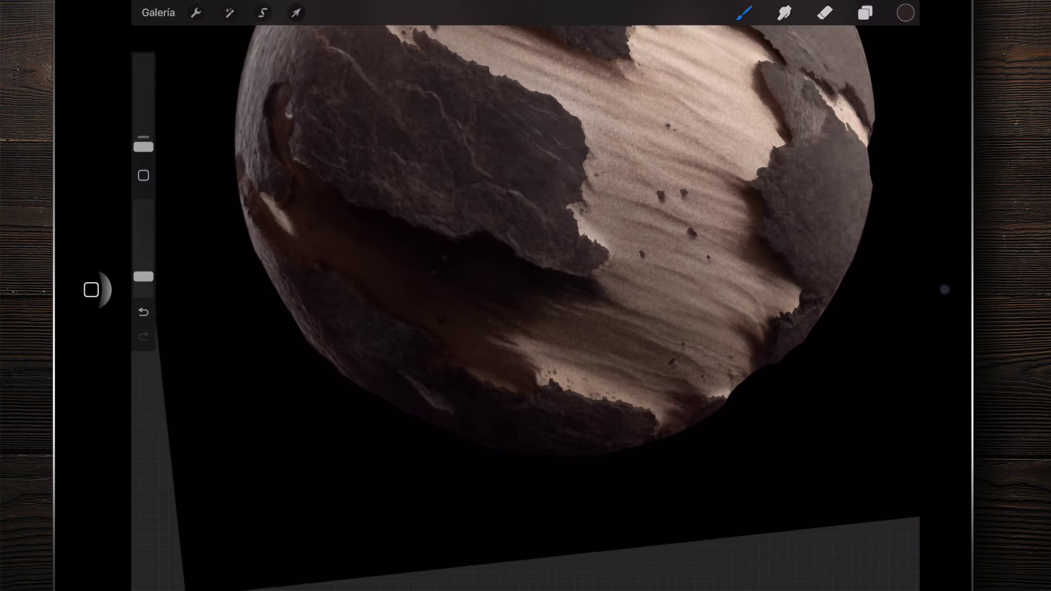
scroll(525, 306, left, 3)
scroll(525, 307, down, 2)
scroll(525, 307, down, 2)
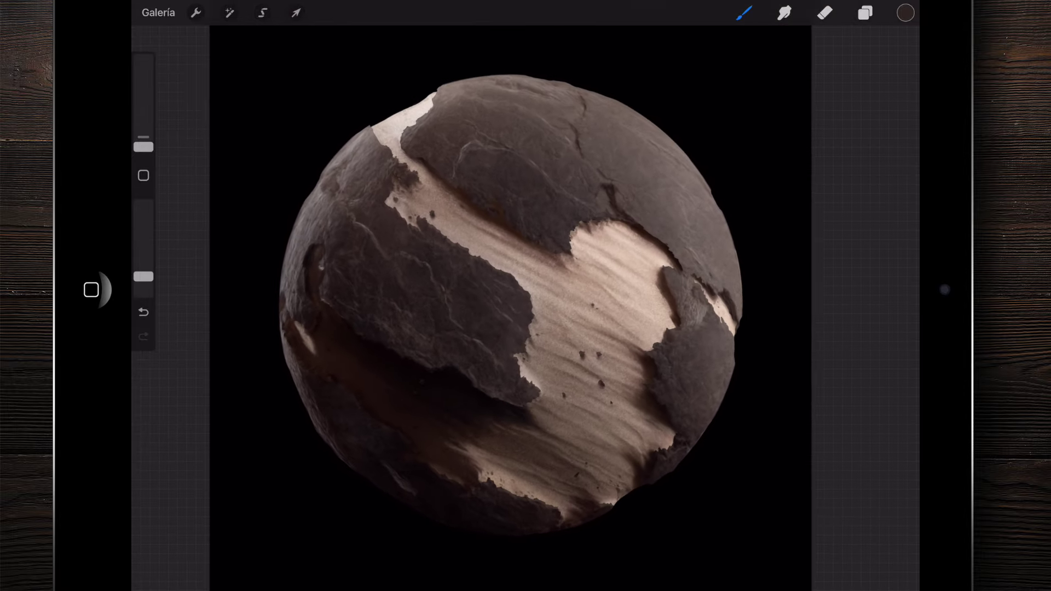
scroll(526, 307, down, 3)
scroll(525, 306, up, 3)
click(865, 13)
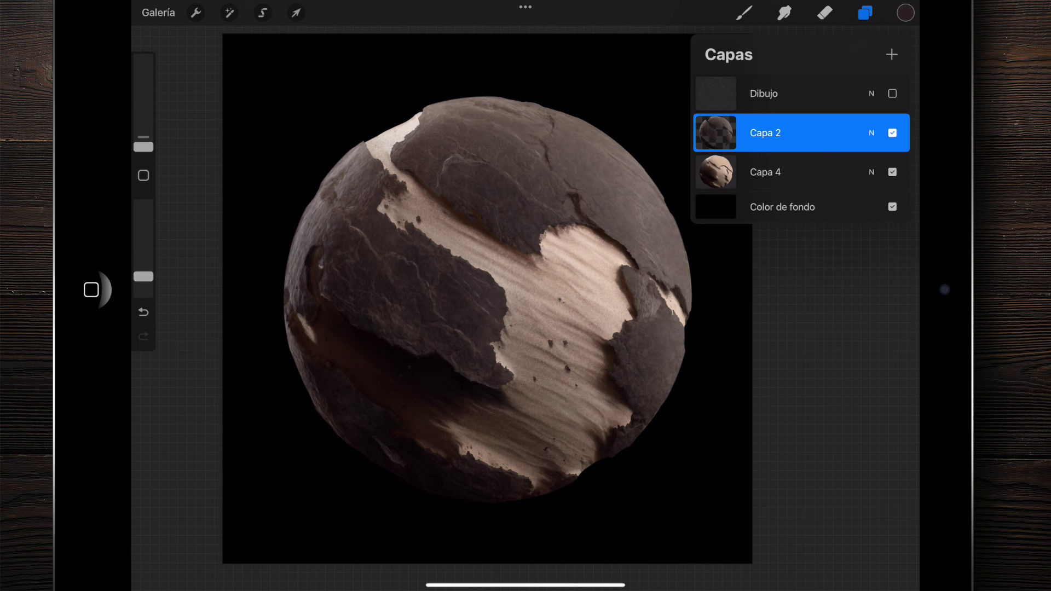
Duplicate Capa 2, select the lower copy and toggle its alpha lock
drag(876, 132, 728, 133)
click(837, 133)
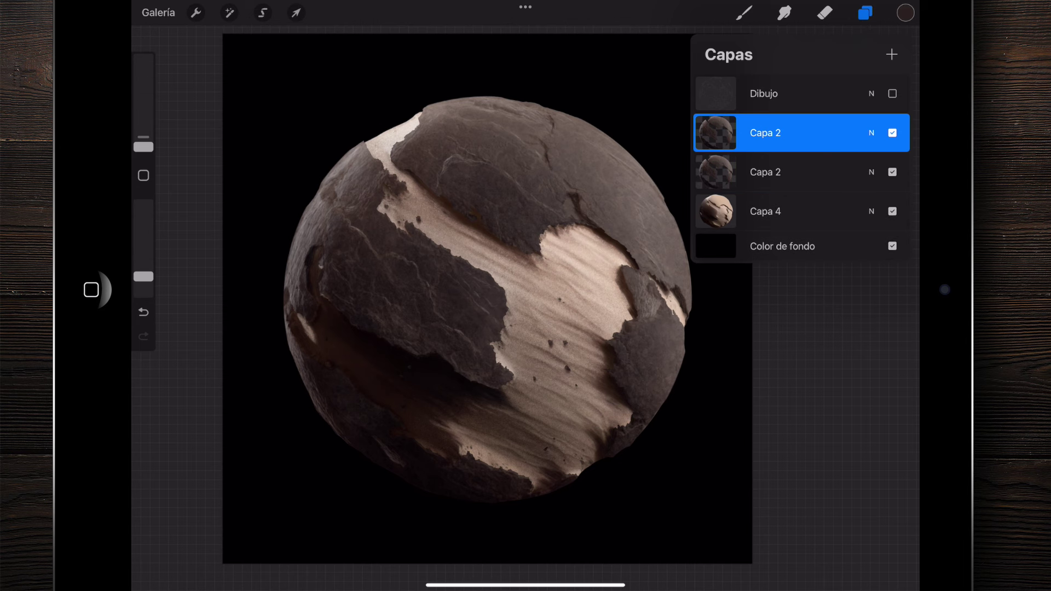
click(793, 172)
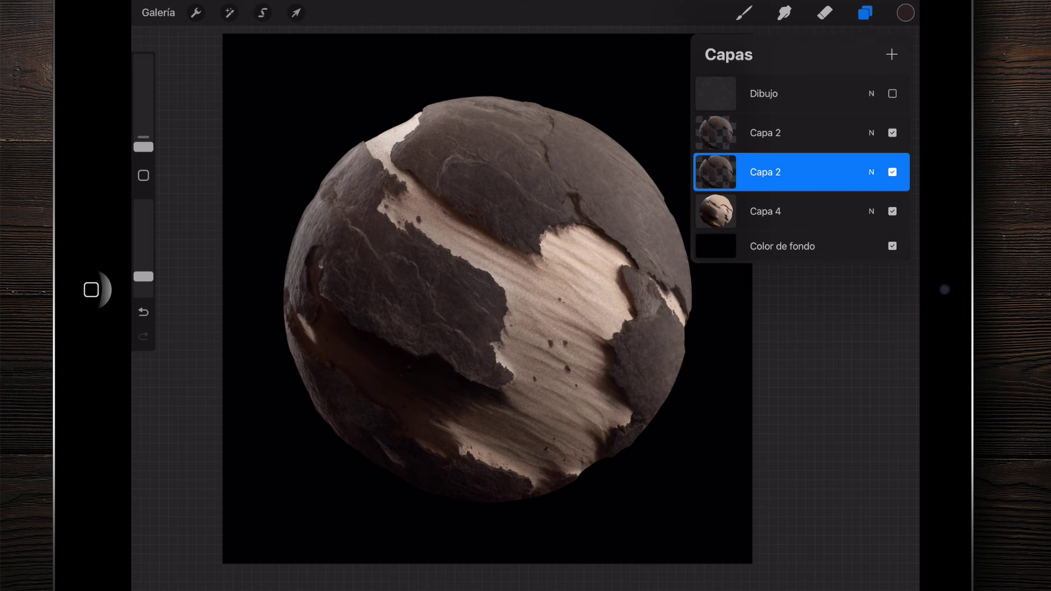
drag(767, 172, 854, 172)
Start a Gaussian blur on the lower Capa 2 copy from Adjustments
scroll(493, 246, up, 2)
scroll(493, 246, up, 2)
scroll(493, 246, up, 3)
scroll(493, 246, up, 2)
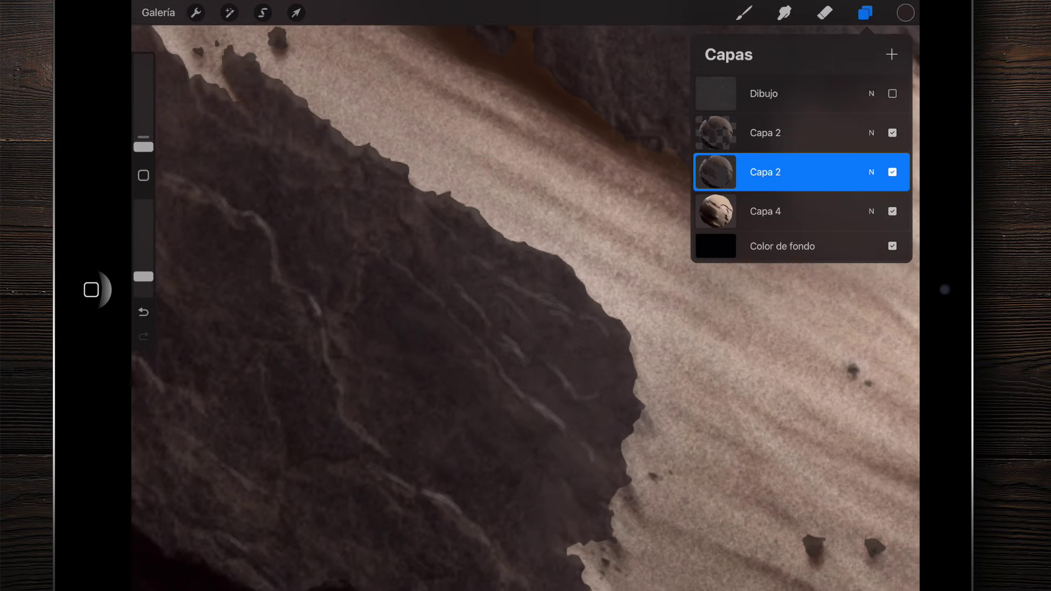
click(229, 12)
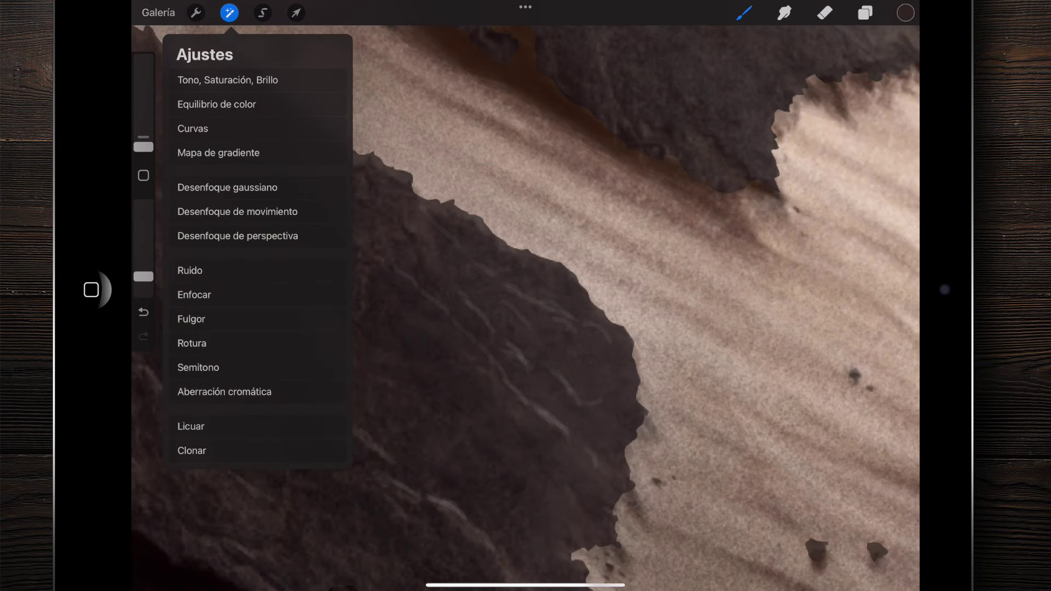
click(227, 187)
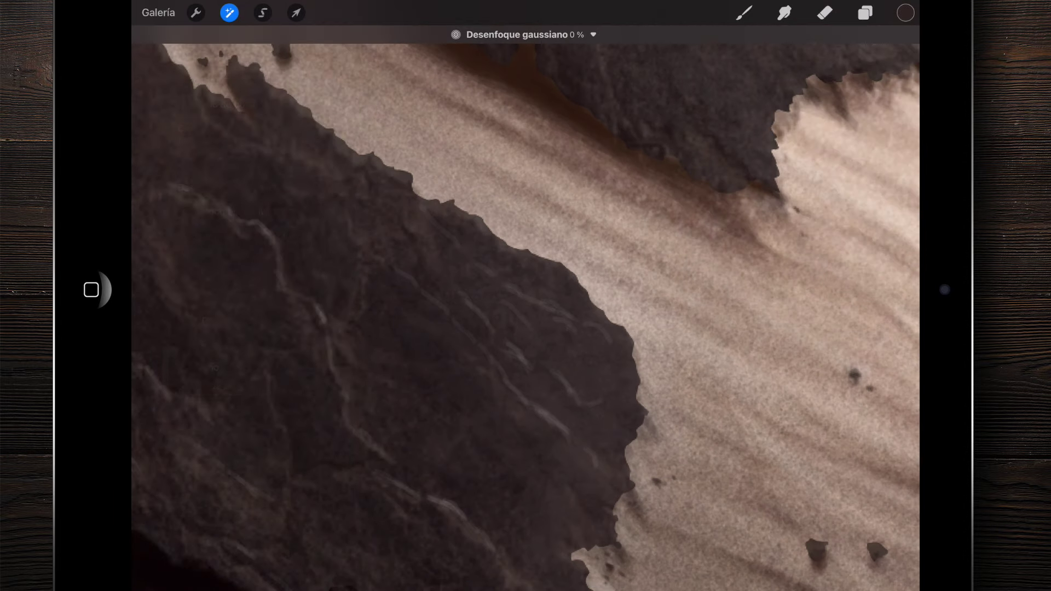
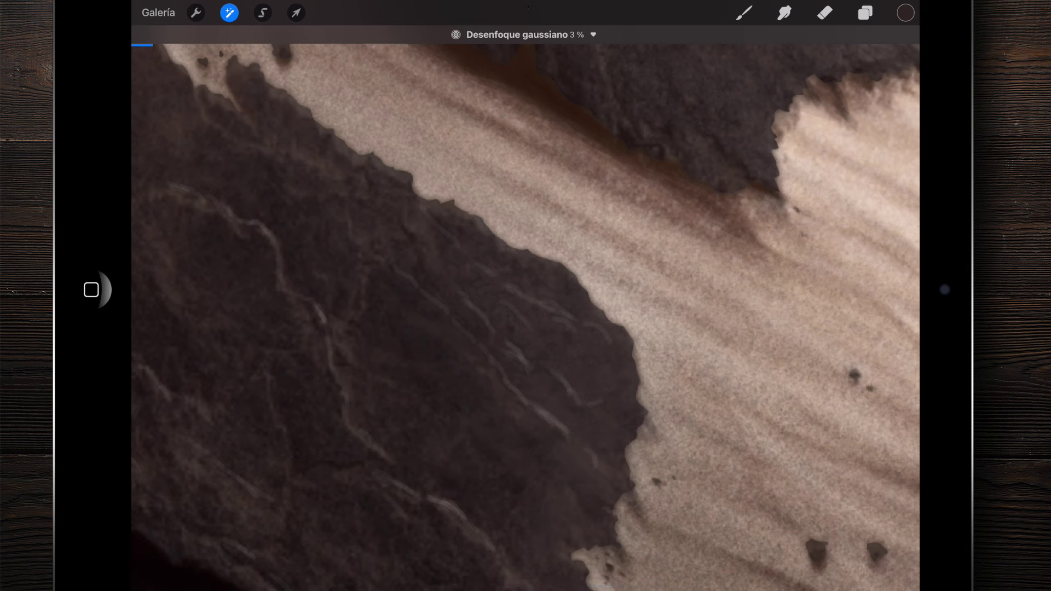
Apply the 3% Gaussian blur to the rock-and-sand sphere and show the layers list
click(744, 13)
scroll(525, 296, down, 5)
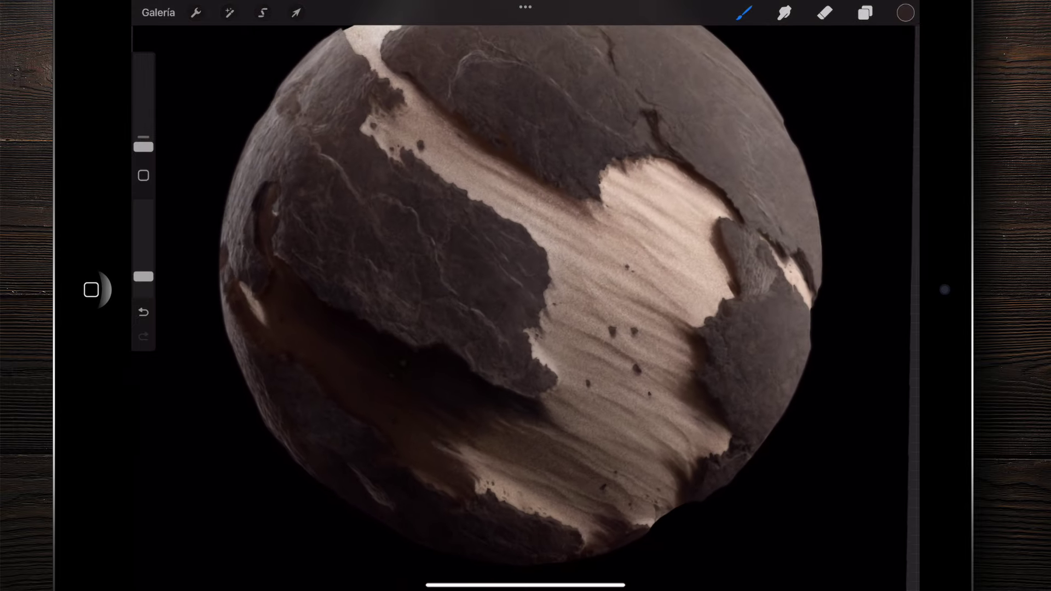
scroll(525, 295, down, 2)
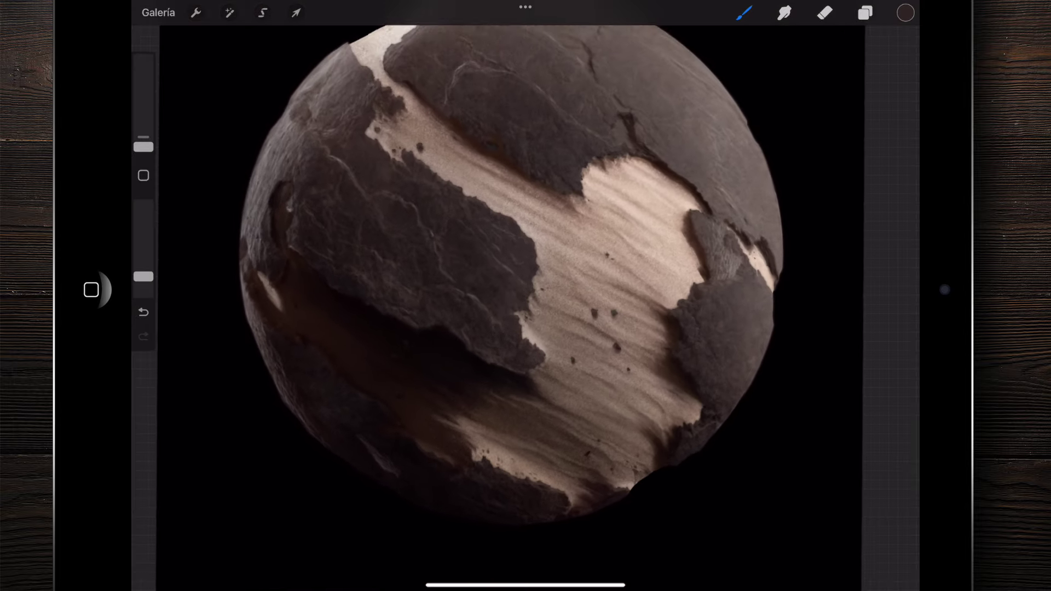
click(864, 13)
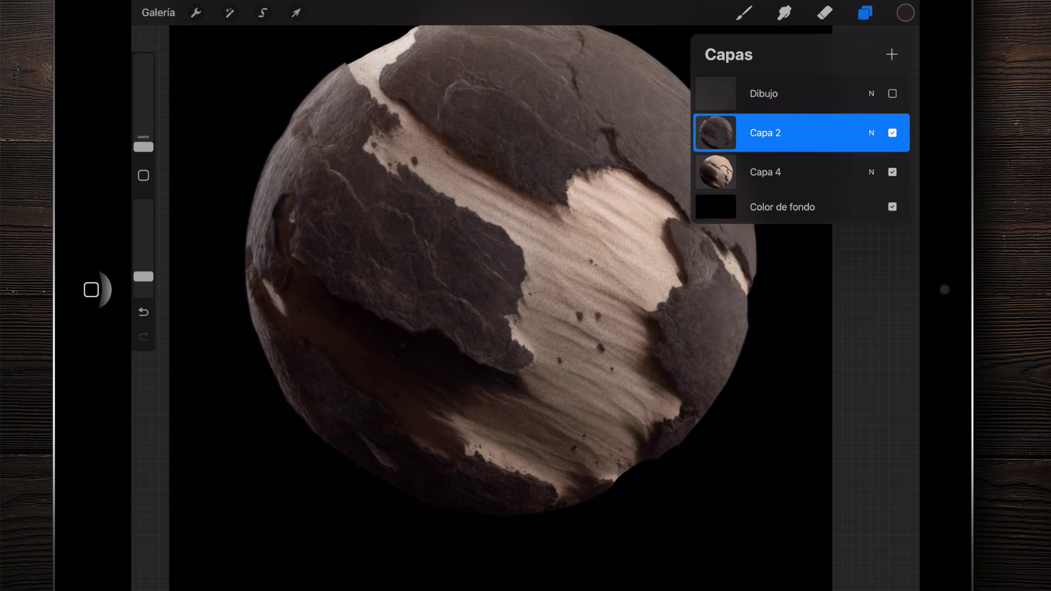
Zoom around to inspect the sphere's rock and sand, then swipe Capa 2 to show its options
scroll(438, 219, up, 5)
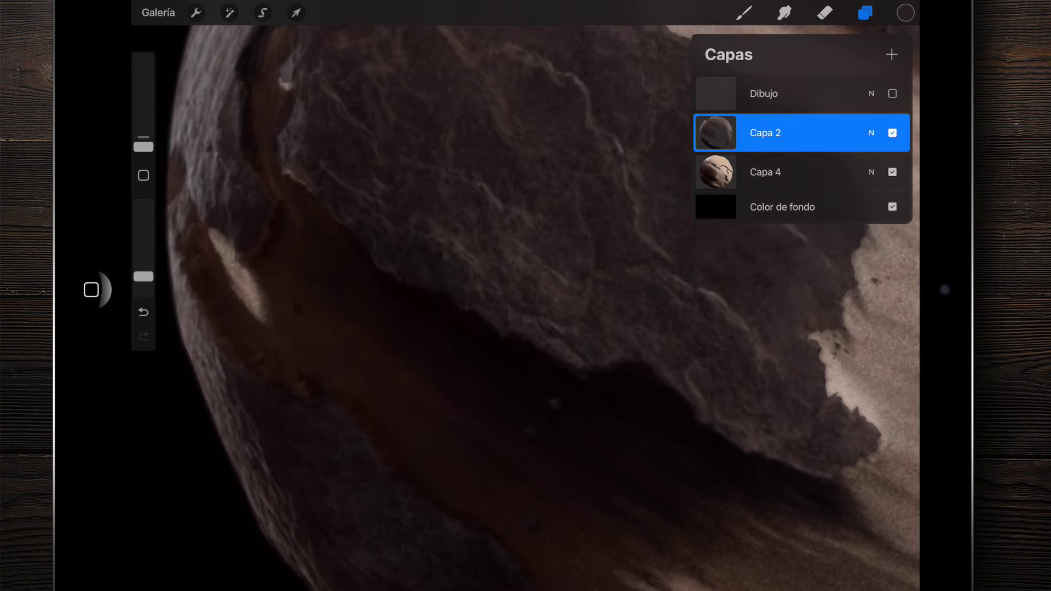
scroll(525, 296, down, 2)
scroll(525, 295, up, 3)
scroll(525, 295, down, 2)
scroll(526, 296, down, 2)
scroll(526, 296, down, 2)
scroll(526, 296, down, 2)
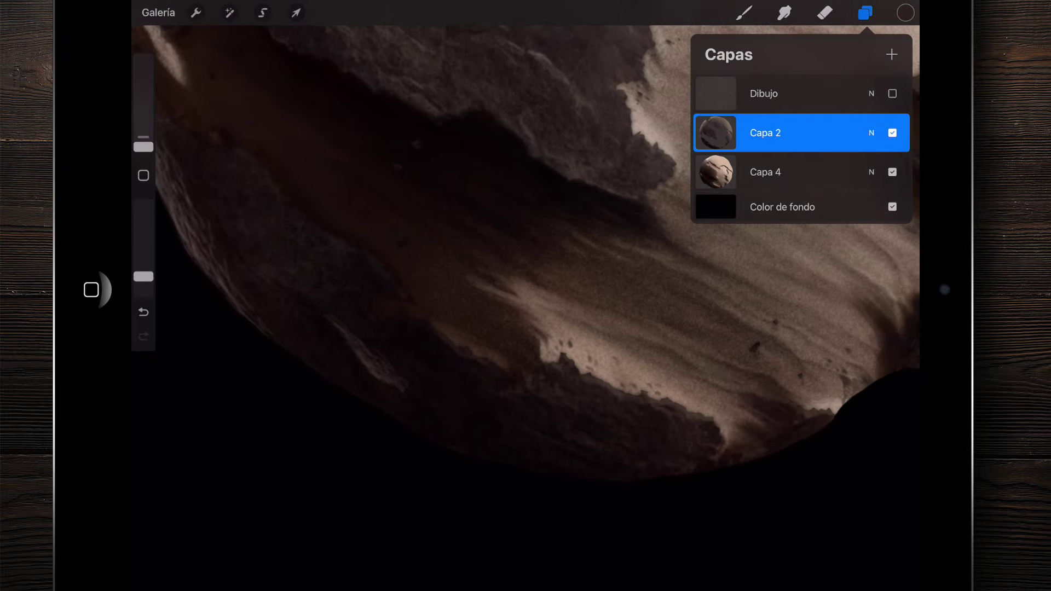
scroll(525, 296, down, 2)
scroll(526, 296, down, 2)
scroll(525, 295, up, 2)
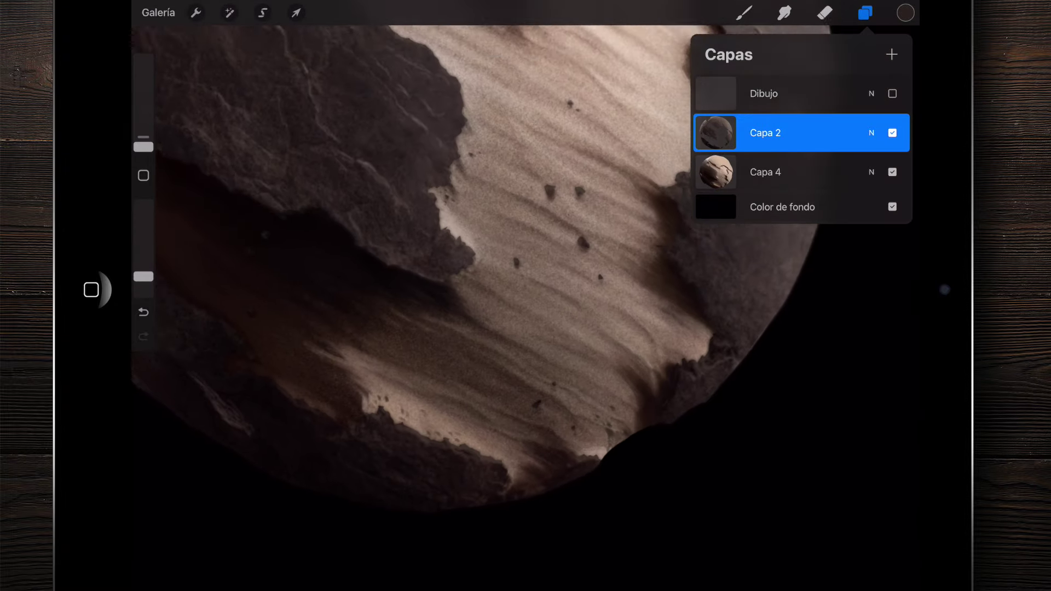
scroll(432, 279, down, 5)
scroll(432, 279, down, 2)
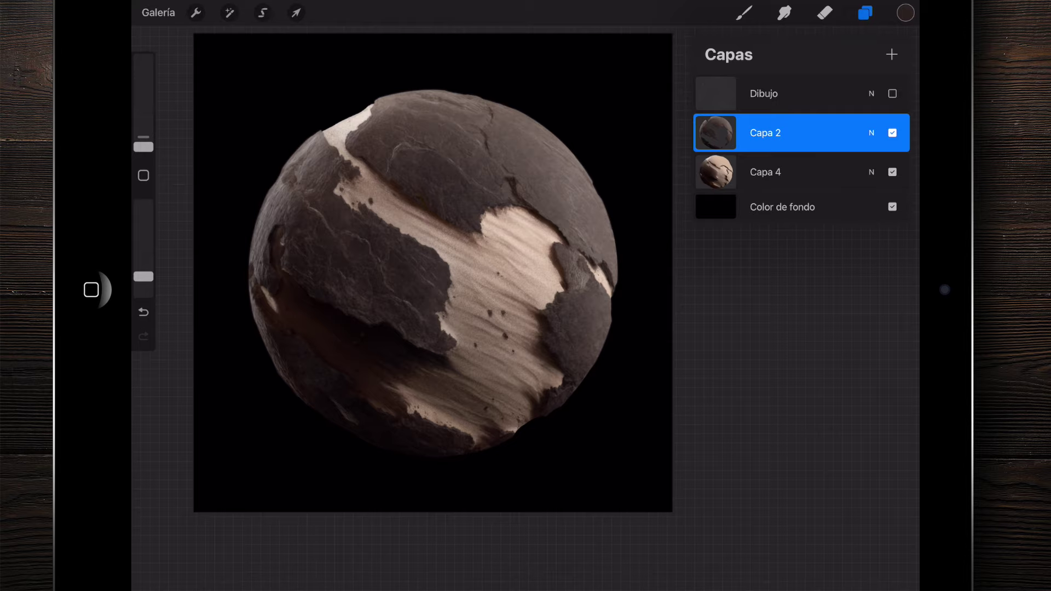
scroll(433, 274, up, 5)
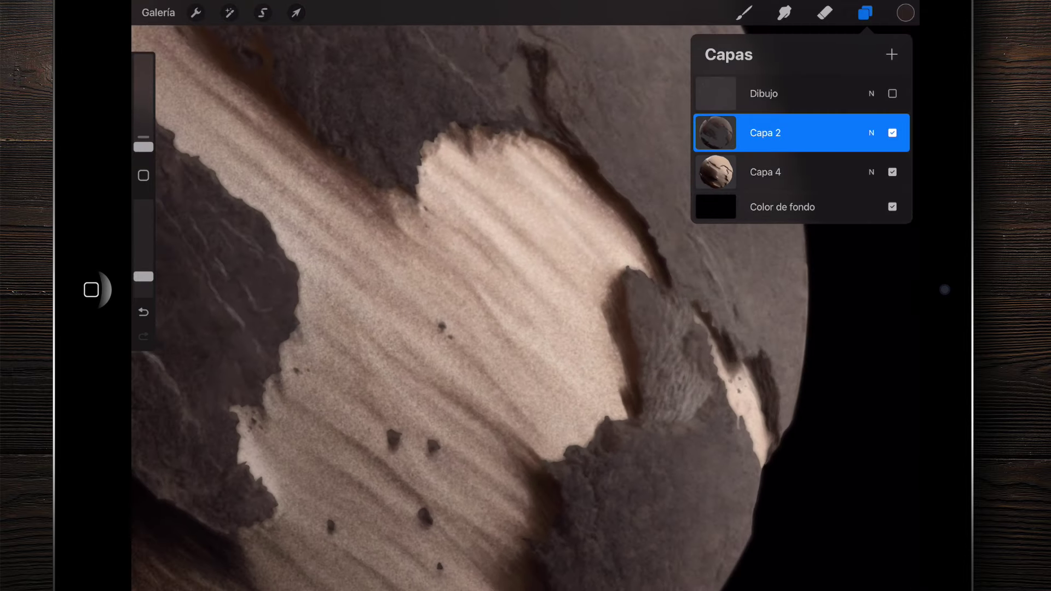
scroll(438, 295, down, 5)
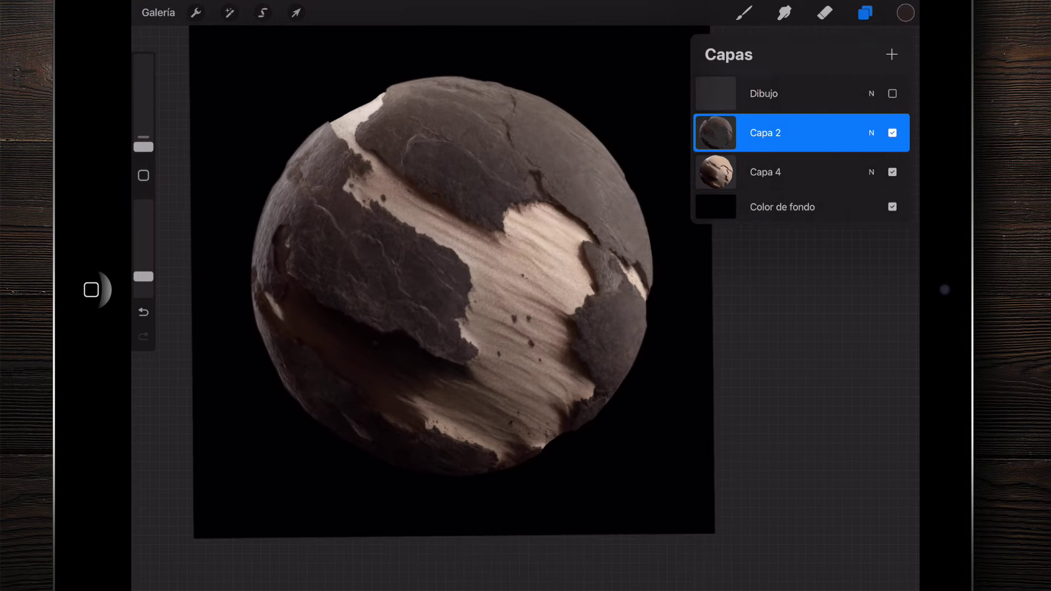
scroll(432, 276, down, 2)
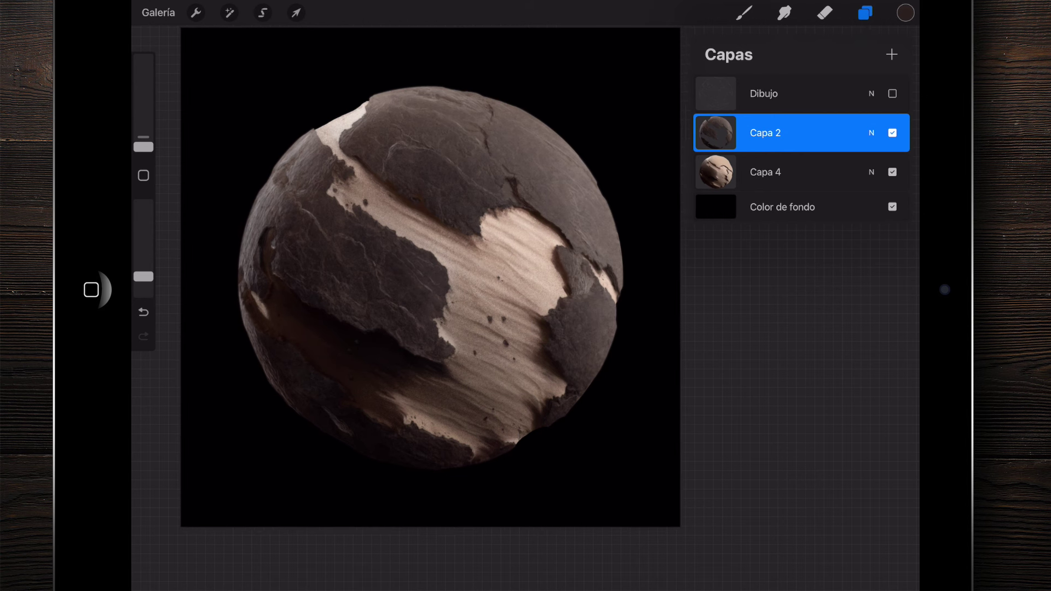
drag(854, 132, 734, 133)
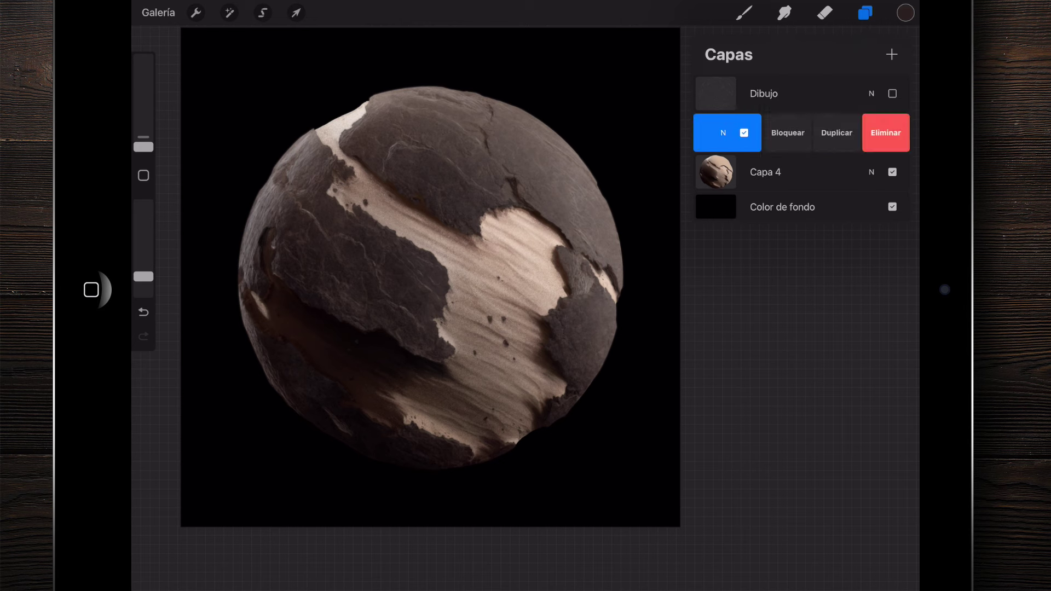
Duplicate Capa 2 and set the copy to Añadir blending at 42% opacity
click(800, 133)
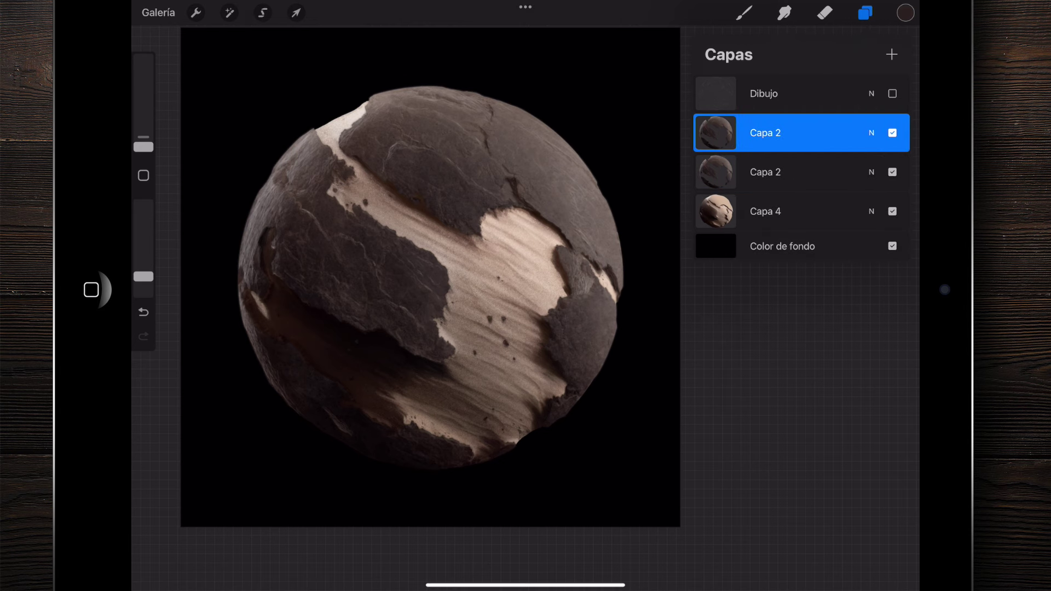
click(872, 132)
drag(893, 179, 821, 178)
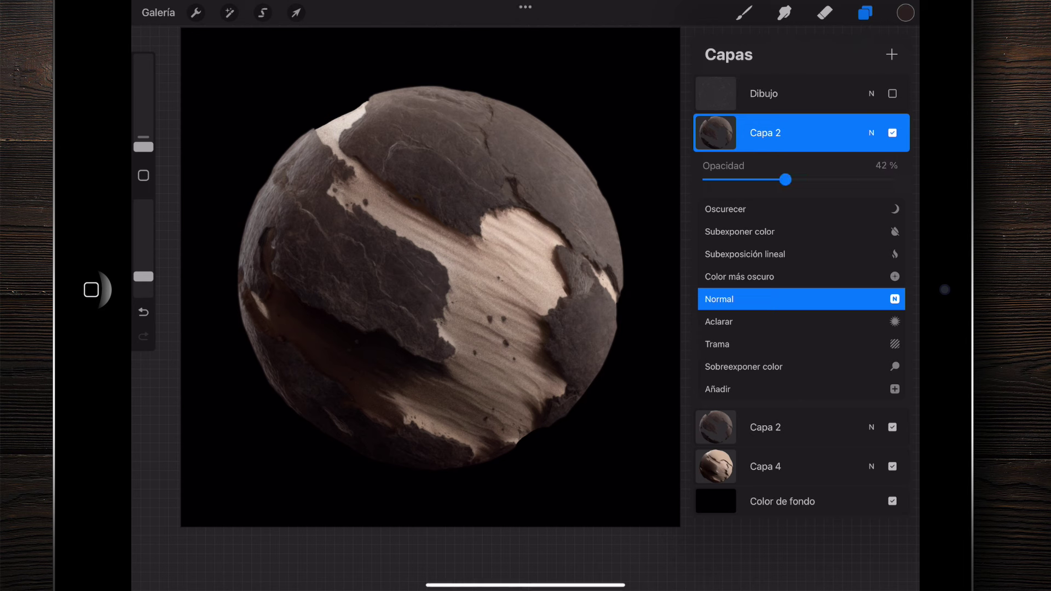
click(871, 133)
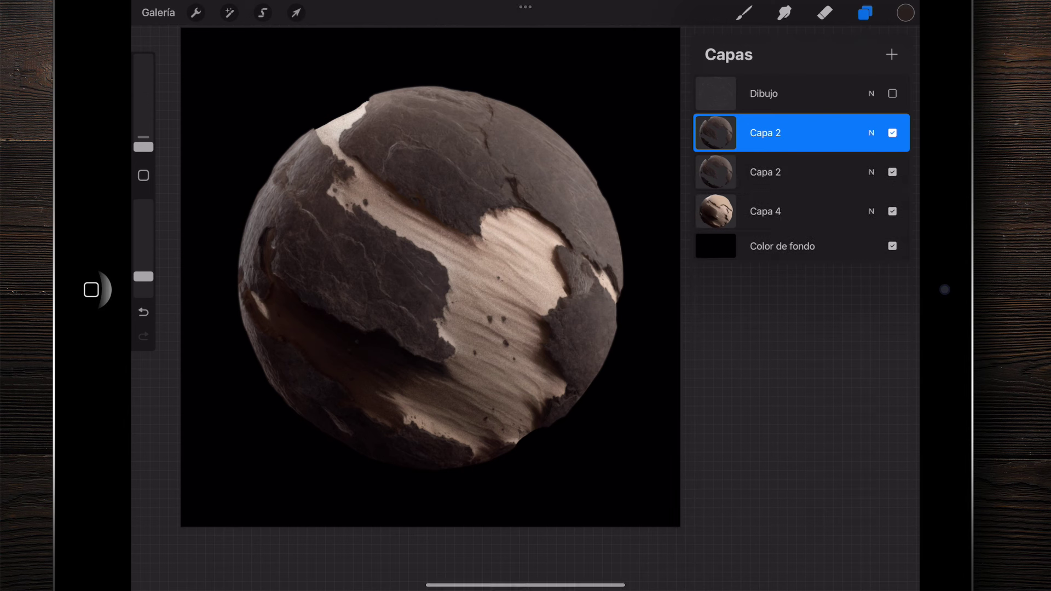
click(872, 132)
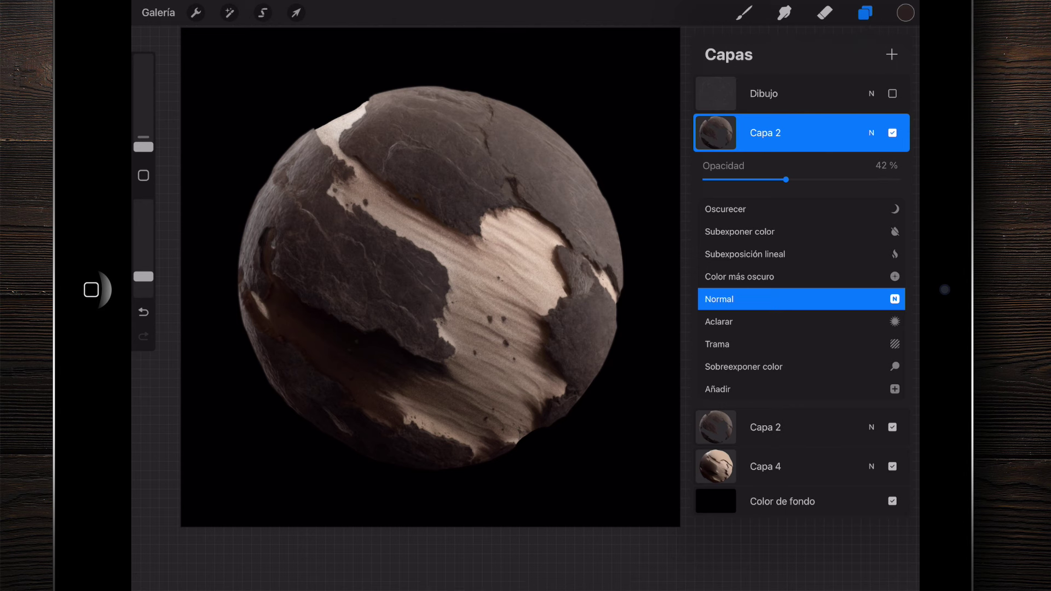
scroll(802, 298, down, 5)
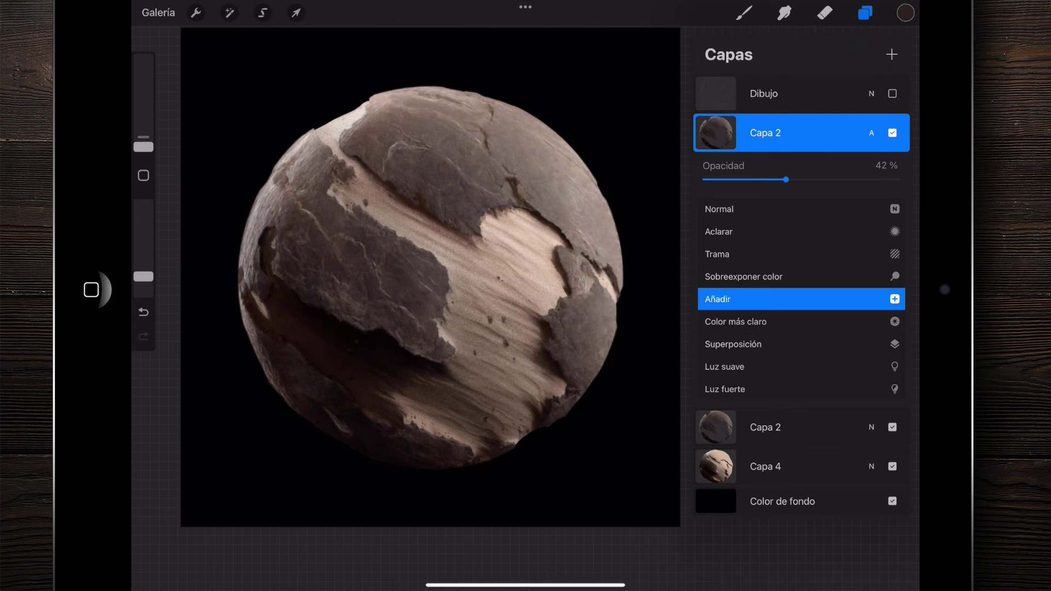
click(872, 133)
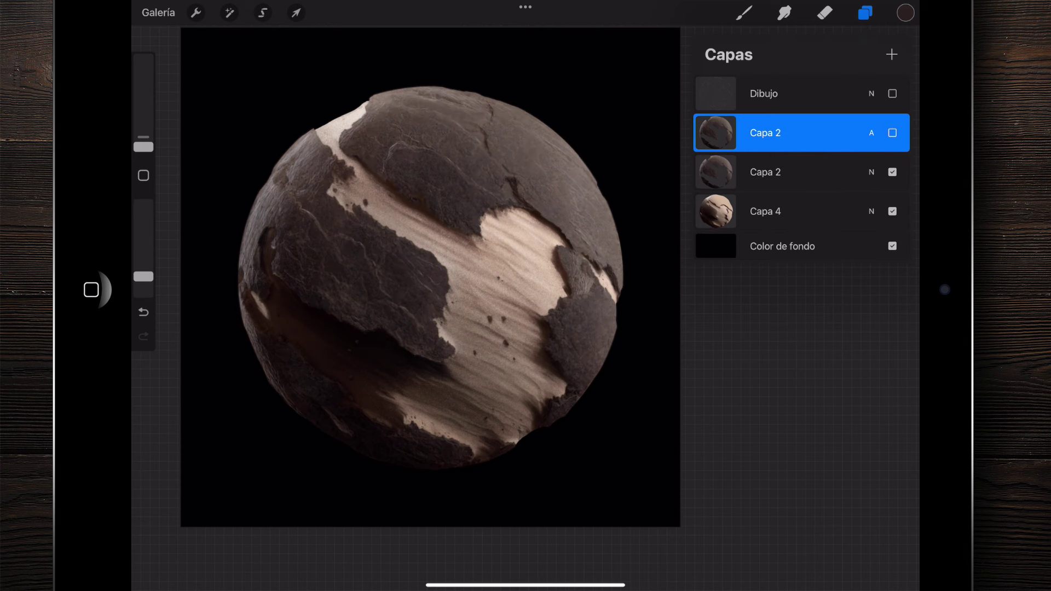
Toggle the glow copy on and off to compare, then pick the Pincel extrasuave eraser
click(892, 132)
click(892, 133)
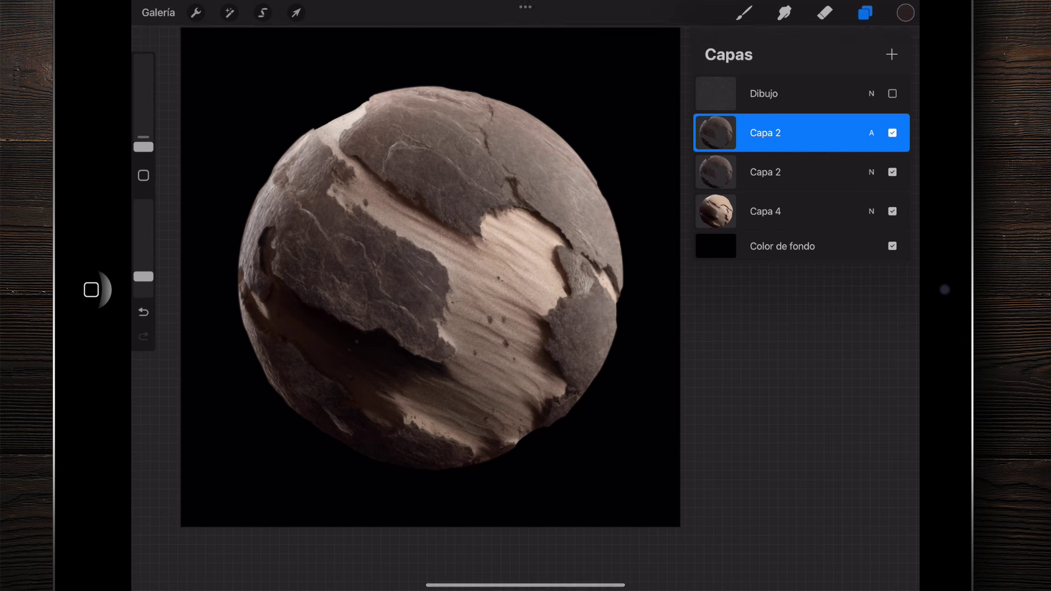
click(892, 133)
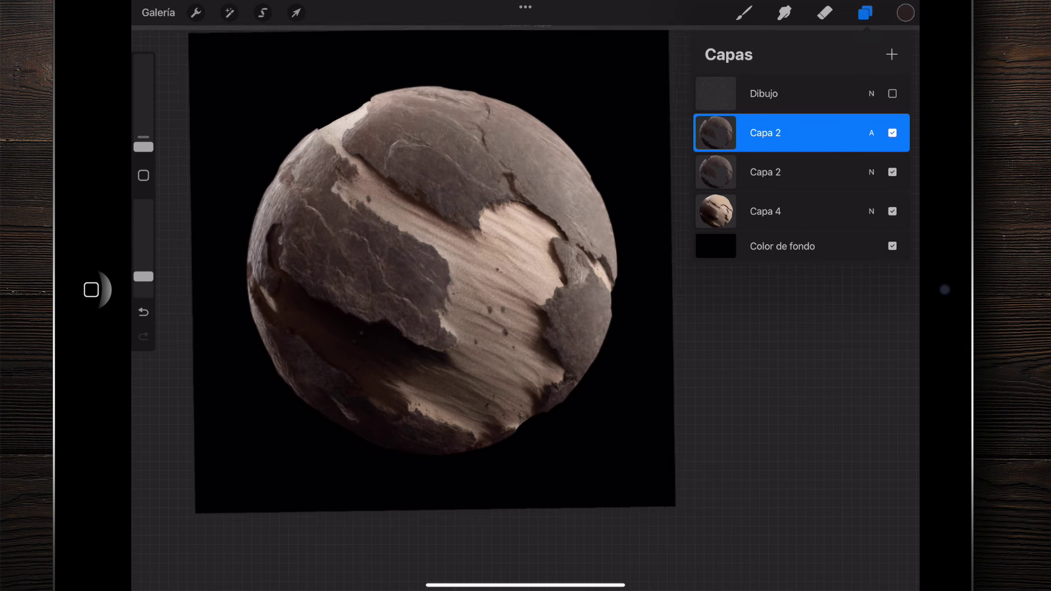
scroll(430, 282, down, 2)
click(892, 132)
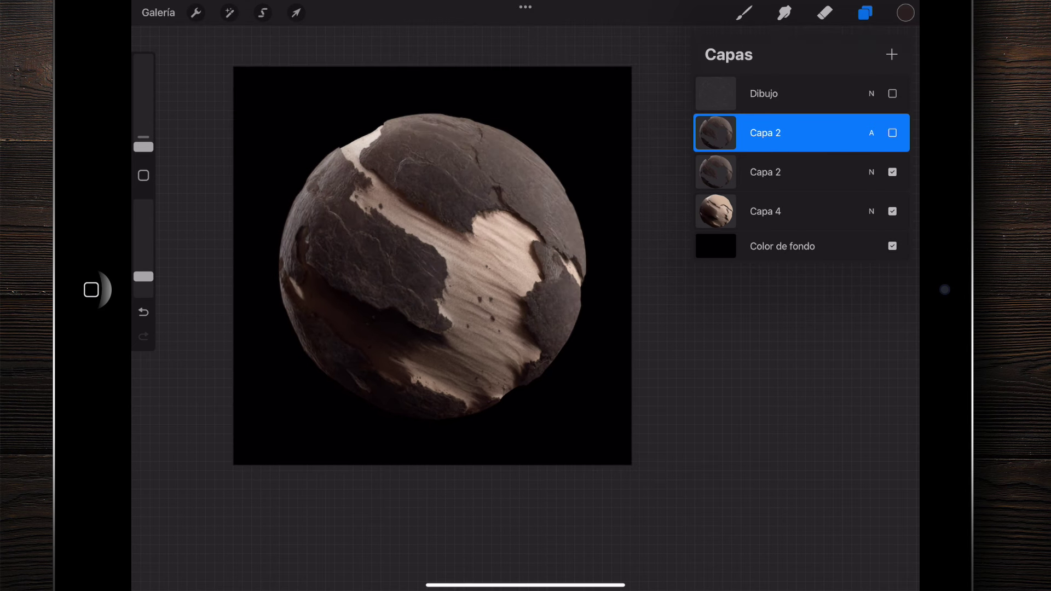
click(892, 133)
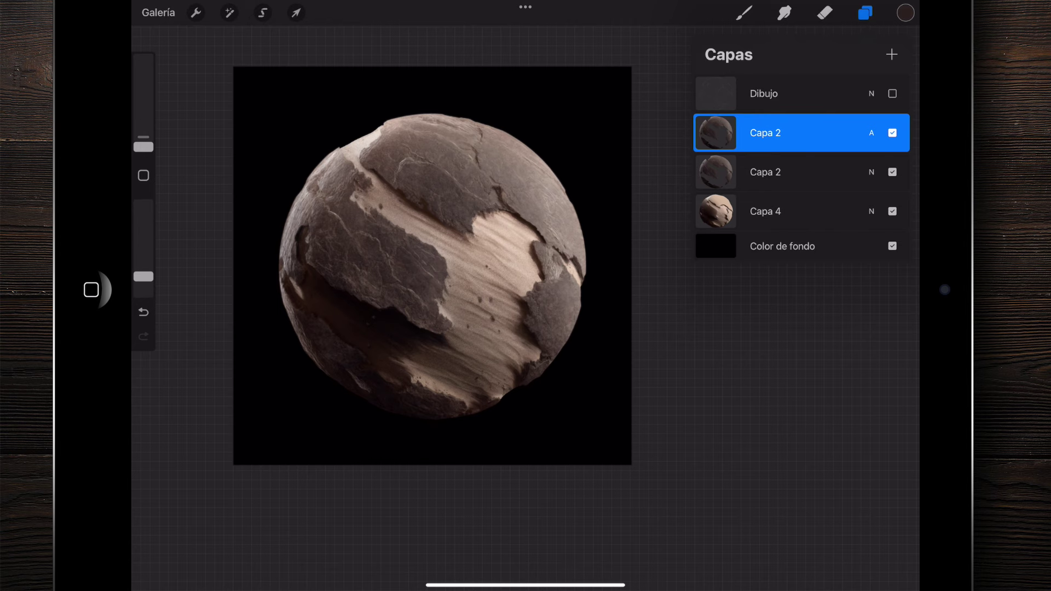
click(825, 12)
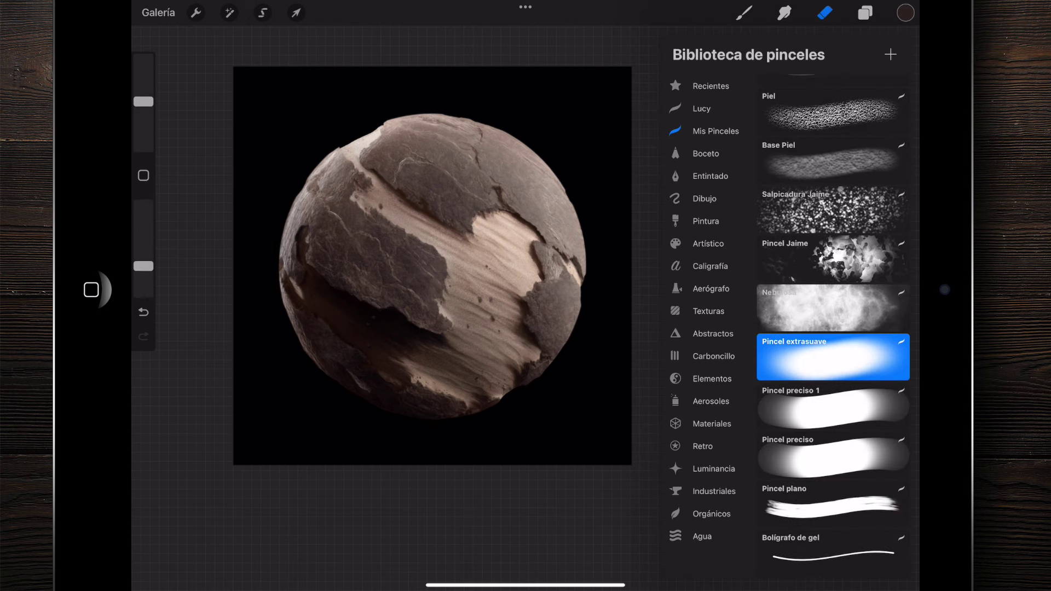
Set the eraser to 21% and lightly erase the glow at the sphere's left and lower-right edges
drag(143, 101, 144, 95)
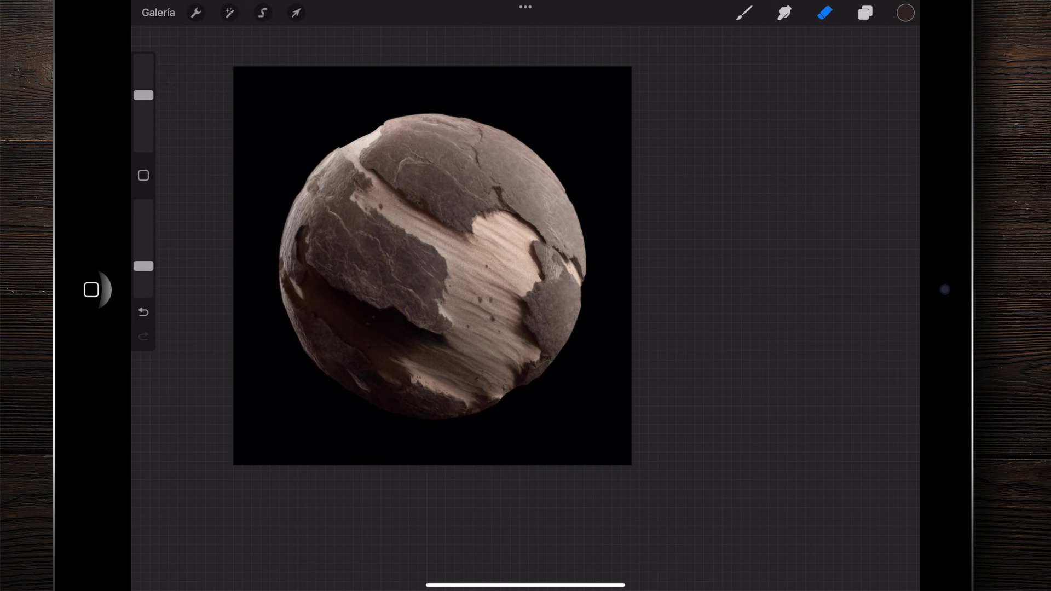
drag(286, 304, 320, 330)
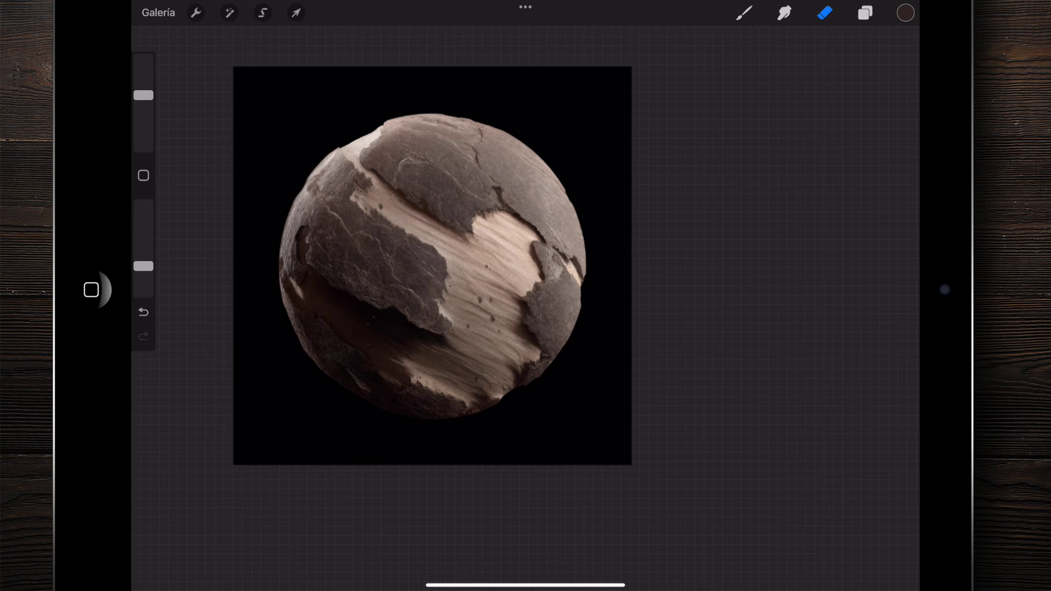
drag(511, 371, 495, 360)
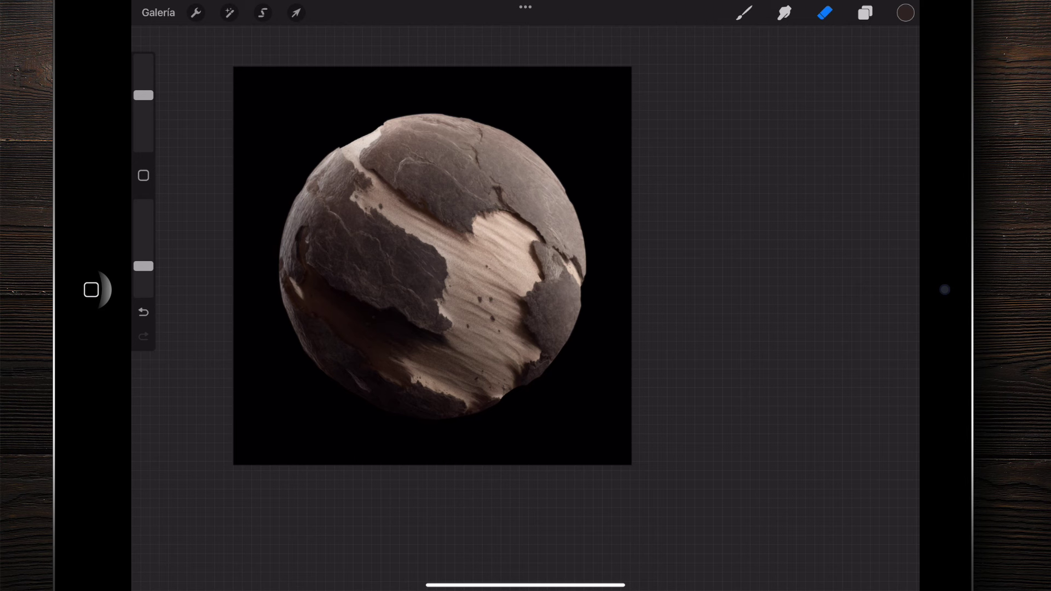
Compare the glow copy on and off, then merge both Capa 2 layers into Capa 4
click(865, 13)
click(892, 132)
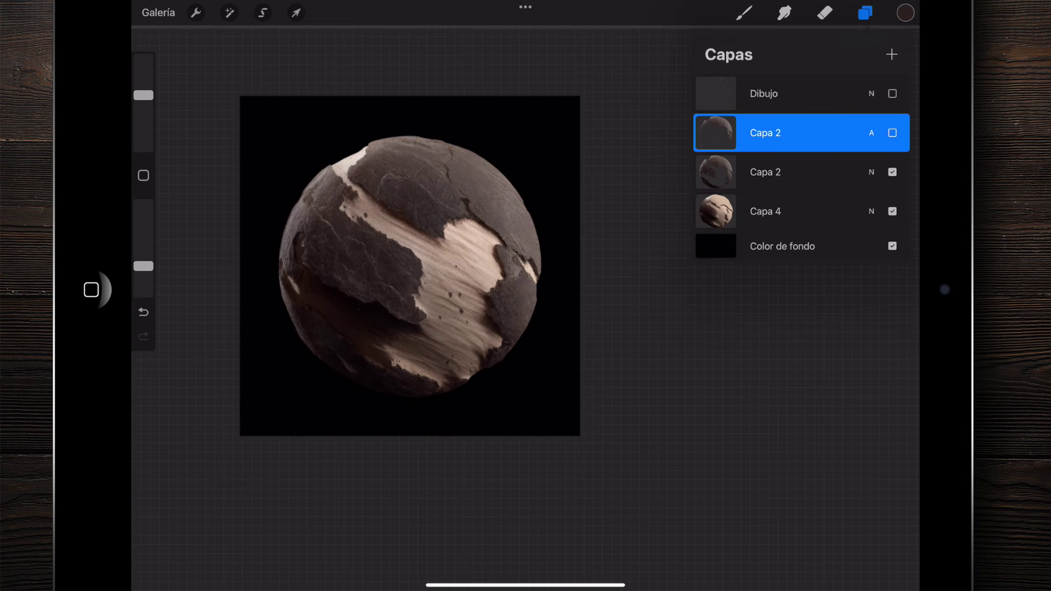
scroll(411, 268, up, 2)
scroll(410, 268, up, 2)
scroll(410, 307, up, 1)
click(892, 132)
click(893, 133)
click(892, 132)
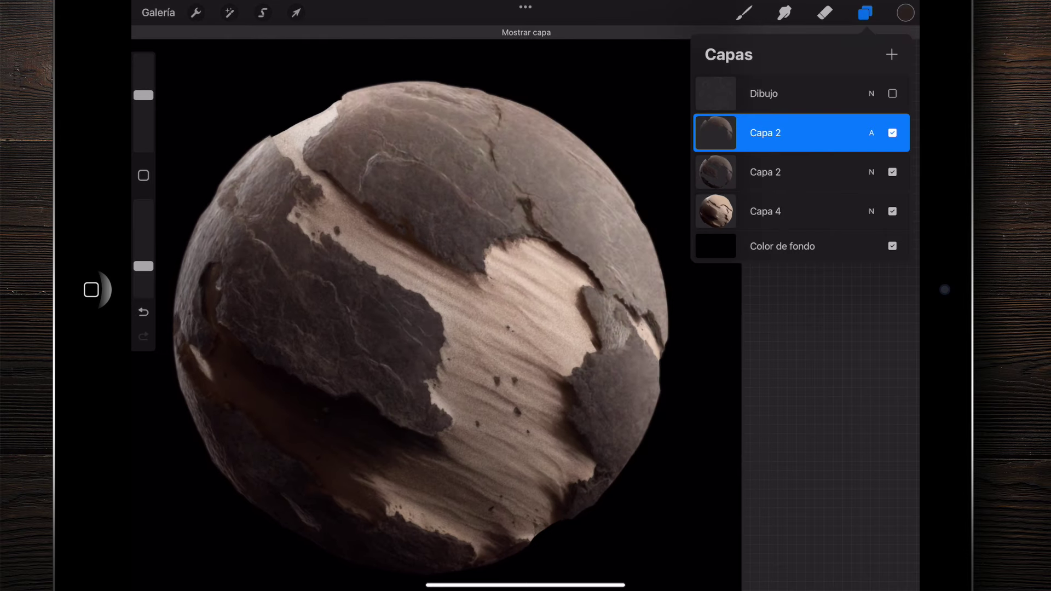
scroll(405, 247, down, 3)
click(892, 133)
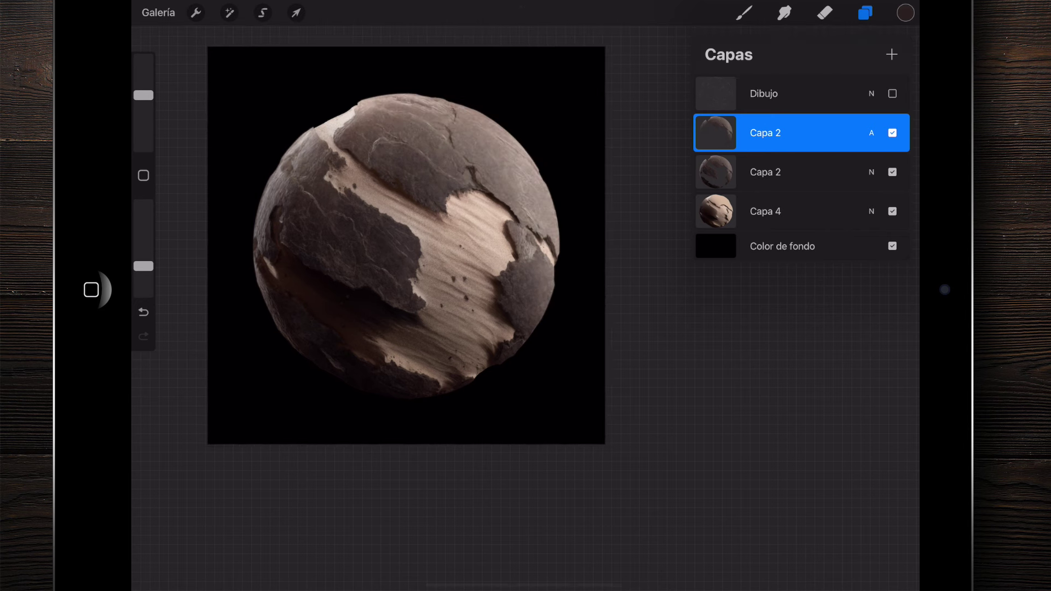
drag(799, 133, 799, 211)
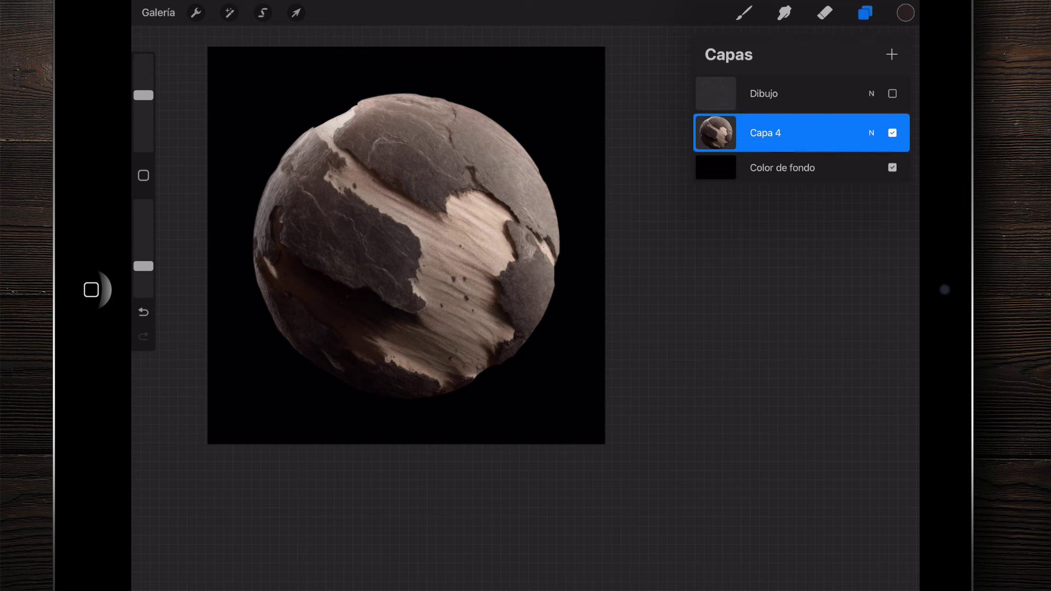
click(784, 13)
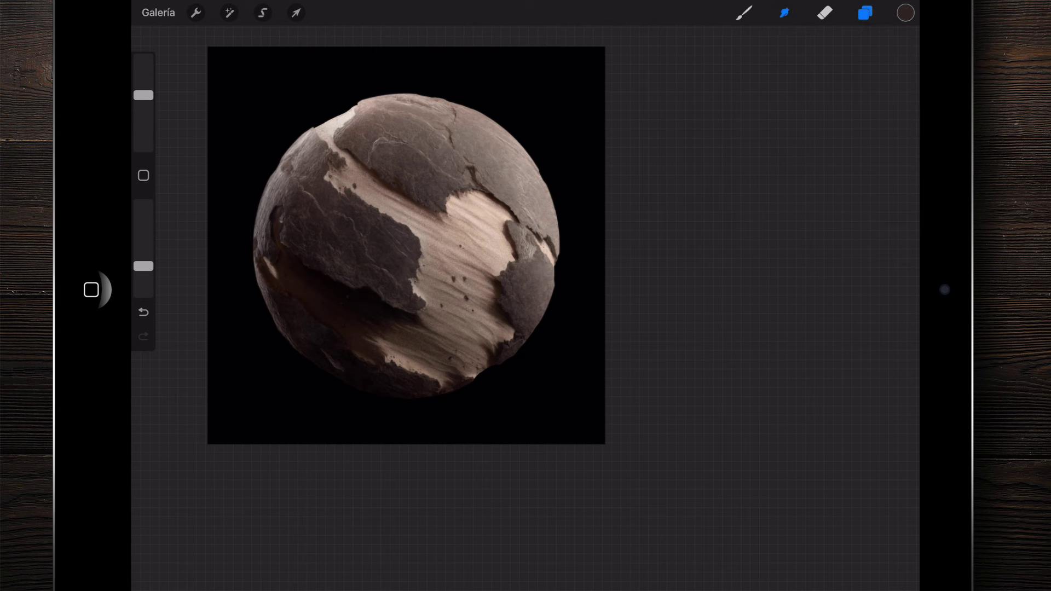
Set up the Pincel extrasuave smudge brush at 1% size and 71% opacity
click(784, 13)
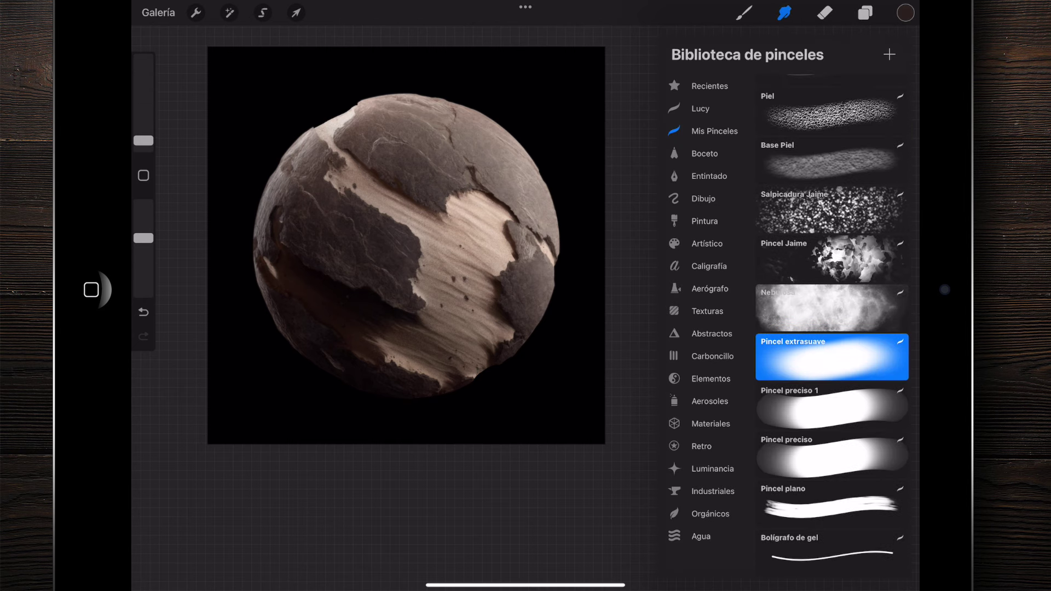
scroll(329, 246, up, 10)
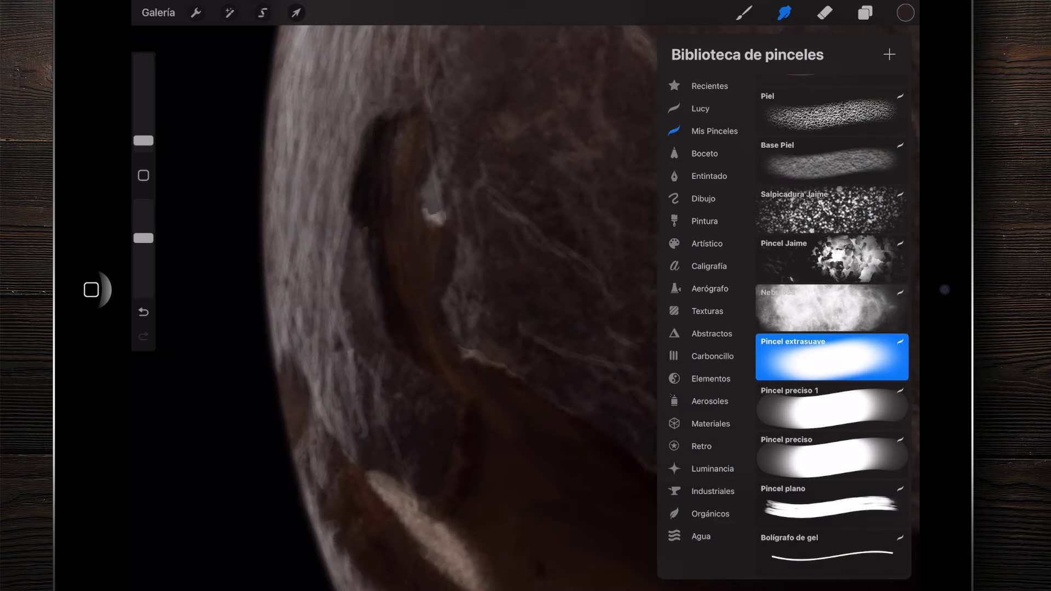
scroll(328, 246, up, 3)
drag(143, 140, 143, 145)
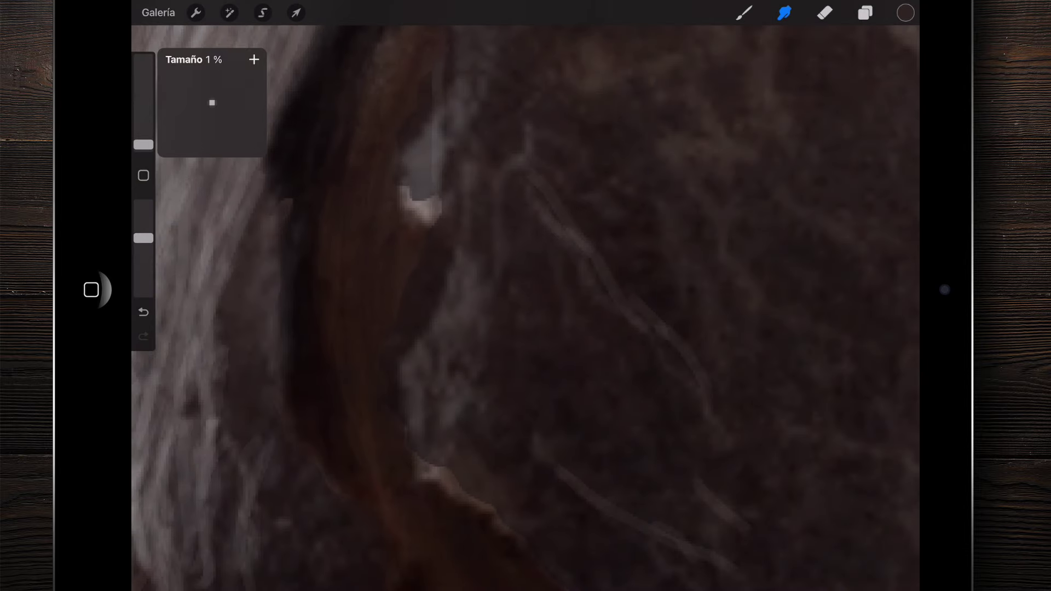
drag(143, 238, 144, 229)
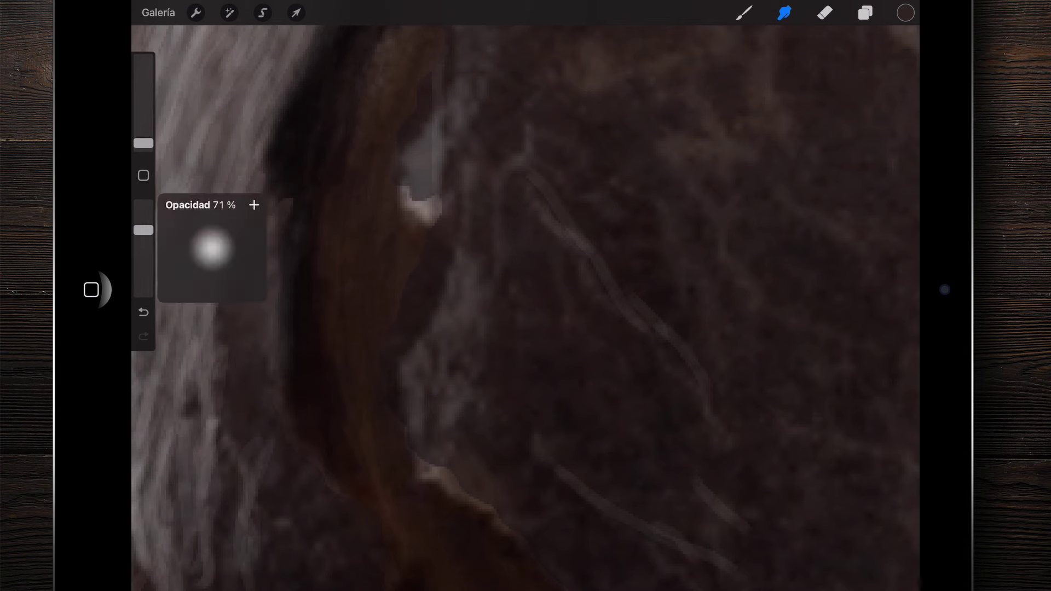
scroll(383, 307, up, 3)
Smudge the light patch into the grey rock and soften the light edge along it
mouse_move(438, 208)
mouse_down()
mouse_move(448, 218)
mouse_move(407, 183)
mouse_move(397, 142)
mouse_up()
drag(449, 229, 444, 258)
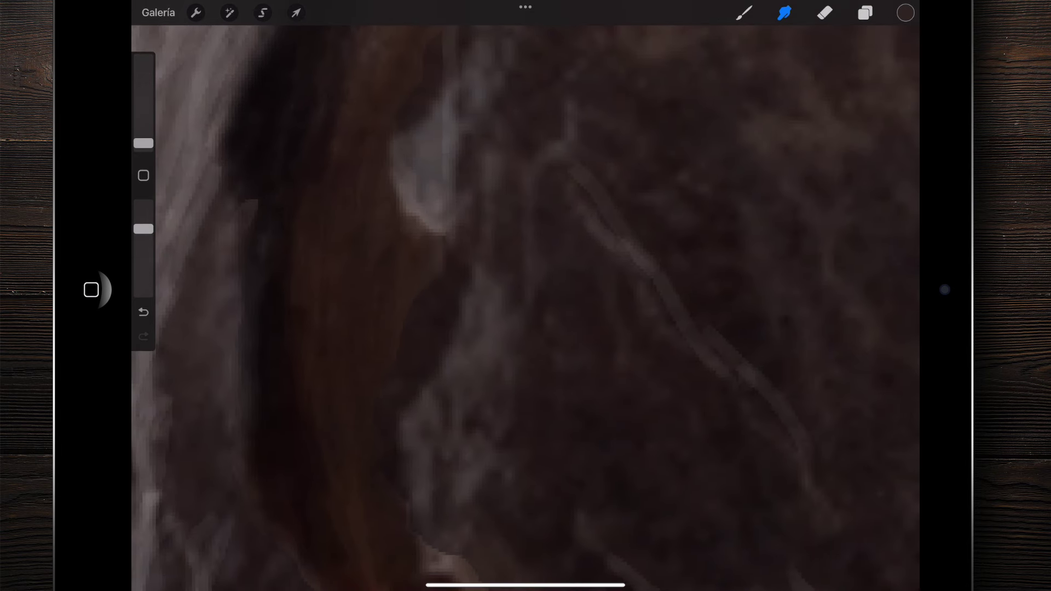
scroll(383, 307, down, 3)
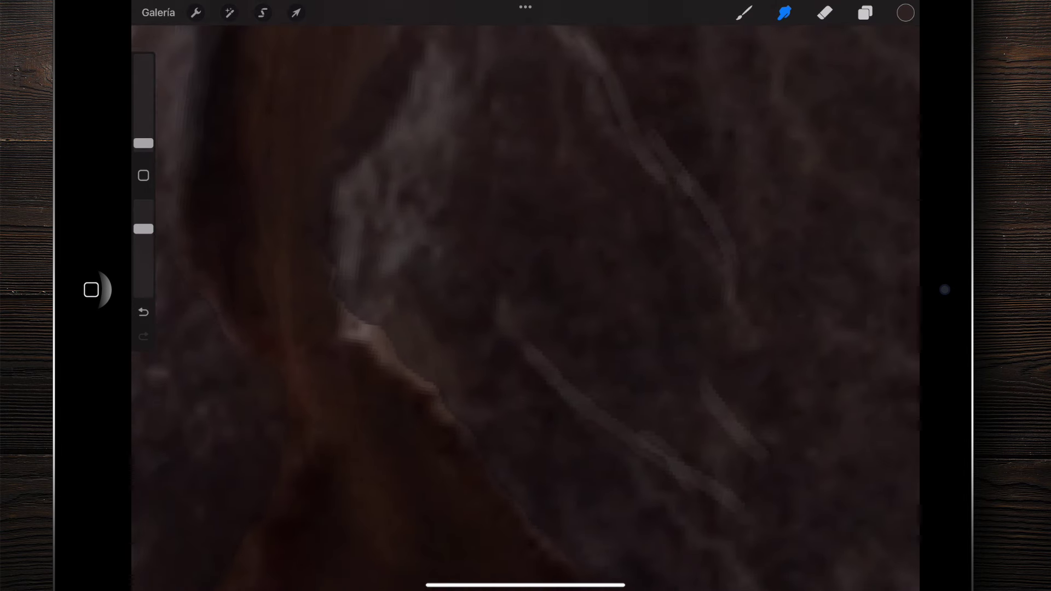
drag(356, 320, 452, 397)
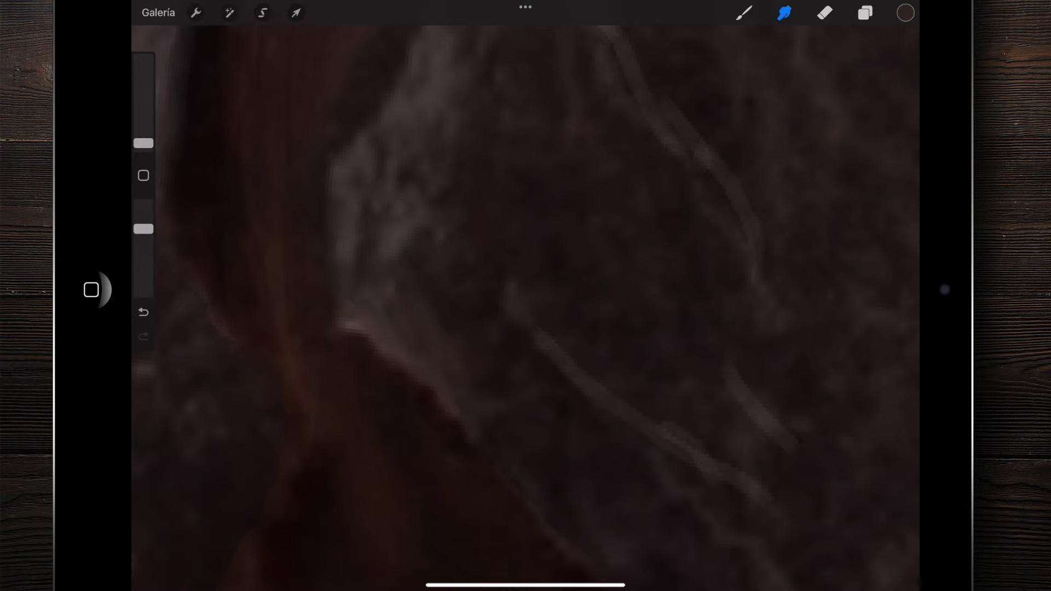
scroll(525, 306, down, 5)
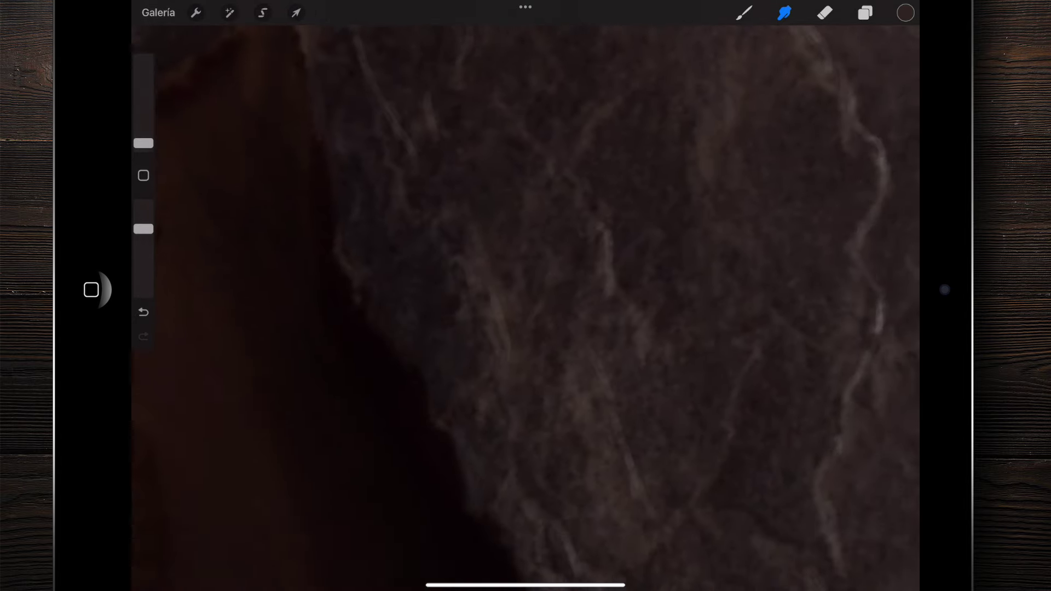
scroll(525, 307, down, 5)
scroll(525, 307, up, 3)
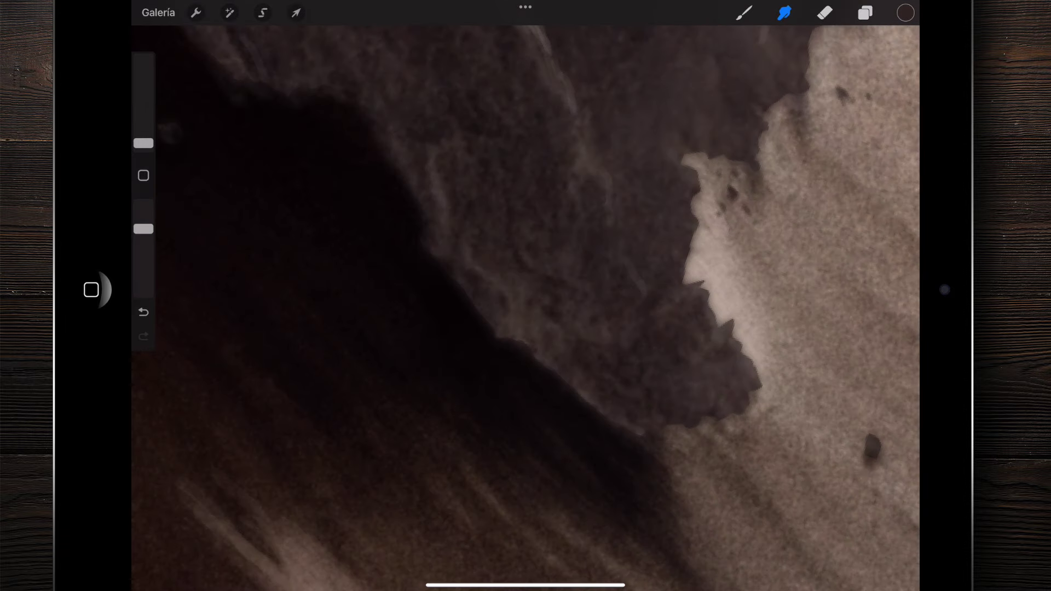
scroll(525, 306, up, 3)
scroll(525, 306, up, 3)
mouse_move(432, 243)
mouse_down()
mouse_move(383, 198)
mouse_move(358, 132)
mouse_move(405, 247)
mouse_move(515, 364)
mouse_up()
scroll(526, 306, down, 3)
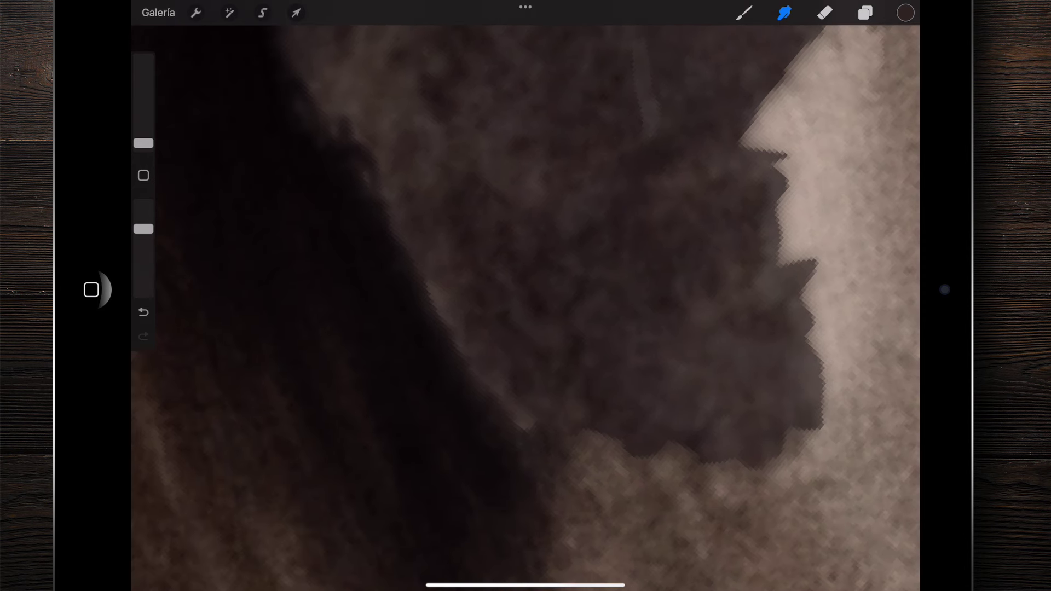
Lower the smudge strength slightly and soften the rock edge with downward and upward strokes
drag(143, 228, 144, 238)
drag(432, 268, 437, 305)
drag(460, 381, 521, 426)
scroll(525, 307, down, 3)
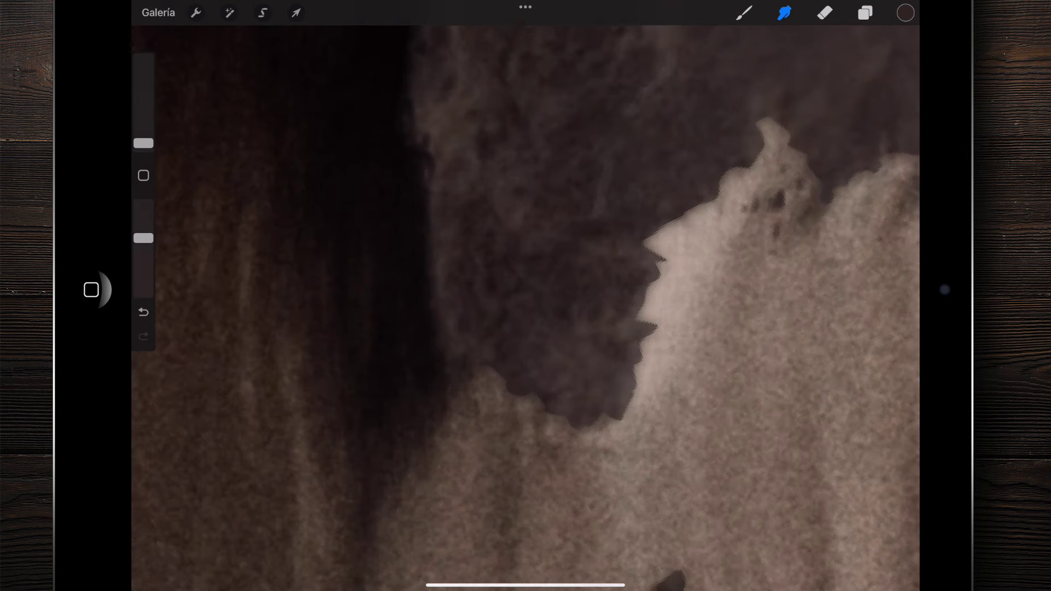
scroll(525, 306, down, 3)
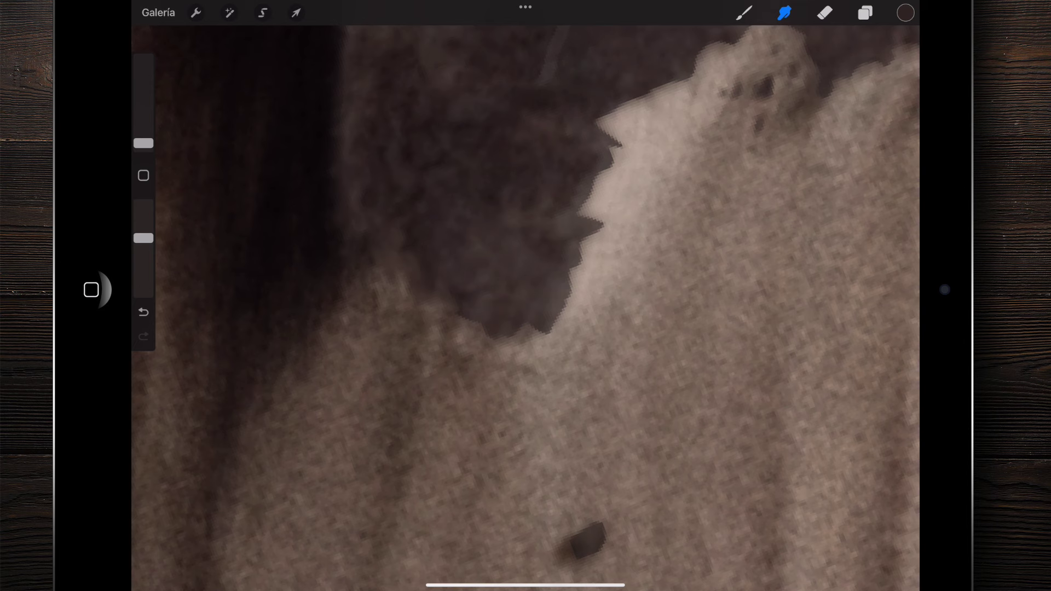
mouse_move(544, 331)
mouse_down()
mouse_move(563, 305)
mouse_move(567, 255)
mouse_up()
scroll(567, 255, up, 5)
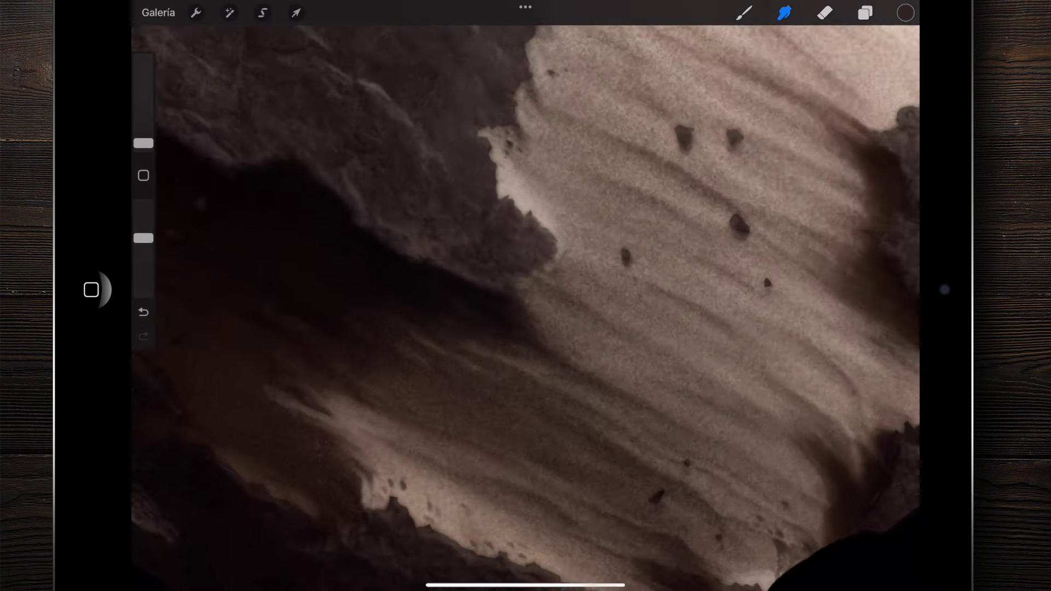
scroll(525, 296, down, 3)
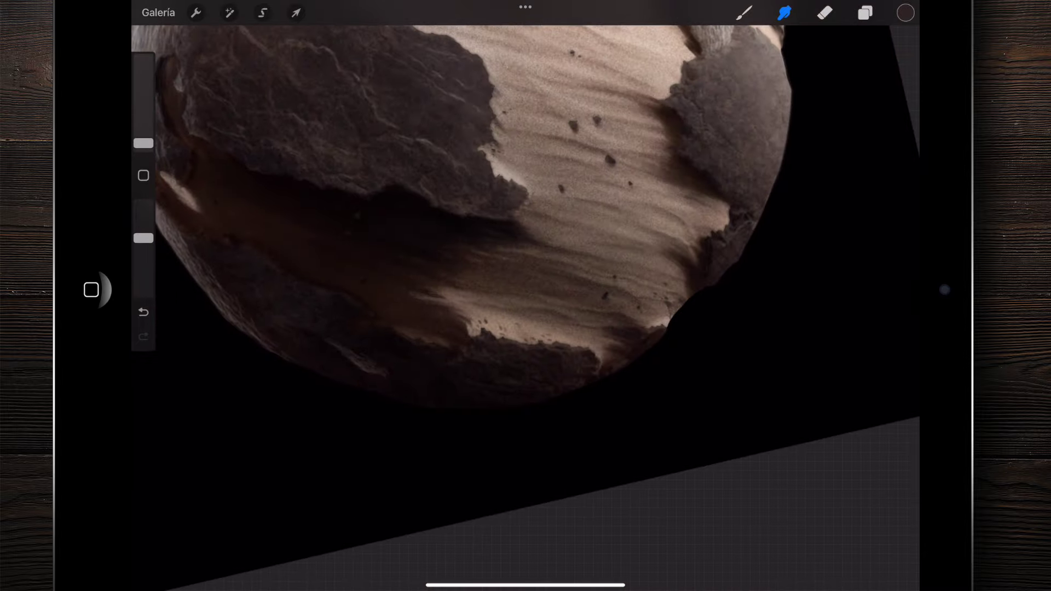
scroll(526, 295, up, 2)
scroll(526, 296, up, 2)
scroll(526, 296, up, 4)
scroll(525, 295, up, 3)
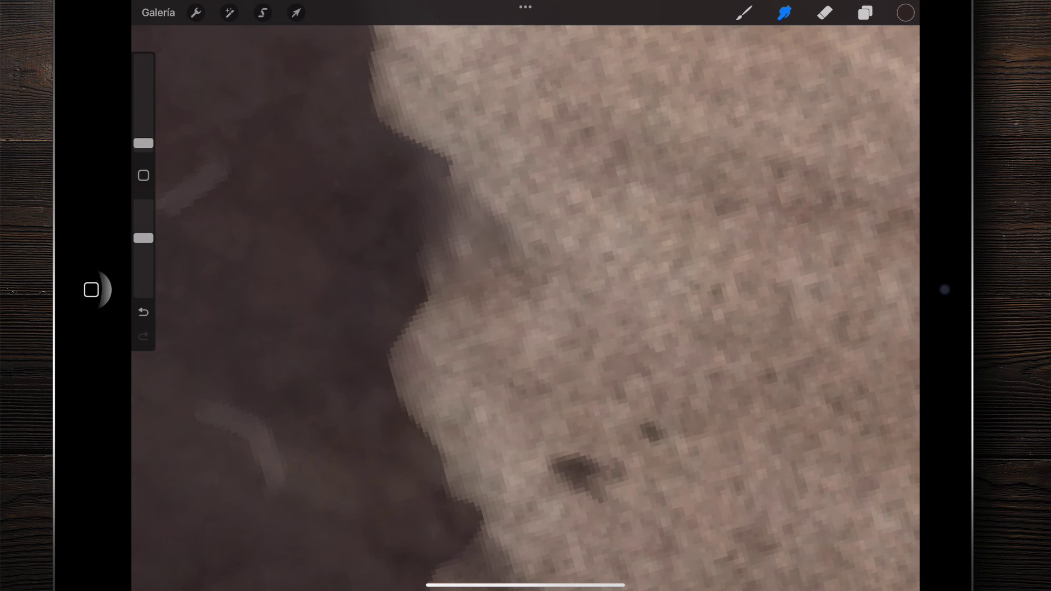
scroll(525, 295, down, 2)
Blend the light streaks into the dark rock edge along the boundary and review the result
drag(441, 273, 405, 257)
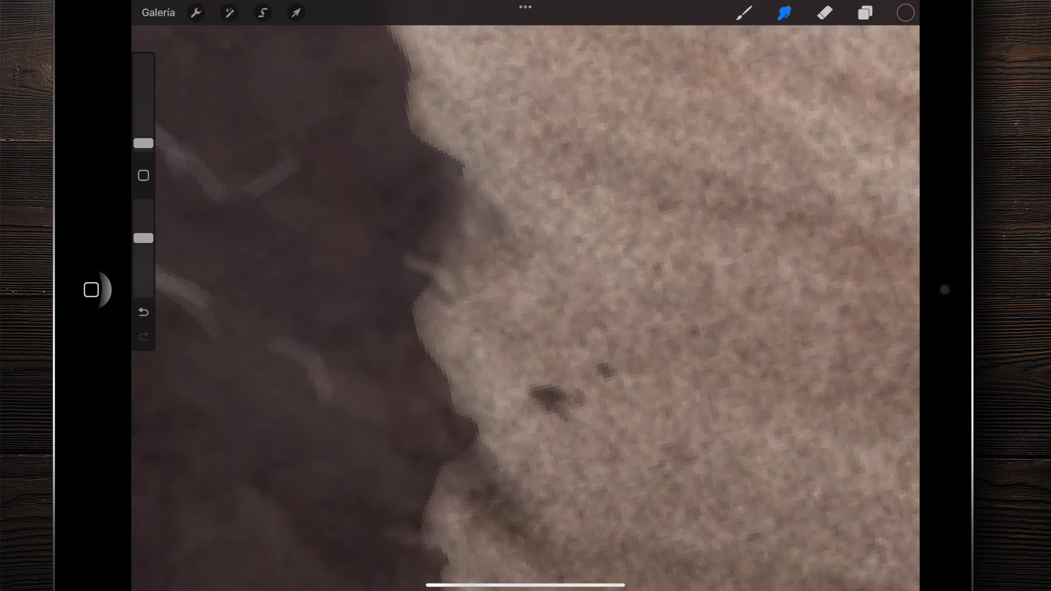
drag(428, 310, 422, 328)
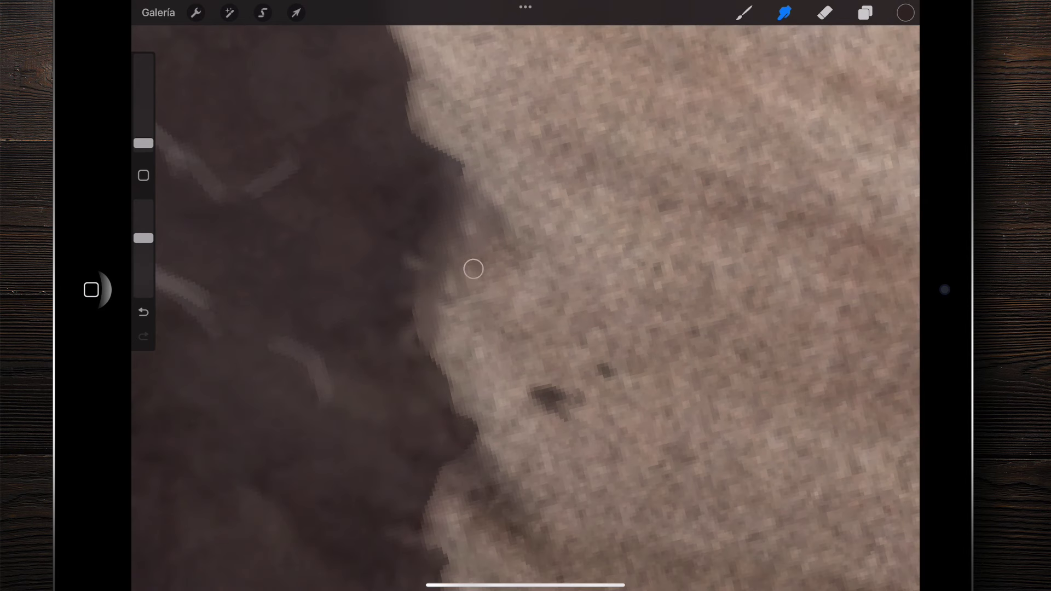
drag(397, 218, 416, 296)
drag(414, 235, 445, 283)
scroll(525, 307, down, 5)
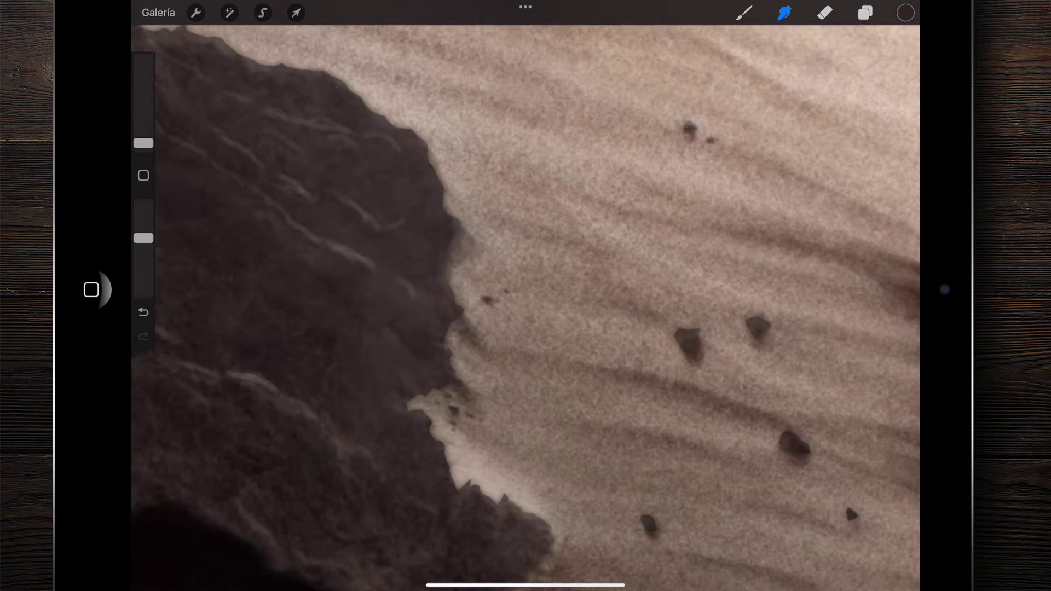
scroll(526, 307, down, 5)
scroll(492, 306, up, 5)
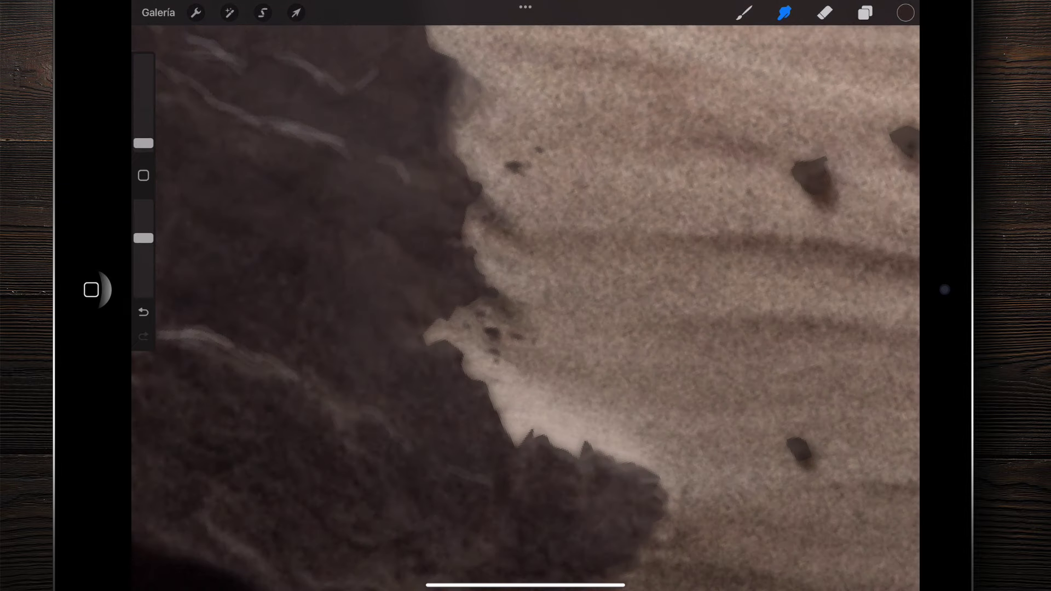
scroll(493, 307, up, 5)
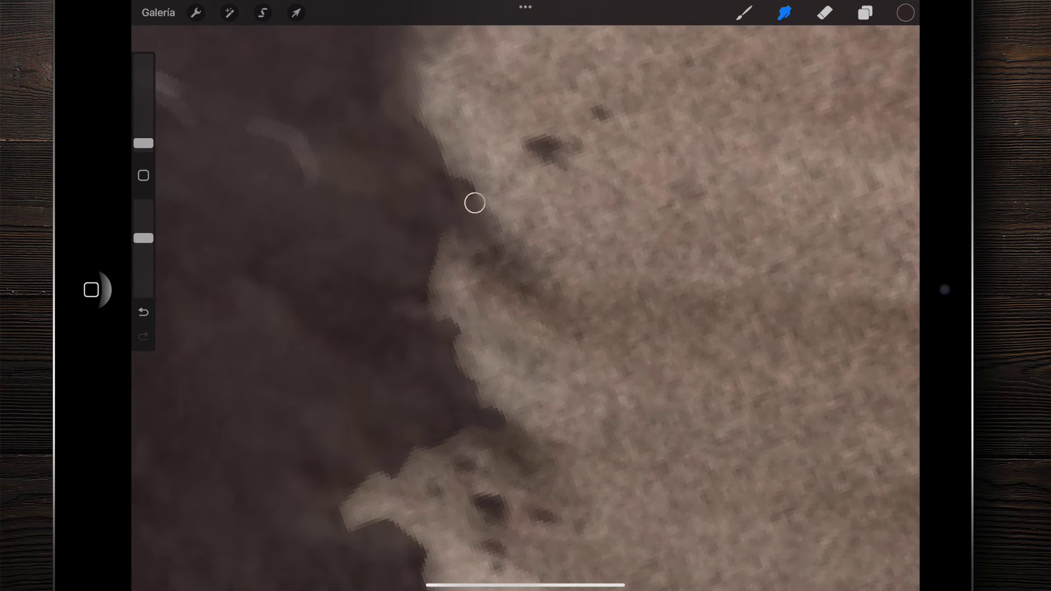
mouse_move(444, 257)
mouse_down()
mouse_move(424, 271)
mouse_move(416, 263)
mouse_up()
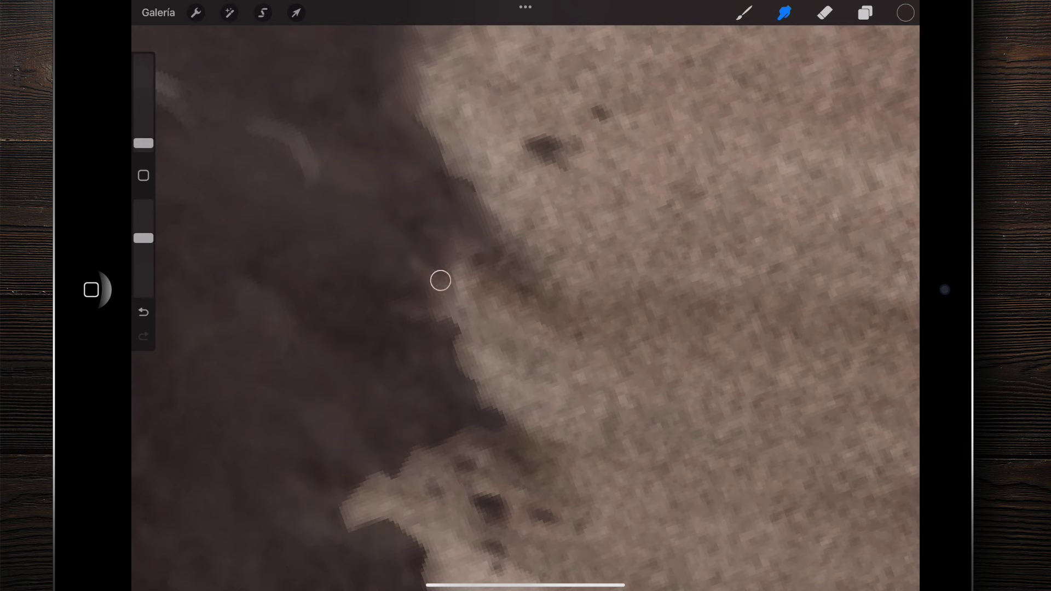
drag(440, 312, 477, 384)
scroll(476, 385, down, 5)
scroll(477, 385, down, 3)
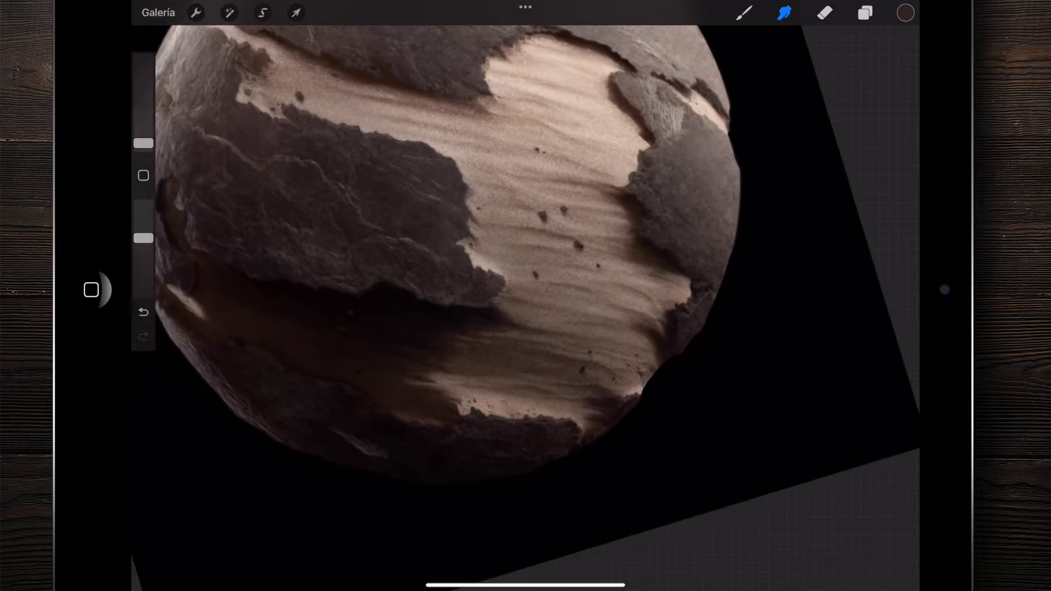
scroll(383, 411, up, 5)
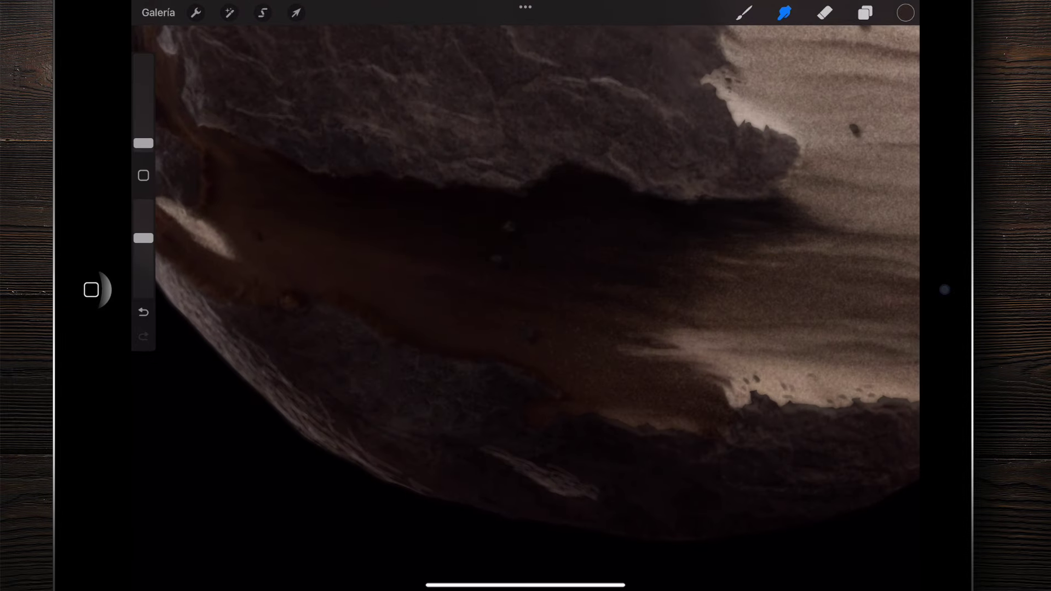
scroll(526, 295, down, 3)
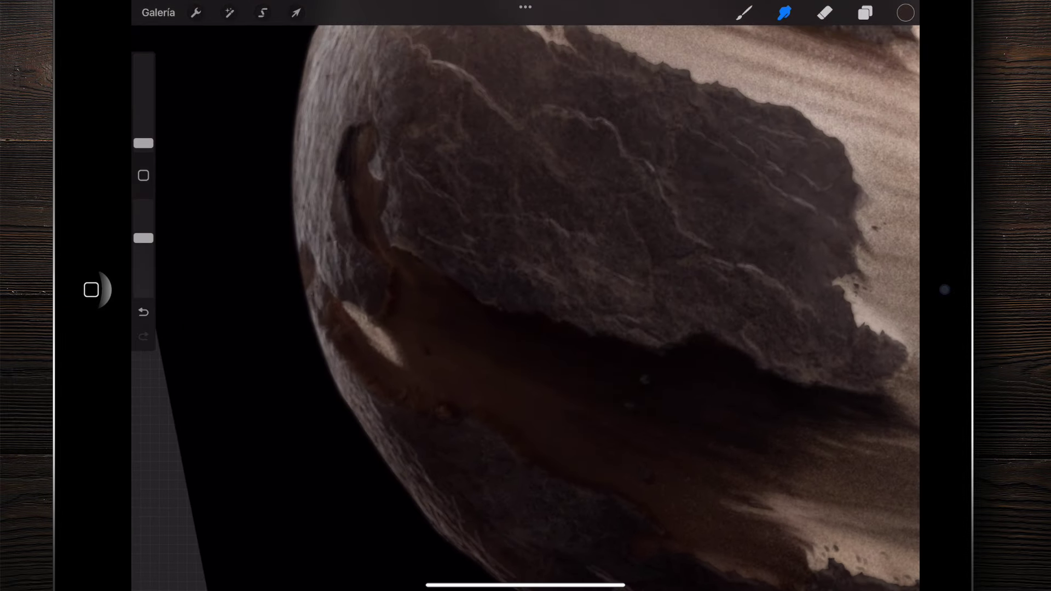
scroll(525, 296, up, 3)
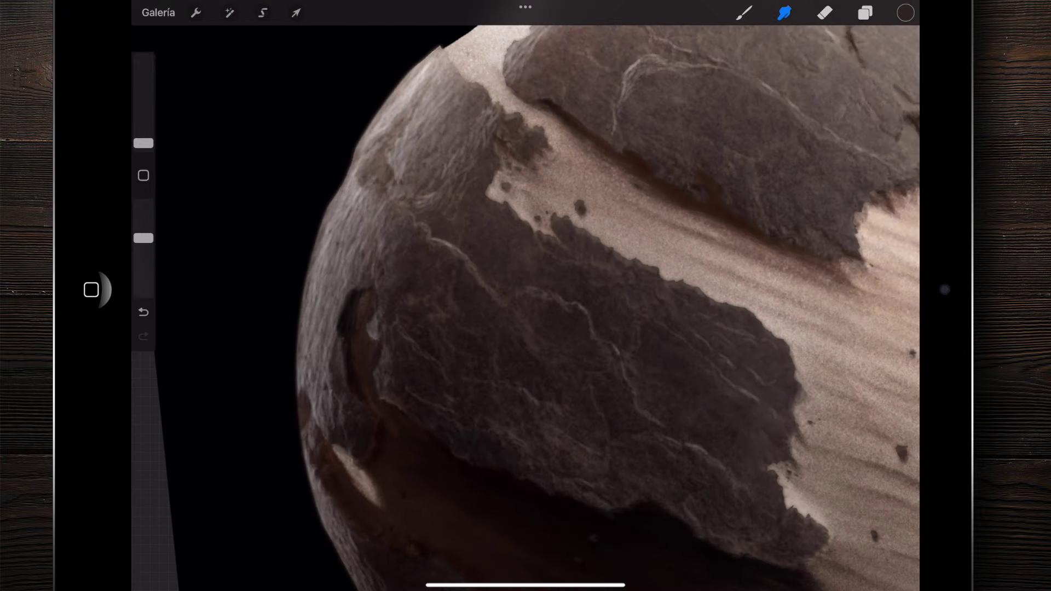
scroll(525, 295, up, 5)
scroll(525, 296, down, 3)
scroll(525, 295, down, 5)
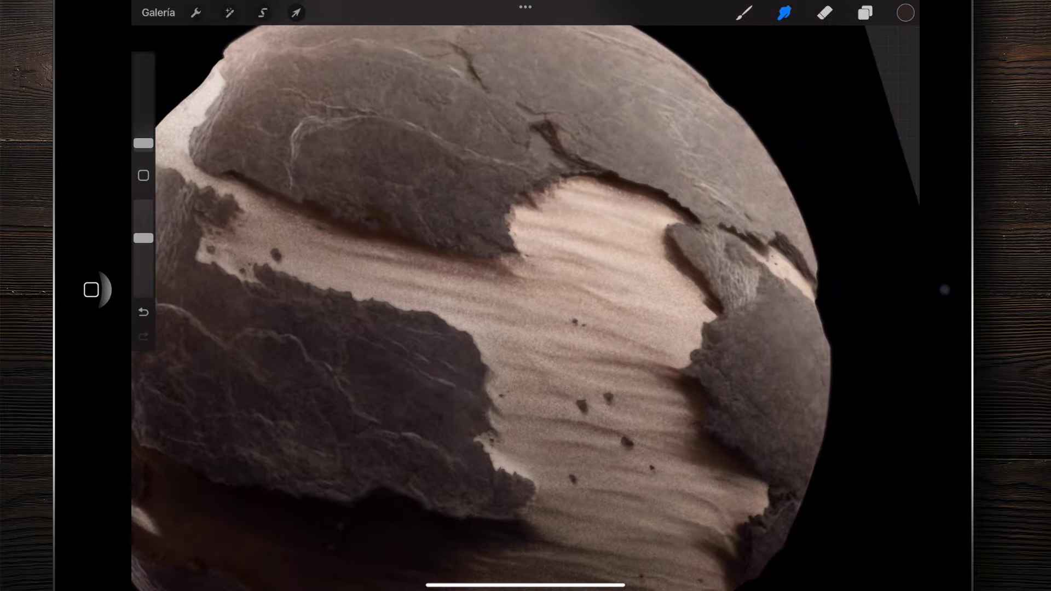
scroll(526, 296, up, 8)
scroll(526, 296, down, 3)
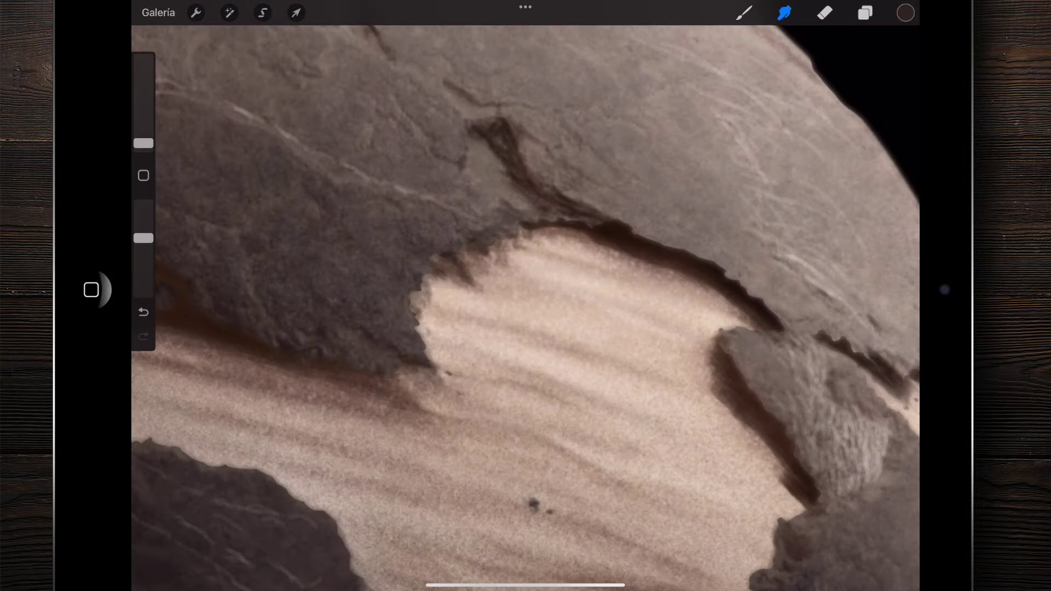
scroll(525, 296, up, 6)
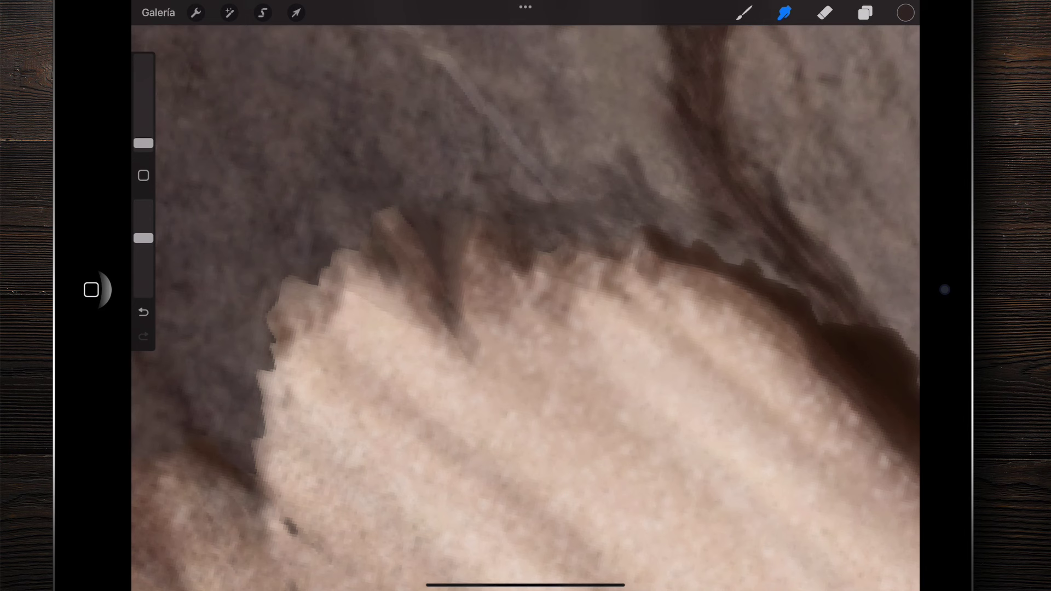
Smudge the dark spike and notch into the sand, blending streaks along the rock edge
drag(541, 241, 525, 306)
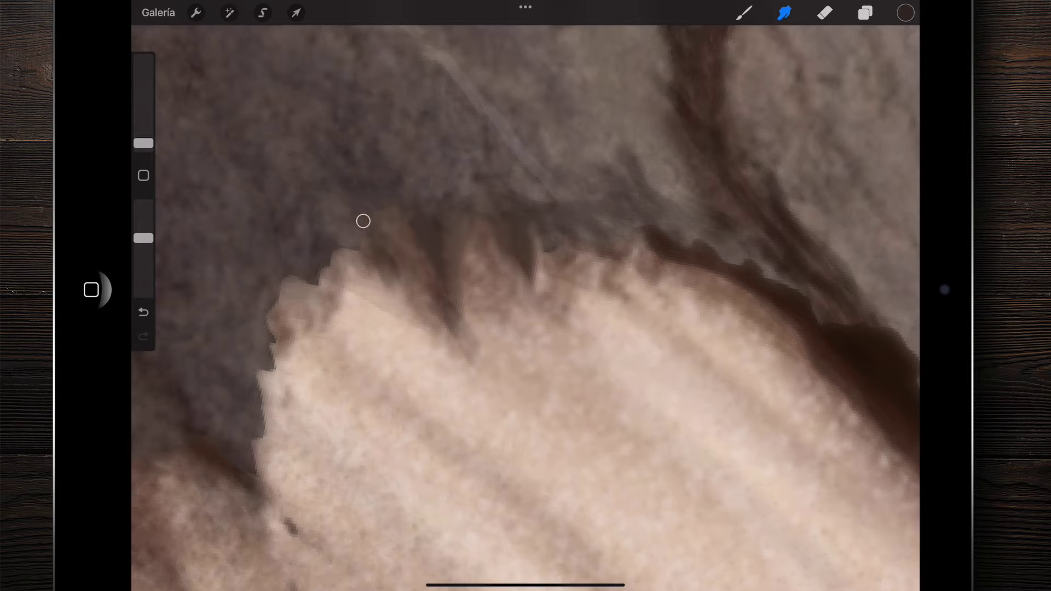
scroll(383, 230, down, 3)
mouse_move(384, 266)
mouse_down()
mouse_move(403, 244)
mouse_move(397, 293)
mouse_up()
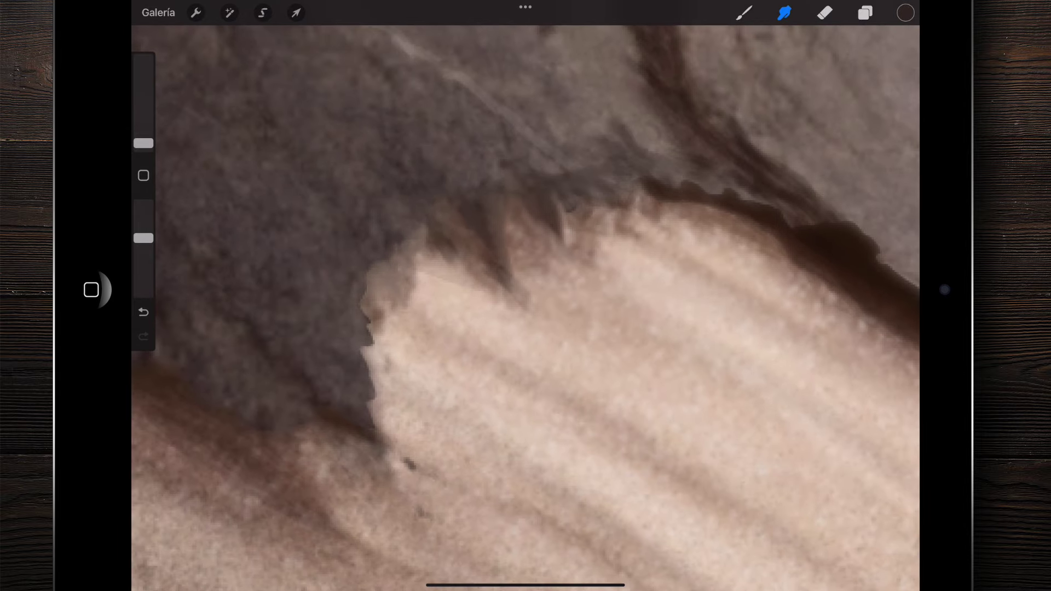
scroll(379, 301, up, 3)
mouse_move(394, 320)
mouse_down()
mouse_move(375, 321)
mouse_move(386, 397)
mouse_up()
drag(364, 342, 389, 372)
drag(356, 315, 389, 356)
mouse_move(391, 402)
mouse_down()
mouse_move(408, 425)
mouse_move(402, 462)
mouse_up()
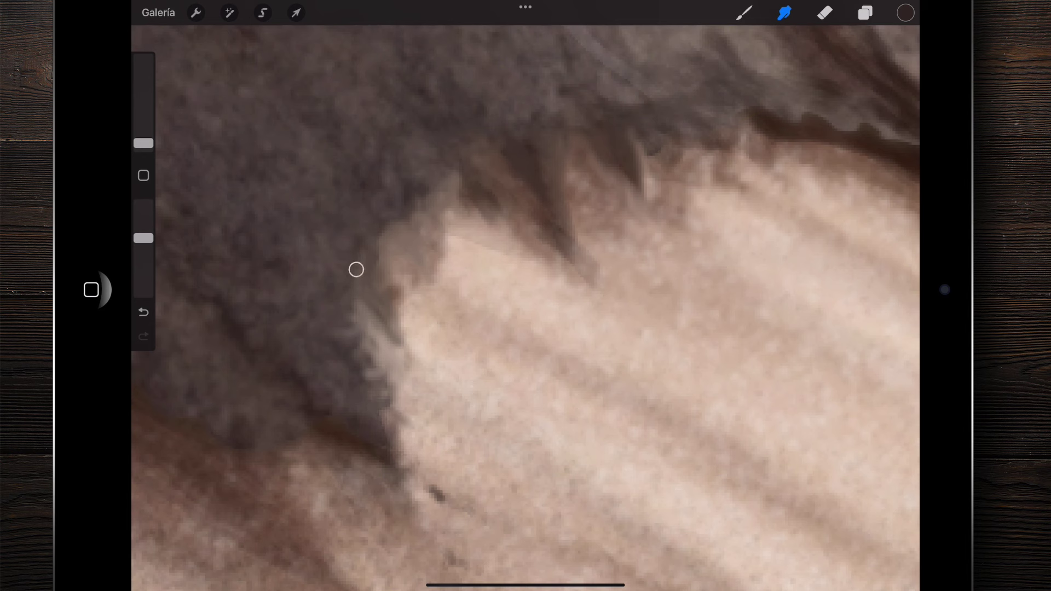
drag(383, 262, 397, 296)
mouse_move(378, 334)
mouse_down()
mouse_move(350, 350)
mouse_move(392, 431)
mouse_up()
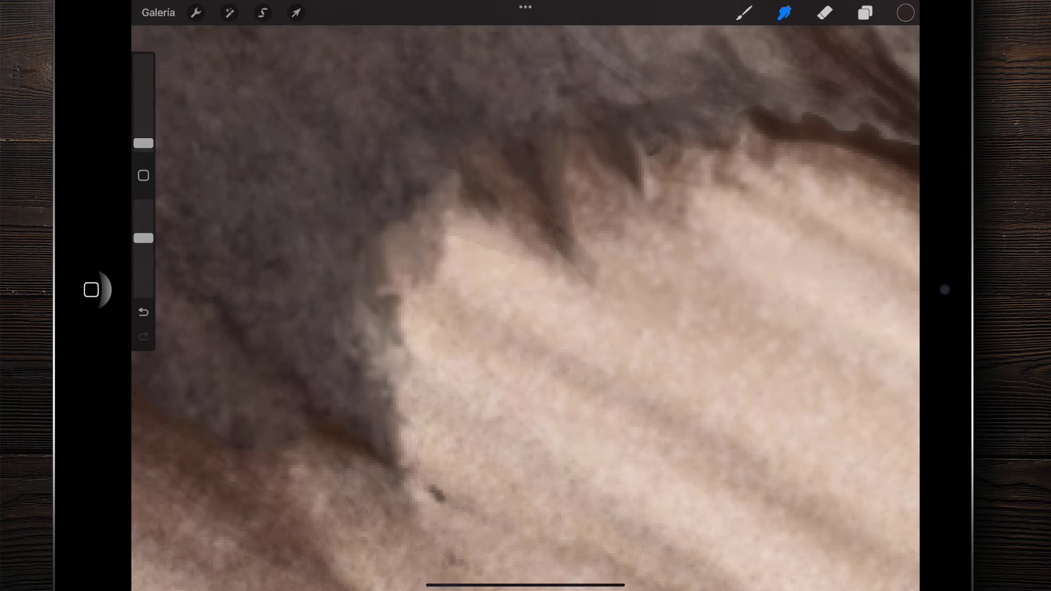
Soften the upper dark rock edge with two long smudge strokes and inspect it
scroll(525, 296, down, 5)
scroll(526, 295, up, 2)
scroll(525, 296, up, 3)
scroll(525, 295, up, 3)
scroll(525, 295, up, 2)
drag(421, 245, 373, 162)
mouse_move(432, 272)
mouse_down()
mouse_move(441, 258)
mouse_move(491, 389)
mouse_up()
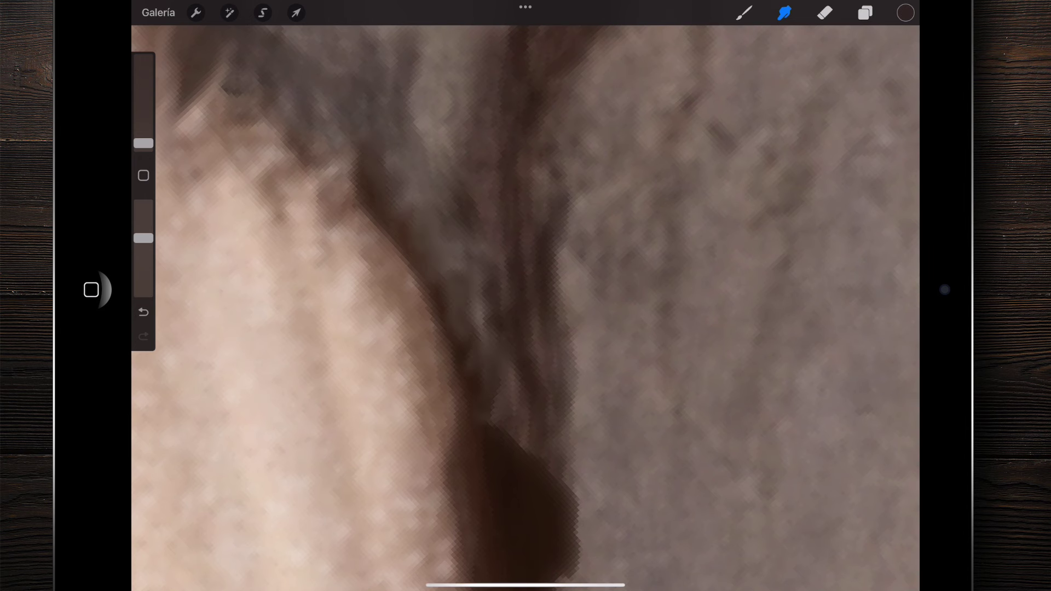
scroll(490, 389, down, 3)
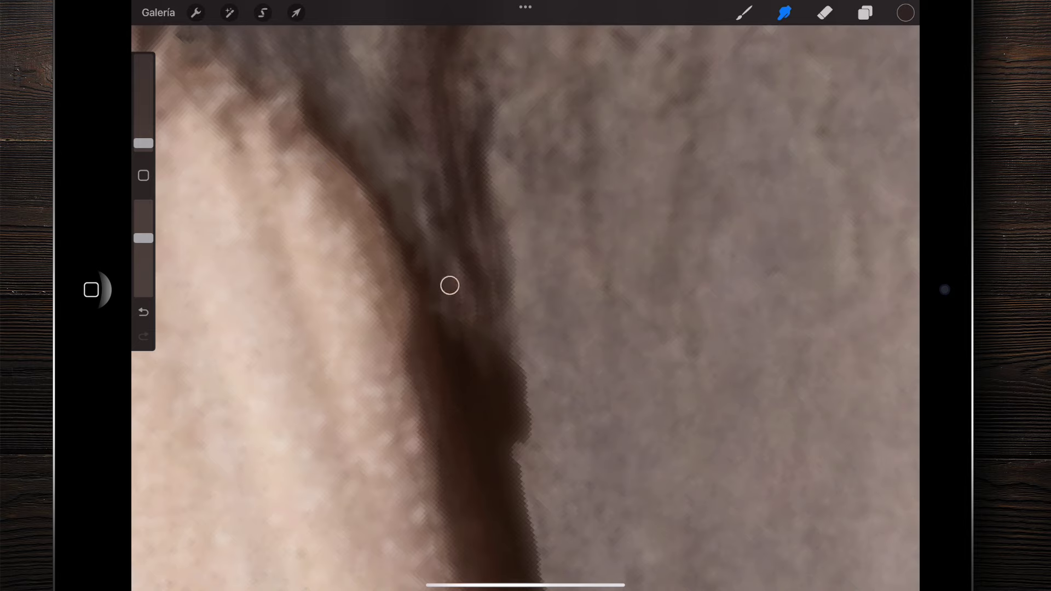
scroll(450, 287, down, 5)
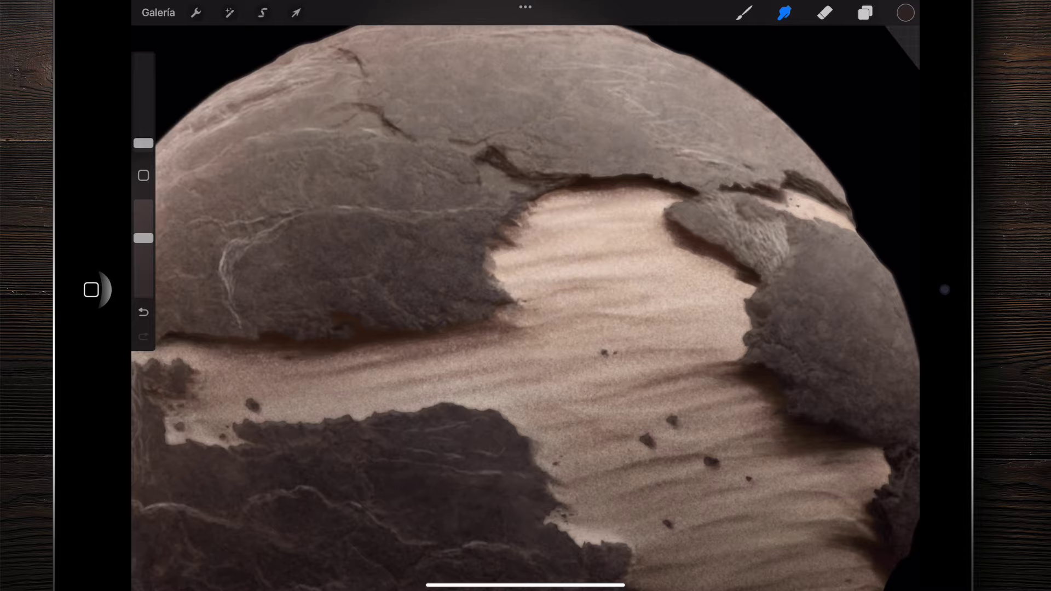
scroll(525, 306, up, 3)
scroll(525, 306, up, 3)
scroll(526, 307, up, 3)
scroll(526, 307, up, 2)
Smear the dark rock edge and its notch upward into the sand
mouse_move(547, 320)
mouse_down()
mouse_move(501, 225)
mouse_move(537, 345)
mouse_move(562, 377)
mouse_up()
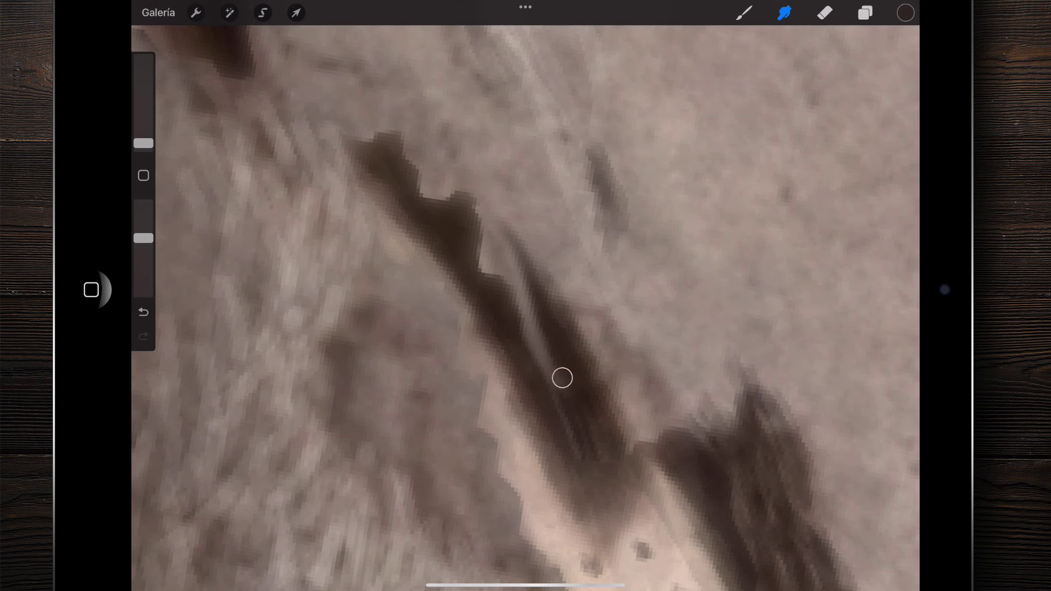
mouse_move(518, 342)
mouse_down()
mouse_move(478, 268)
mouse_move(462, 185)
mouse_move(469, 215)
mouse_move(432, 165)
mouse_move(352, 124)
mouse_move(356, 105)
mouse_move(347, 130)
mouse_up()
mouse_move(403, 190)
mouse_down()
mouse_move(465, 189)
mouse_move(473, 242)
mouse_up()
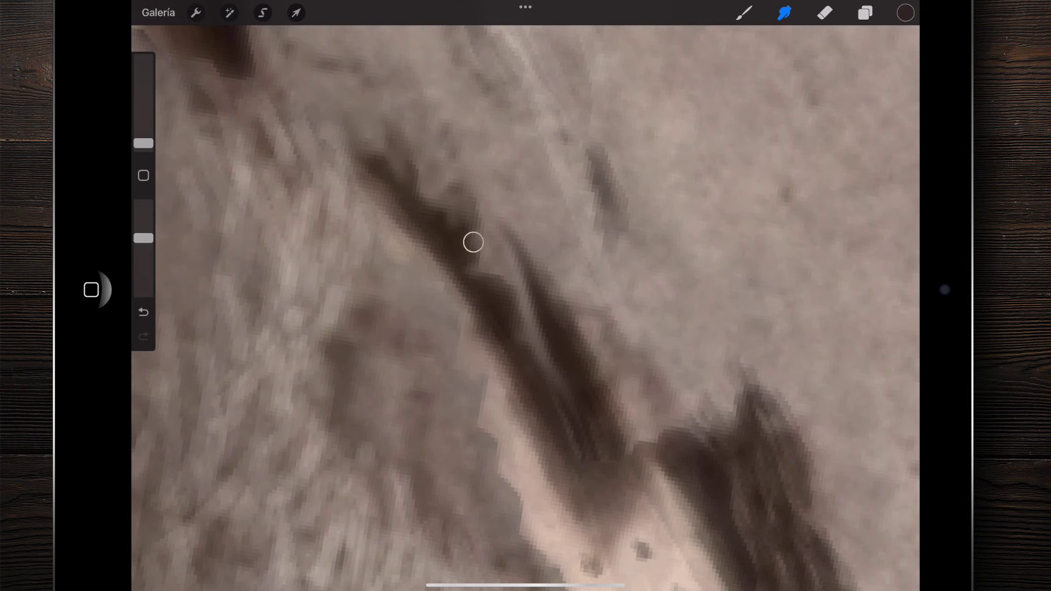
scroll(594, 435, down, 5)
scroll(595, 435, down, 5)
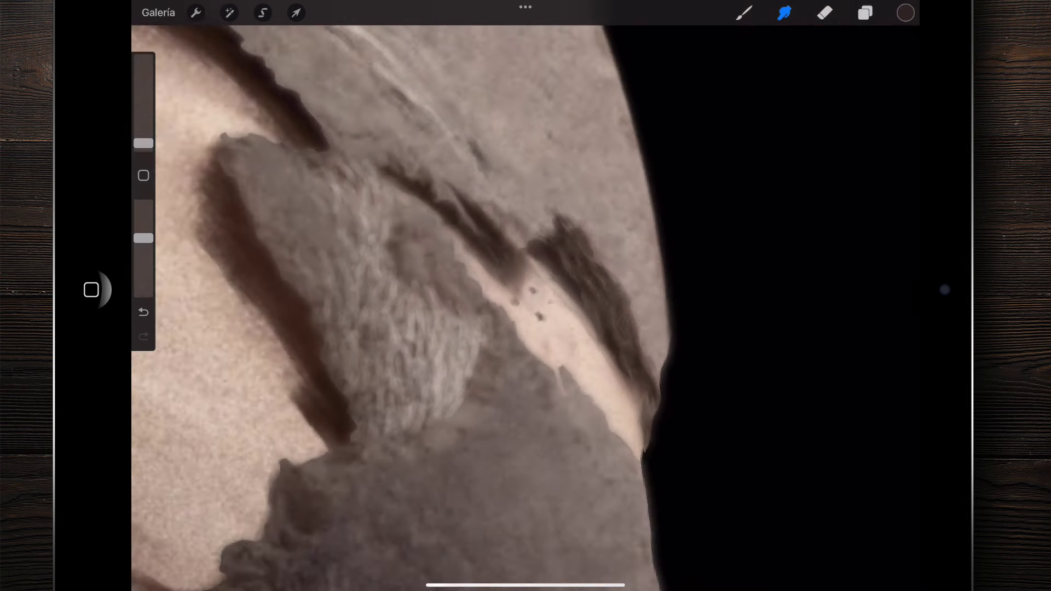
scroll(595, 436, down, 3)
scroll(525, 295, up, 2)
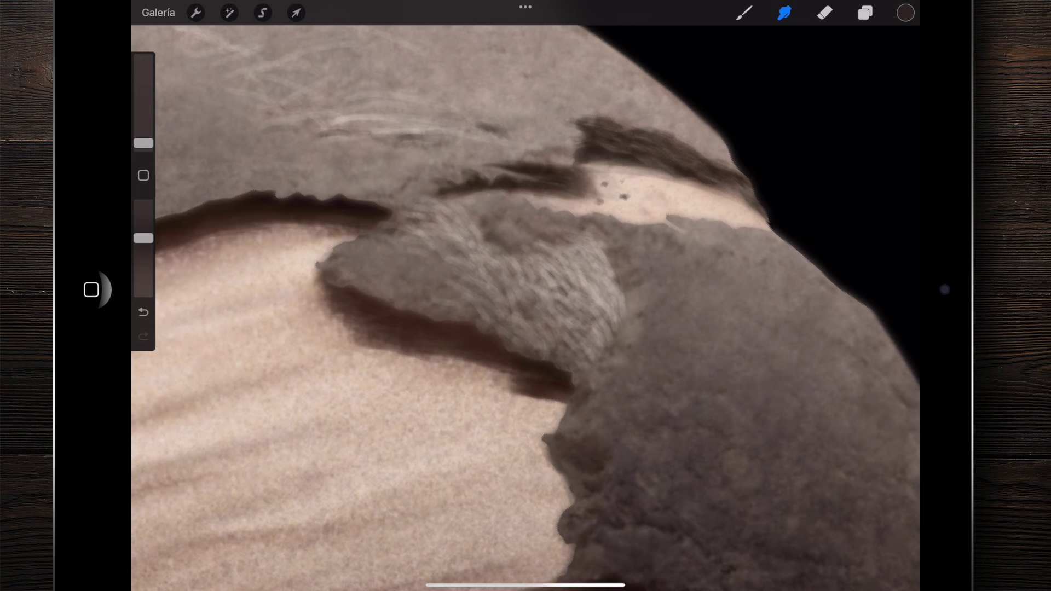
scroll(526, 296, up, 3)
scroll(525, 295, up, 3)
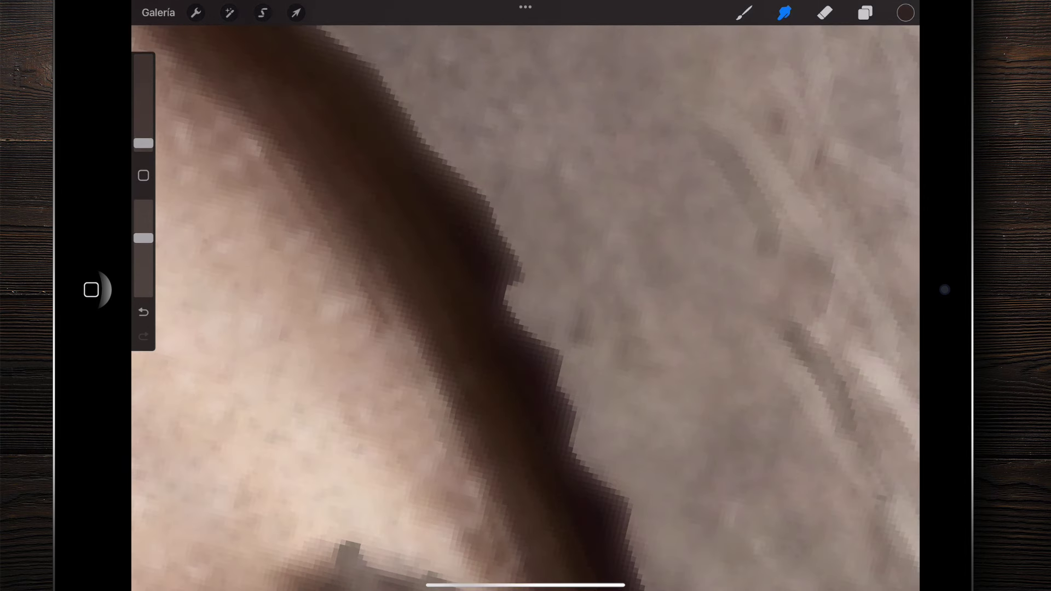
Reshape the rock's dark shadow edge, extending the light notch and pulling the shadow tip down
drag(509, 301, 464, 245)
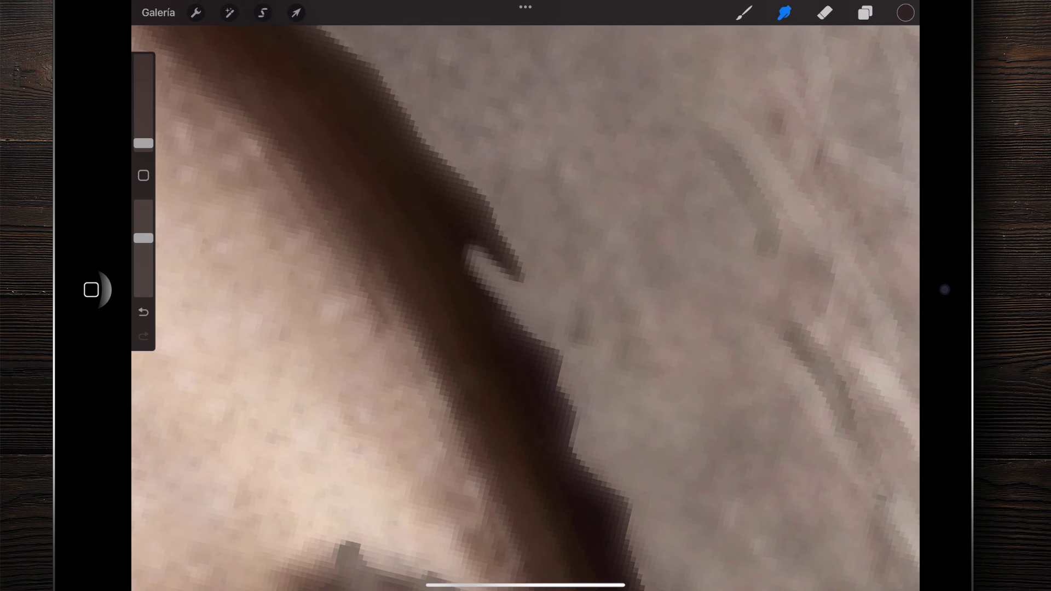
mouse_move(512, 280)
mouse_down()
mouse_move(464, 241)
mouse_move(427, 185)
mouse_up()
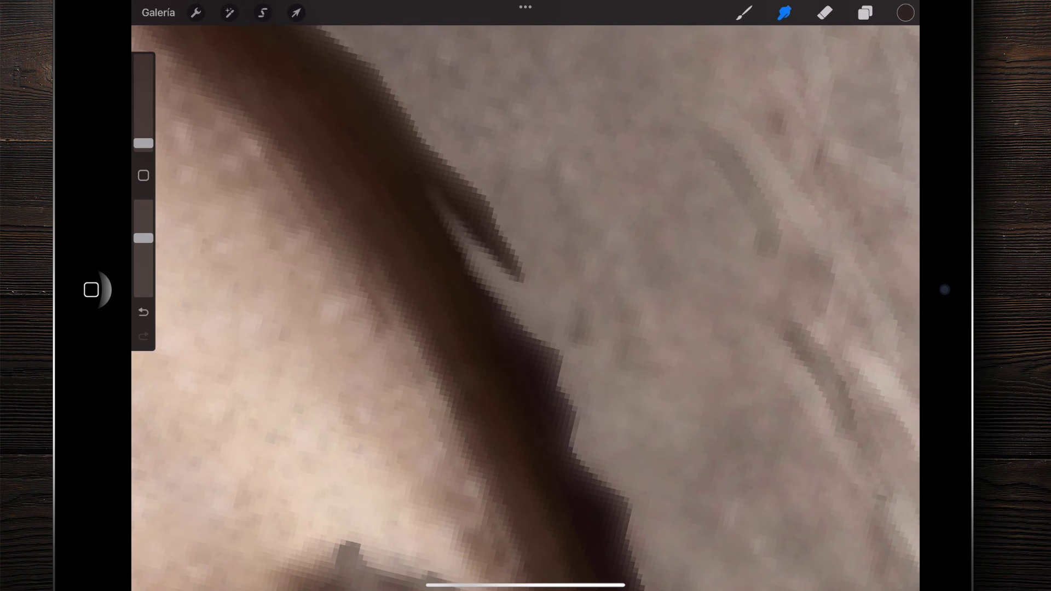
mouse_move(484, 219)
mouse_down()
mouse_move(530, 299)
mouse_move(483, 169)
mouse_move(421, 140)
mouse_up()
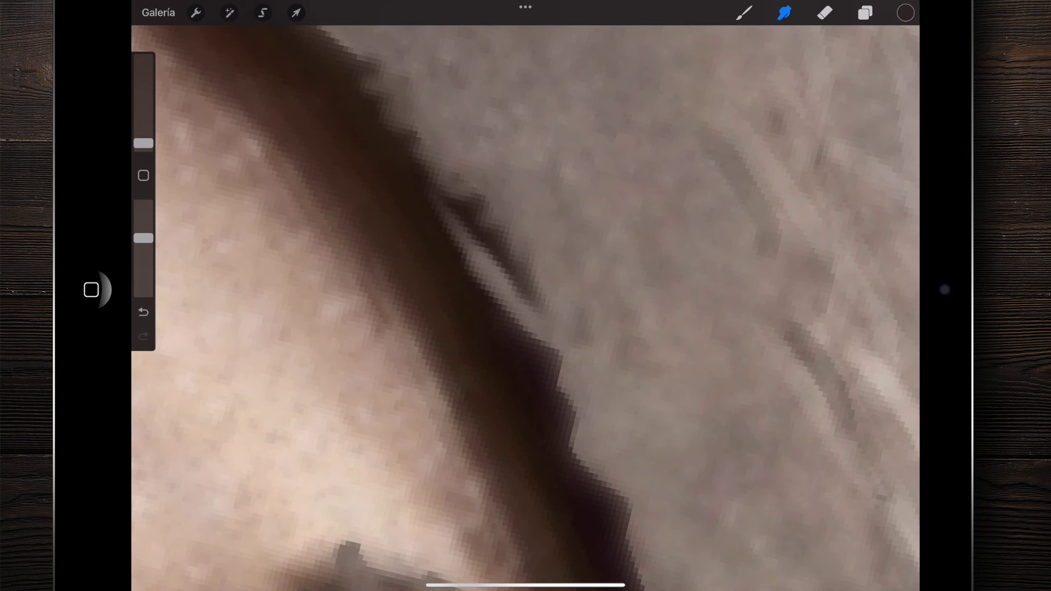
scroll(461, 224, down, 2)
drag(461, 224, 385, 100)
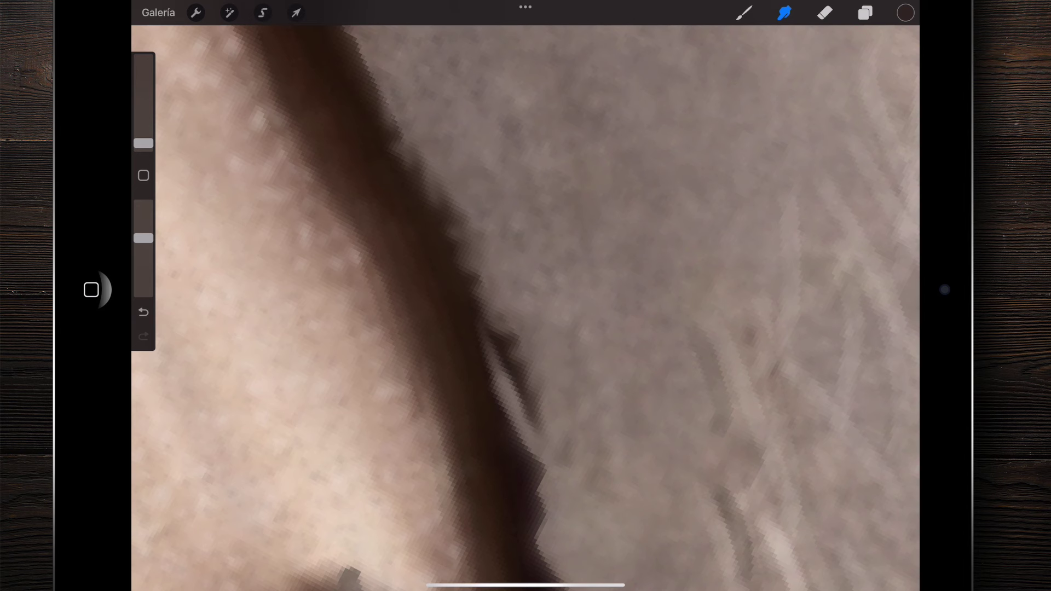
scroll(452, 294, down, 5)
Drag the dark shadow edge softly downward to soften it
mouse_move(453, 295)
mouse_down()
mouse_move(461, 418)
mouse_move(479, 445)
mouse_up()
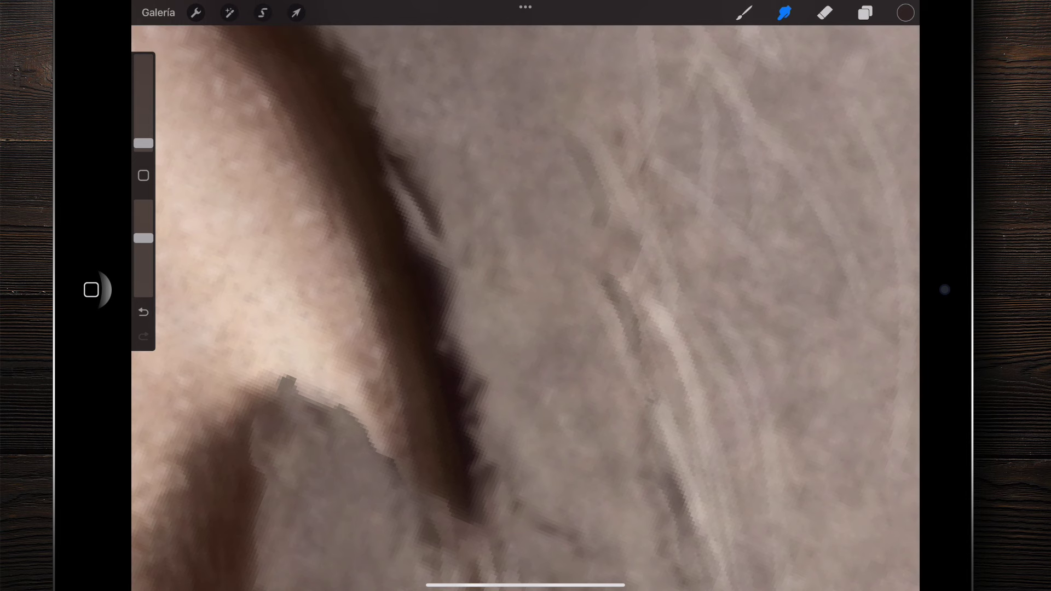
scroll(525, 306, down, 3)
scroll(526, 306, up, 3)
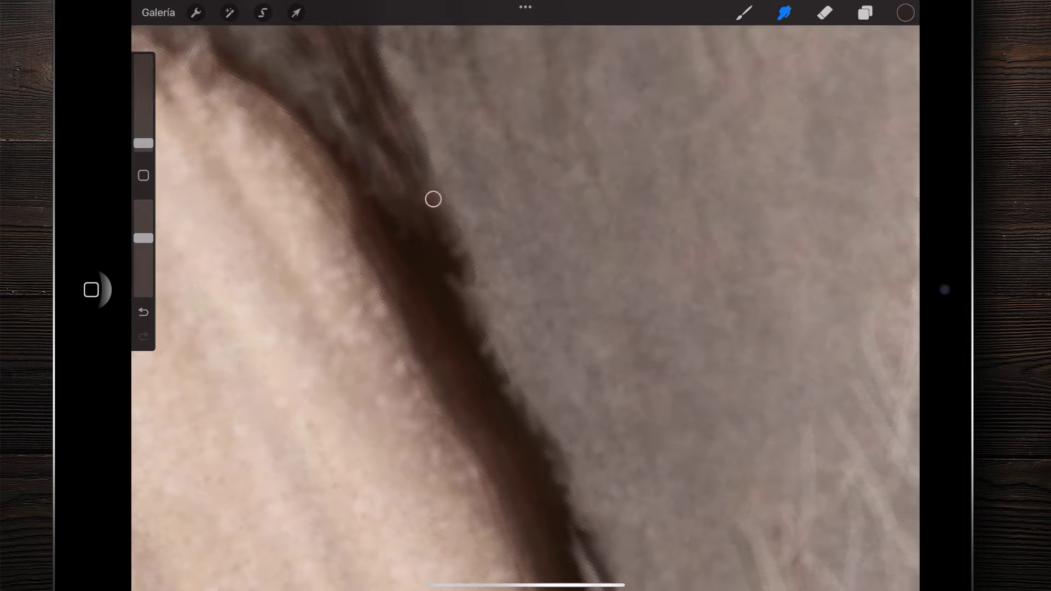
scroll(526, 306, down, 2)
scroll(526, 307, down, 3)
scroll(526, 307, up, 3)
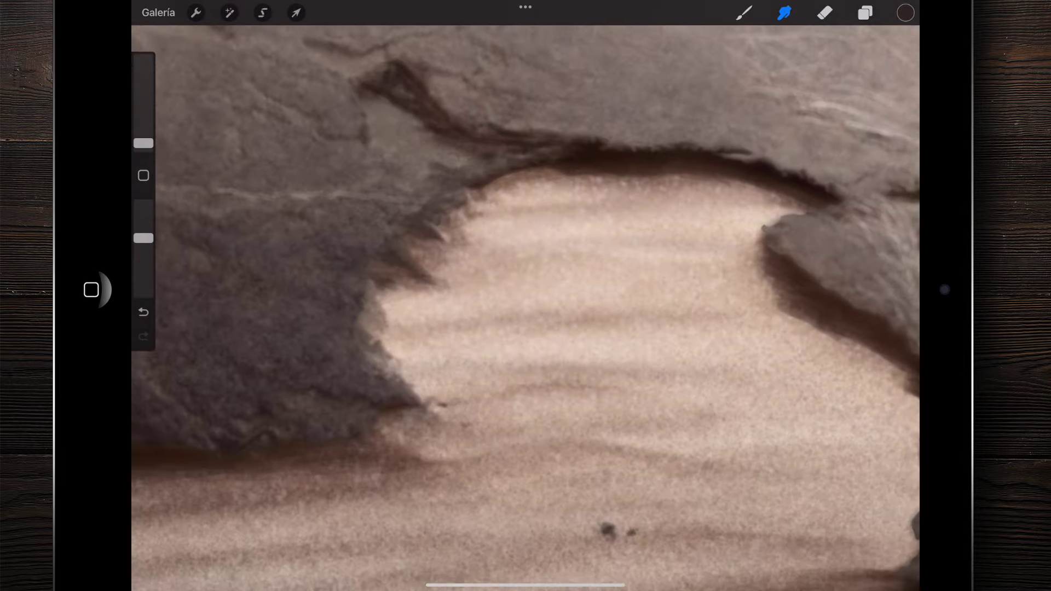
scroll(525, 307, down, 2)
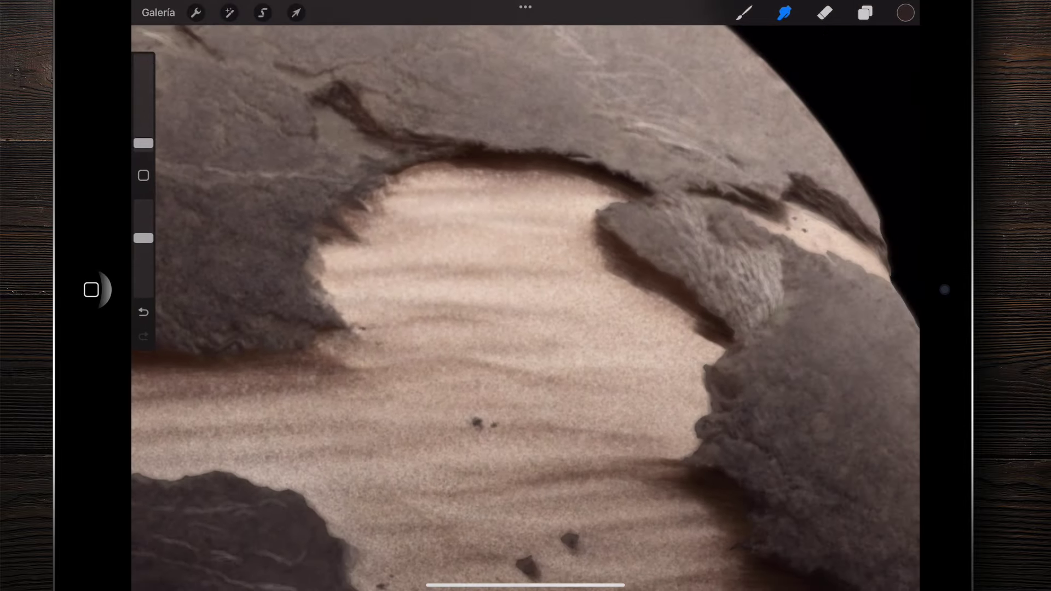
scroll(525, 307, down, 1)
scroll(525, 306, up, 3)
scroll(525, 307, up, 2)
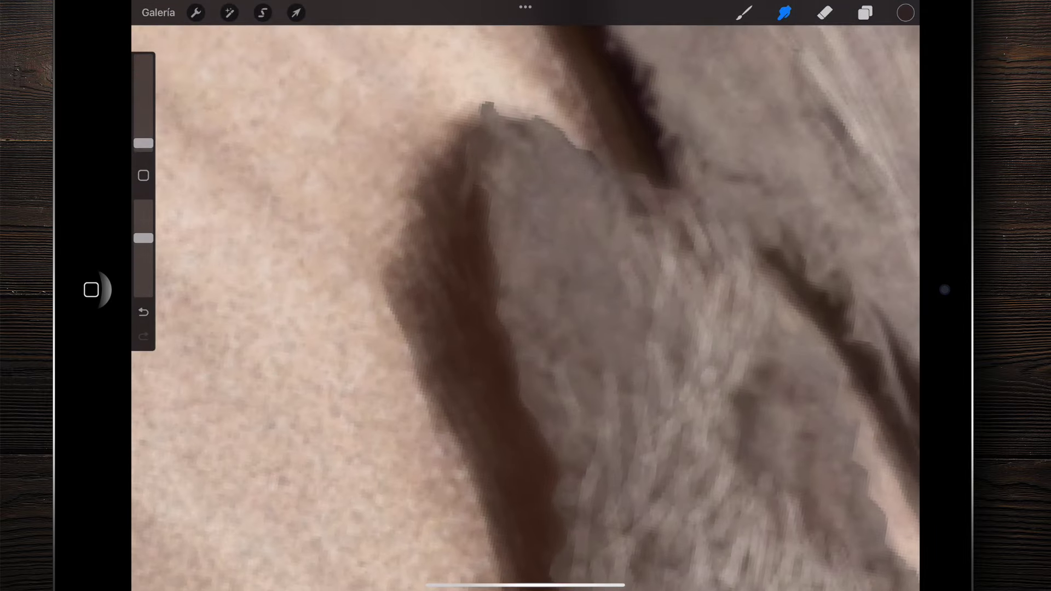
Deepen the shadow under the rock edge and the area beside it
drag(502, 257, 501, 299)
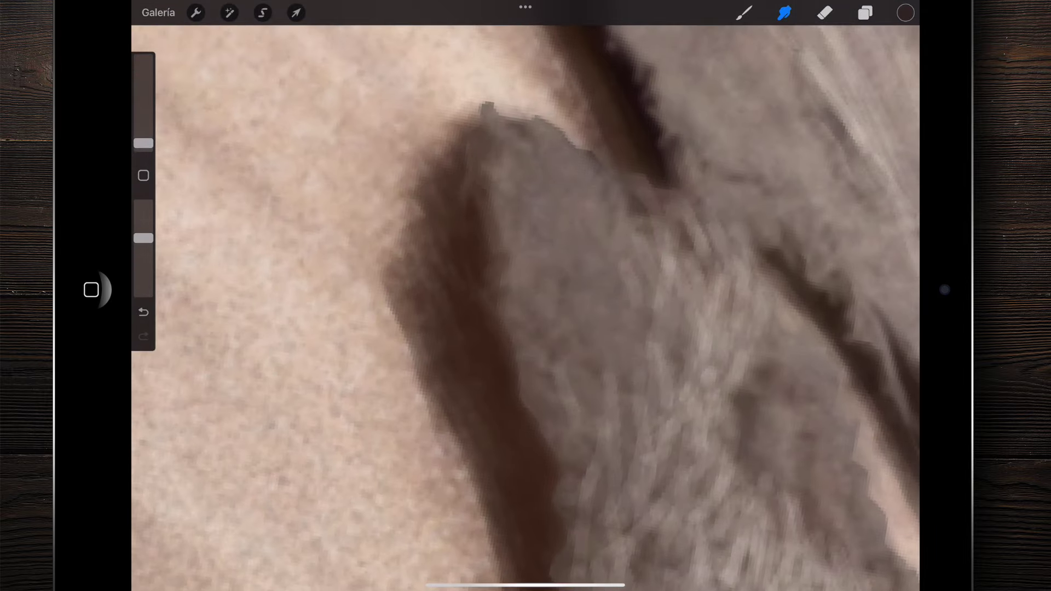
scroll(526, 307, down, 1)
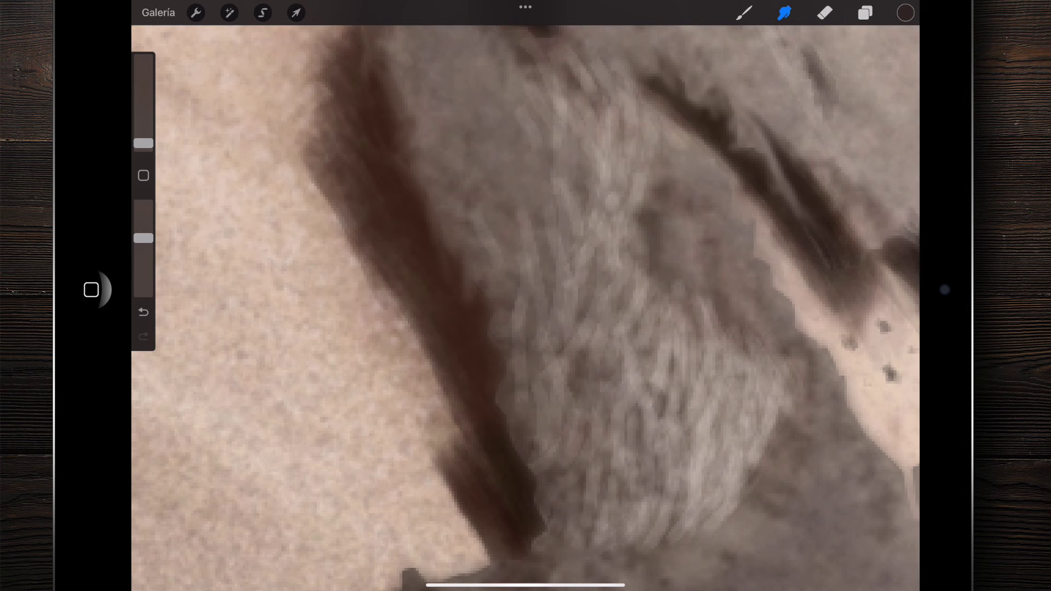
scroll(479, 328, down, 2)
drag(498, 371, 514, 384)
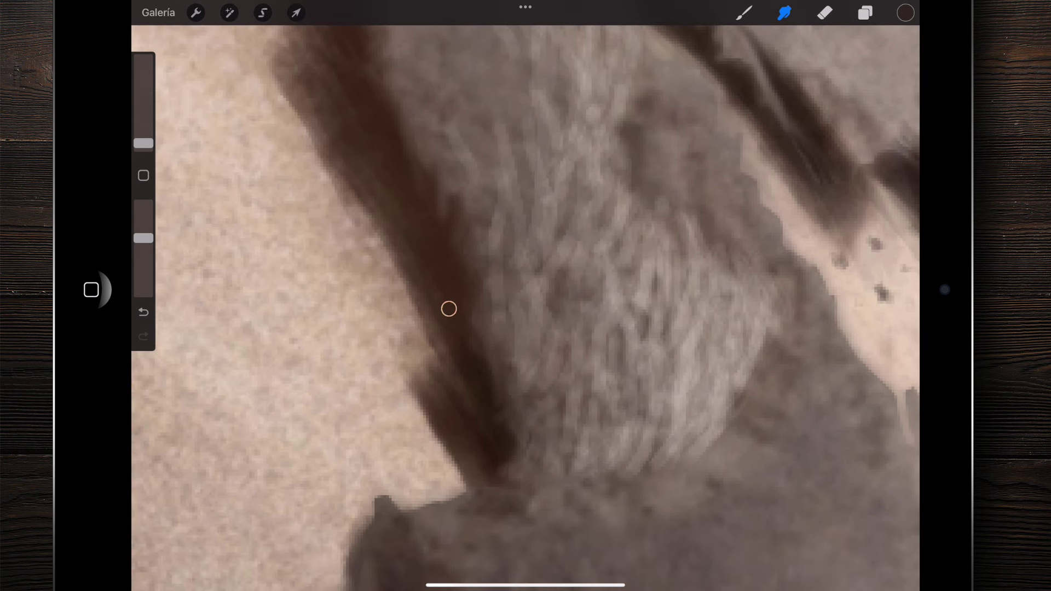
scroll(448, 309, down, 3)
scroll(449, 309, down, 3)
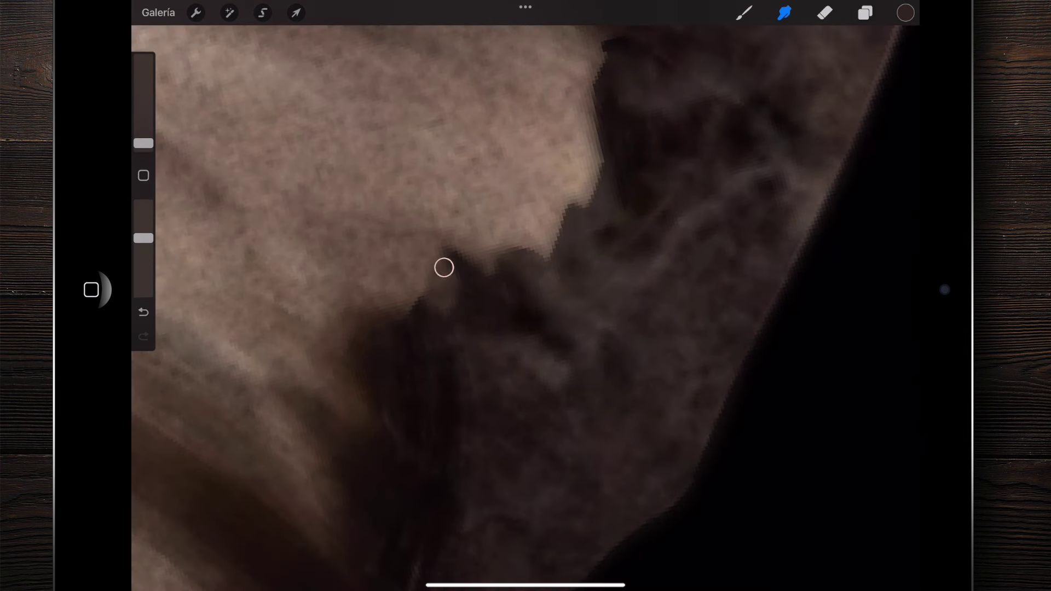
Smear dark edge pixels into the light sand to blur the boundary
drag(476, 276, 600, 169)
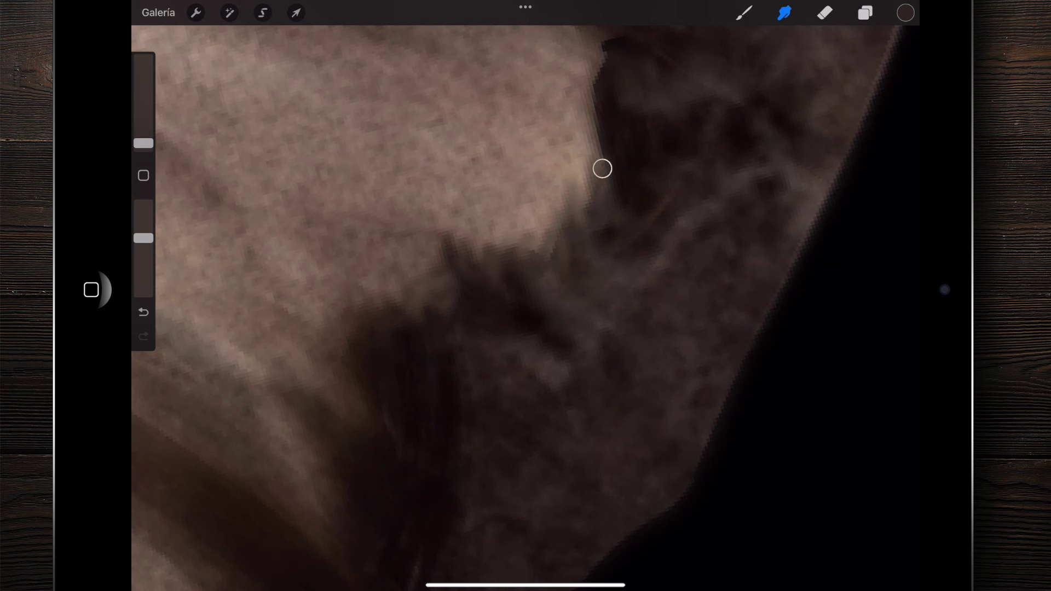
drag(599, 93, 552, 241)
scroll(525, 307, up, 3)
drag(542, 334, 558, 191)
drag(544, 227, 573, 200)
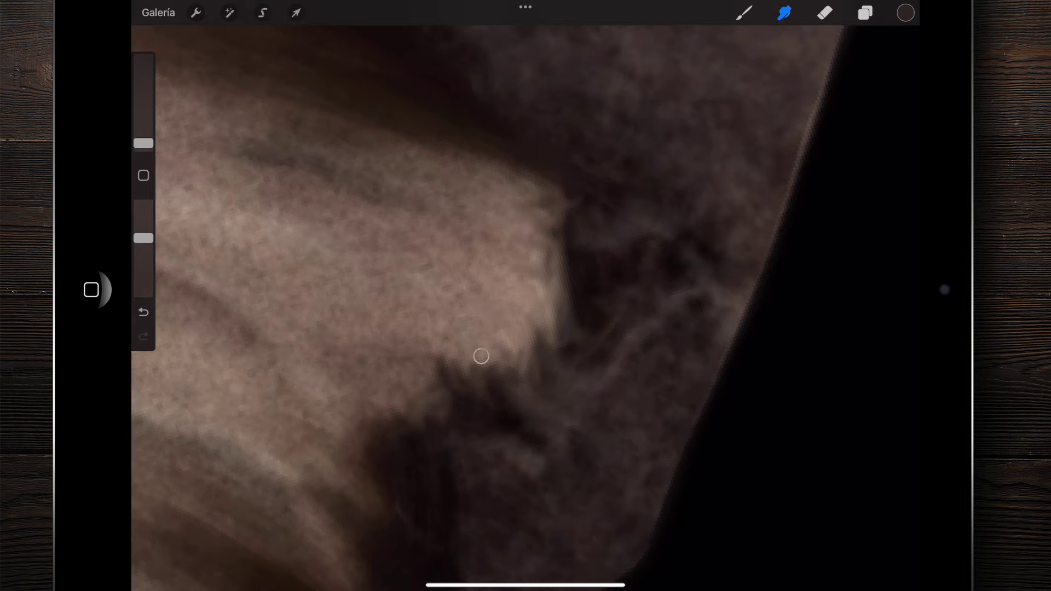
Soften the sphere's edge where it meets the dark background
scroll(493, 306, down, 3)
scroll(493, 307, up, 3)
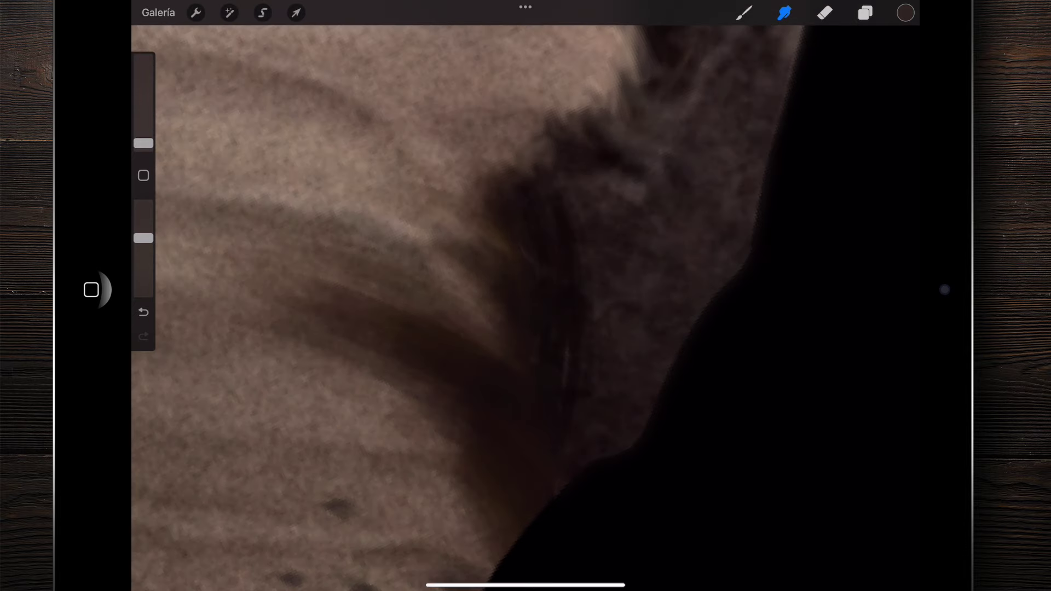
scroll(526, 307, down, 3)
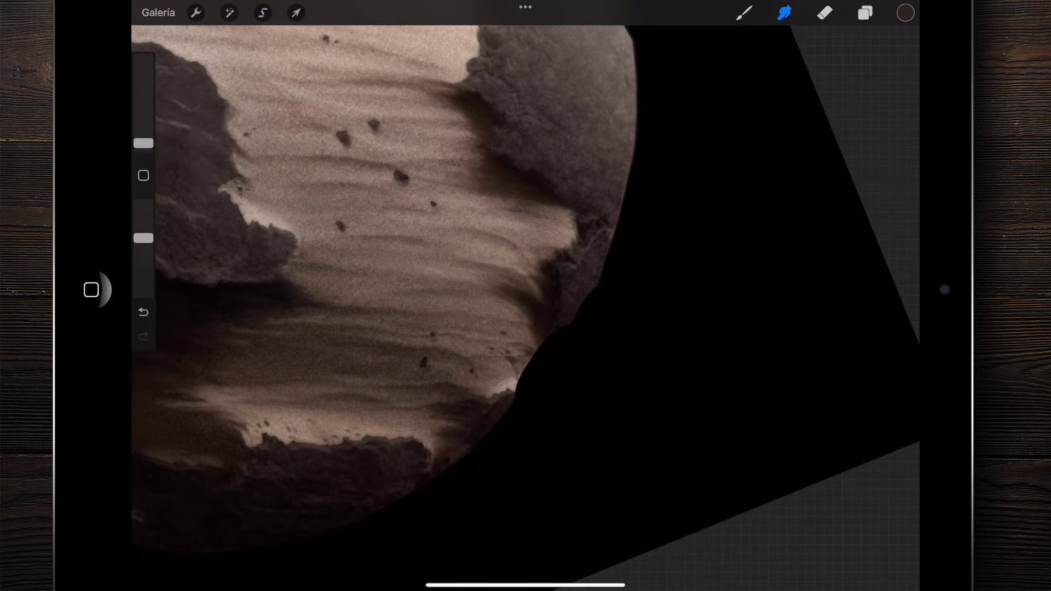
scroll(525, 306, up, 3)
scroll(525, 219, up, 3)
scroll(526, 219, up, 3)
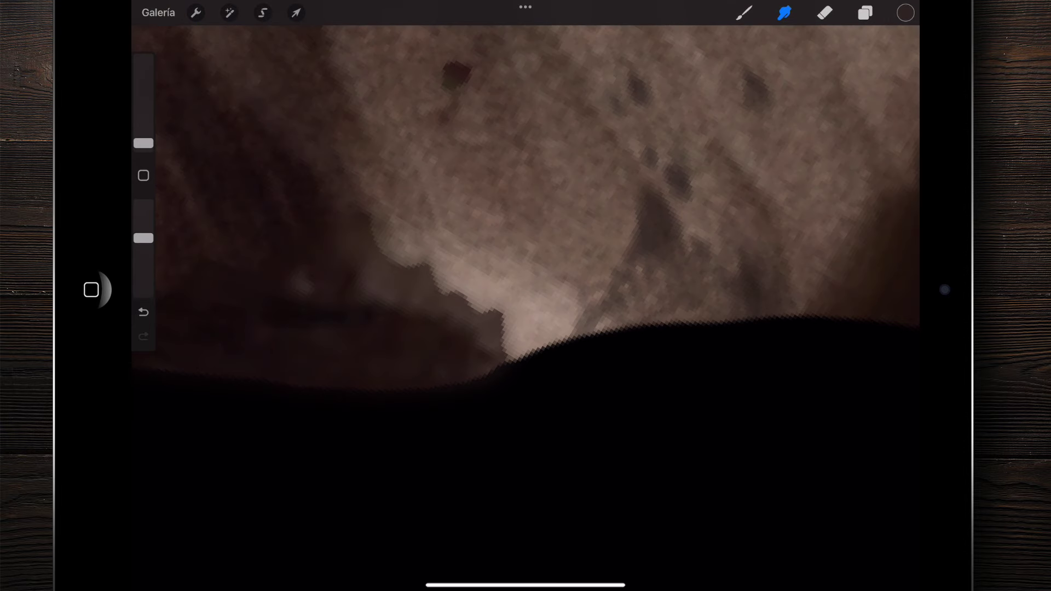
mouse_move(377, 222)
mouse_down()
mouse_move(465, 296)
mouse_move(512, 353)
mouse_up()
drag(462, 276, 496, 331)
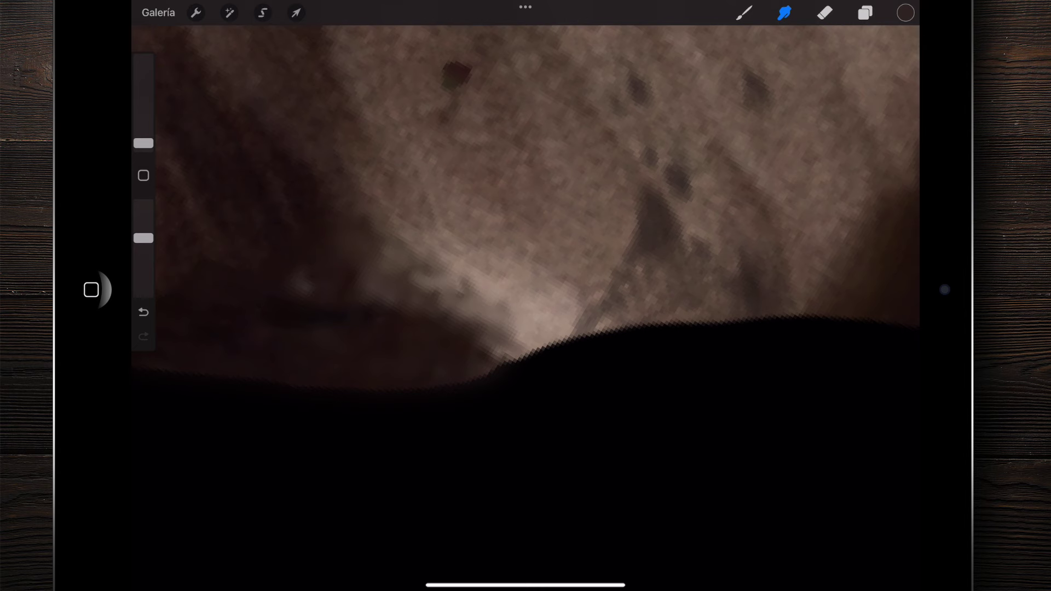
Smudge the sand edge against the dark rock along the lower side
scroll(282, 171, down, 3)
scroll(525, 296, down, 3)
scroll(525, 296, down, 2)
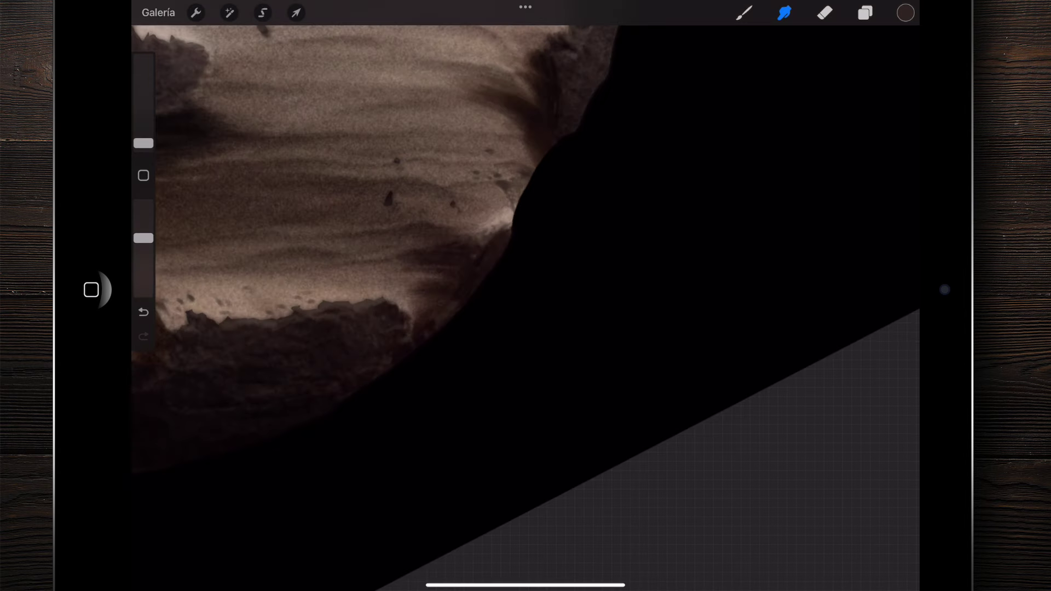
scroll(525, 296, up, 2)
scroll(525, 295, up, 2)
scroll(525, 296, up, 2)
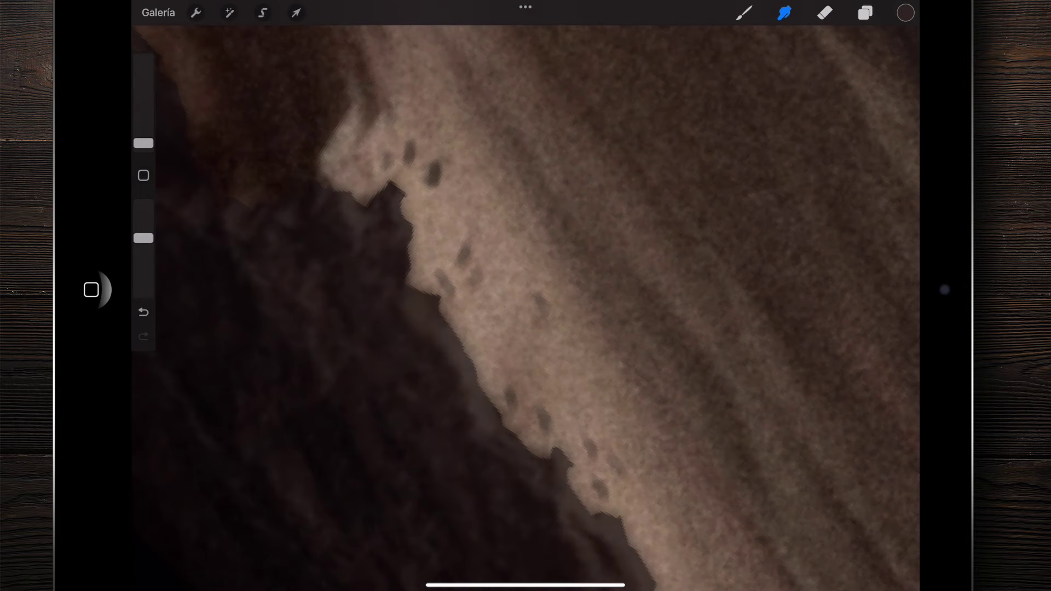
scroll(525, 295, up, 2)
mouse_move(396, 180)
mouse_down()
mouse_move(392, 282)
mouse_move(423, 326)
mouse_move(386, 229)
mouse_move(369, 144)
mouse_move(380, 222)
mouse_move(485, 335)
mouse_move(465, 325)
mouse_move(462, 389)
mouse_move(476, 375)
mouse_up()
scroll(526, 295, down, 2)
scroll(403, 274, down, 2)
Soften a dark notch and a further stretch of the sand edge
mouse_move(510, 421)
mouse_down()
mouse_move(546, 417)
mouse_move(563, 434)
mouse_up()
scroll(513, 420, down, 3)
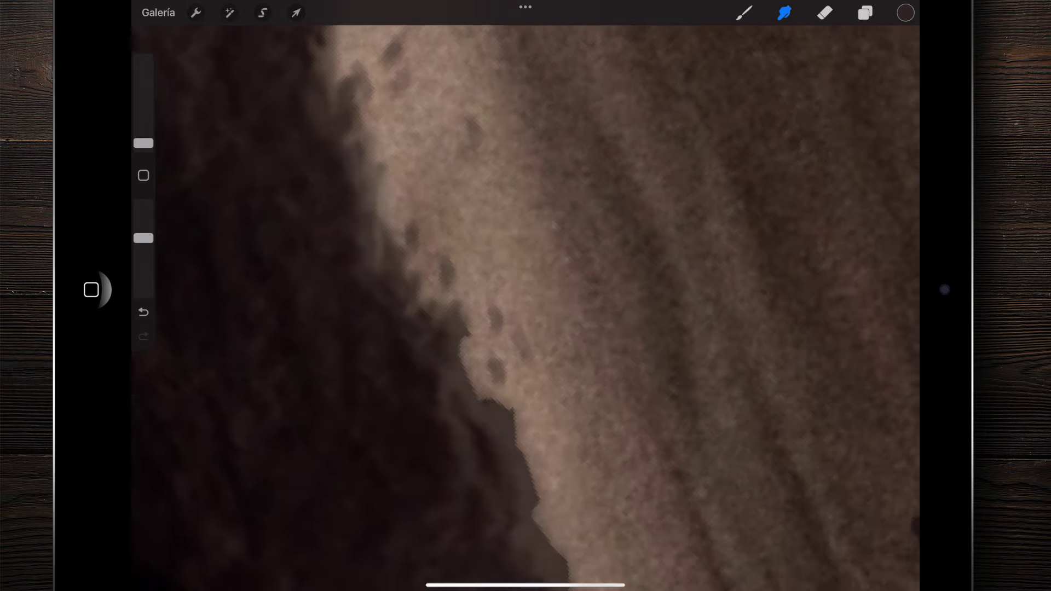
scroll(513, 421, down, 3)
mouse_move(397, 178)
mouse_down()
mouse_move(424, 203)
mouse_move(427, 240)
mouse_move(455, 272)
mouse_move(435, 252)
mouse_move(525, 348)
mouse_up()
scroll(424, 215, down, 3)
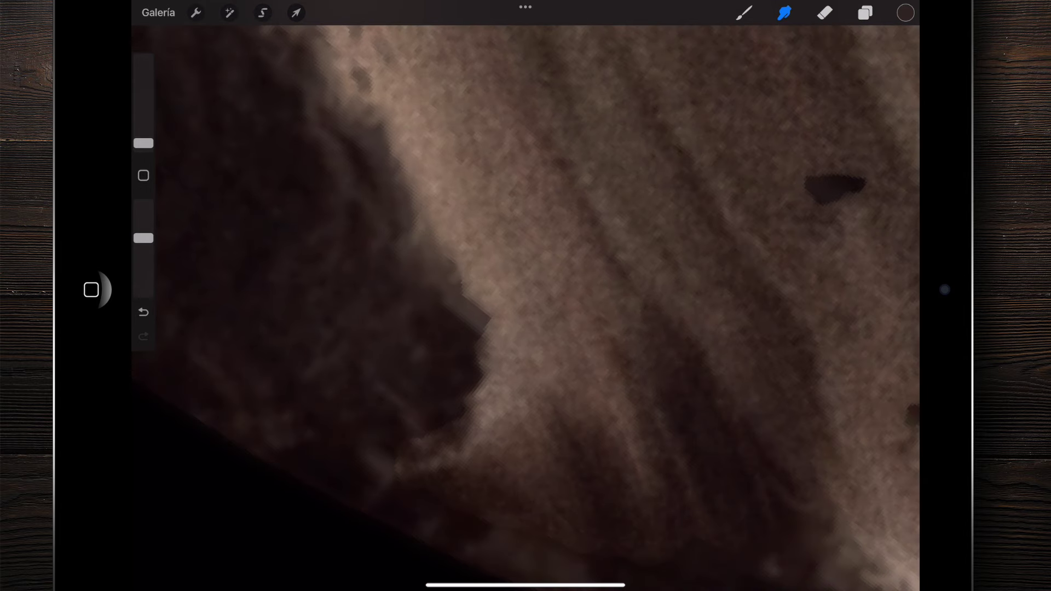
Blend away a sharp dark protrusion and a sharp light notch on the edge
drag(482, 315, 446, 416)
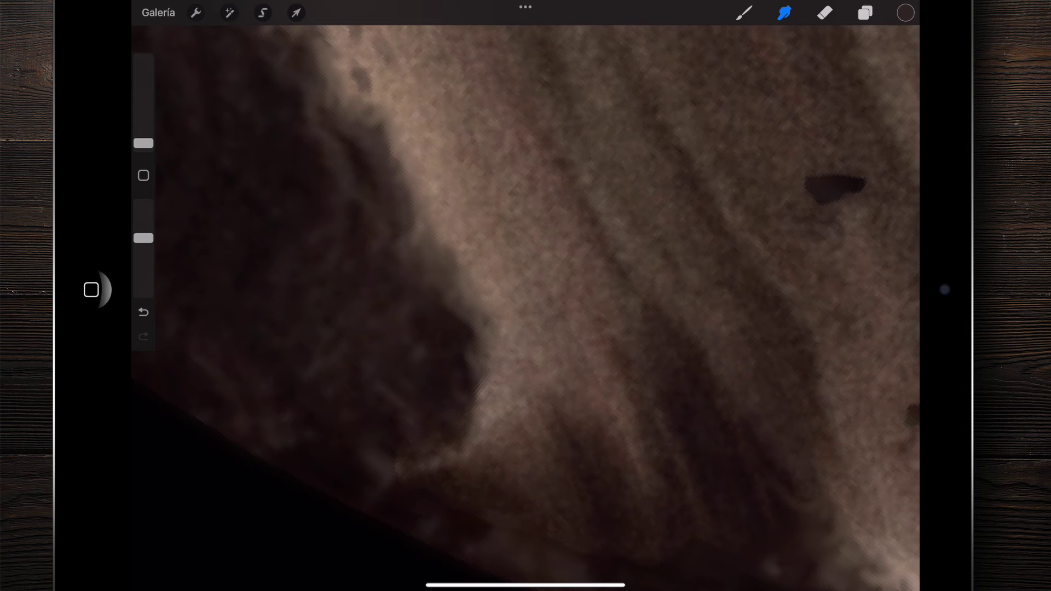
scroll(526, 295, down, 3)
scroll(526, 296, up, 3)
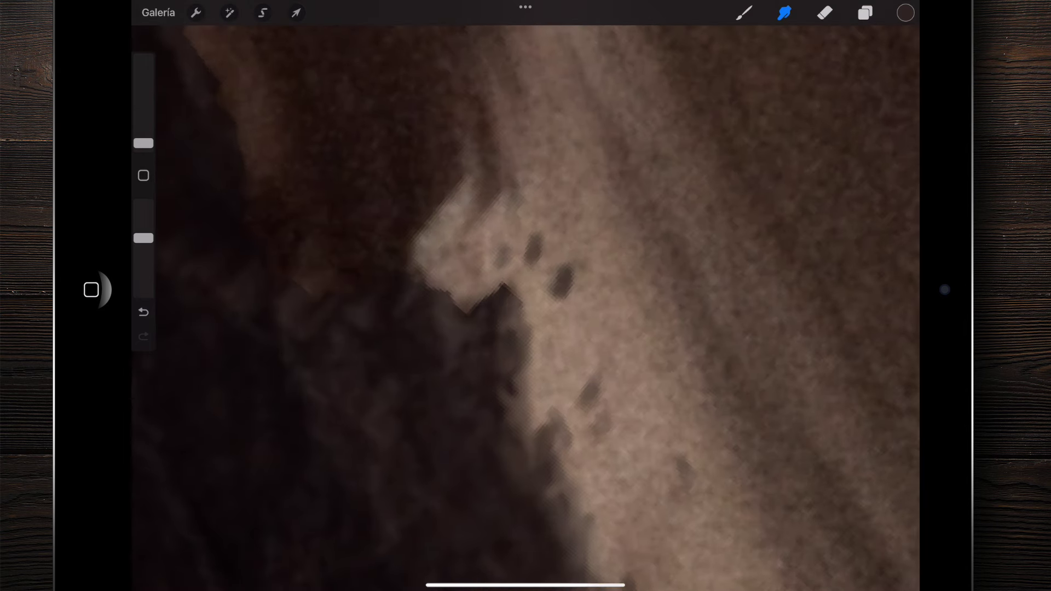
mouse_move(479, 317)
mouse_down()
mouse_move(437, 277)
mouse_move(387, 267)
mouse_up()
scroll(526, 296, down, 5)
scroll(526, 296, down, 3)
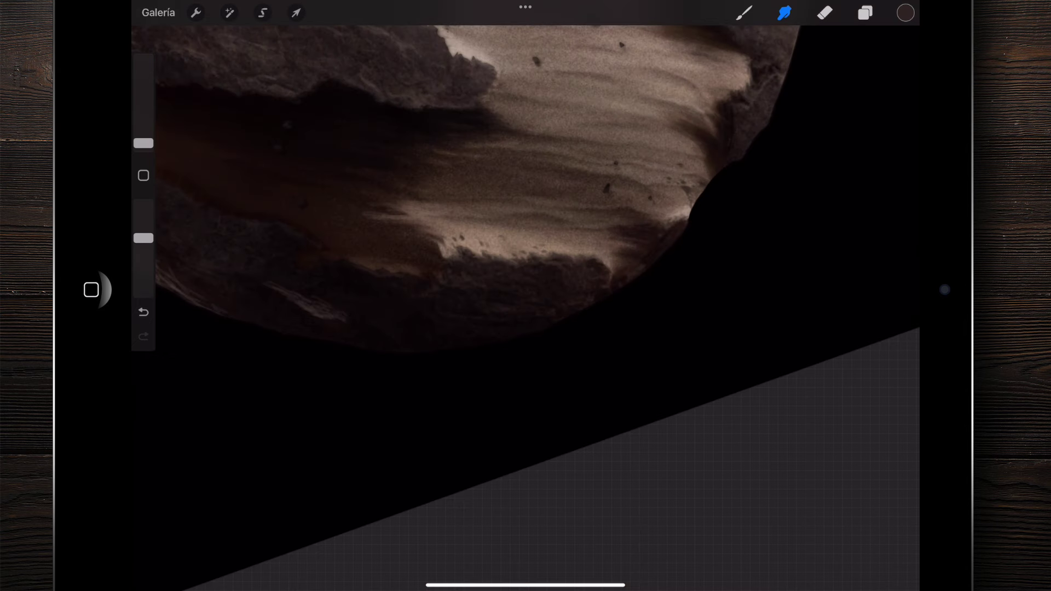
Inspect the sphere's right side and smudge the stray dark mark into the rock patch edge
scroll(525, 295, up, 3)
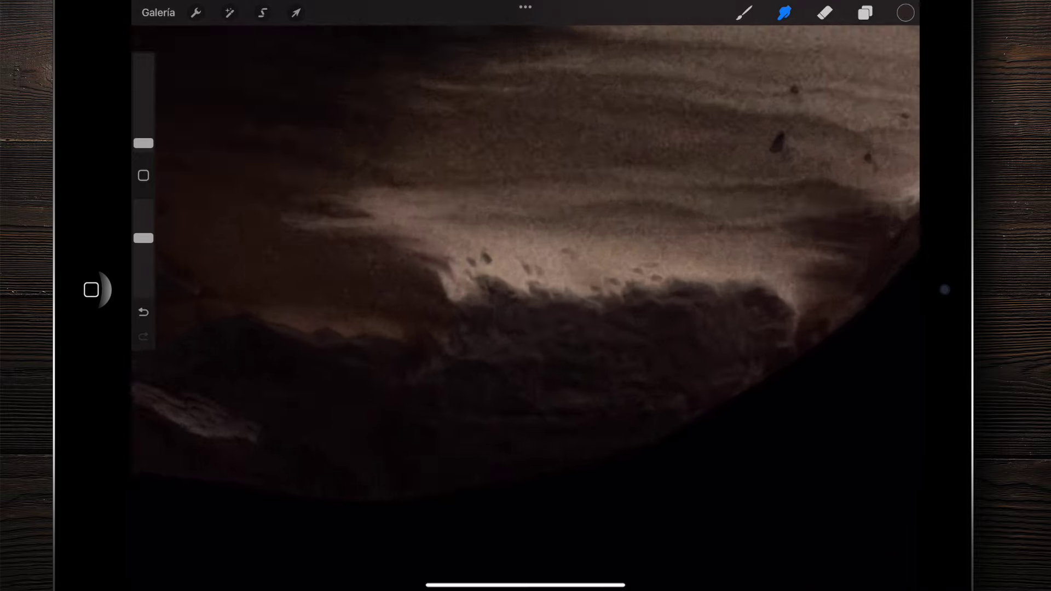
scroll(525, 296, up, 2)
scroll(526, 295, down, 1)
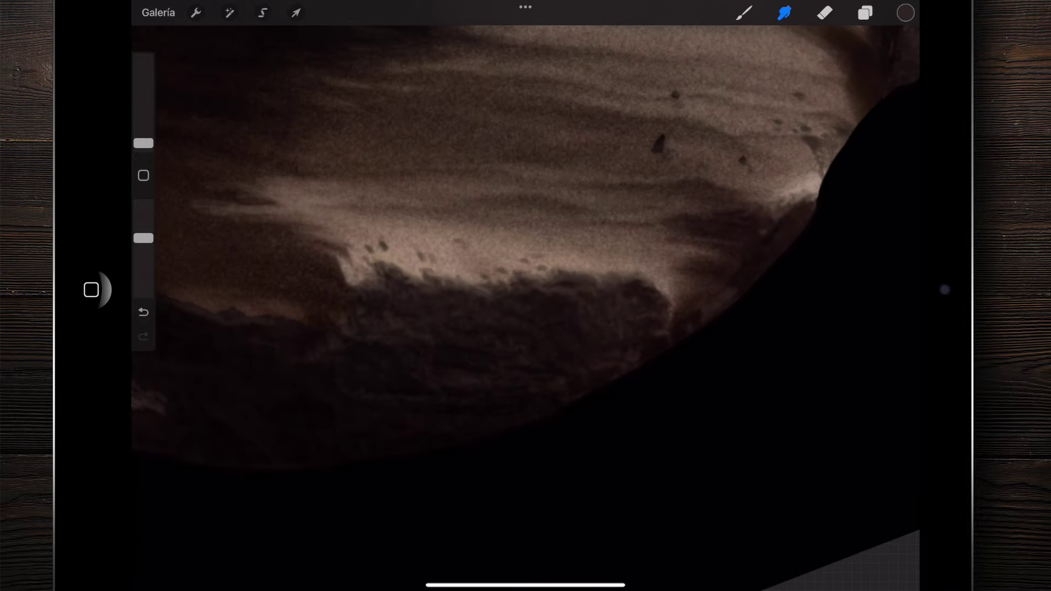
scroll(525, 295, down, 3)
scroll(526, 296, up, 2)
scroll(526, 296, up, 3)
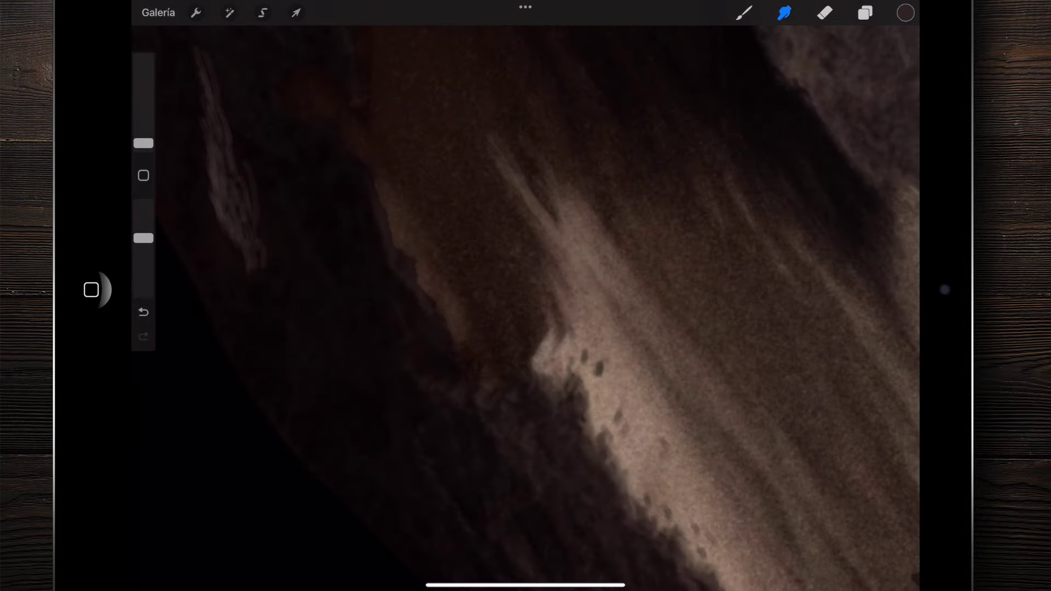
scroll(525, 295, up, 2)
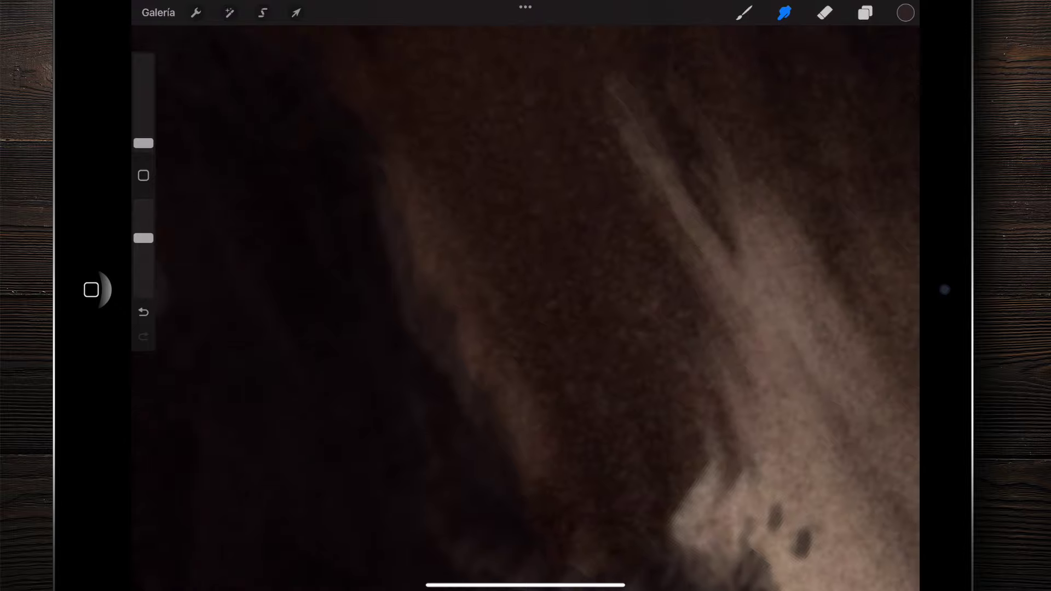
scroll(405, 214, up, 3)
scroll(526, 295, down, 3)
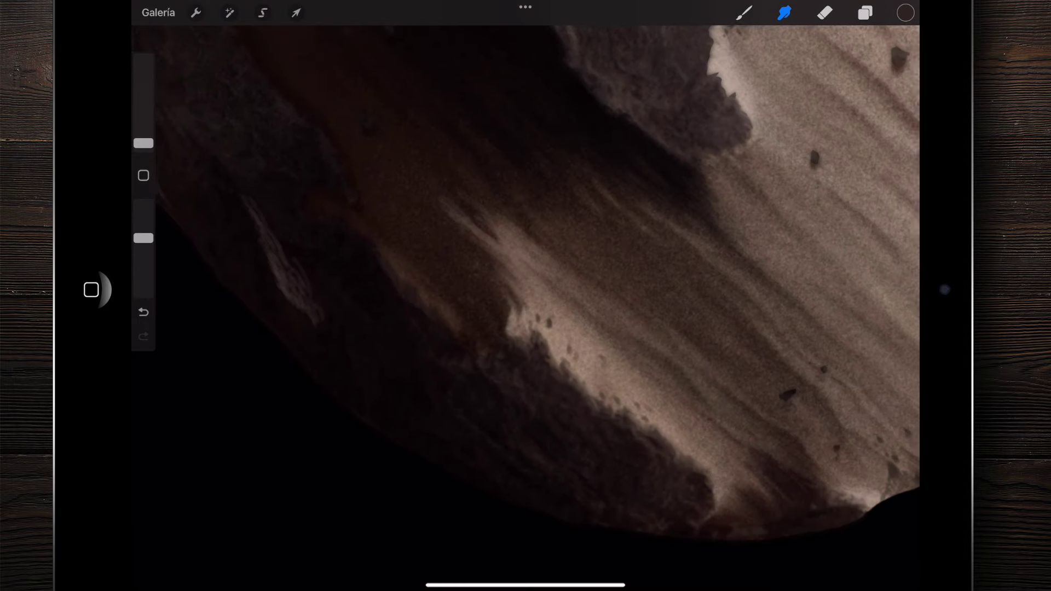
scroll(525, 296, down, 2)
scroll(525, 295, down, 2)
scroll(525, 295, down, 2)
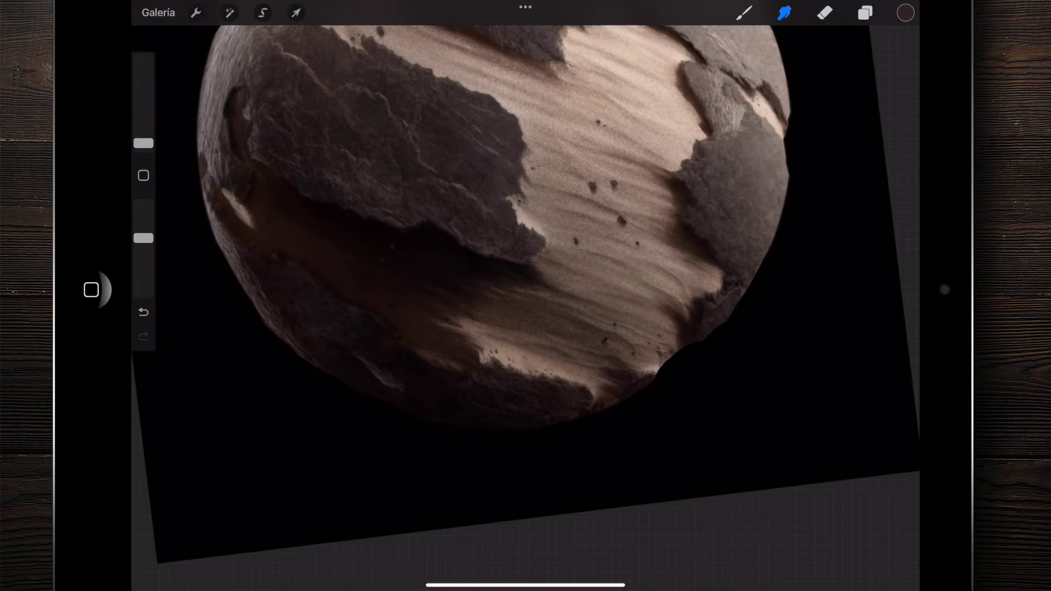
scroll(525, 296, up, 5)
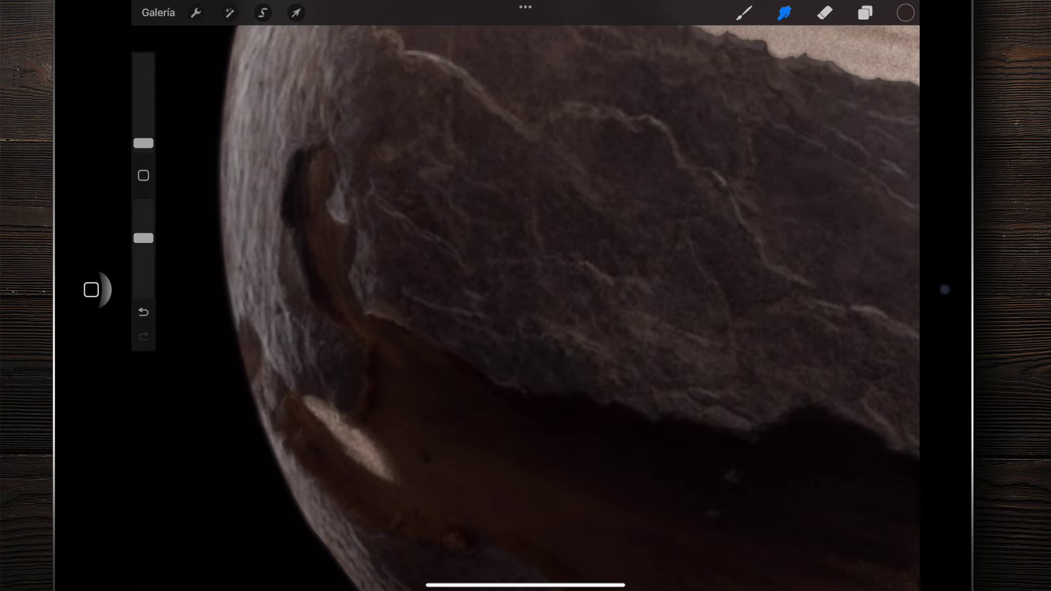
scroll(525, 295, down, 3)
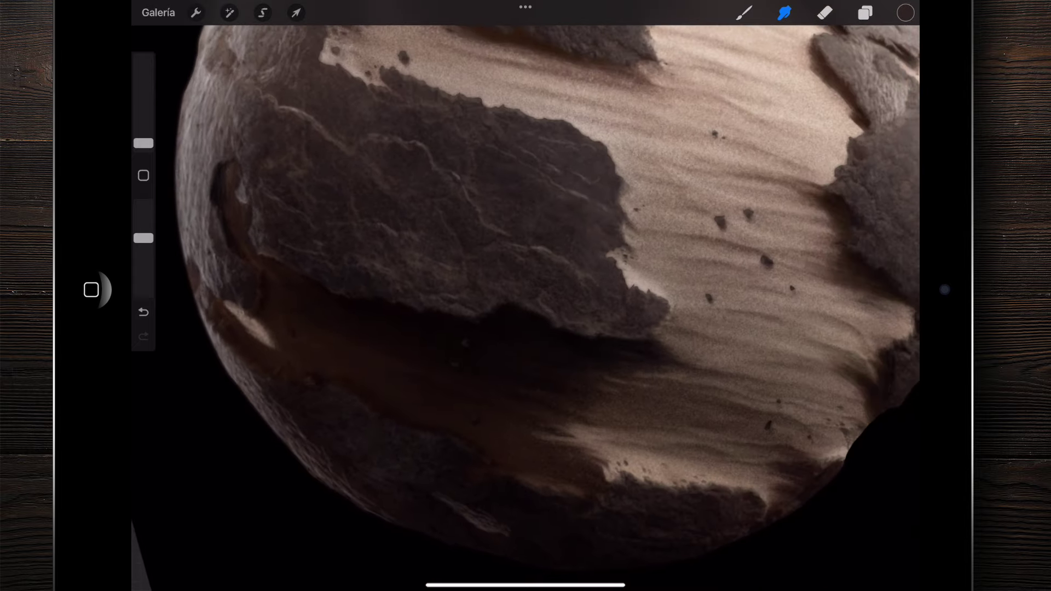
scroll(526, 296, up, 2)
scroll(526, 295, up, 4)
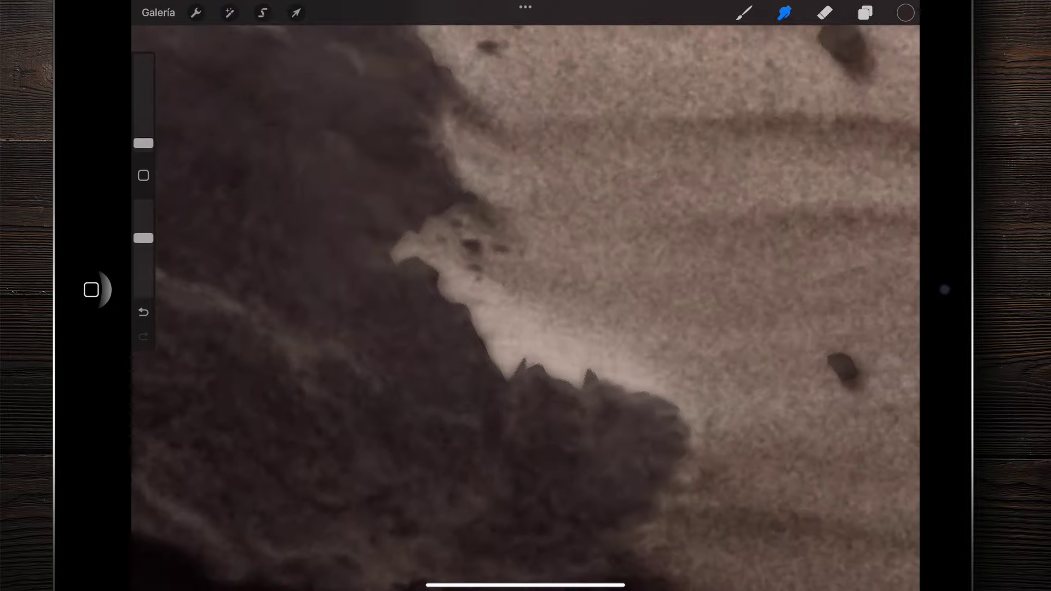
scroll(526, 295, down, 3)
scroll(526, 296, down, 2)
scroll(525, 296, up, 5)
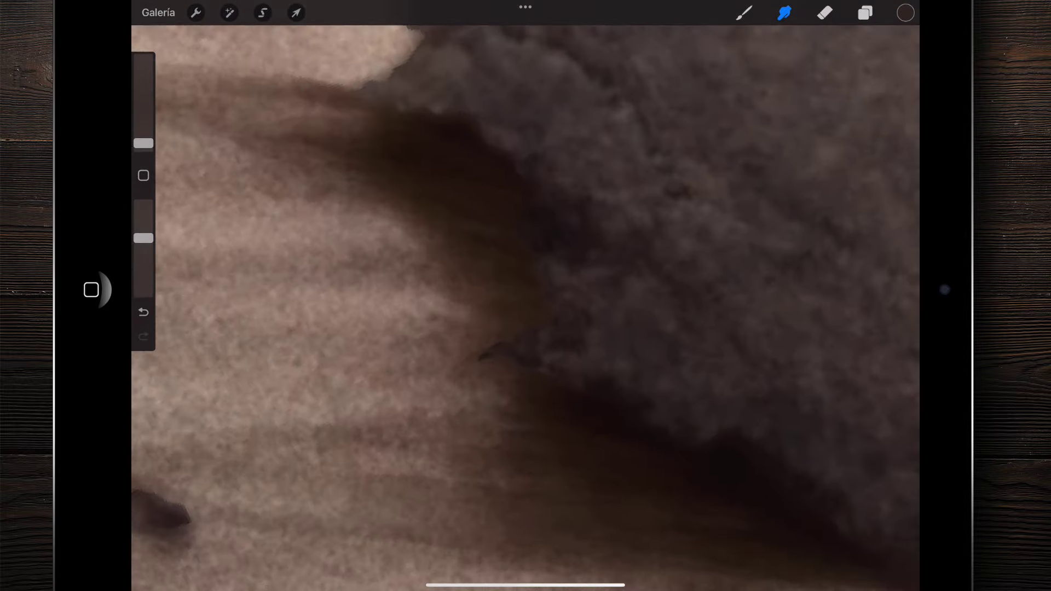
scroll(525, 296, up, 3)
scroll(525, 296, up, 1)
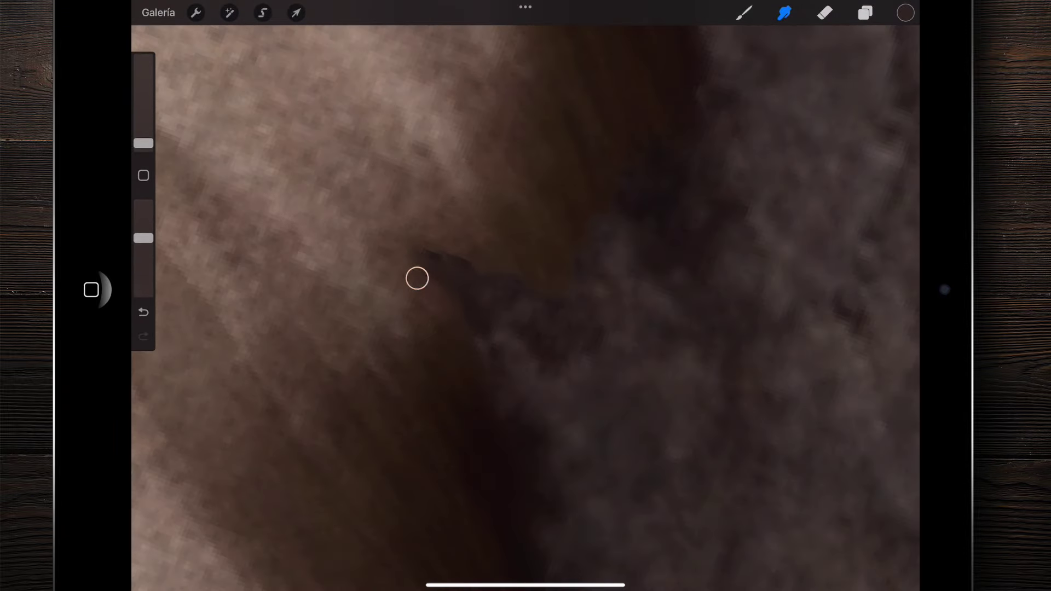
drag(532, 286, 430, 224)
scroll(526, 296, down, 5)
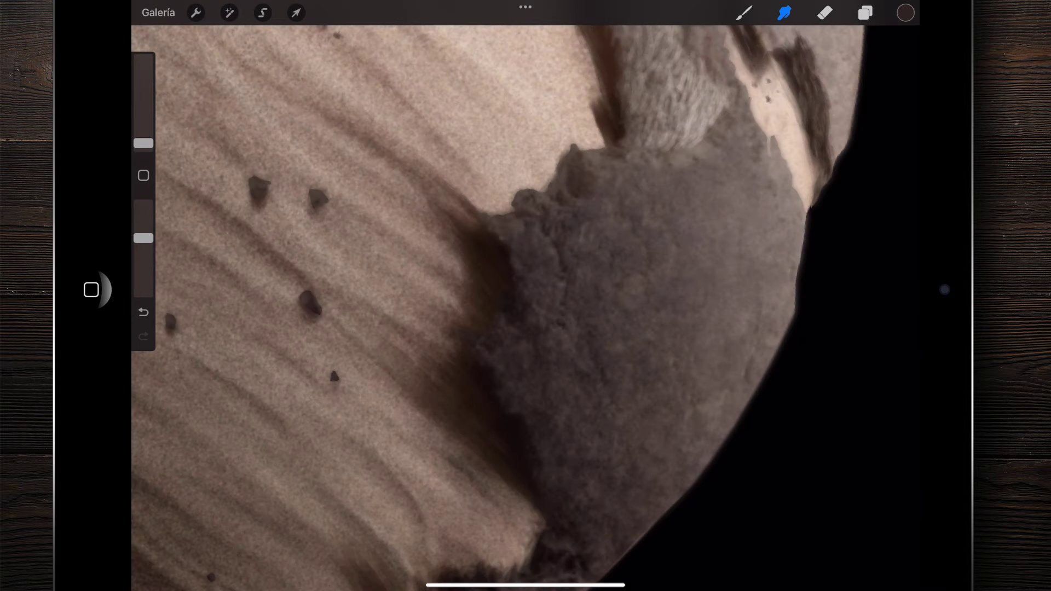
scroll(526, 296, down, 2)
scroll(525, 296, down, 3)
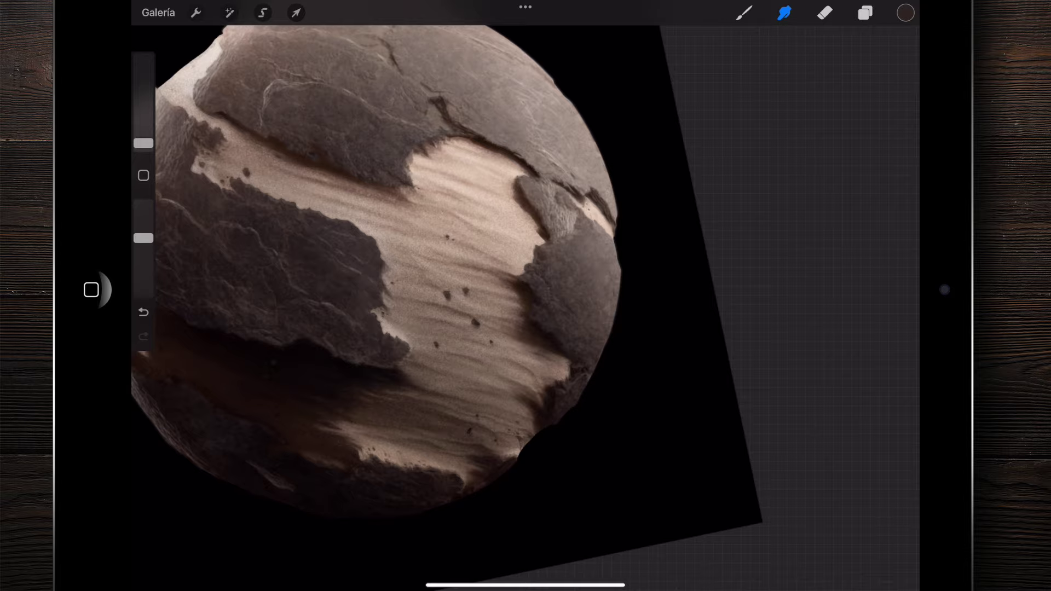
Eyedrop the light sand colour from the sphere and bring up the brush library
scroll(525, 296, down, 2)
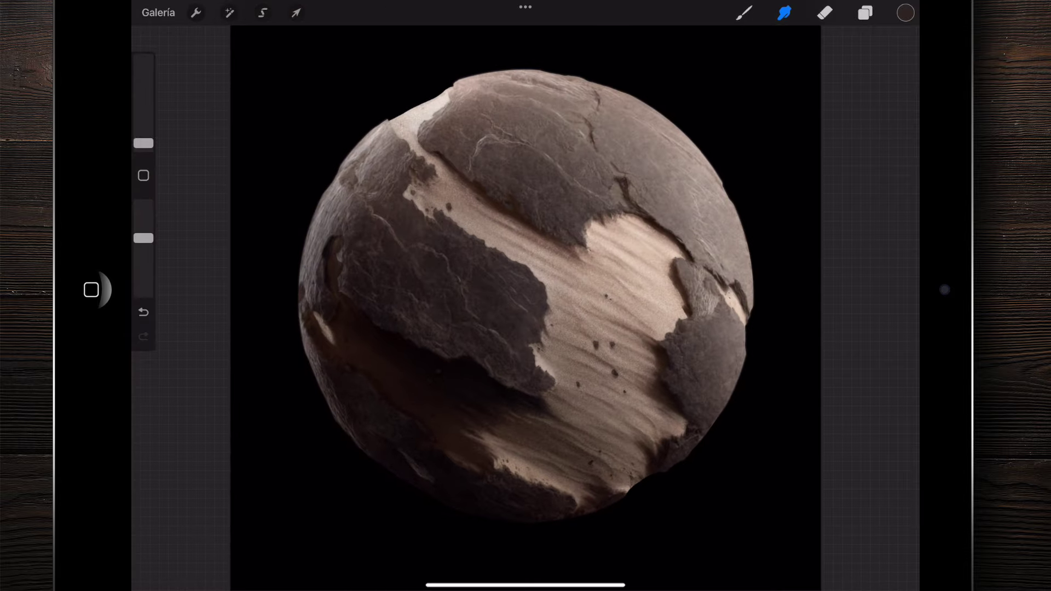
scroll(525, 296, up, 5)
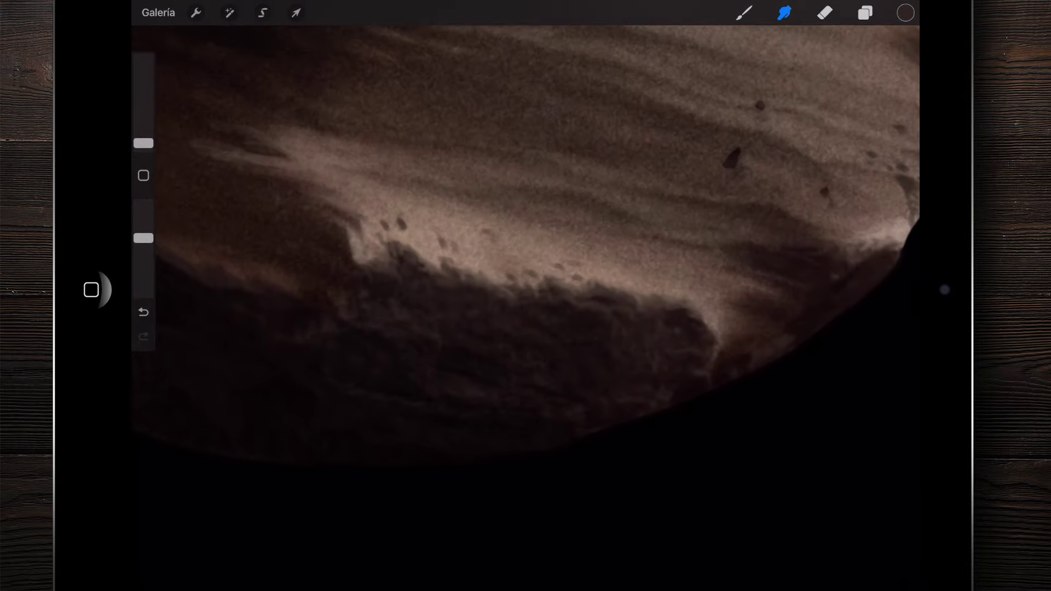
scroll(525, 296, down, 2)
scroll(525, 296, down, 3)
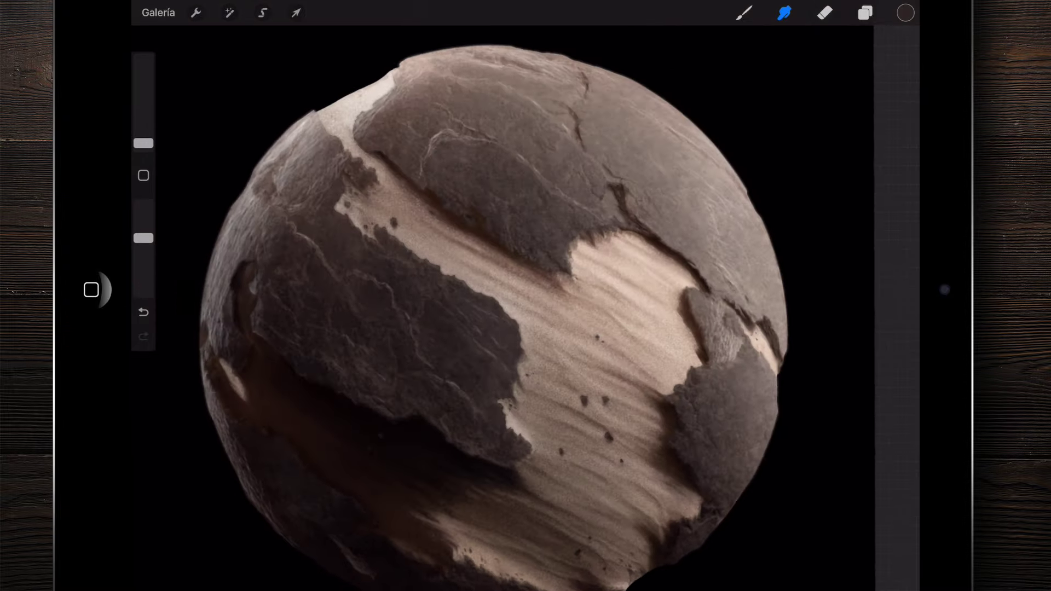
scroll(525, 295, up, 5)
scroll(525, 295, down, 1)
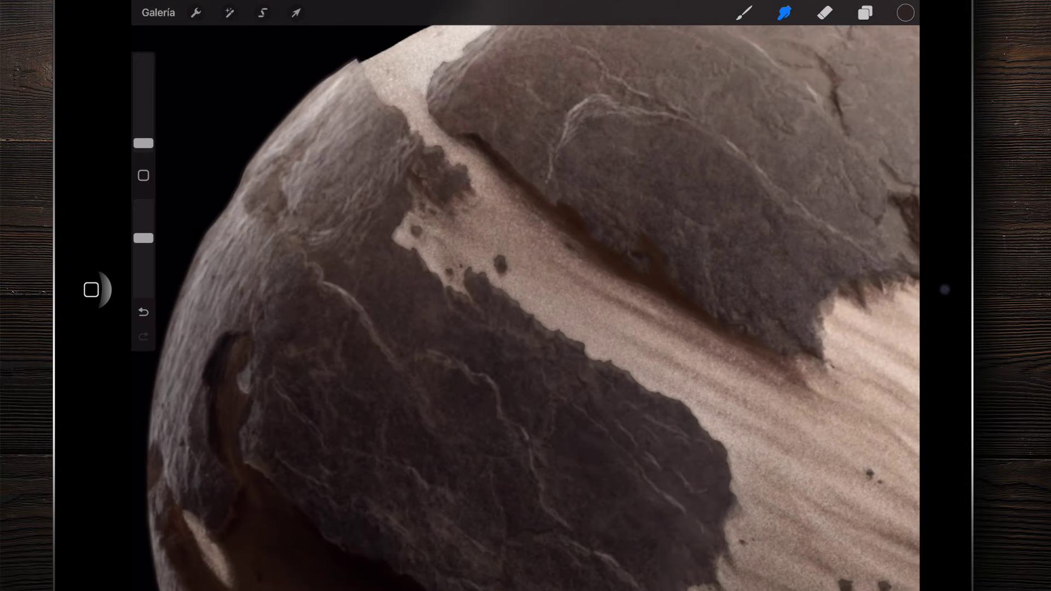
scroll(525, 296, down, 4)
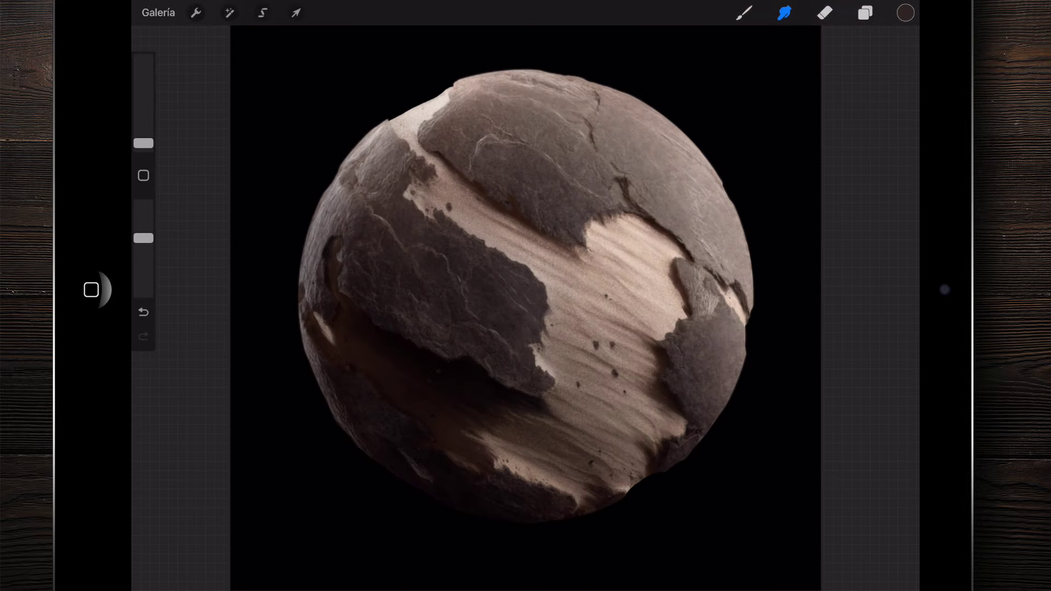
scroll(525, 295, down, 2)
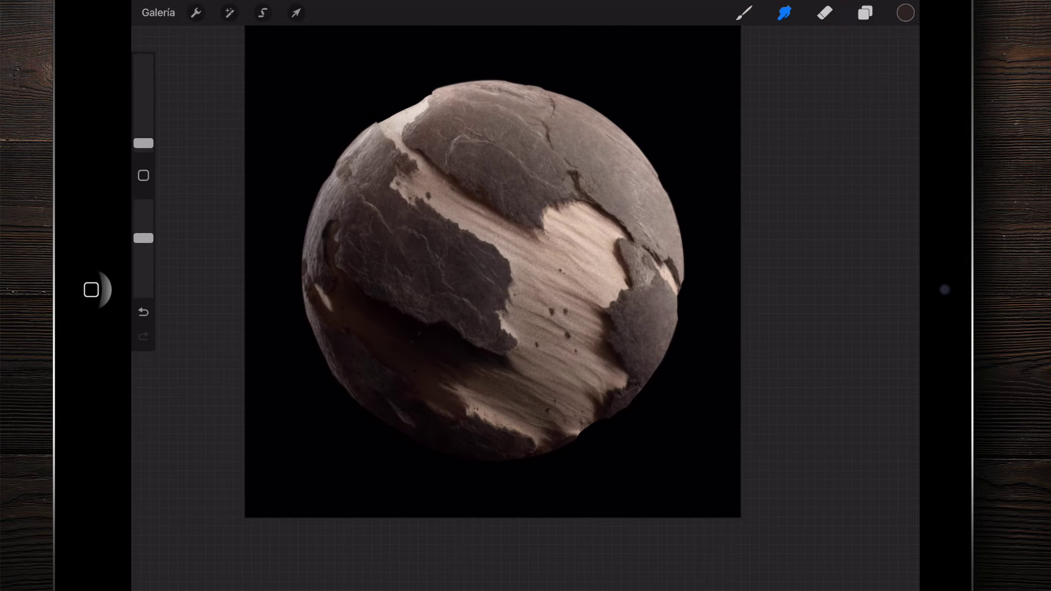
mouse_move(526, 230)
mouse_down()
mouse_move(594, 277)
mouse_move(590, 227)
mouse_up()
click(743, 12)
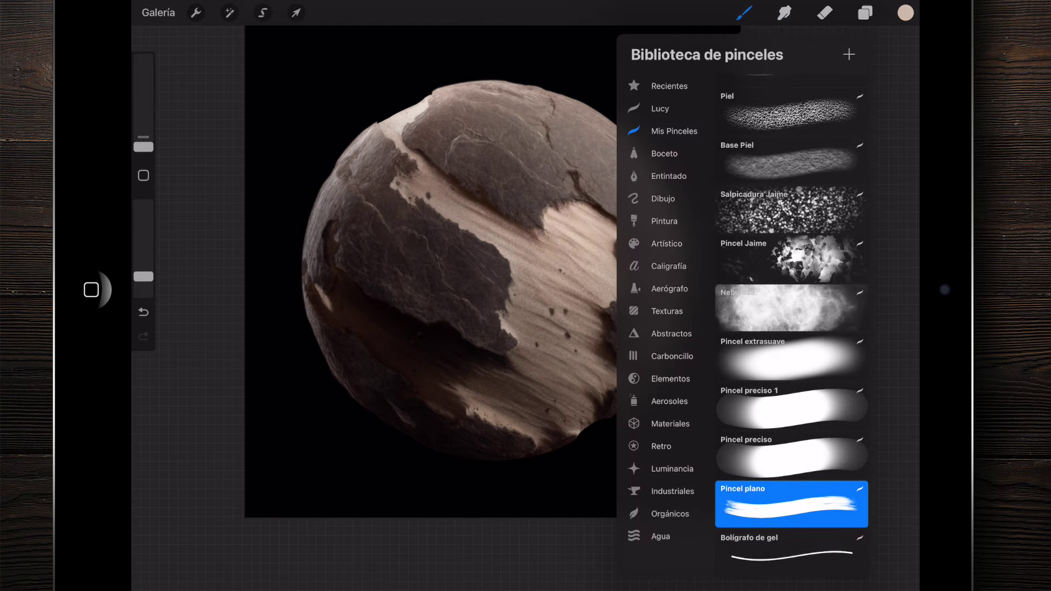
With the Nebulosa brush, paint beige highlights along the rock crack lines
click(791, 308)
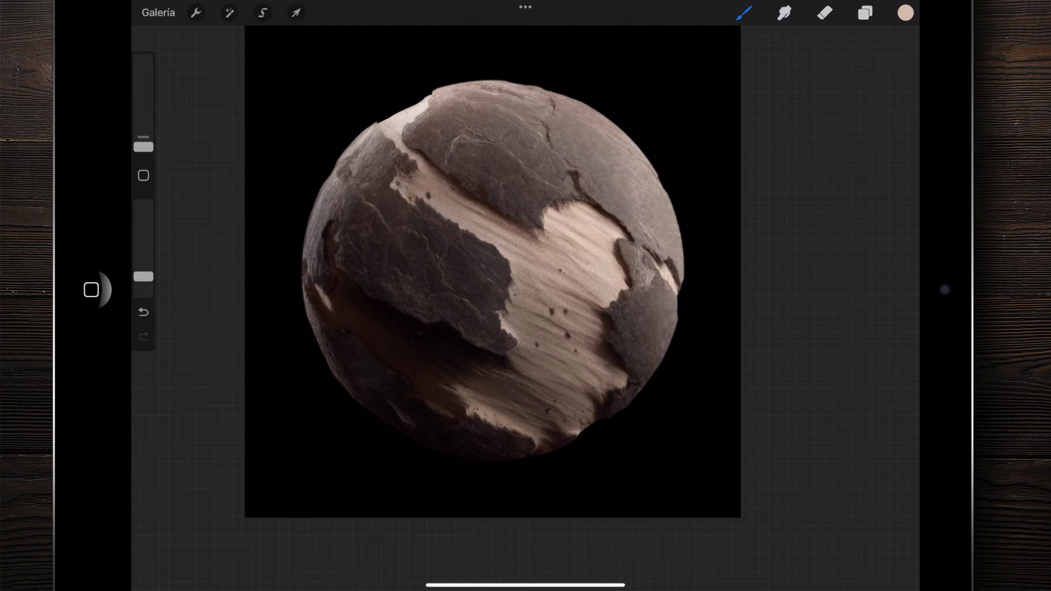
scroll(525, 295, up, 10)
scroll(525, 295, up, 5)
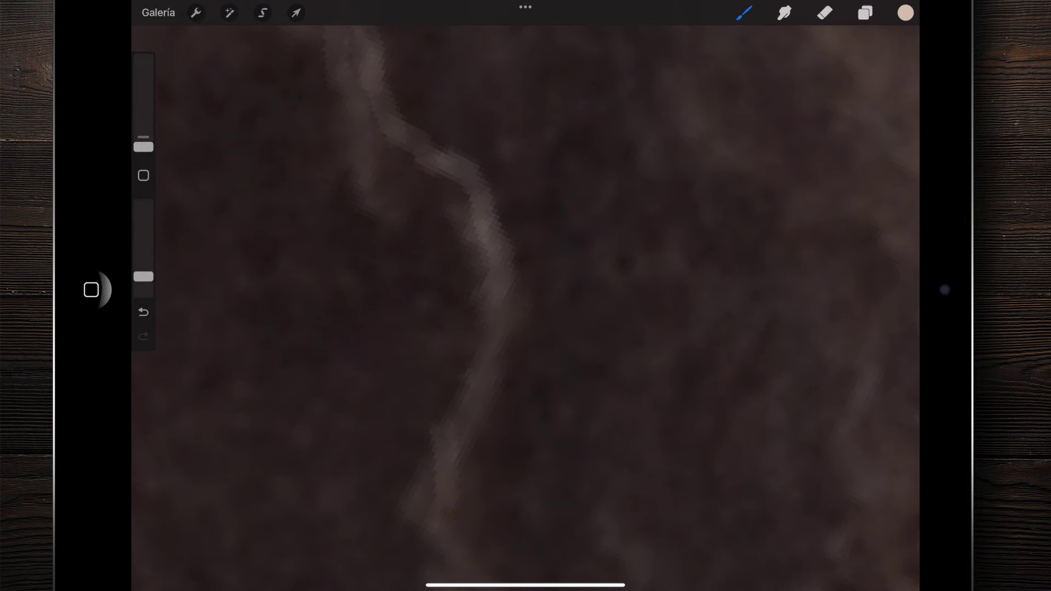
mouse_move(474, 195)
mouse_down()
mouse_move(506, 302)
mouse_move(496, 322)
mouse_up()
drag(449, 170, 350, 77)
scroll(437, 246, down, 3)
mouse_move(455, 208)
mouse_down()
mouse_move(418, 372)
mouse_move(501, 476)
mouse_up()
scroll(525, 295, down, 3)
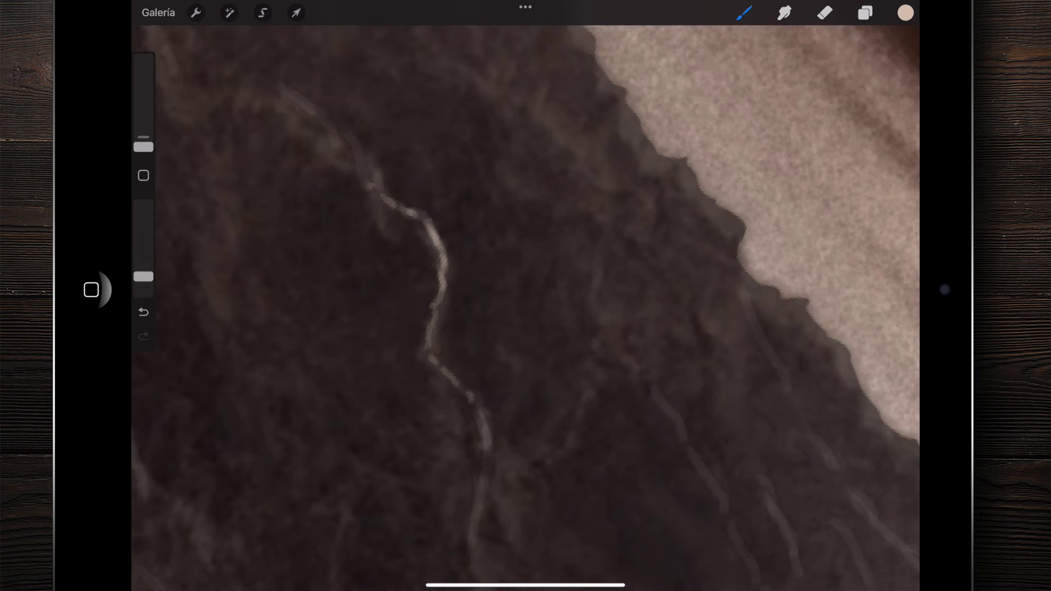
Lower the brush opacity to a few percent and zoom out to review the sphere
drag(143, 277, 144, 285)
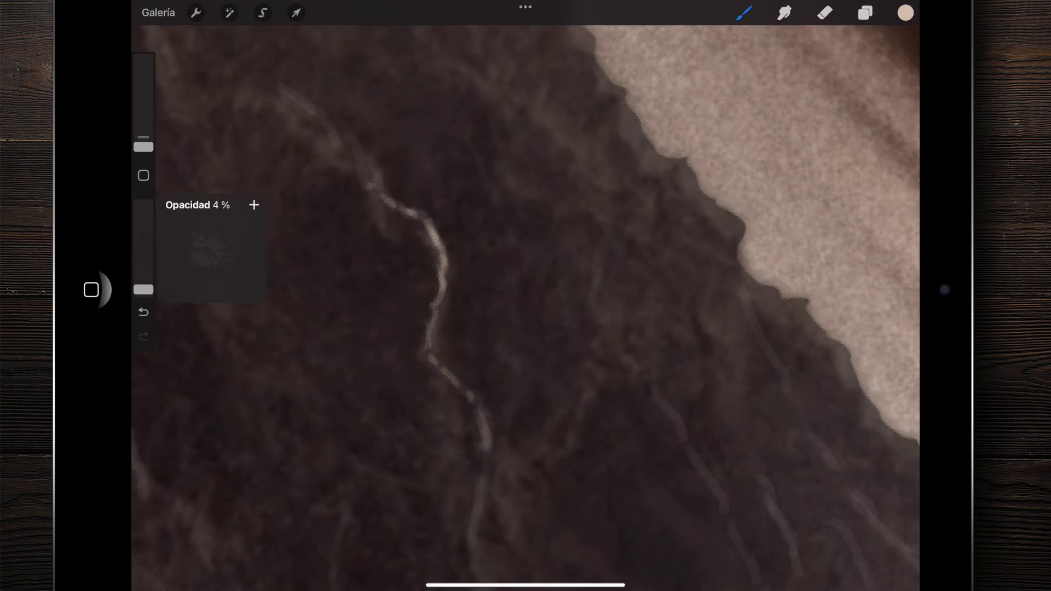
scroll(525, 296, down, 3)
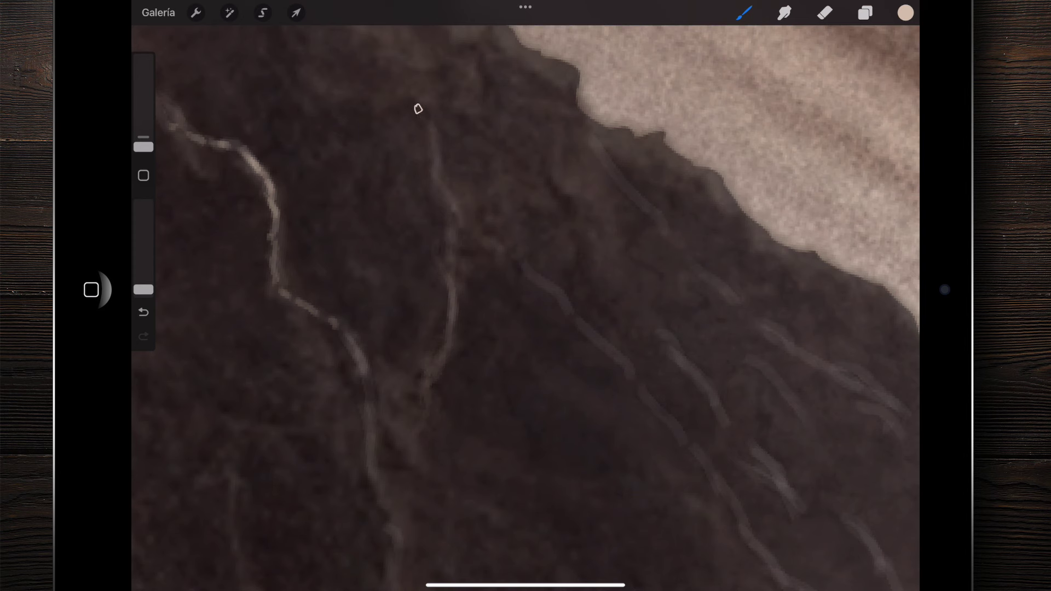
scroll(526, 295, down, 3)
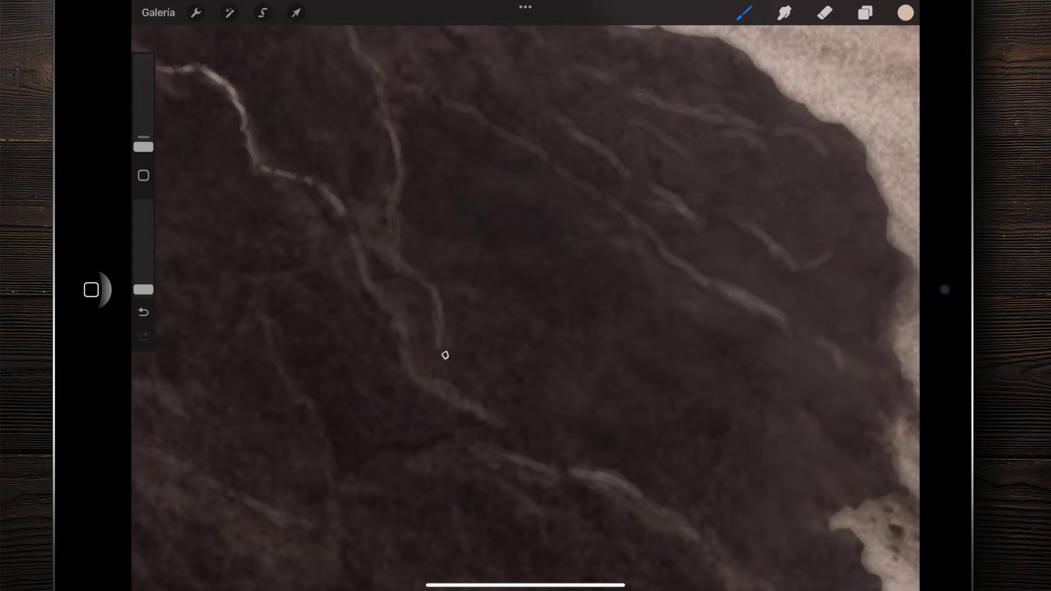
scroll(525, 296, up, 5)
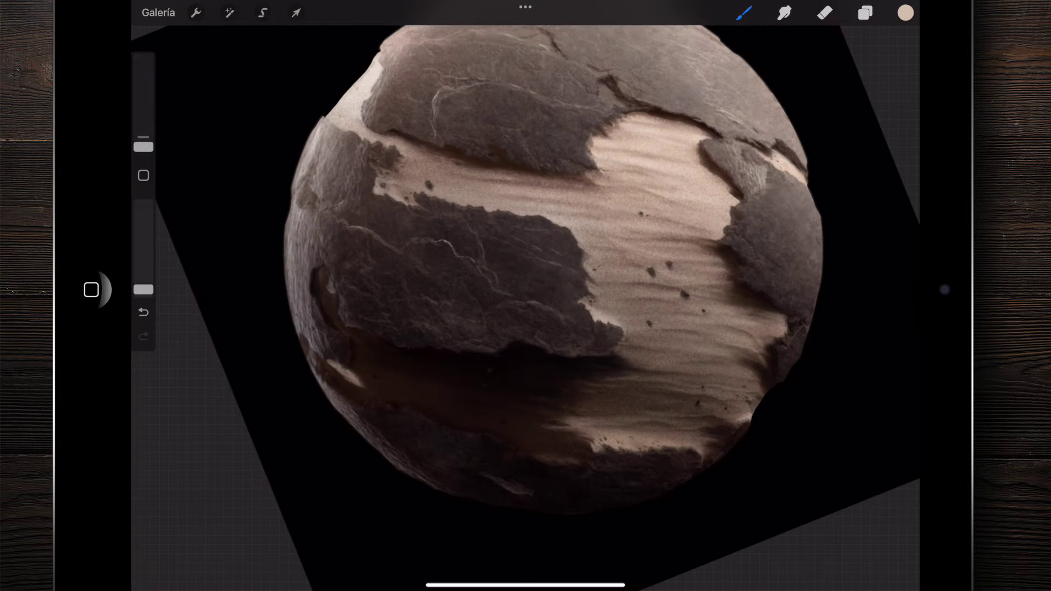
scroll(525, 295, up, 2)
scroll(525, 295, up, 5)
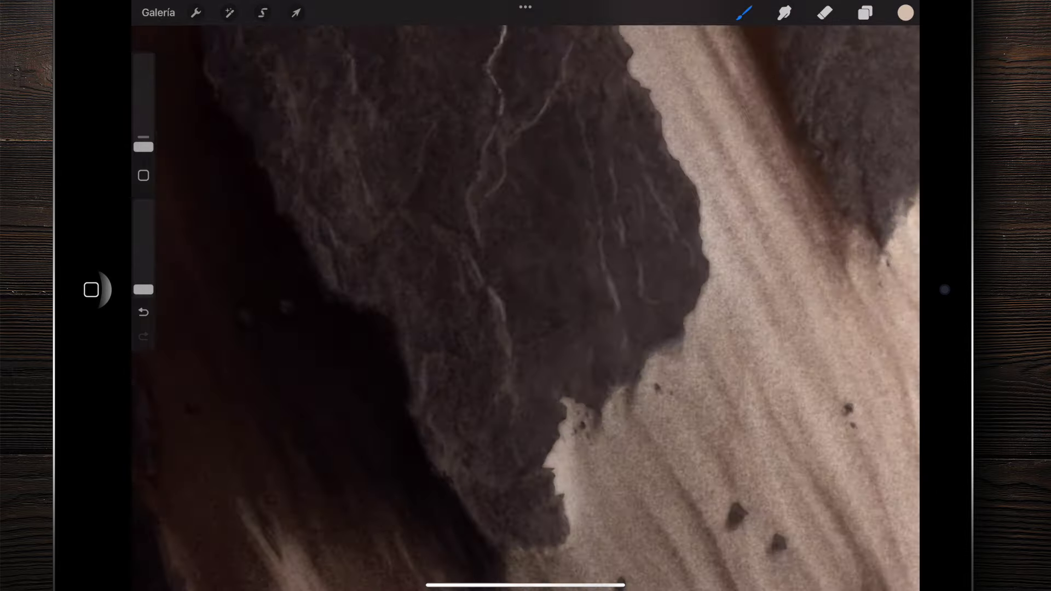
Drop brush opacity to about 11% and brighten the main crack, adding thin lines beside it
scroll(526, 296, up, 5)
scroll(525, 296, up, 2)
drag(144, 290, 144, 284)
mouse_move(496, 266)
mouse_down()
mouse_move(437, 171)
mouse_move(488, 244)
mouse_move(529, 407)
mouse_up()
mouse_move(500, 326)
mouse_down()
mouse_move(414, 196)
mouse_move(454, 174)
mouse_move(500, 265)
mouse_up()
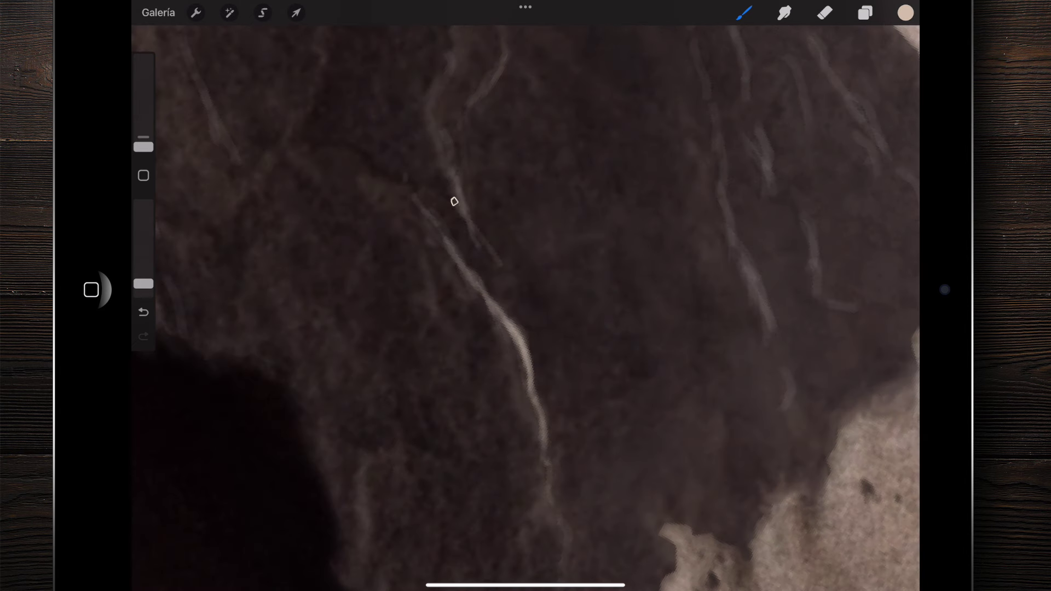
drag(432, 126, 448, 173)
drag(465, 222, 522, 334)
drag(434, 137, 441, 156)
drag(432, 71, 433, 120)
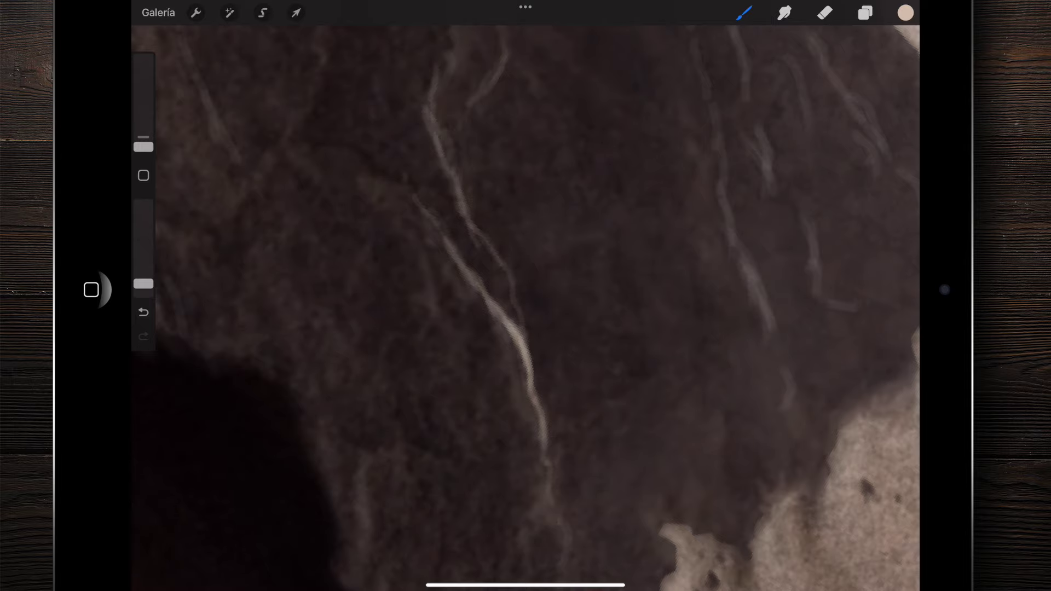
Brighten the curved light crack line and extend it both upward and downward
scroll(526, 295, down, 10)
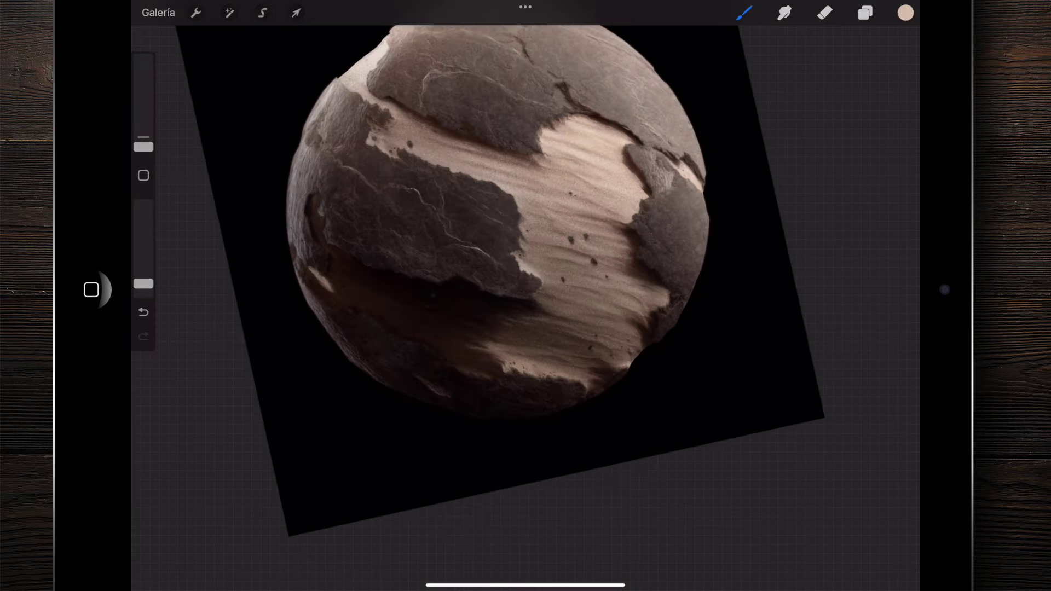
scroll(525, 295, up, 5)
scroll(525, 295, up, 5)
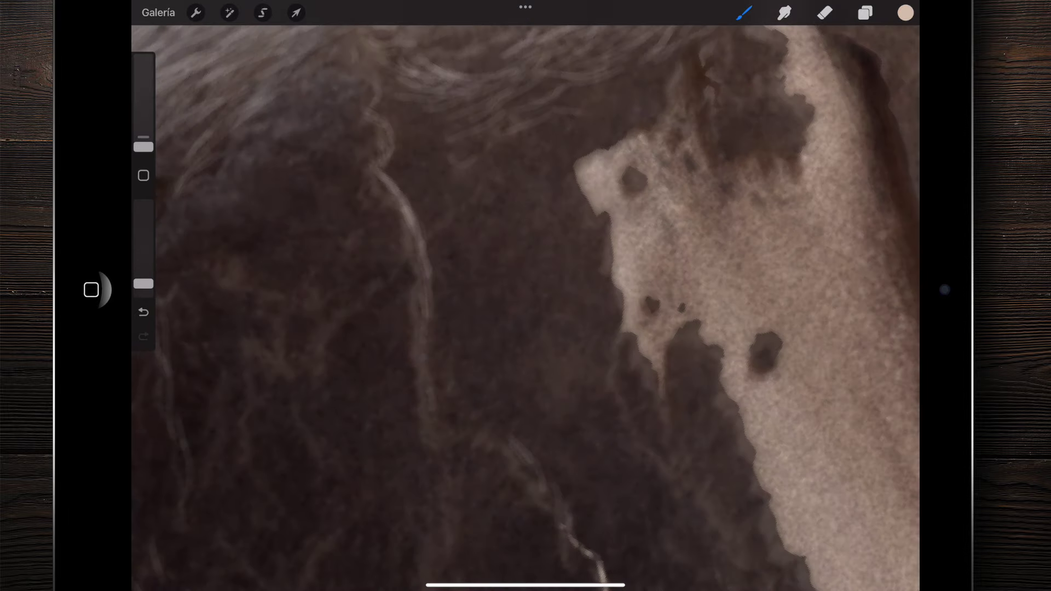
scroll(526, 295, up, 3)
mouse_move(430, 200)
mouse_down()
mouse_move(466, 275)
mouse_move(427, 183)
mouse_up()
mouse_move(446, 219)
mouse_down()
mouse_move(369, 125)
mouse_move(362, 89)
mouse_up()
drag(461, 249, 474, 316)
mouse_move(466, 274)
mouse_down()
mouse_move(469, 340)
mouse_move(521, 504)
mouse_up()
Paint a bright line over the faint crack and add another near the top
scroll(526, 295, down, 5)
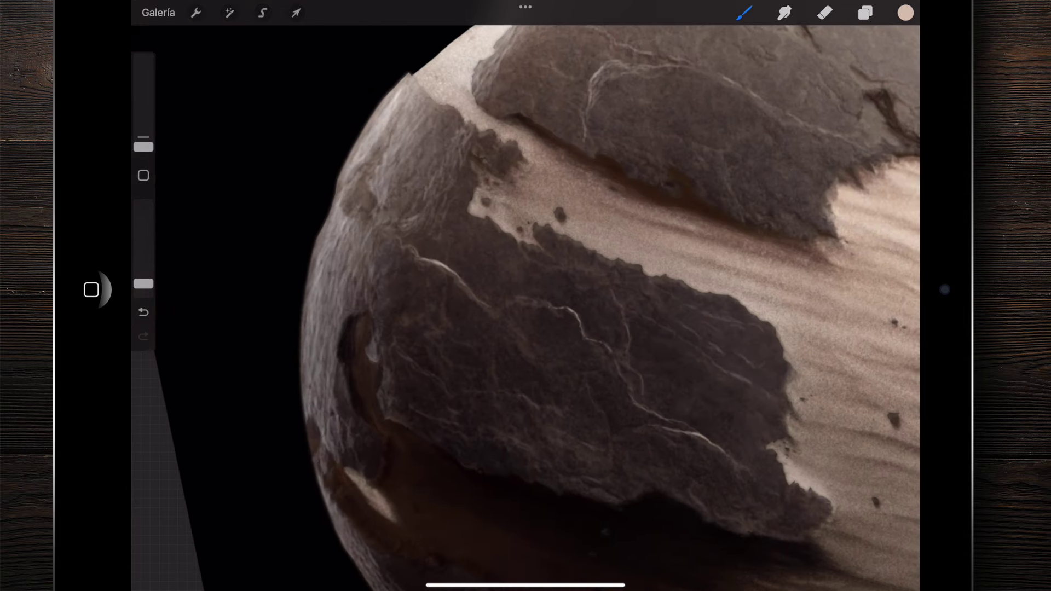
scroll(526, 296, down, 3)
scroll(525, 295, up, 1)
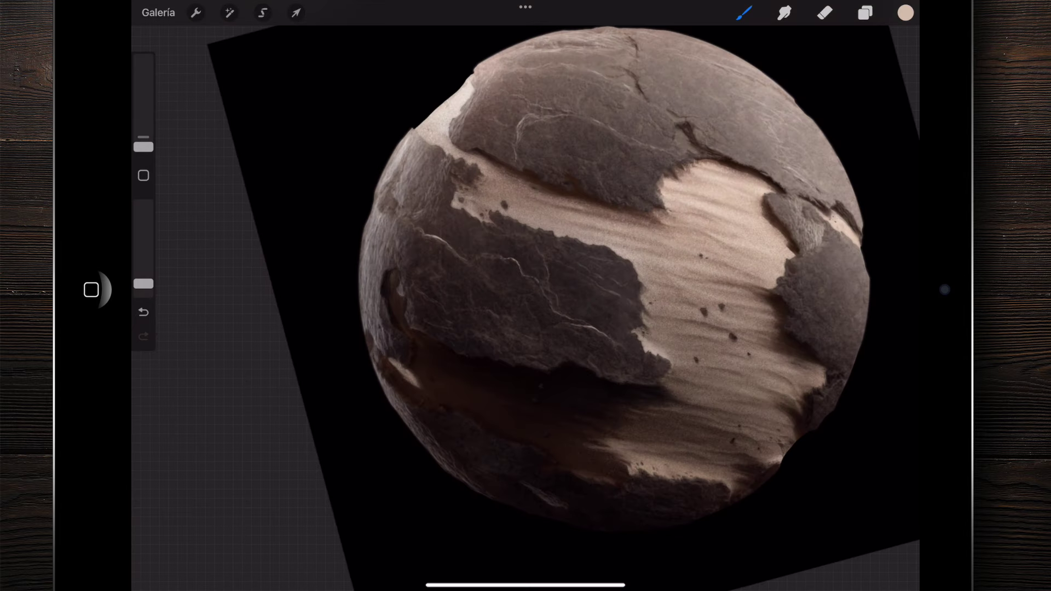
scroll(526, 295, up, 2)
scroll(525, 296, up, 5)
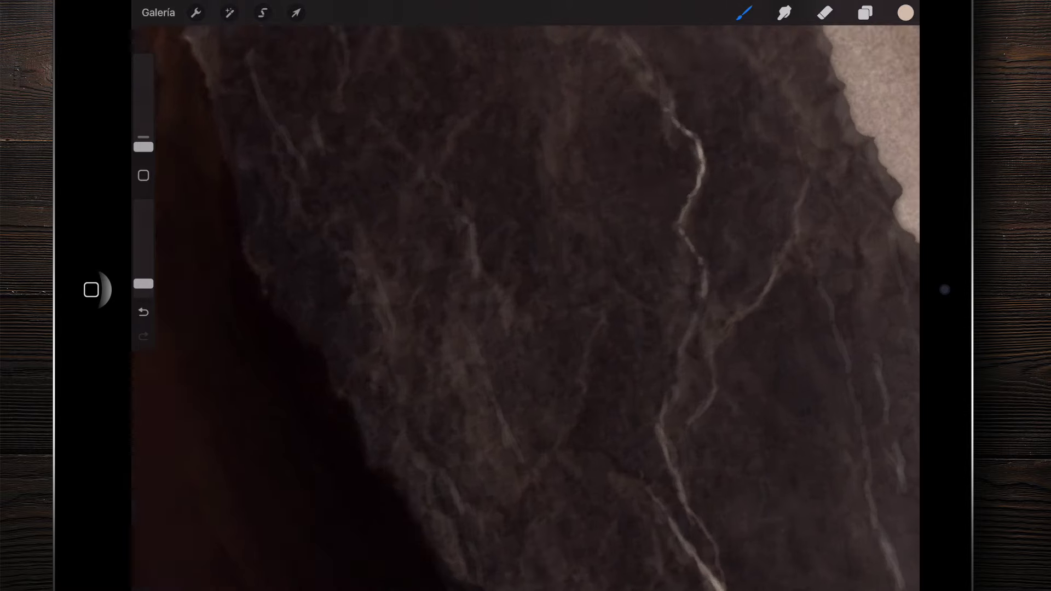
scroll(526, 296, up, 3)
mouse_move(409, 148)
mouse_down()
mouse_move(452, 300)
mouse_move(498, 331)
mouse_up()
drag(421, 169, 350, 96)
Repaint small light strokes along a crack, extending them up and down the rock
scroll(526, 296, down, 5)
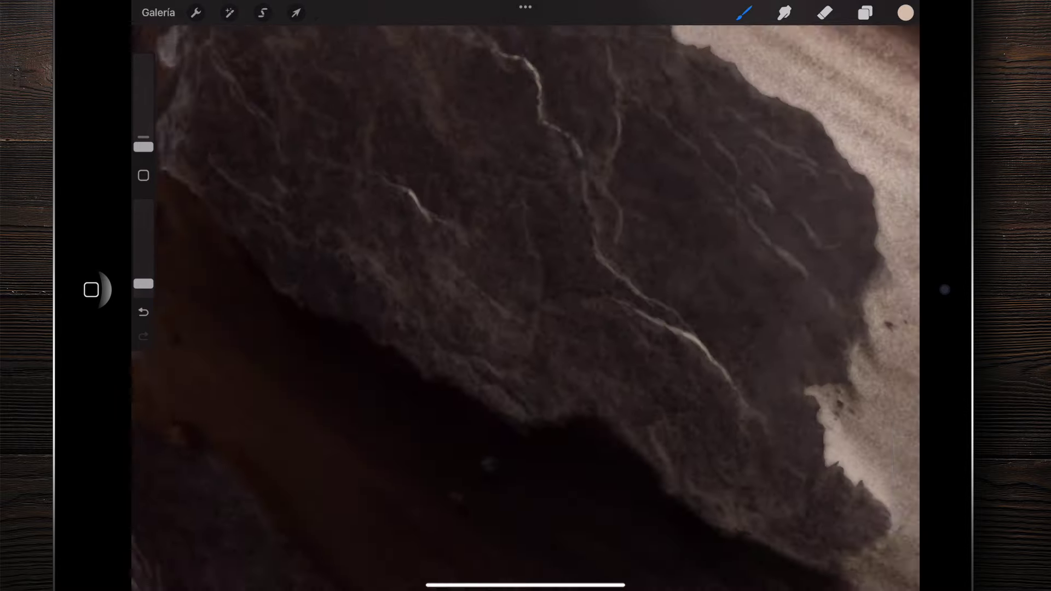
scroll(525, 296, down, 5)
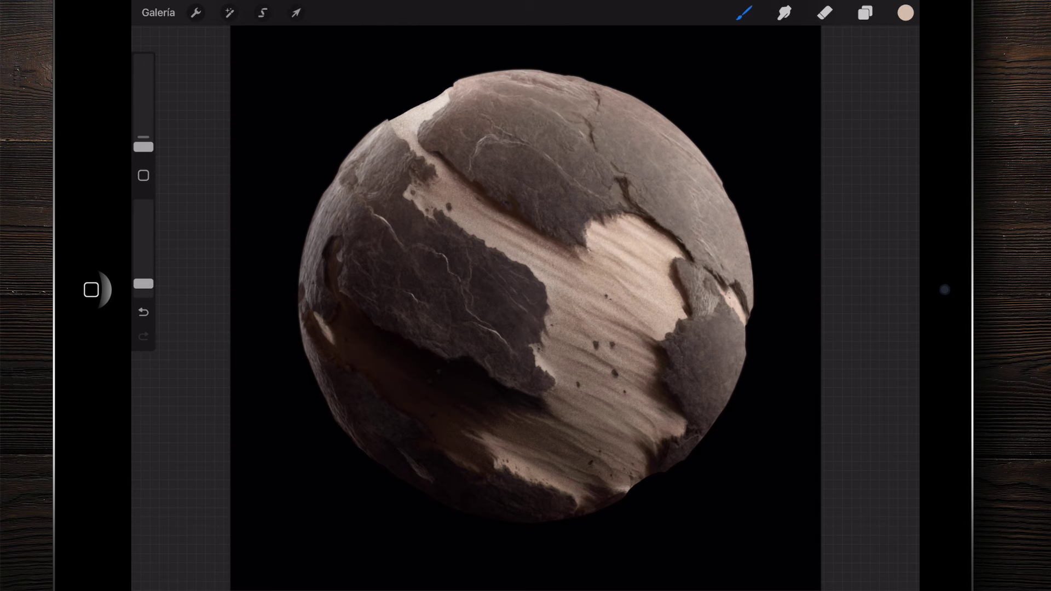
scroll(481, 263, up, 5)
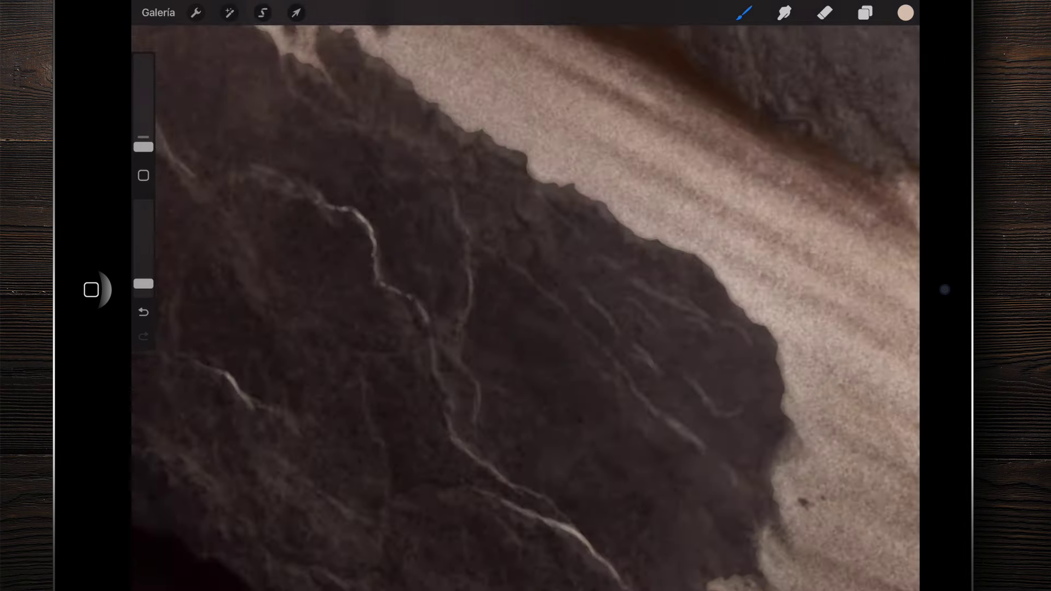
scroll(482, 262, up, 5)
scroll(481, 263, up, 3)
mouse_move(469, 210)
mouse_down()
mouse_move(512, 269)
mouse_move(468, 211)
mouse_move(427, 118)
mouse_up()
drag(501, 260, 526, 361)
scroll(525, 296, down, 2)
scroll(526, 296, down, 1)
drag(468, 248, 335, 63)
drag(509, 315, 512, 400)
Add brighter, lighter strokes along the remaining rock cracks
scroll(526, 295, down, 5)
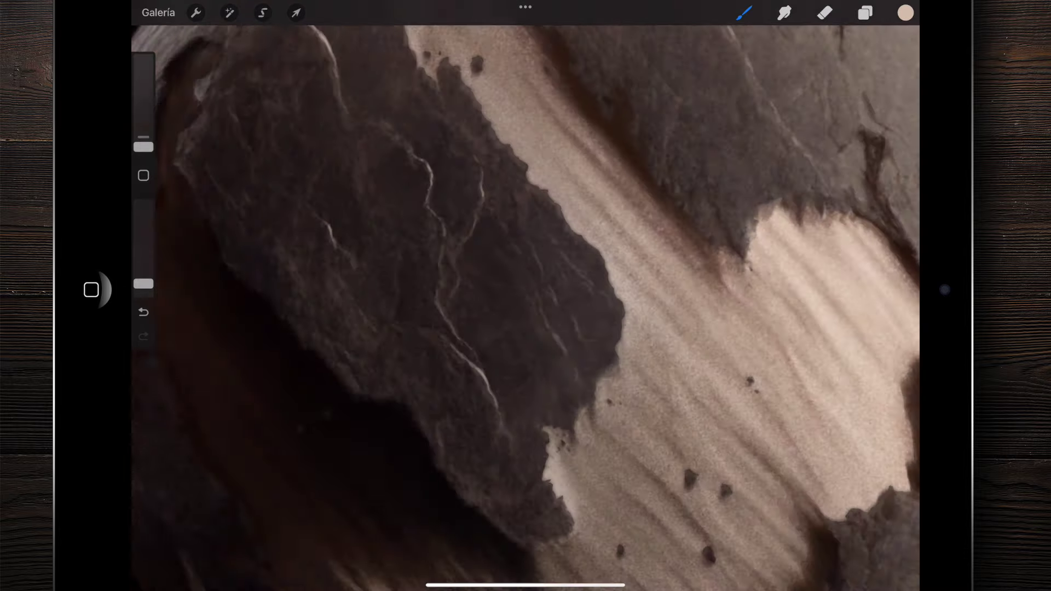
scroll(526, 295, up, 3)
scroll(526, 296, up, 3)
mouse_move(484, 249)
mouse_down()
mouse_move(572, 394)
mouse_move(445, 199)
mouse_up()
drag(414, 139, 385, 75)
drag(519, 314, 567, 483)
scroll(526, 296, down, 5)
scroll(525, 295, down, 5)
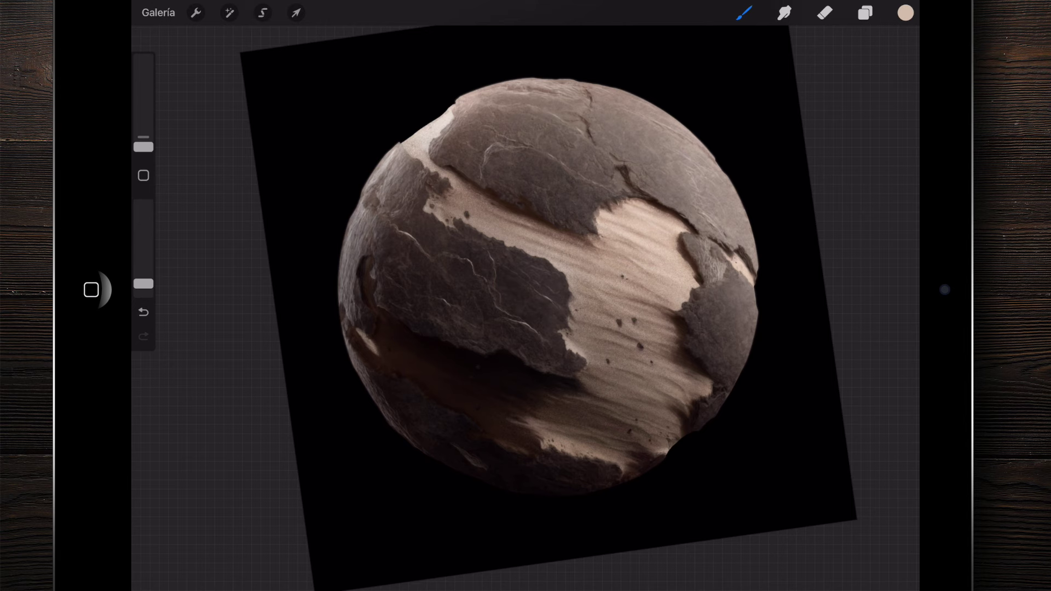
Paint one more light line up a crack and a short stroke lower on the rock
scroll(526, 339, up, 5)
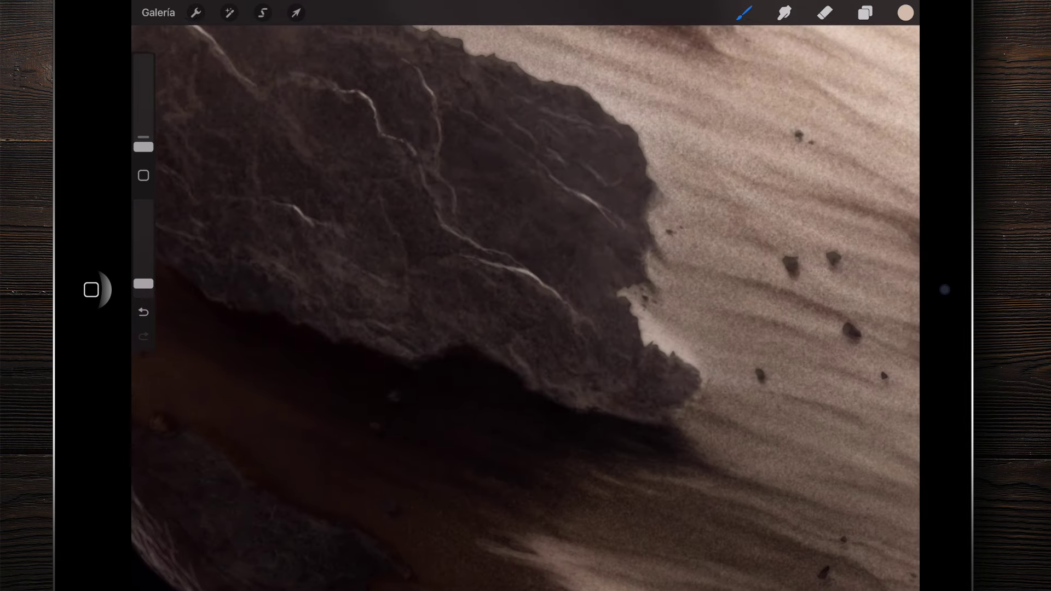
scroll(437, 300, up, 3)
scroll(436, 300, up, 3)
scroll(437, 300, up, 2)
mouse_move(437, 300)
mouse_down()
mouse_move(394, 223)
mouse_move(403, 181)
mouse_up()
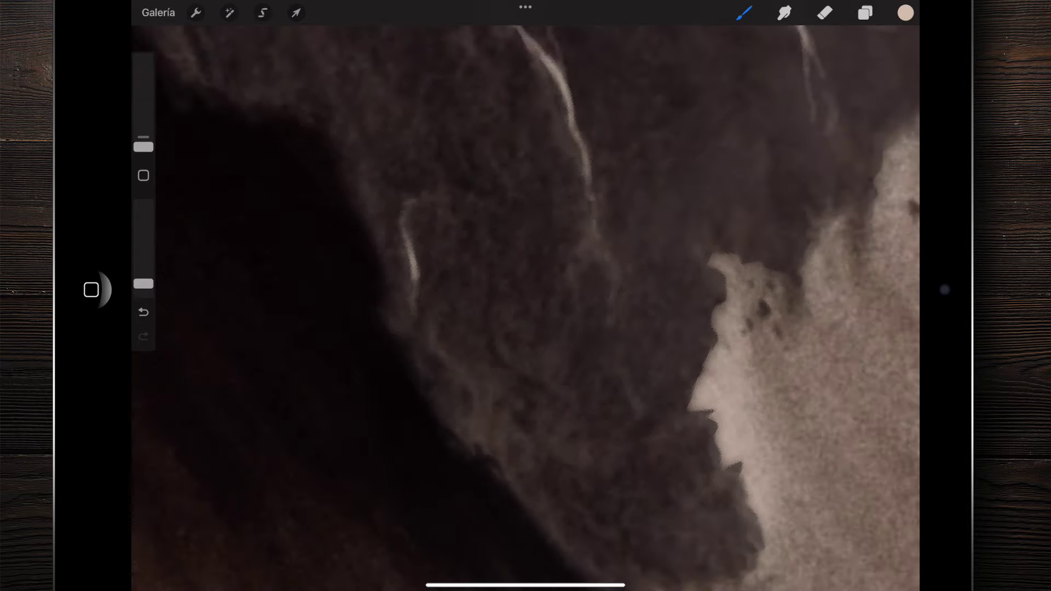
scroll(438, 323, down, 3)
mouse_move(468, 362)
mouse_down()
mouse_move(444, 317)
mouse_move(476, 402)
mouse_move(517, 438)
mouse_up()
scroll(517, 438, down, 5)
scroll(525, 296, down, 5)
scroll(526, 296, down, 5)
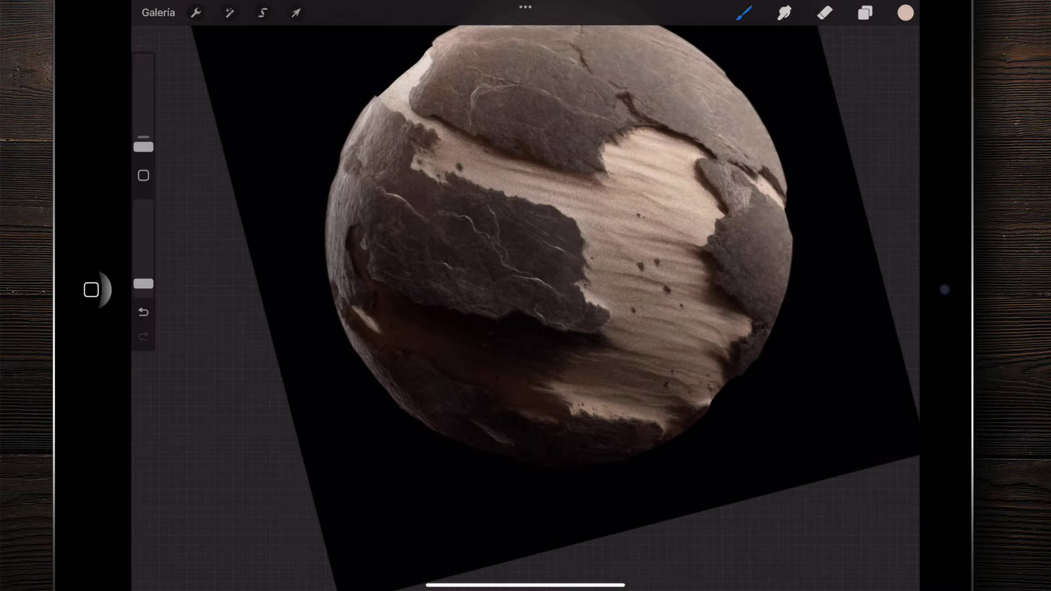
scroll(596, 296, up, 2)
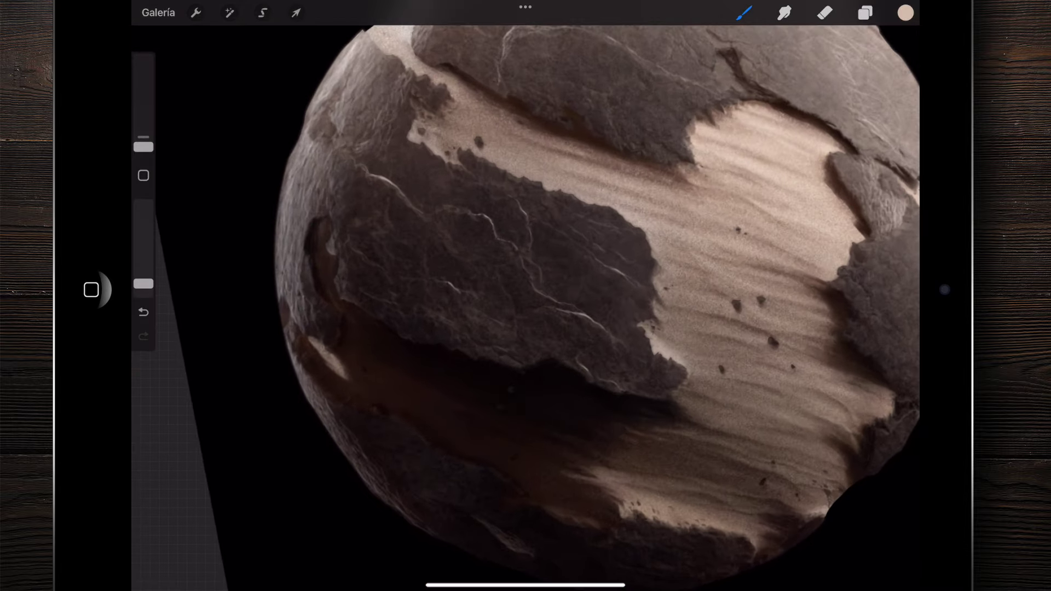
click(783, 12)
Smudge the bright grey highlight by the left-edge rock plate so it blends into the stone
scroll(384, 273, up, 5)
scroll(383, 274, up, 3)
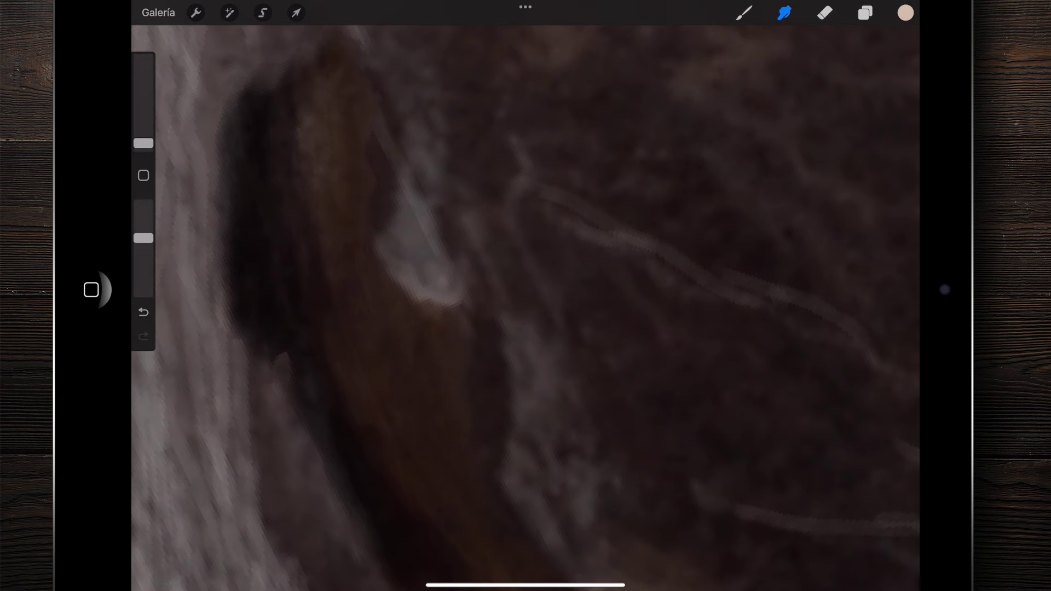
drag(405, 274, 443, 323)
drag(443, 287, 457, 320)
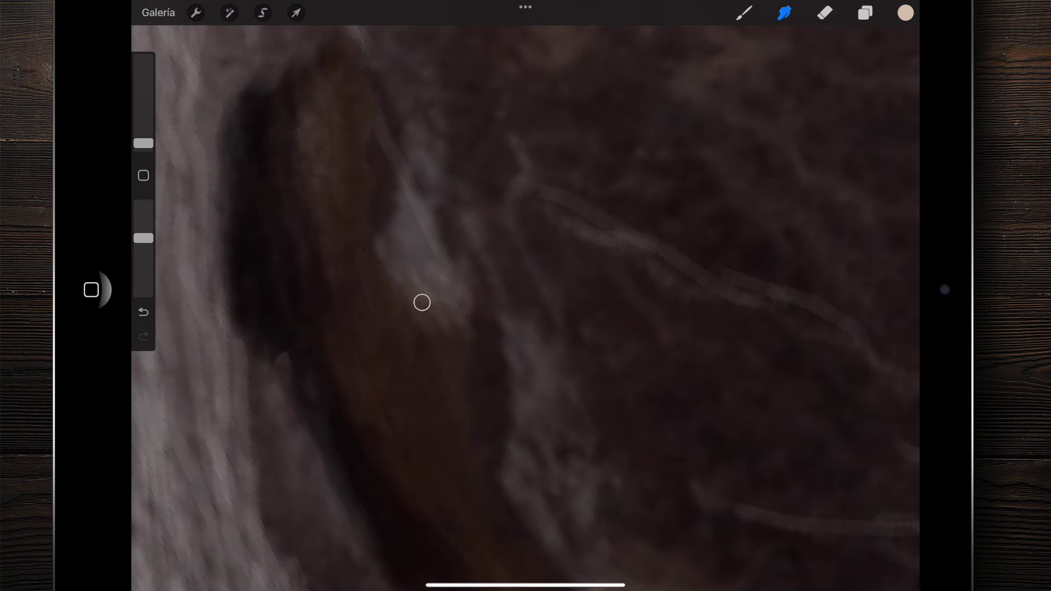
drag(416, 285, 378, 219)
scroll(517, 445, down, 5)
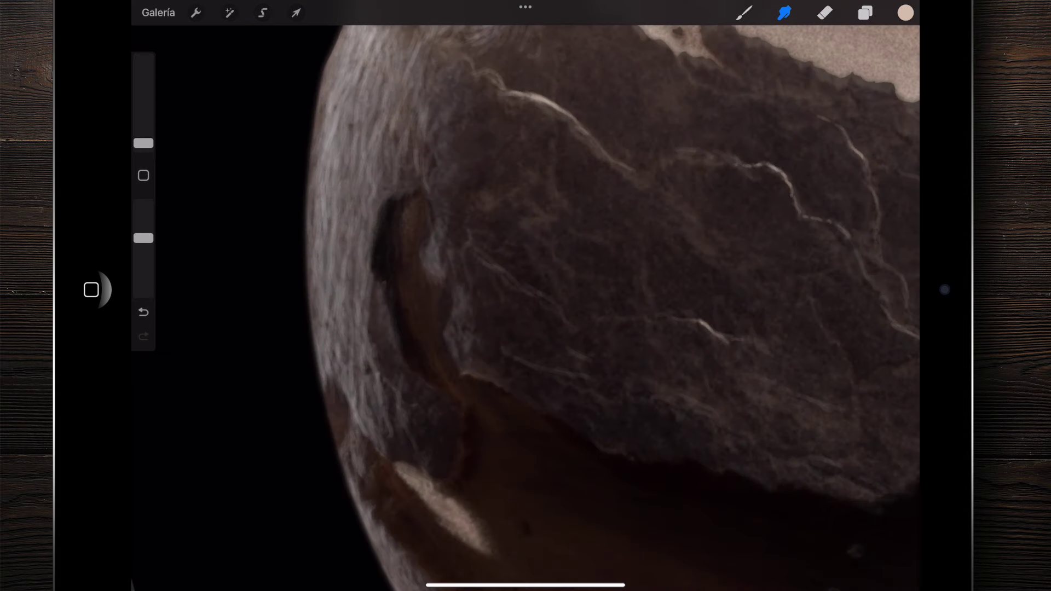
scroll(525, 307, down, 2)
scroll(526, 307, down, 5)
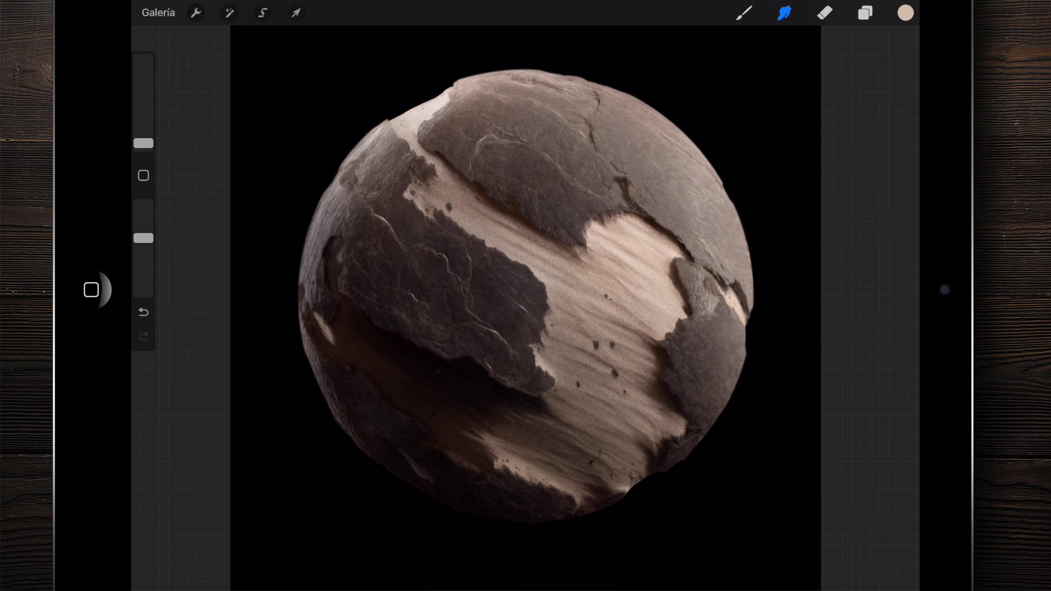
click(865, 13)
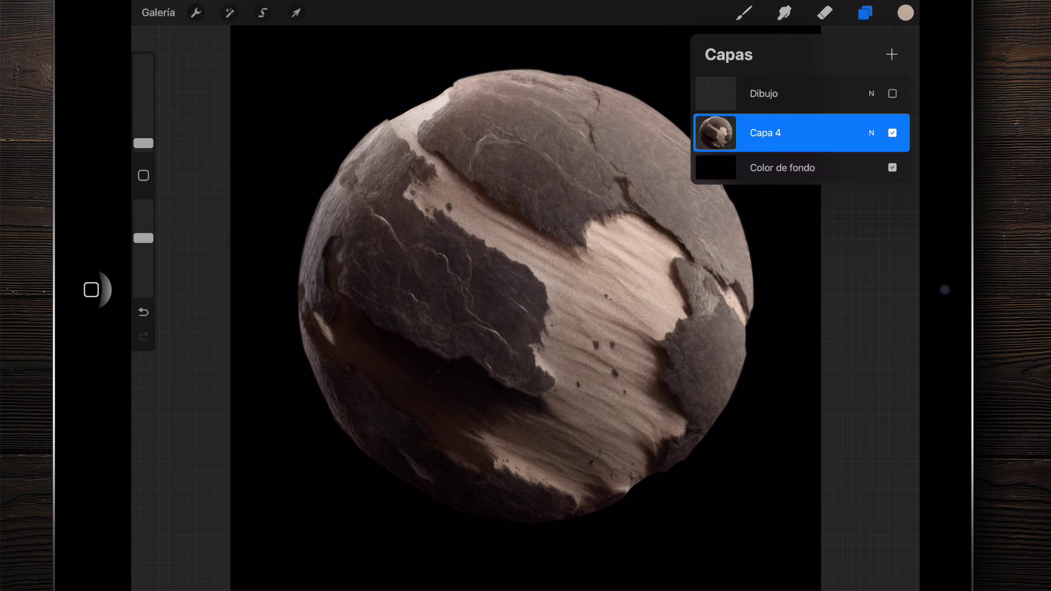
click(865, 13)
scroll(488, 269, down, 2)
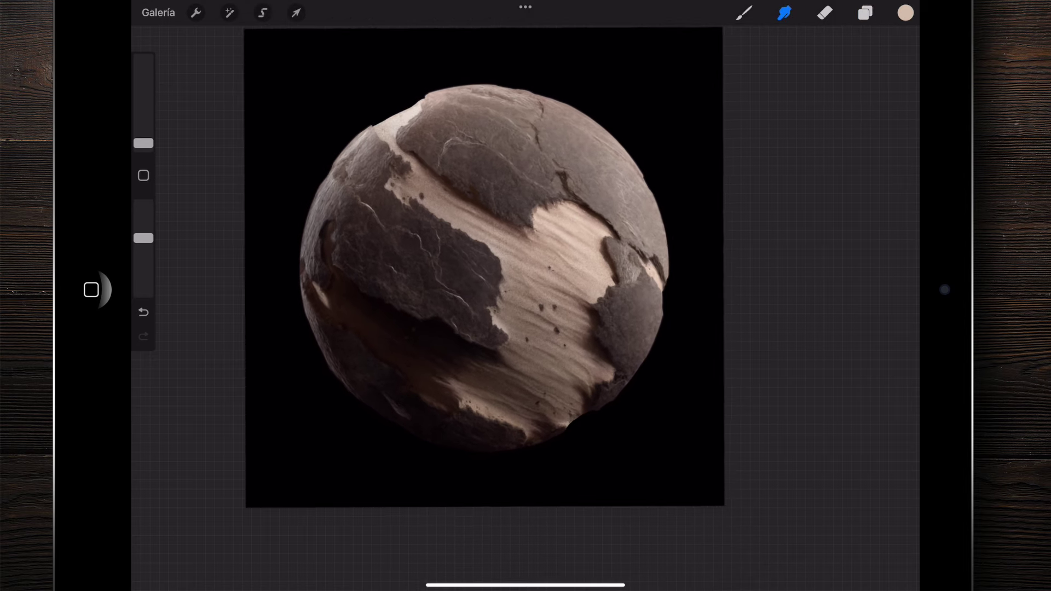
Review the finished rock-and-sand sphere on the black canvas and bring up the Actions menu
scroll(484, 274, down, 1)
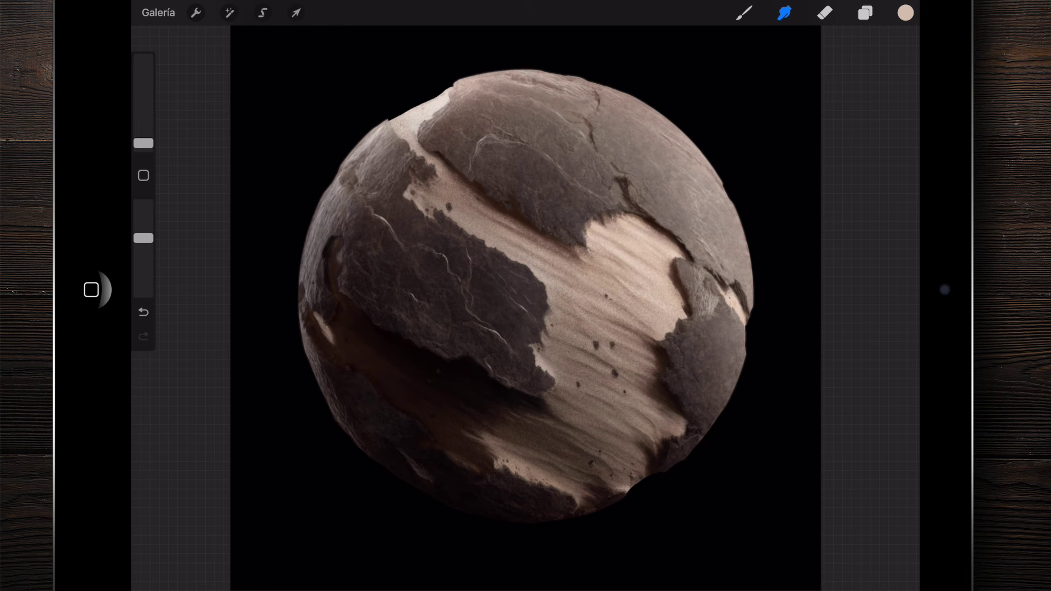
scroll(526, 296, down, 3)
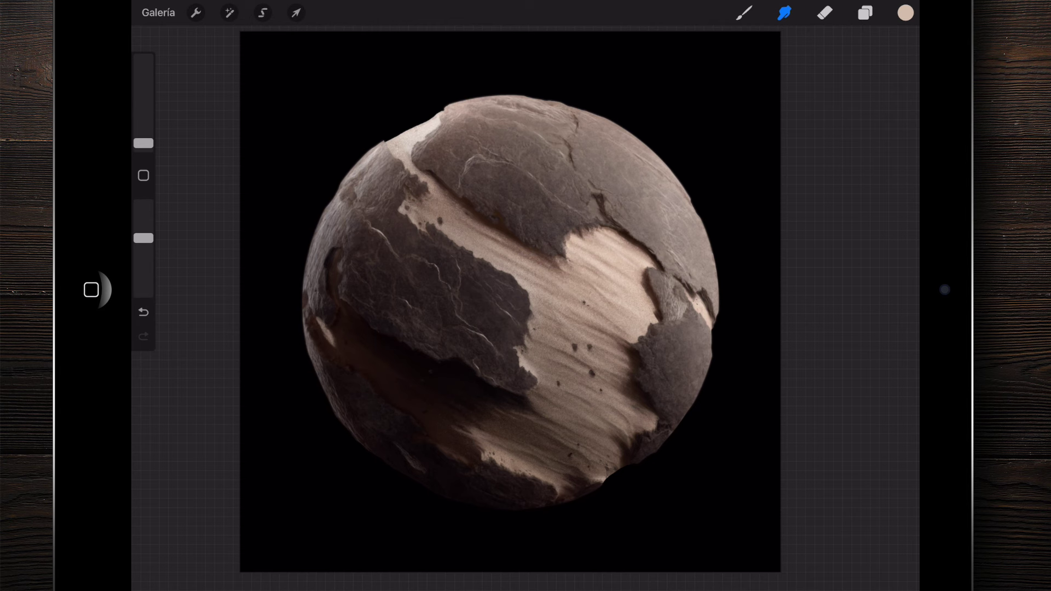
scroll(526, 295, up, 2)
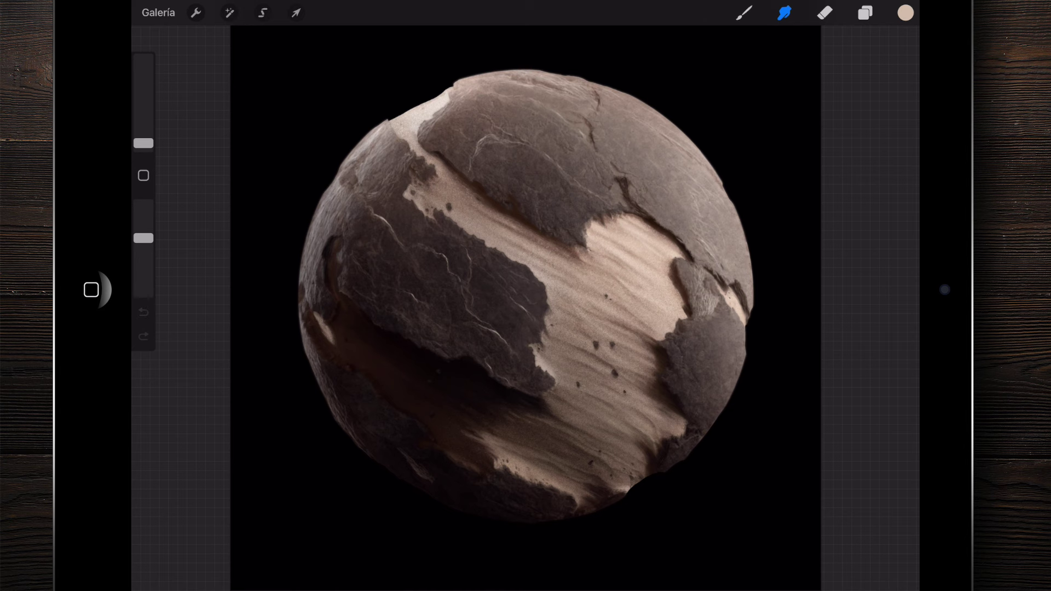
scroll(518, 293, down, 3)
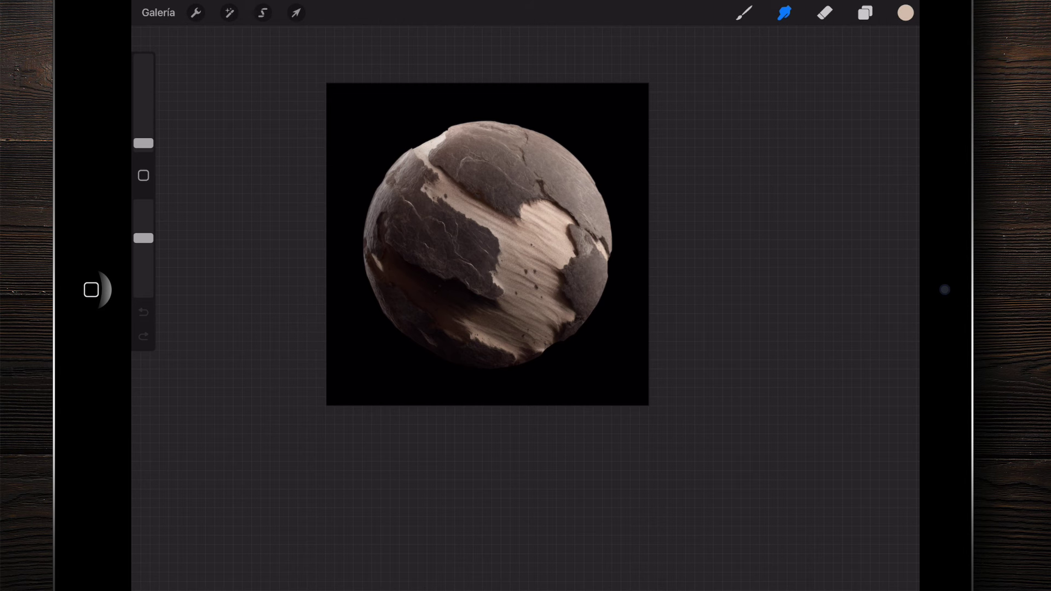
scroll(524, 292, up, 3)
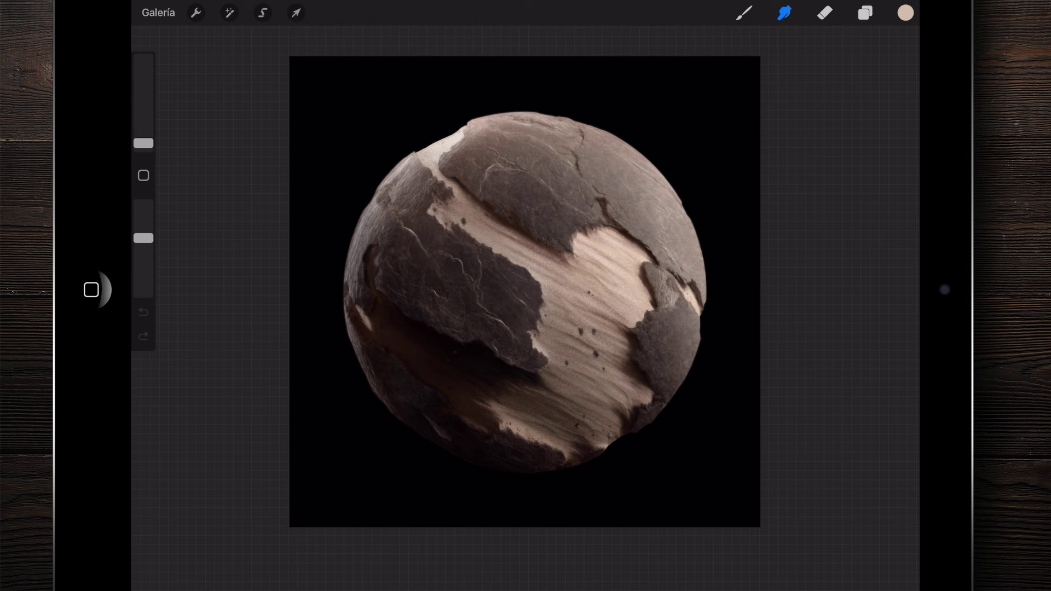
click(196, 12)
Hide the black Color de fondo layer and export the rock sphere as a PNG
click(257, 82)
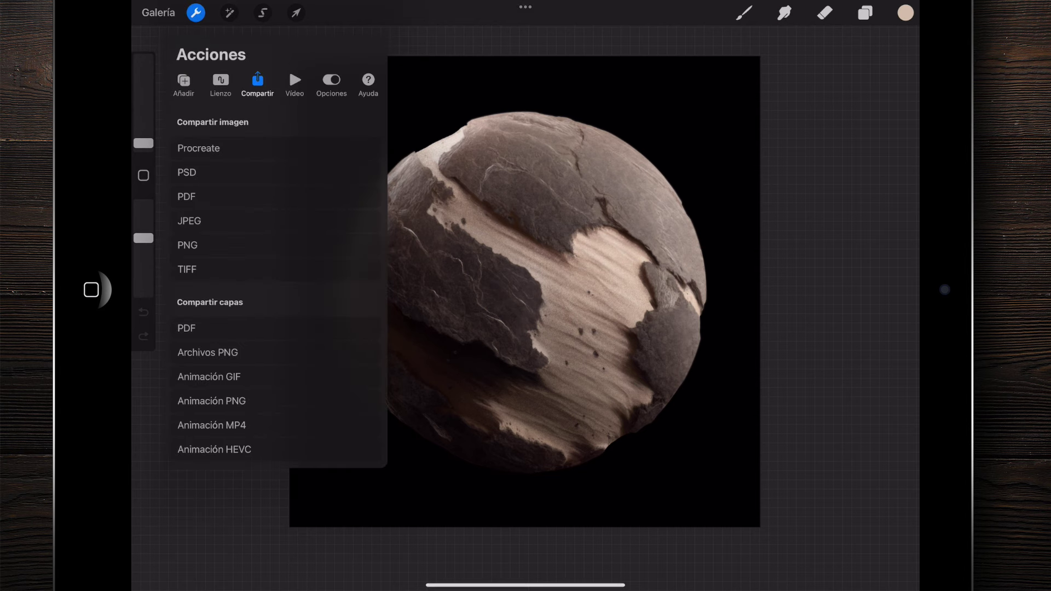
click(195, 13)
click(865, 12)
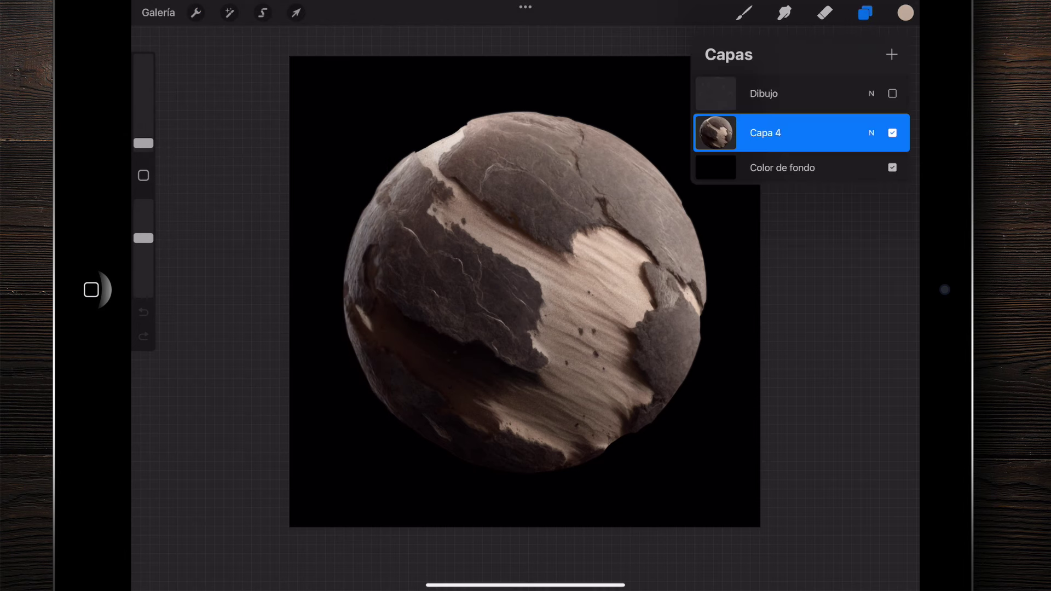
click(892, 167)
click(195, 13)
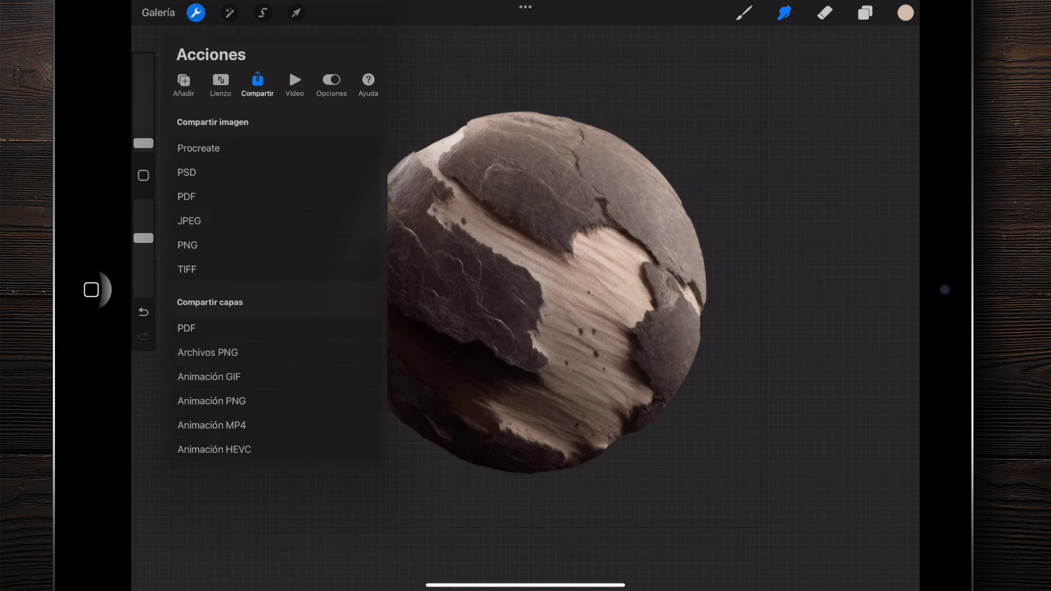
click(188, 244)
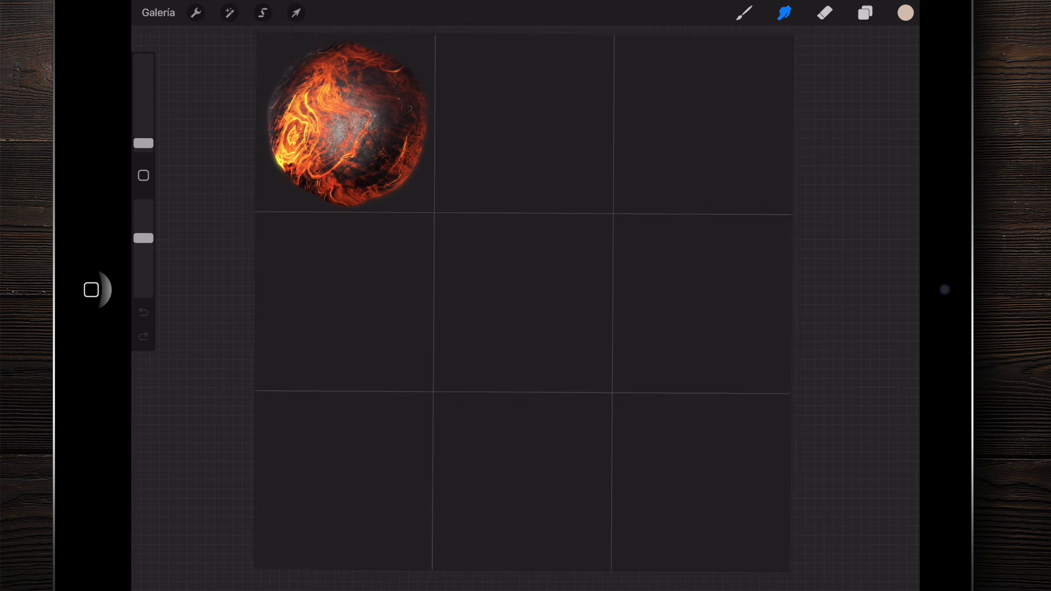
Insert the exported rock sphere PNG into the grid canvas via Añadir > Insertar una foto
click(195, 12)
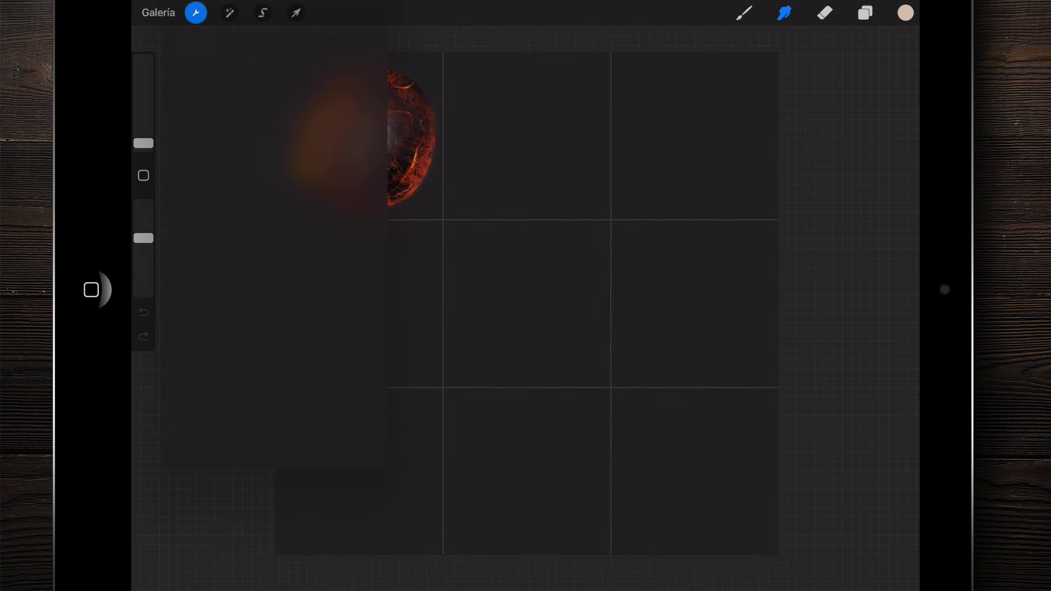
click(183, 82)
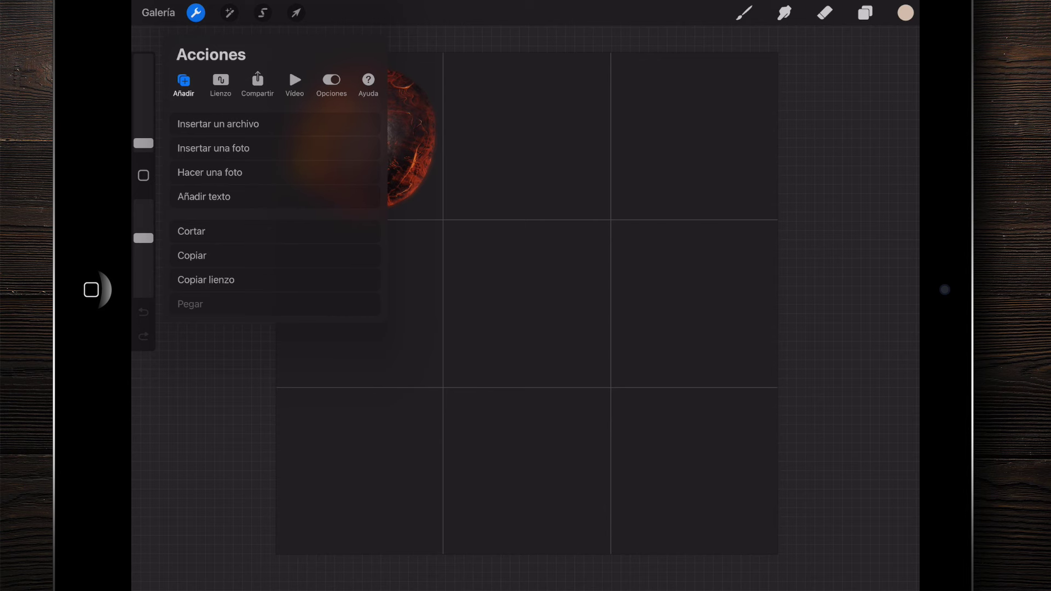
scroll(525, 279, up, 5)
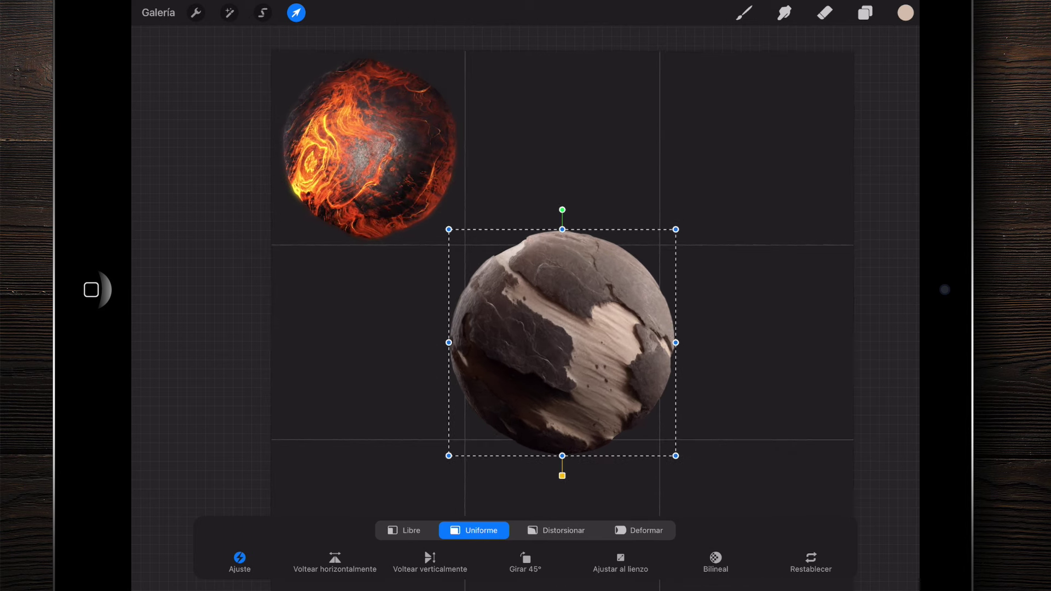
Scale the rock sphere down uniformly and drag it into the top-middle cell beside the lava sphere
drag(562, 343, 576, 165)
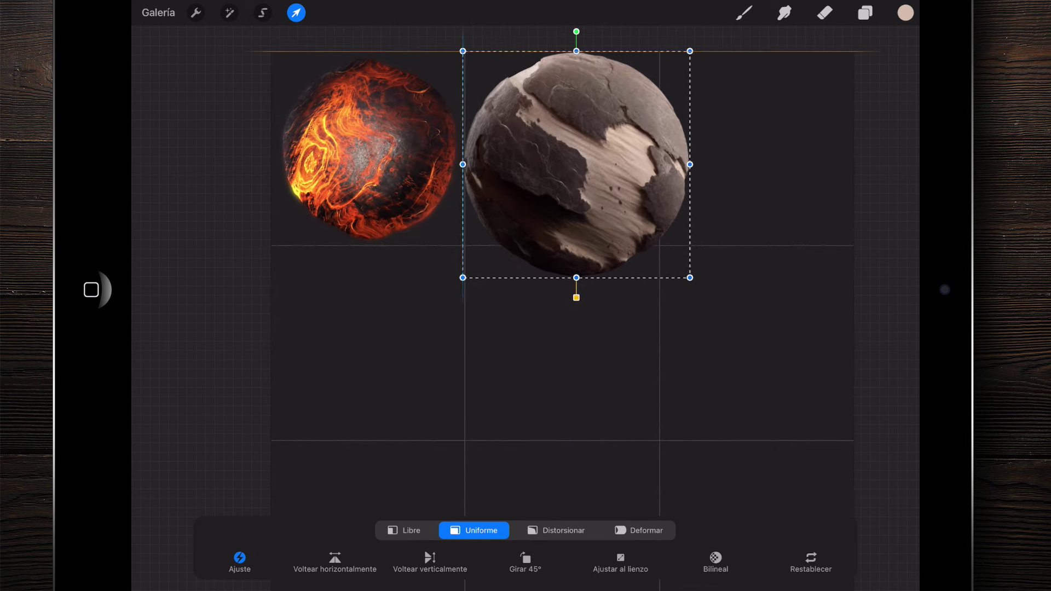
scroll(526, 273, up, 2)
scroll(525, 274, up, 2)
scroll(526, 273, up, 2)
scroll(526, 274, up, 2)
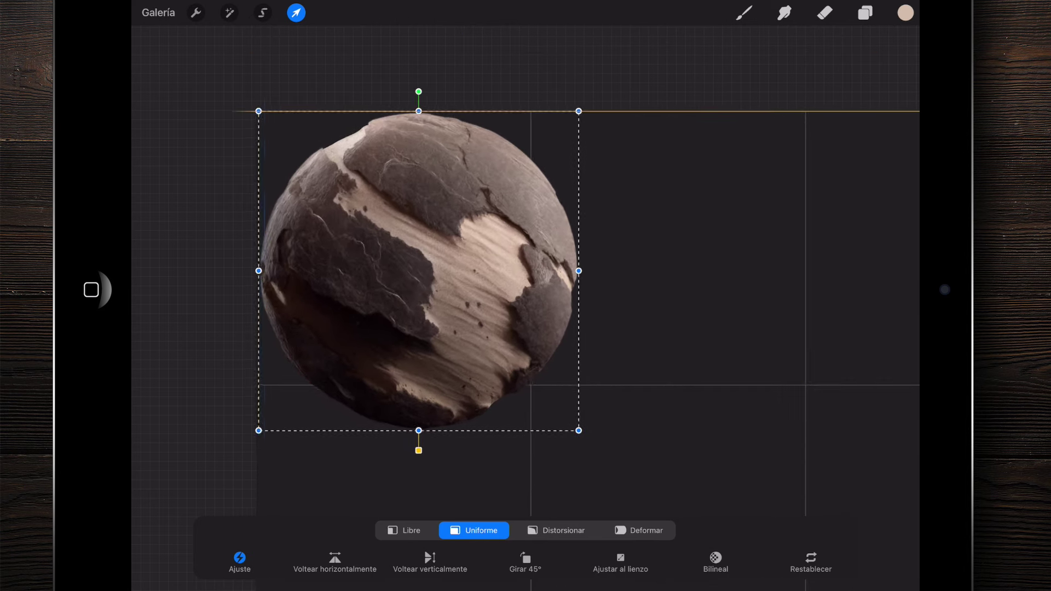
mouse_move(578, 430)
mouse_down()
mouse_move(514, 368)
mouse_move(523, 376)
mouse_up()
drag(254, 109, 270, 124)
drag(524, 378, 522, 376)
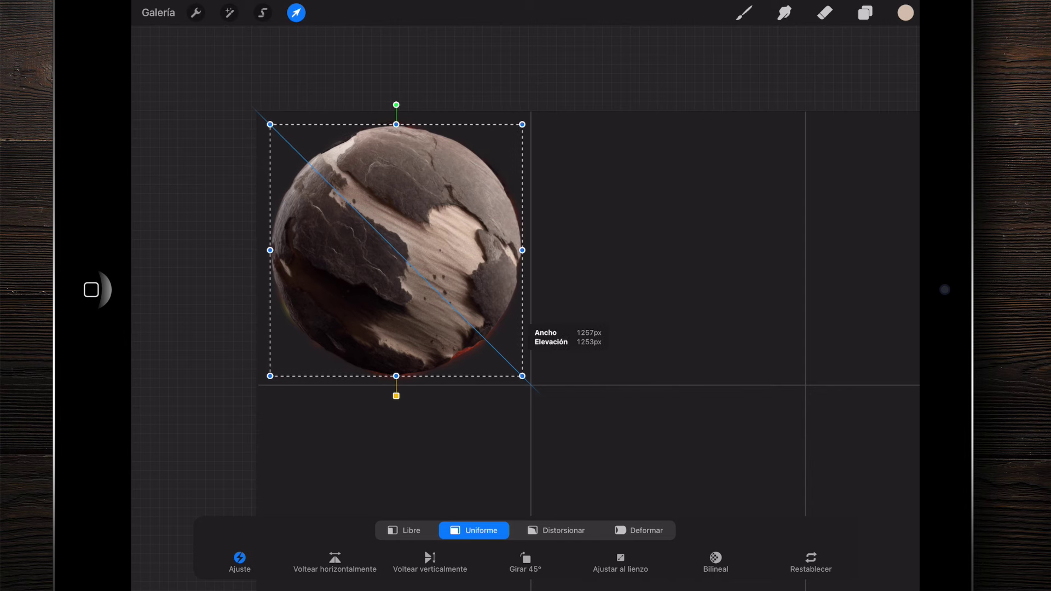
scroll(526, 301, down, 2)
scroll(493, 284, down, 2)
scroll(493, 273, down, 1)
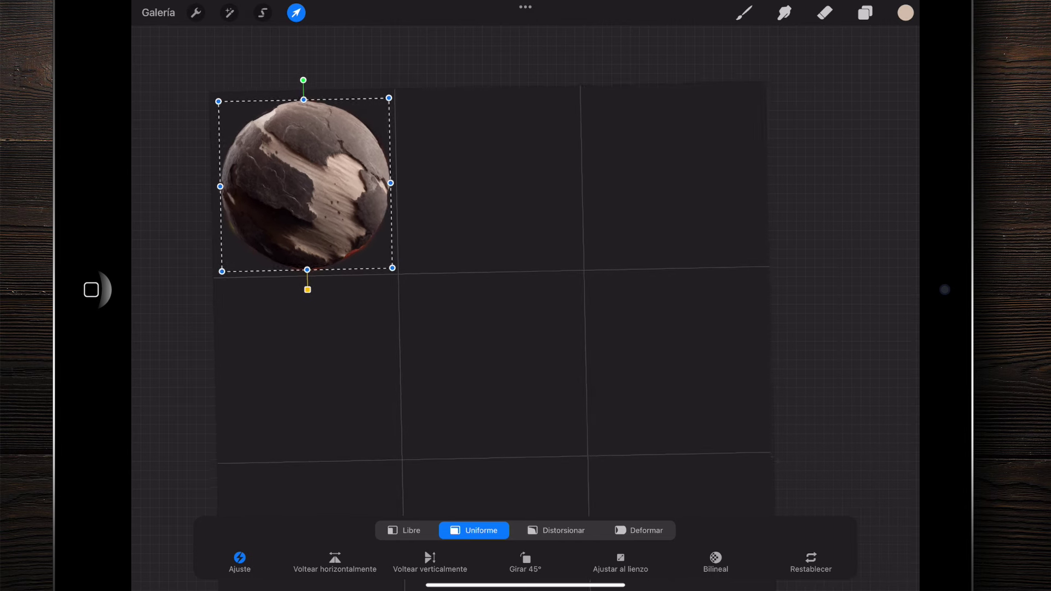
drag(306, 183, 491, 179)
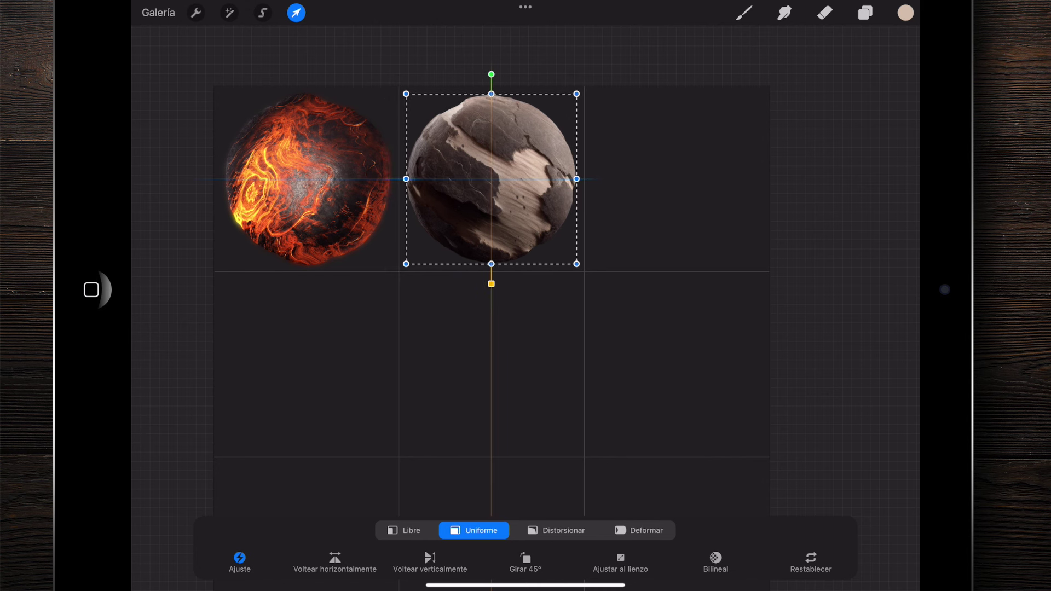
Confirm the rock sphere's placement in the top-middle grid cell
click(783, 13)
scroll(493, 295, down, 3)
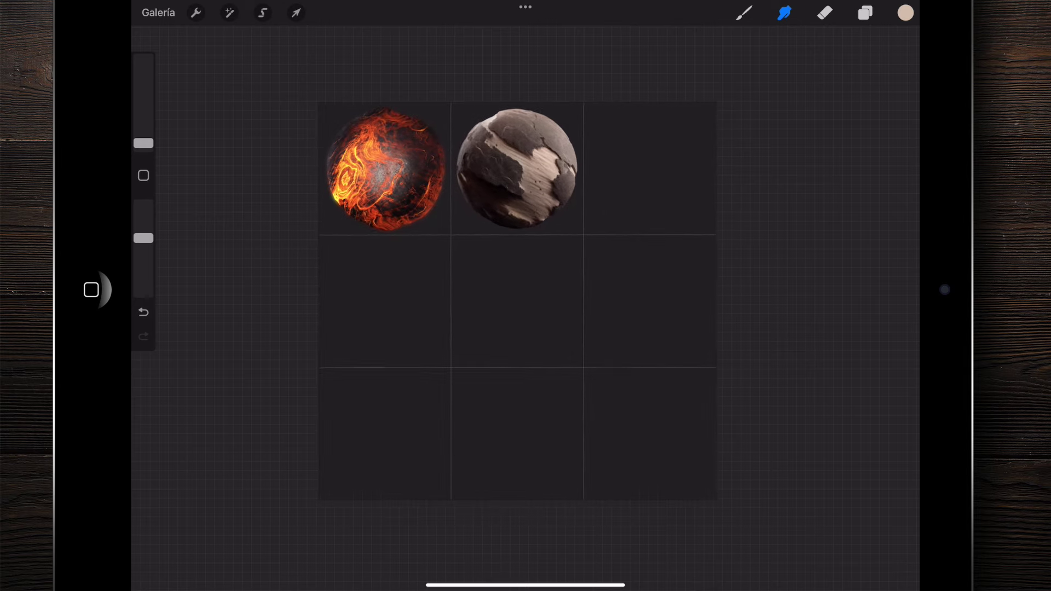
scroll(389, 115, up, 5)
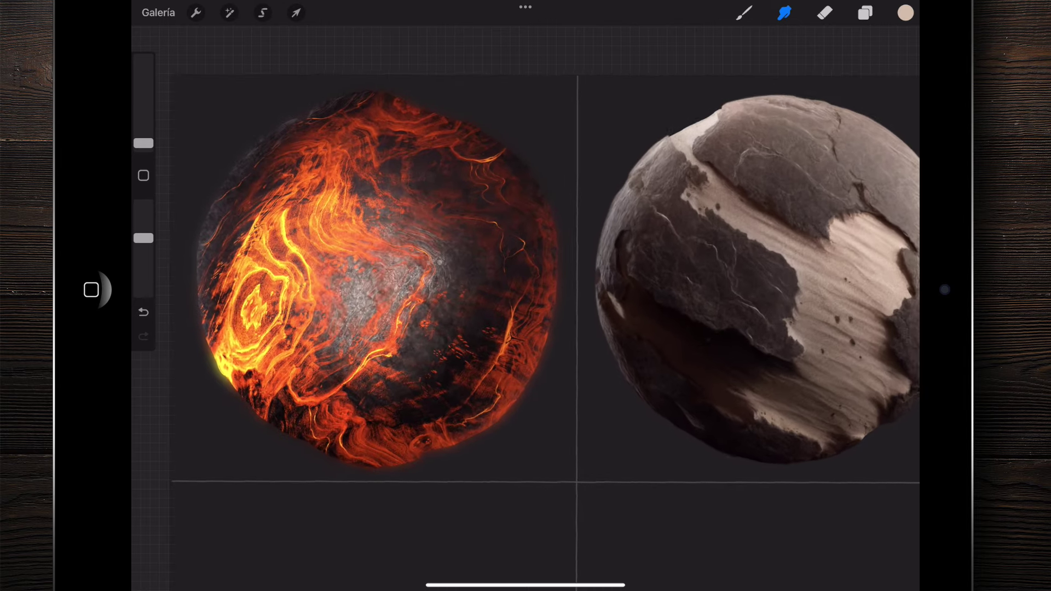
scroll(493, 295, down, 1)
scroll(493, 295, down, 1)
scroll(492, 296, down, 3)
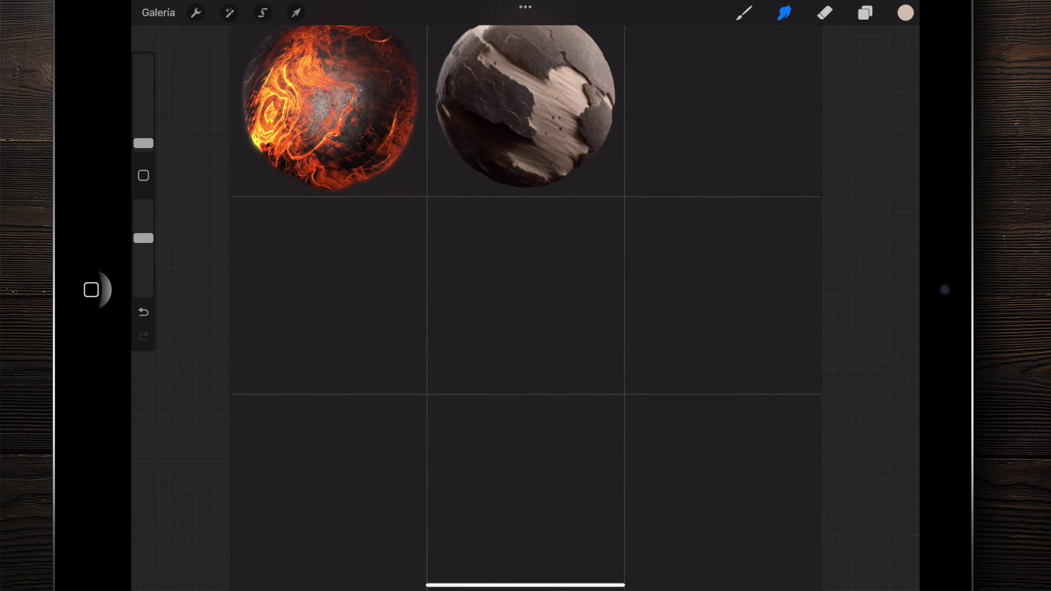
scroll(508, 296, down, 2)
scroll(467, 87, up, 3)
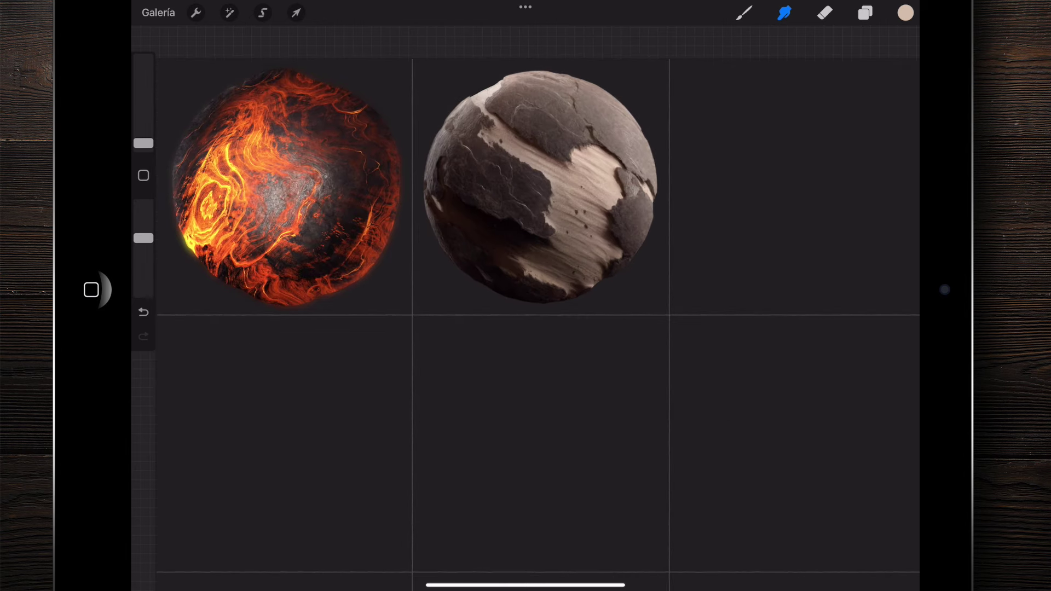
scroll(526, 219, up, 2)
Duplicate the Imagen insertada layer and start Desenfoque gaussiano on the lower copy
click(865, 13)
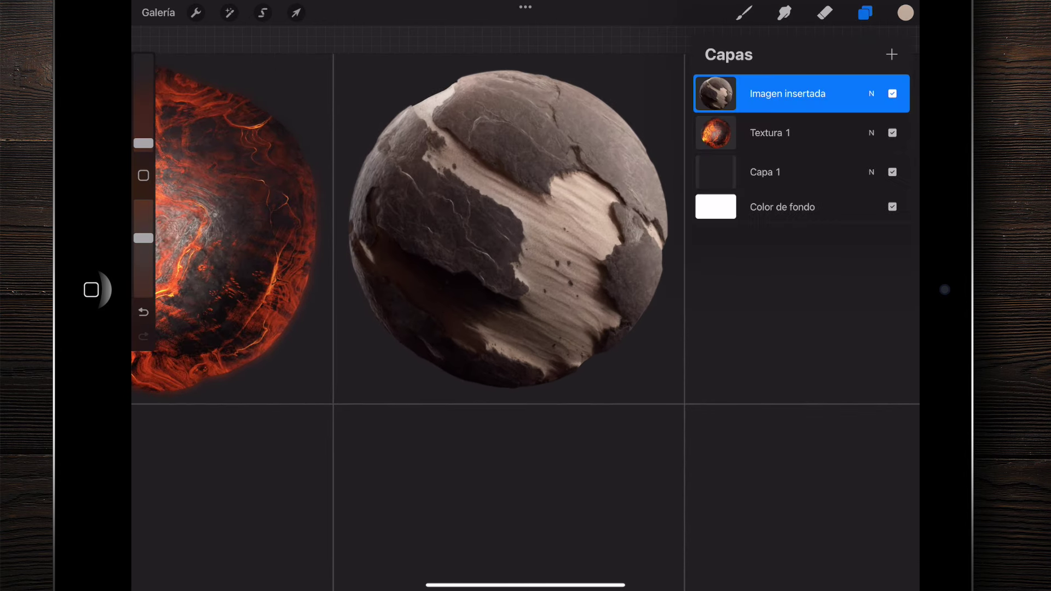
drag(871, 93, 723, 94)
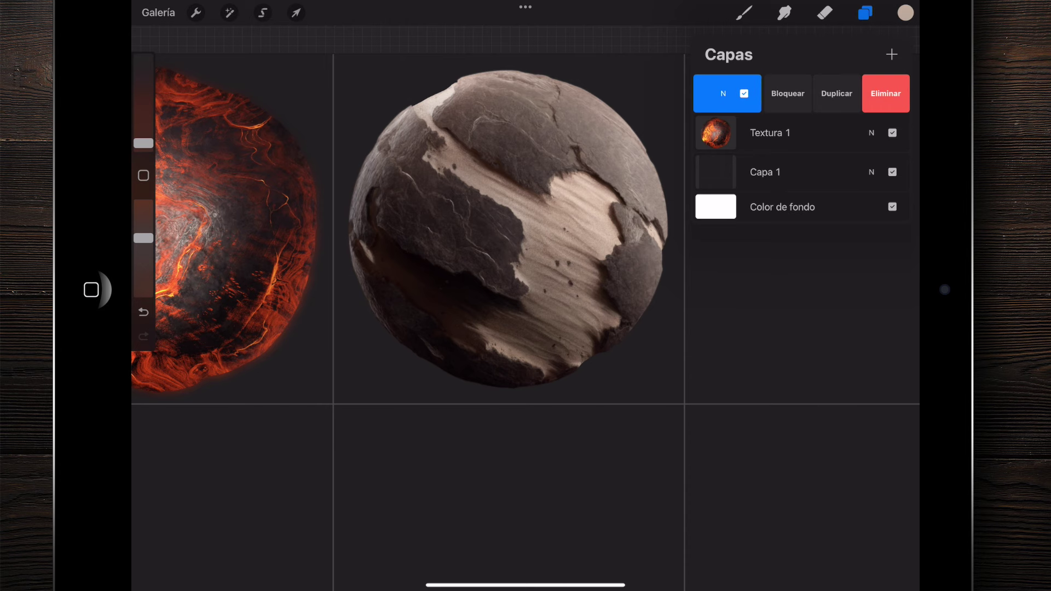
click(836, 93)
click(788, 133)
scroll(509, 247, up, 2)
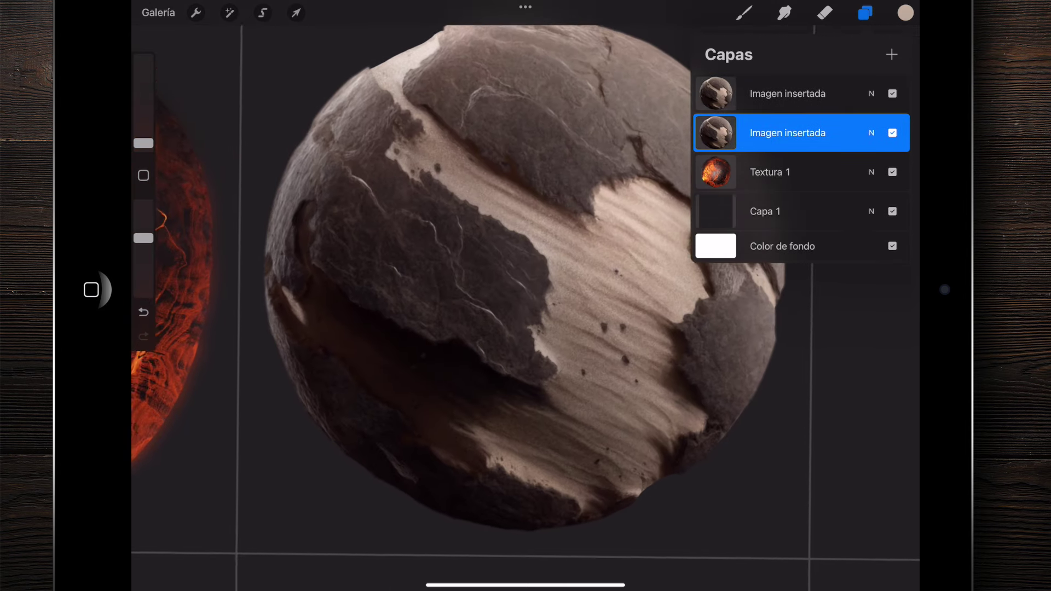
click(230, 13)
click(268, 196)
Blur the lower rock copy to 5% and toggle its visibility to compare the glow
drag(492, 296, 531, 295)
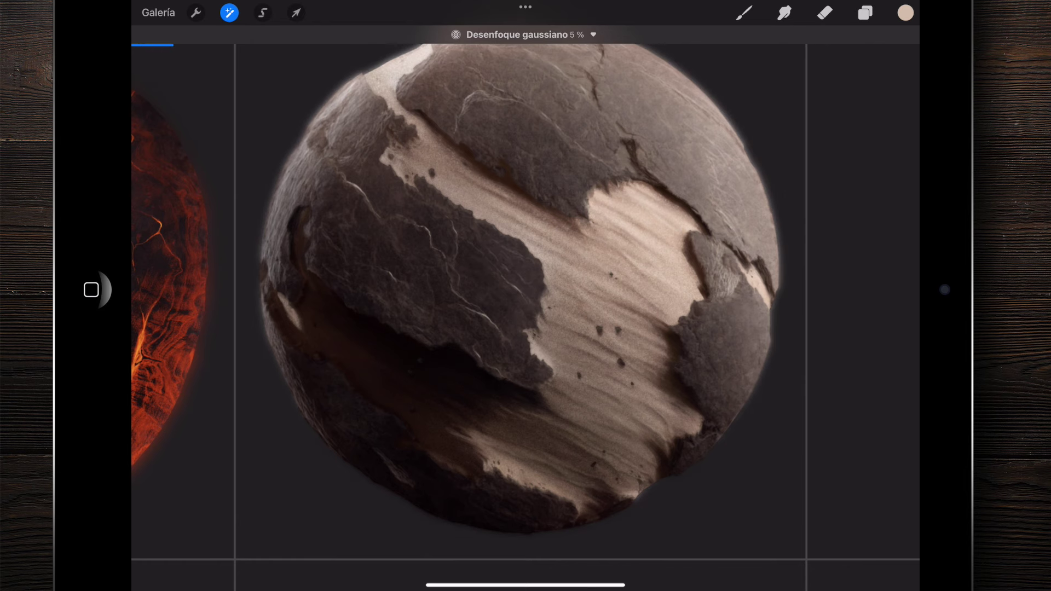
click(865, 12)
scroll(438, 274, down, 2)
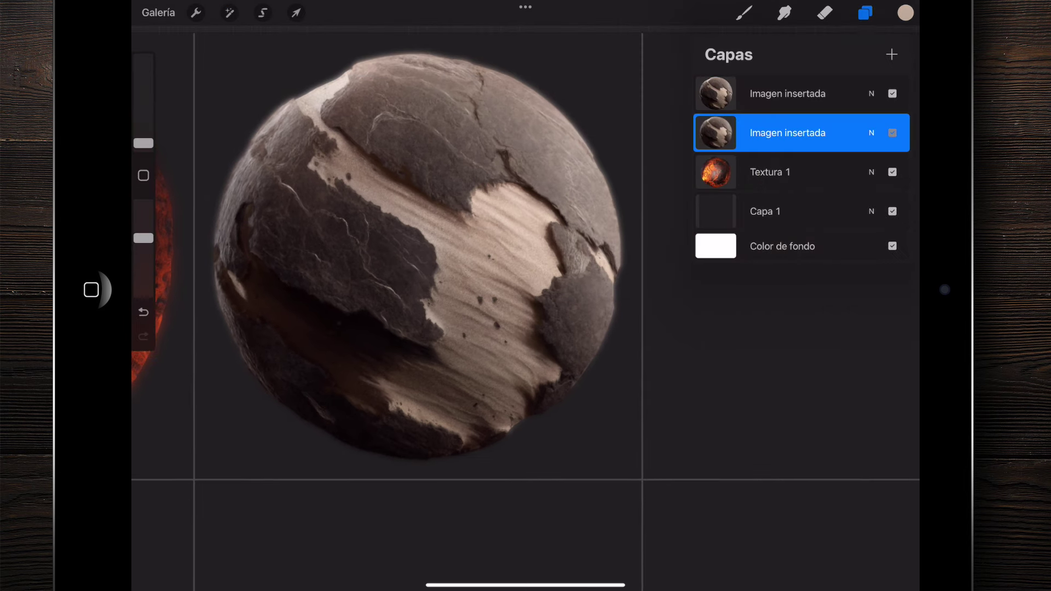
click(892, 132)
scroll(416, 255, up, 3)
click(892, 132)
click(892, 132)
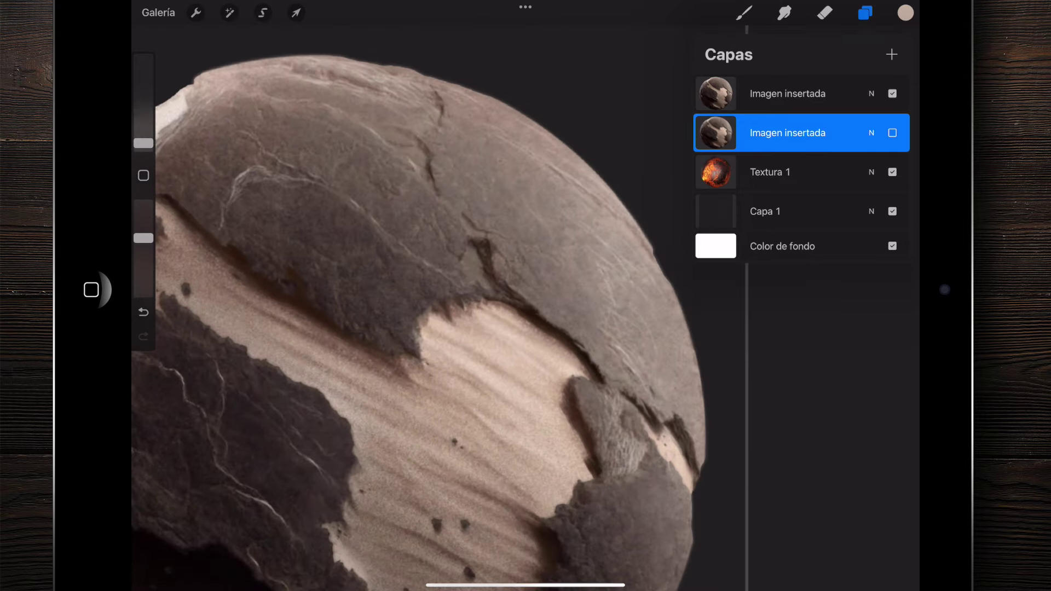
scroll(416, 296, down, 3)
scroll(416, 296, down, 2)
scroll(383, 274, up, 1)
click(892, 133)
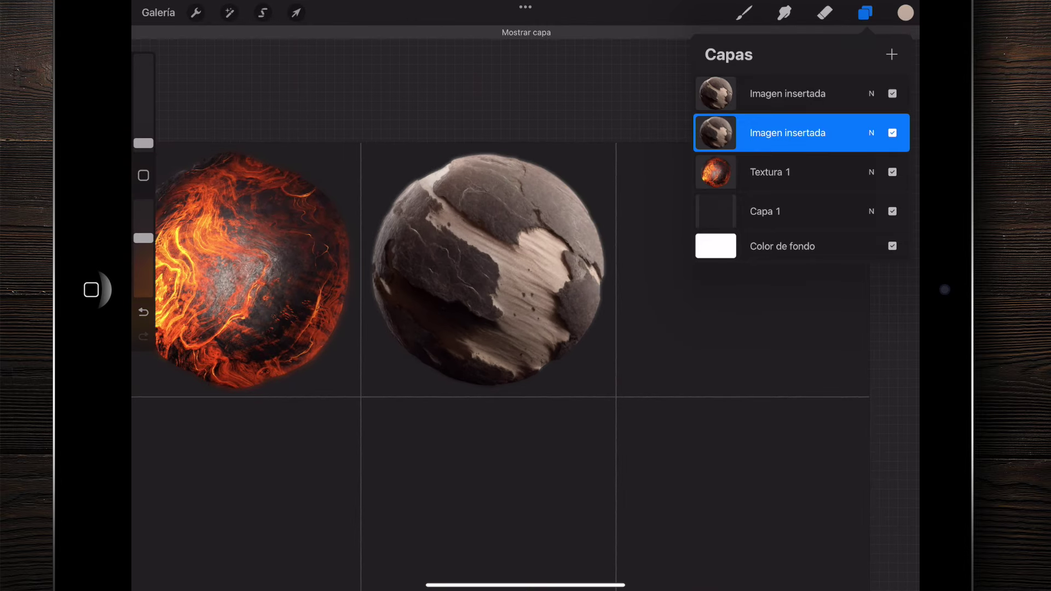
Merge the blurred copy into the sphere layer and review the glowing sphere beside the lava sphere
key(ctrl+e)
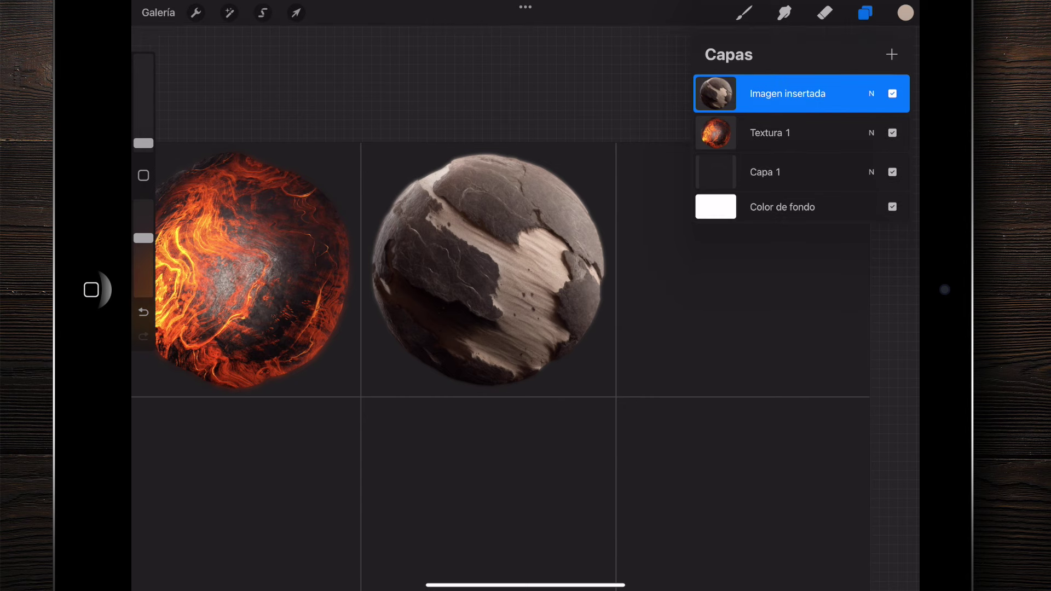
click(783, 13)
scroll(493, 273, down, 3)
scroll(493, 274, down, 1)
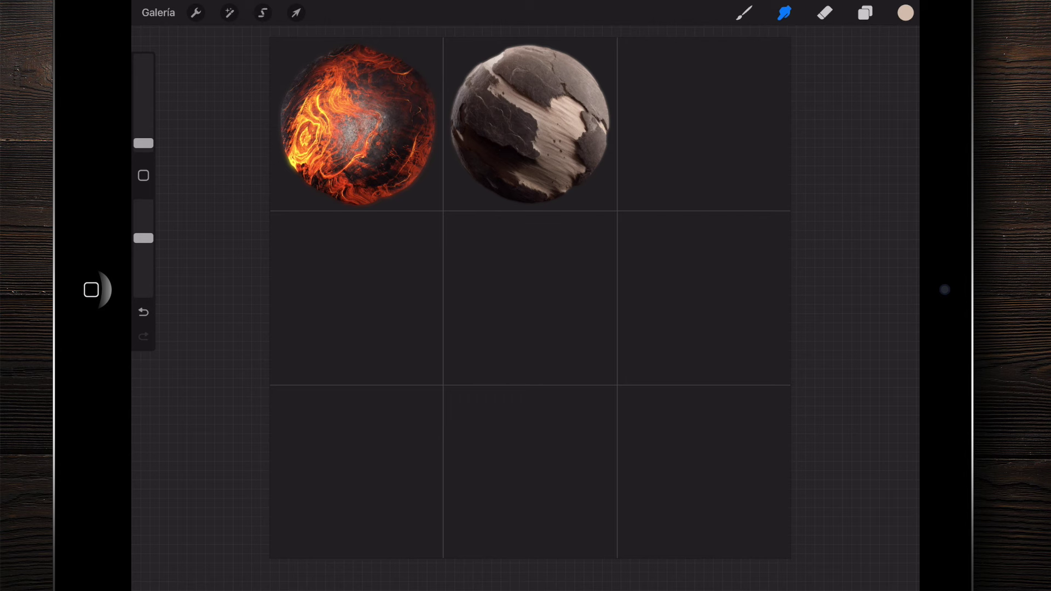
scroll(526, 296, up, 5)
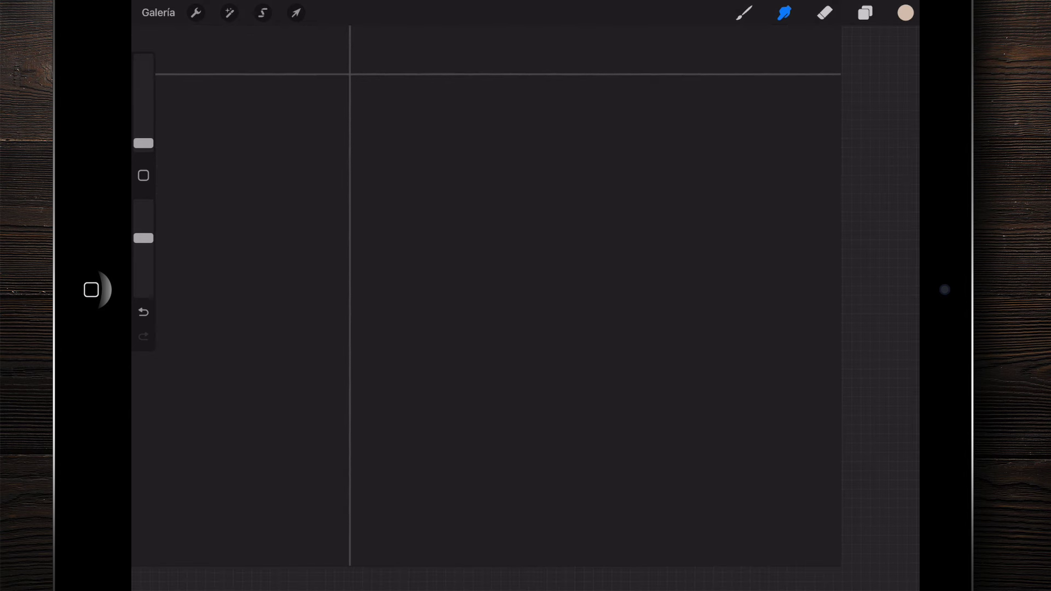
scroll(525, 295, down, 5)
scroll(416, 219, up, 3)
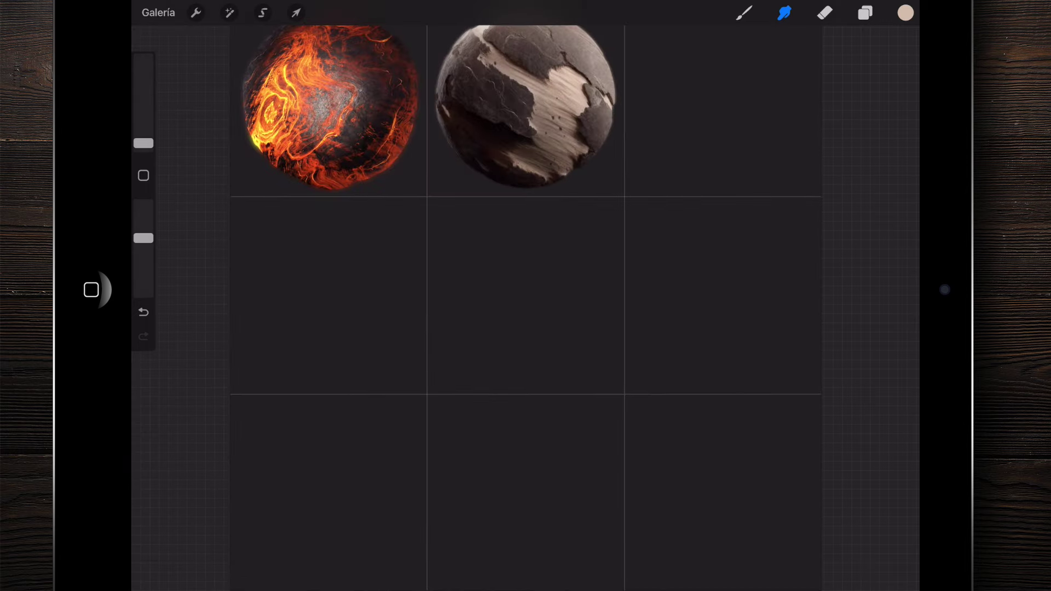
scroll(525, 296, down, 1)
scroll(525, 296, down, 1)
scroll(525, 295, down, 1)
scroll(526, 296, down, 1)
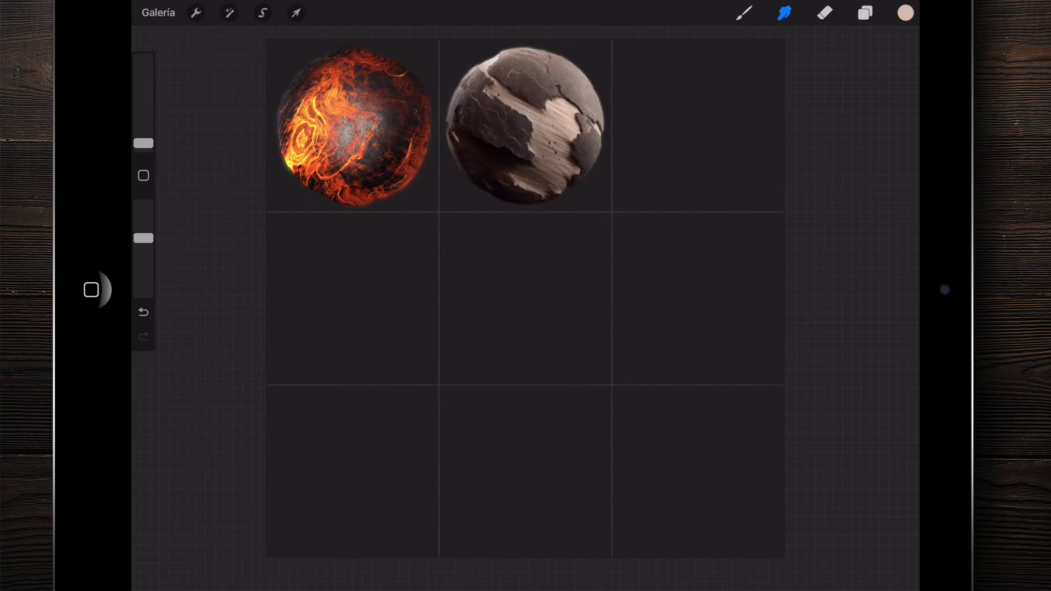